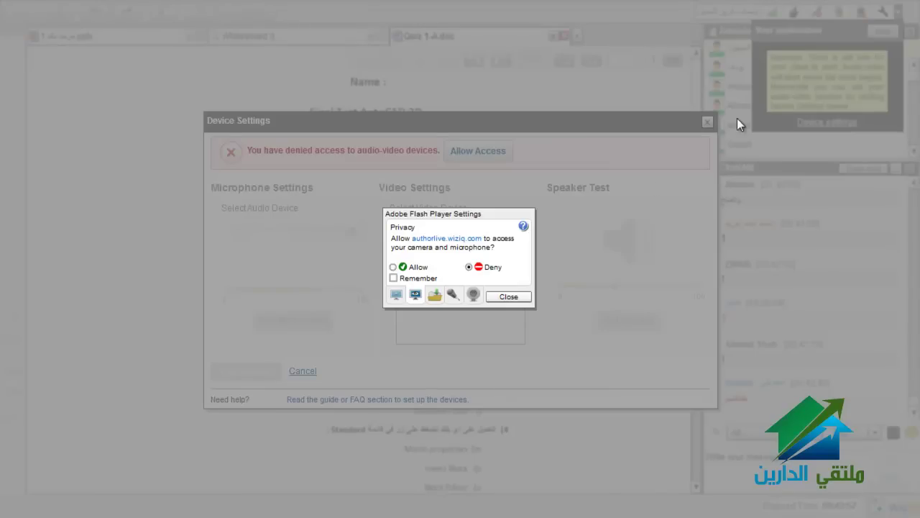
Close the Flash camera/microphone prompt and Device Settings without granting access, returning to Quiz 1-A
click(528, 295)
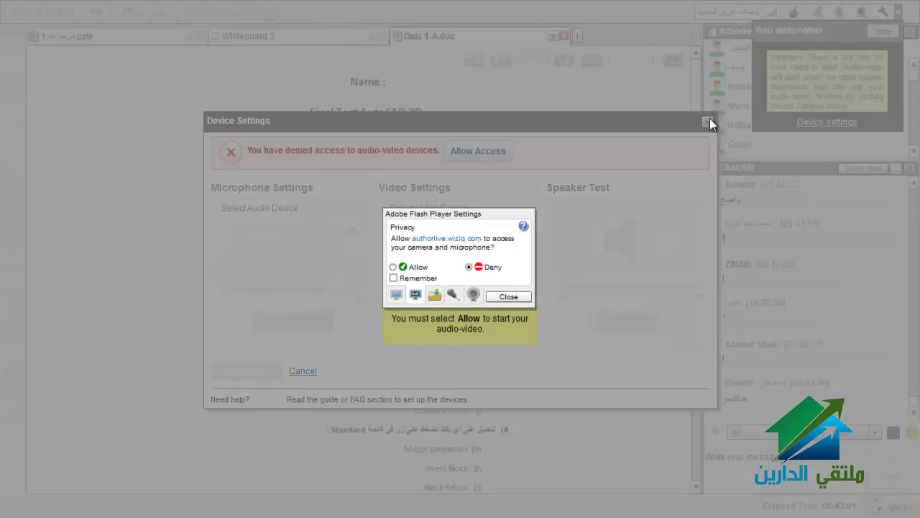
click(519, 296)
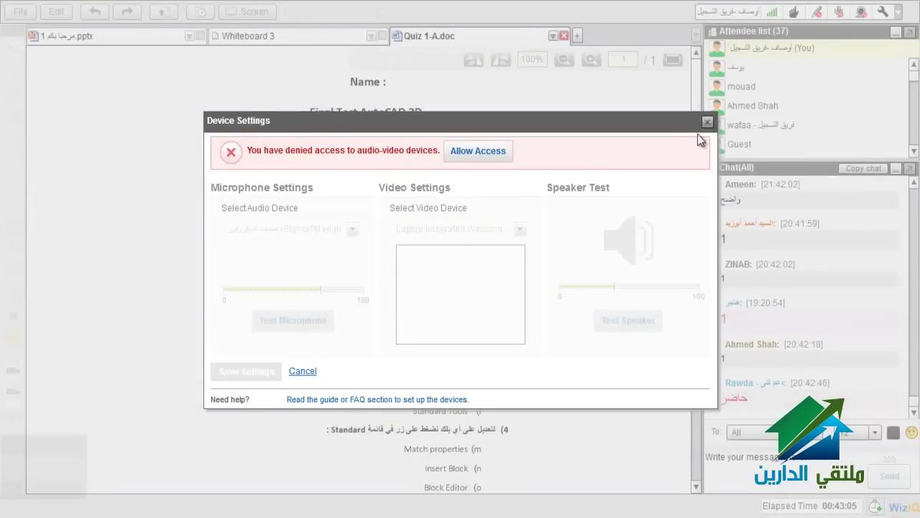
click(710, 122)
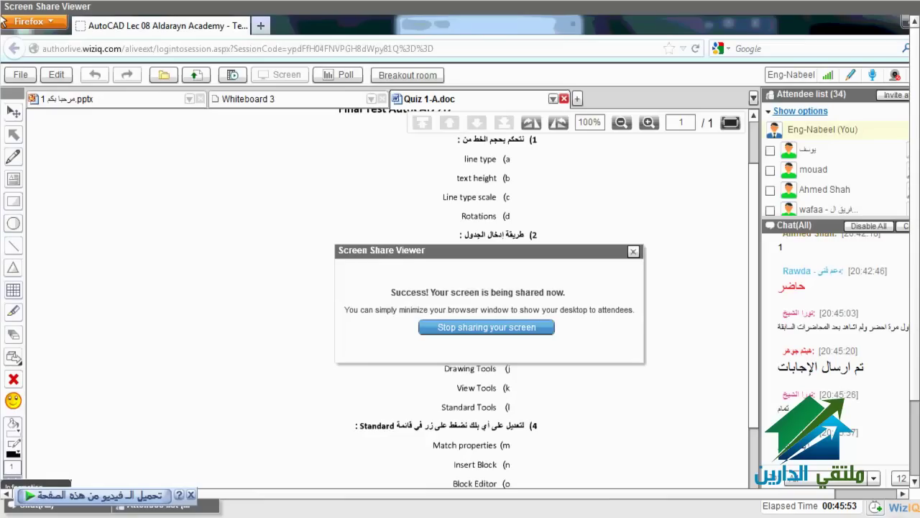
Dismiss the video download prompt and open the Gmail inbox from Google Talk's contact list
click(190, 496)
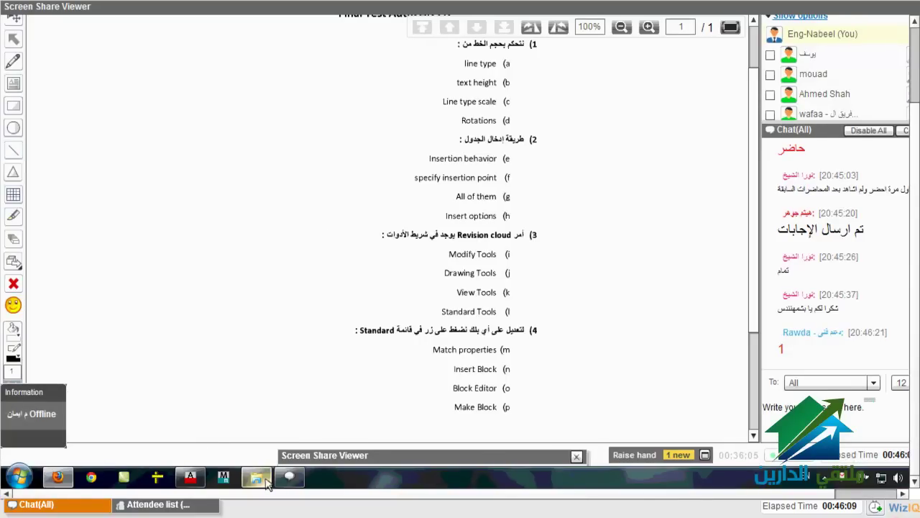
click(289, 477)
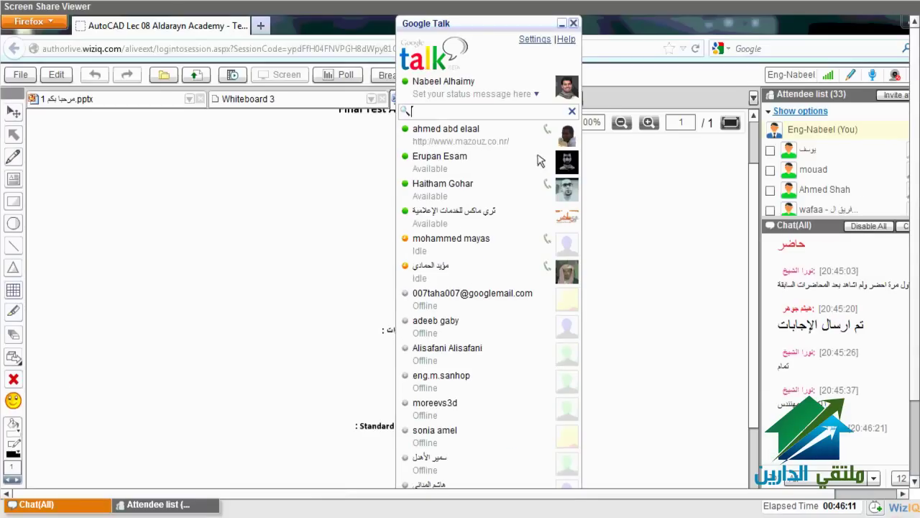
click(561, 26)
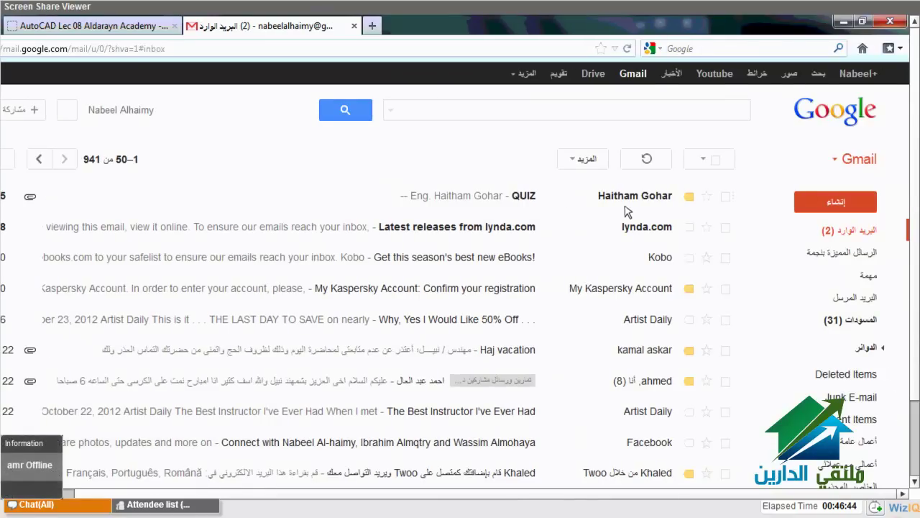
Trash the lynda.com newsletter in Gmail and return to the WizIQ classroom tab
key(numbersign)
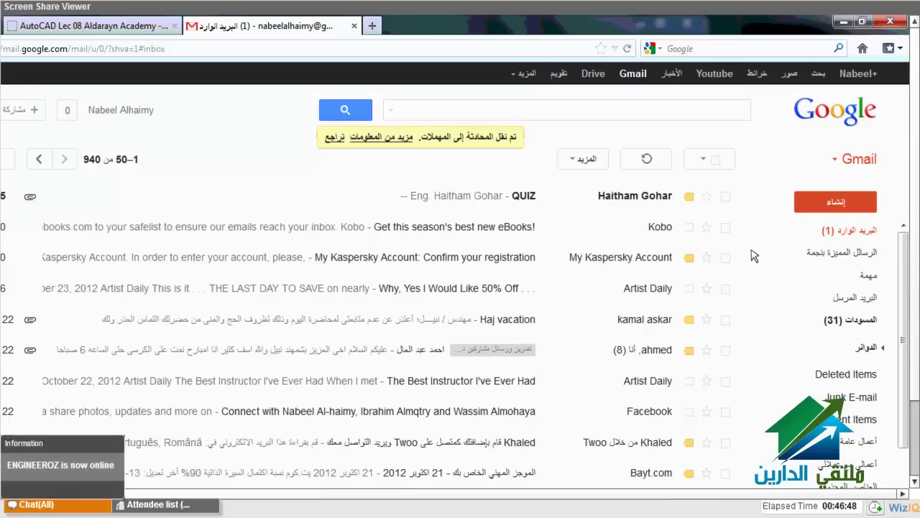
key(ctrl+Tab)
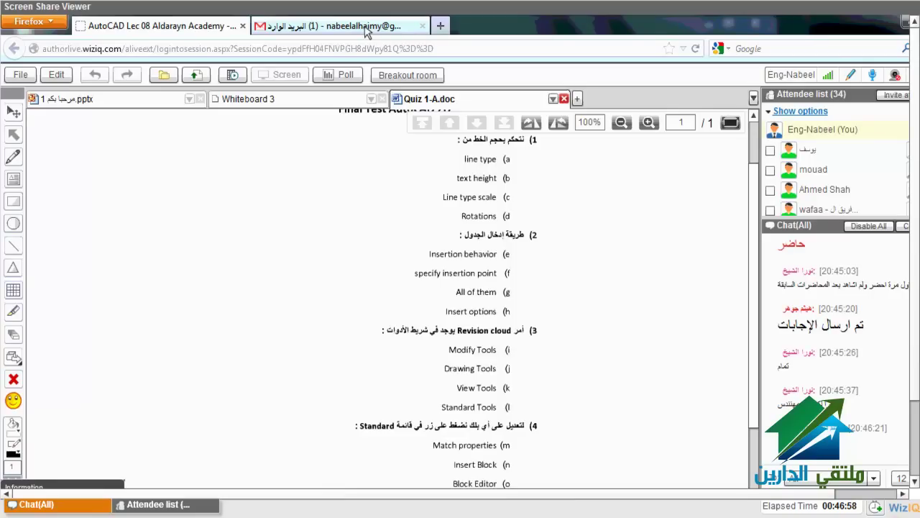
Bring the Gmail inbox tab to the front, showing the new message with an attachment
click(367, 28)
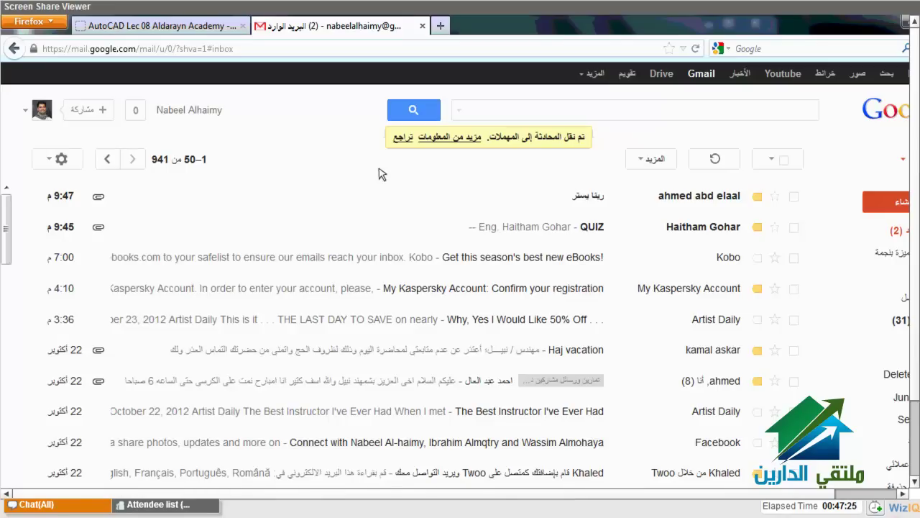
key(alt+Tab)
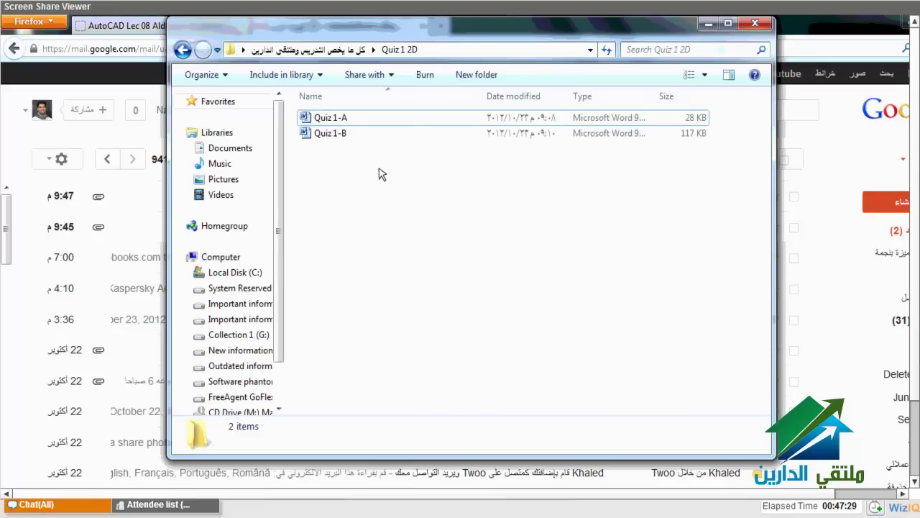
key(alt+Tab)
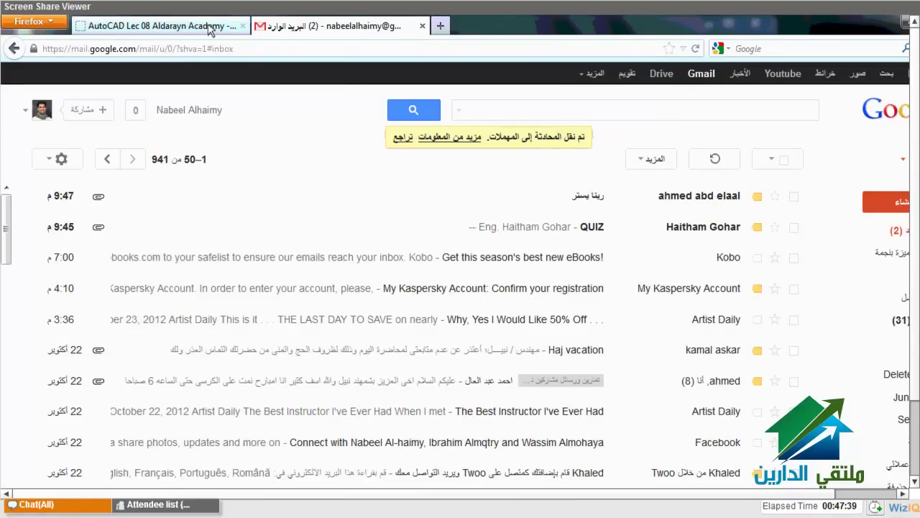
Alternate between the AutoCAD Lec 08 classroom and Gmail, ending on the 943-message inbox
click(209, 29)
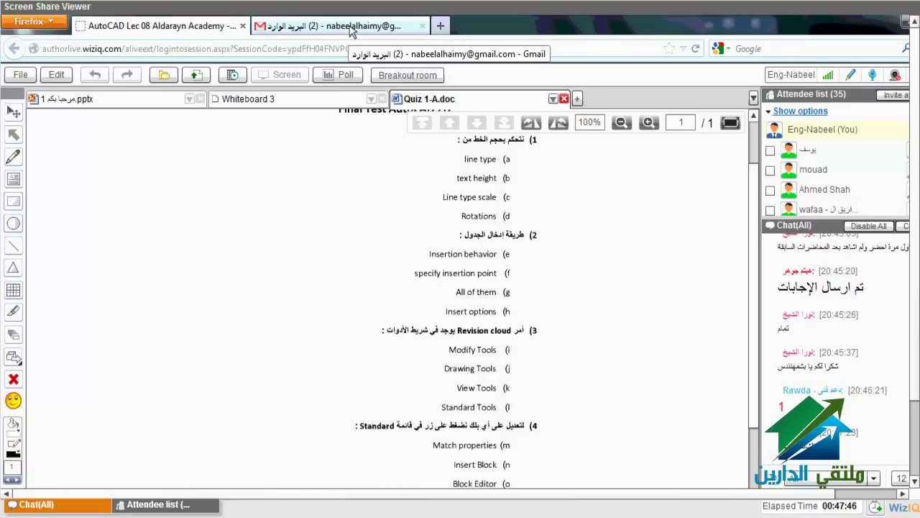
click(352, 30)
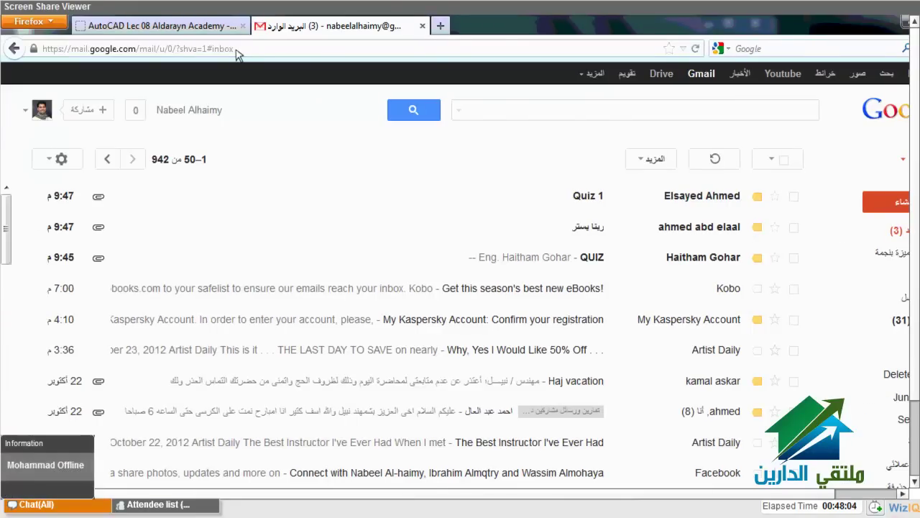
click(201, 26)
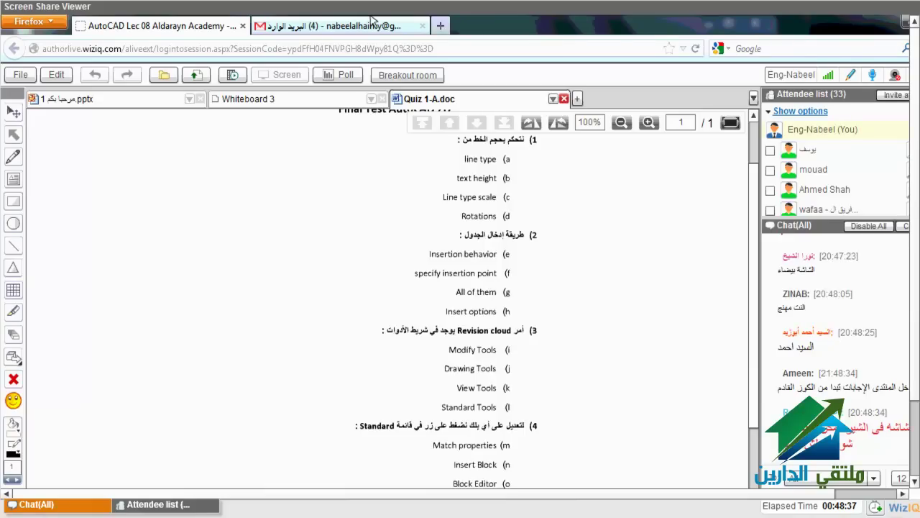
click(373, 21)
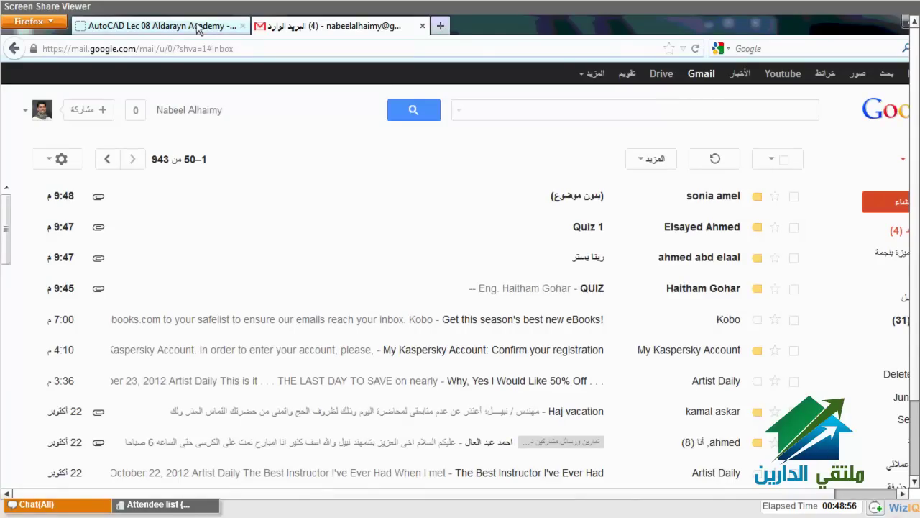
click(200, 27)
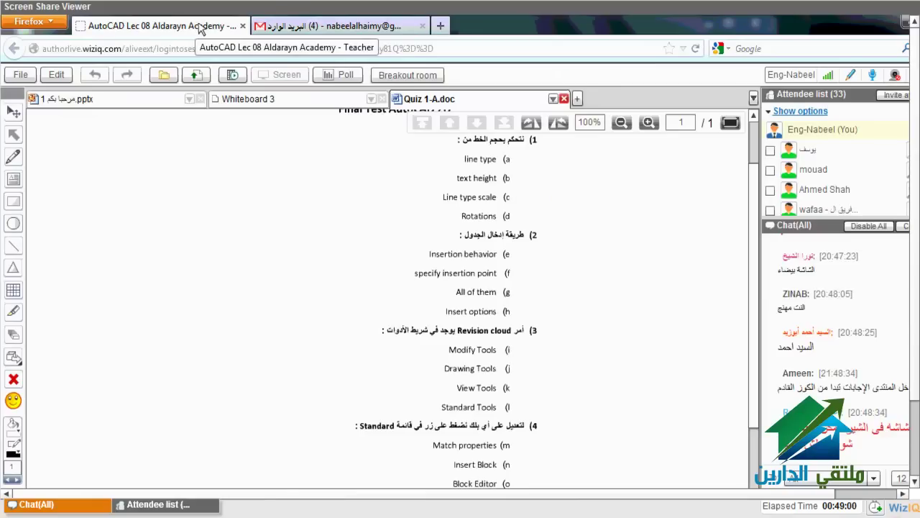
click(333, 27)
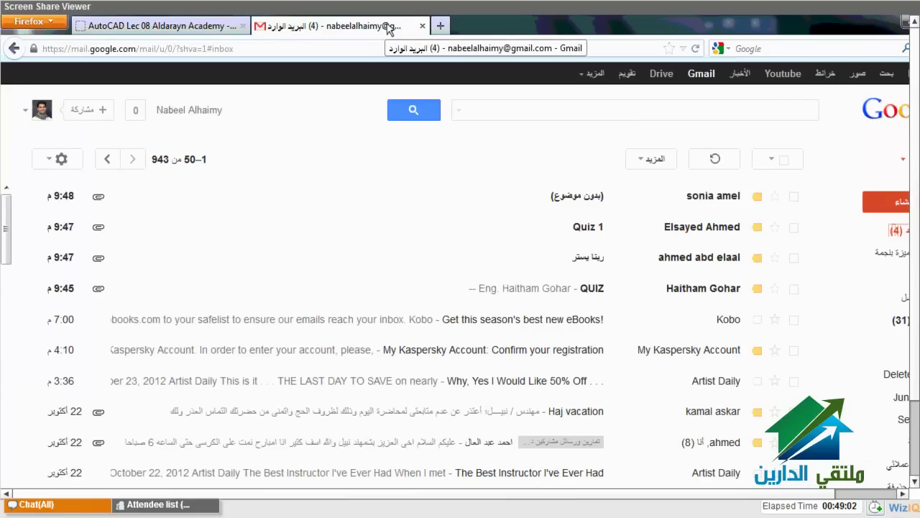
key(alt+Tab)
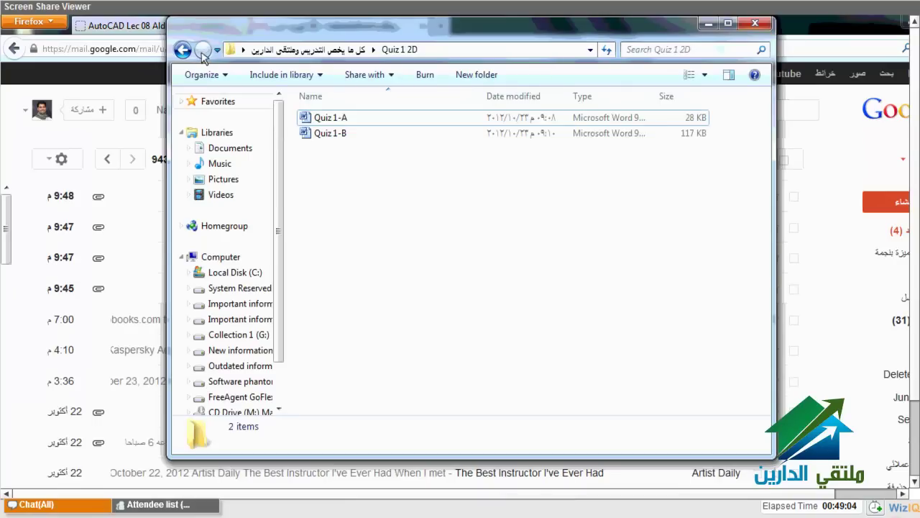
click(183, 49)
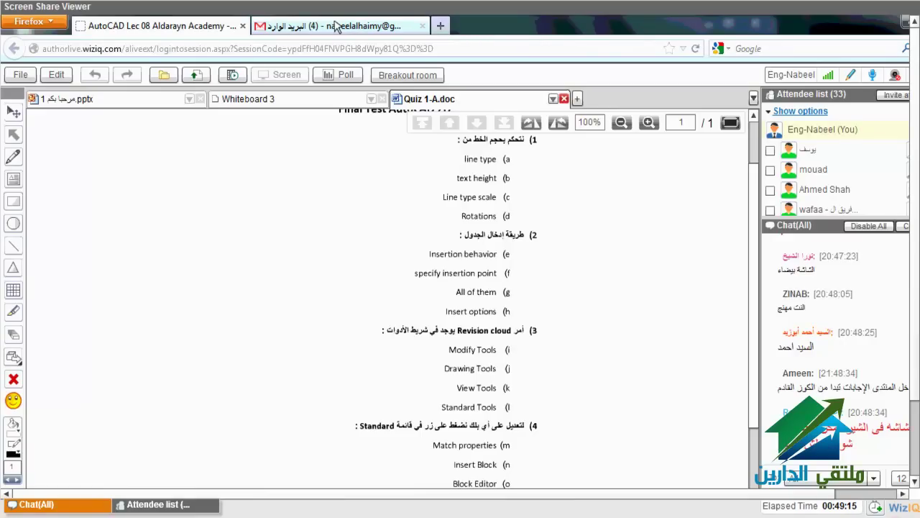
click(336, 26)
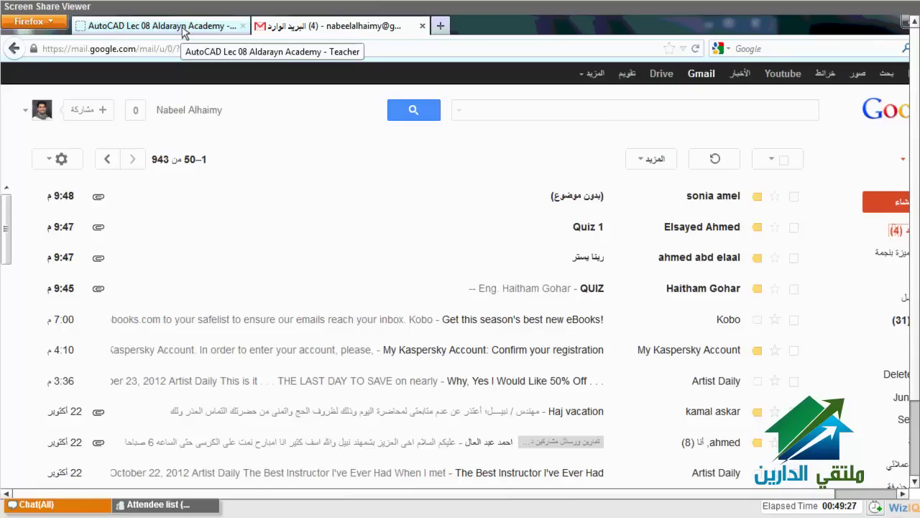
Glance at the classroom and Gmail tabs, then return to the Quiz 1-A viewer
click(183, 31)
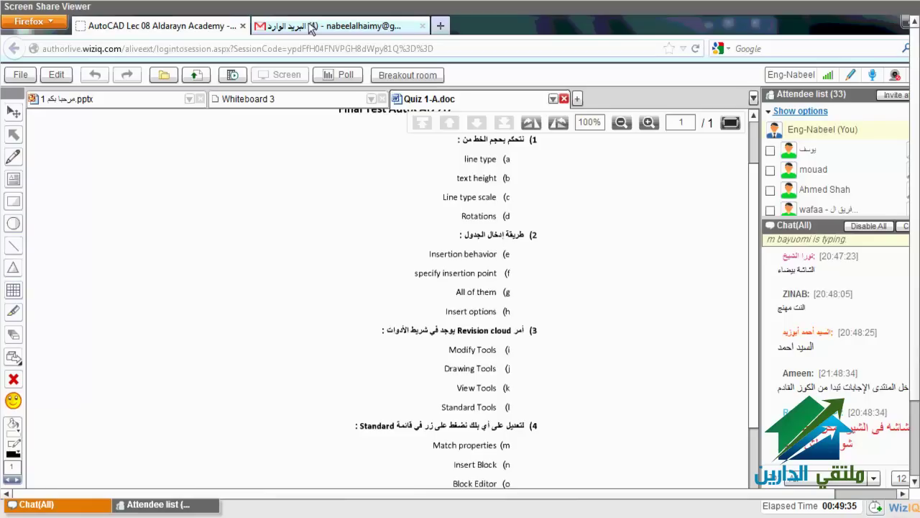
click(311, 28)
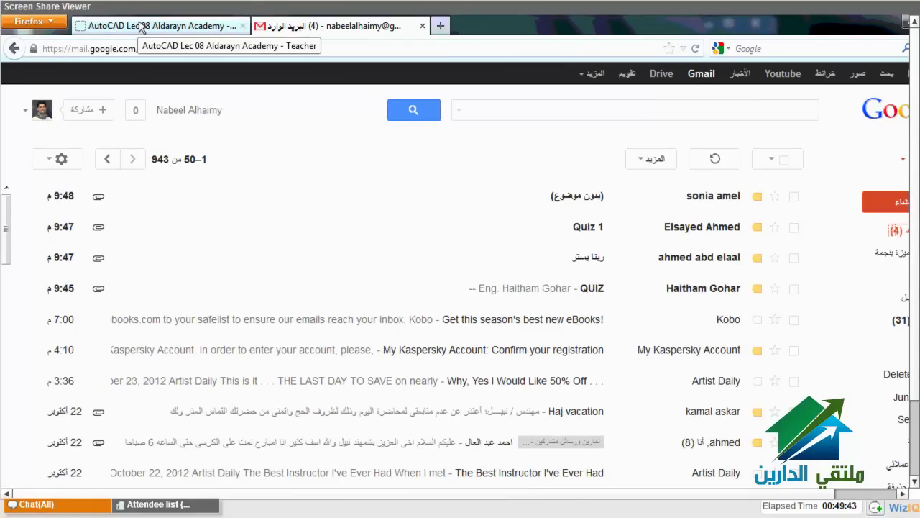
key(alt+Tab)
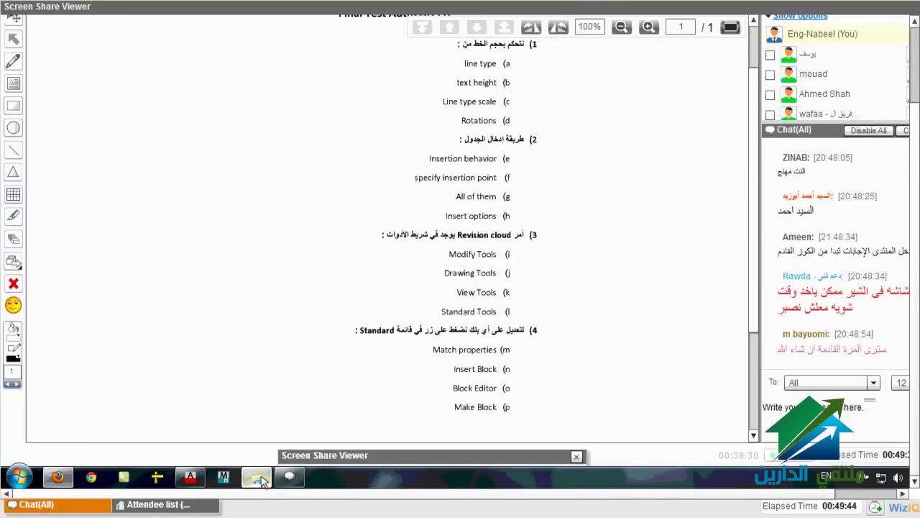
click(258, 478)
double_click(572, 137)
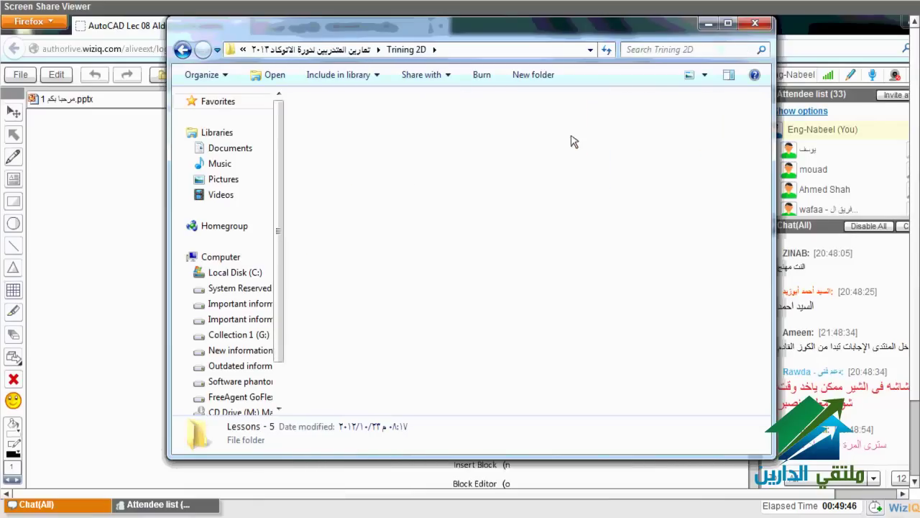
double_click(424, 140)
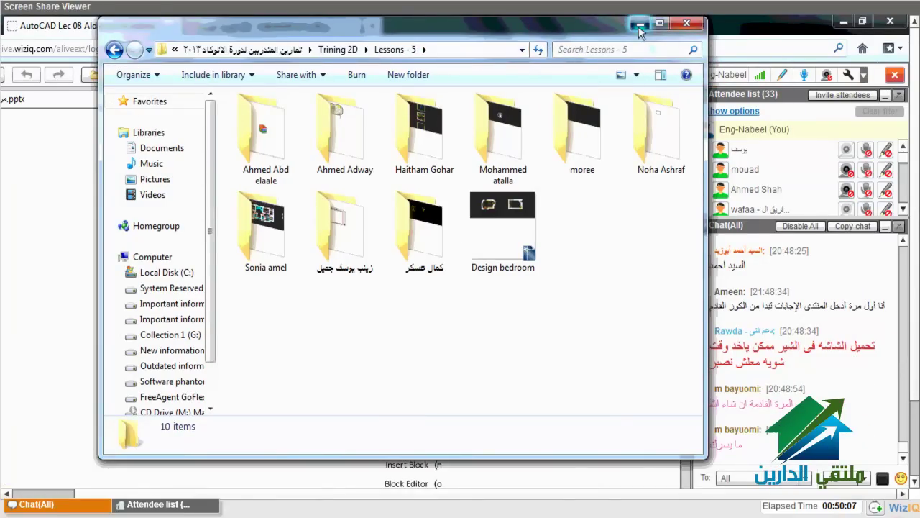
click(639, 25)
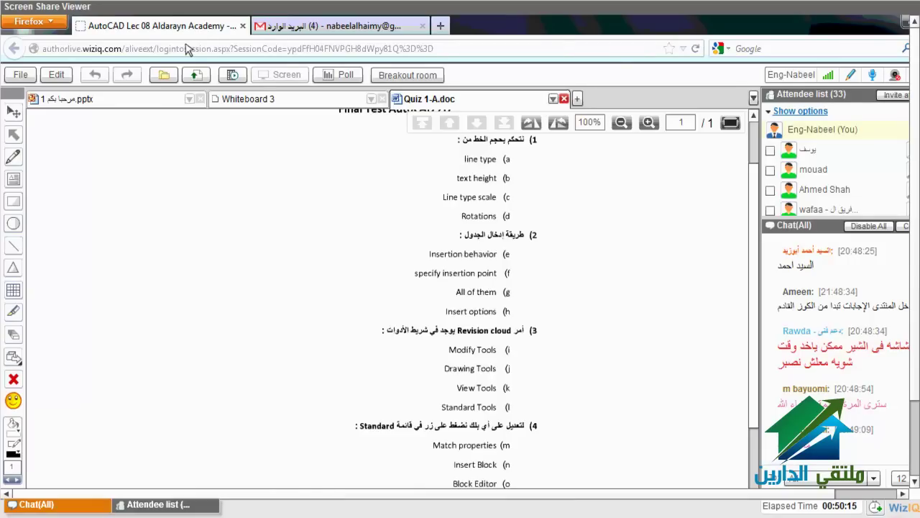
Check the Gmail inbox twice, each time returning to the WizIQ classroom quiz document
key(ctrl+Tab)
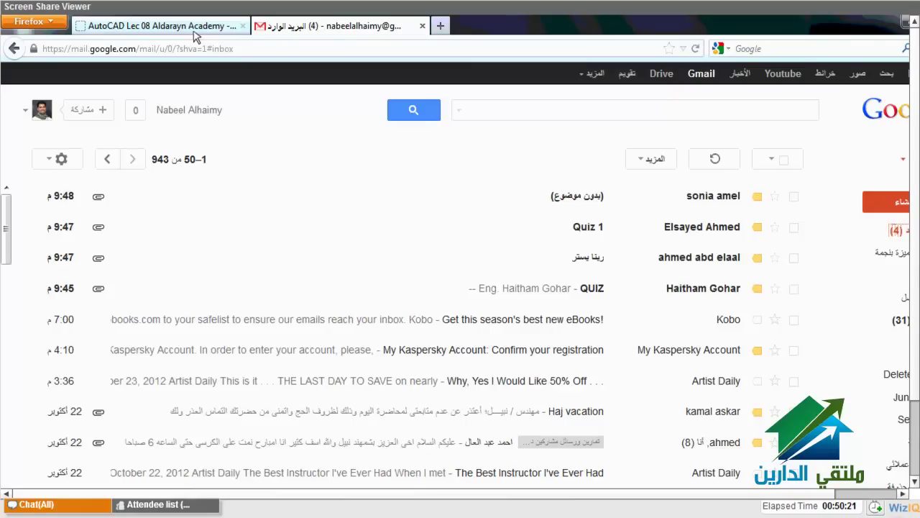
click(193, 30)
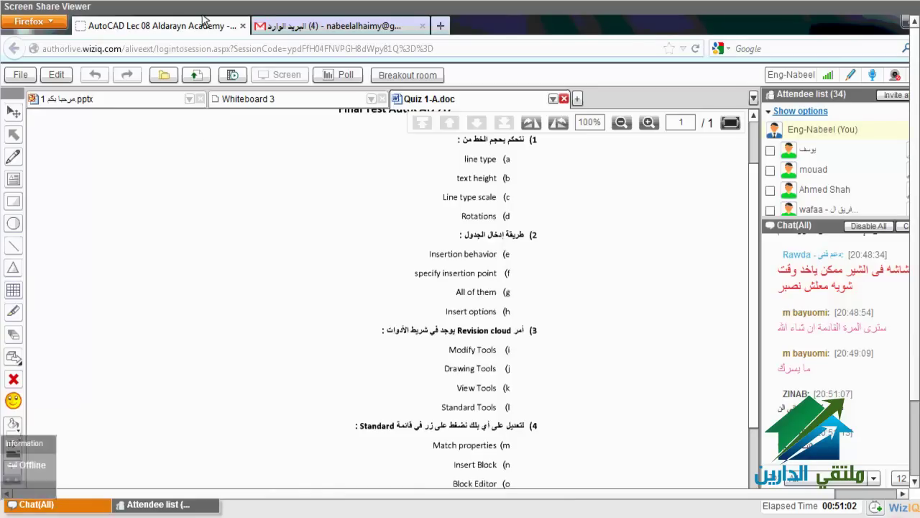
click(327, 25)
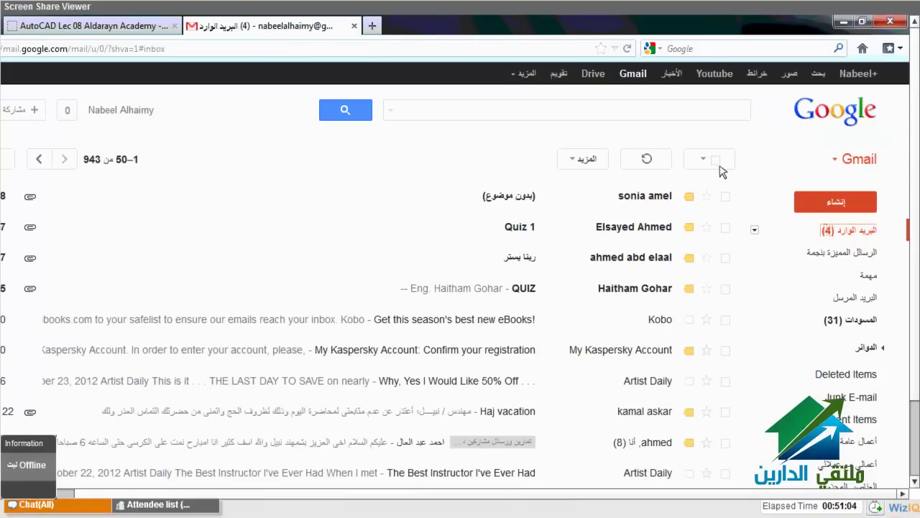
key(ctrl+Tab)
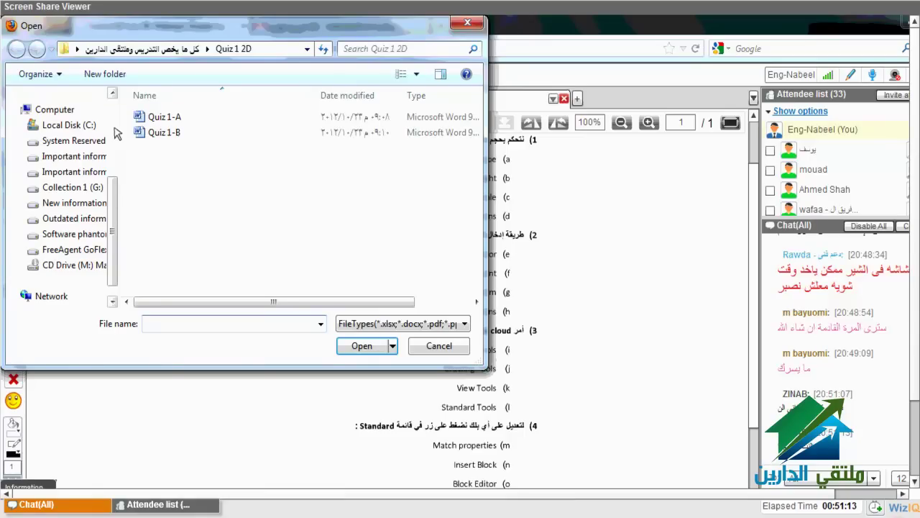
Pick Quiz 1-B from the Quiz 1 2D folder and upload it to the classroom
click(176, 133)
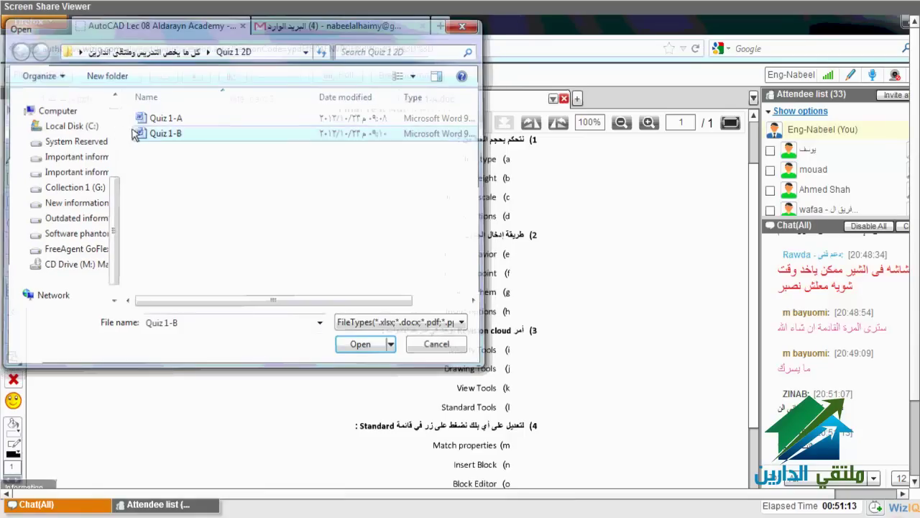
double_click(180, 137)
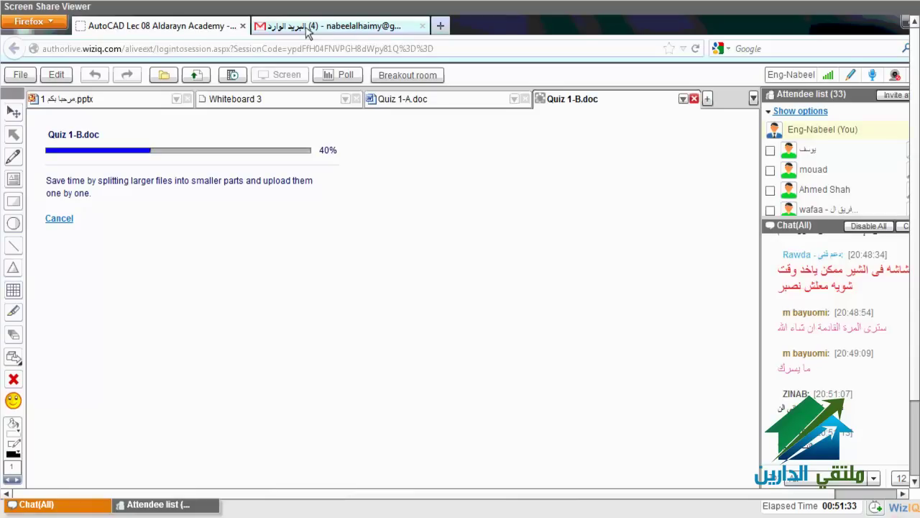
Check the Gmail inbox while Quiz 1-B.doc finishes uploading in WizIQ
click(308, 27)
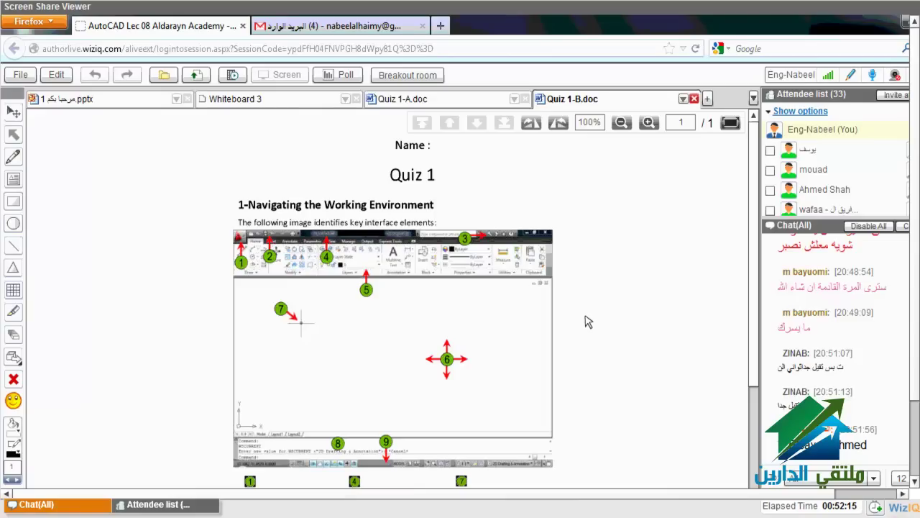
Scroll Quiz 1-B to show answer boxes 1–9 below the labeled interface image
scroll(588, 321, down, 1)
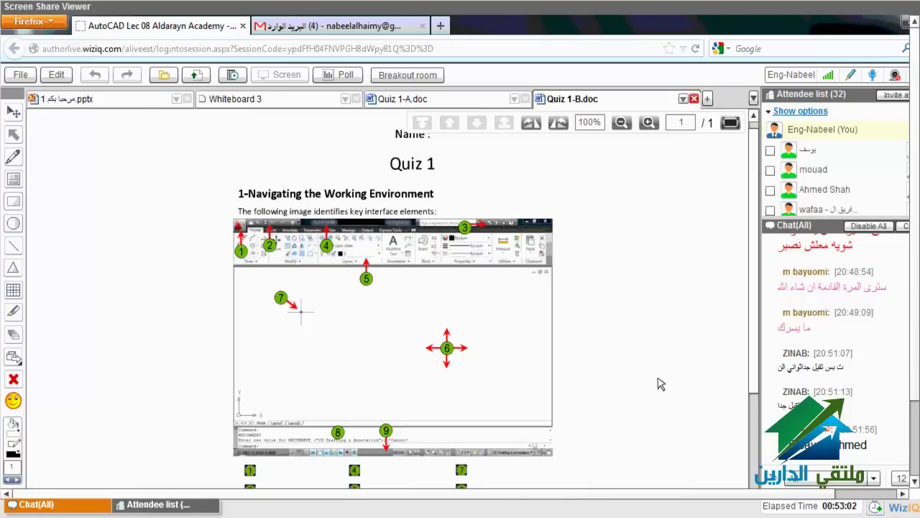
scroll(660, 385, down, 1)
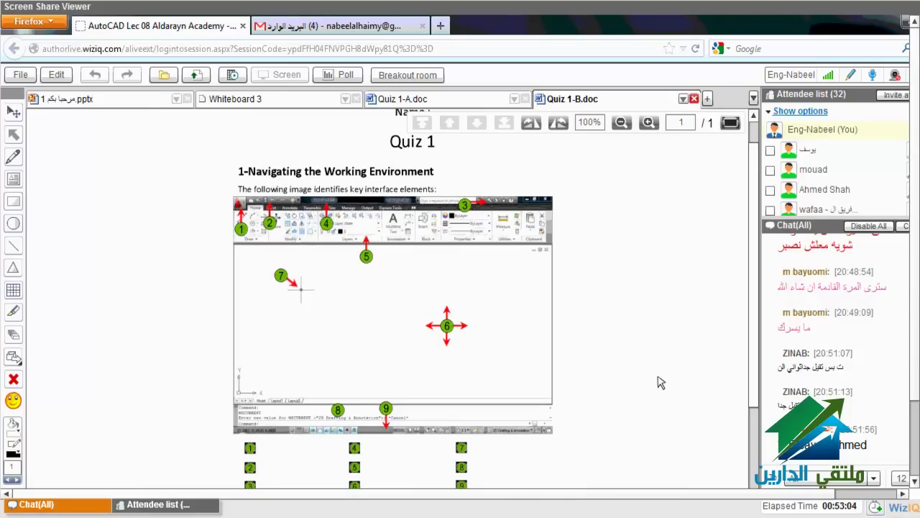
scroll(661, 383, up, 1)
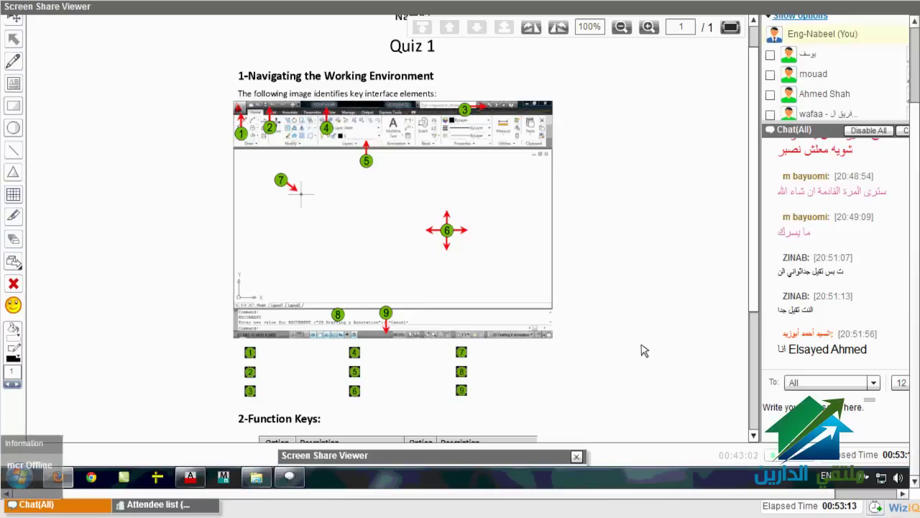
Scroll Quiz 1-B down past the Function Keys table and mute the microphone
scroll(636, 353, down, 2)
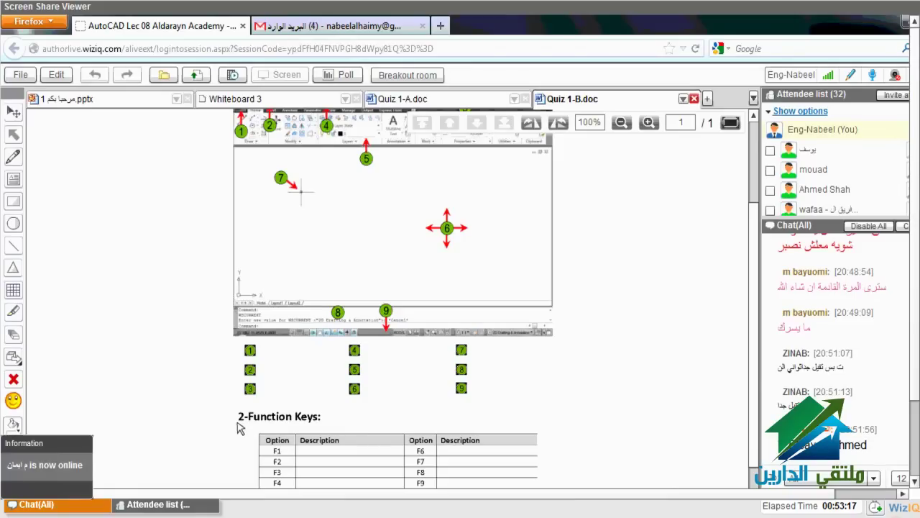
scroll(263, 421, down, 1)
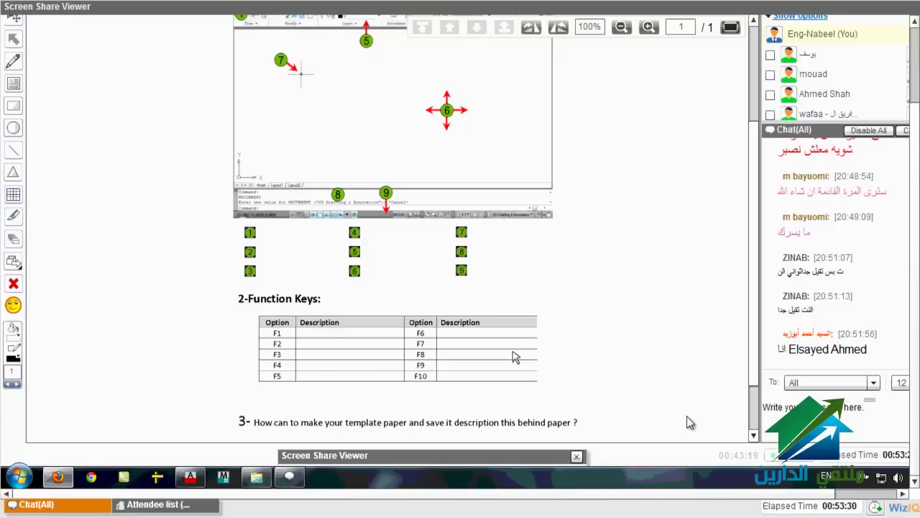
scroll(514, 357, down, 3)
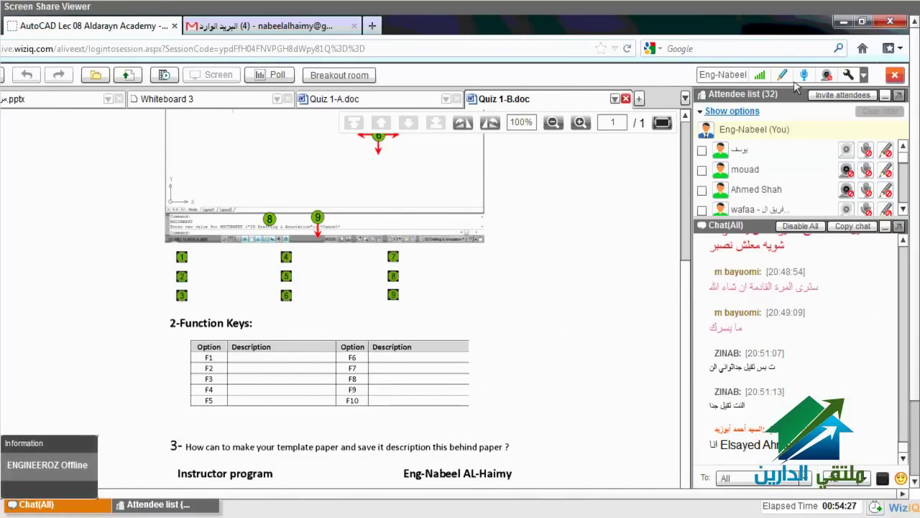
click(804, 75)
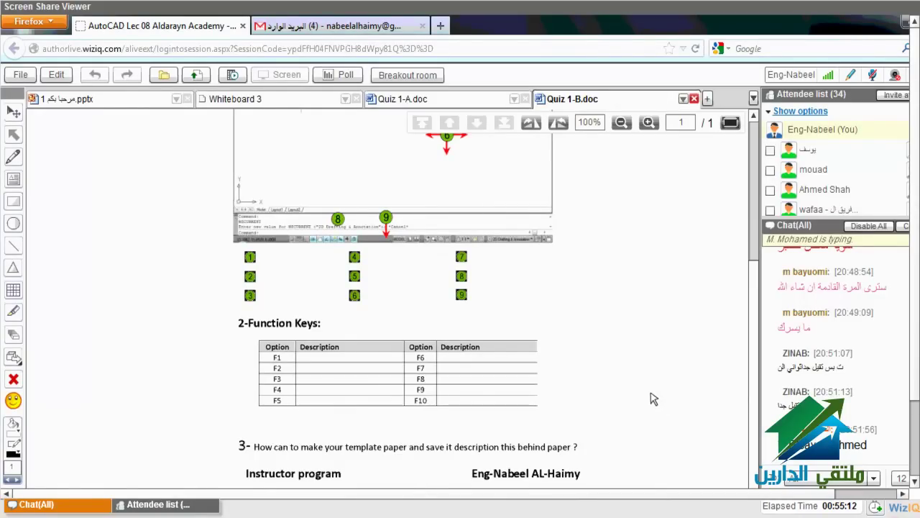
Scroll back up to the opening question with the labeled AutoCAD interface image
scroll(652, 401, up, 2)
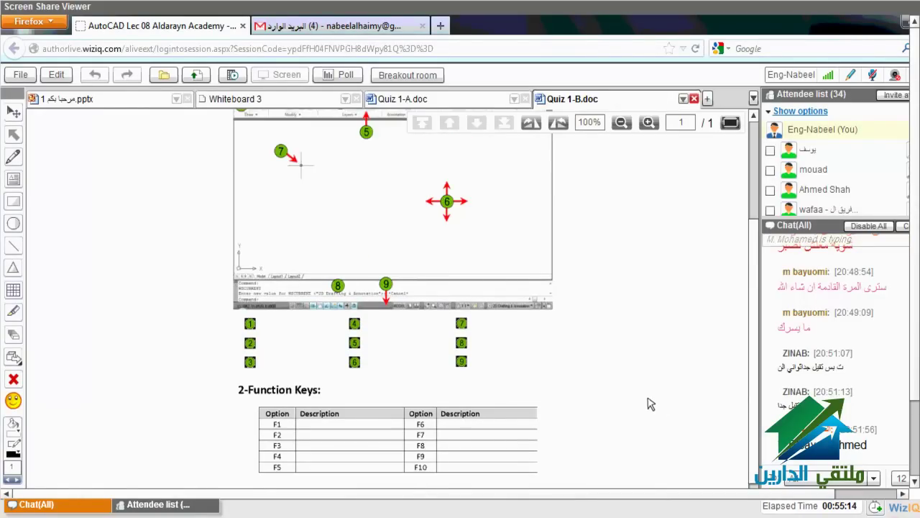
scroll(651, 404, up, 3)
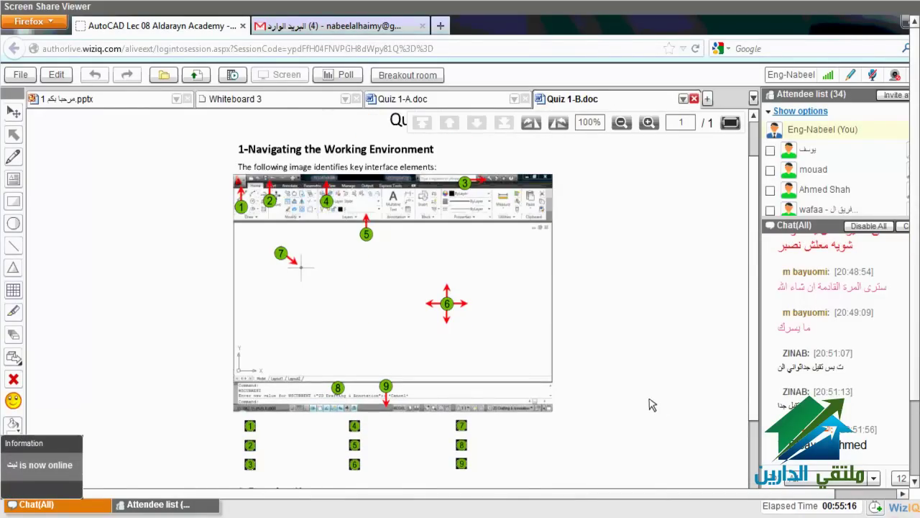
scroll(434, 359, up, 1)
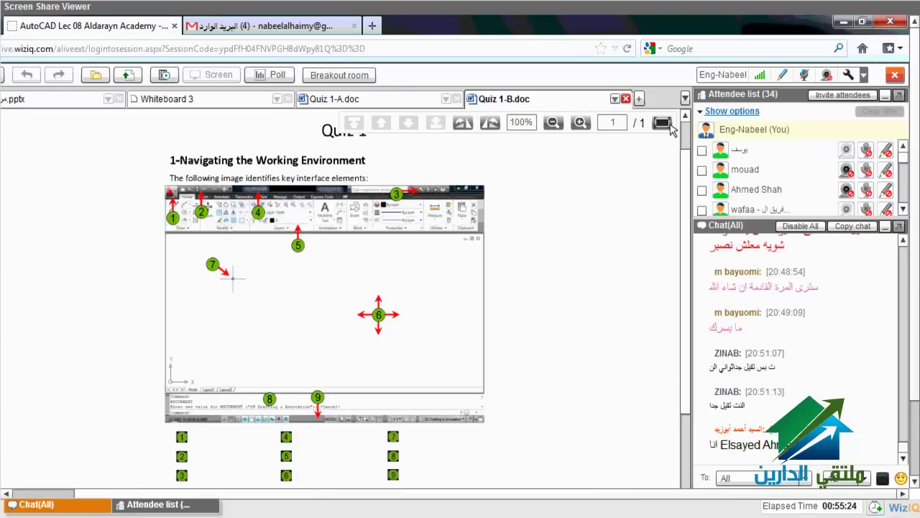
Zoom Quiz 1-B to 113% fit-to-width and settle on the Navigating the Working Environment question
click(668, 123)
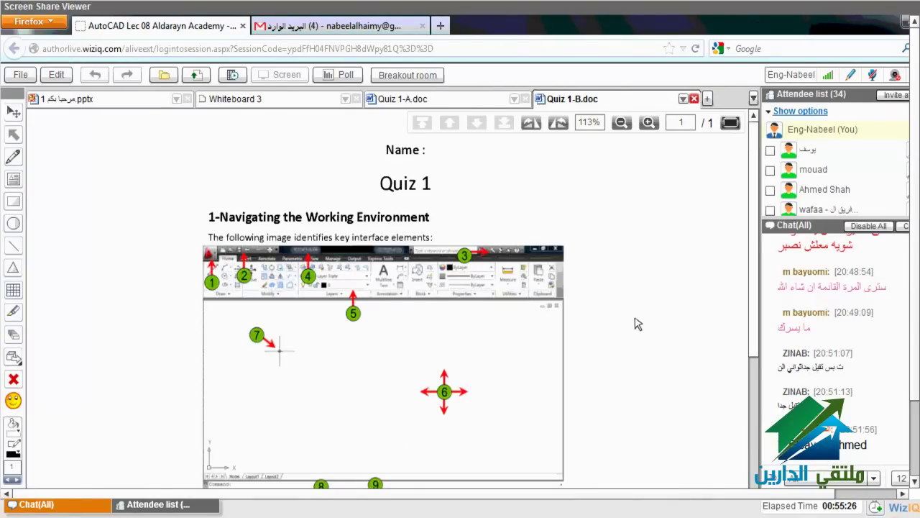
scroll(636, 324, down, 1)
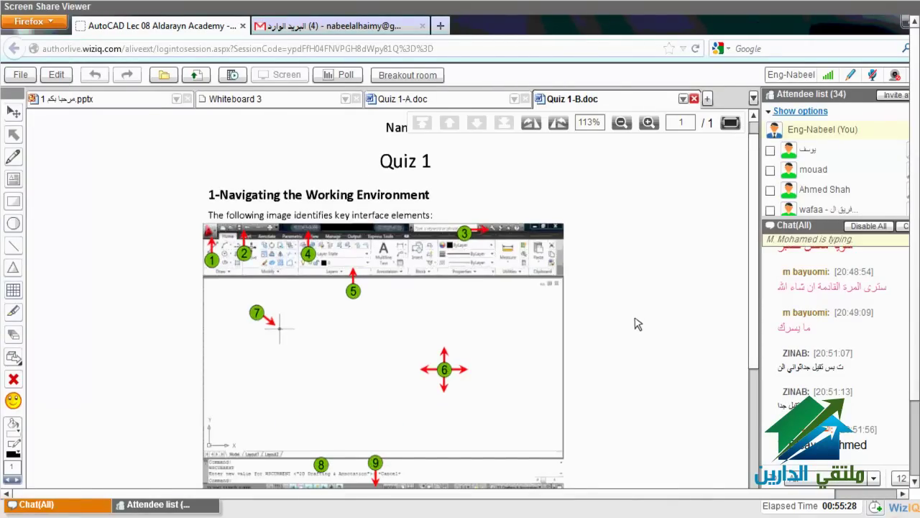
scroll(636, 323, down, 3)
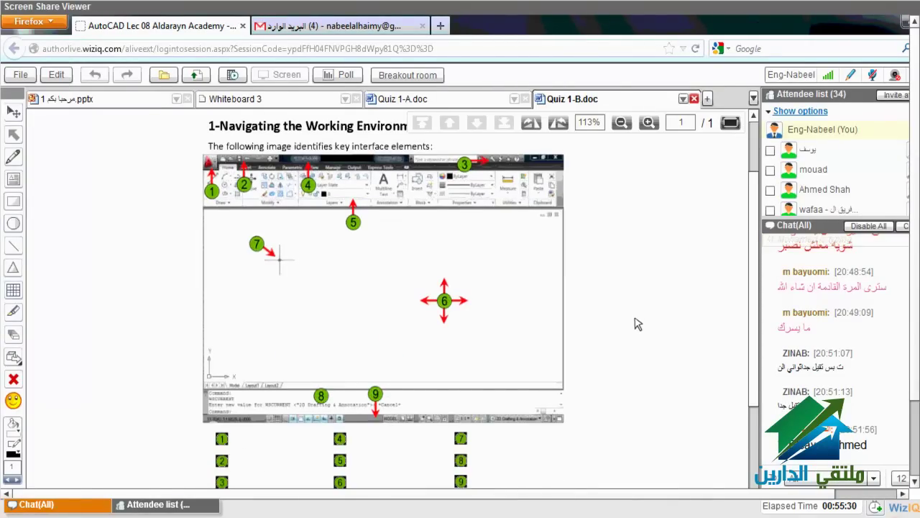
scroll(637, 324, up, 1)
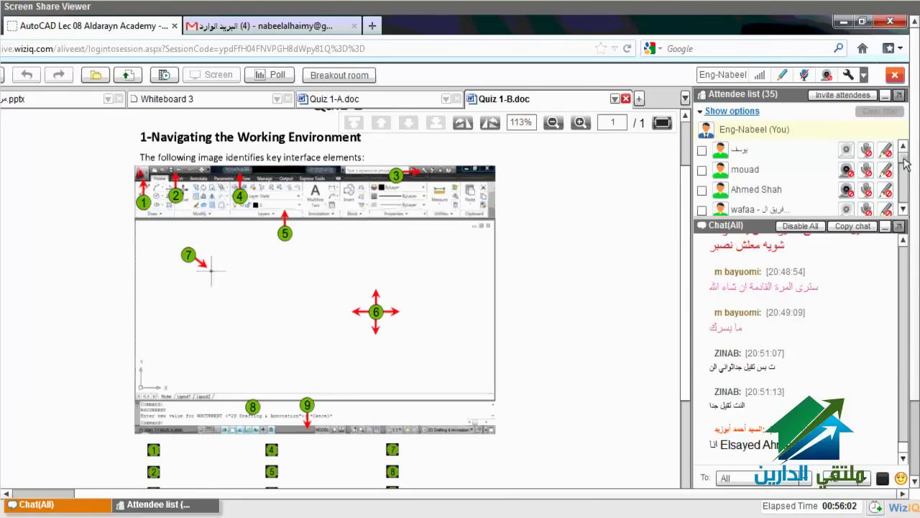
drag(906, 164, 905, 188)
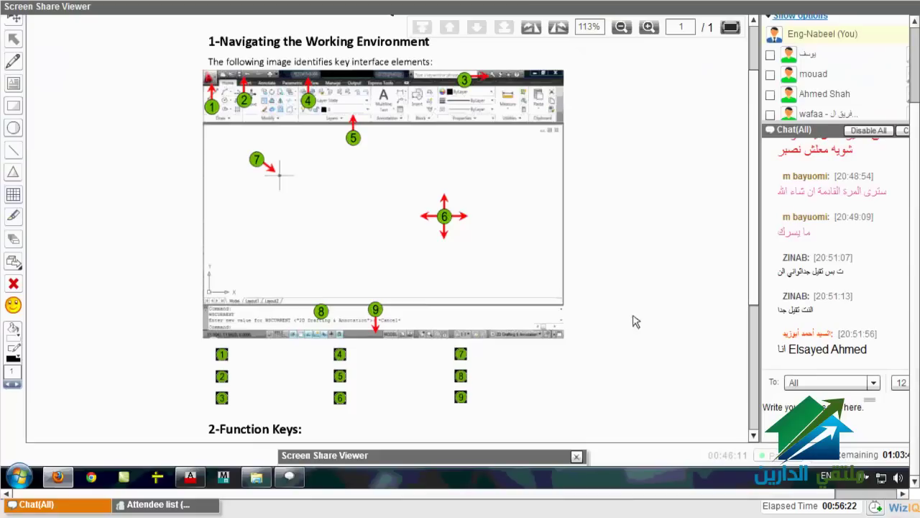
click(288, 478)
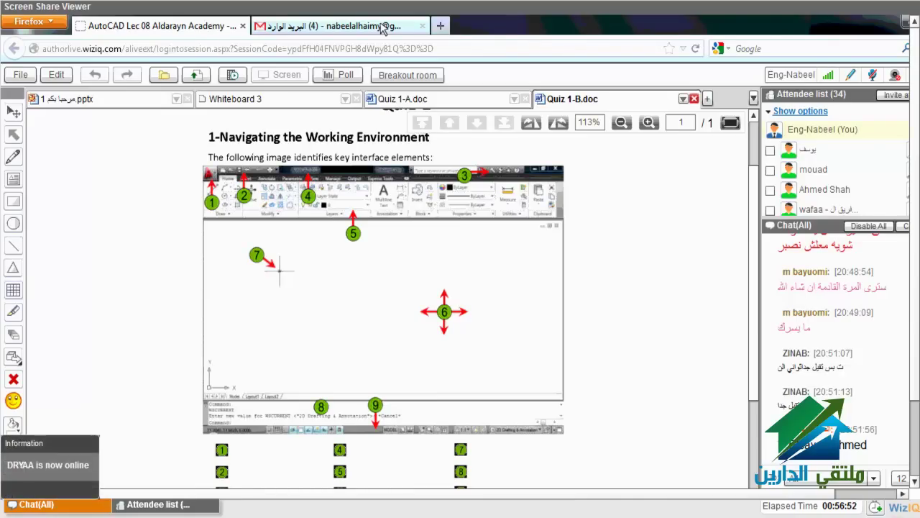
Switch to the Gmail inbox to check for students' Quiz 1 submissions
click(382, 27)
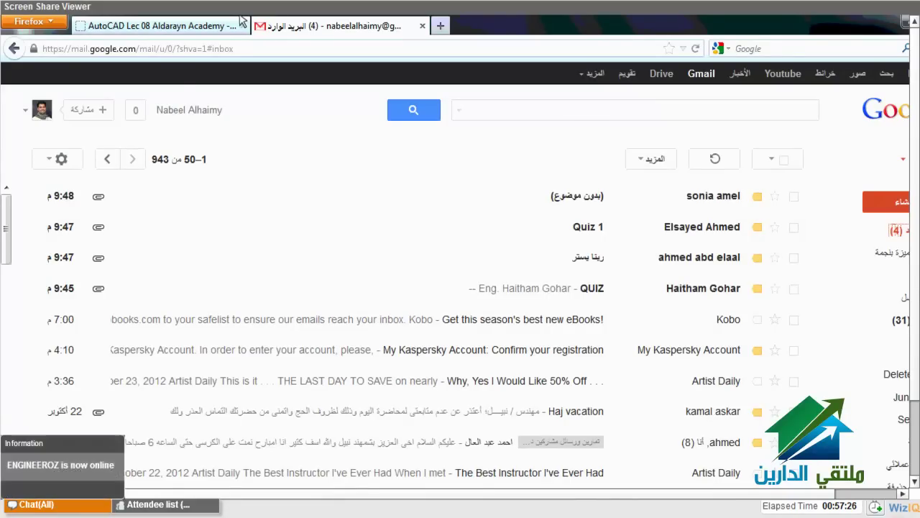
Return to the AutoCAD Lec classroom tab and scroll Quiz 1-B down to the Function Keys table
click(240, 22)
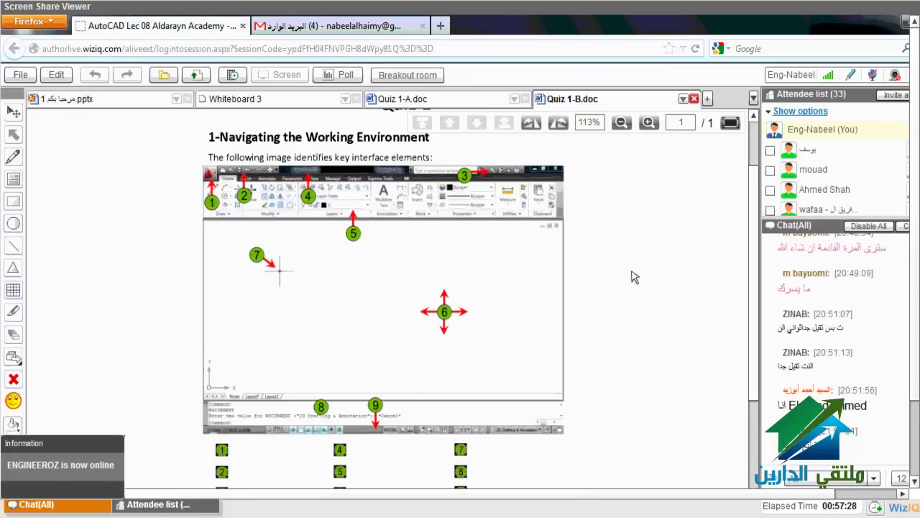
scroll(630, 284, down, 3)
scroll(630, 287, down, 3)
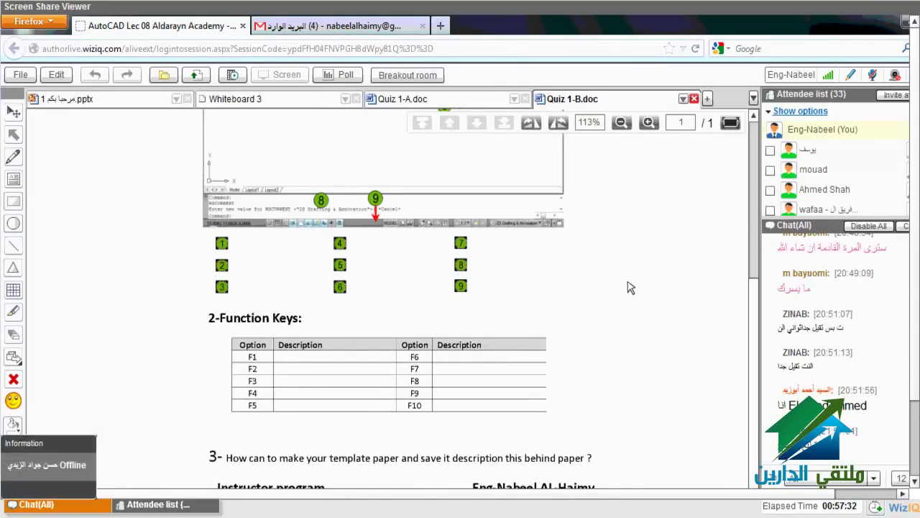
Scroll Quiz 1-B back up to the Name and Quiz 1 heading
scroll(630, 289, up, 1)
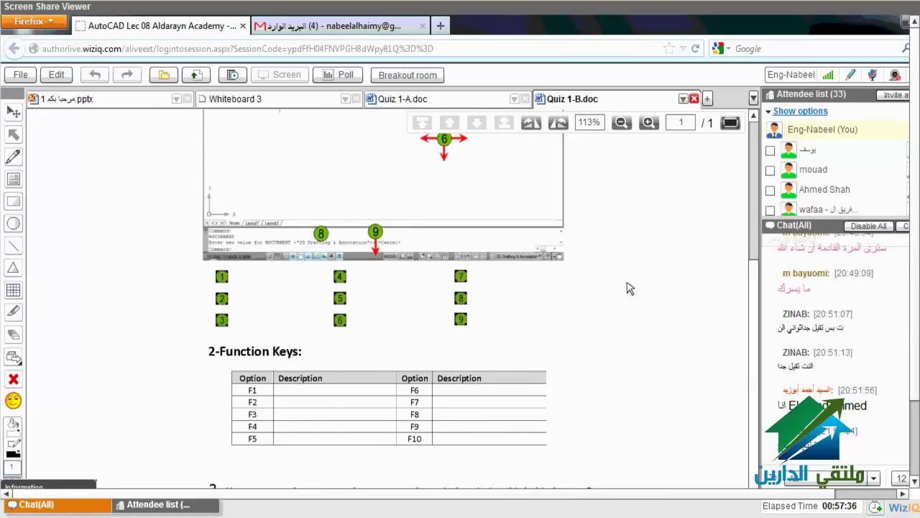
scroll(630, 287, up, 1)
scroll(317, 394, up, 1)
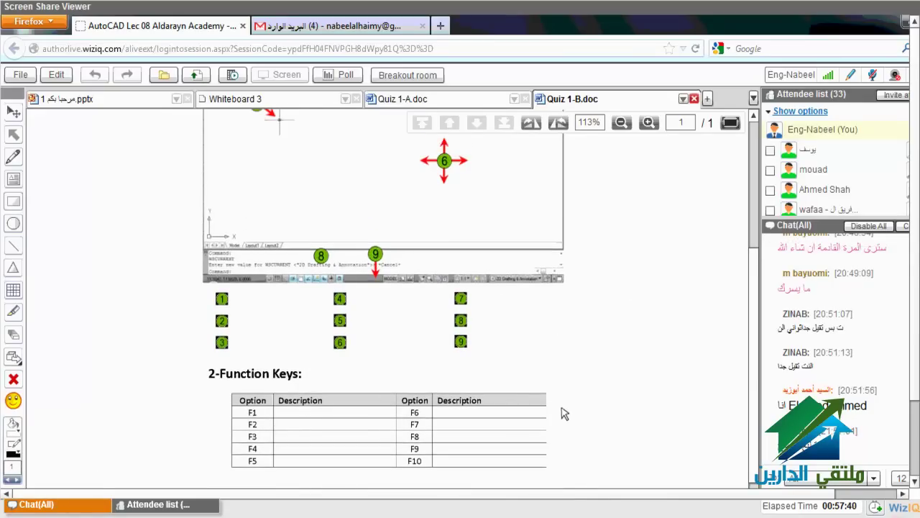
scroll(560, 410, up, 3)
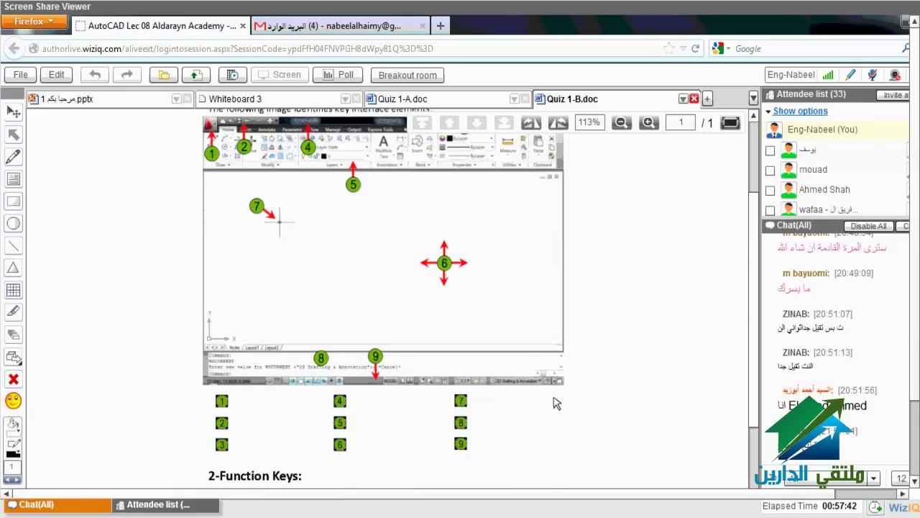
scroll(554, 403, up, 2)
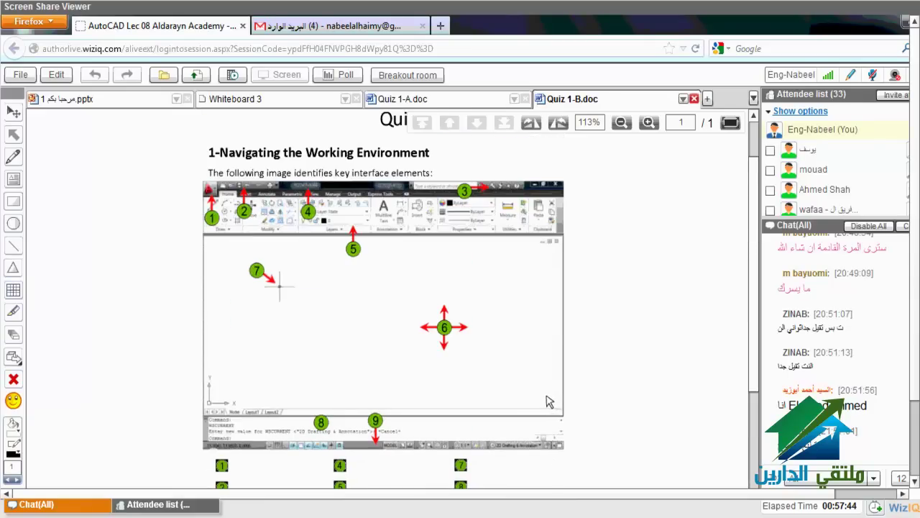
scroll(547, 401, up, 2)
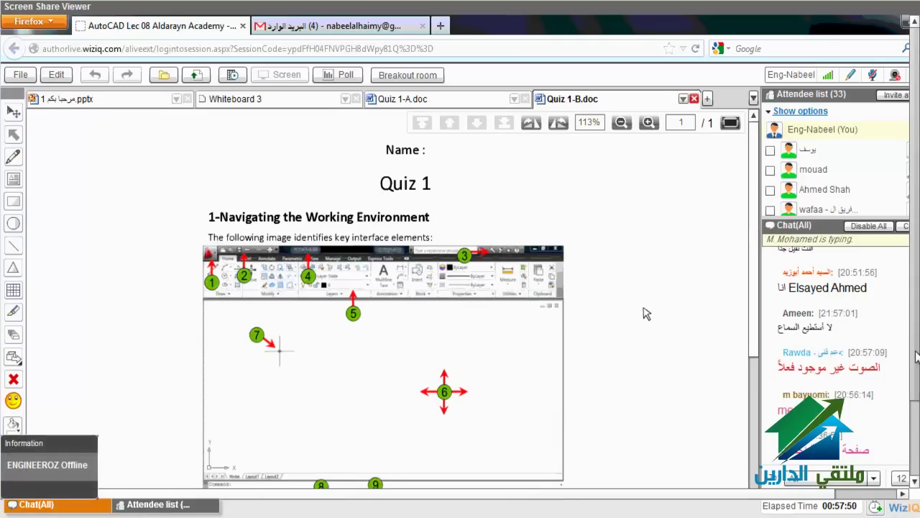
scroll(644, 314, down, 2)
scroll(644, 314, down, 1)
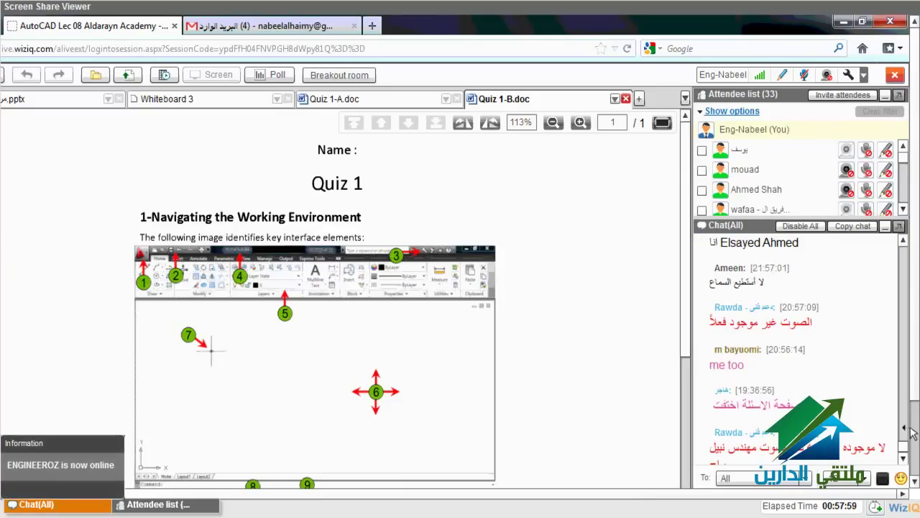
scroll(912, 431, down, 3)
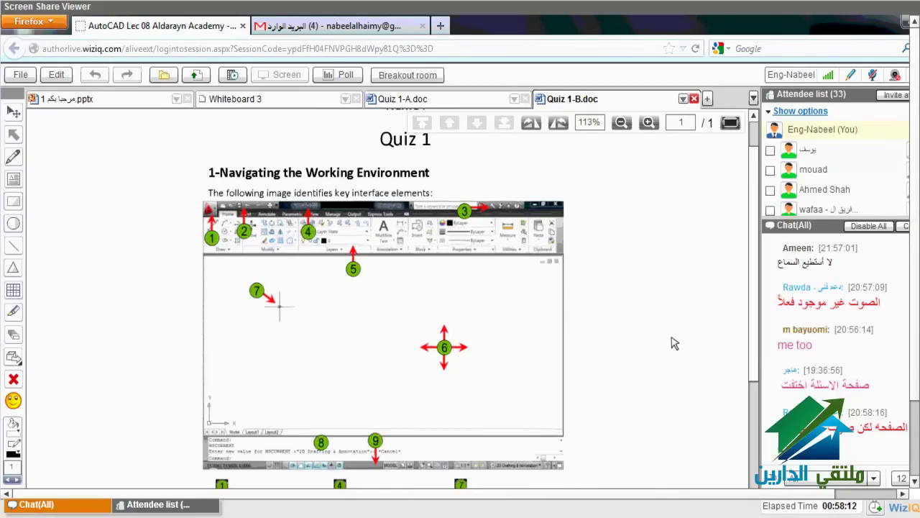
scroll(674, 343, down, 1)
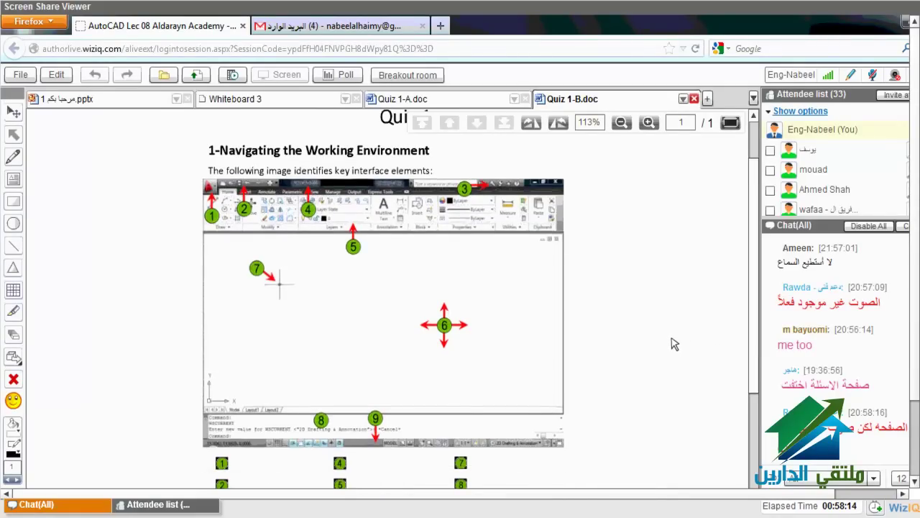
Scroll Quiz 1-B down to the F1–F10 Function Keys table and question 3
scroll(674, 343, down, 1)
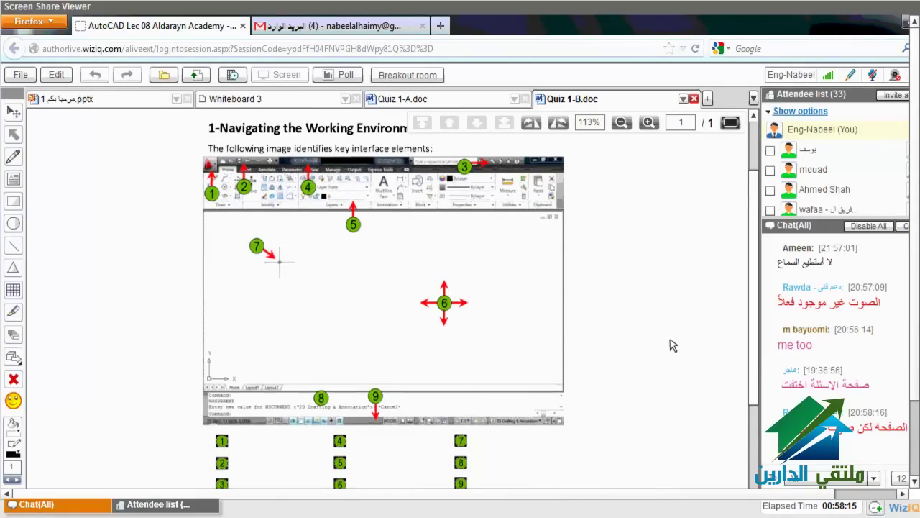
scroll(671, 346, down, 3)
scroll(673, 346, down, 1)
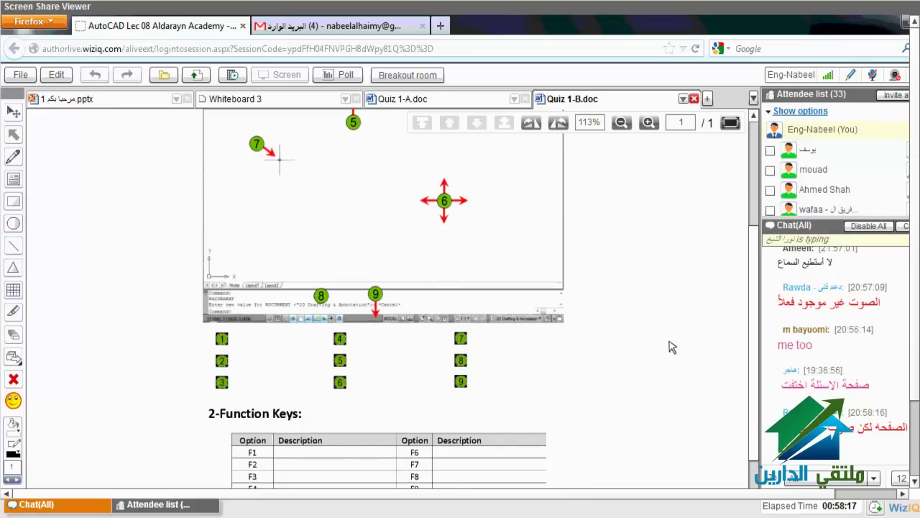
scroll(670, 348, down, 4)
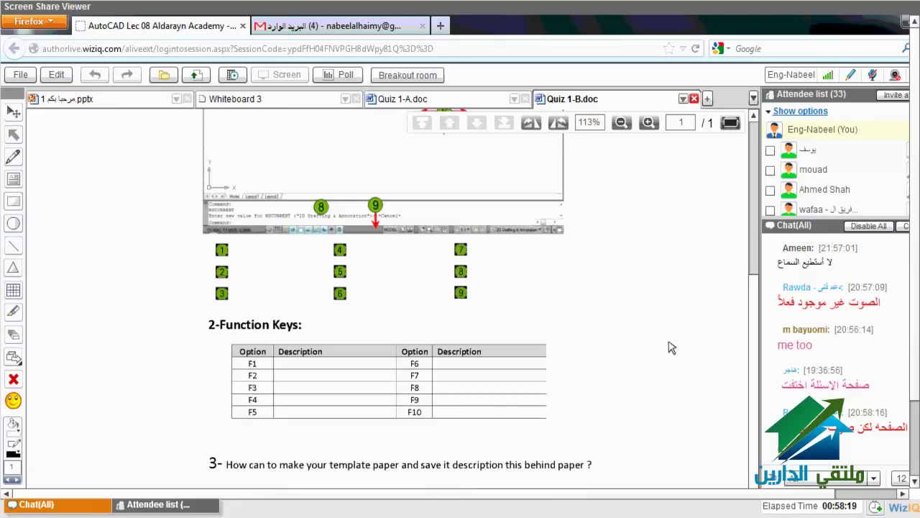
scroll(669, 348, up, 1)
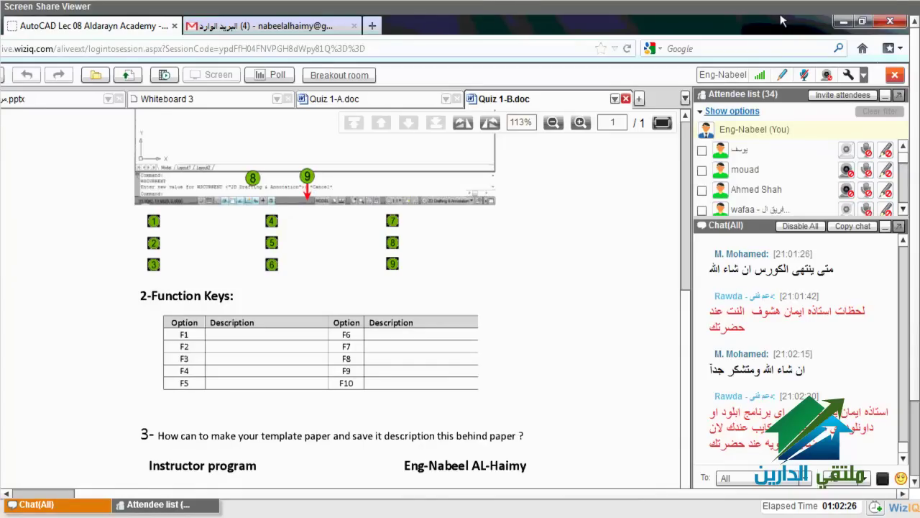
Maximize the classroom window, dismiss the chat notification, and preview the Google Talk chat windows
double_click(829, 24)
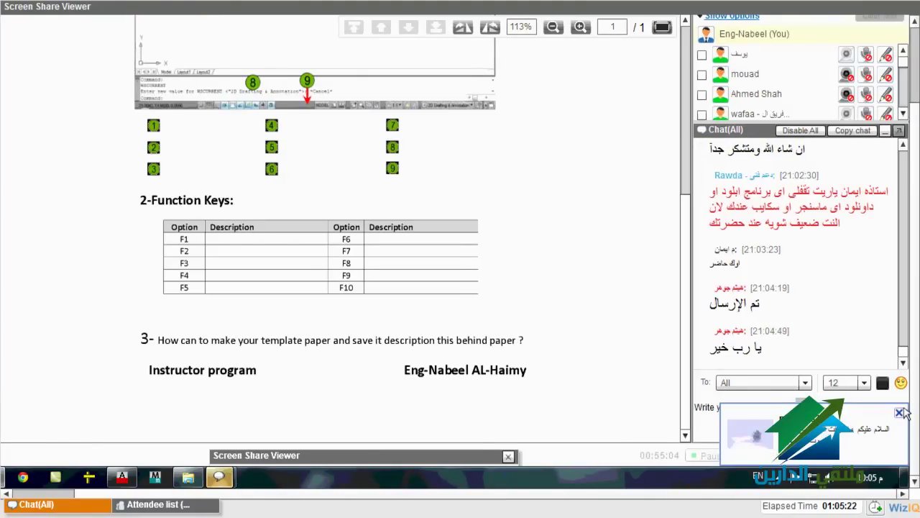
click(900, 413)
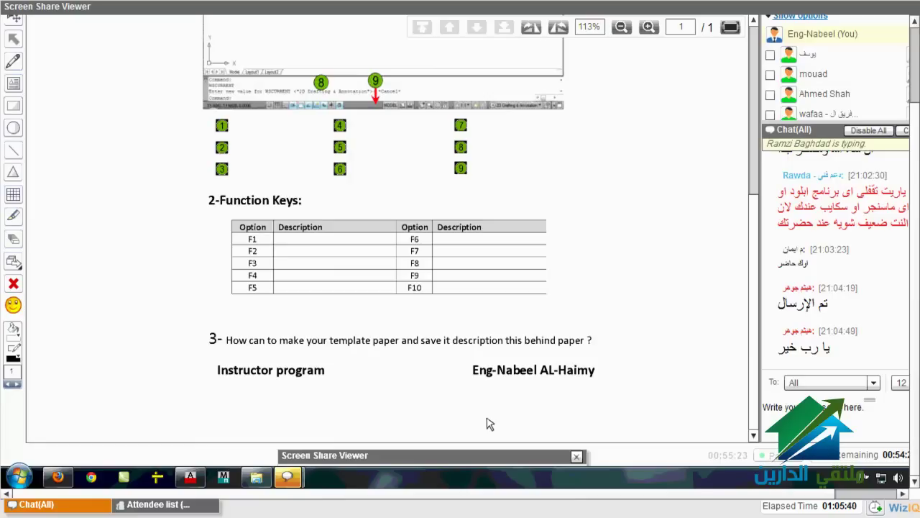
click(295, 480)
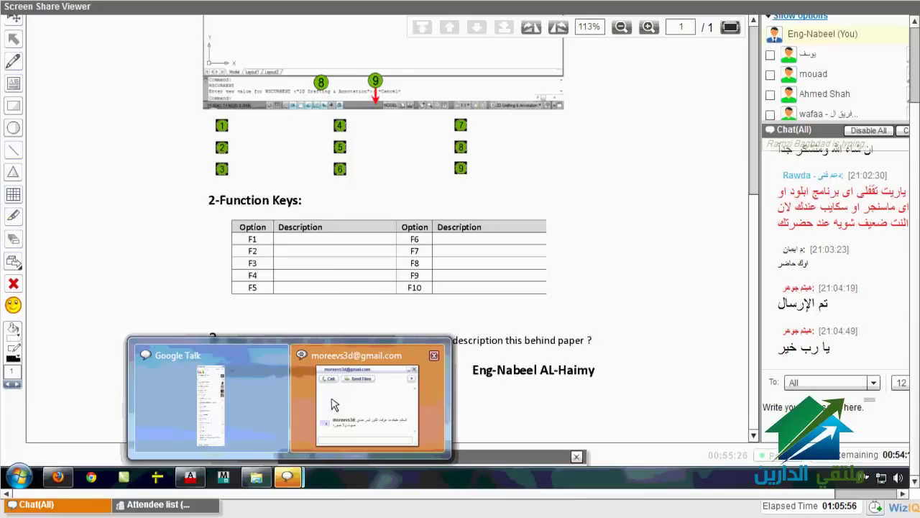
mouse_move(367, 402)
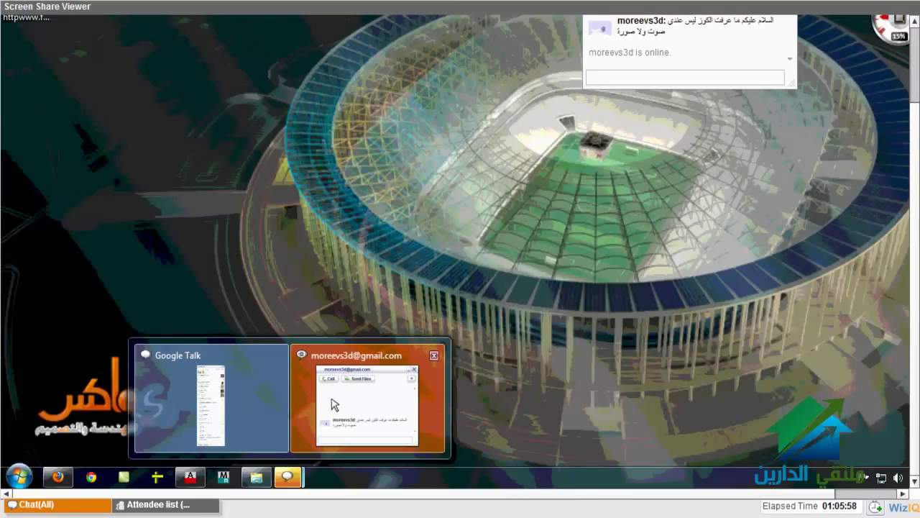
Open and close the Start menu, then place the cursor in the WizIQ class chat box
key(super)
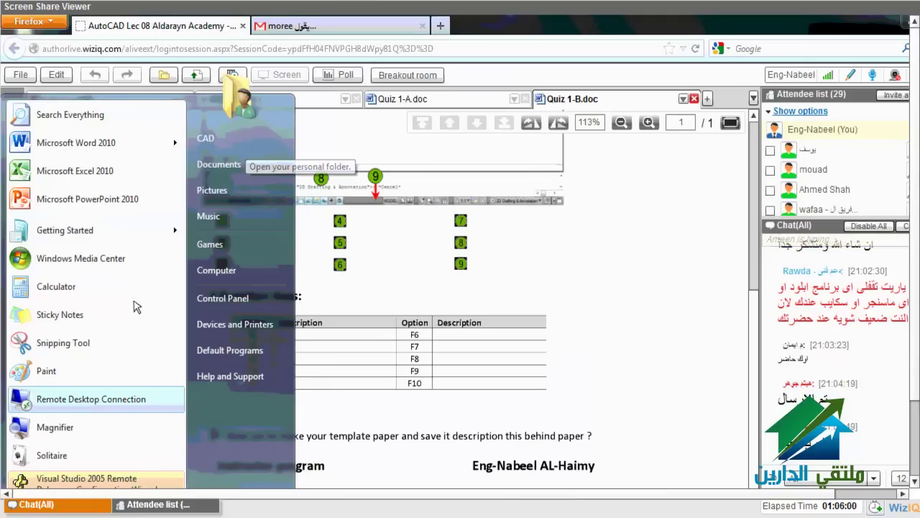
key(Escape)
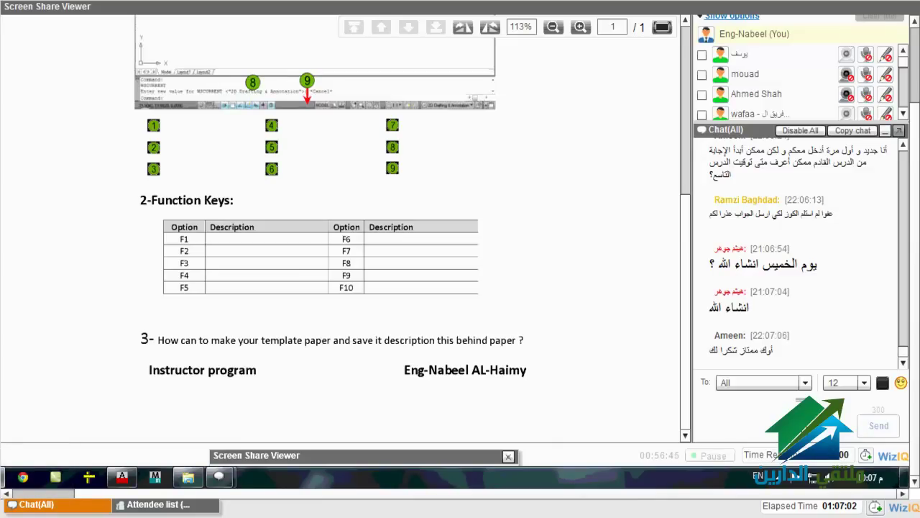
click(695, 408)
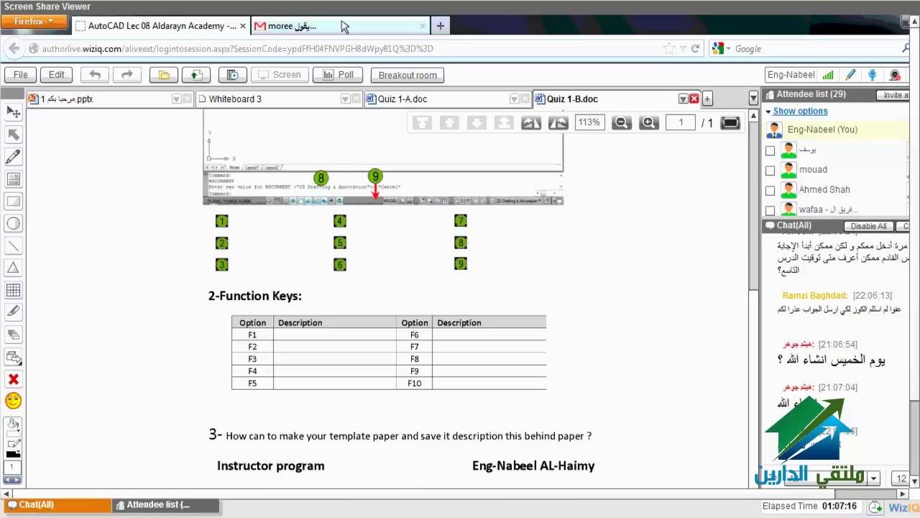
Switch to the Gmail inbox and close the open chat conversation
click(343, 26)
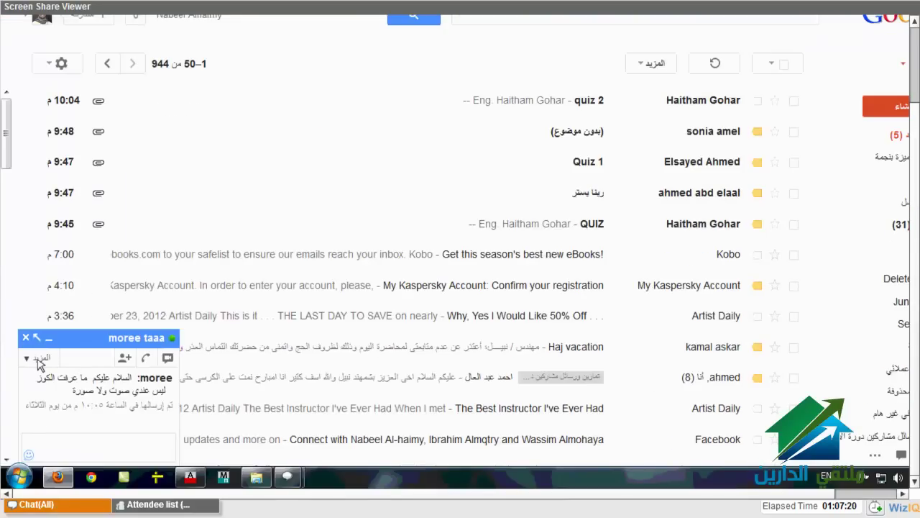
click(38, 359)
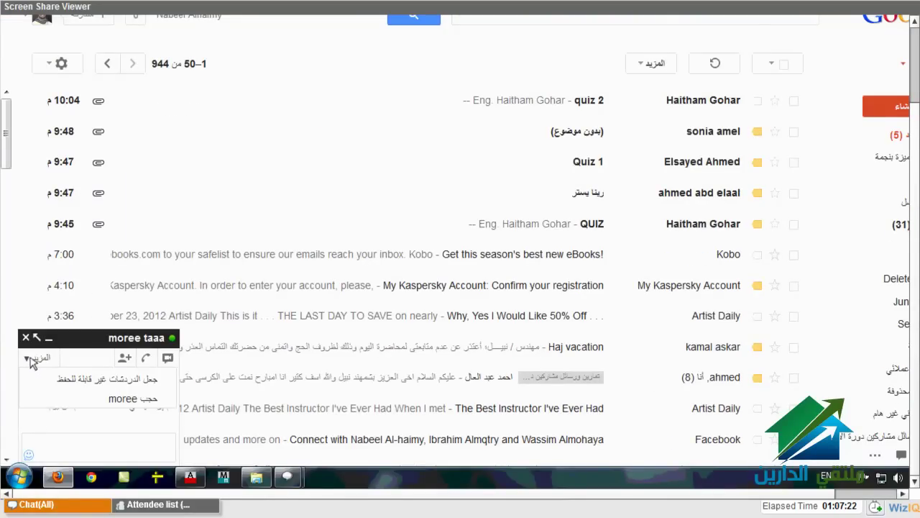
click(31, 359)
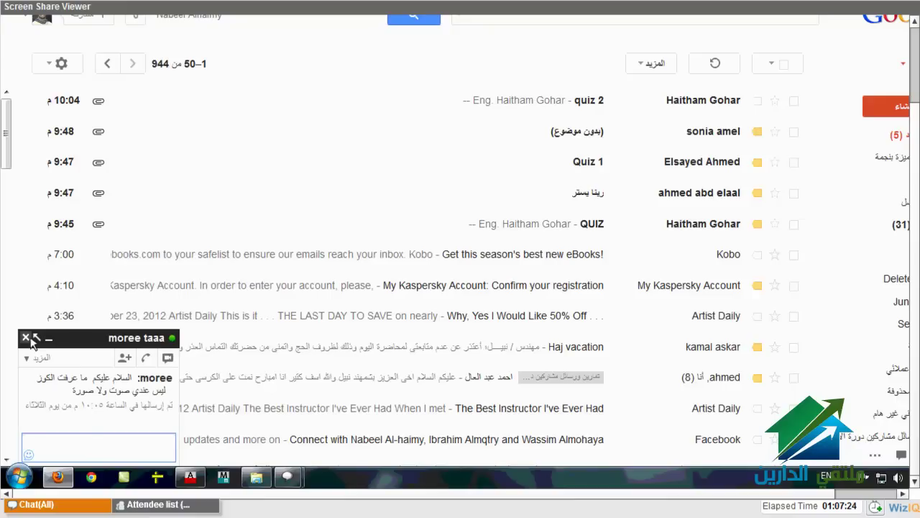
click(28, 337)
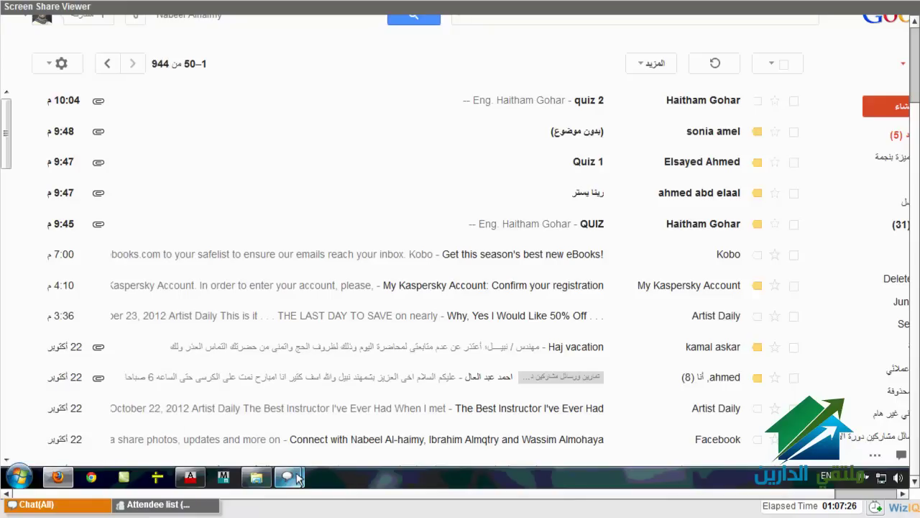
mouse_move(288, 477)
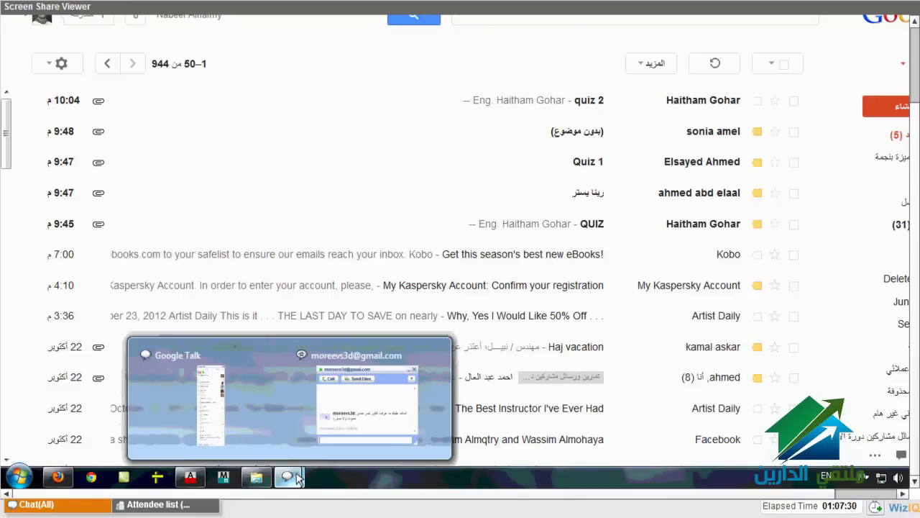
Sign out of Google Talk and close it
click(299, 479)
click(544, 199)
click(569, 20)
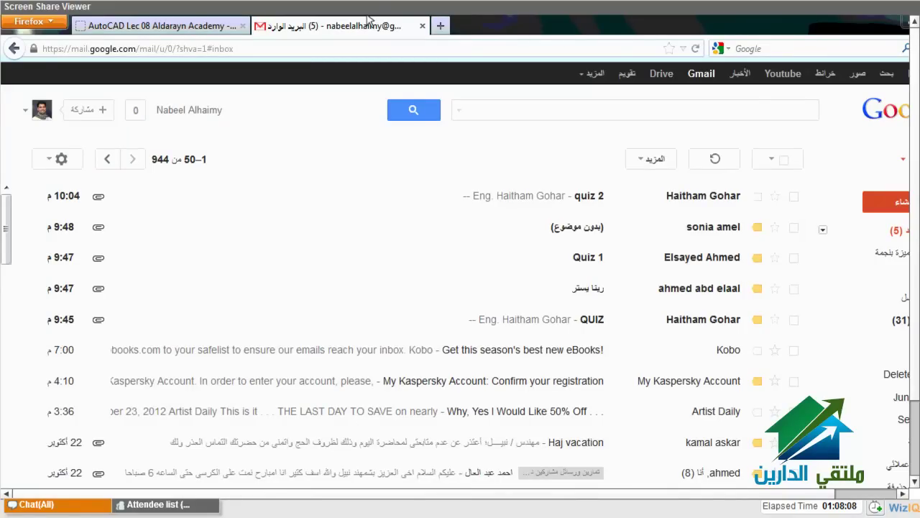
Flip to the lecture tab and back to Gmail, reloading the inbox for new mail
key(ctrl+Tab)
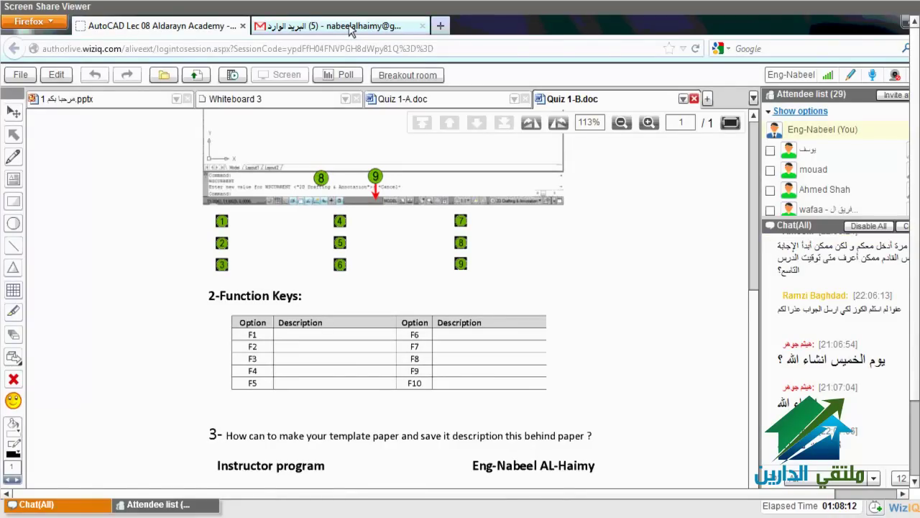
click(350, 29)
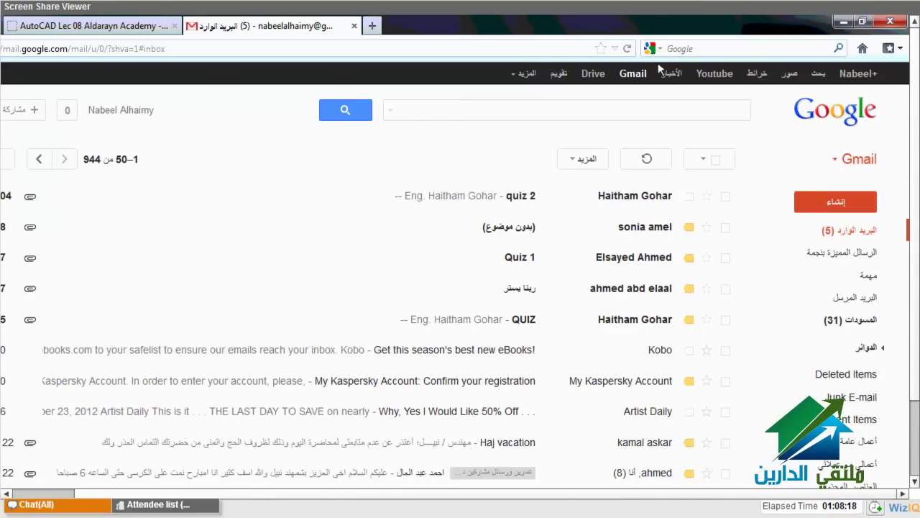
click(627, 49)
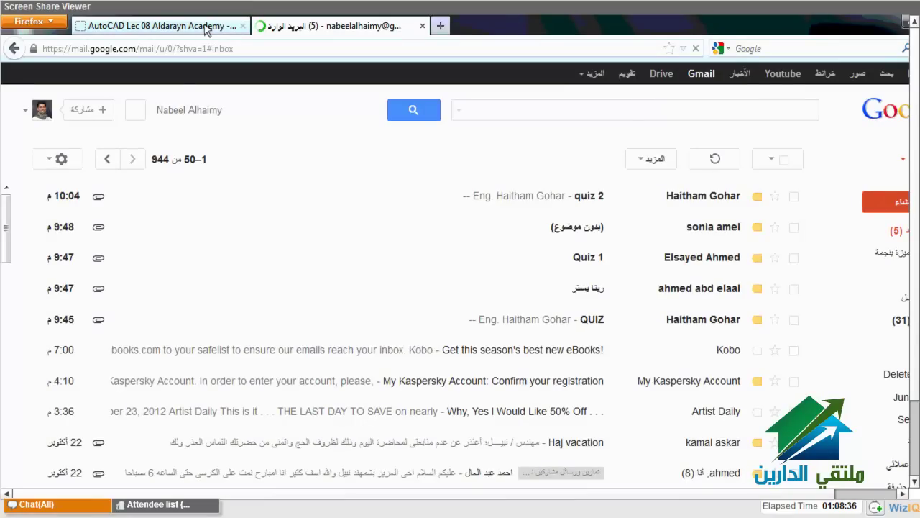
Scroll through Quiz 1-B in the lecture class, then return to Gmail showing the new quiz1 email
click(207, 27)
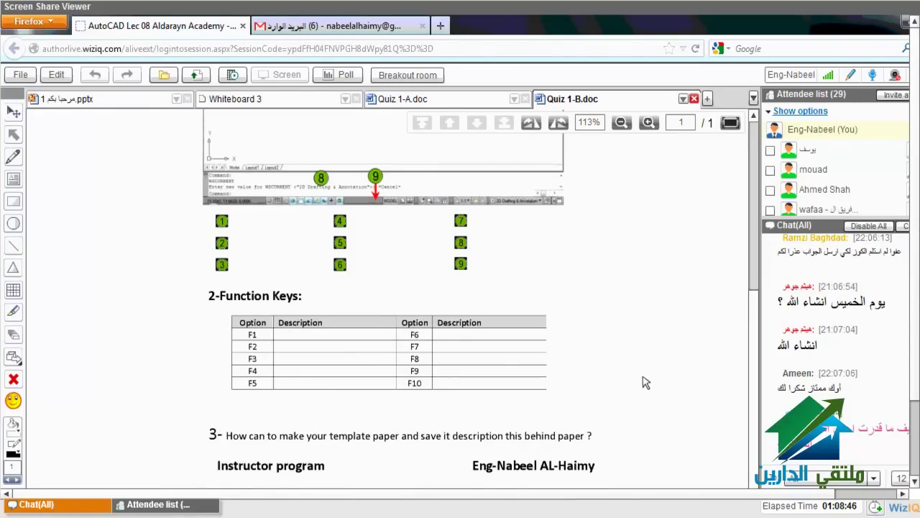
scroll(645, 383, up, 1)
scroll(645, 382, up, 1)
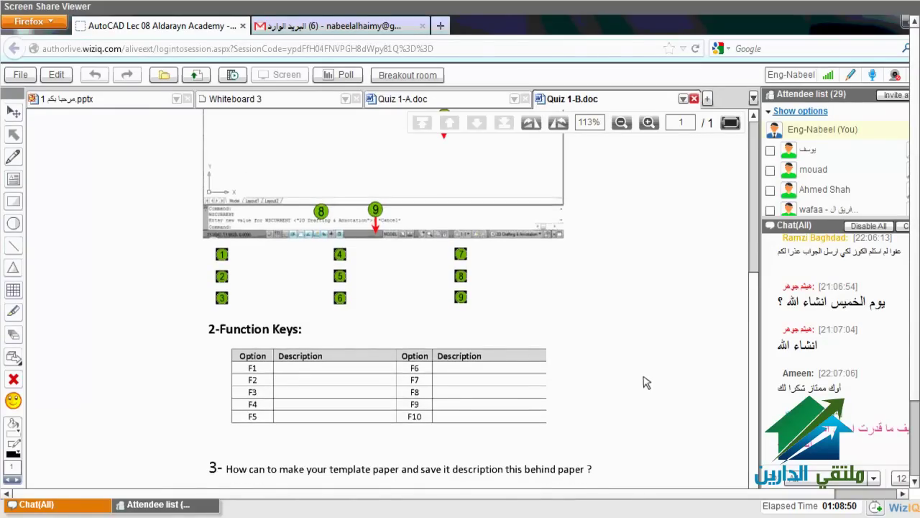
scroll(645, 382, up, 5)
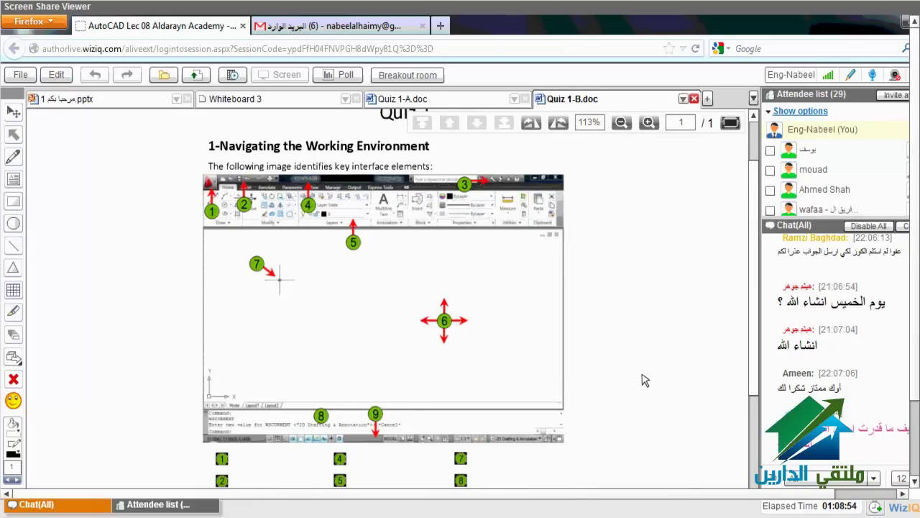
scroll(645, 380, up, 2)
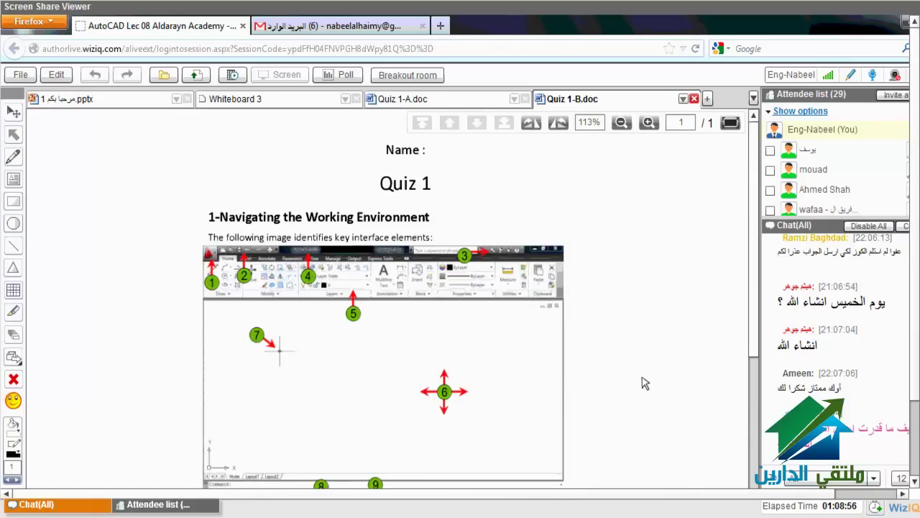
scroll(644, 381, down, 2)
scroll(644, 383, down, 3)
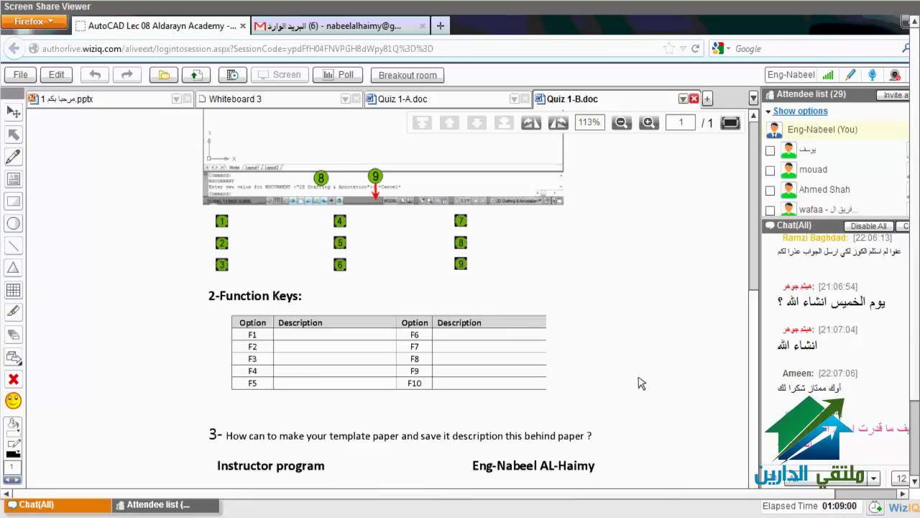
key(ctrl+Tab)
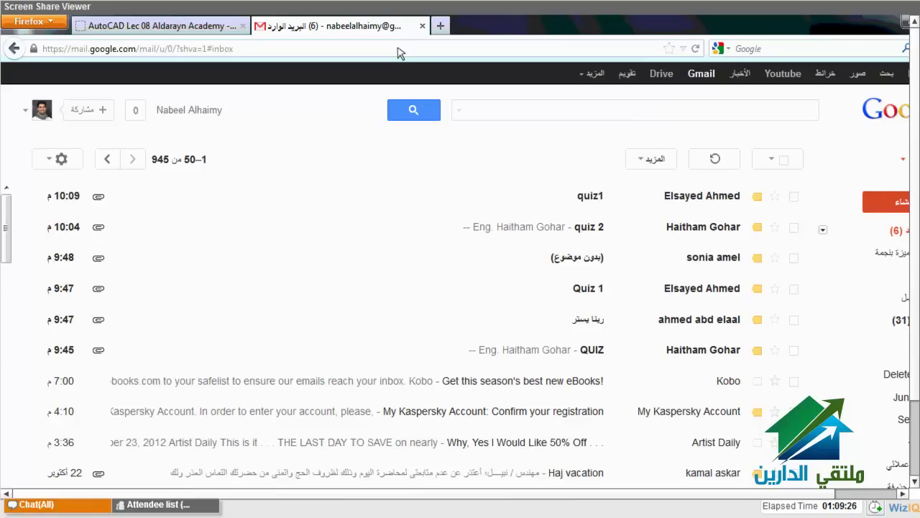
Switch back to the WizIQ classroom and scroll Quiz 1-B down and back up to its top
key(ctrl+Tab)
scroll(551, 220, down, 5)
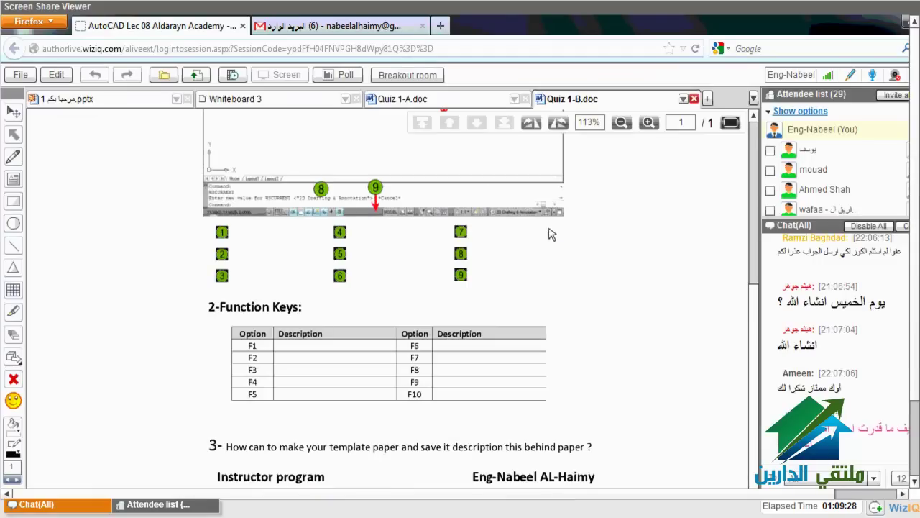
scroll(551, 254, up, 1)
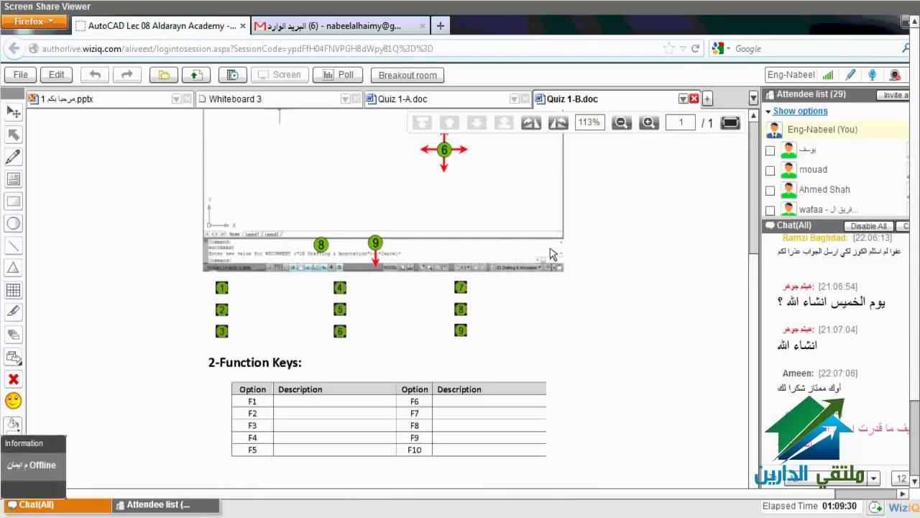
scroll(551, 254, up, 3)
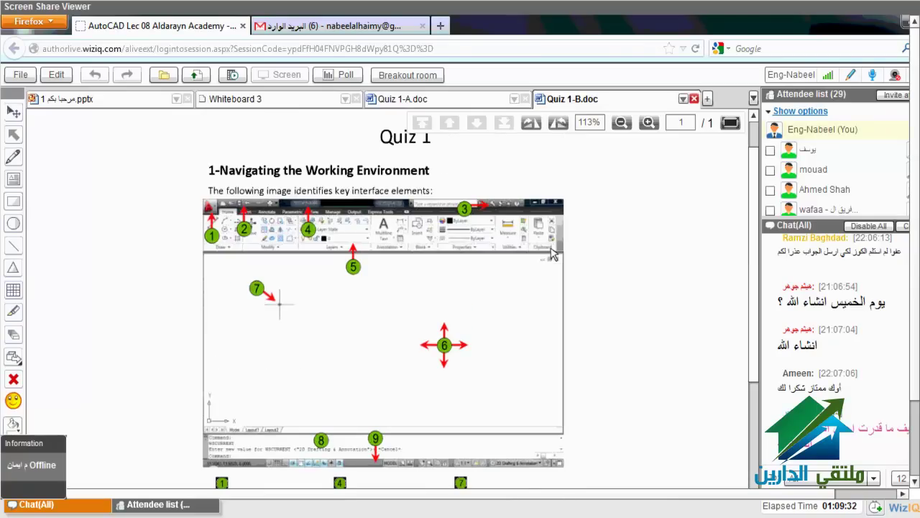
scroll(554, 254, down, 1)
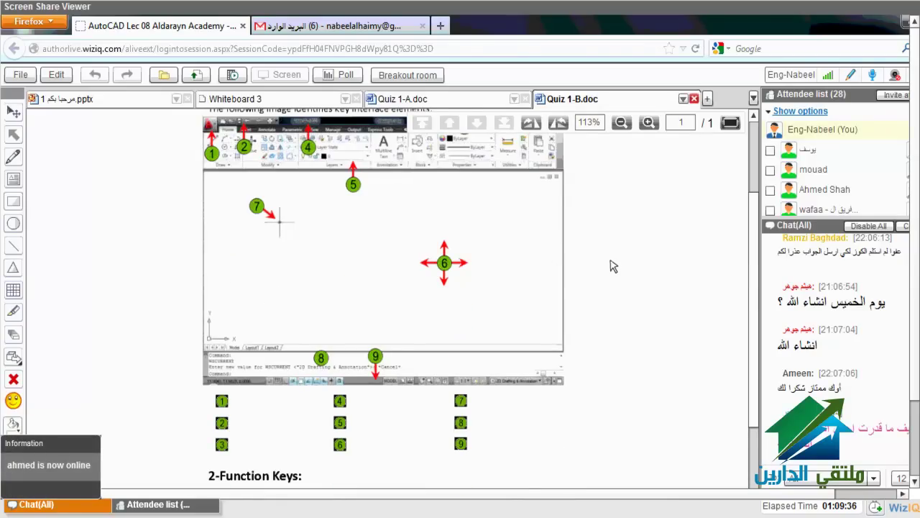
scroll(613, 266, down, 2)
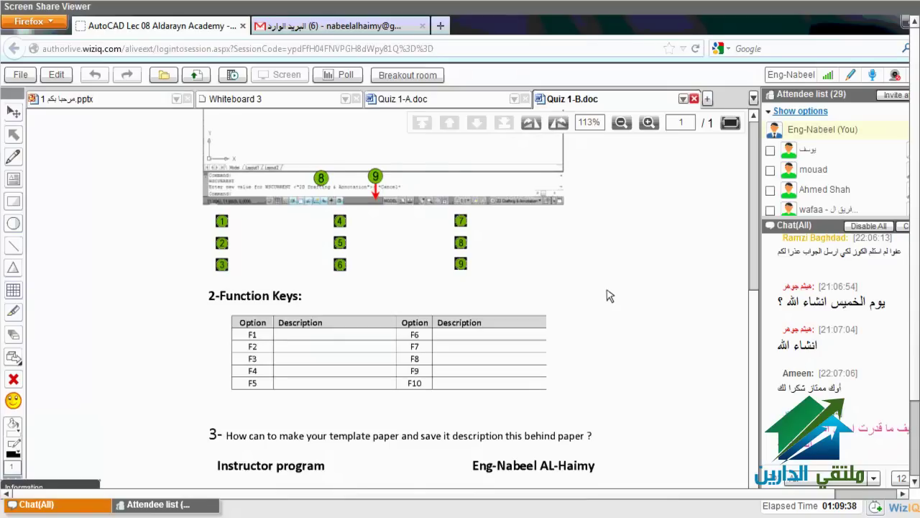
scroll(610, 296, up, 3)
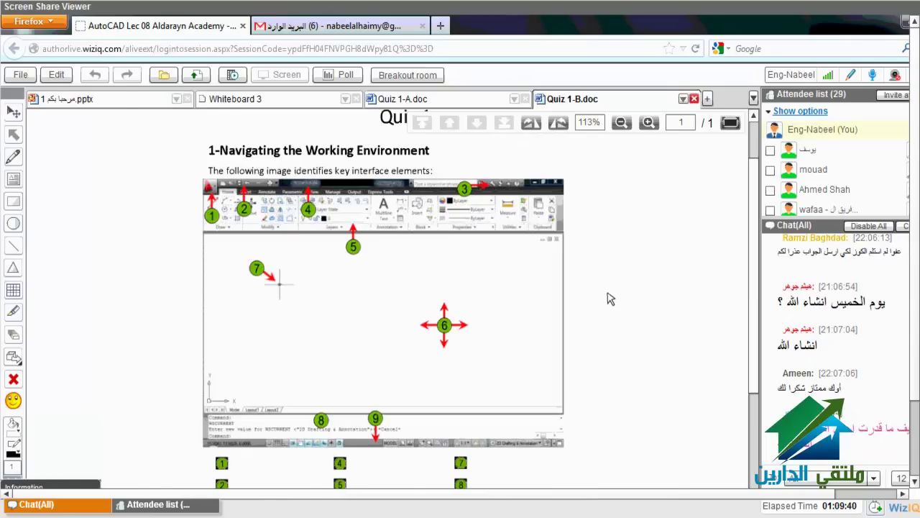
scroll(609, 298, up, 1)
scroll(908, 292, up, 3)
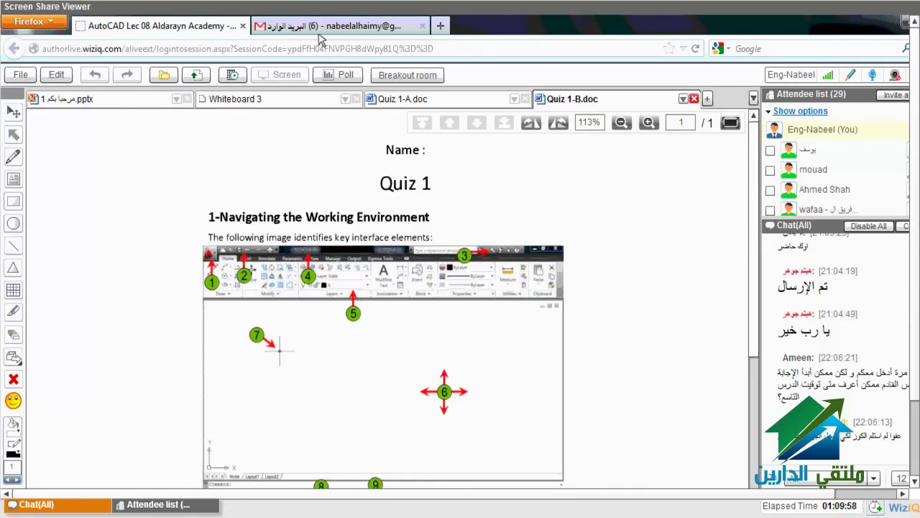
Bring up the Gmail inbox showing the quiz1 submission with its attachment
click(320, 32)
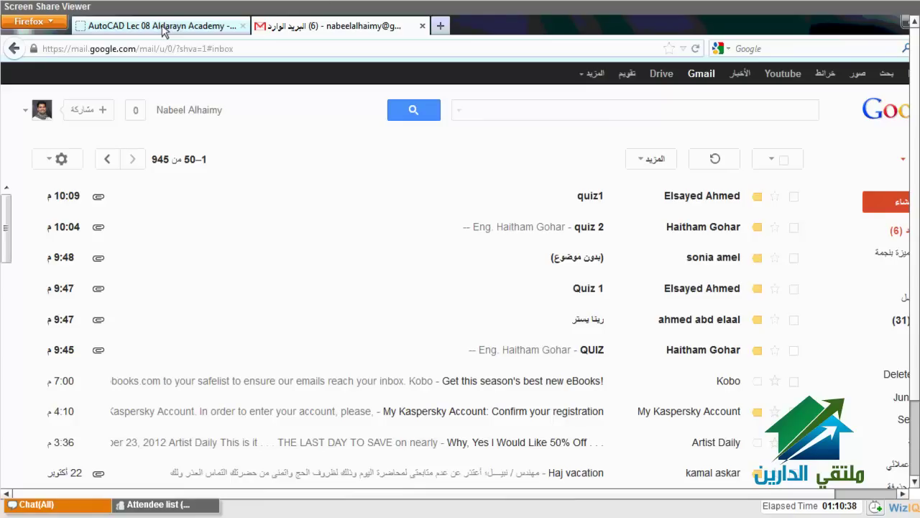
Return to the AutoCAD Lec 08 classroom and scroll Quiz 1-B to the Function Keys table and question 3
click(164, 29)
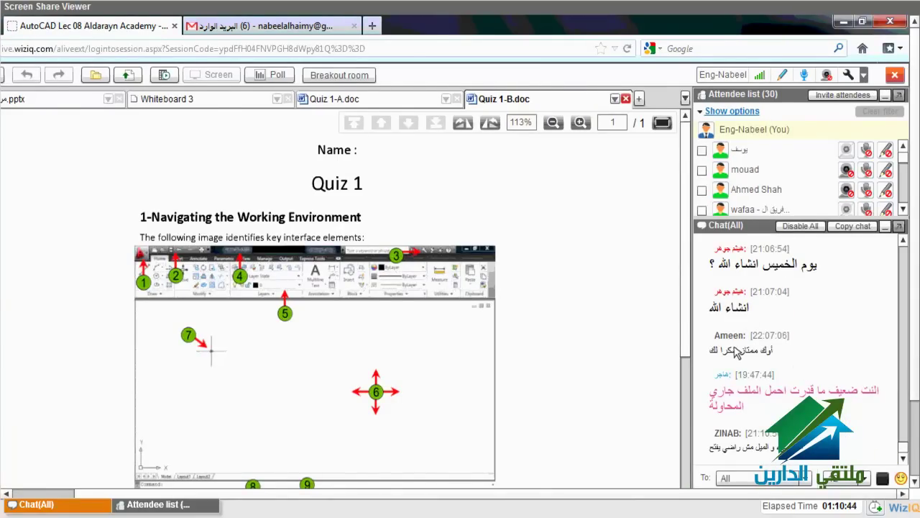
scroll(667, 318, down, 3)
scroll(667, 319, down, 3)
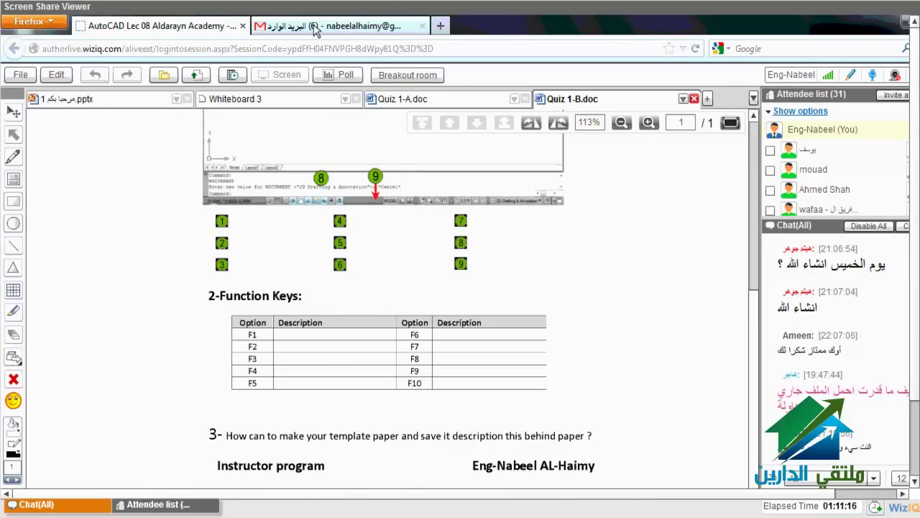
click(315, 29)
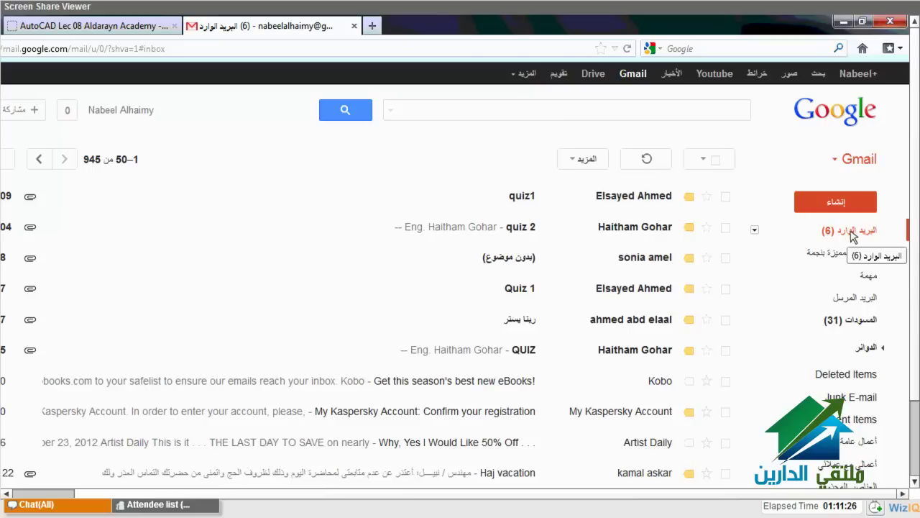
click(853, 236)
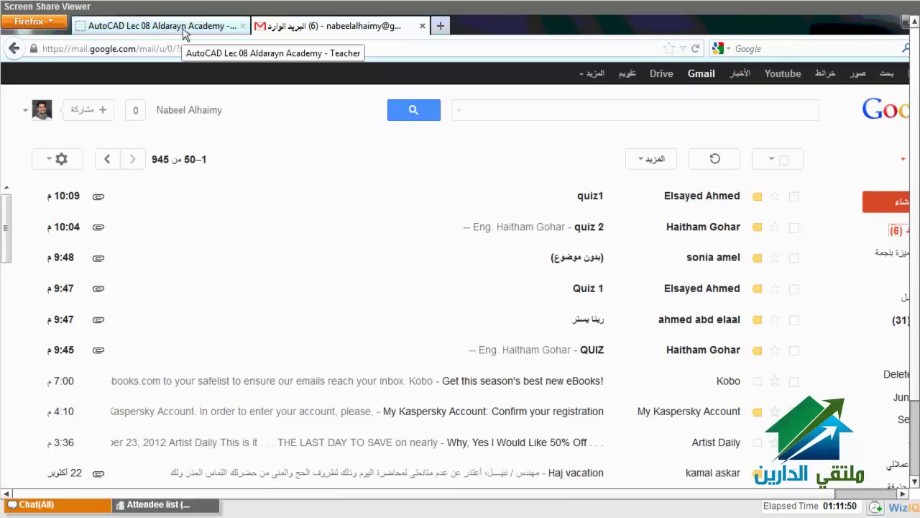
click(184, 33)
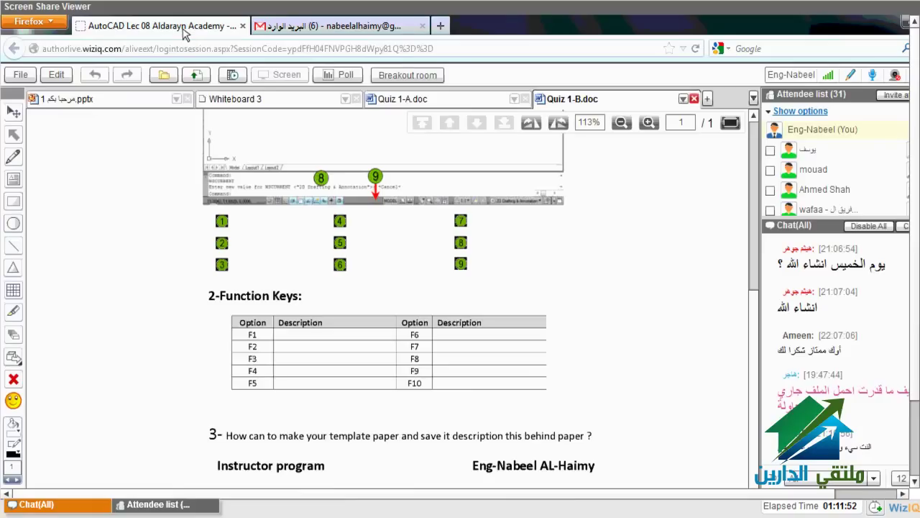
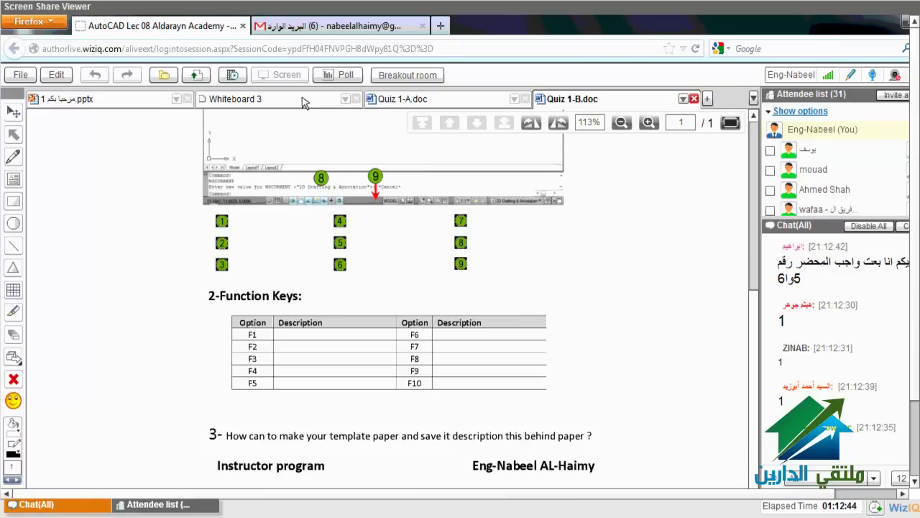
Switch back and forth between the Gmail inbox and the WizIQ class
click(327, 26)
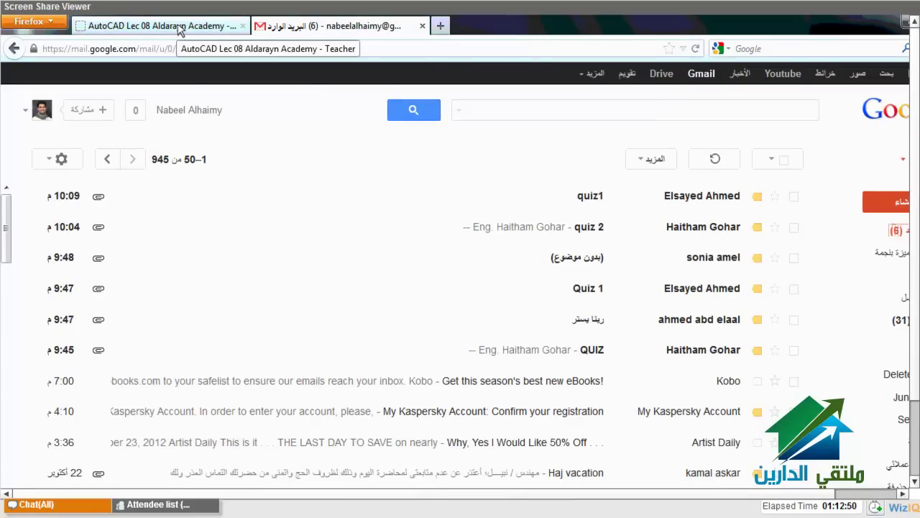
click(180, 29)
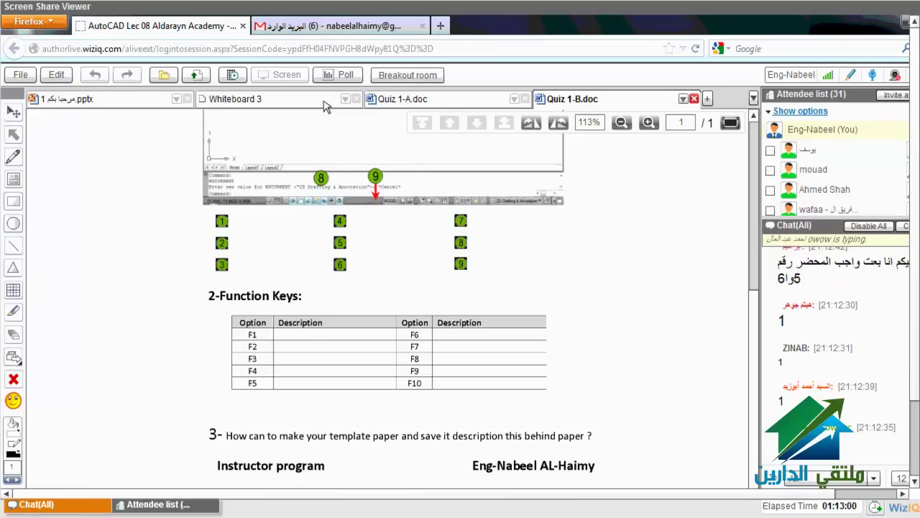
key(ctrl+Tab)
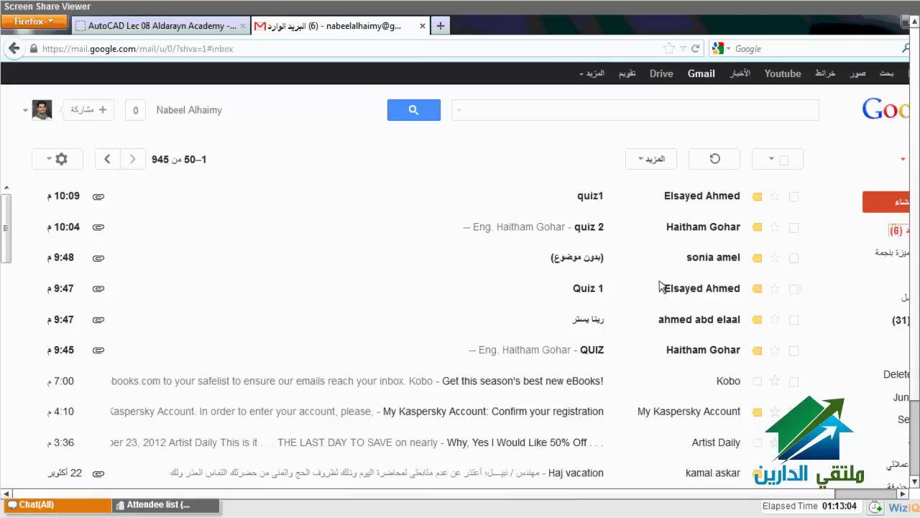
key(ctrl+Tab)
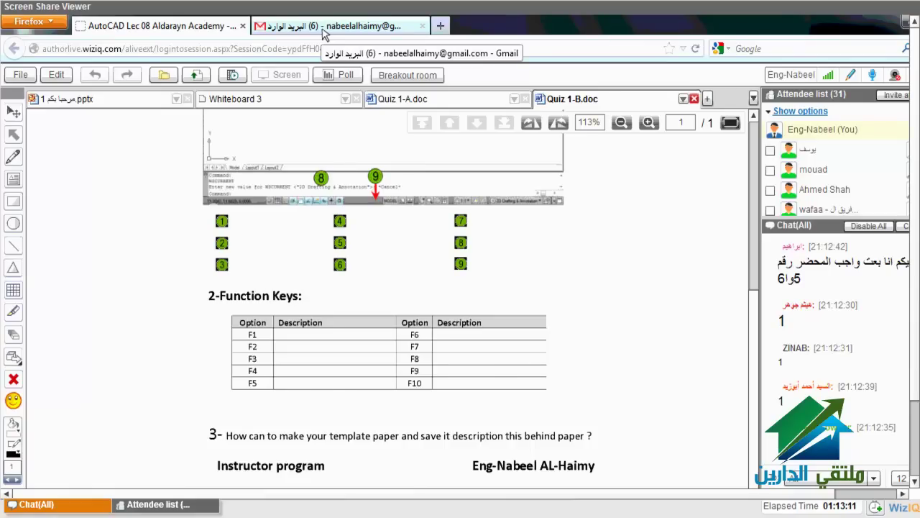
click(323, 29)
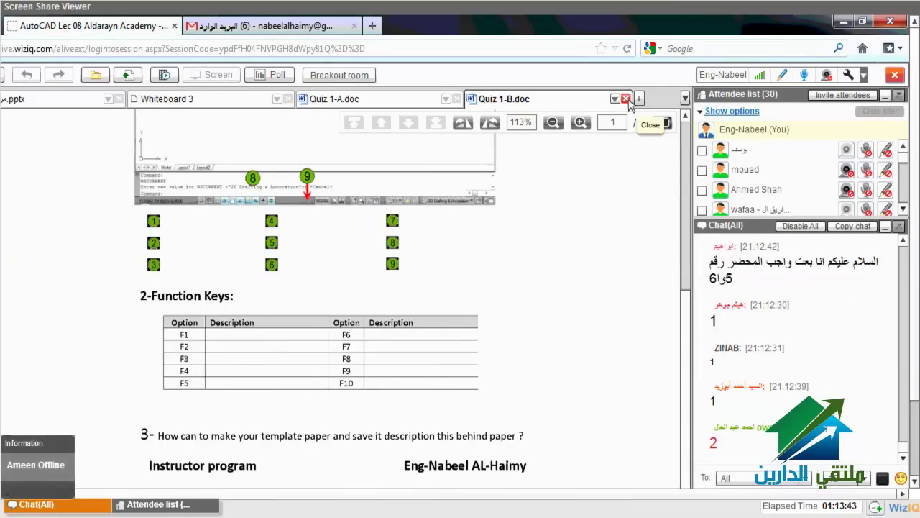
Delete Quiz 1-B.doc from the class and close the Quiz 1-A.doc document
click(627, 100)
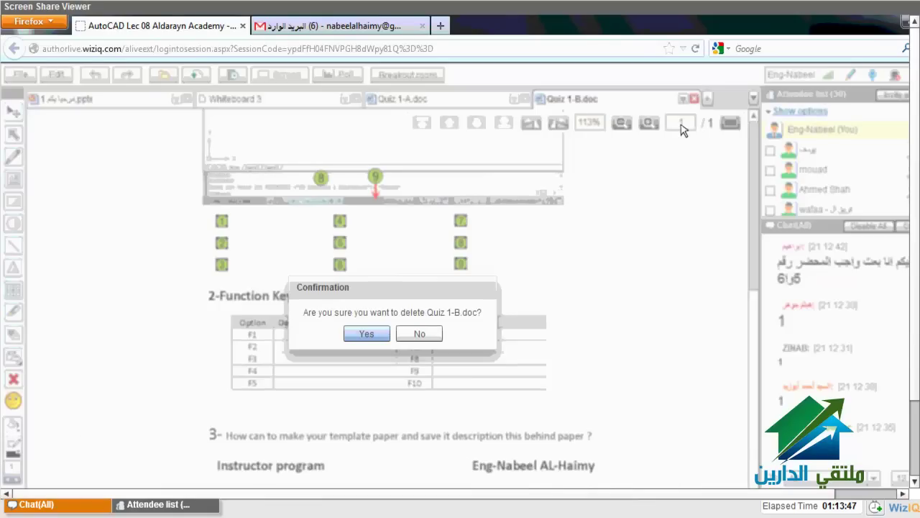
key(Return)
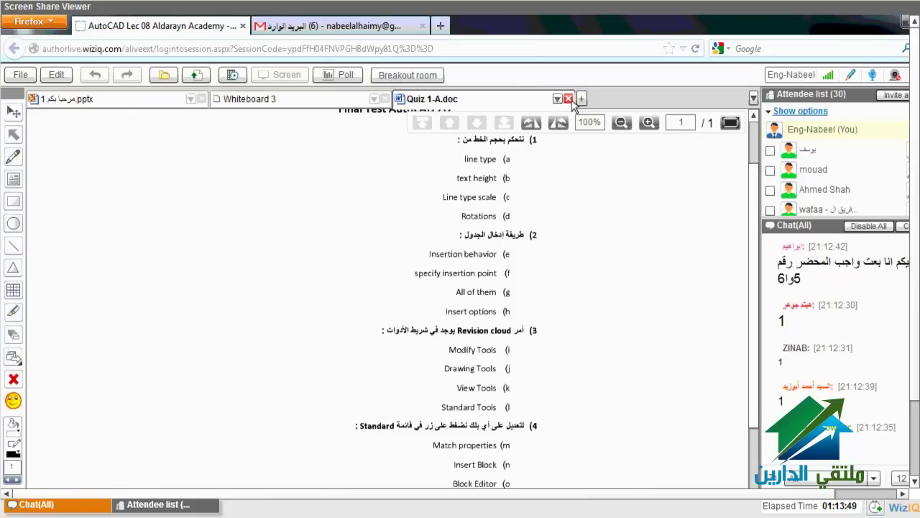
click(569, 100)
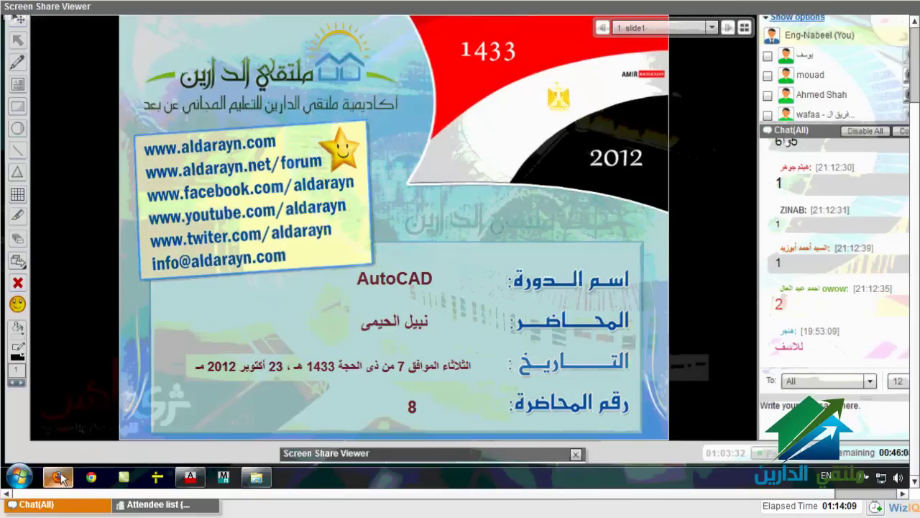
Sign out of Gmail, close the mail tab, and bring up AutoCAD 2013
click(61, 475)
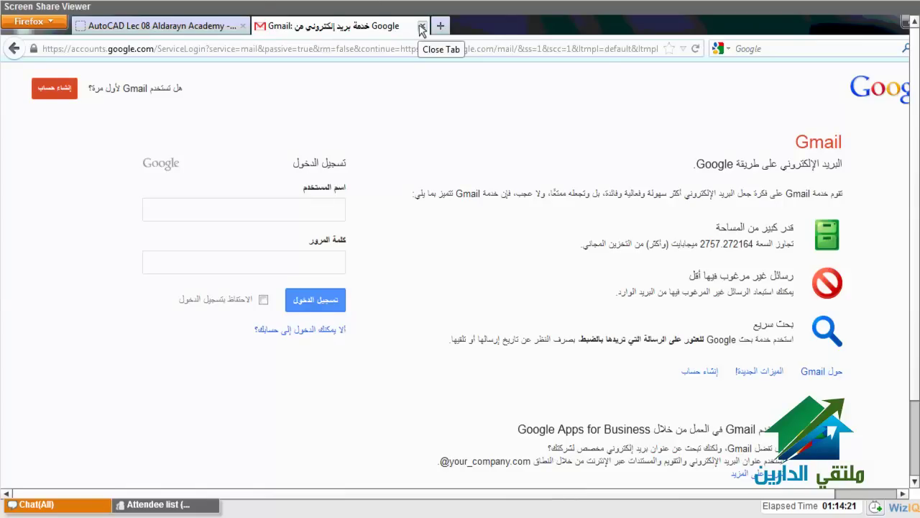
click(422, 26)
click(190, 482)
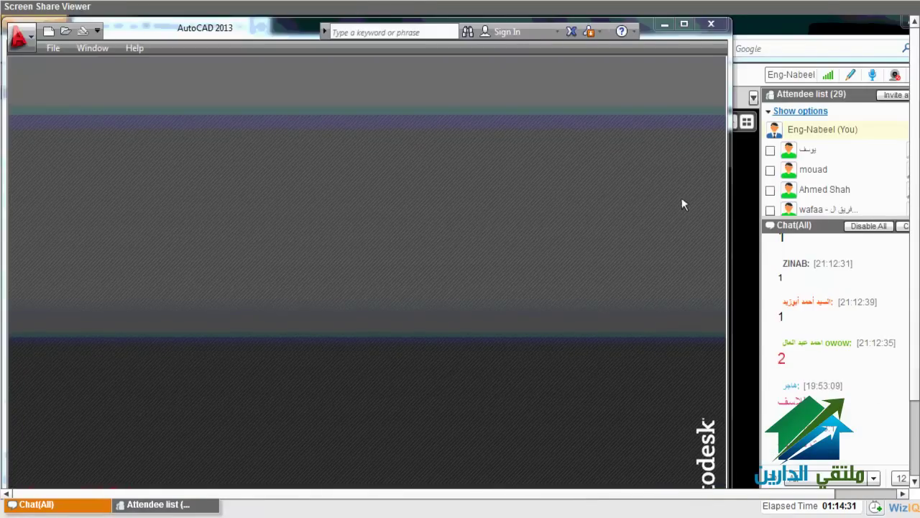
Create a new drawing from the custom template, then return to the WizIQ class
click(48, 32)
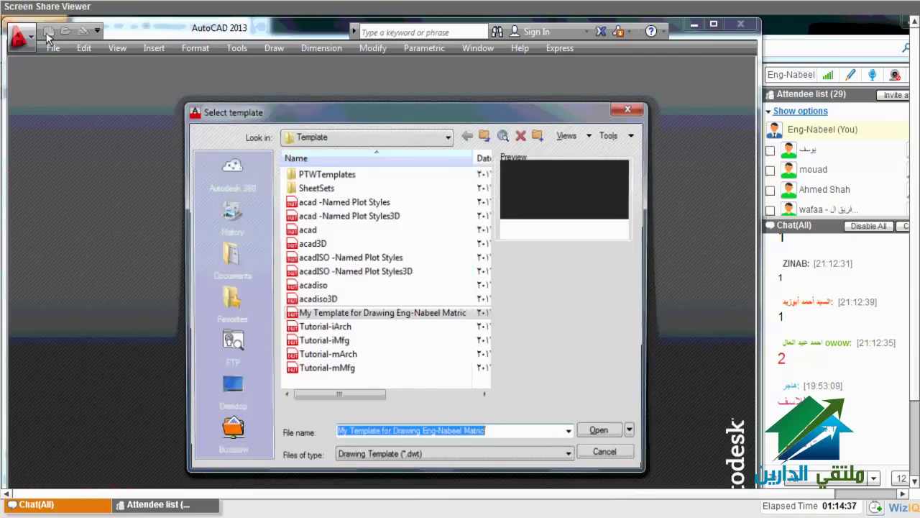
click(359, 313)
double_click(359, 315)
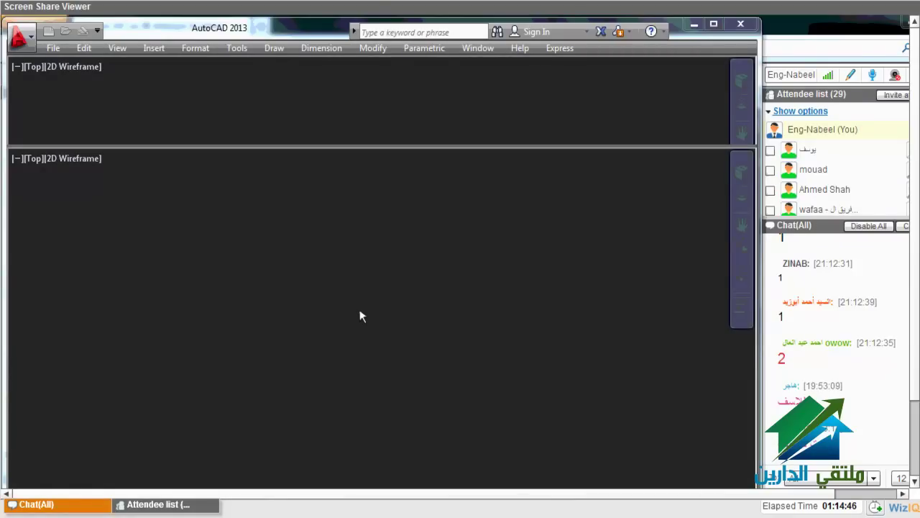
key(alt+Tab)
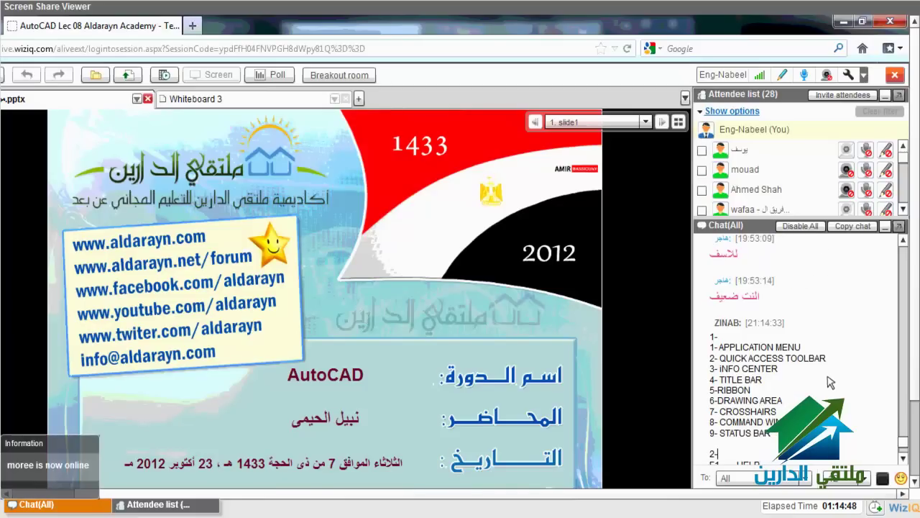
Scroll the chat panel to read the students' F1–F6 answers
scroll(831, 383, down, 3)
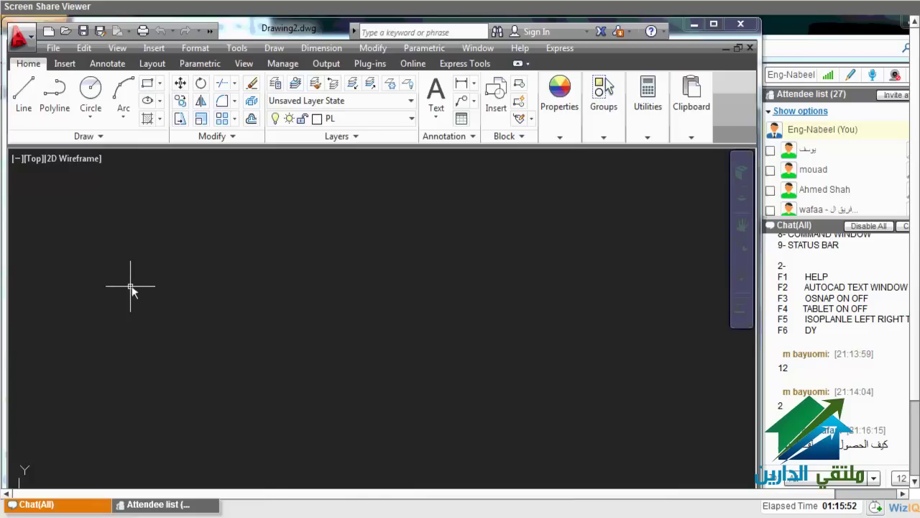
Start a polyline, then undo the two straight ortho segments just drawn
text(pl)
key(Return)
click(161, 231)
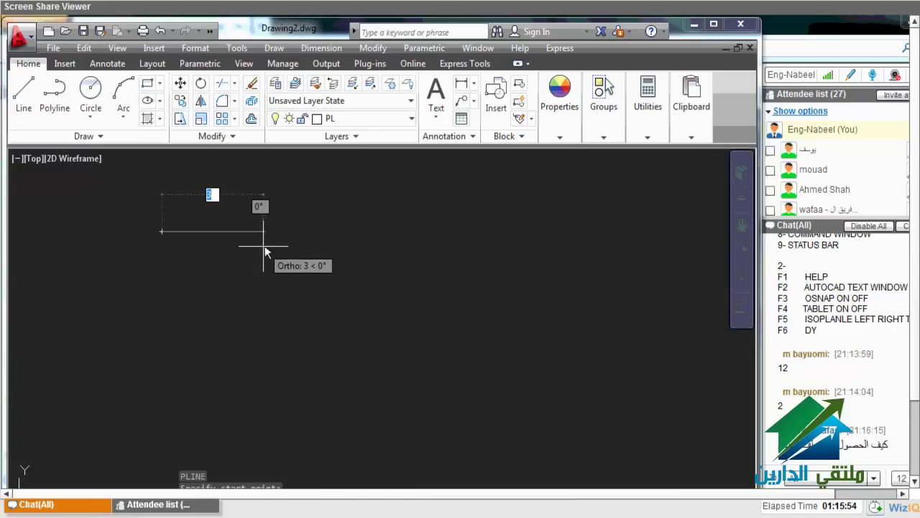
click(252, 238)
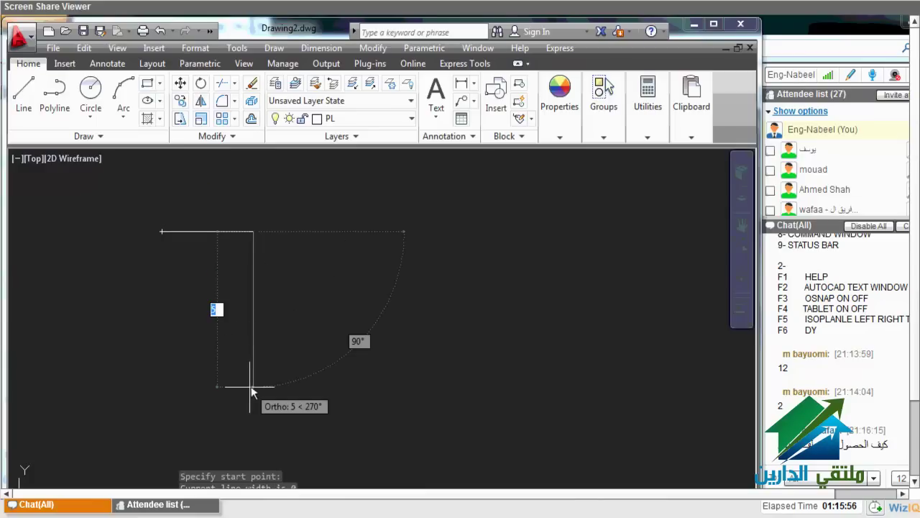
click(250, 389)
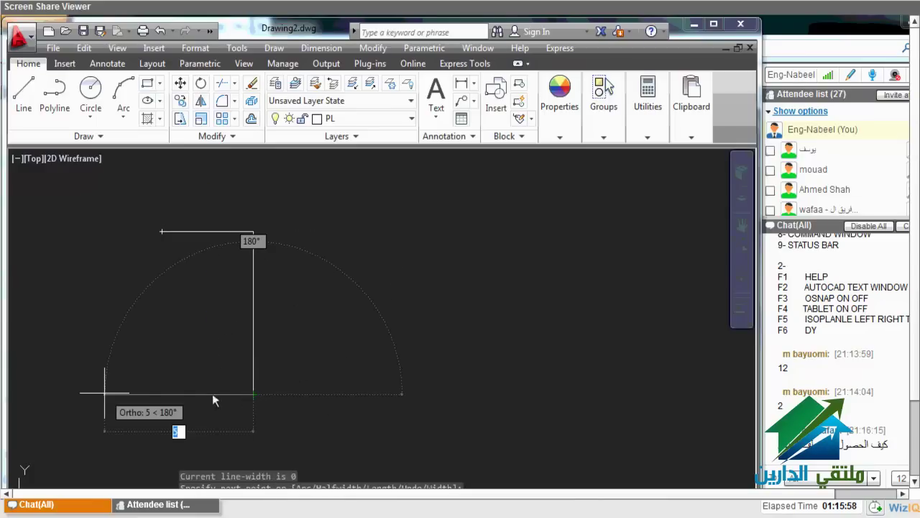
text(u)
key(Return)
text(u)
key(Return)
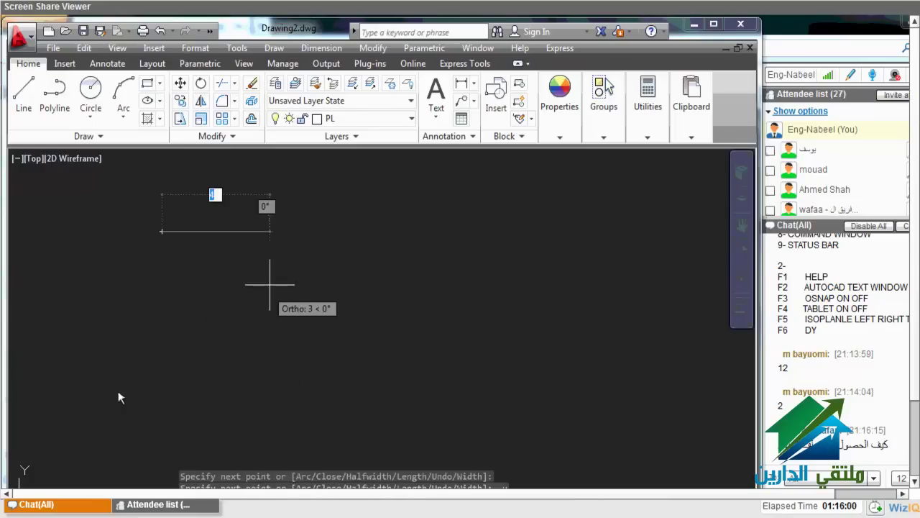
With Ortho off, draw the slanted corners and close the four-sided polyline, then center it
key(F8)
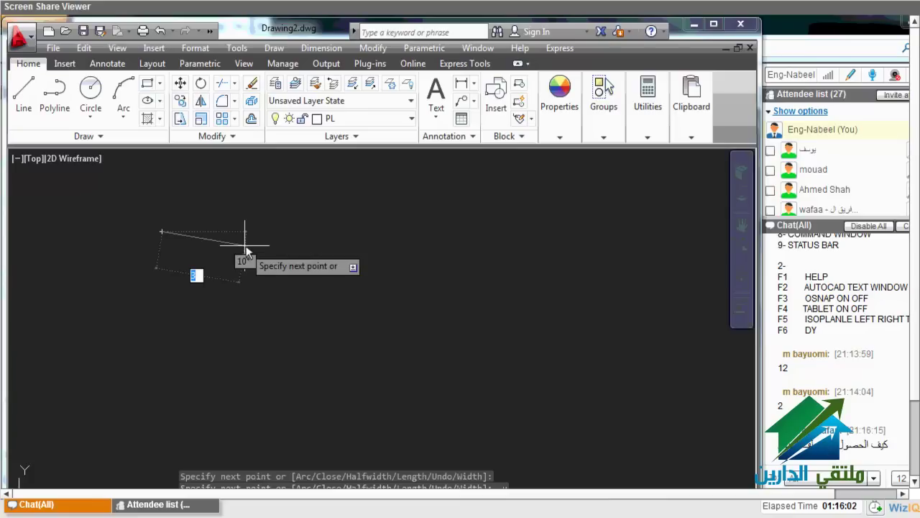
click(246, 246)
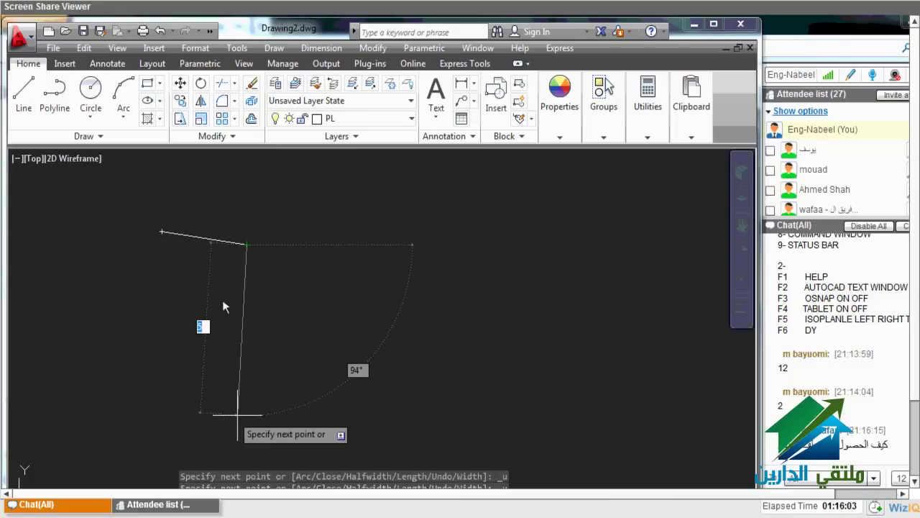
click(225, 397)
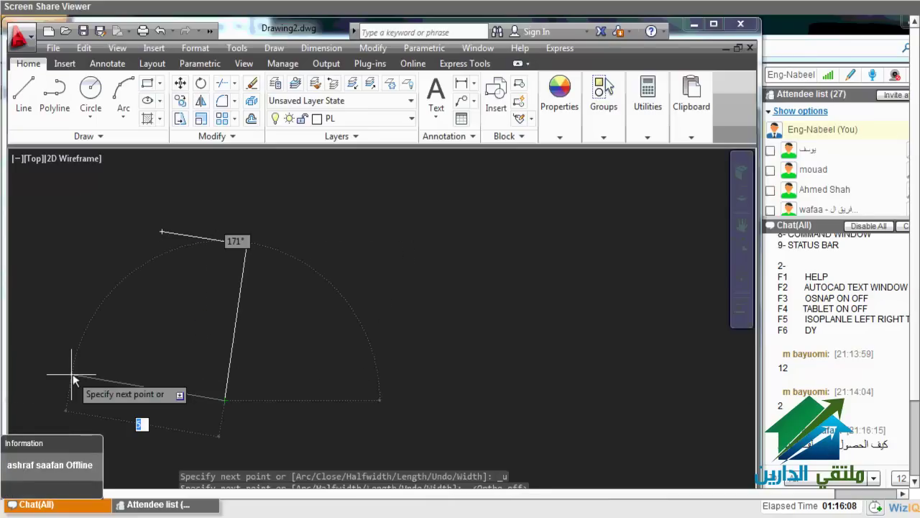
click(81, 353)
click(163, 232)
scroll(356, 320, down, 2)
scroll(251, 310, up, 4)
scroll(252, 315, down, 2)
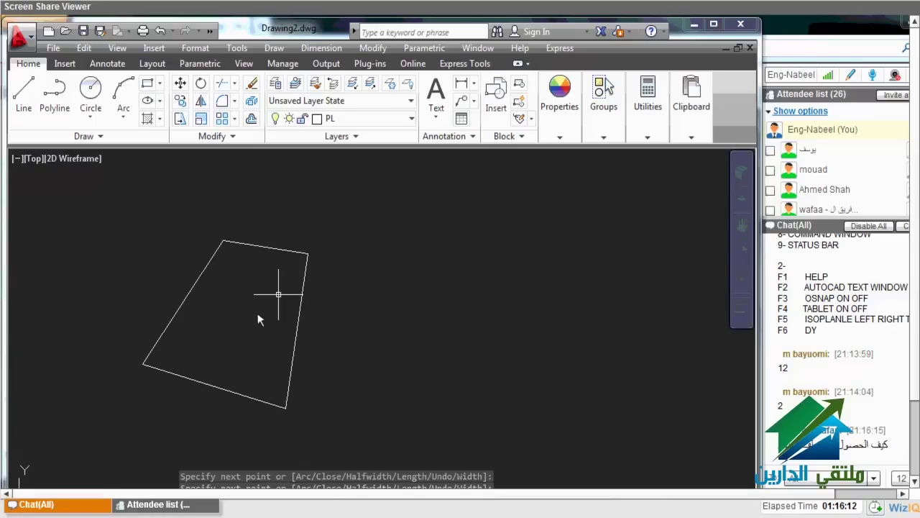
key(Escape)
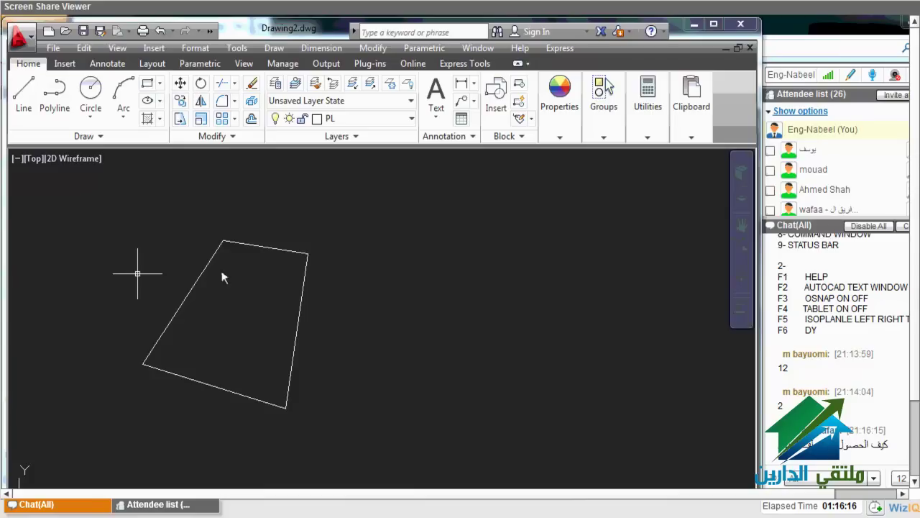
click(370, 456)
key(Escape)
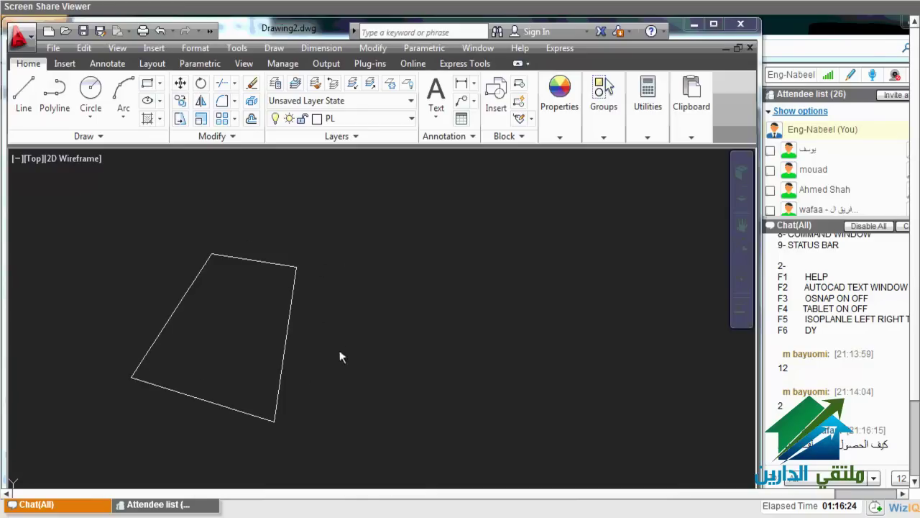
scroll(274, 352, up, 2)
mouse_move(274, 352)
middle_down()
mouse_move(321, 336)
mouse_move(313, 336)
middle_up()
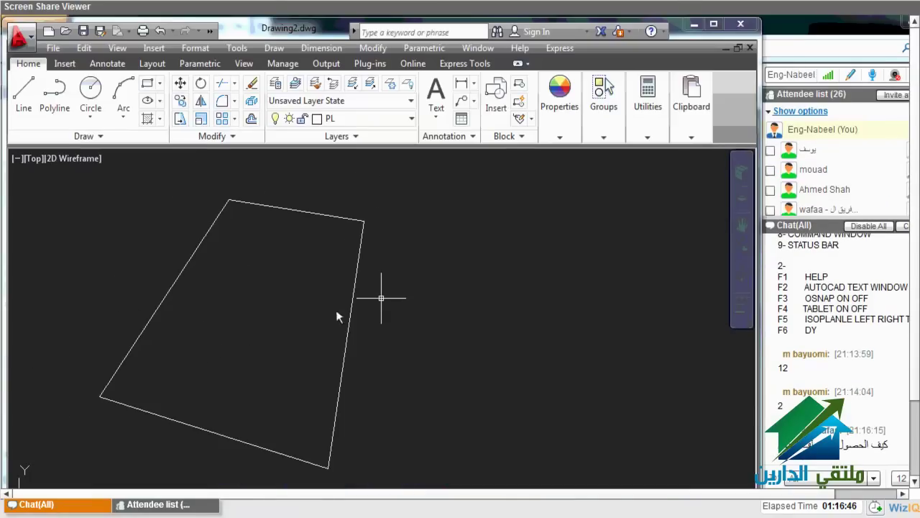
Make DIM the current layer and begin a linear dimension between two vertices
click(386, 123)
click(338, 187)
text(dli)
key(Return)
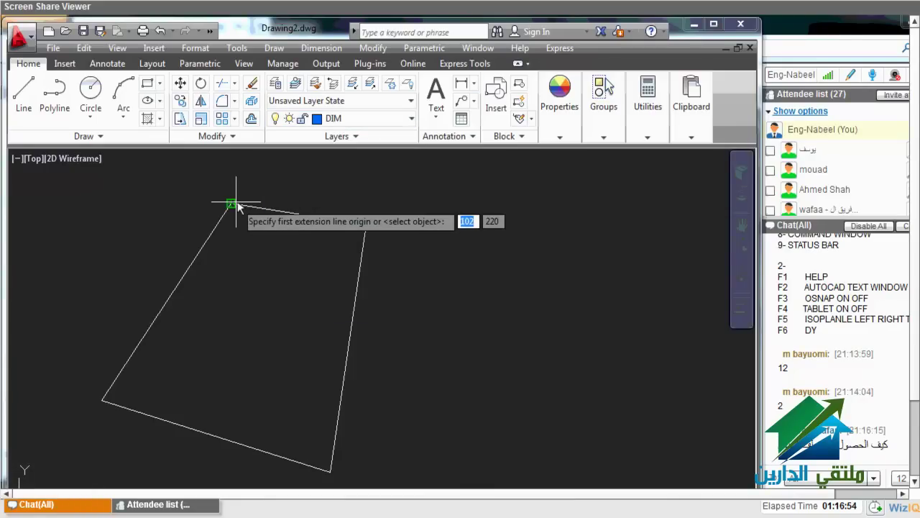
click(237, 205)
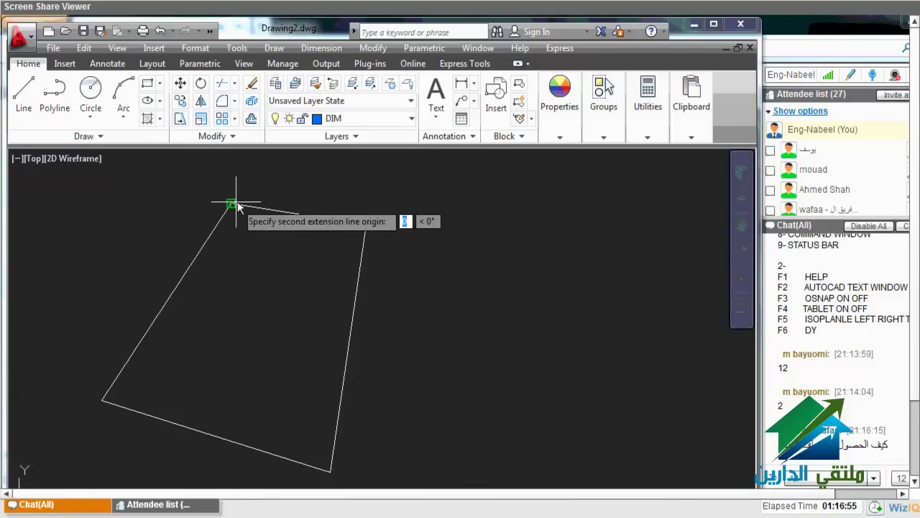
click(102, 400)
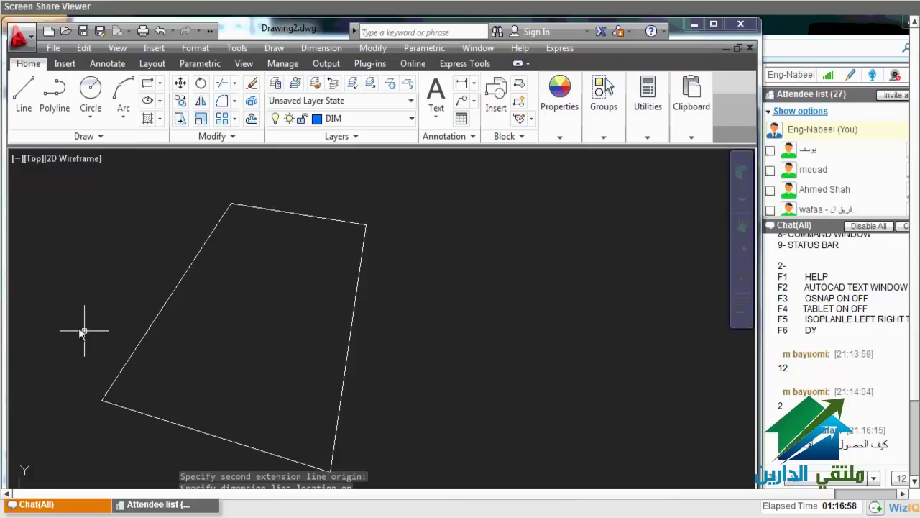
Switch to aligned dimensions and dimension the left edge at 4.81
click(474, 83)
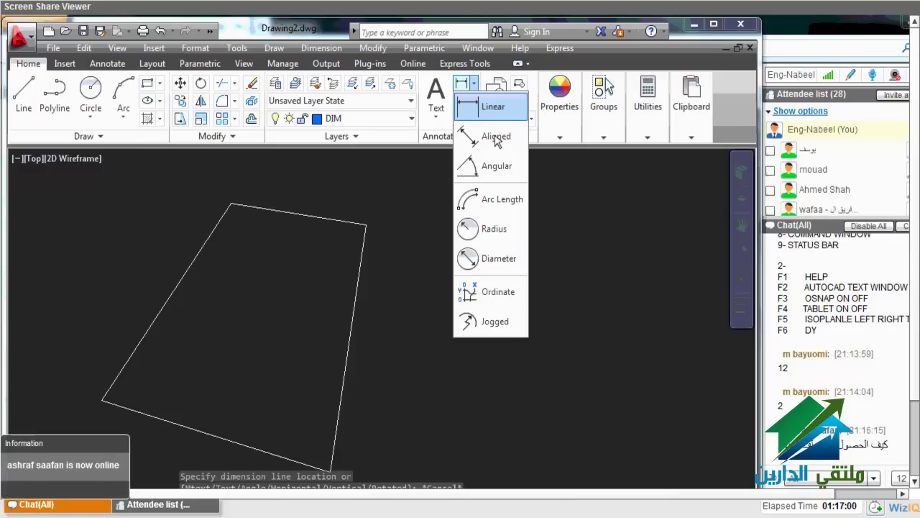
click(496, 140)
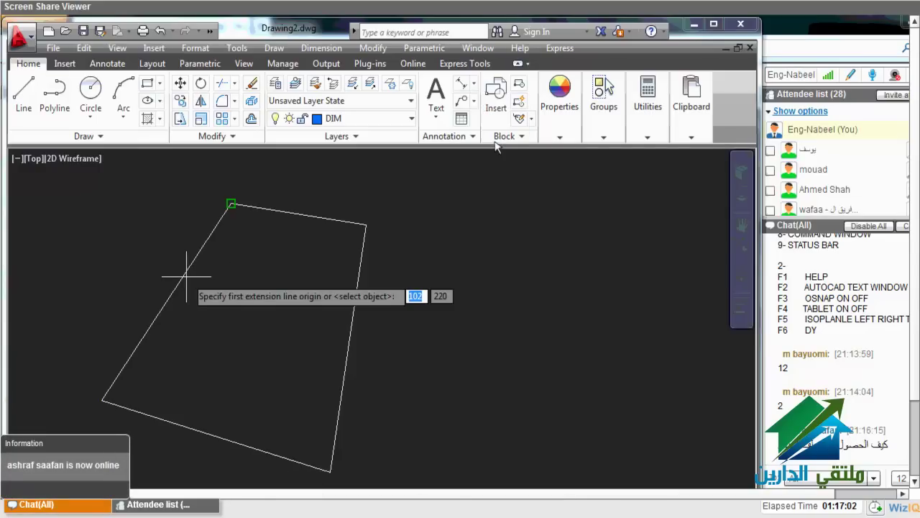
key(Return)
click(193, 263)
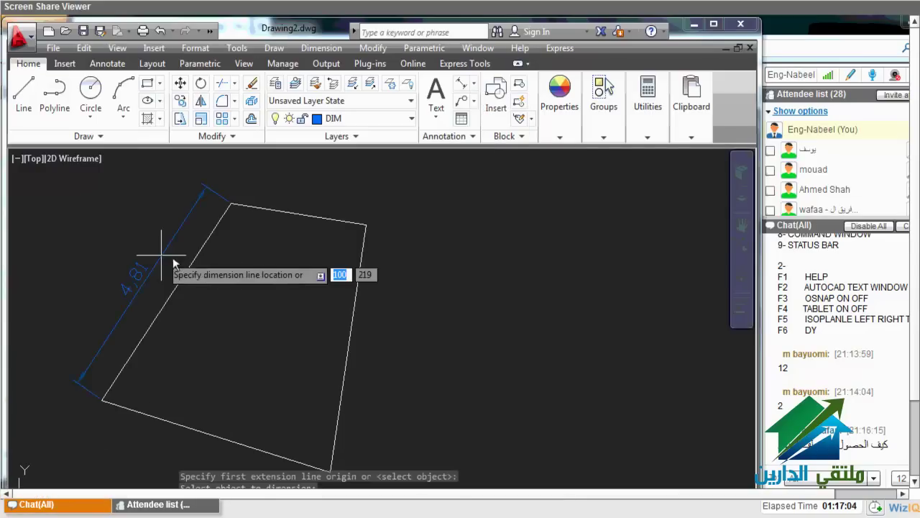
click(130, 288)
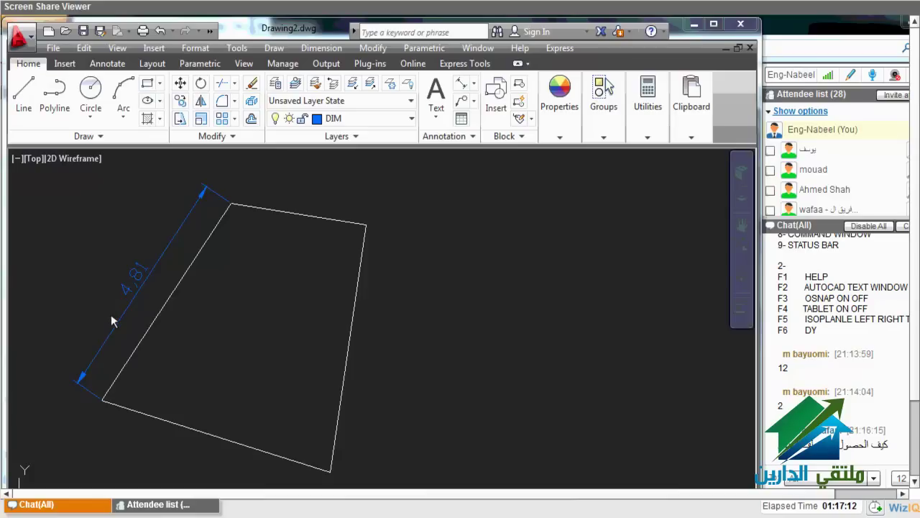
Add aligned dimensions to the top, right and bottom edges (2.85, 5.06, 4.99)
key(Return)
key(Return)
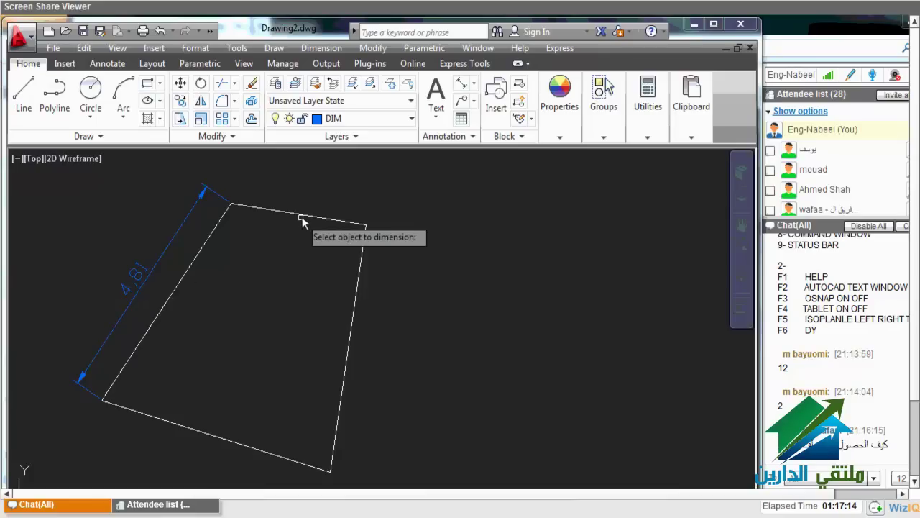
click(302, 216)
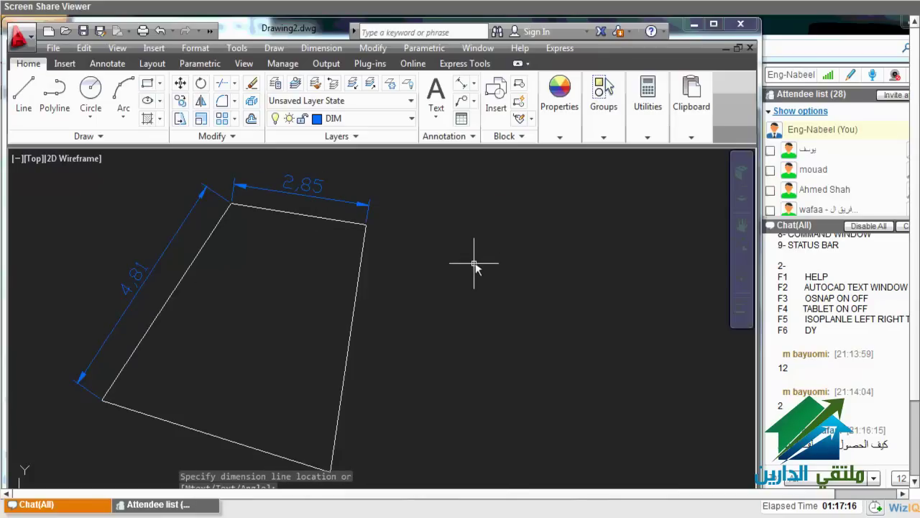
key(Return)
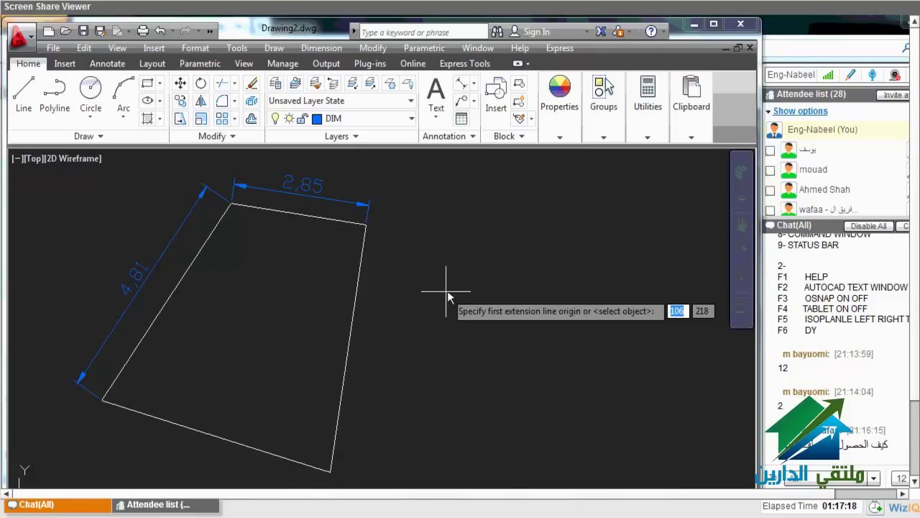
key(Return)
click(360, 299)
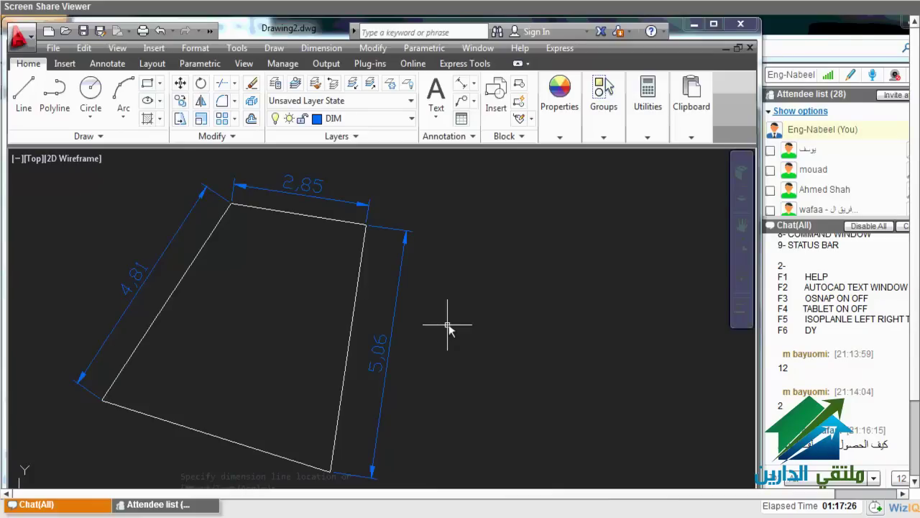
key(Return)
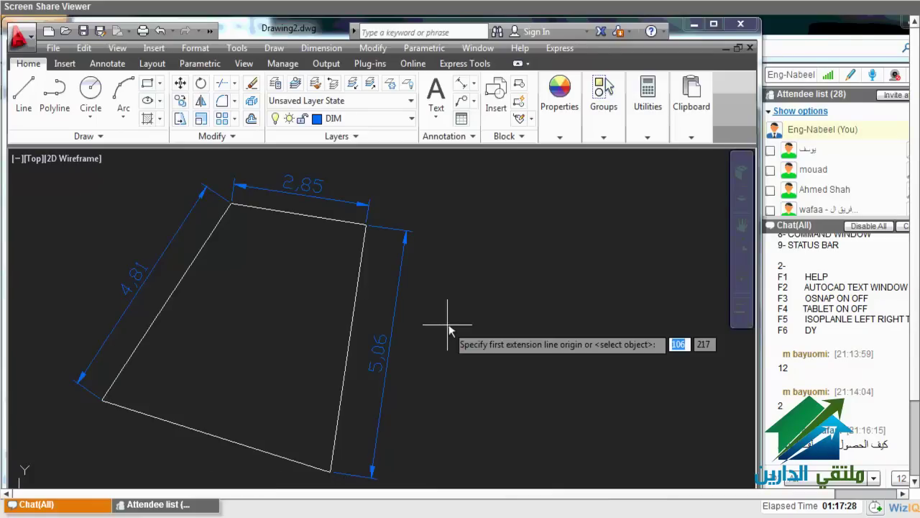
key(Return)
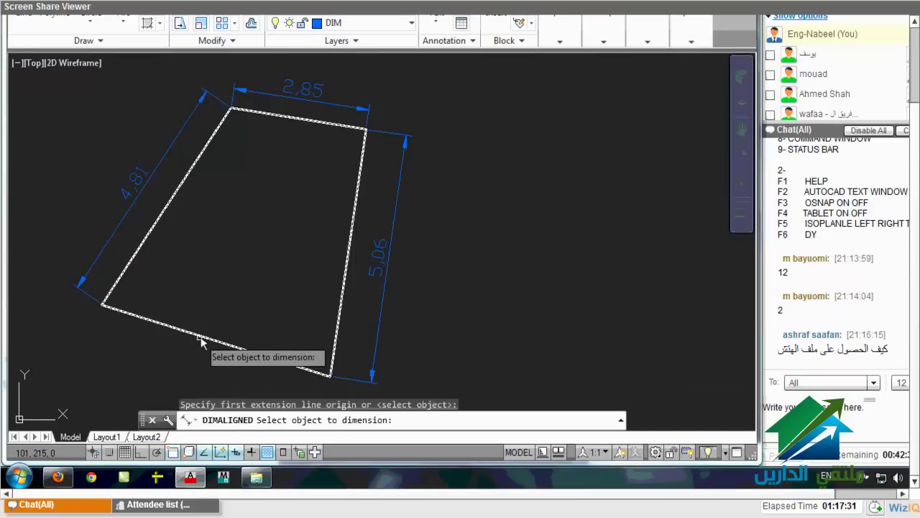
click(202, 337)
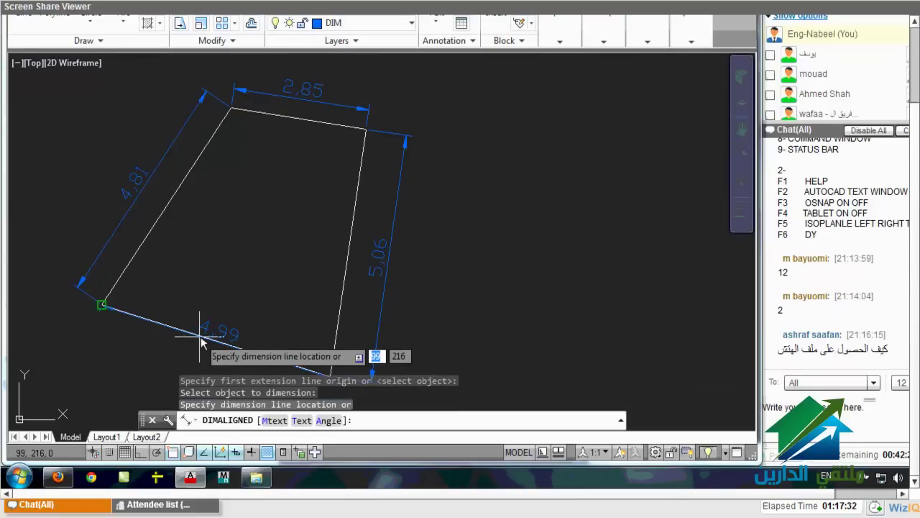
click(167, 351)
Pan the dimensioned shape to the center and check the 4.81 and 4.99 dimensions
scroll(530, 312, down, 2)
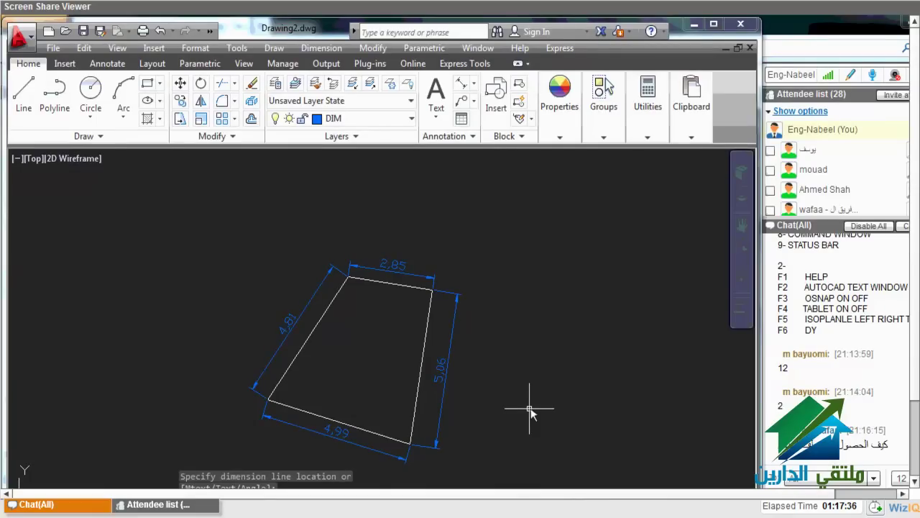
middle_drag(530, 408, 447, 389)
middle_drag(390, 378, 199, 345)
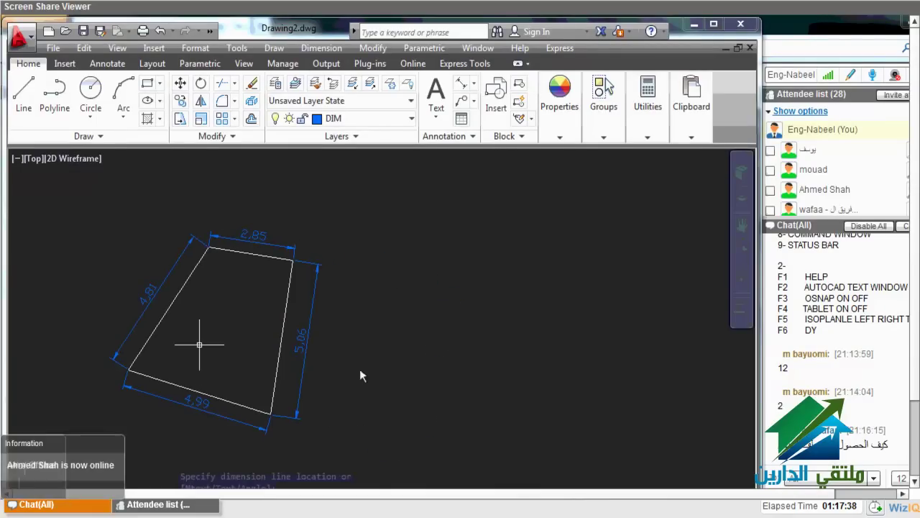
click(149, 303)
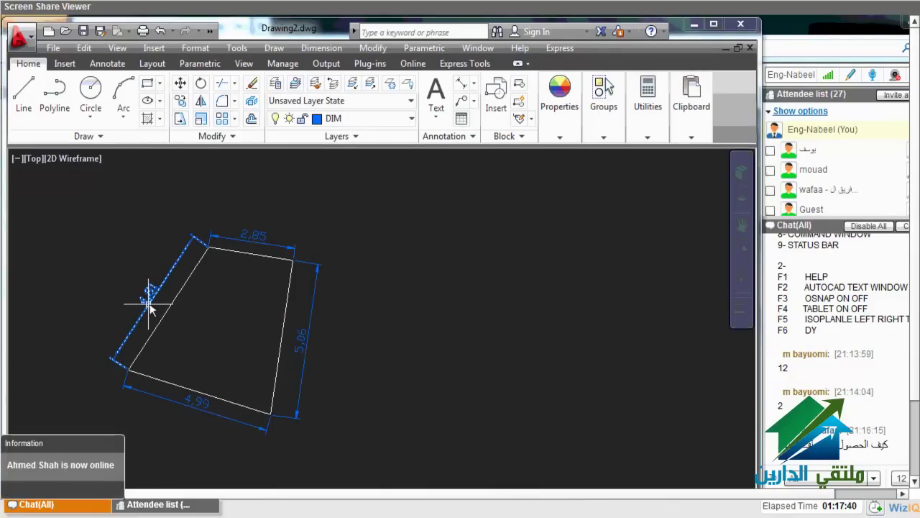
key(Escape)
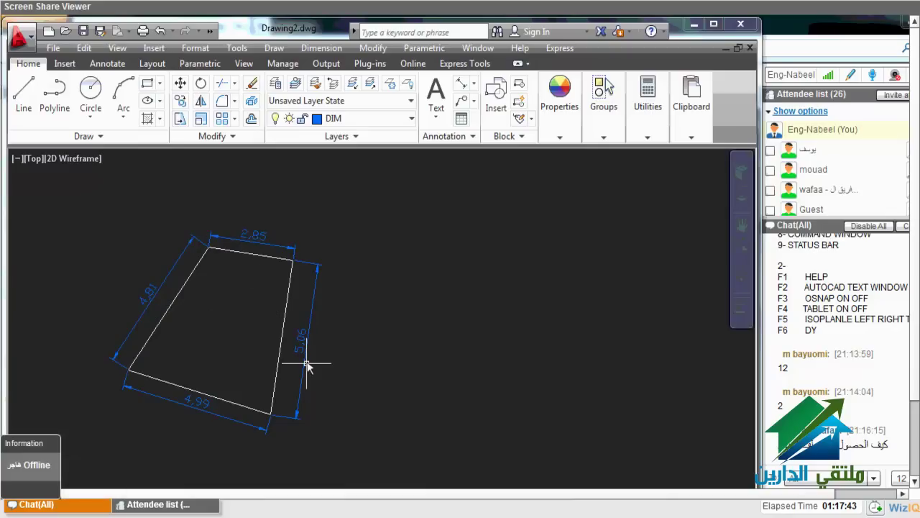
click(184, 405)
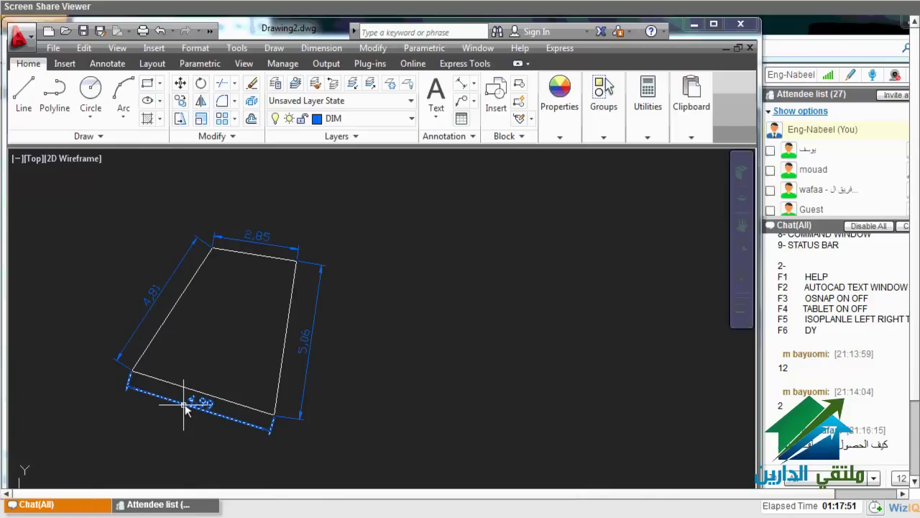
Start a multiline text label near the lower-left corner with MT
text(mt)
key(Return)
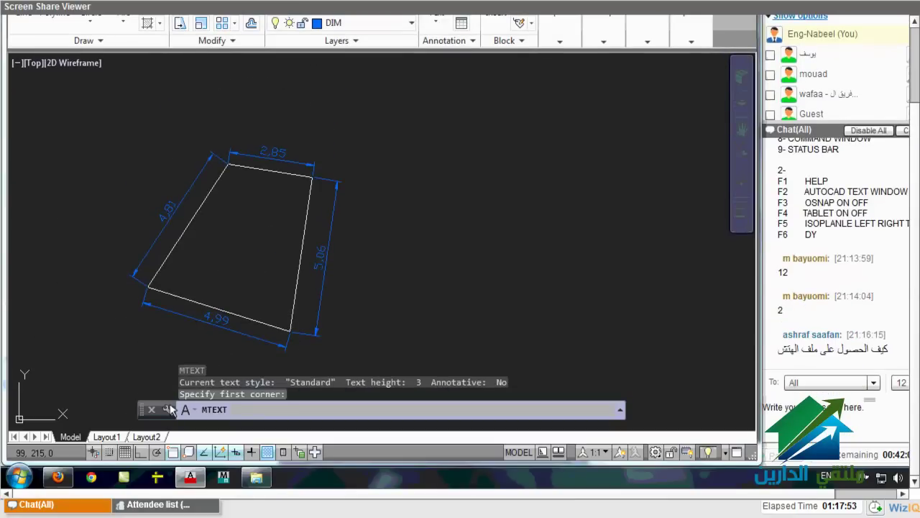
click(171, 409)
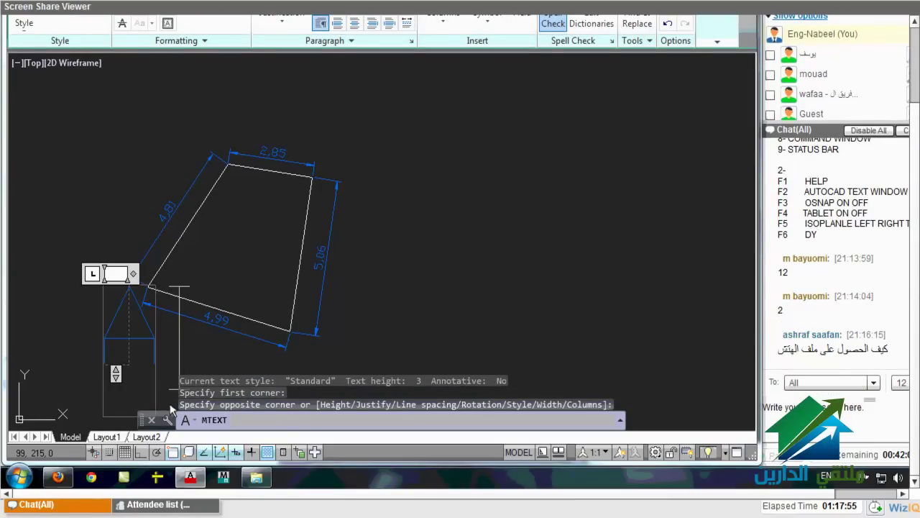
Finish the 'A' label, set its text height to 1, and move it to layer HL
key(Escape)
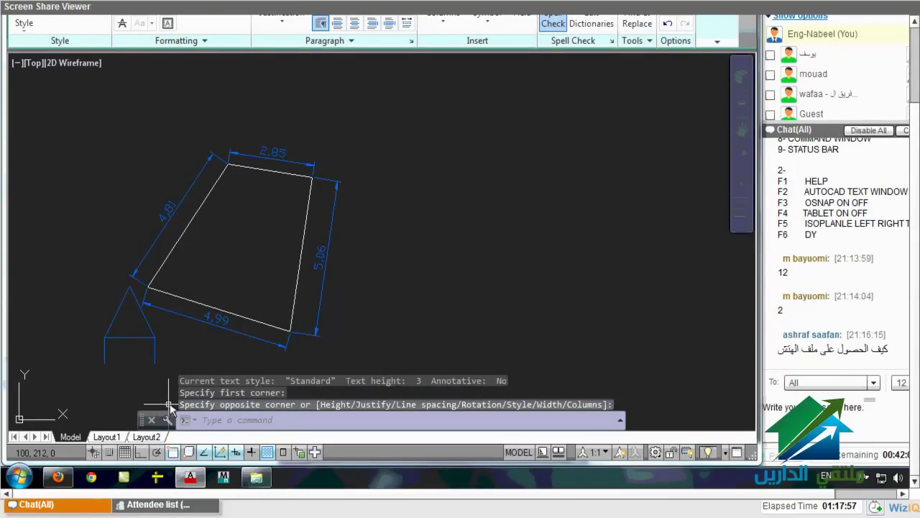
key(Escape)
click(154, 356)
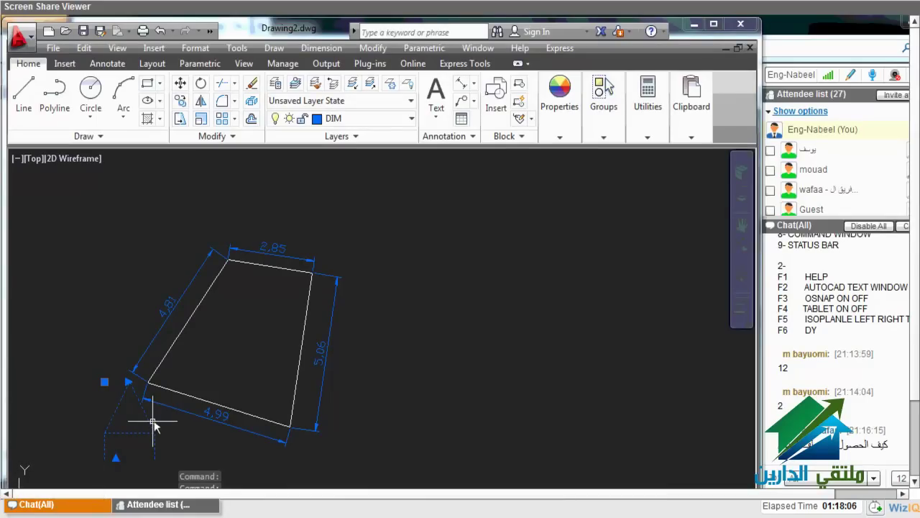
key(ctrl+1)
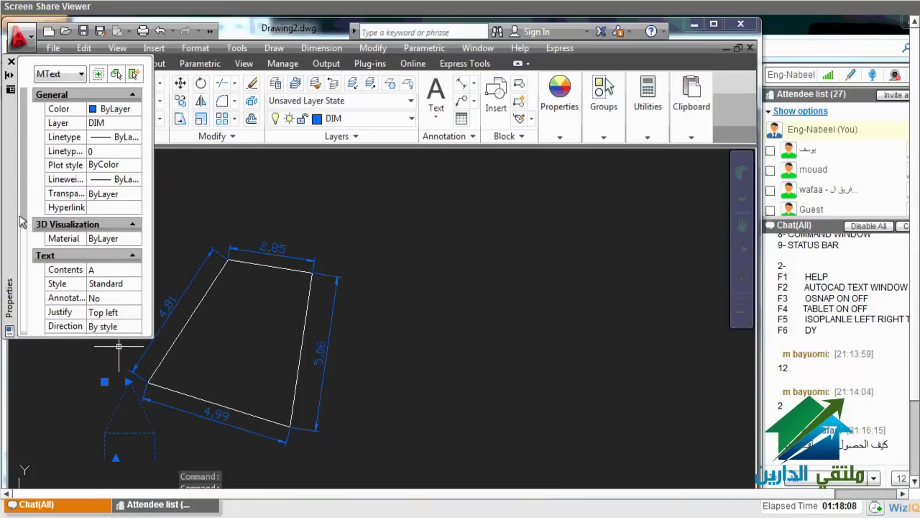
scroll(20, 217, down, 1)
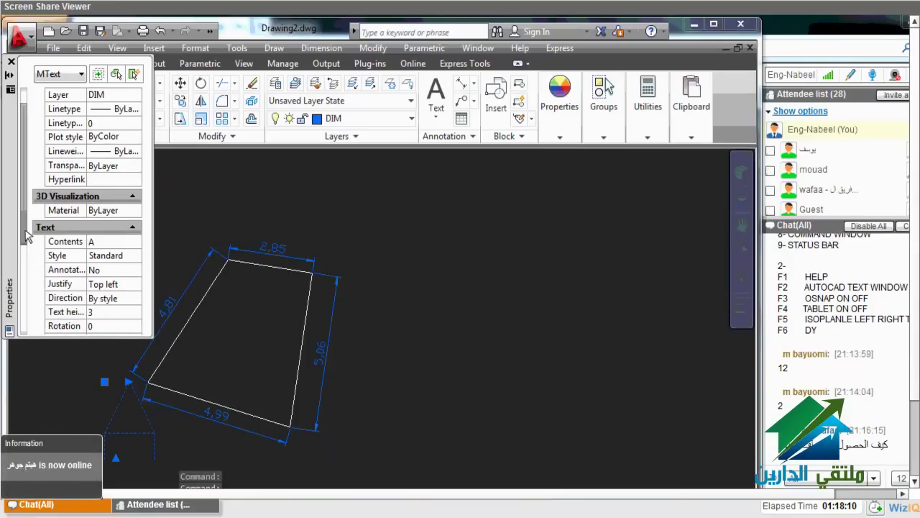
scroll(26, 237, down, 1)
click(106, 298)
text(1)
key(Tab)
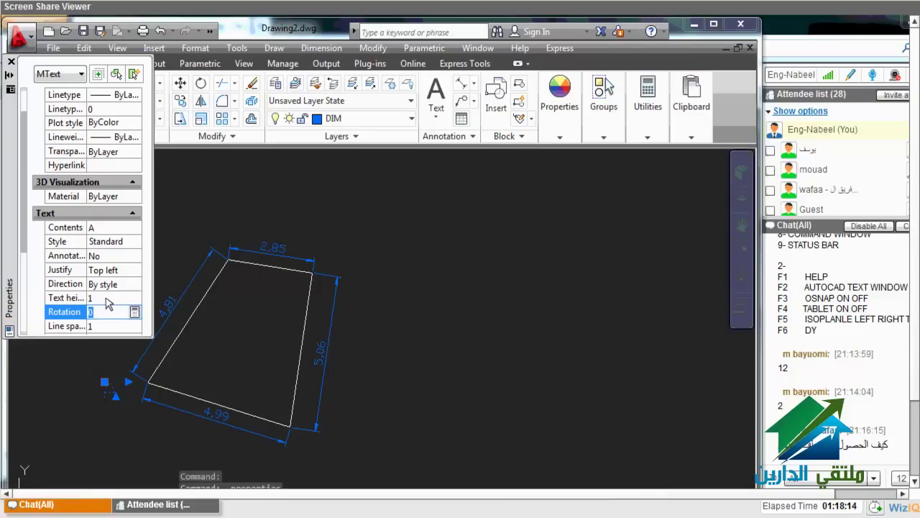
key(Escape)
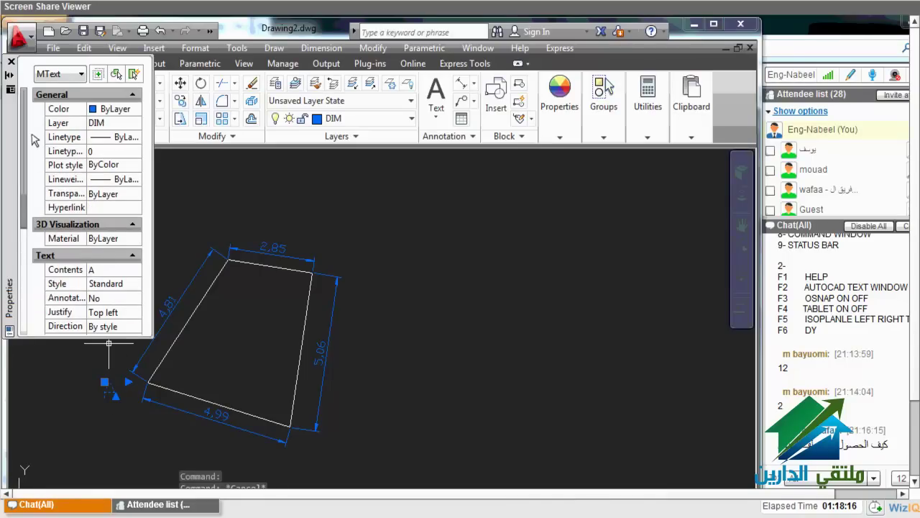
mouse_move(603, 137)
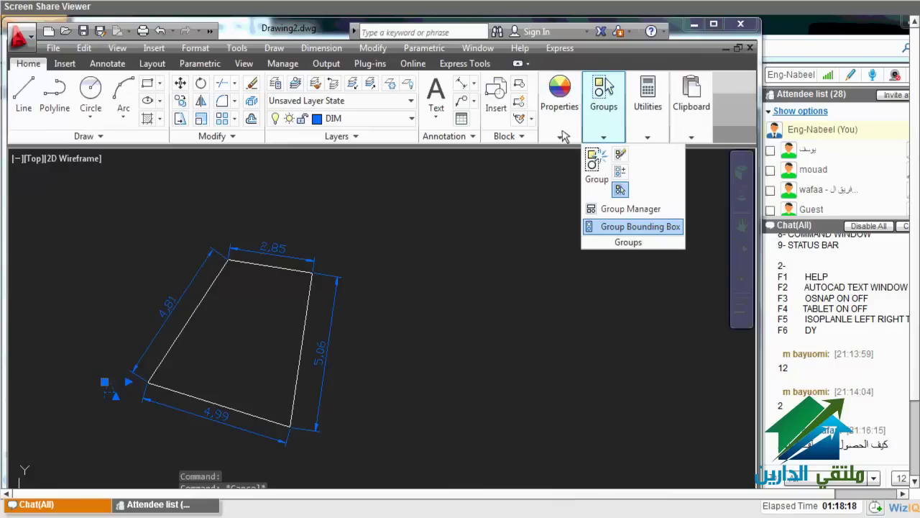
click(393, 118)
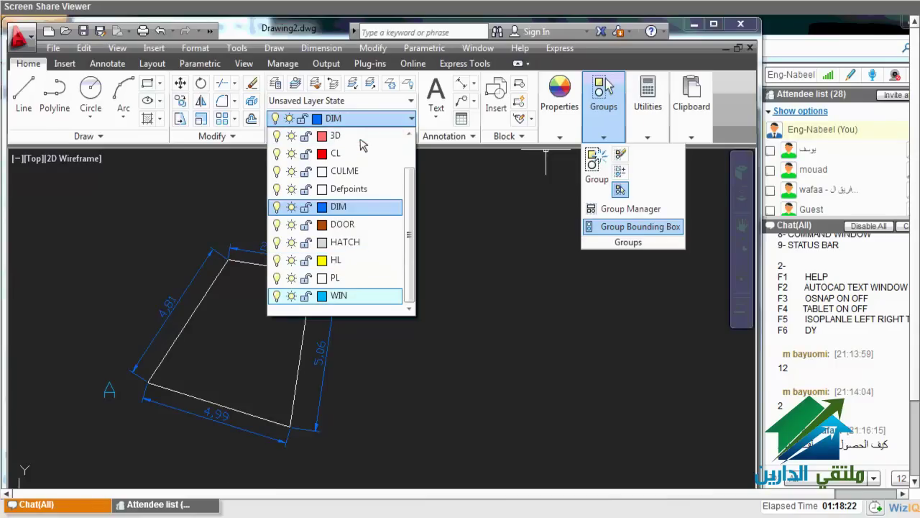
click(362, 259)
Copy the A label to the top-left, top-right and bottom-right corners
key(Escape)
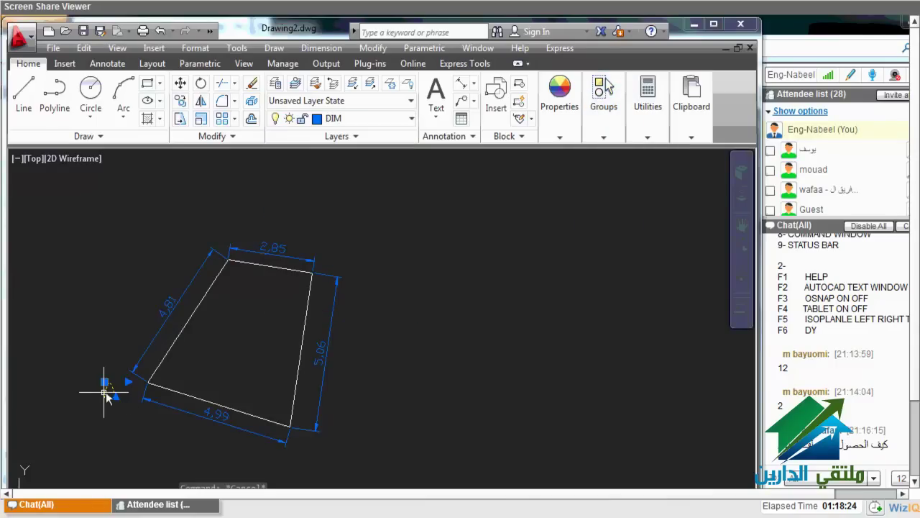
text(c)
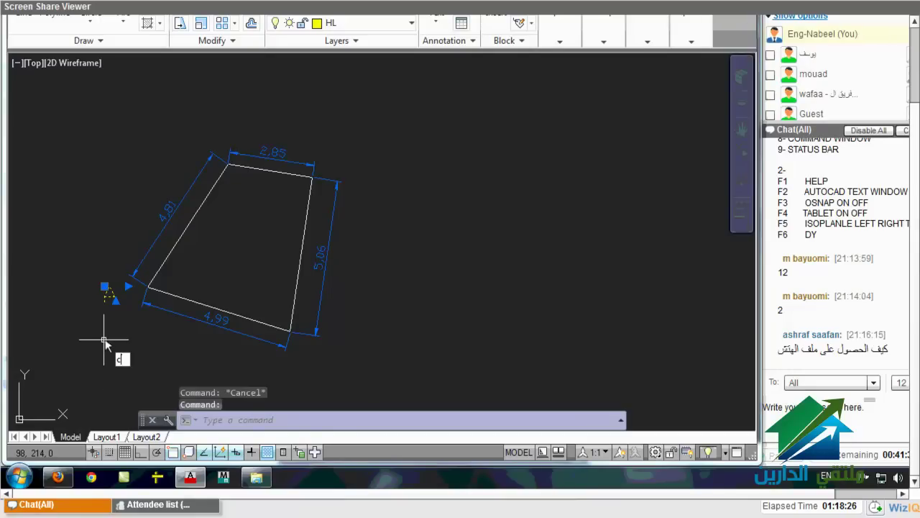
text(o)
key(Return)
click(43, 356)
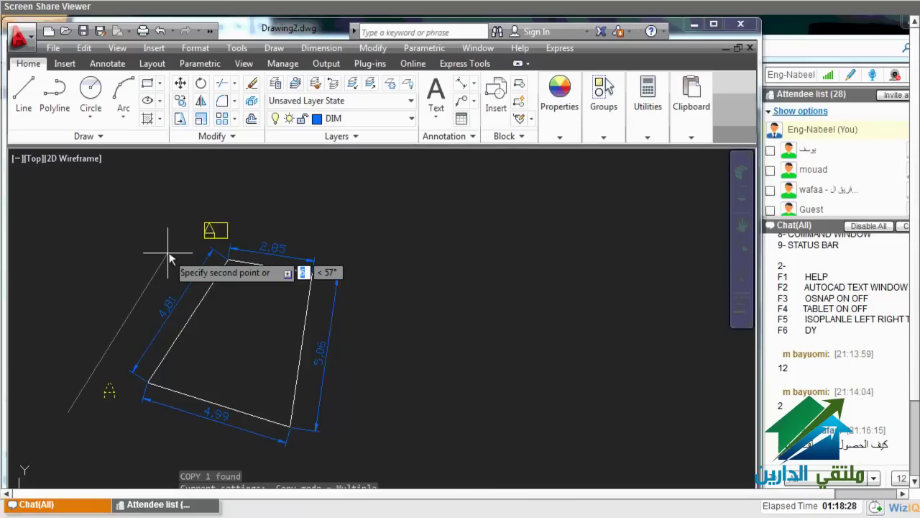
click(168, 259)
click(287, 293)
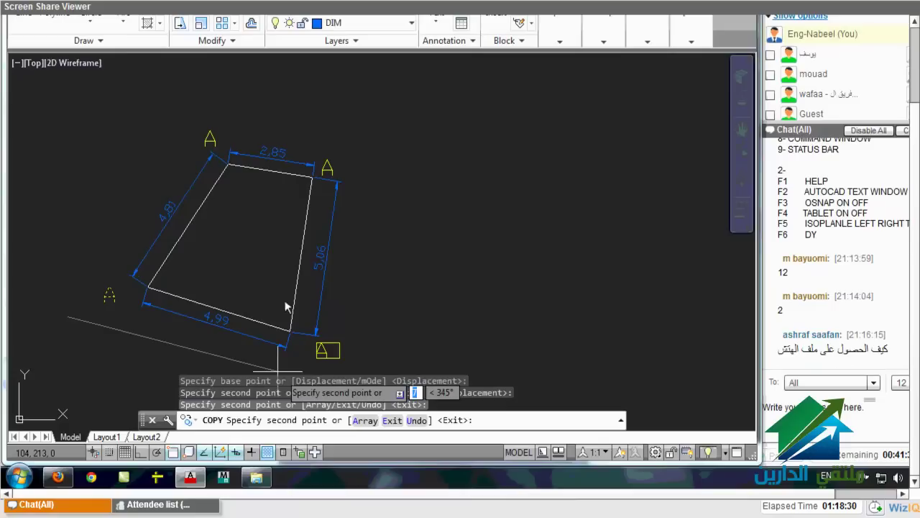
click(281, 374)
key(Escape)
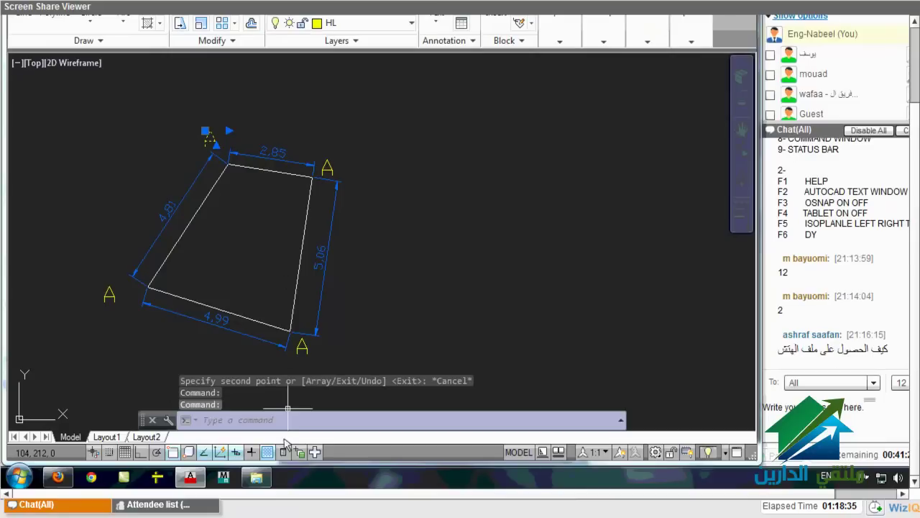
Select the top-left label A and show its properties with Ctrl+1
key(Escape)
click(211, 231)
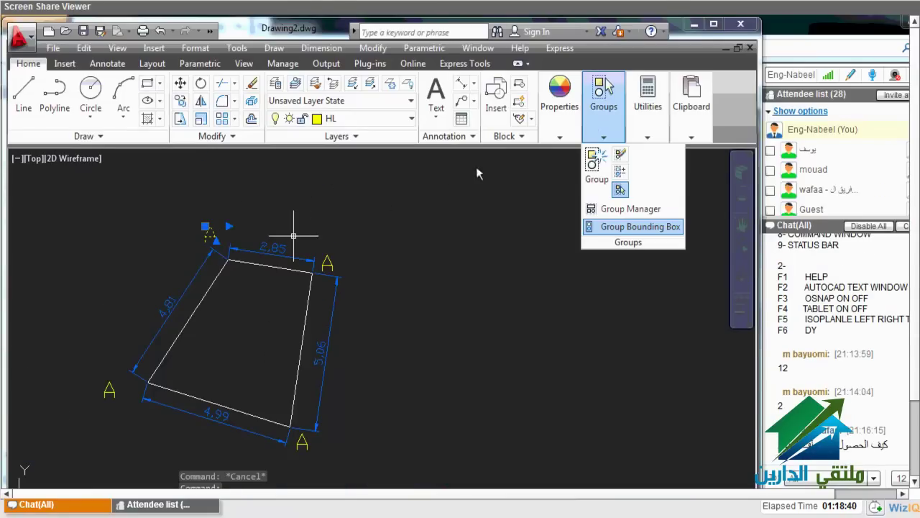
key(Escape)
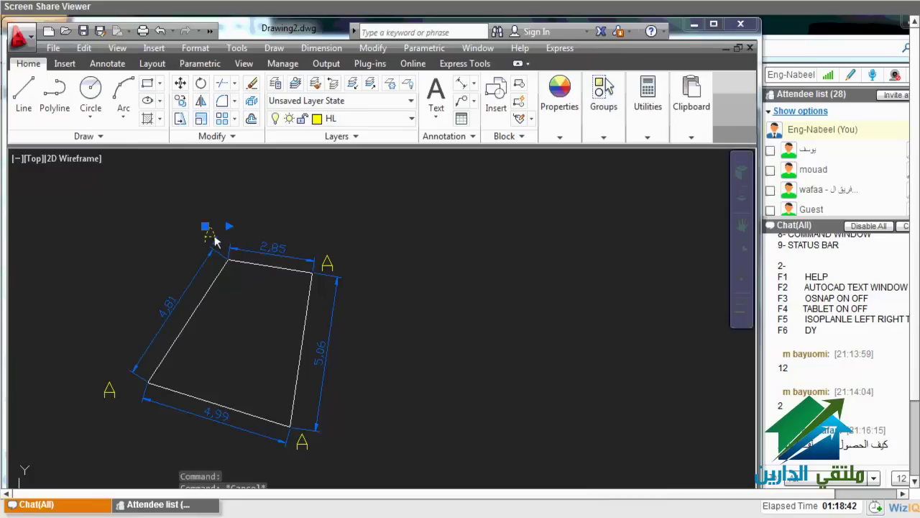
key(ctrl+1)
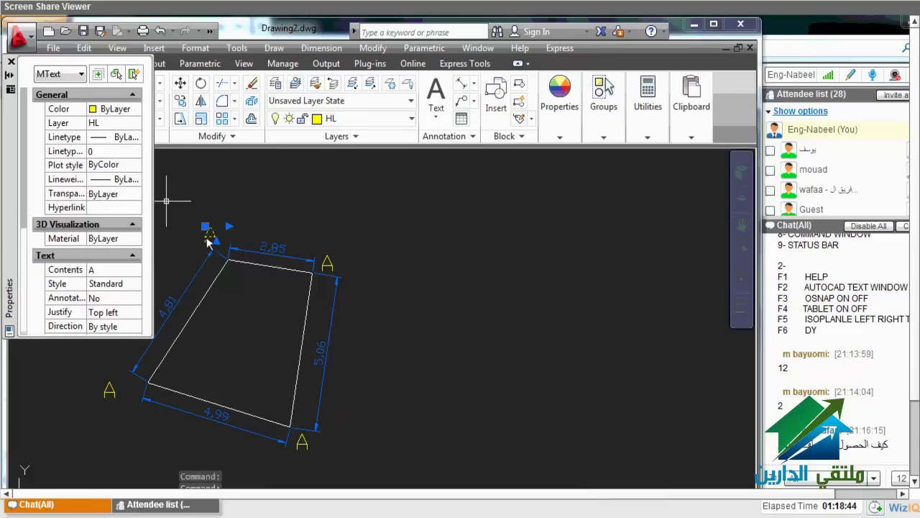
Change the top-left corner label's contents from A to B
click(120, 269)
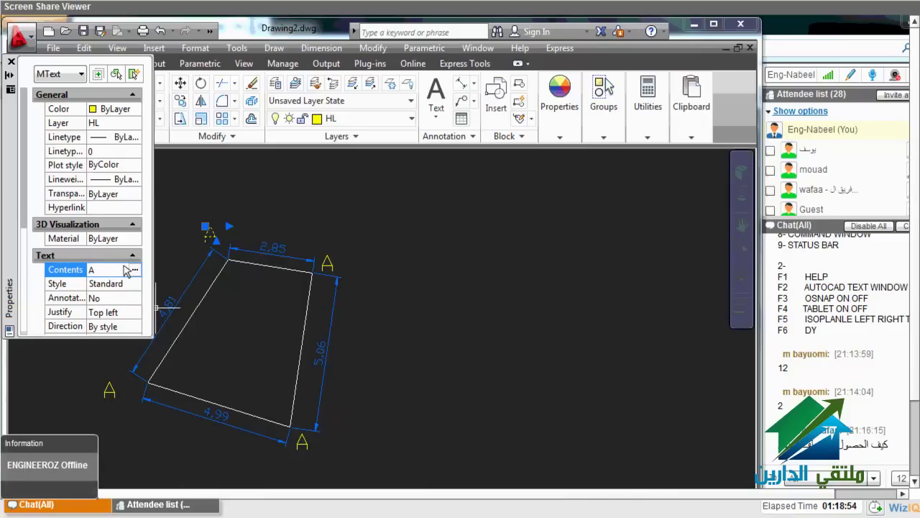
click(134, 269)
text(B)
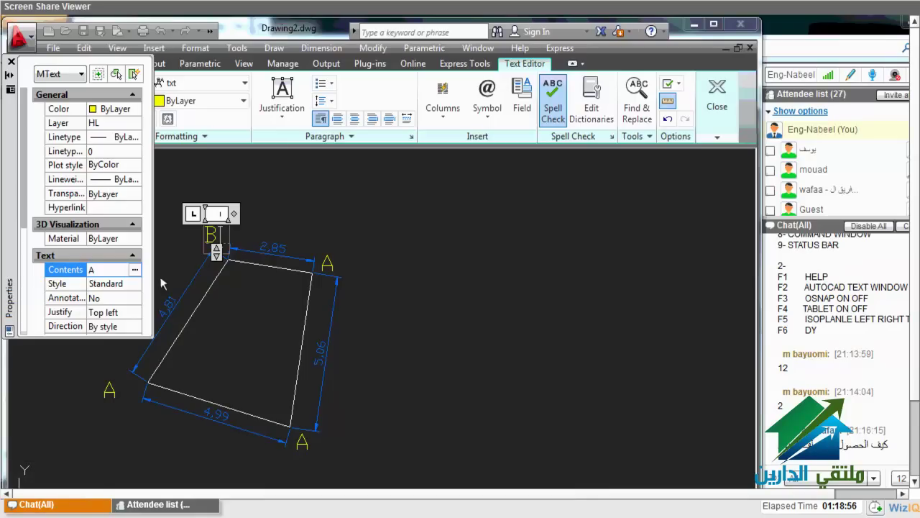
click(160, 277)
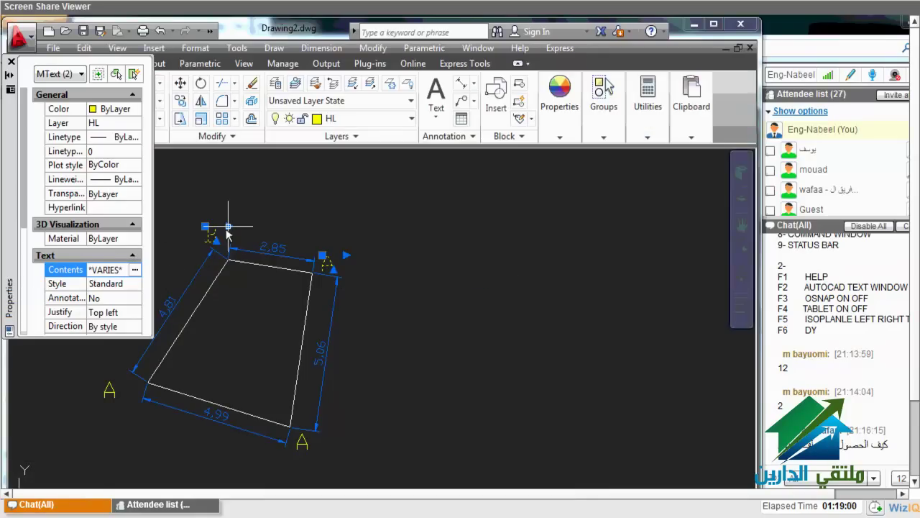
key(Escape)
Change the top-right corner label to C
click(338, 268)
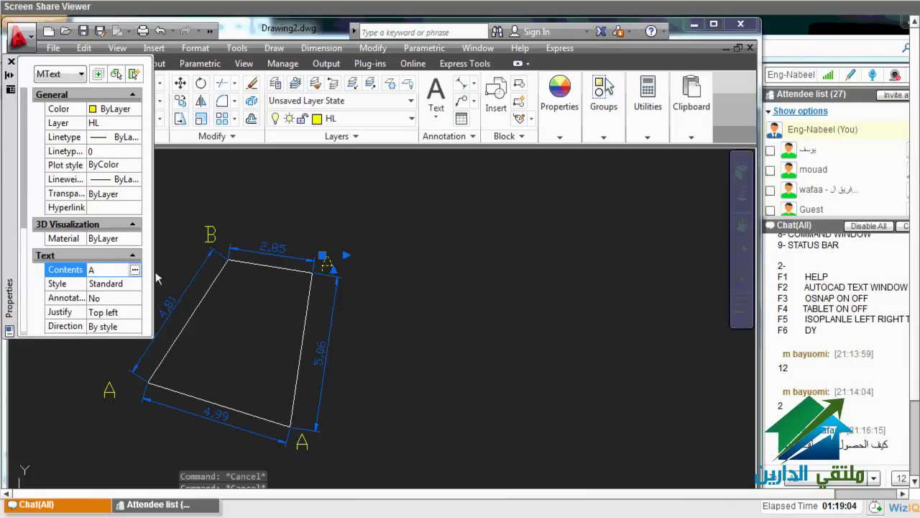
click(134, 269)
text(C)
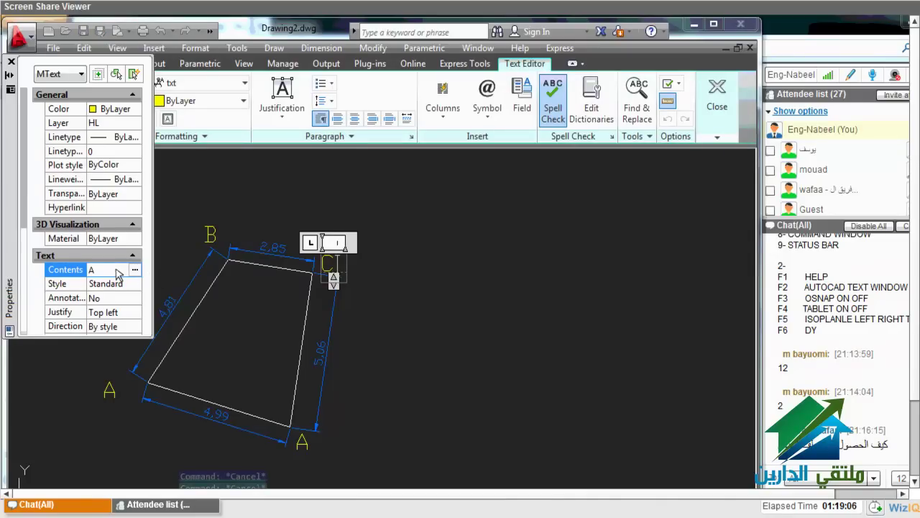
key(ctrl+Return)
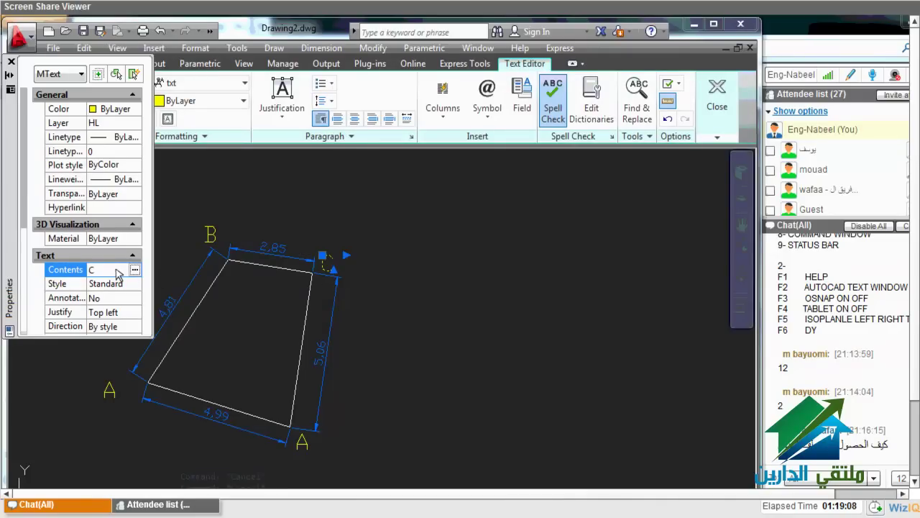
Change the bottom-right corner label to D and close the Properties palette
click(283, 344)
click(283, 343)
click(134, 270)
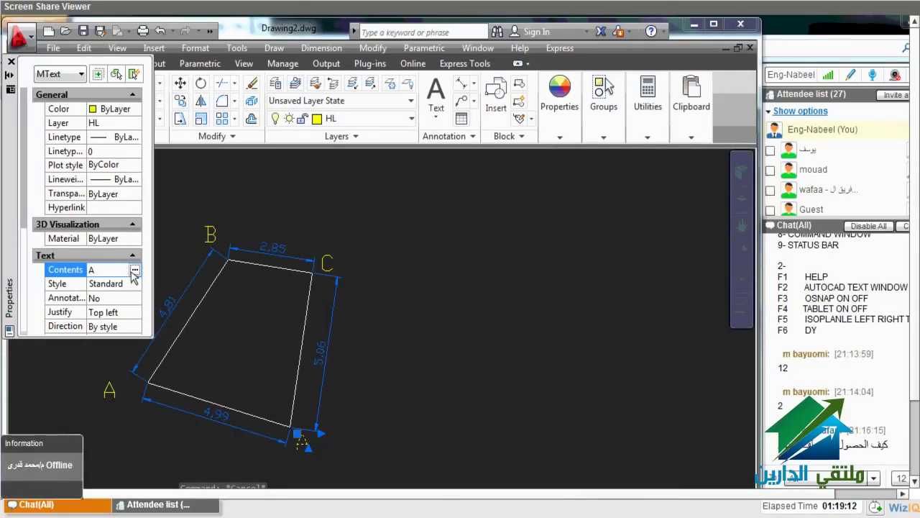
click(135, 269)
text(D)
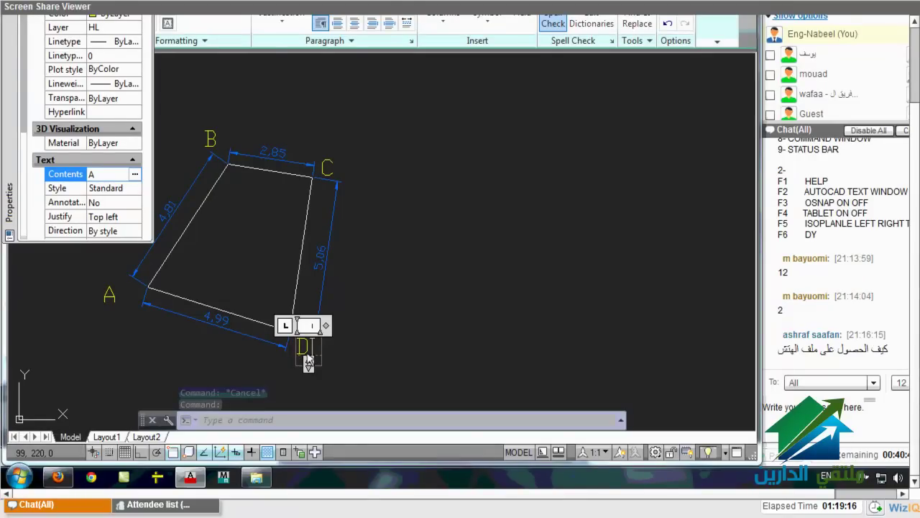
click(297, 356)
key(Escape)
key(ctrl+1)
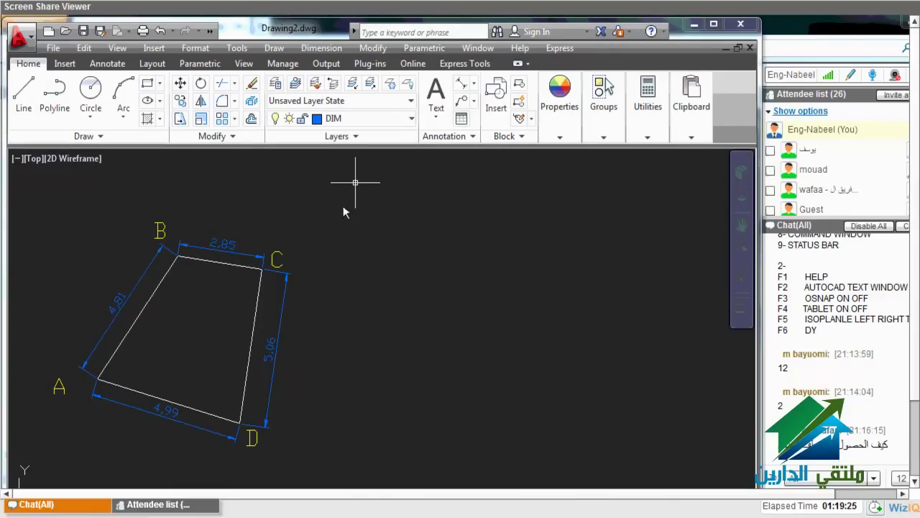
Make CL the current layer and dimension diagonal C–A at 6.56
click(370, 101)
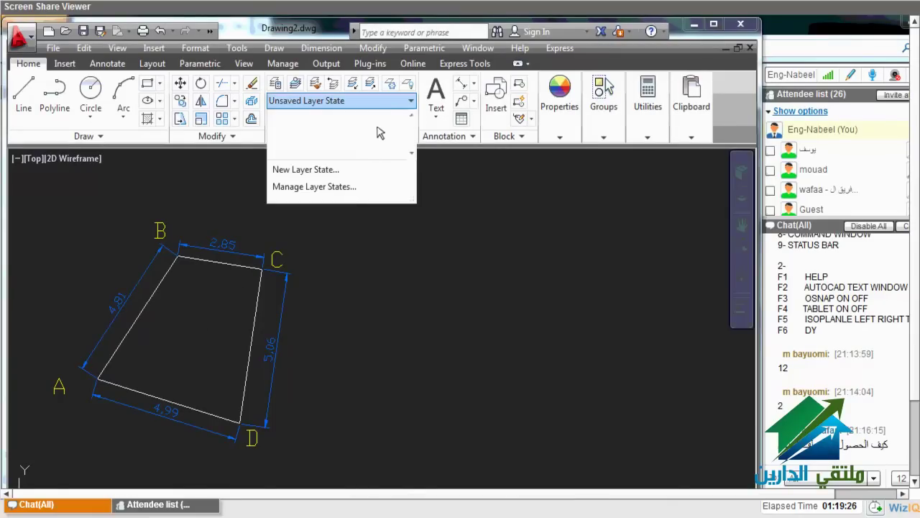
click(388, 118)
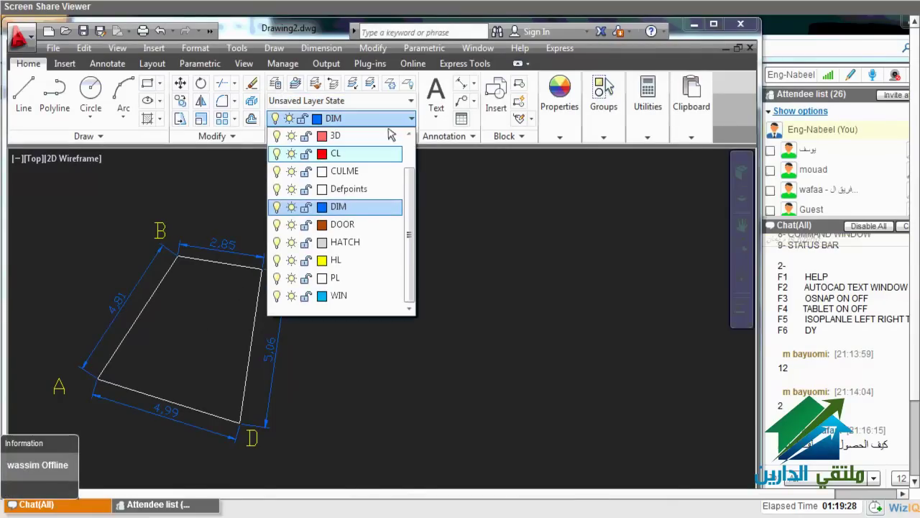
click(386, 151)
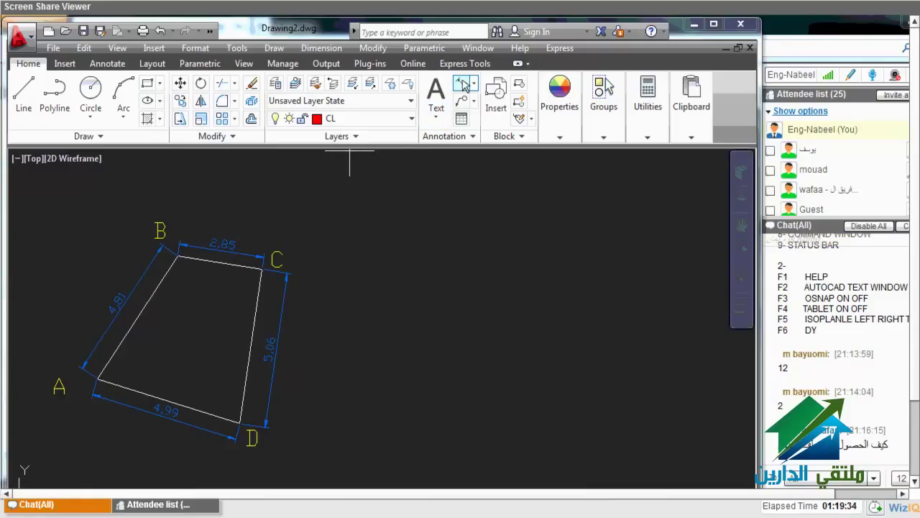
click(261, 270)
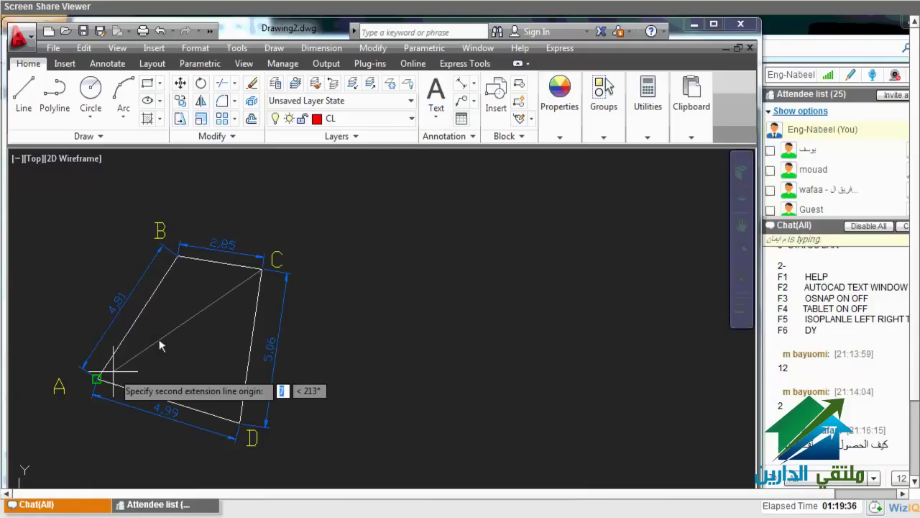
click(97, 378)
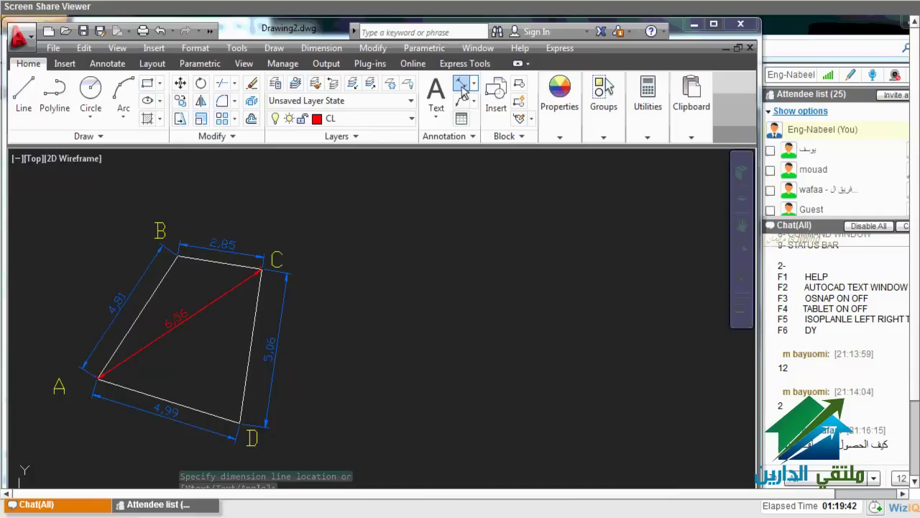
Add the 5.82 aligned dimension along diagonal B–D
key(Return)
click(176, 274)
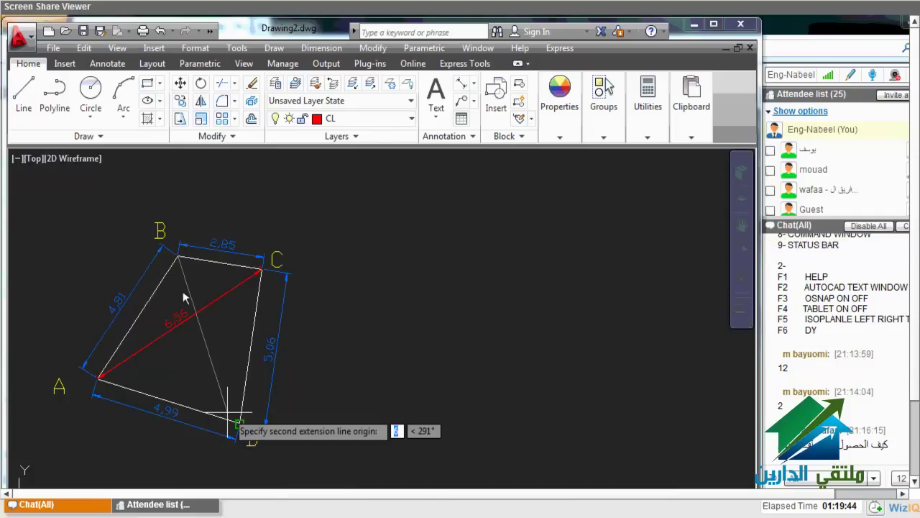
click(230, 414)
click(230, 404)
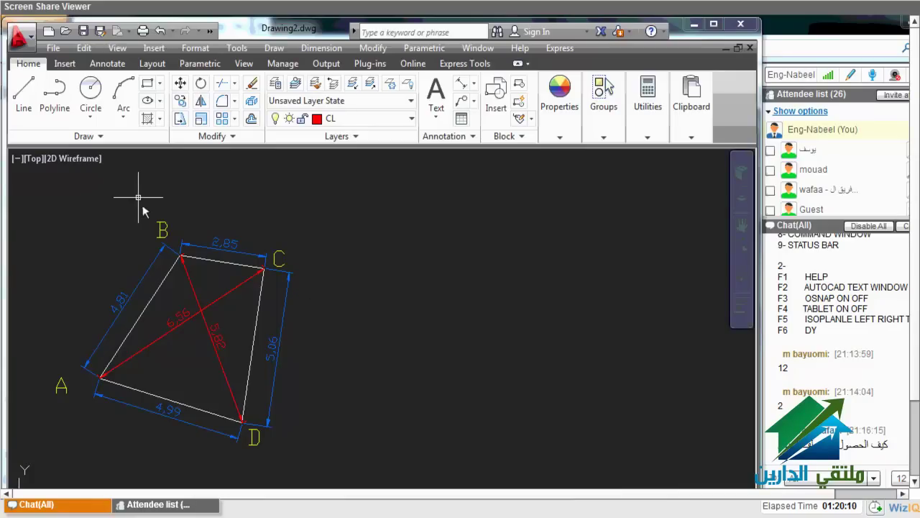
click(147, 83)
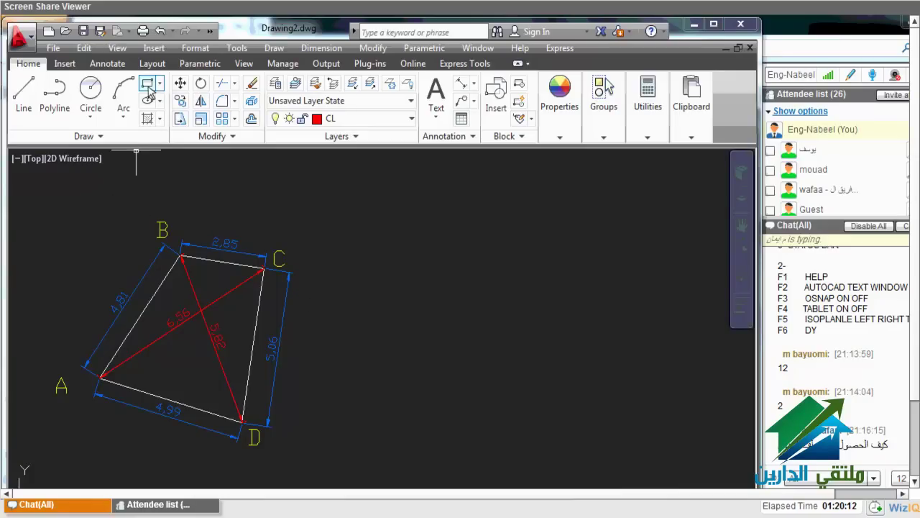
click(417, 254)
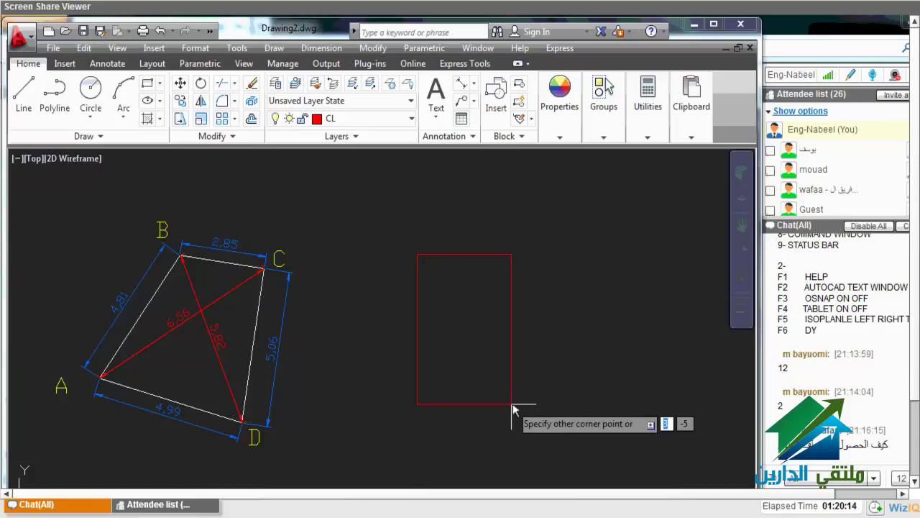
right_click(511, 403)
click(558, 279)
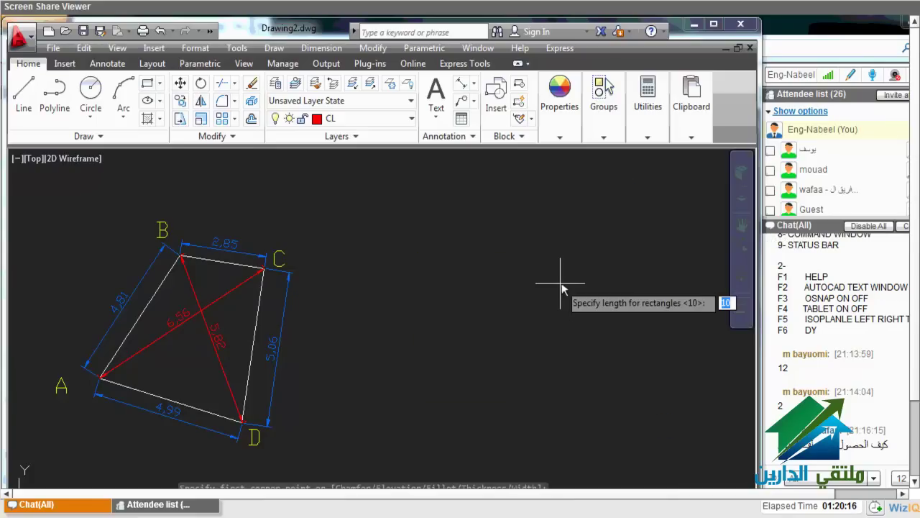
key(Return)
key(Return)
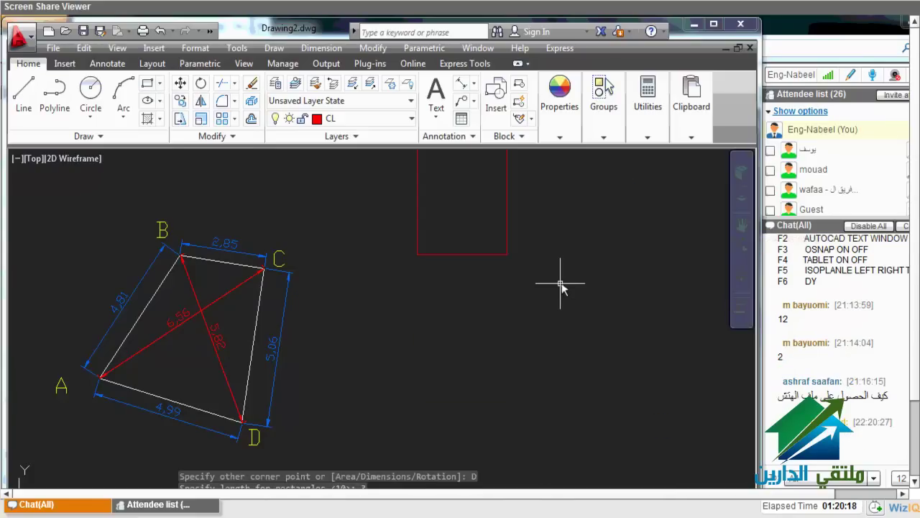
scroll(425, 390, down, 2)
scroll(431, 374, up, 2)
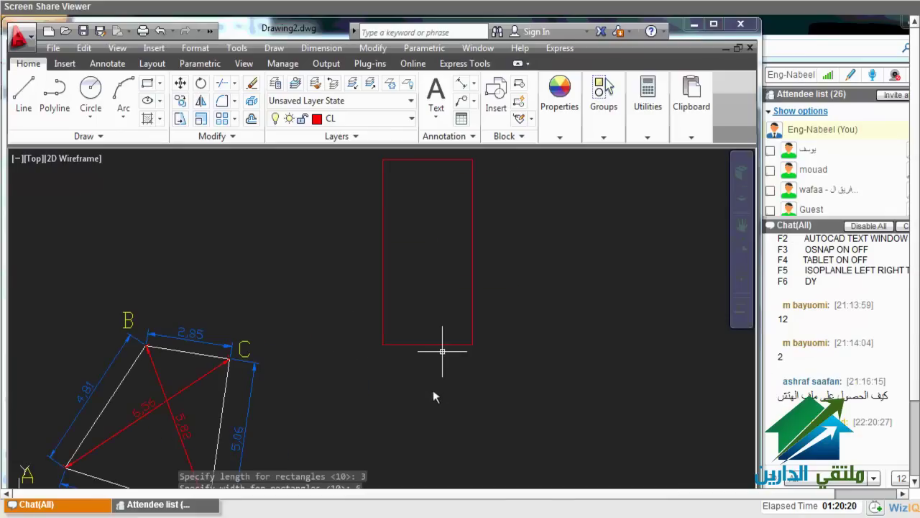
scroll(444, 355, down, 1)
key(Escape)
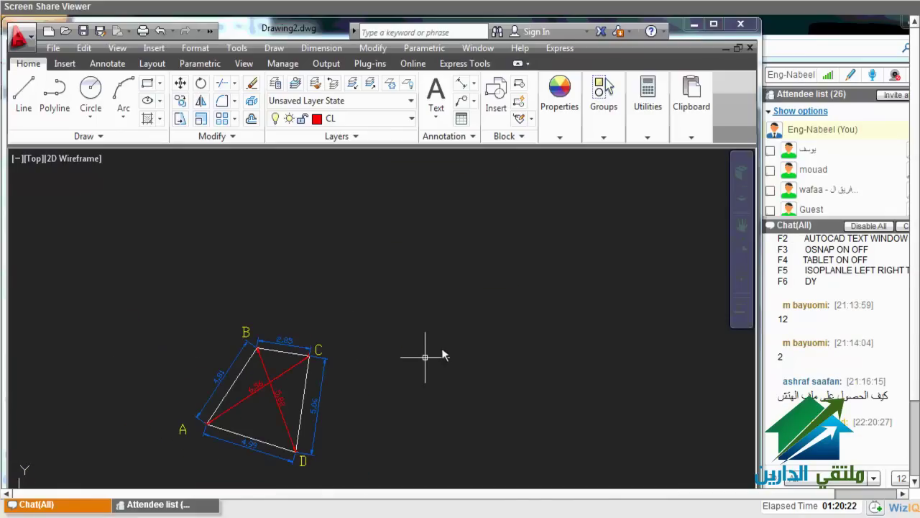
scroll(425, 357, up, 2)
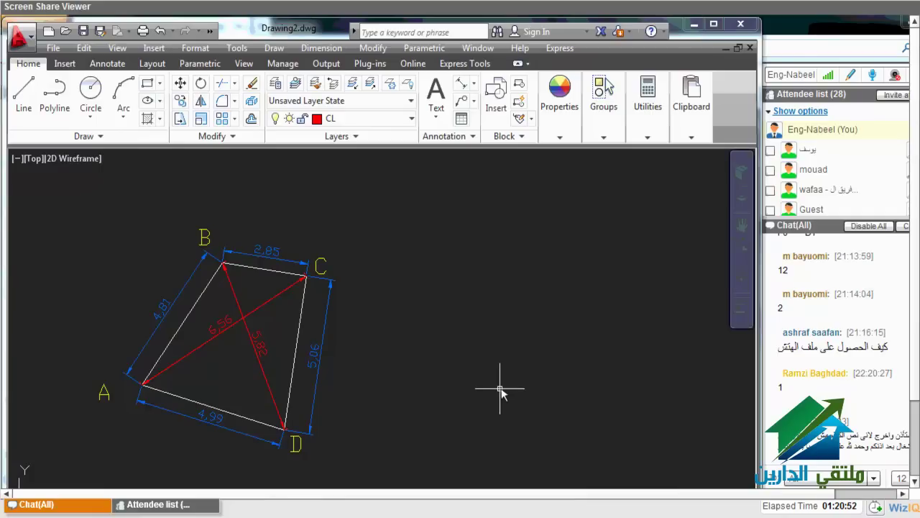
Pan quadrilateral ABCD to the left and make PL the current layer instead of CL
scroll(345, 370, up, 1)
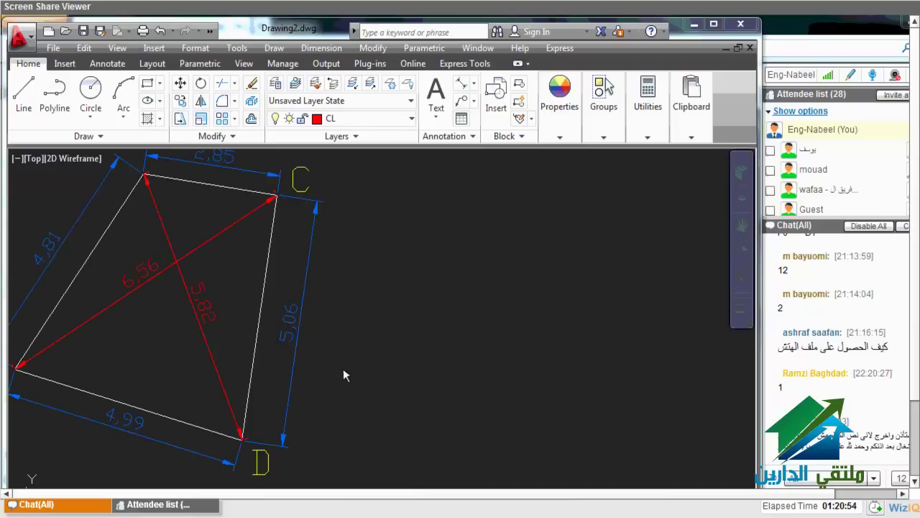
scroll(342, 381, up, 2)
scroll(360, 399, down, 3)
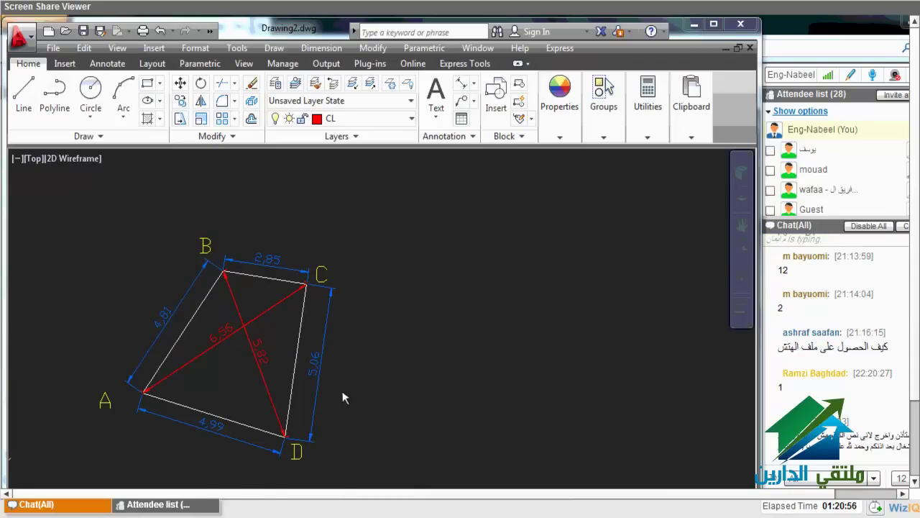
scroll(344, 397, up, 1)
scroll(349, 400, down, 1)
scroll(350, 403, up, 1)
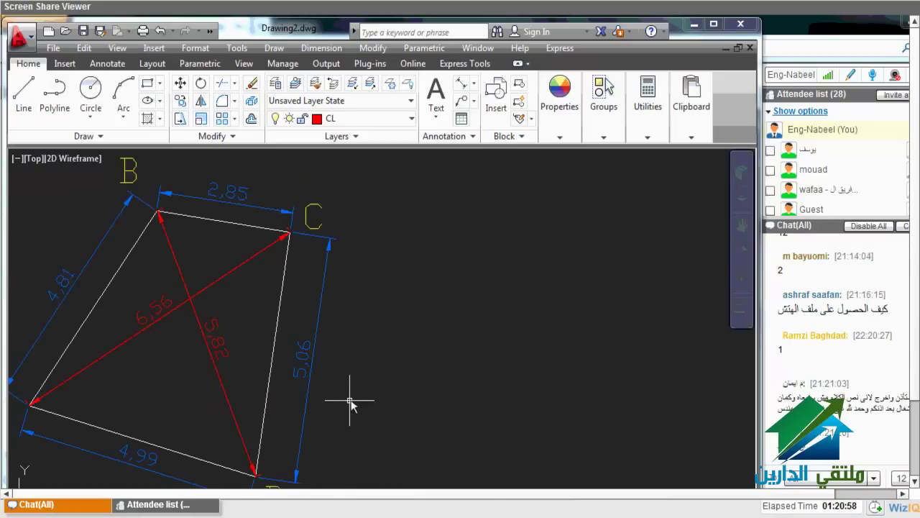
scroll(363, 397, down, 2)
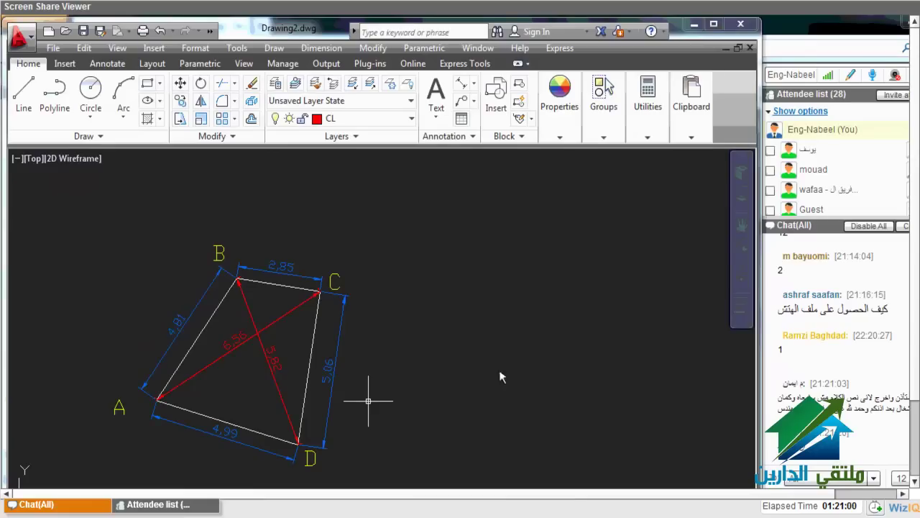
middle_drag(364, 399, 320, 392)
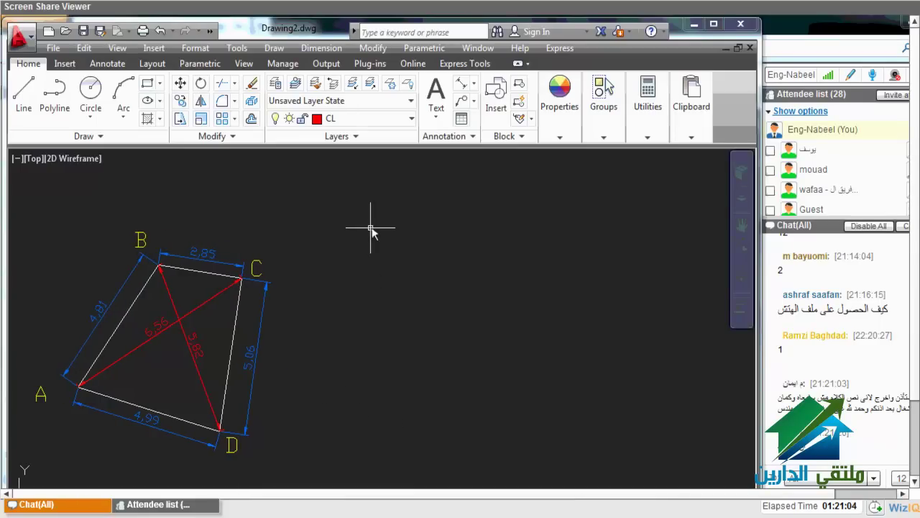
click(412, 118)
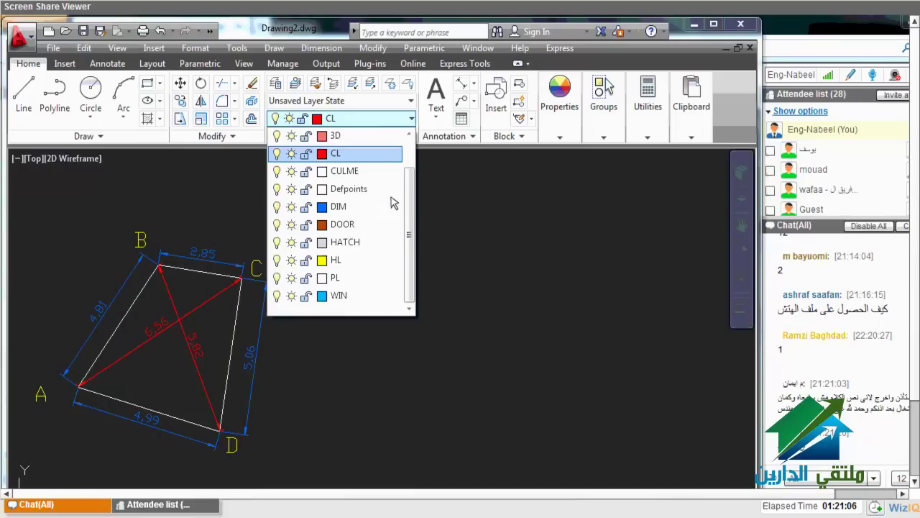
click(381, 275)
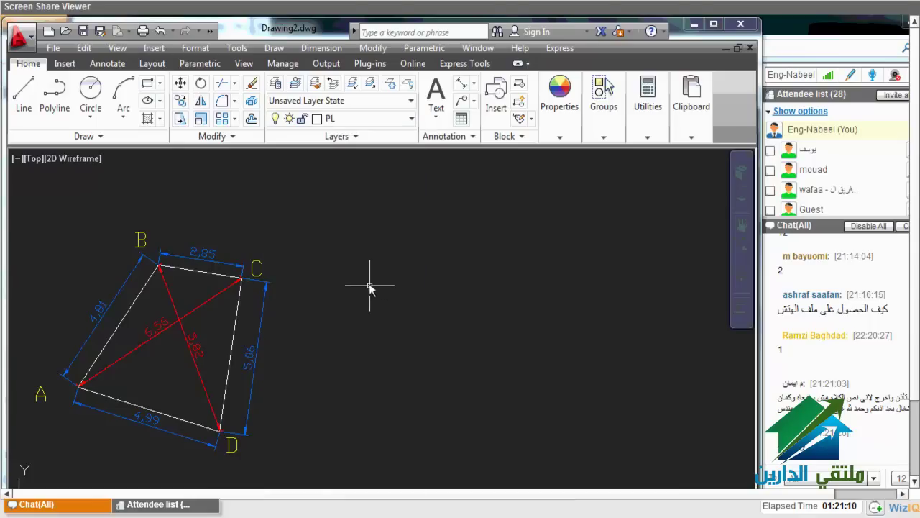
text(l)
key(Return)
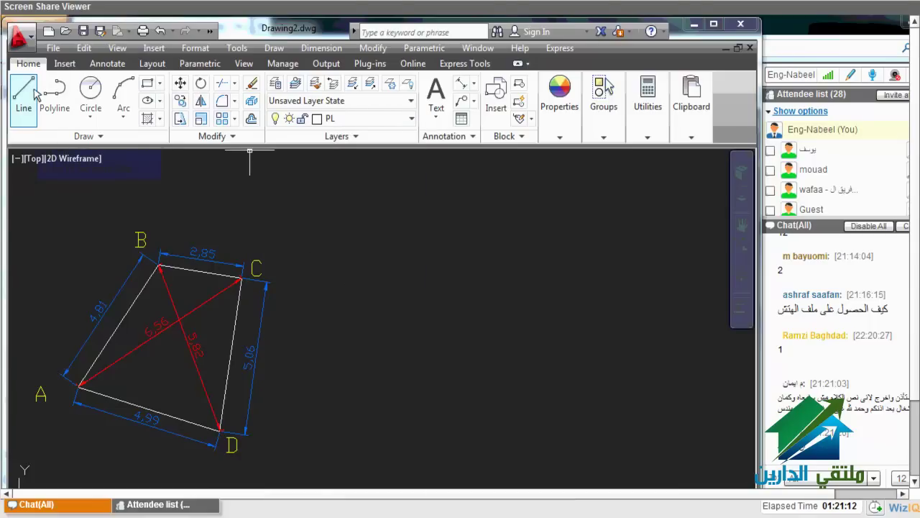
Draw a horizontal 2.85-long line on layer PL to the right of quadrilateral ABCD
click(33, 92)
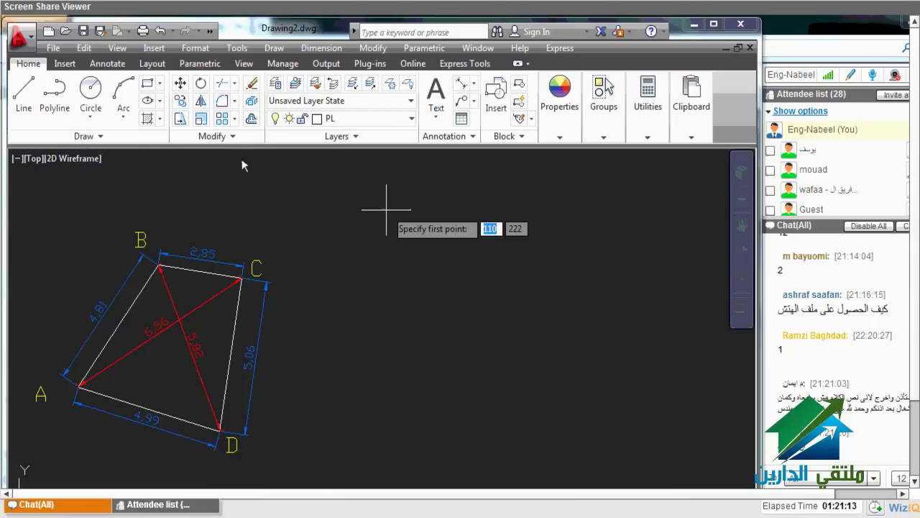
click(417, 267)
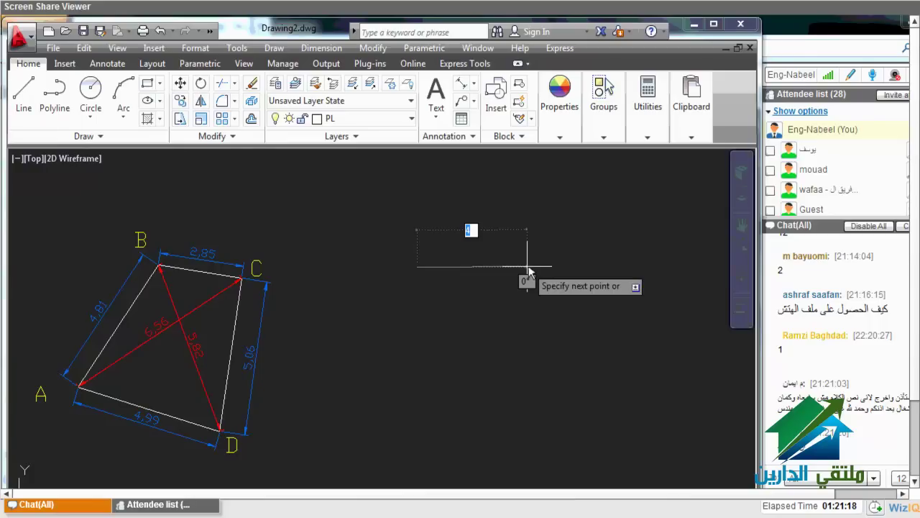
text(2.)
text(85)
key(Return)
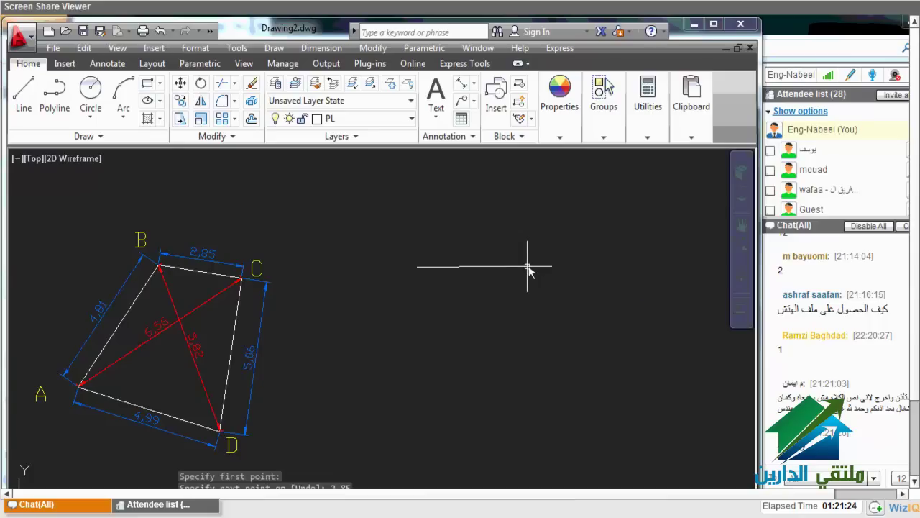
key(Return)
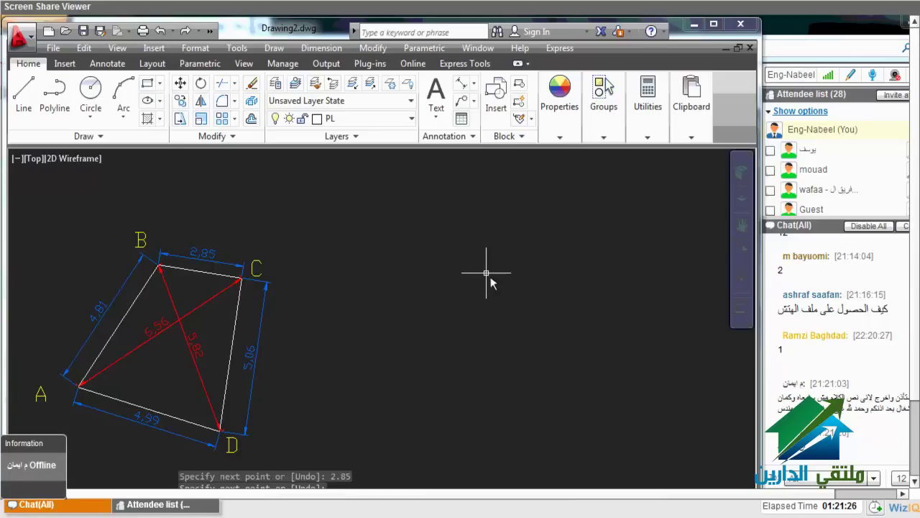
key(Return)
click(402, 266)
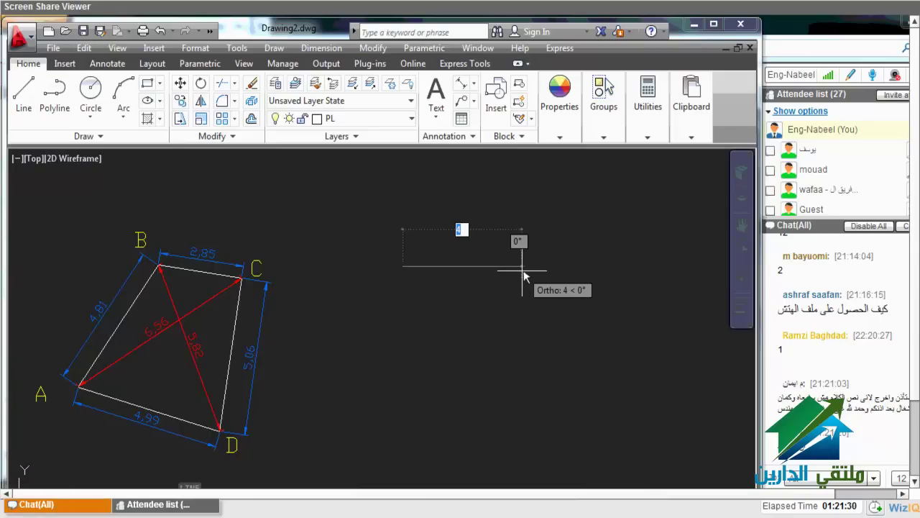
text(2.85)
key(Return)
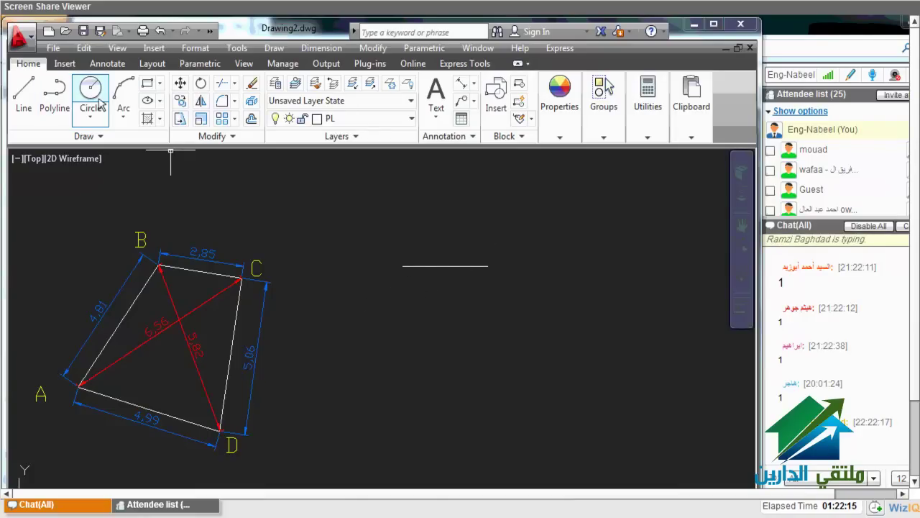
On layer HL, draw a radius-5 circle centred on the line's right end
click(356, 120)
click(345, 260)
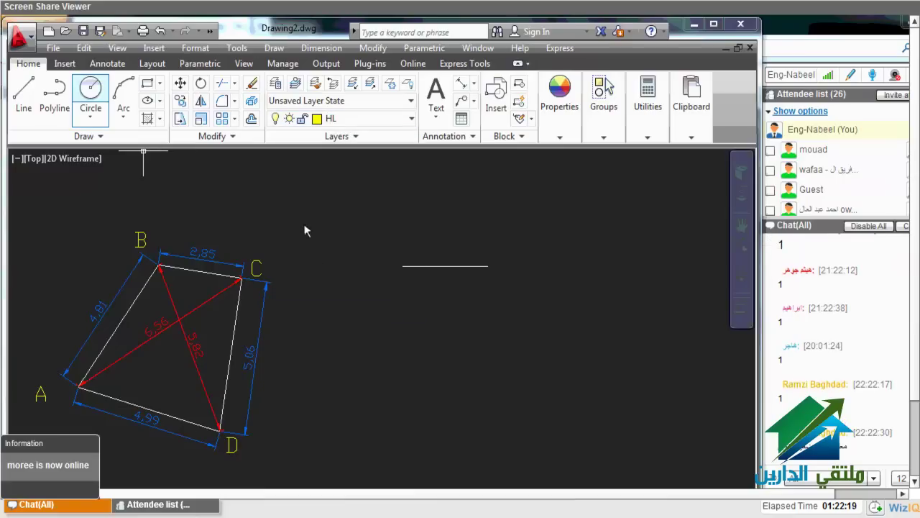
click(92, 90)
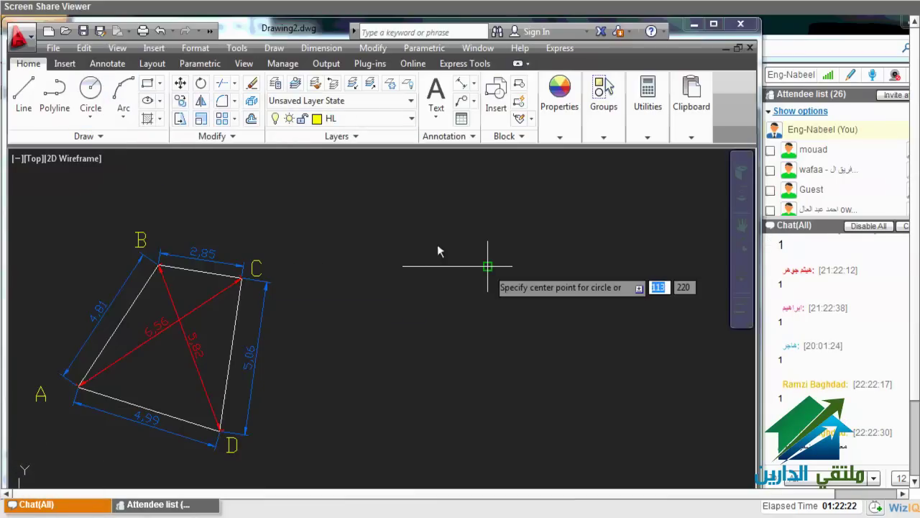
click(488, 266)
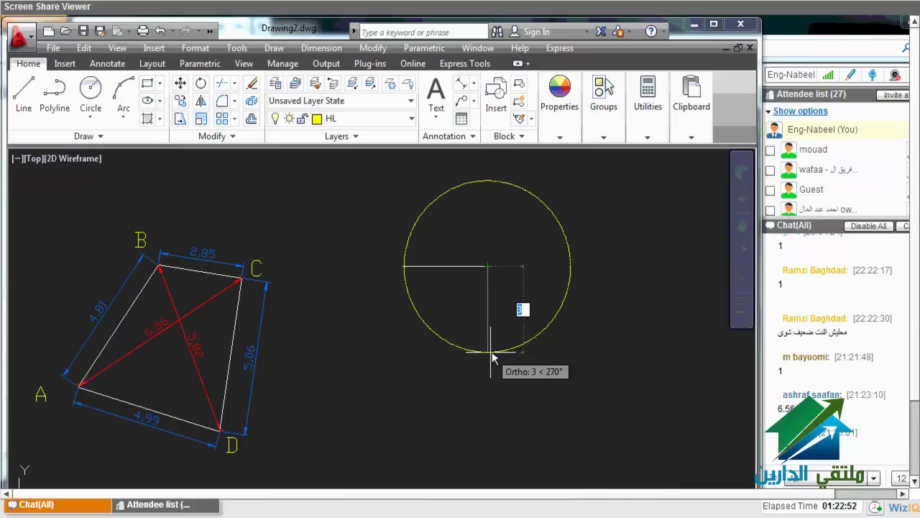
text(5)
key(Return)
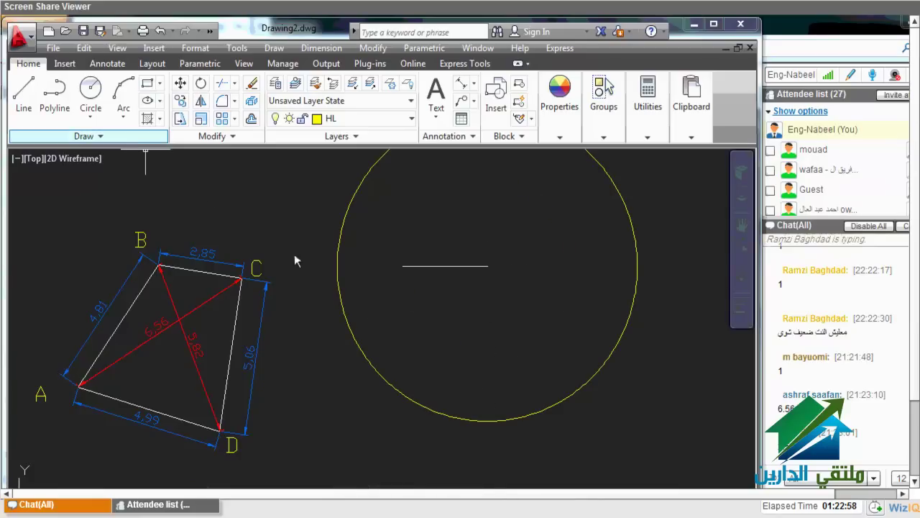
On layer CL, draw a radius-5.8 circle centred on the line's left end
click(338, 118)
click(374, 152)
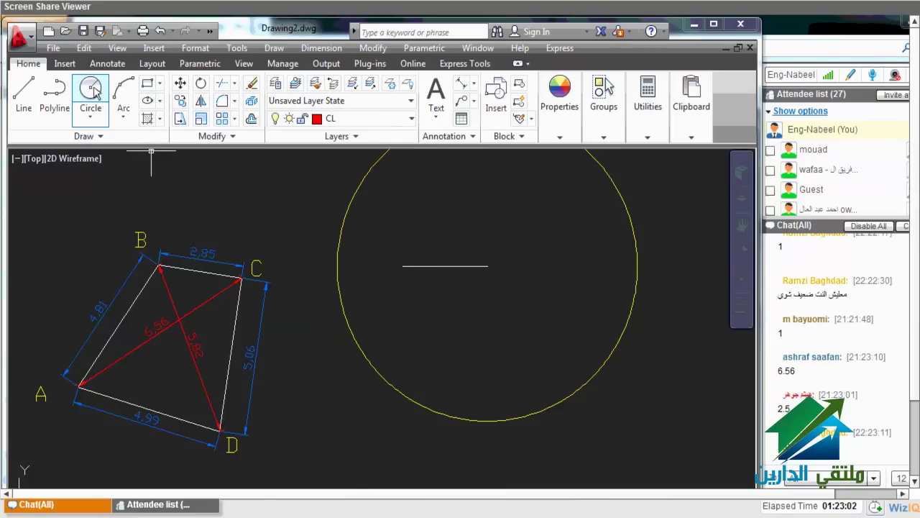
key(Return)
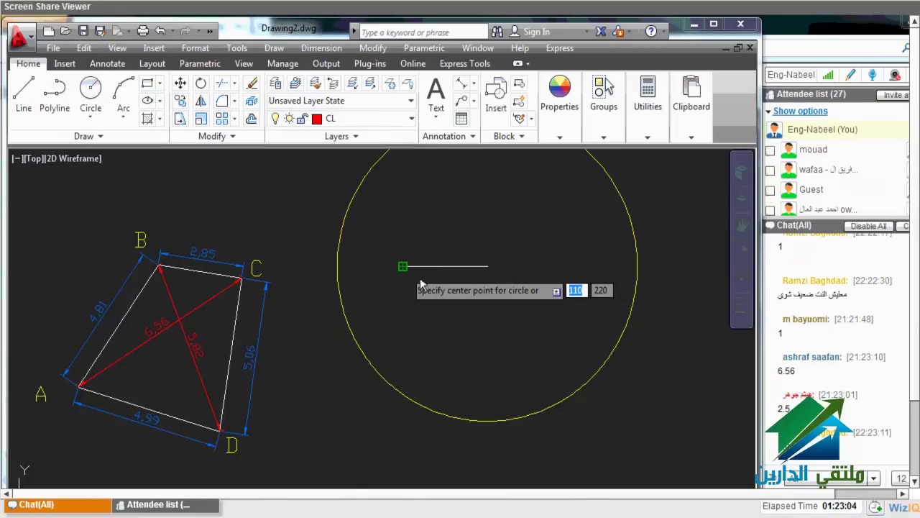
click(403, 266)
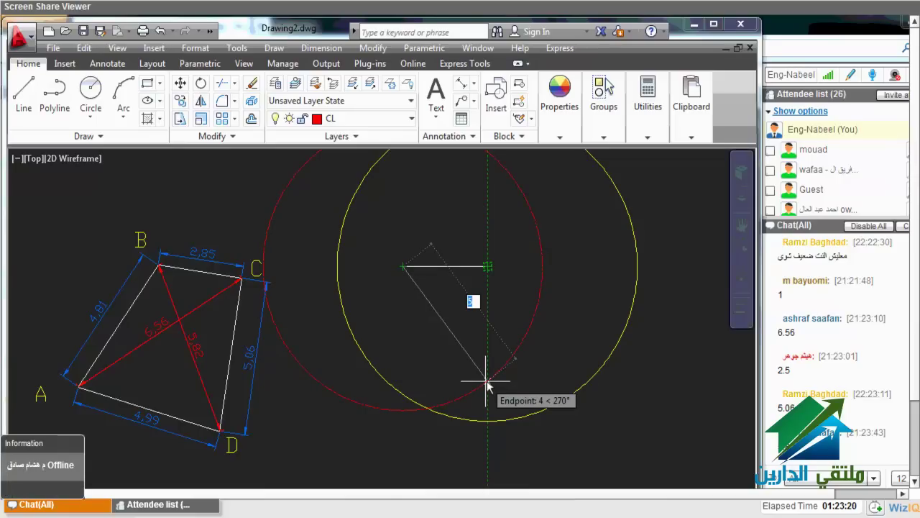
text(5.8)
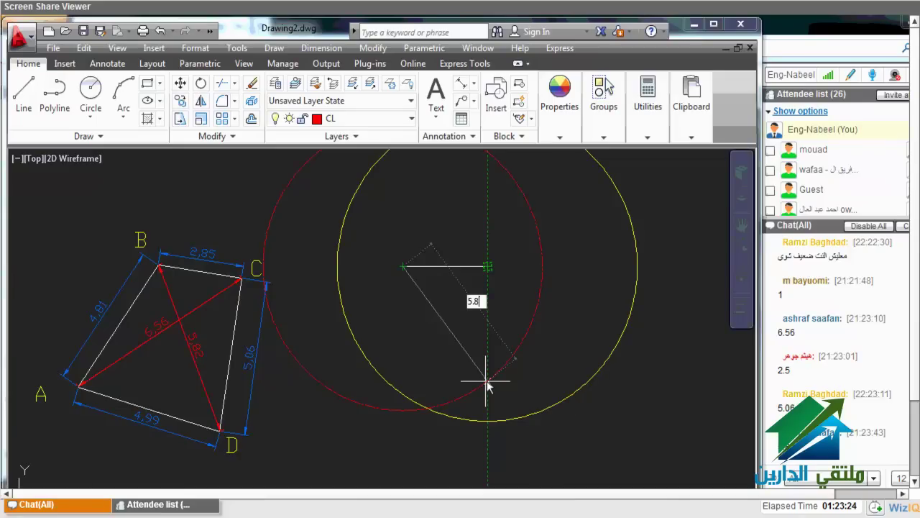
key(Return)
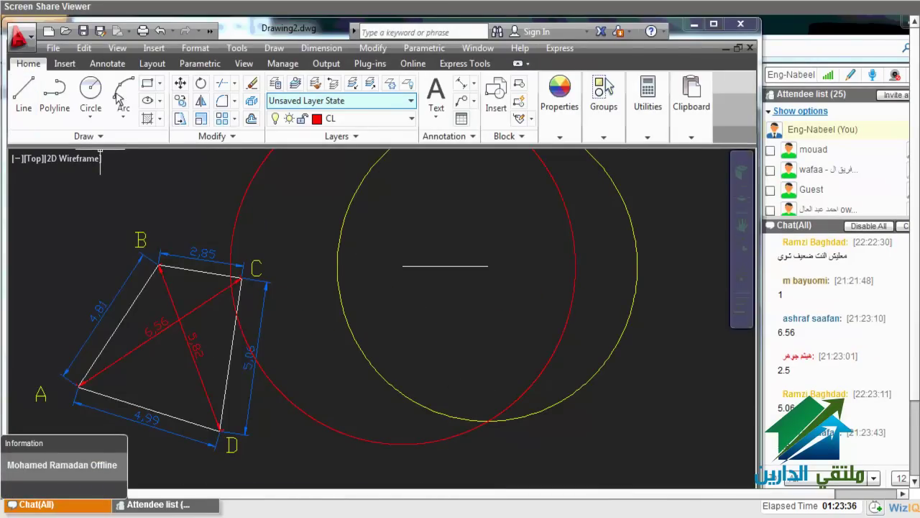
On layer PL, draw a vertical line from the 2.85 line's right end to the circles' crossing
click(387, 115)
click(331, 277)
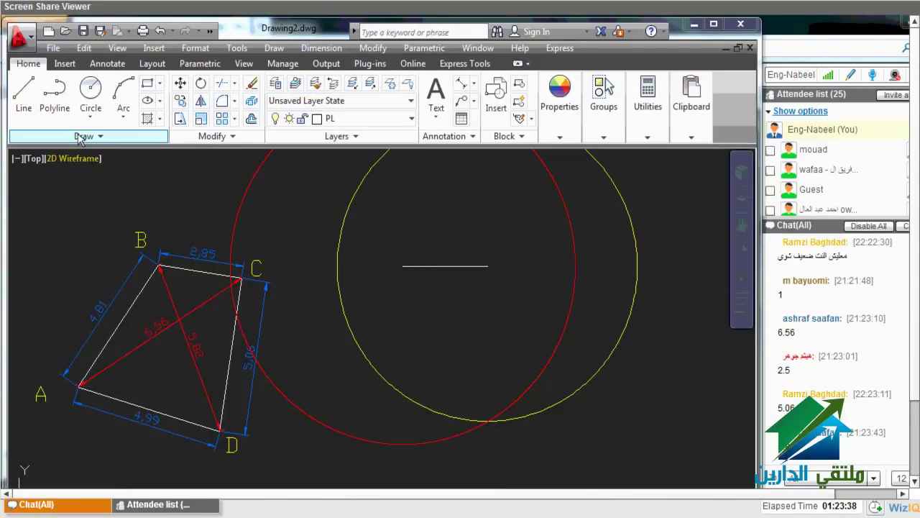
click(24, 90)
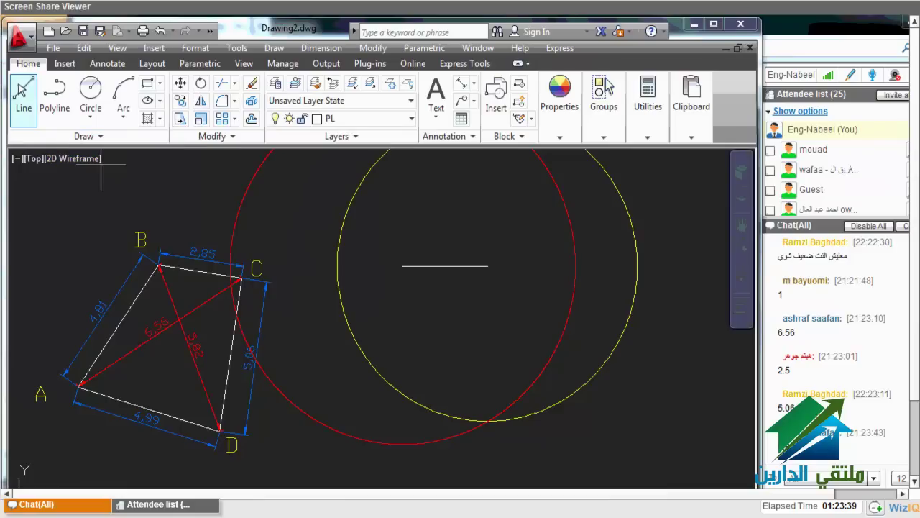
click(489, 266)
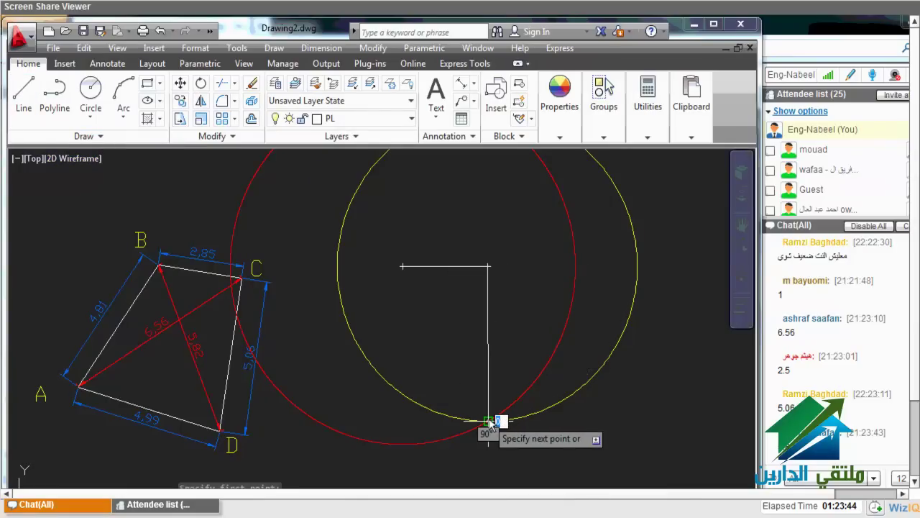
click(489, 421)
right_click(489, 421)
click(497, 253)
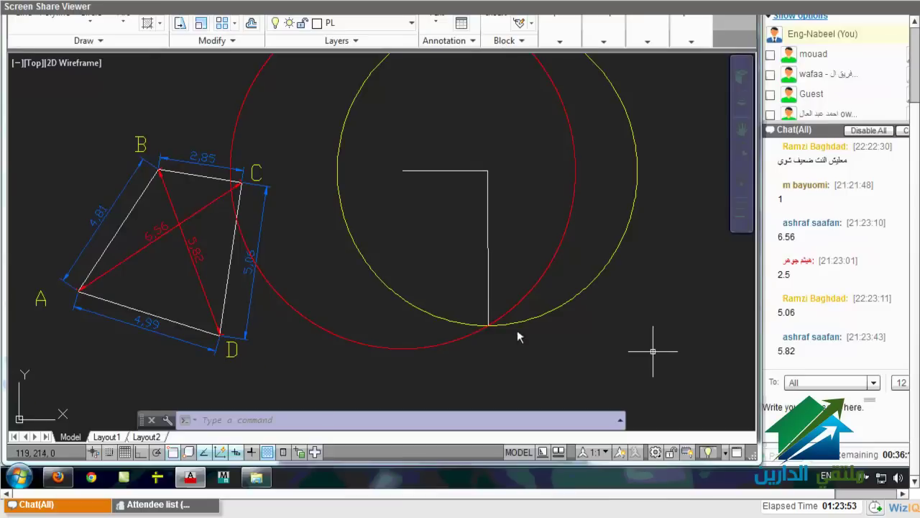
Erase both construction circles
drag(652, 339, 578, 284)
text(e)
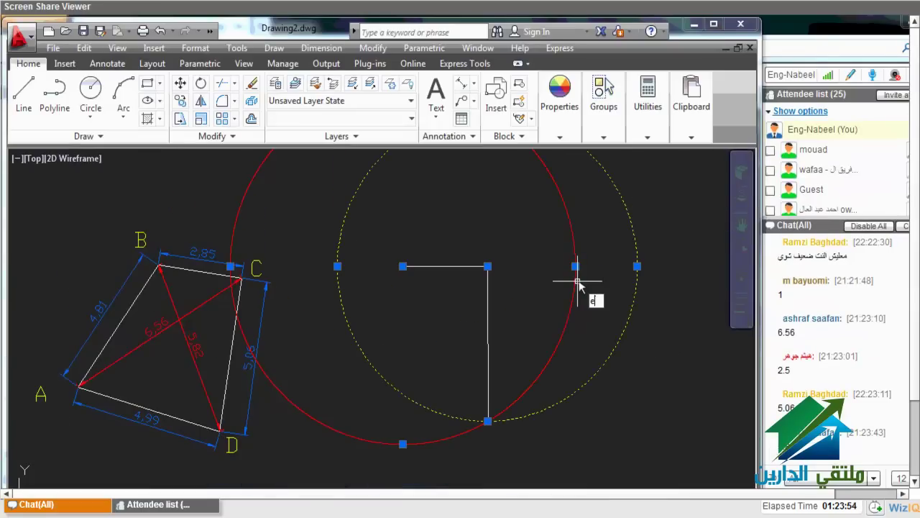
key(Return)
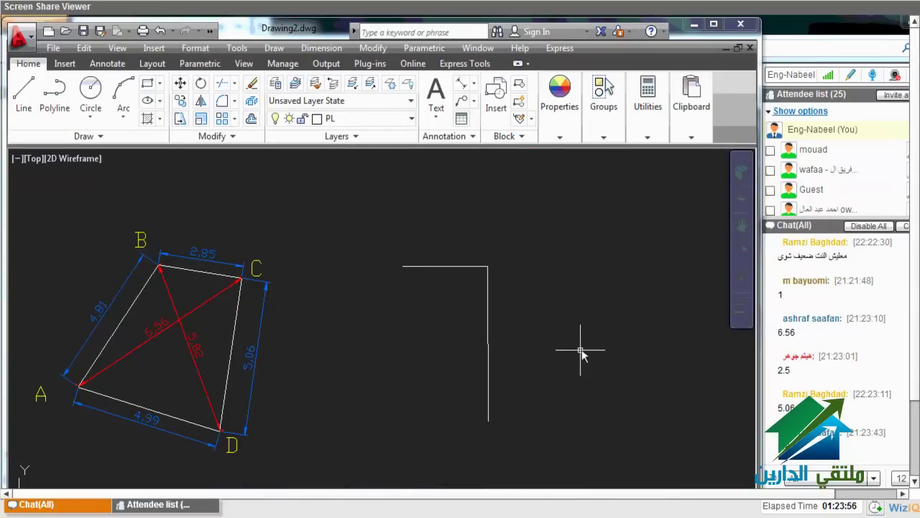
On layer HL, draw a radius-4.99 circle centred on the vertical line's bottom end
click(360, 118)
click(359, 263)
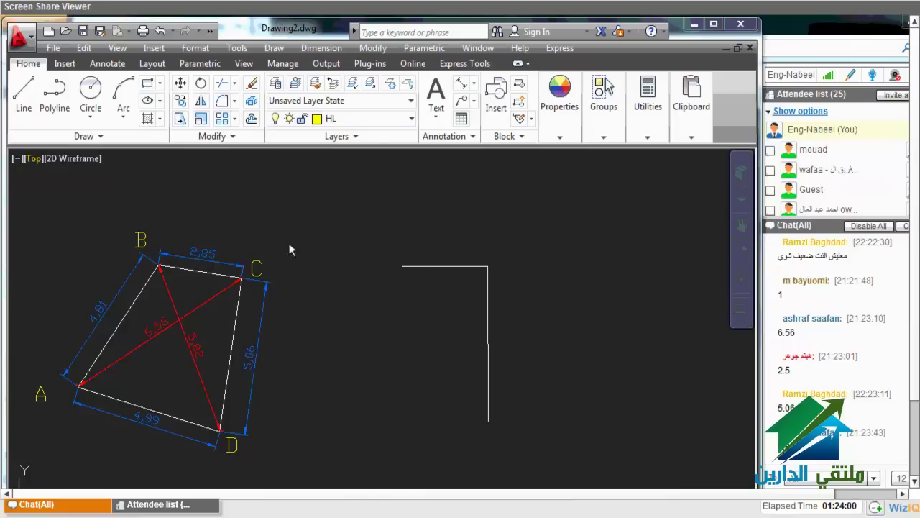
text(c)
key(Return)
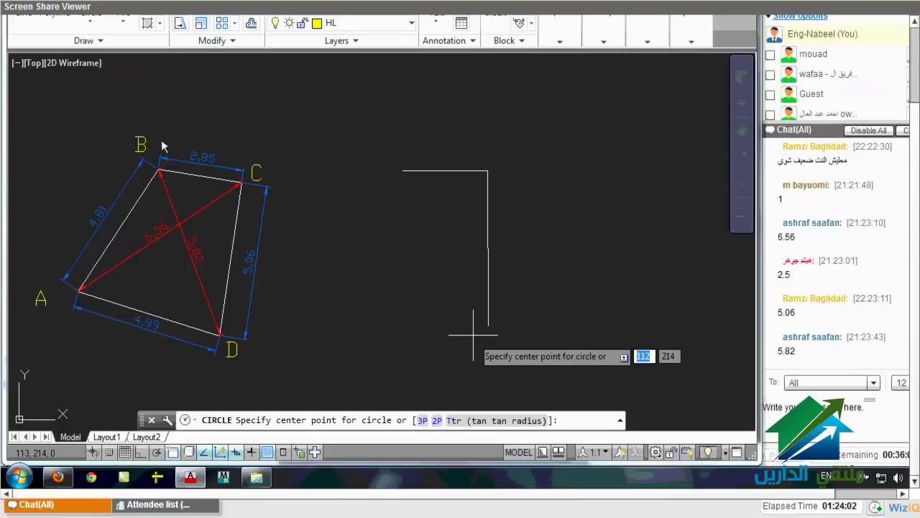
click(488, 421)
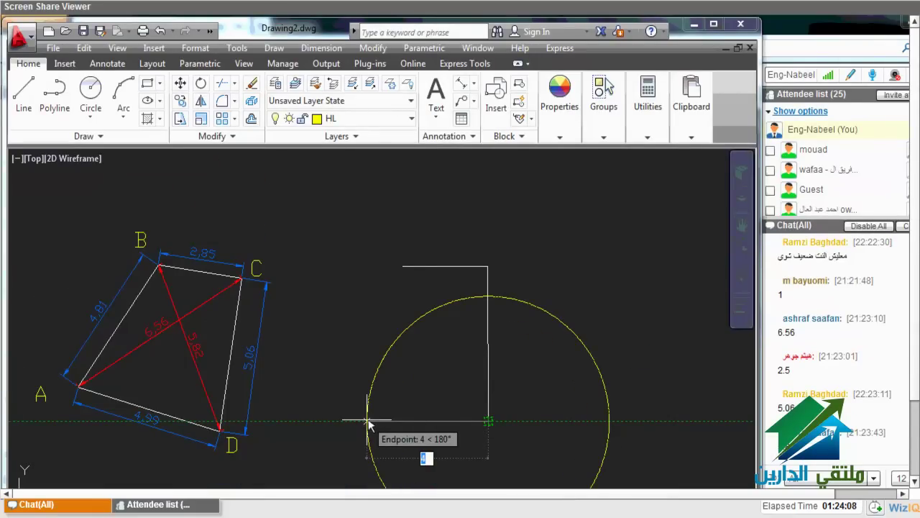
text(4.99)
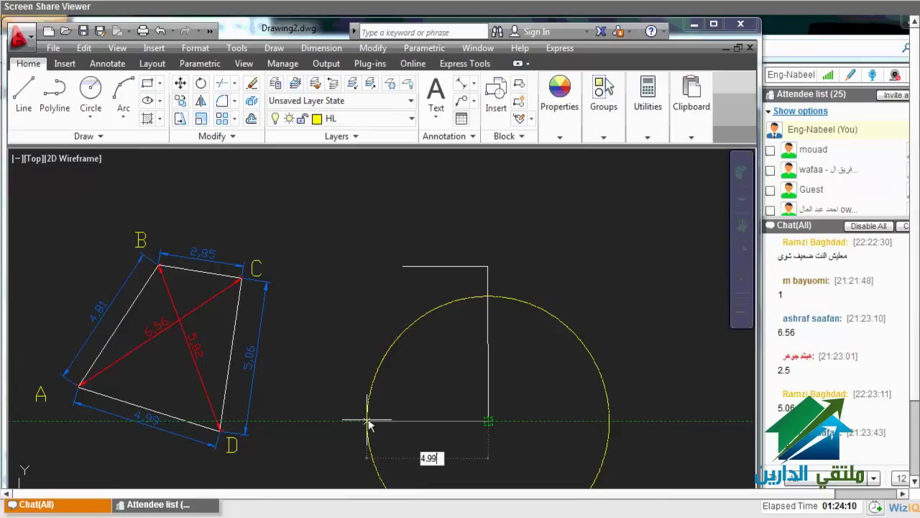
key(Return)
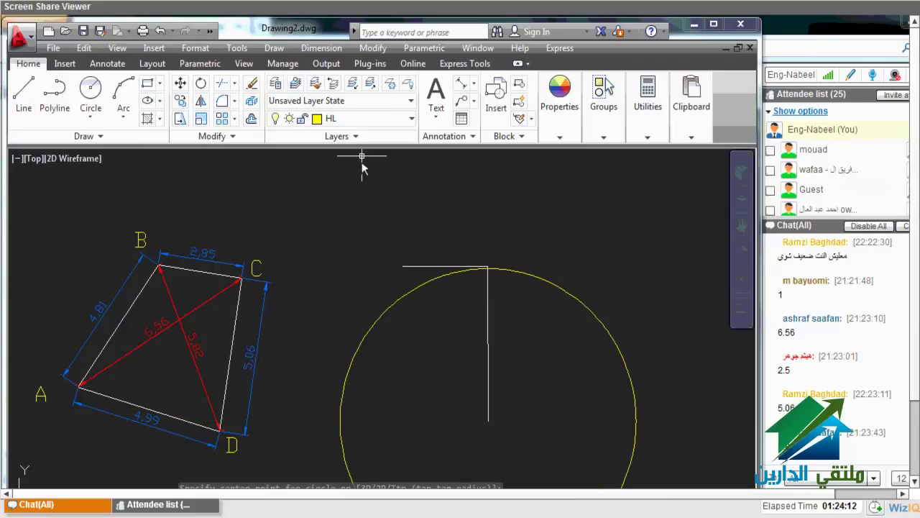
On layer CL, draw a radius-6.56 circle centred on the vertical line's top end
click(359, 118)
click(359, 151)
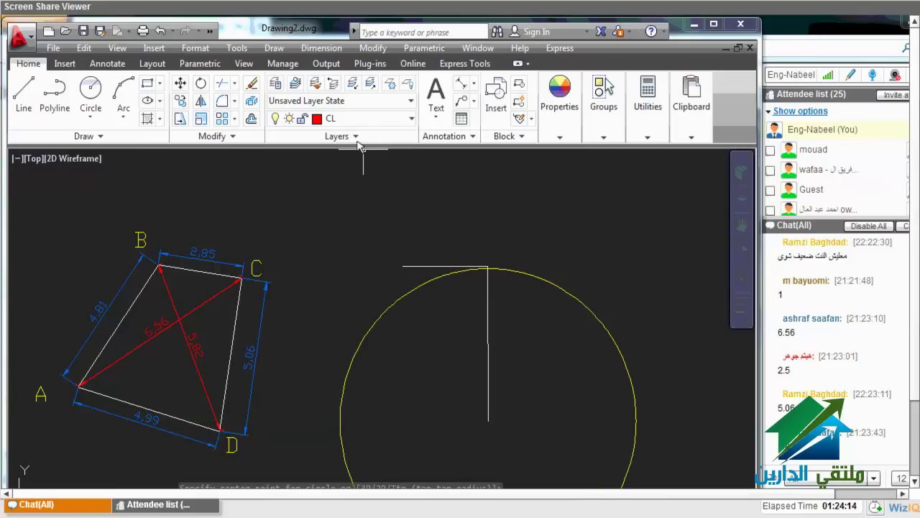
click(100, 93)
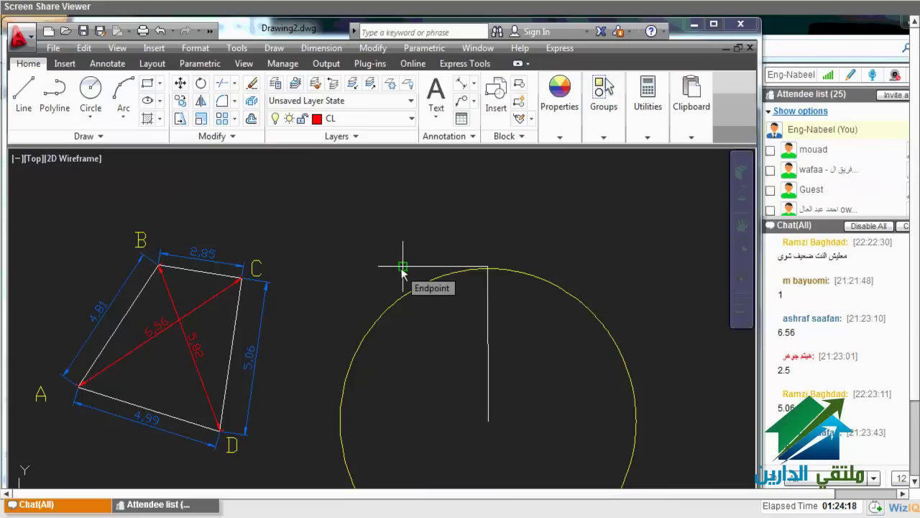
click(488, 266)
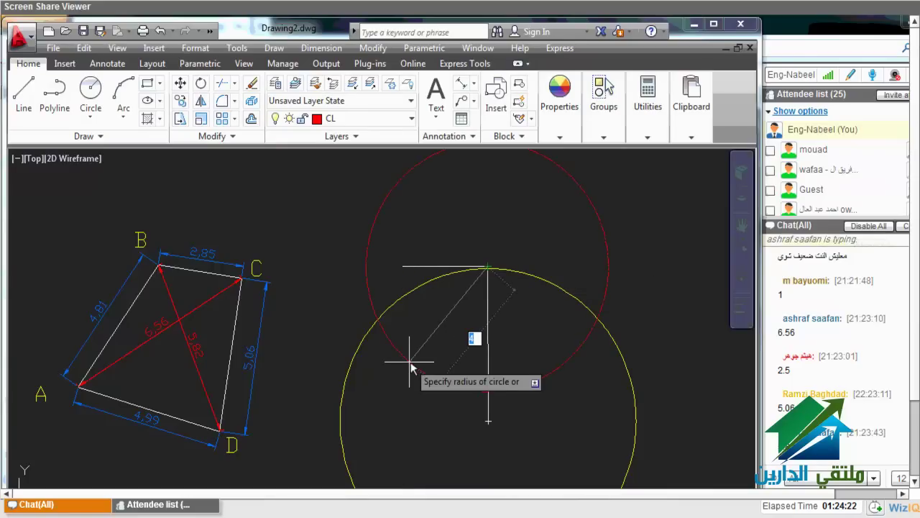
text(6.56)
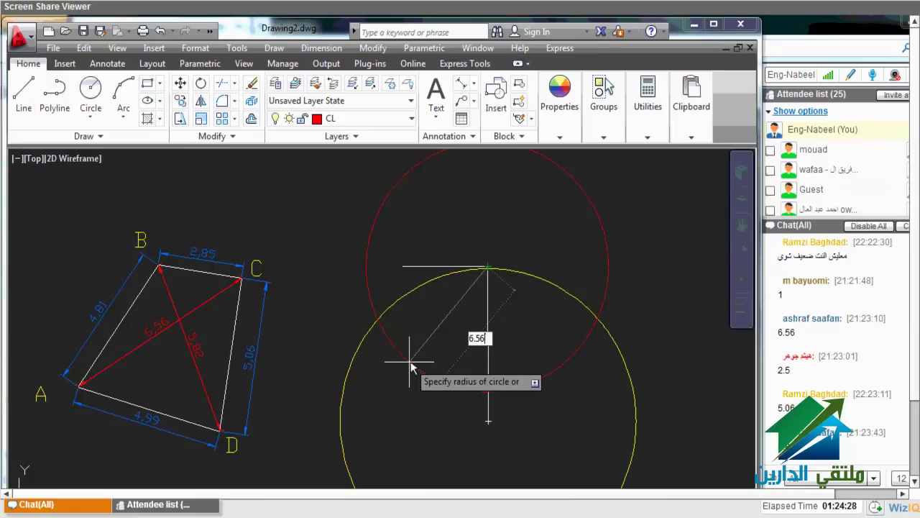
key(Return)
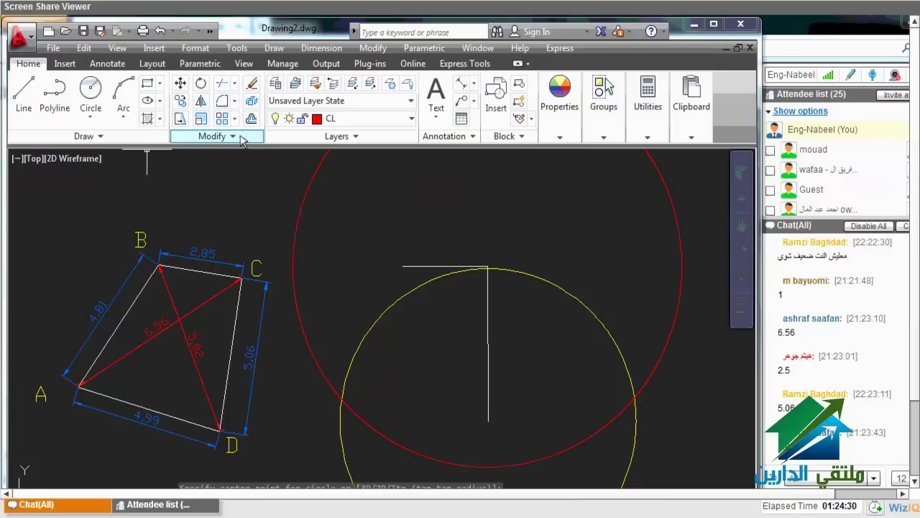
click(341, 120)
On layer PL, draw a line from the vertical line's lower end to the circles' intersection
click(335, 278)
click(24, 92)
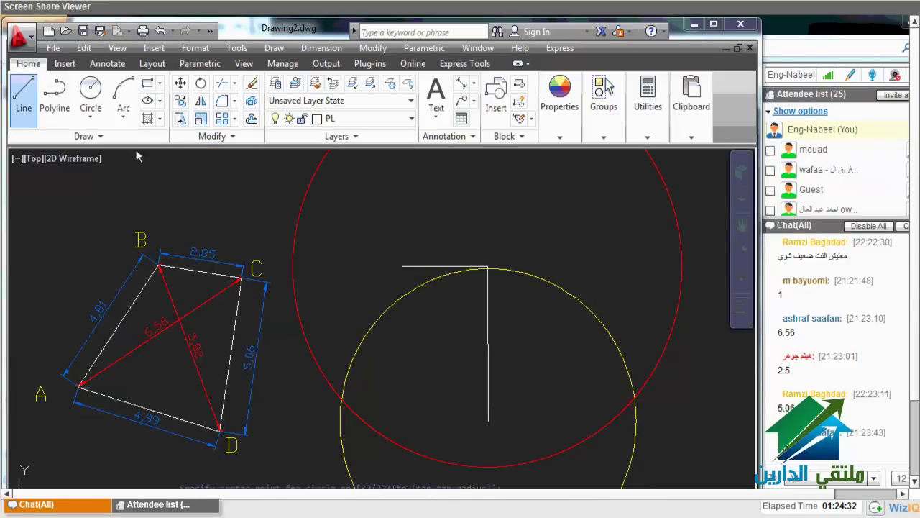
click(476, 418)
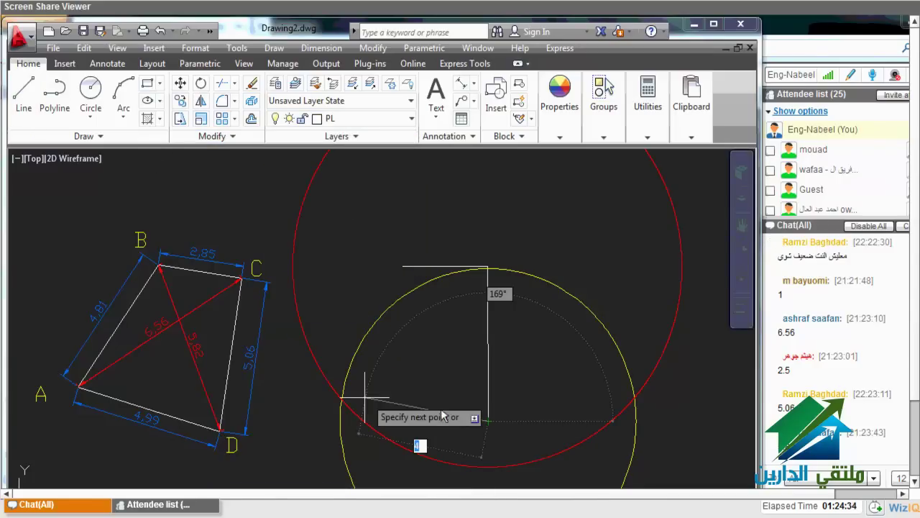
right_click(345, 403)
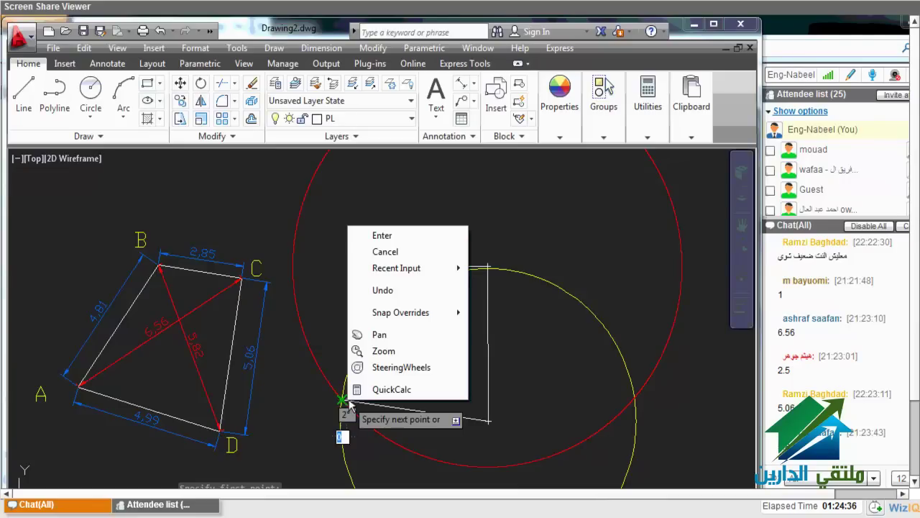
click(363, 235)
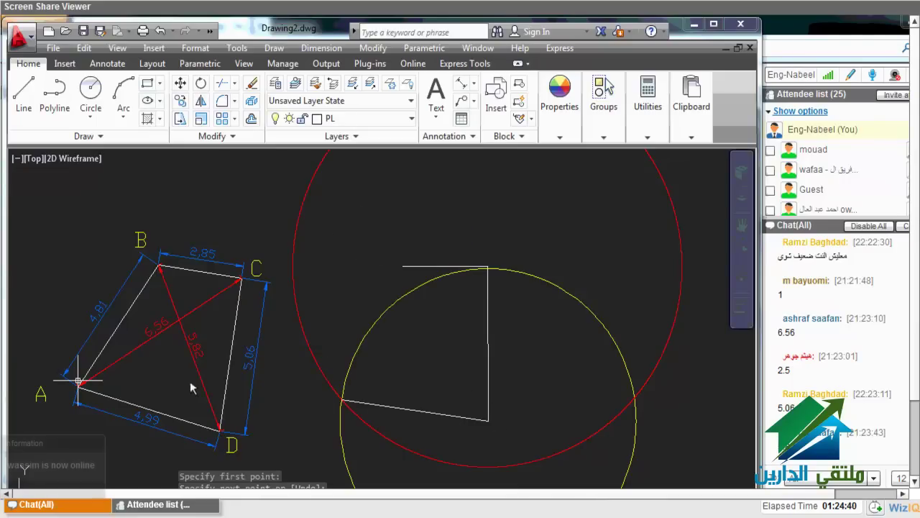
Copy the labels C, A and D onto the new figure's corners
click(244, 272)
text(Co)
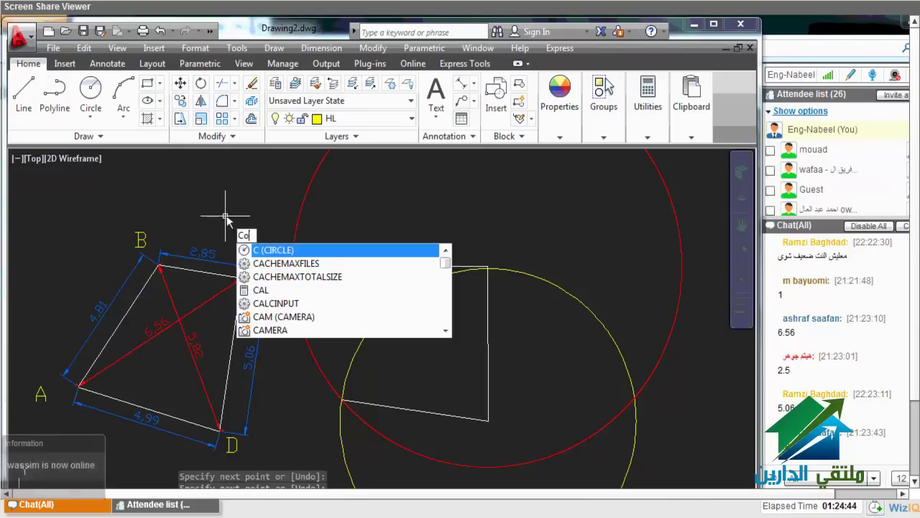
key(Return)
click(183, 193)
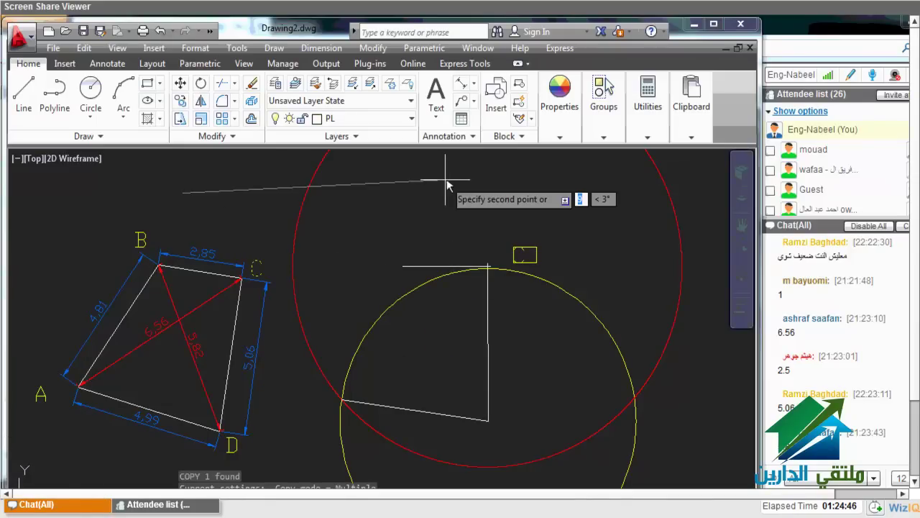
click(448, 185)
key(Escape)
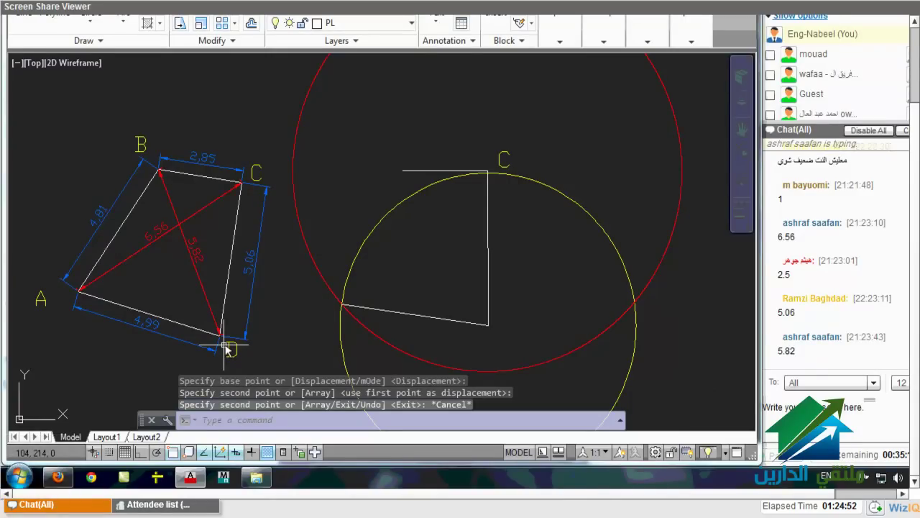
click(230, 349)
click(41, 298)
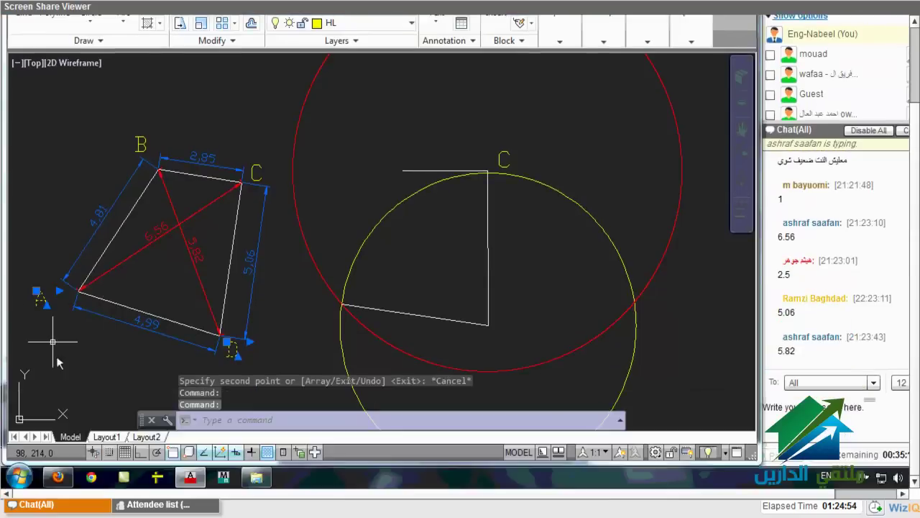
click(494, 248)
Delete both construction circles
click(612, 289)
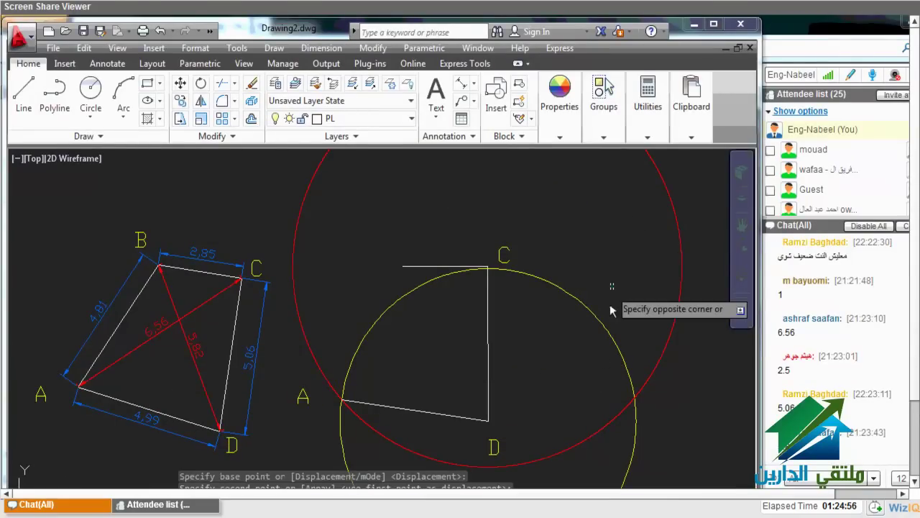
click(565, 337)
key(Delete)
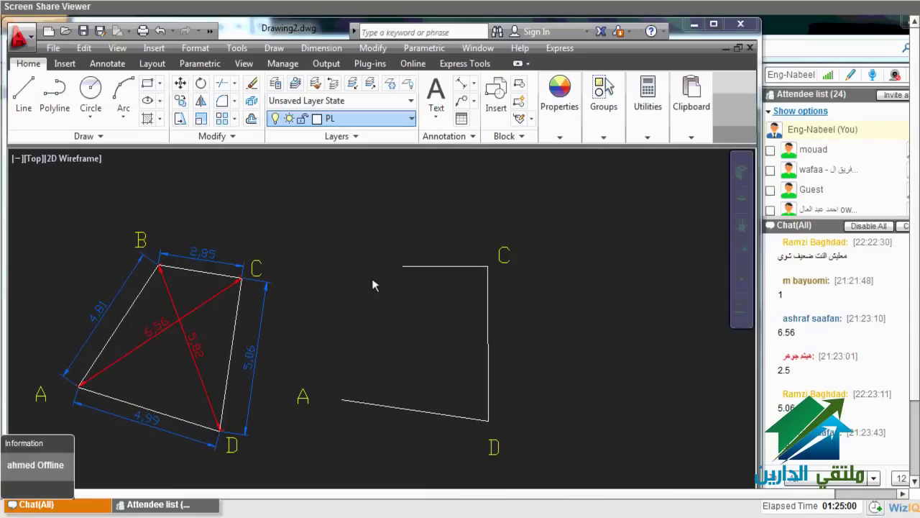
On layer HL, draw a radius-4.8 circle centred on the new corner A
click(347, 120)
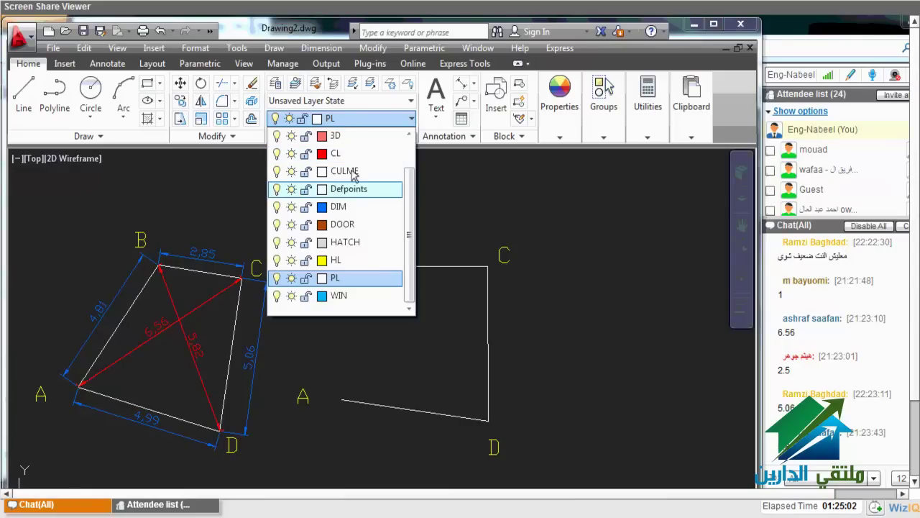
click(354, 258)
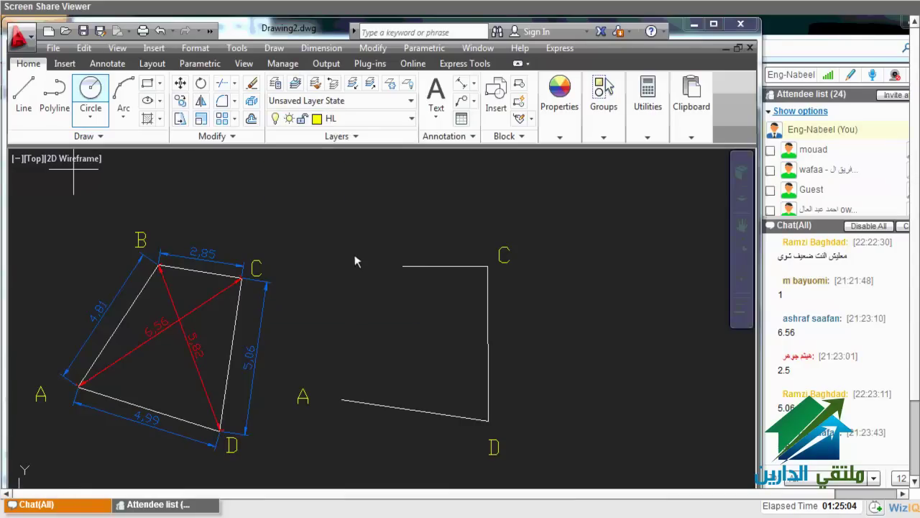
click(92, 95)
click(342, 399)
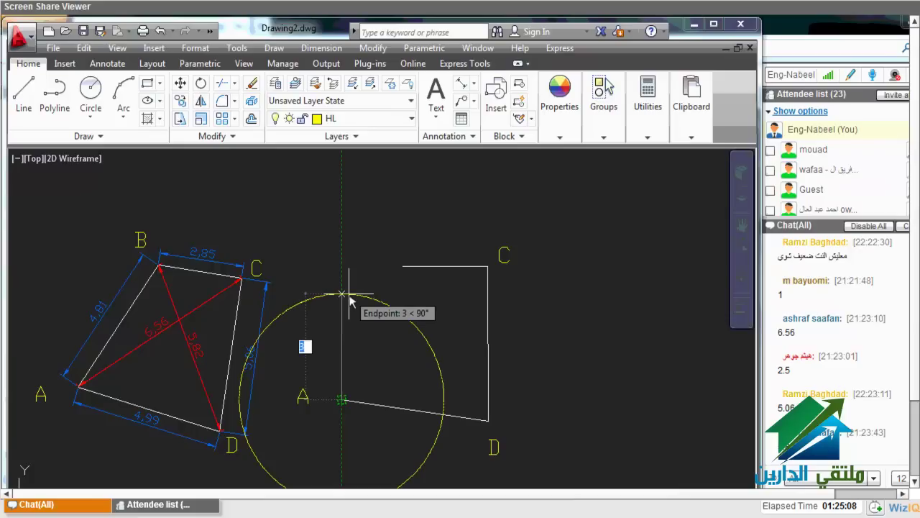
text(4.8)
key(Return)
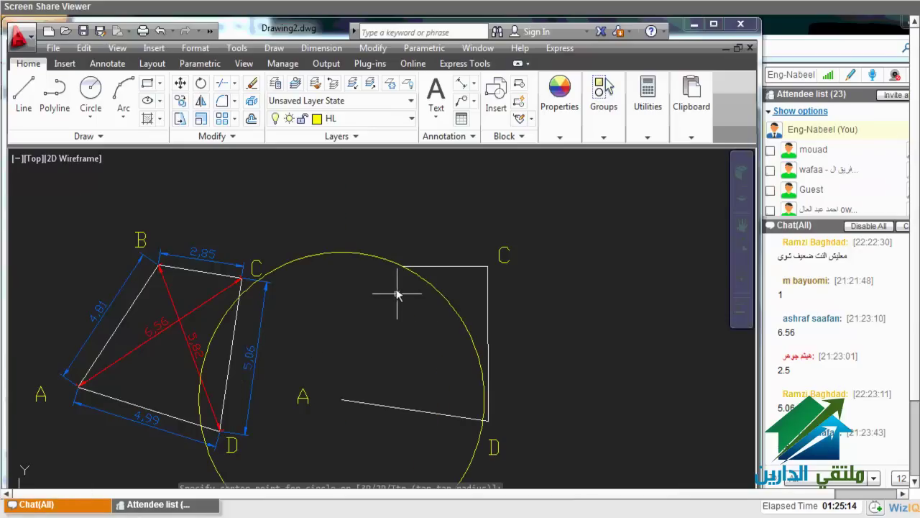
On layer CL, draw a radius-5.82 circle centred on corner D
click(89, 107)
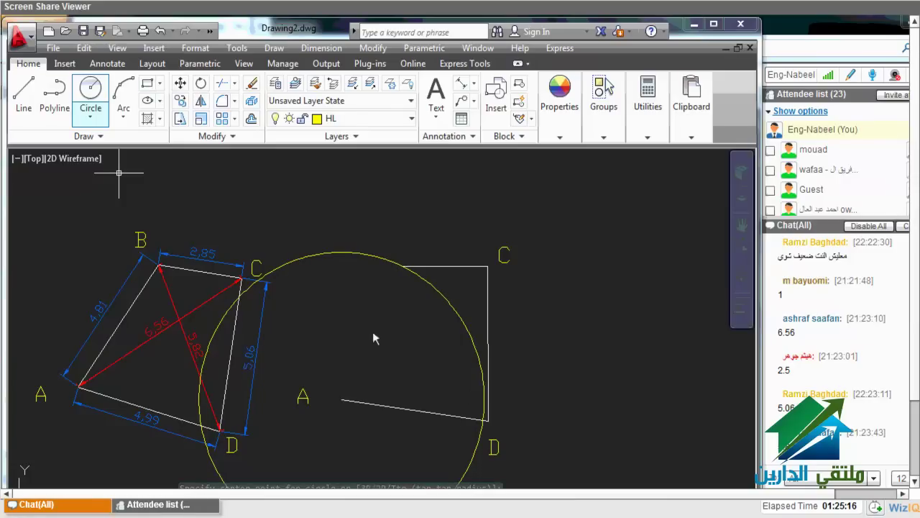
click(330, 117)
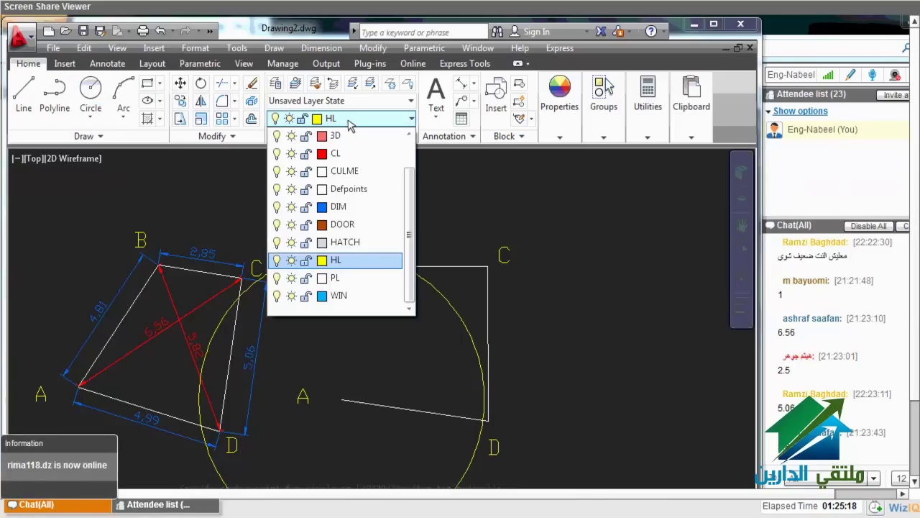
click(362, 153)
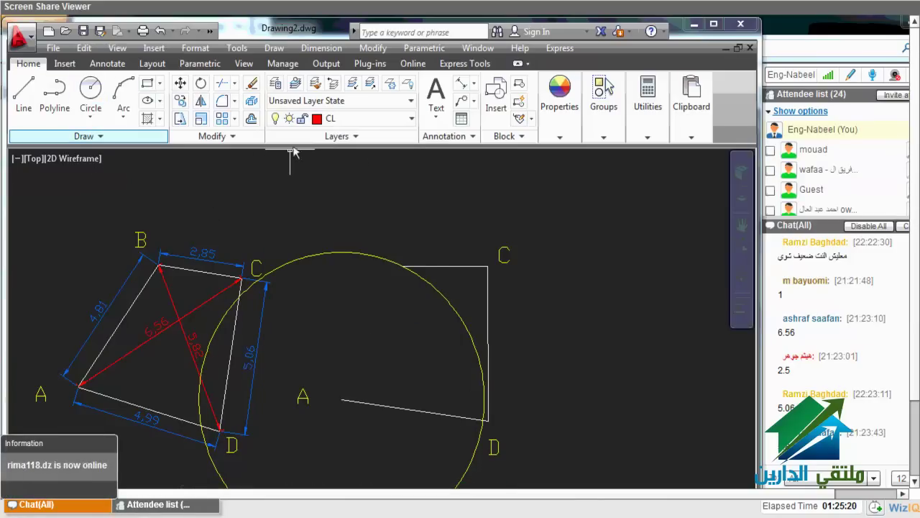
click(93, 90)
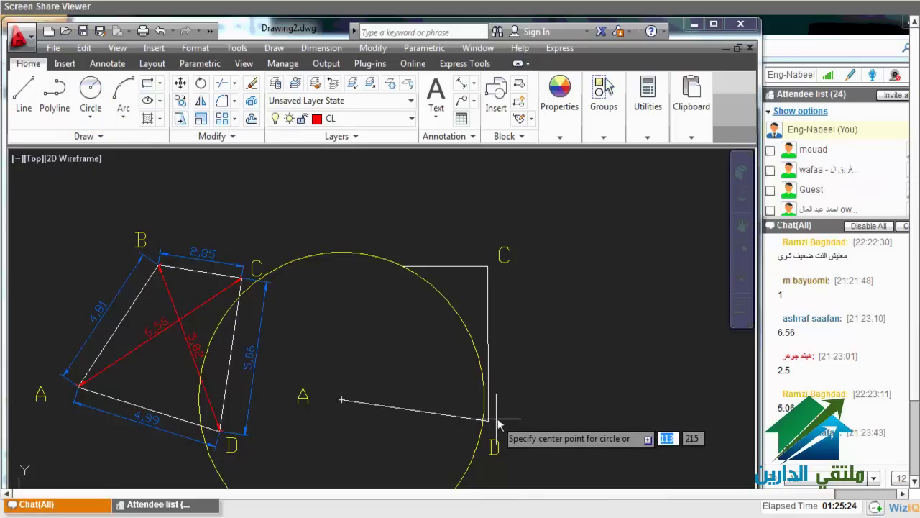
click(496, 418)
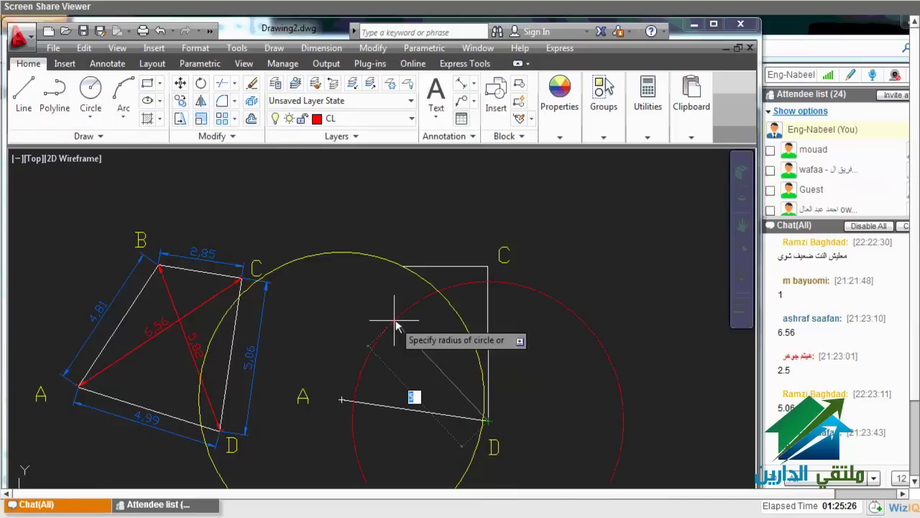
text(5.82)
key(Return)
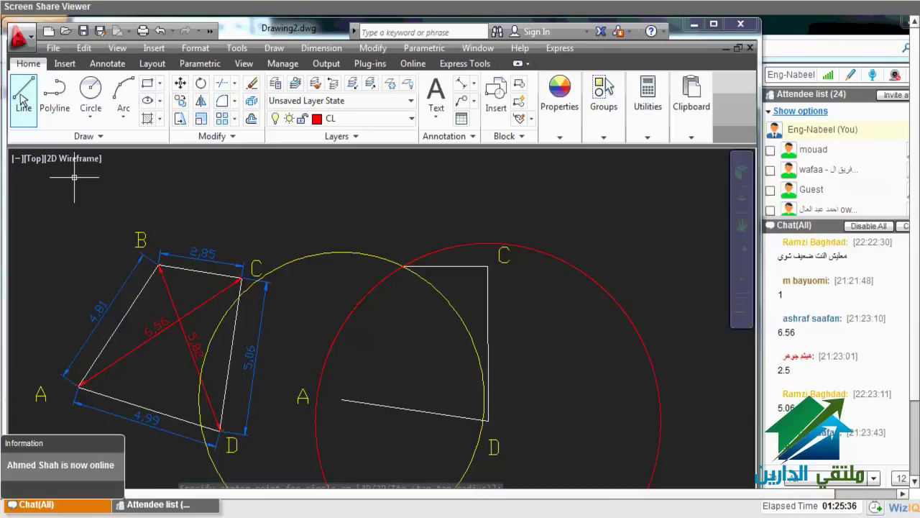
On layer PL, draw a line from corner A to the intersection of the two circles
click(362, 118)
click(329, 277)
click(24, 94)
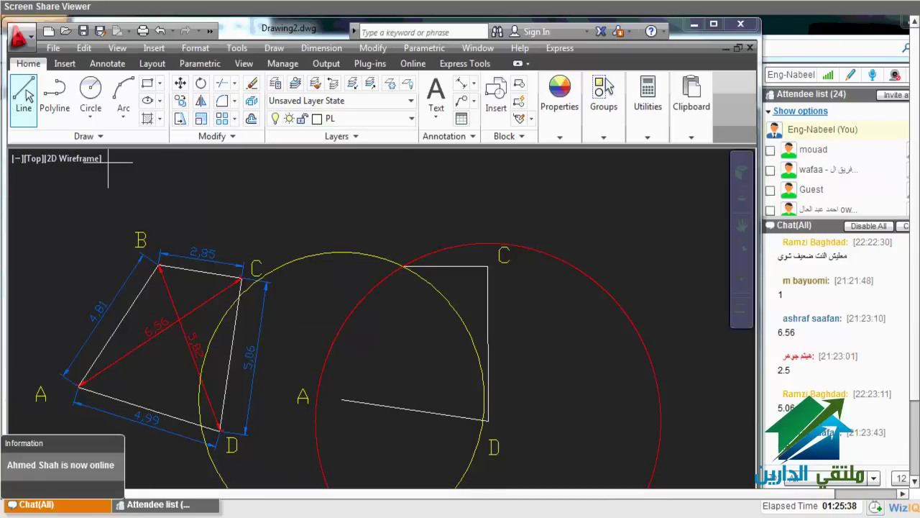
click(342, 398)
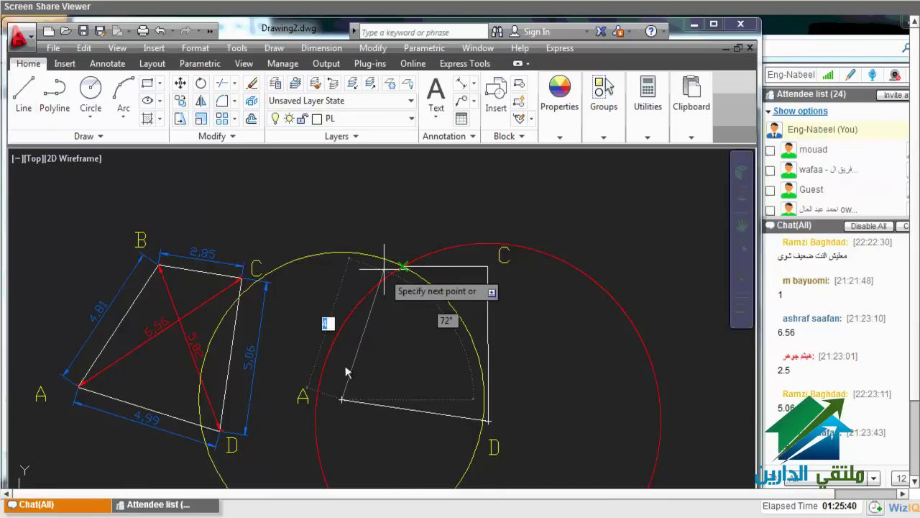
scroll(389, 276, up, 2)
scroll(450, 273, up, 2)
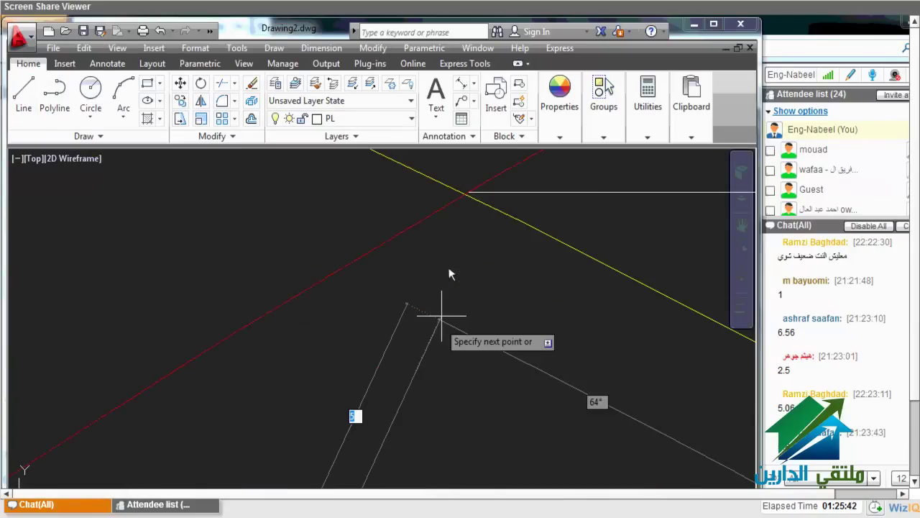
scroll(441, 315, up, 1)
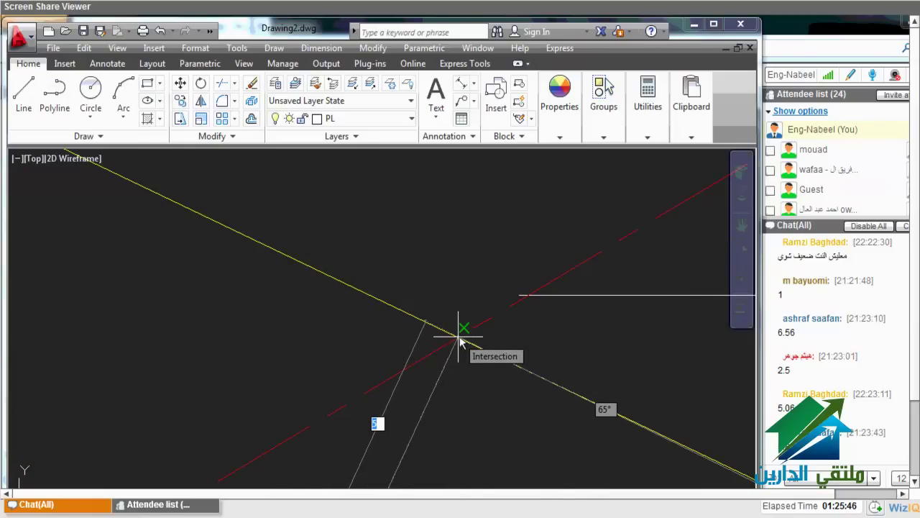
click(460, 341)
right_click(460, 342)
click(480, 347)
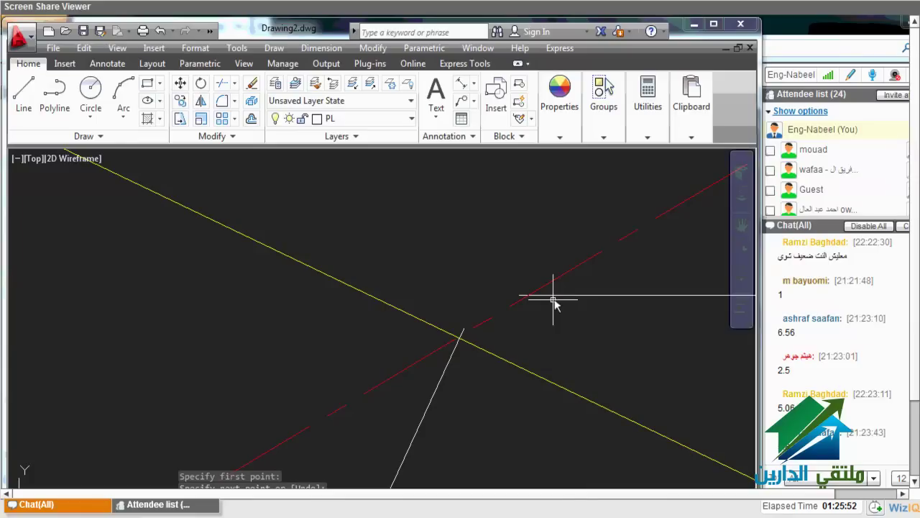
Grip-stretch the top edge's end onto the circles' intersection
click(318, 308)
scroll(318, 309, up, 5)
scroll(451, 326, down, 1)
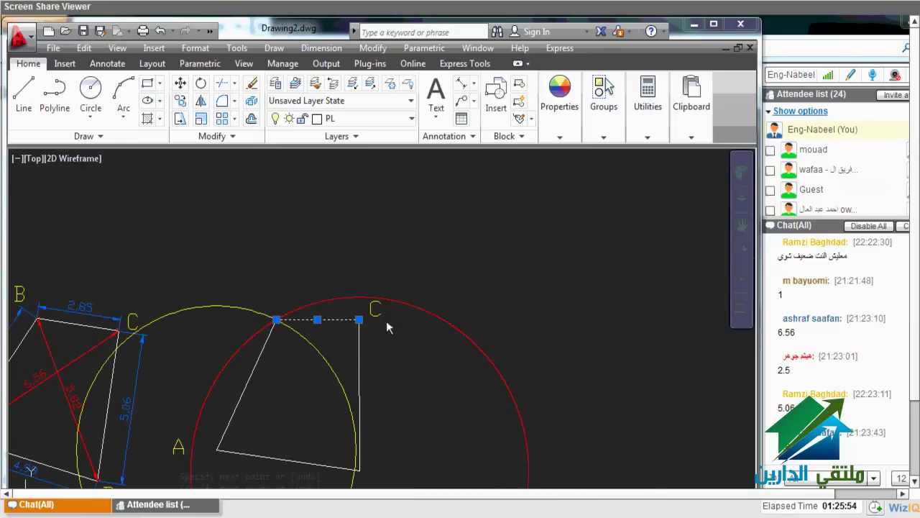
scroll(421, 319, down, 1)
scroll(420, 317, up, 5)
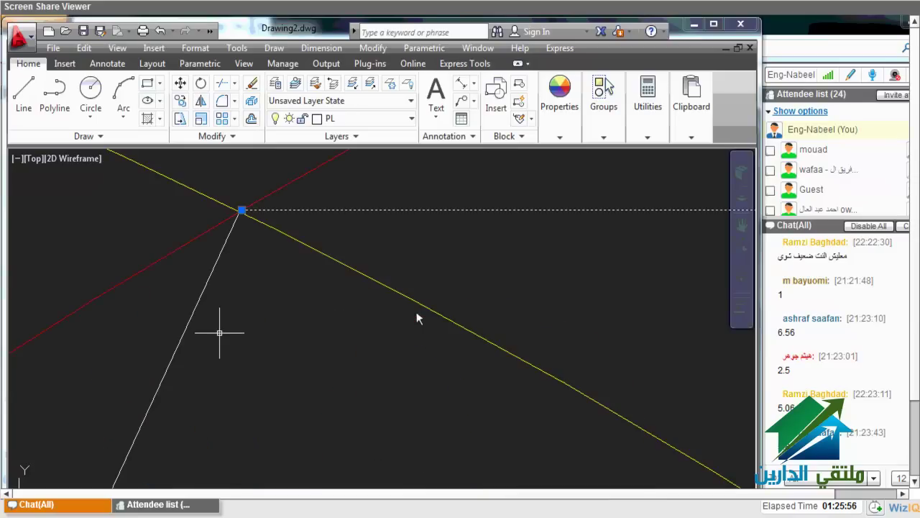
middle_drag(219, 332, 510, 251)
scroll(509, 251, up, 2)
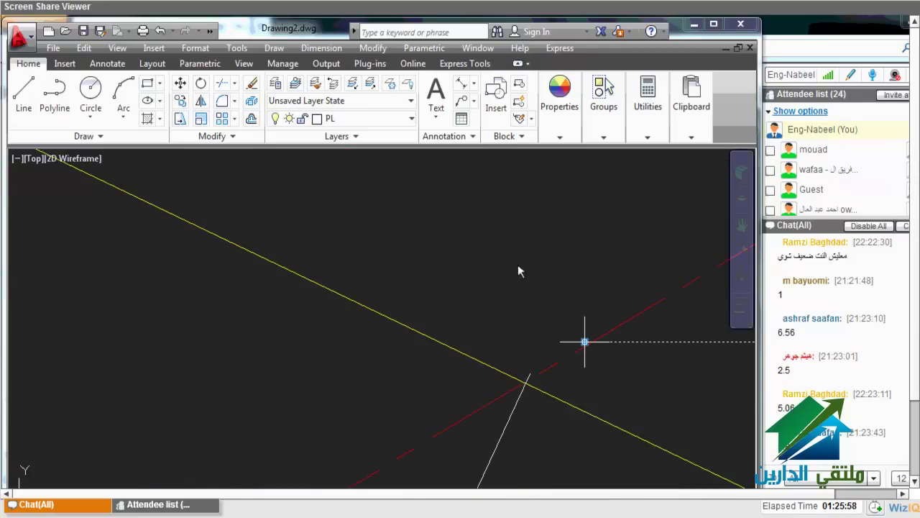
click(583, 342)
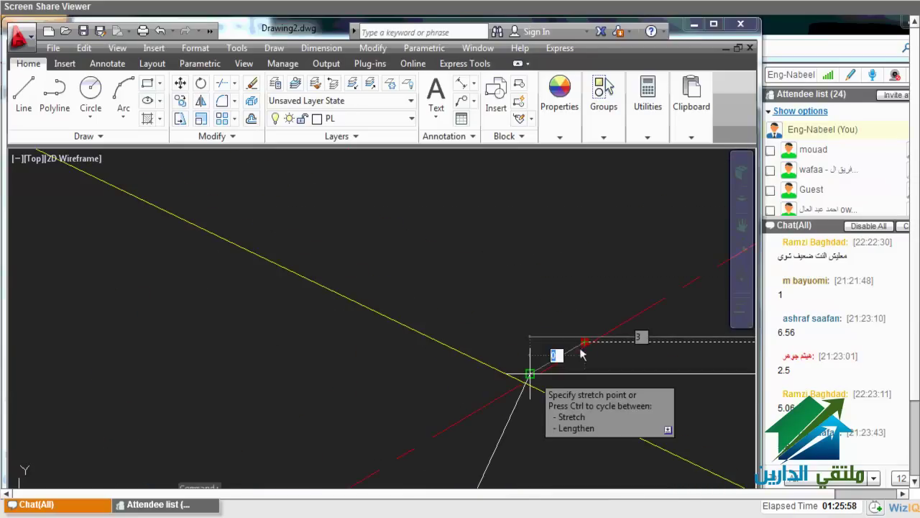
click(530, 375)
scroll(370, 308, down, 5)
key(Escape)
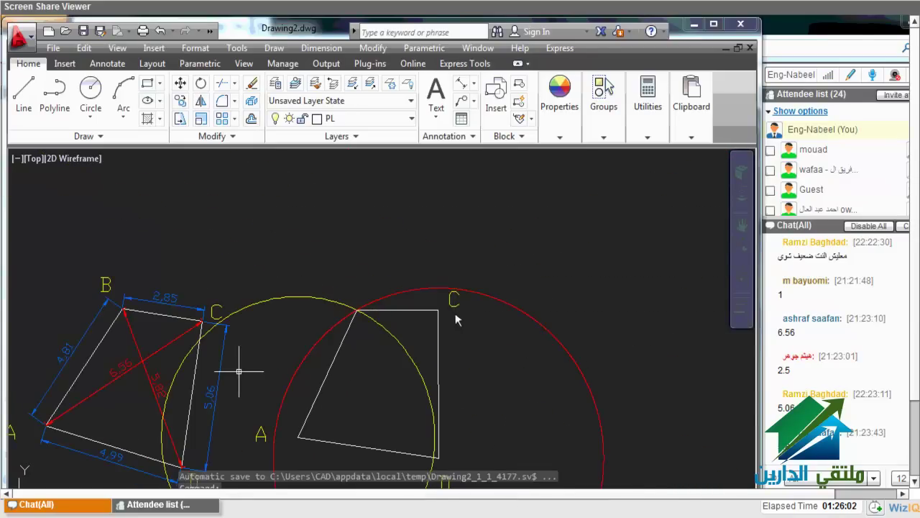
Delete the red and yellow construction circles
middle_drag(197, 390, 240, 376)
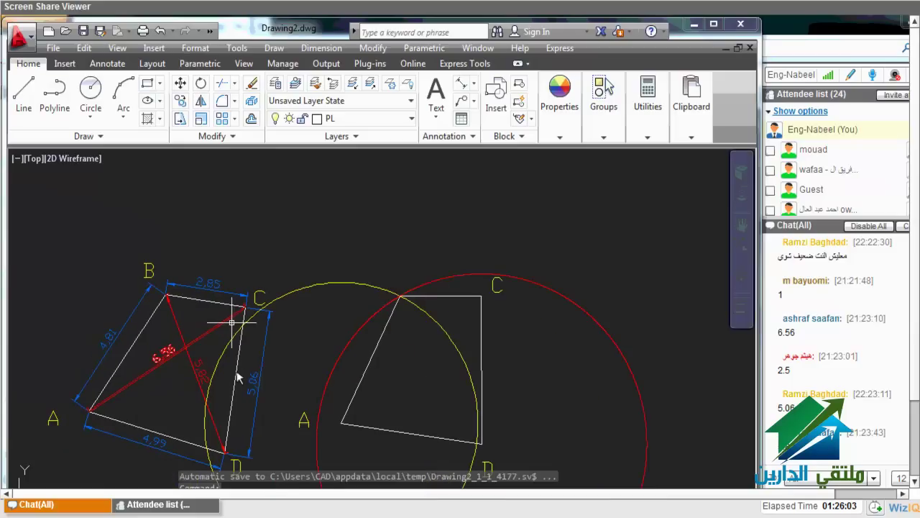
click(382, 313)
click(372, 290)
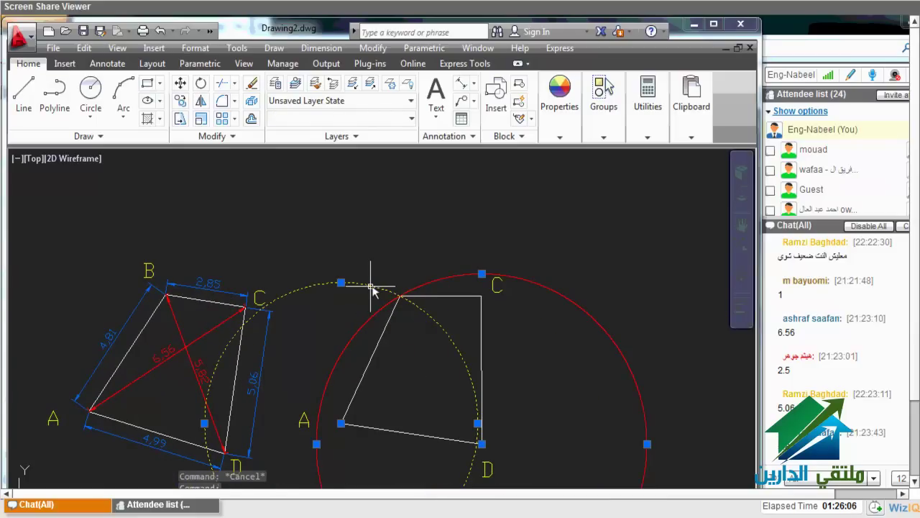
key(Delete)
middle_drag(359, 320, 351, 307)
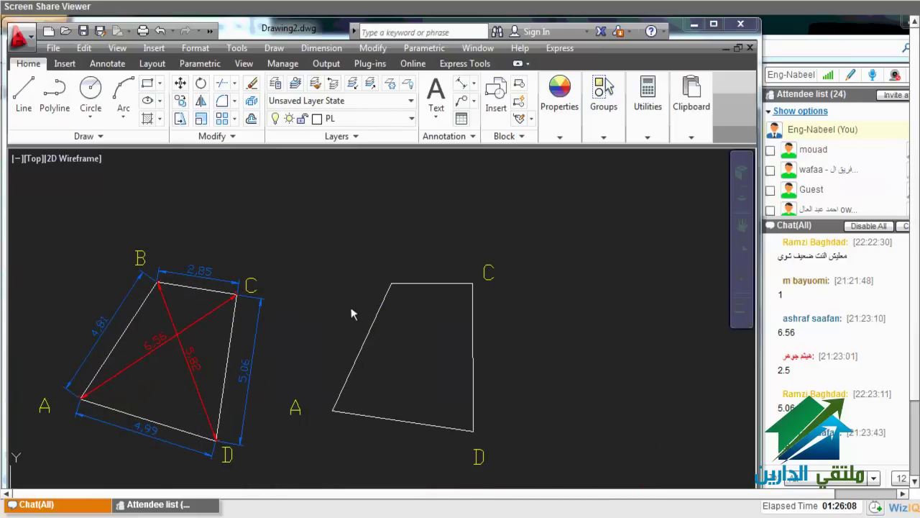
scroll(338, 353, up, 2)
Copy label B from the left figure to the new figure's corner
scroll(334, 341, down, 2)
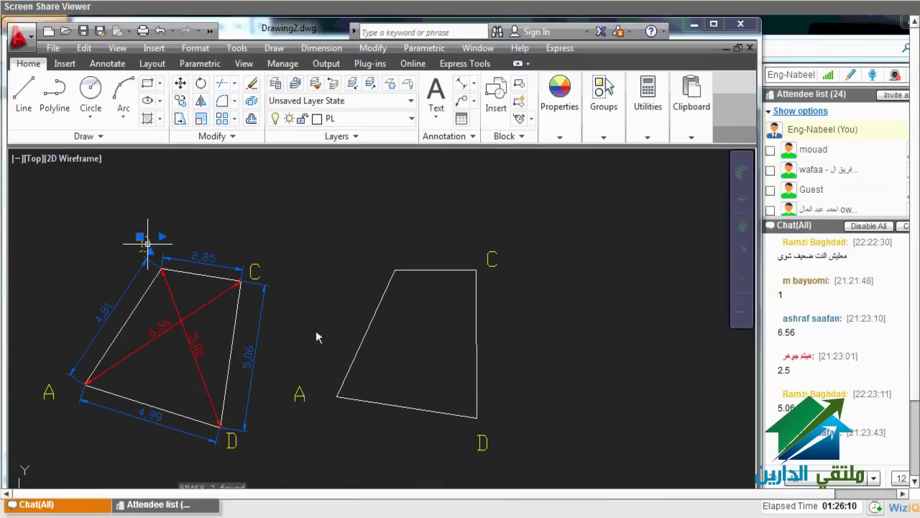
click(146, 244)
text(c)
key(Return)
click(159, 209)
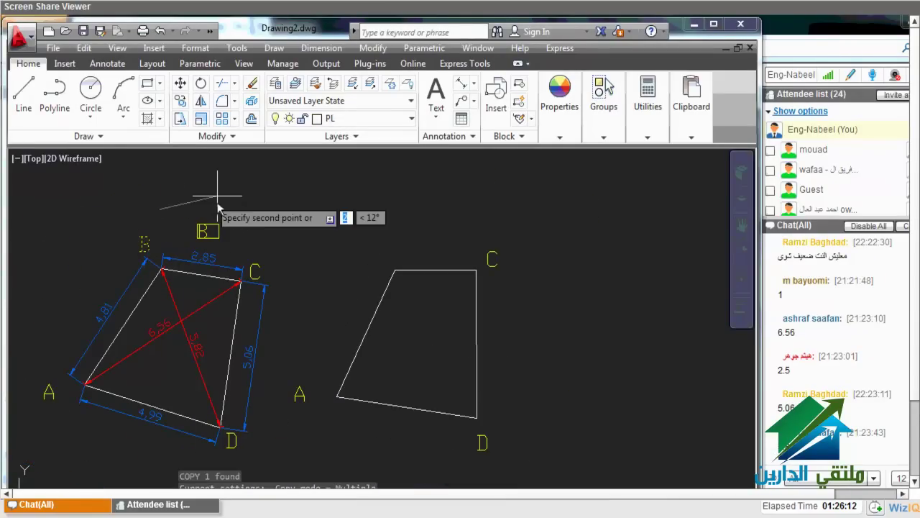
click(379, 208)
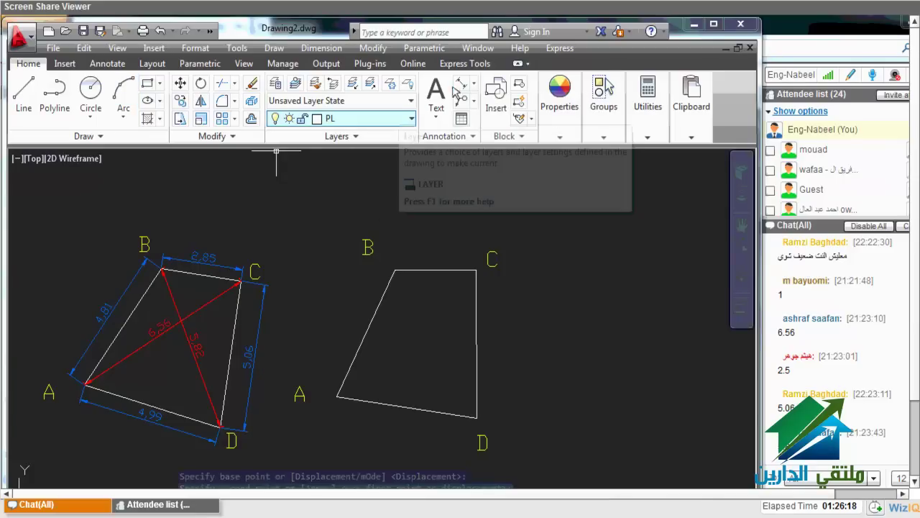
On layer DIM, add aligned dimensions to edge BC on both figures and the 4.81 side AB
key(Escape)
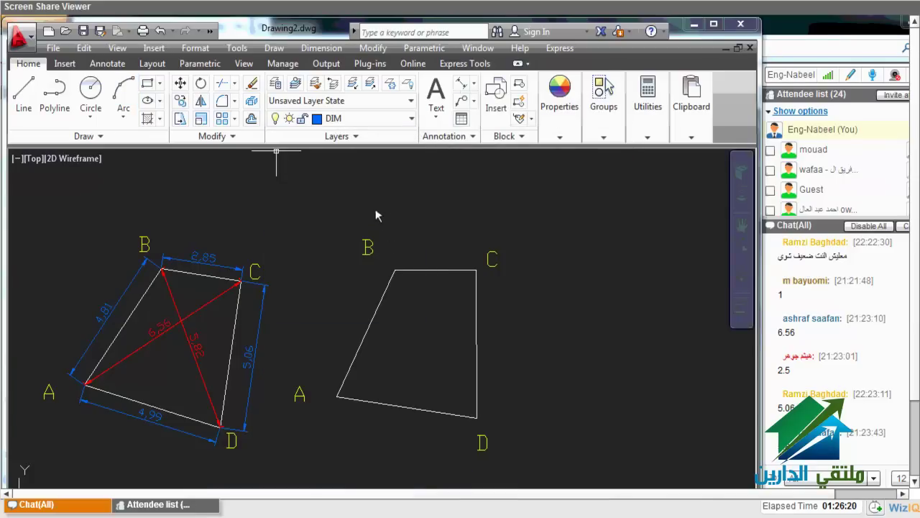
key(Return)
click(441, 270)
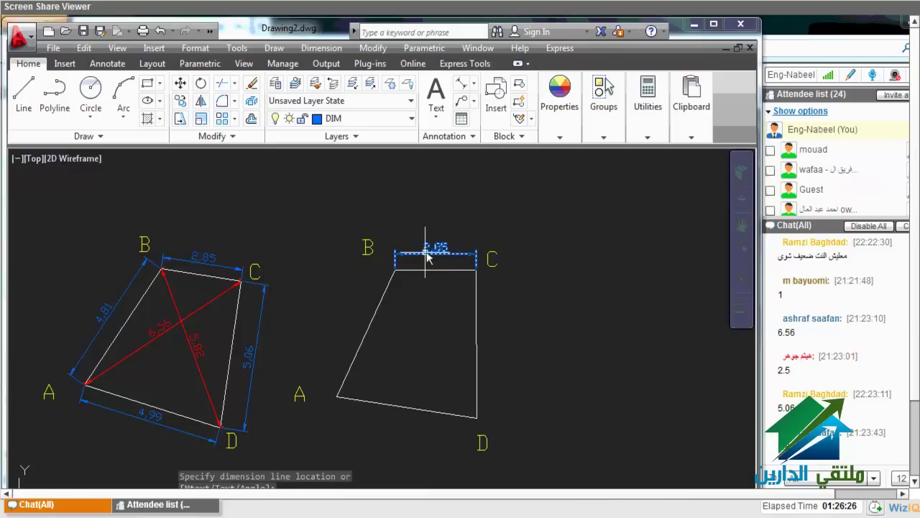
click(444, 251)
key(Return)
key(Return)
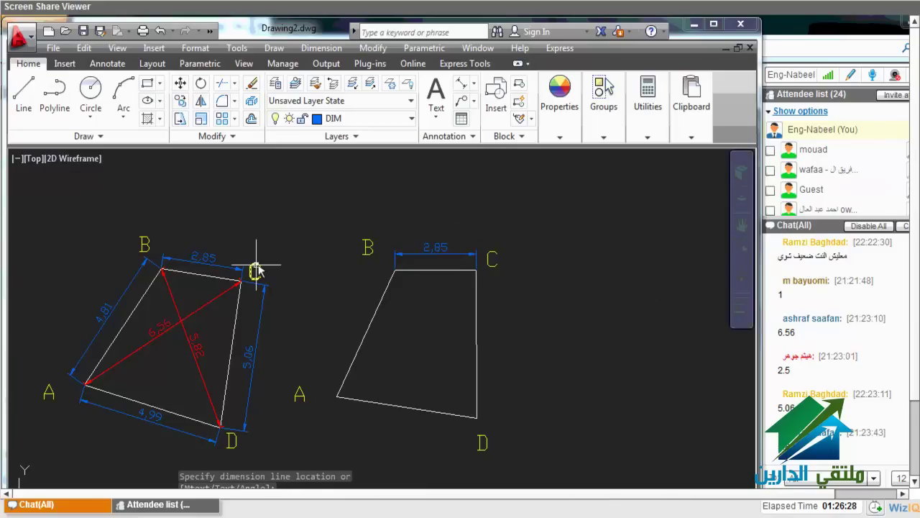
click(244, 277)
click(205, 260)
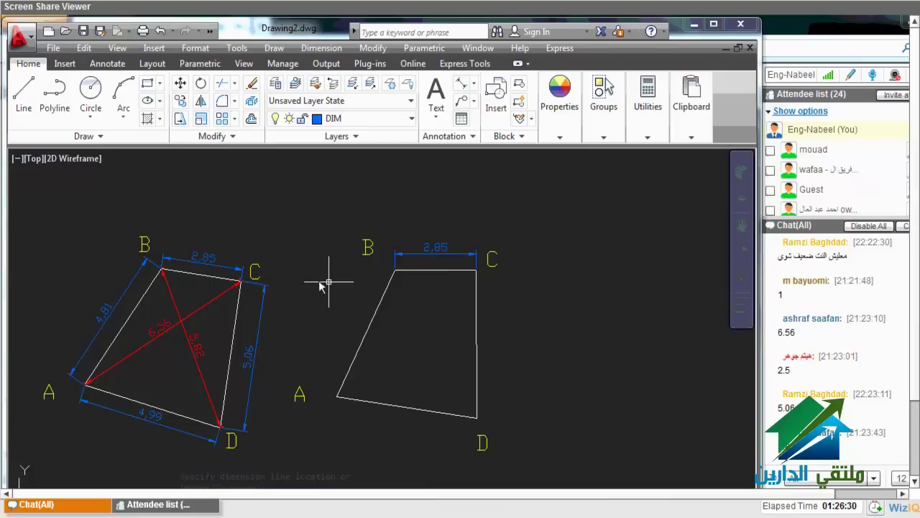
key(Return)
key(Return)
click(375, 316)
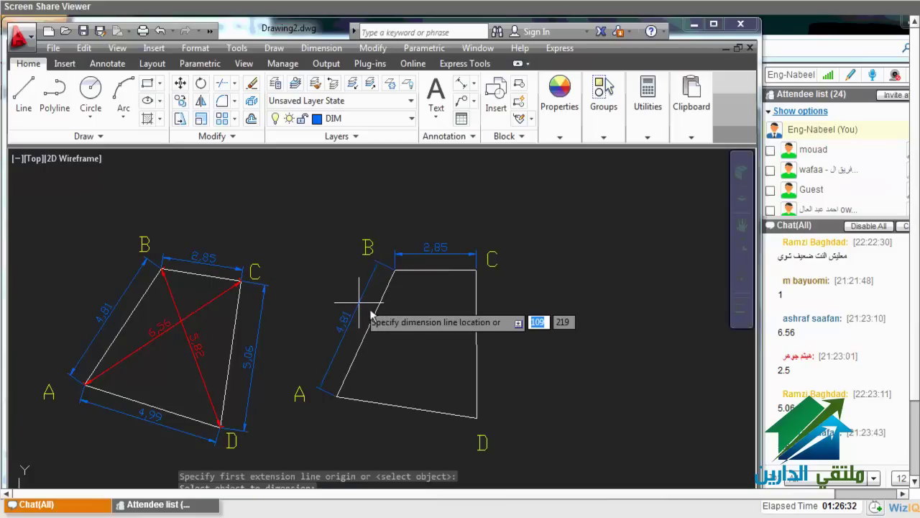
click(361, 305)
click(99, 320)
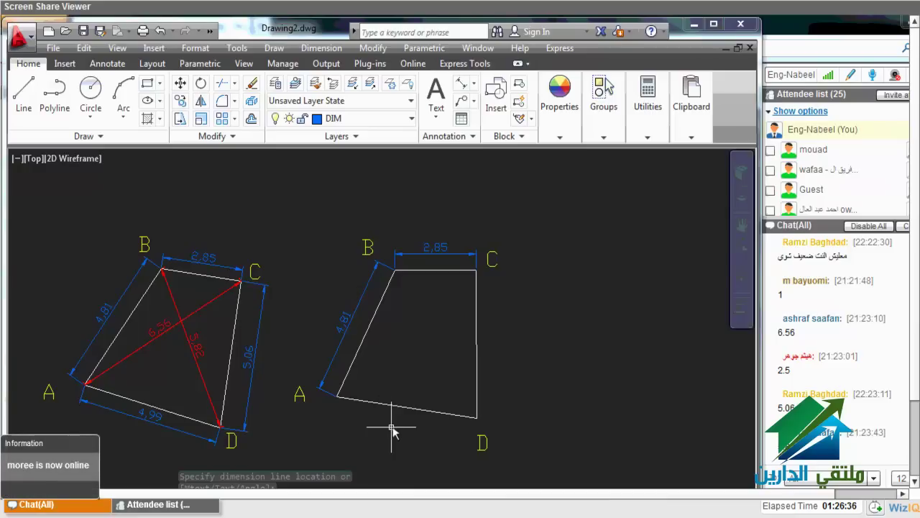
Dimension the bottom edge 4.99 and edge CD 5.06, then make CL current
scroll(269, 349, up, 2)
scroll(269, 350, down, 2)
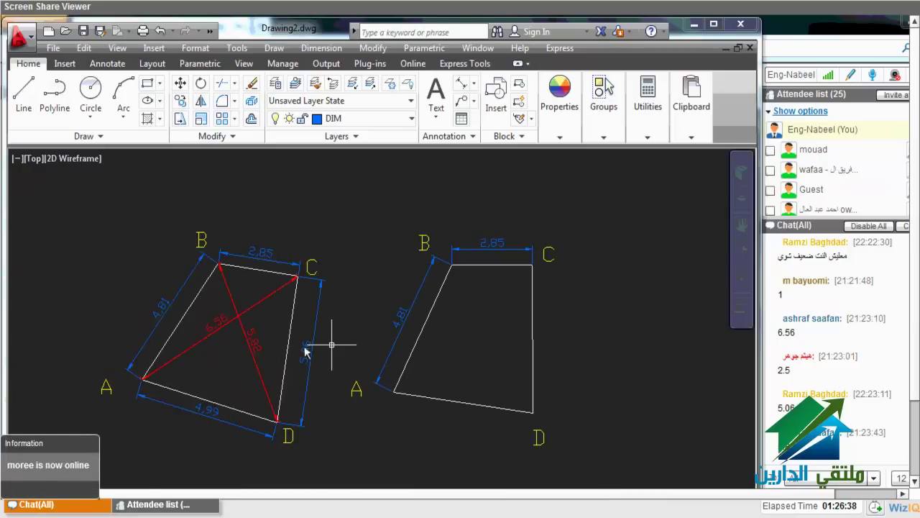
scroll(333, 347, up, 2)
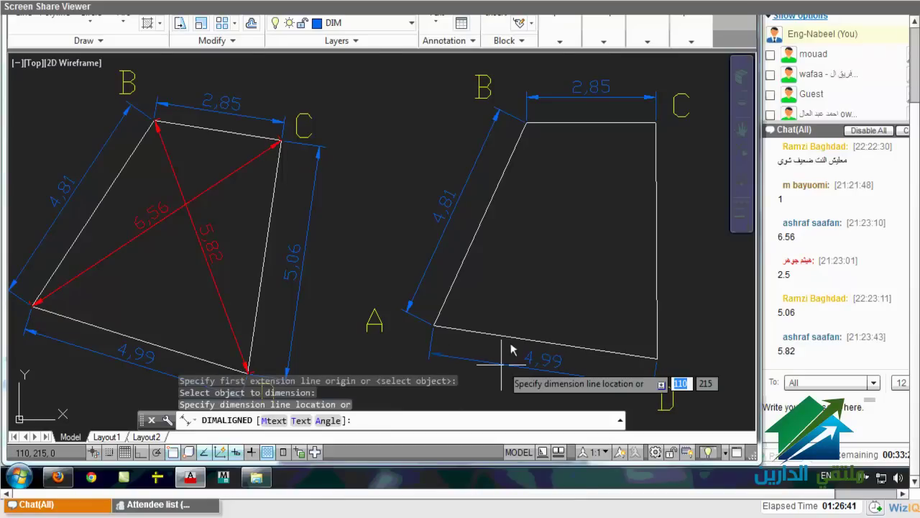
click(463, 364)
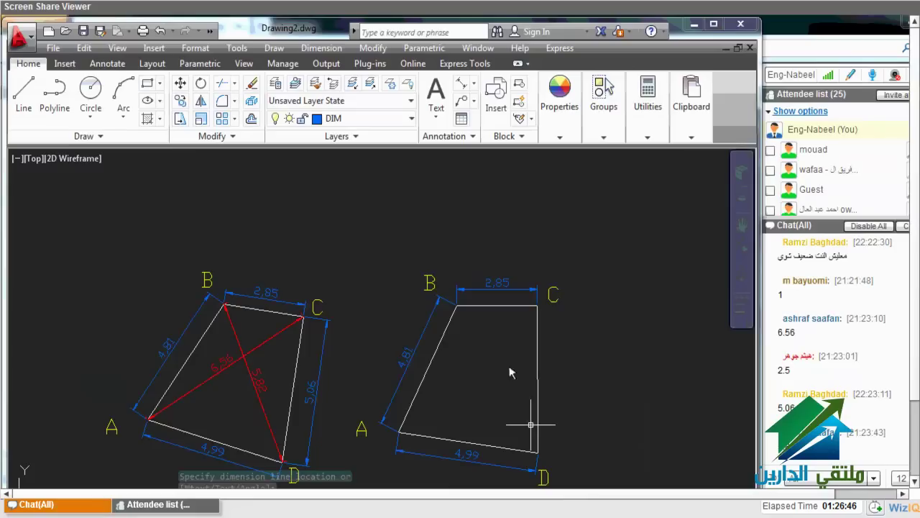
key(Return)
key(Return)
click(537, 430)
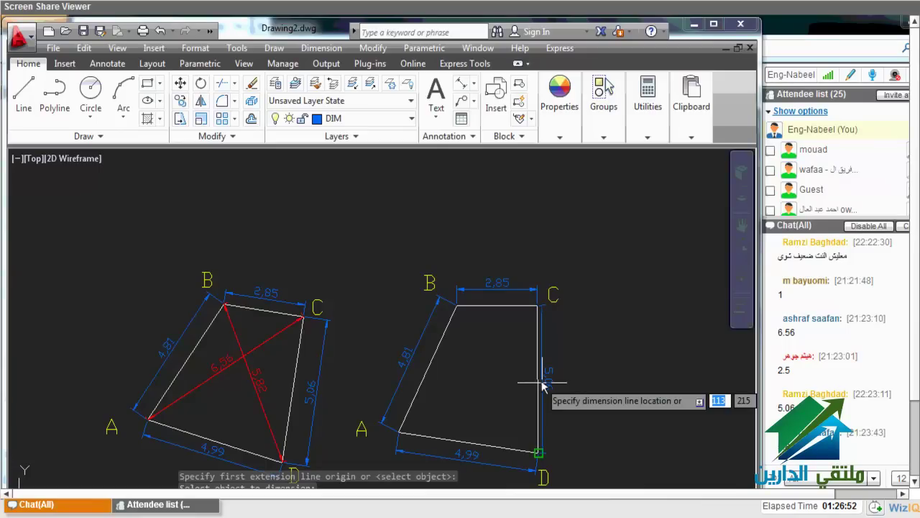
click(560, 391)
click(286, 124)
click(352, 153)
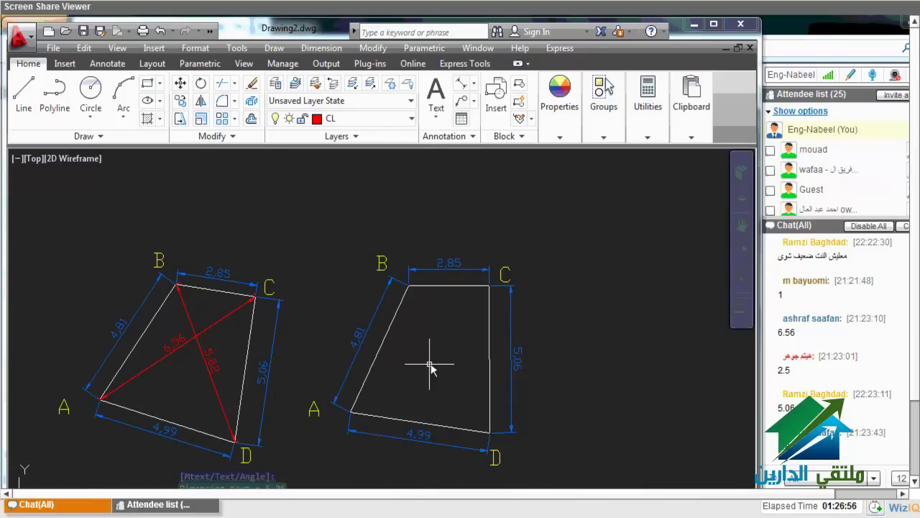
Add a 6.56 aligned dimension along diagonal A–C with DAL
text(da)
key(Return)
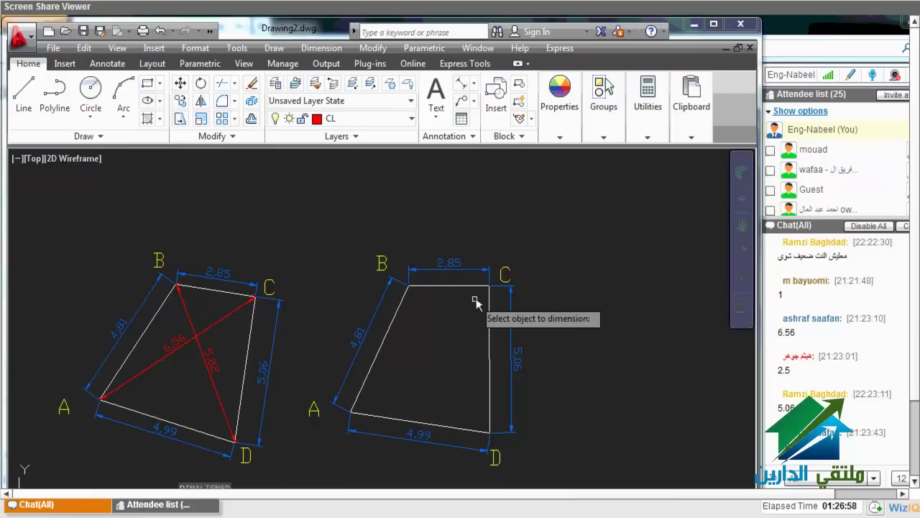
text(dal)
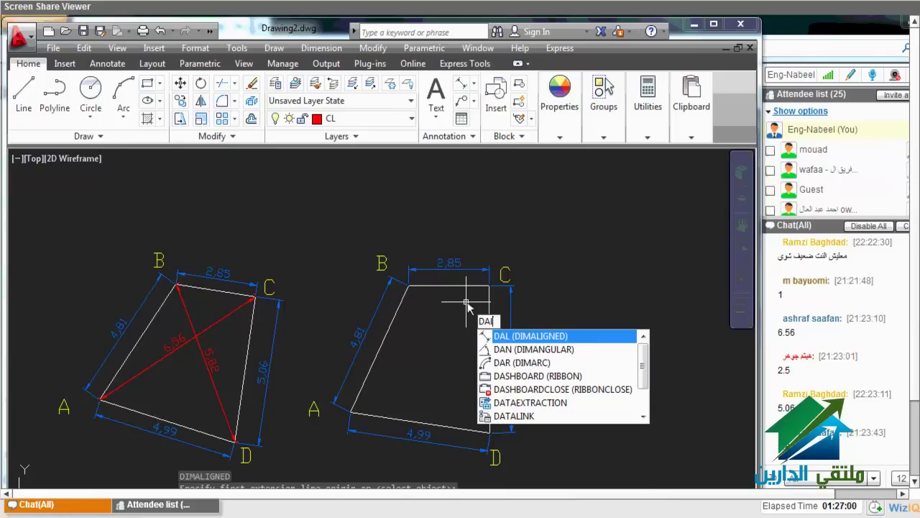
key(Return)
click(488, 286)
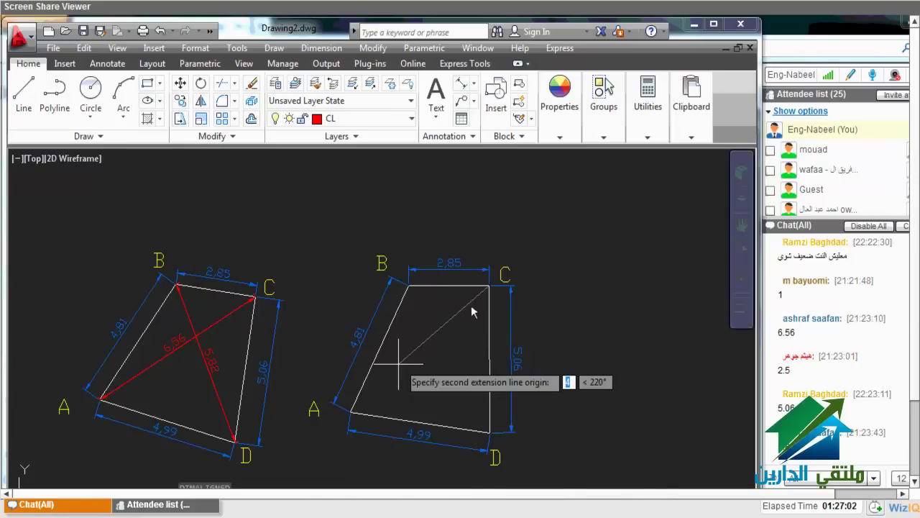
click(351, 411)
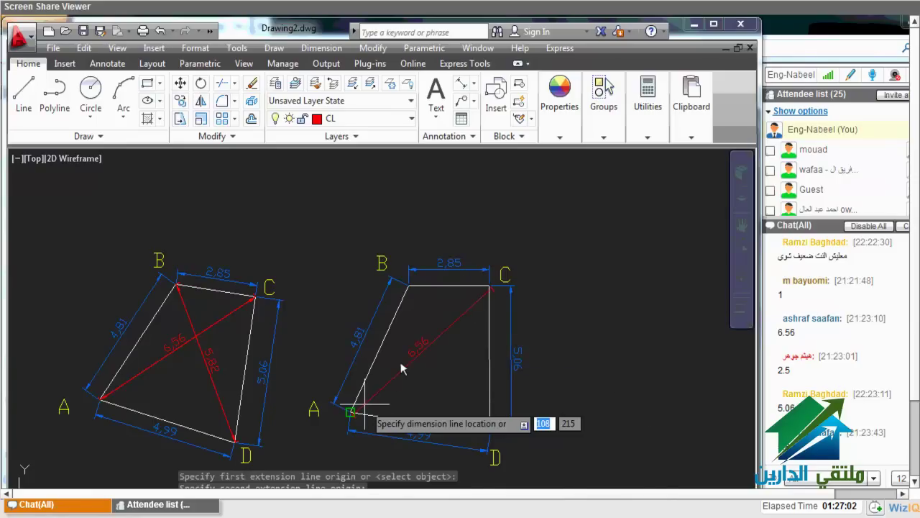
click(365, 408)
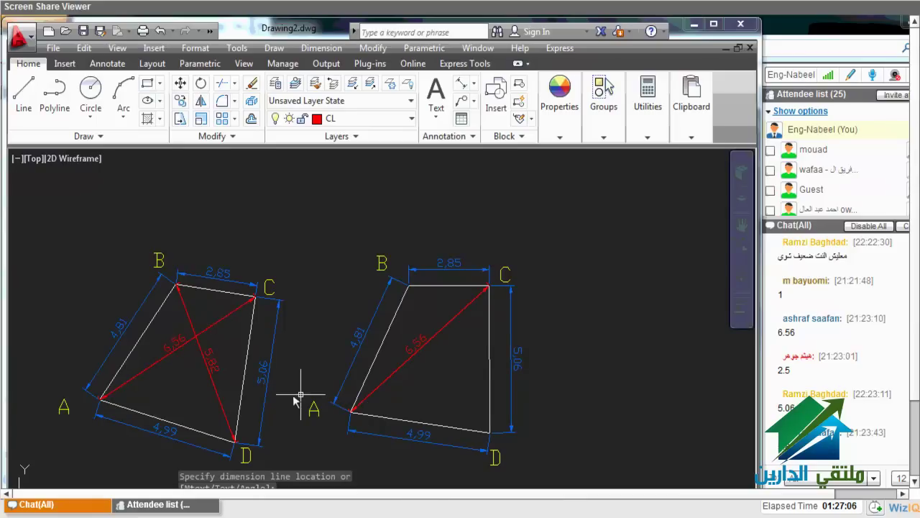
Add a 5.82 aligned dimension along diagonal B–D
key(Return)
click(409, 287)
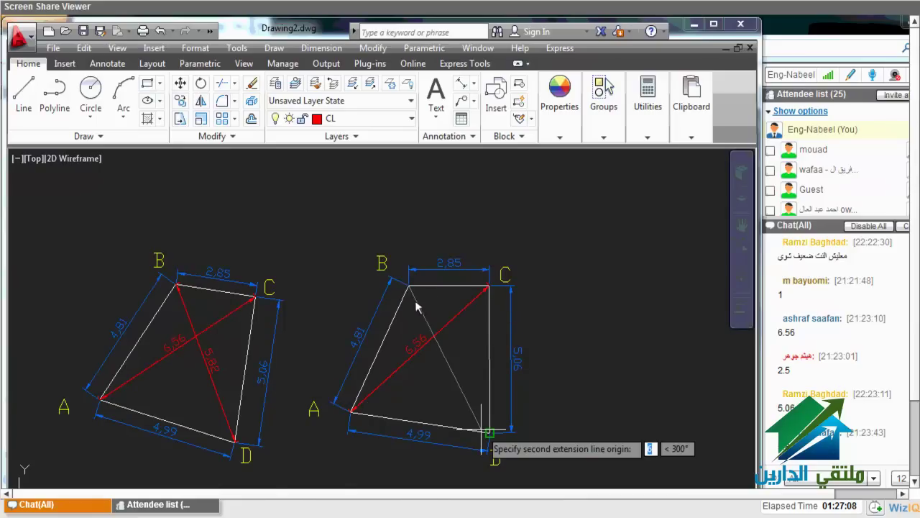
click(485, 430)
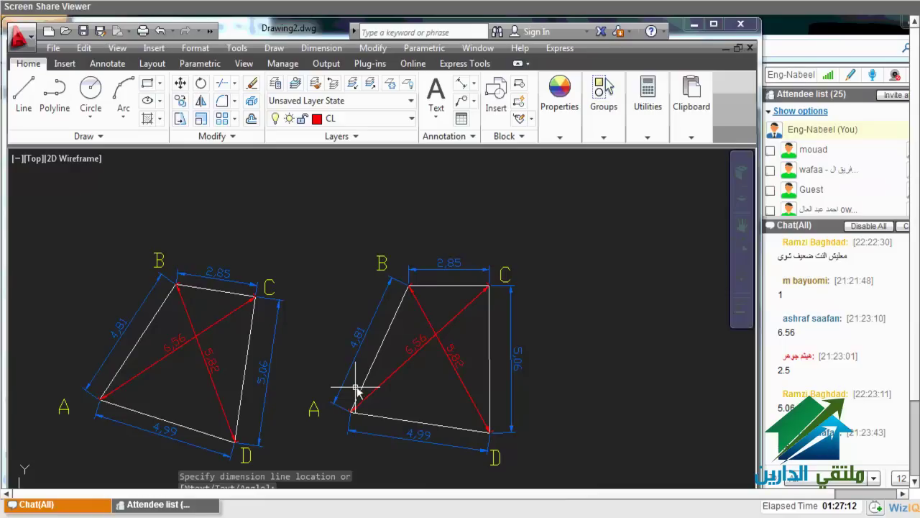
scroll(356, 389, up, 1)
scroll(345, 367, down, 1)
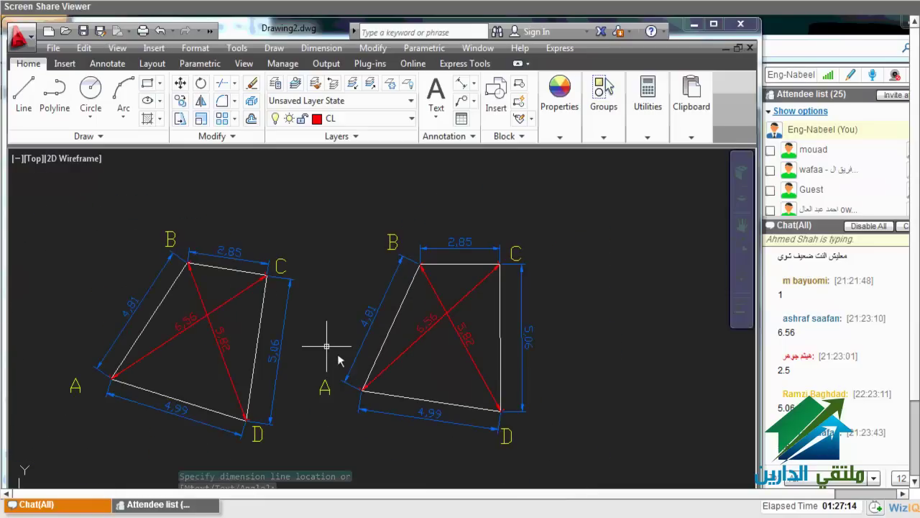
middle_drag(327, 348, 338, 324)
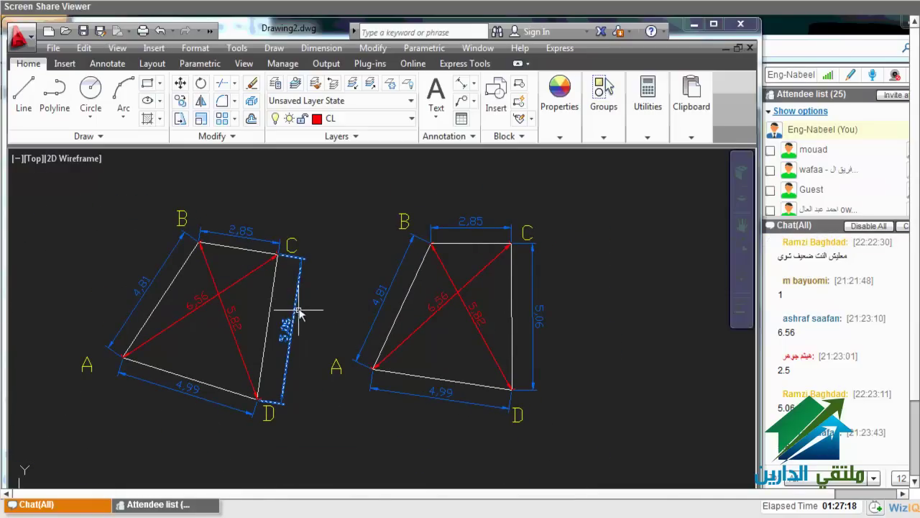
Zoom in on the two dimensioned quadrilaterals
scroll(299, 314, up, 2)
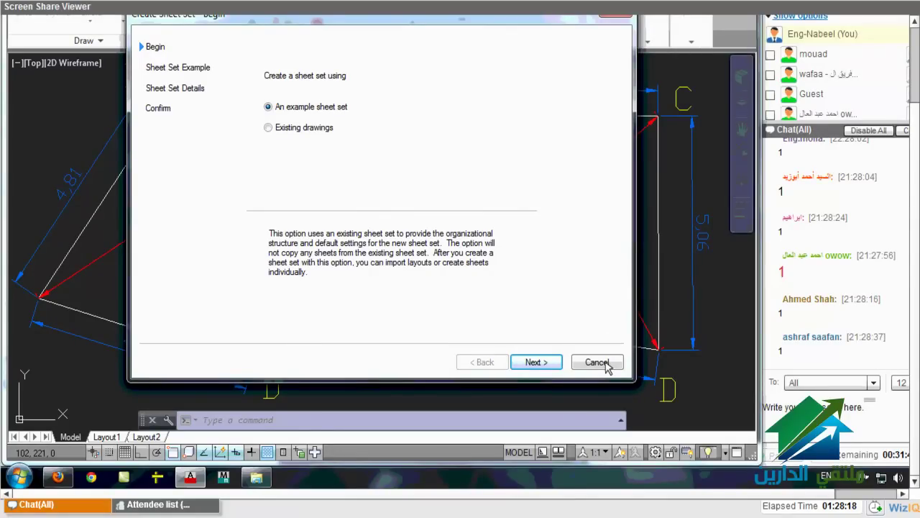
Cancel the Create Sheet Set wizard and confirm quitting it
click(606, 365)
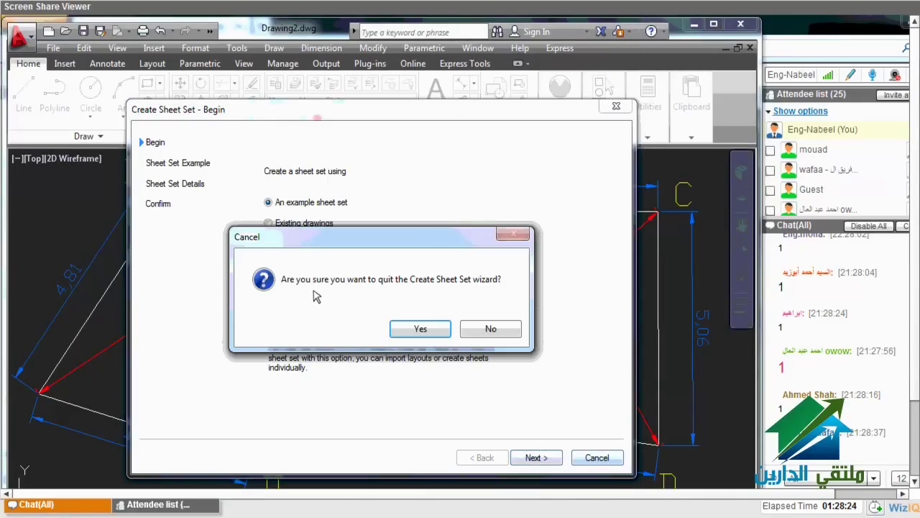
key(Return)
click(60, 50)
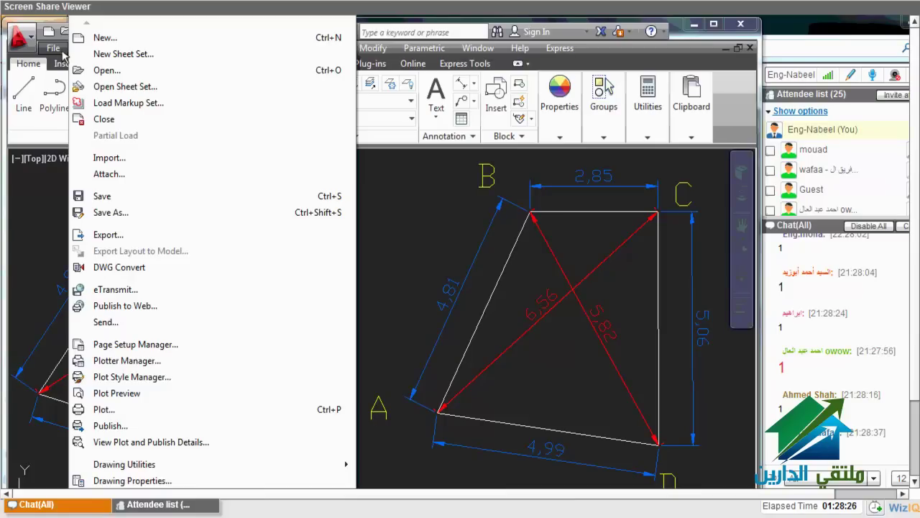
click(60, 49)
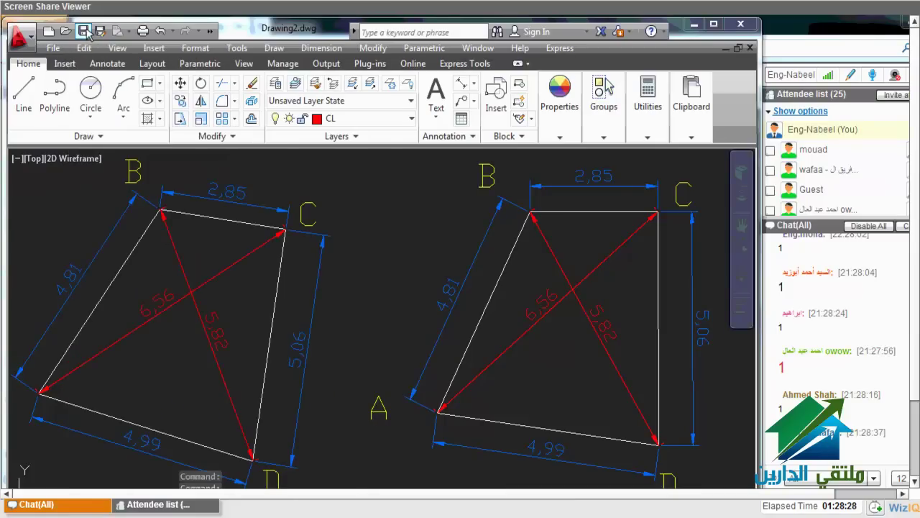
Save the quadrilateral drawing to the Desktop as Ex-8
click(84, 31)
text(Ex-8)
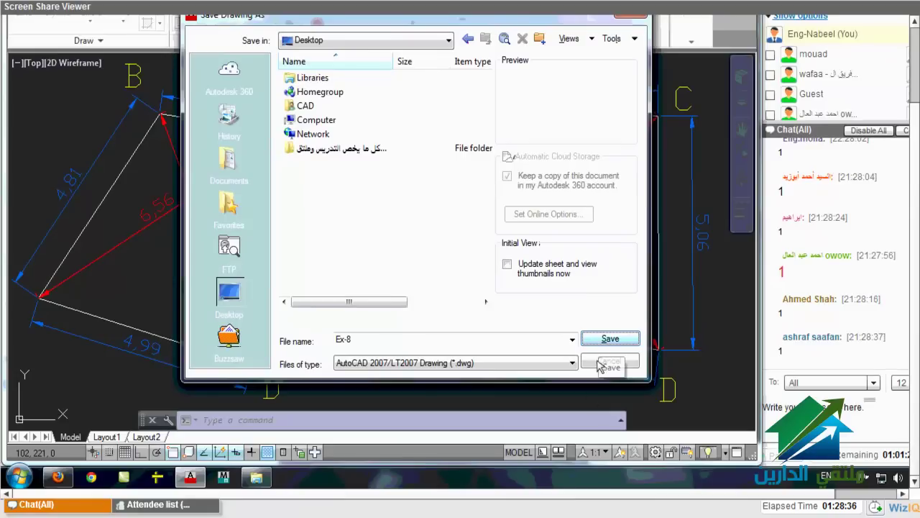
click(603, 344)
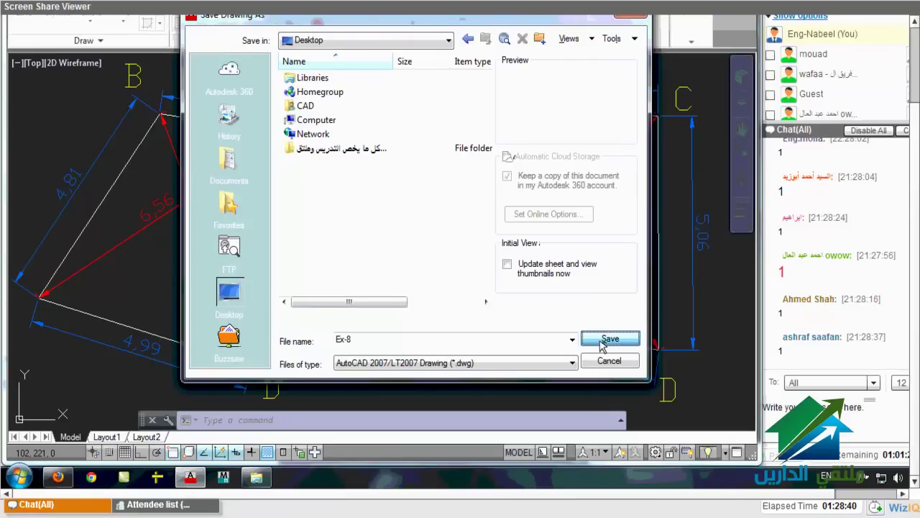
click(602, 344)
Shift the view of the quadrilaterals and bring up the Windows Start menu
scroll(460, 331, down, 5)
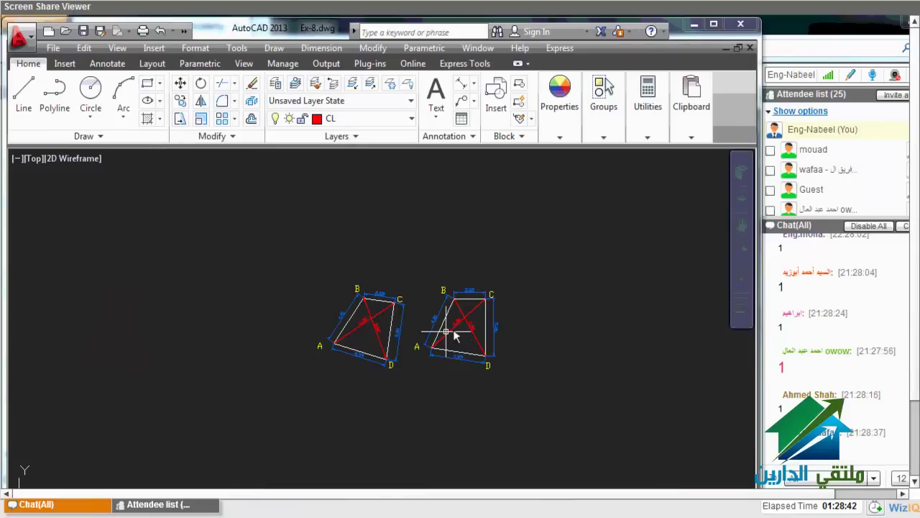
scroll(452, 330, up, 4)
middle_drag(411, 363, 317, 363)
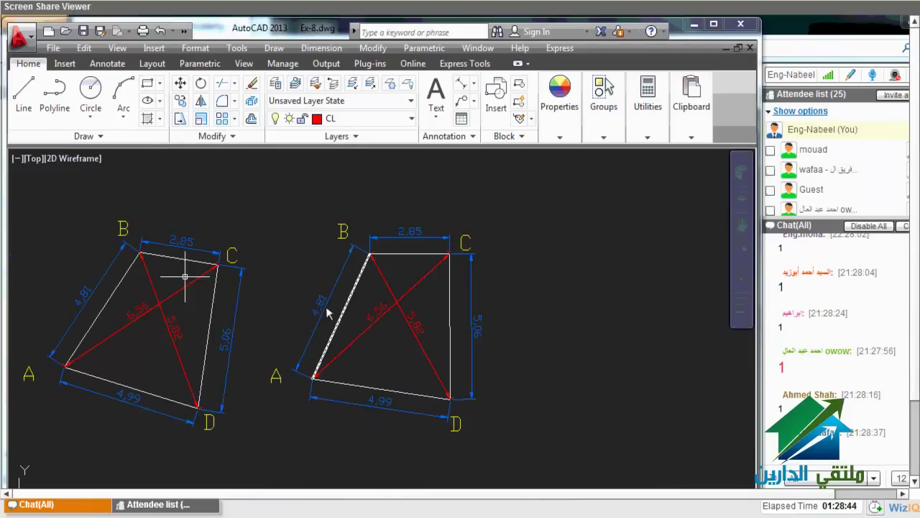
middle_drag(401, 369, 321, 328)
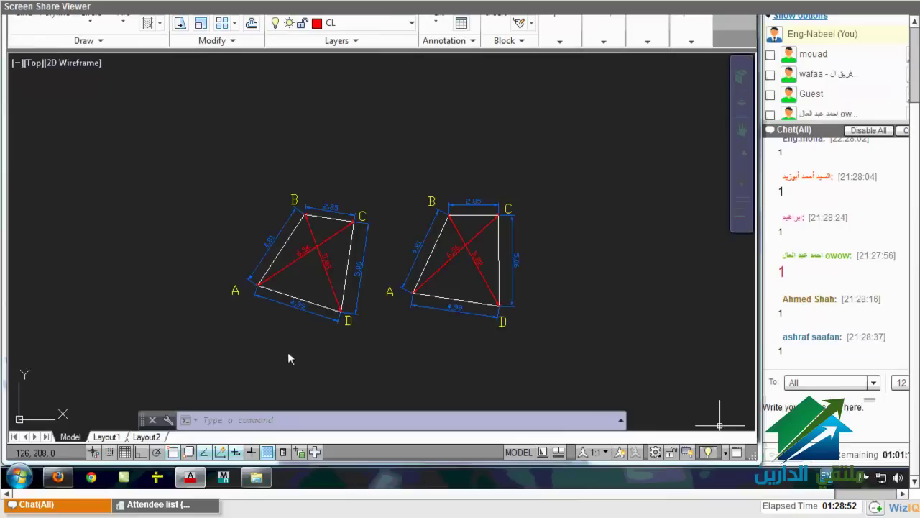
click(779, 477)
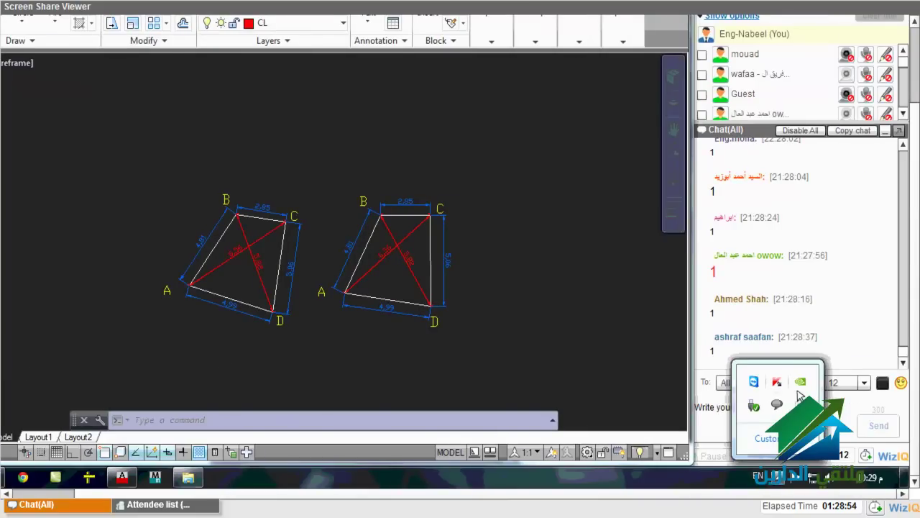
key(super)
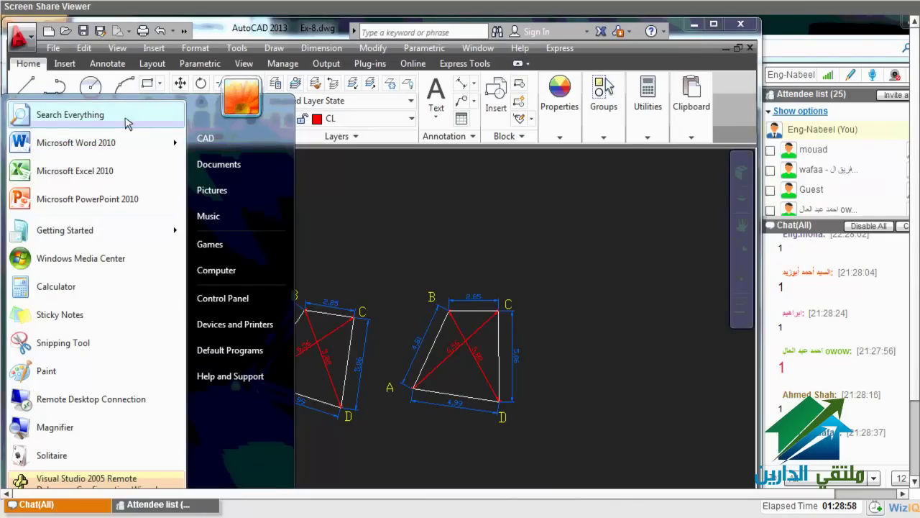
Search Everything for 'Design plan.dw' and open Design Plan.dwg in AutoCAD
click(125, 119)
text(plan)
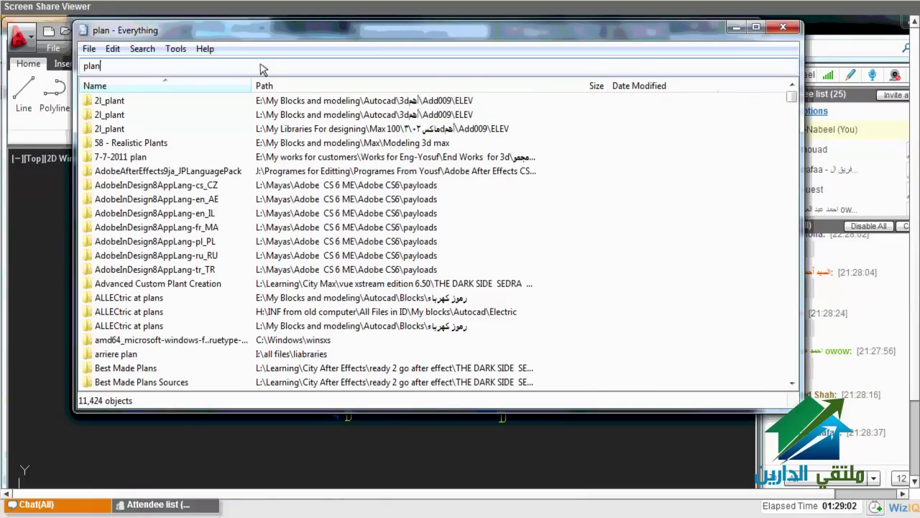
key(ctrl+a)
text(Design plan)
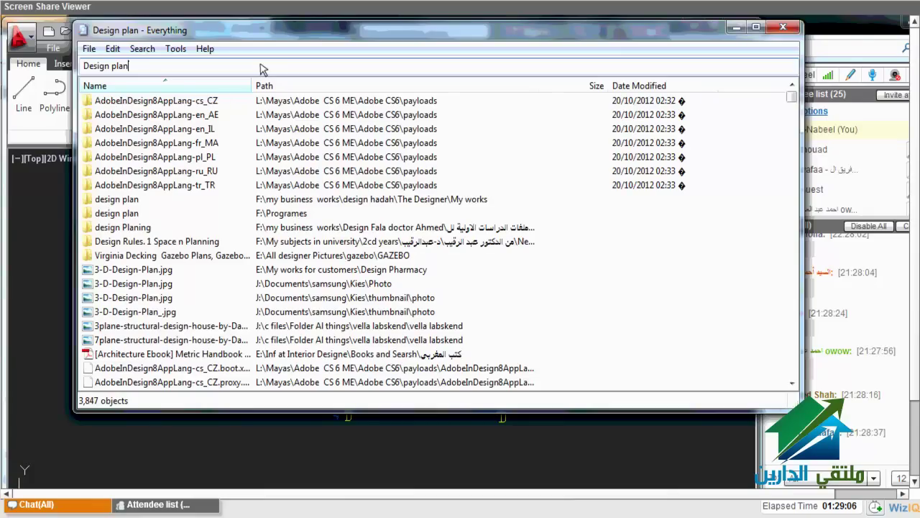
text(.dw)
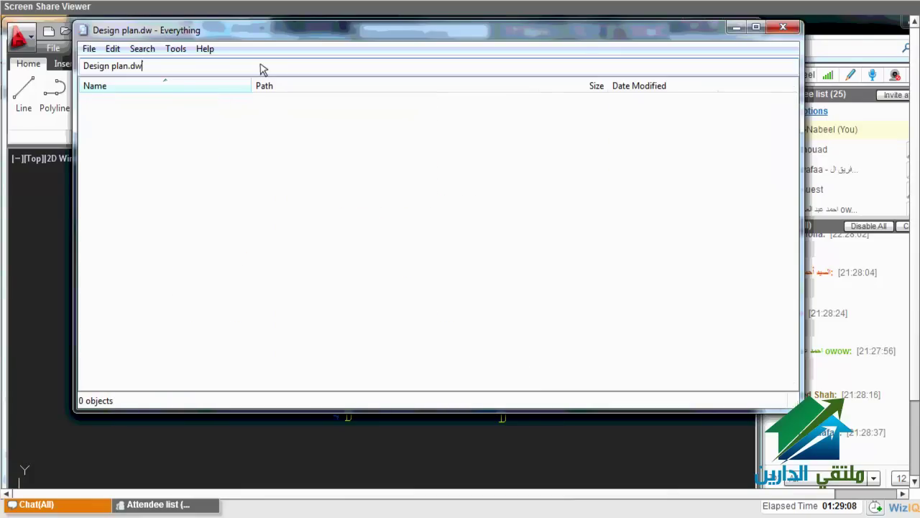
click(140, 116)
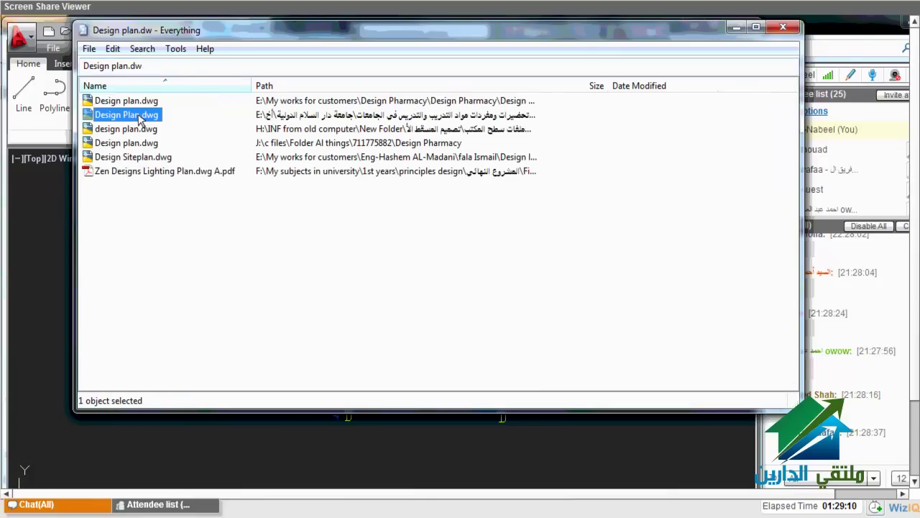
double_click(140, 117)
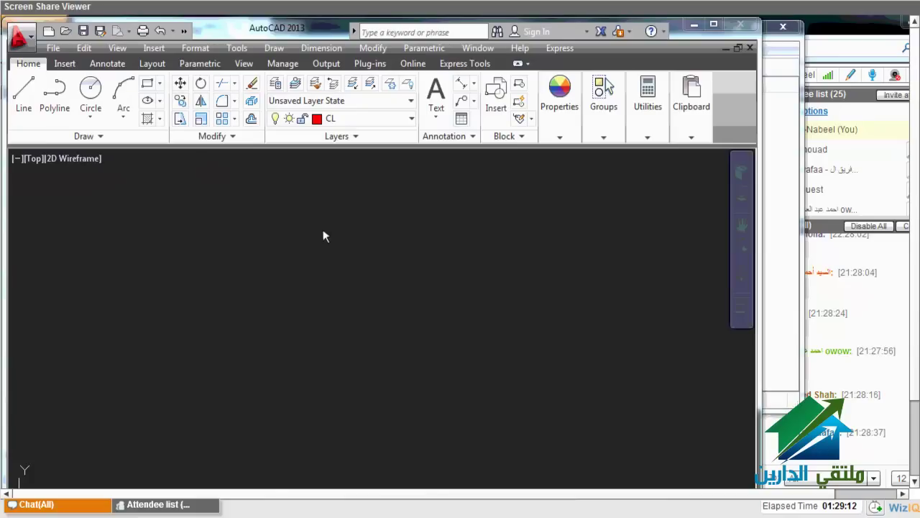
Fit the whole floor plan in view and close the Ex-8 drawing
scroll(334, 338, up, 3)
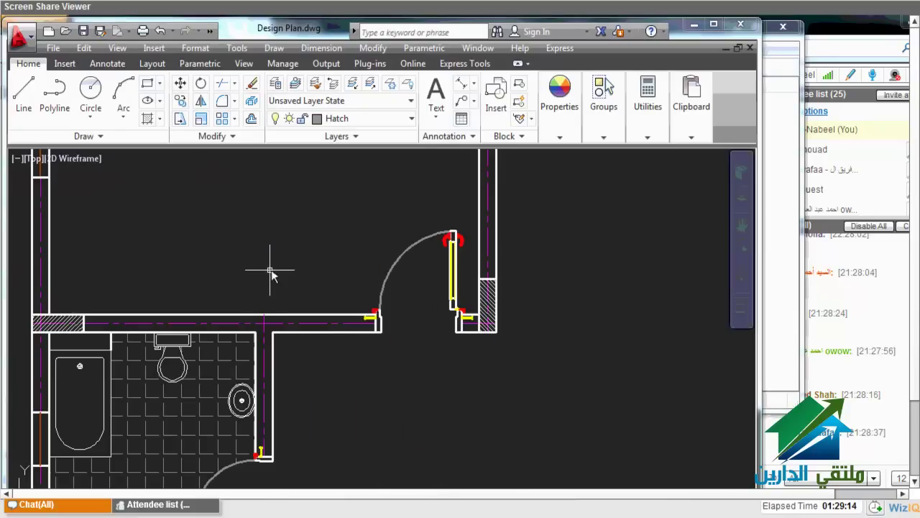
scroll(458, 229, up, 3)
scroll(478, 232, down, 1)
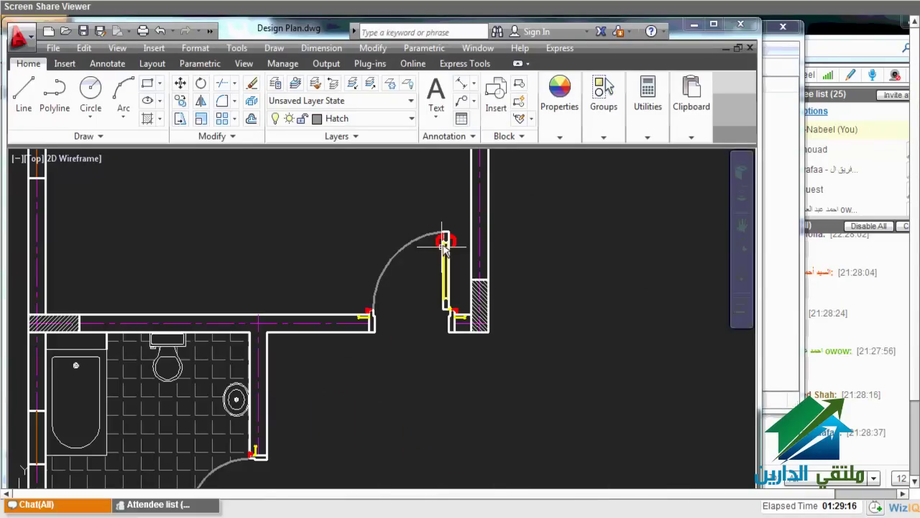
scroll(445, 248, down, 3)
scroll(446, 251, down, 3)
middle_drag(358, 261, 274, 301)
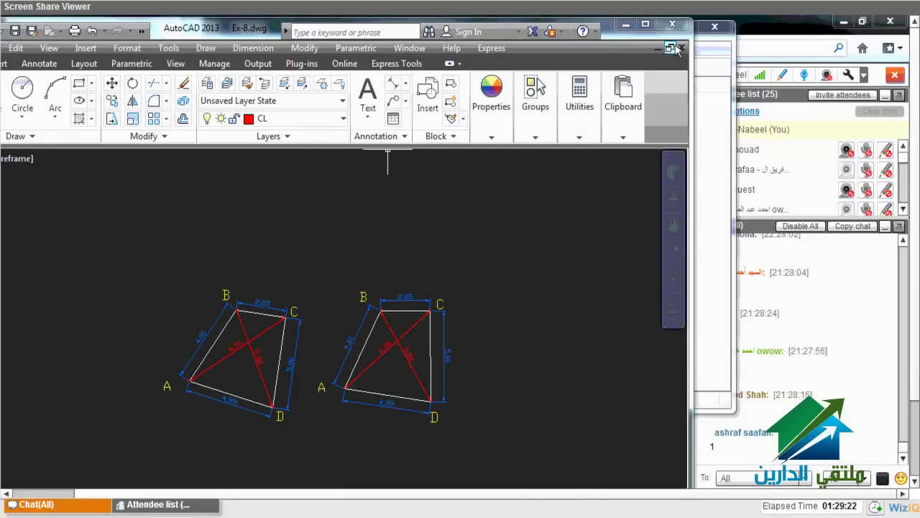
click(672, 48)
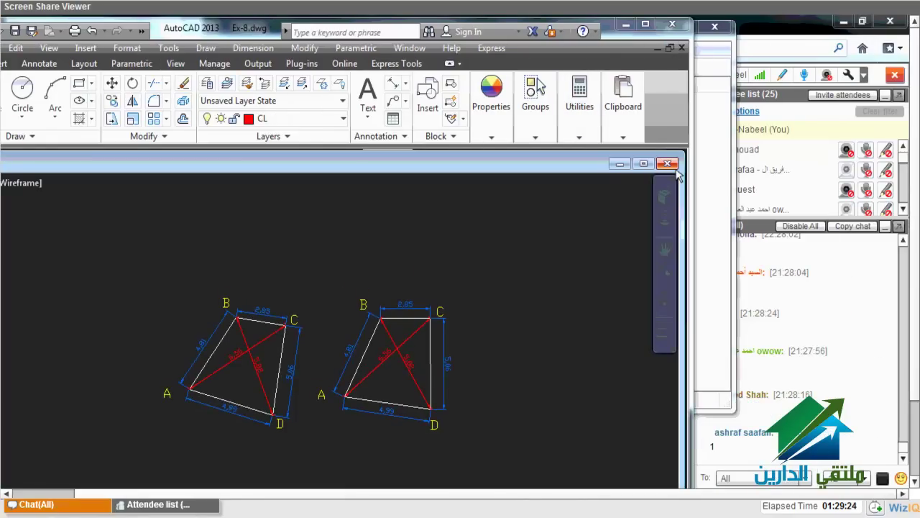
click(673, 167)
click(336, 328)
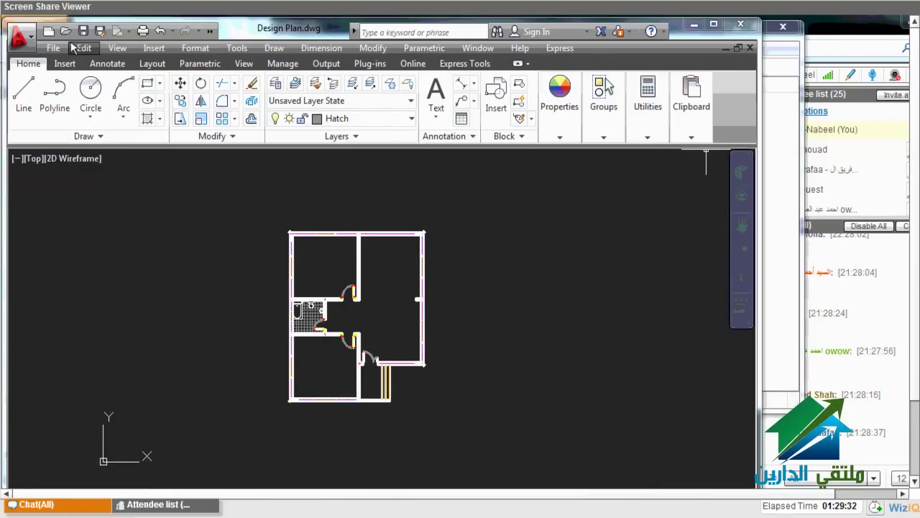
Start Save As for the floor plan with file name Ex-8-2
key(ctrl+shift+s)
click(308, 258)
text(-8-2)
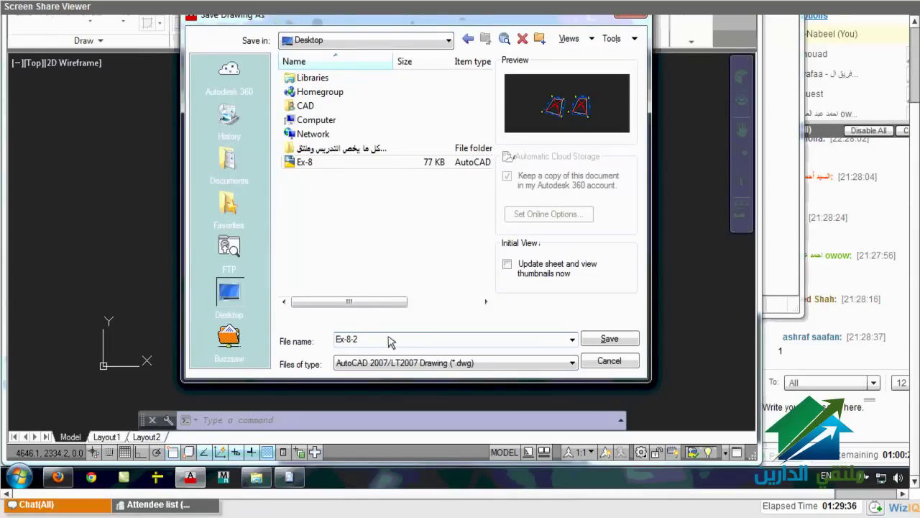
Save the floor plan as Ex-8-2.dwg and return to the WizIQ classroom
key(Return)
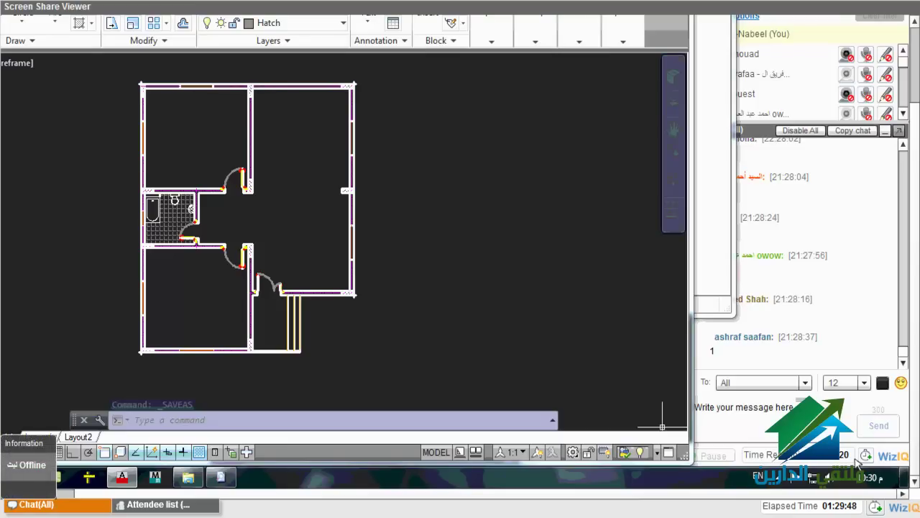
click(856, 462)
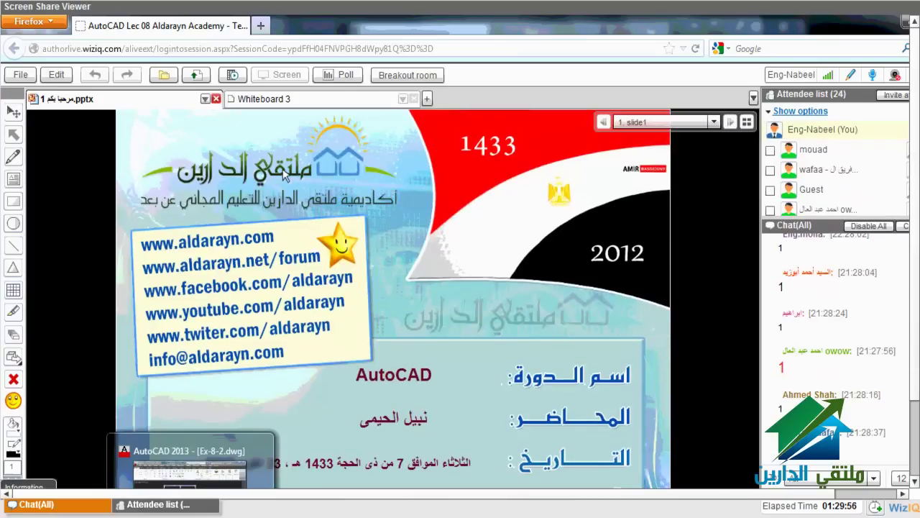
Share the AutoCAD Ex-8-2 floor plan in WizIQ and bring up the Application menu
mouse_move(122, 477)
click(189, 460)
click(235, 91)
click(476, 352)
key(Escape)
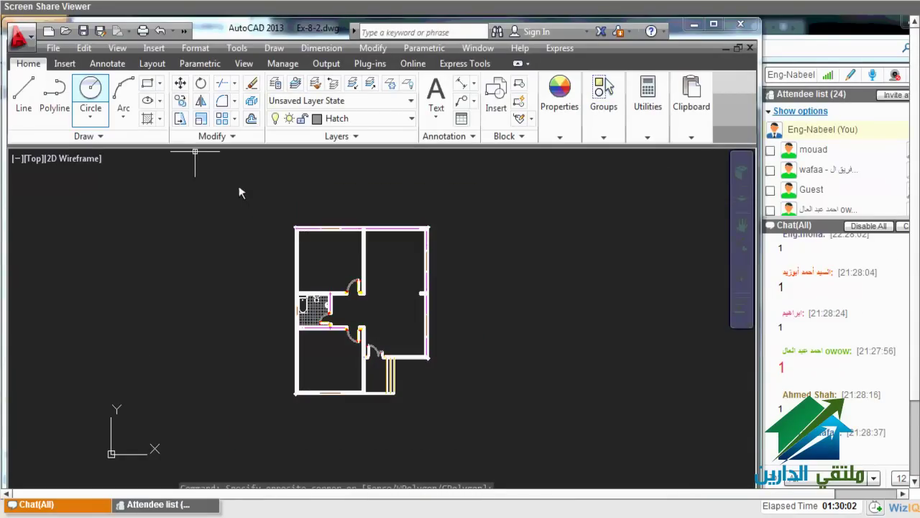
click(19, 36)
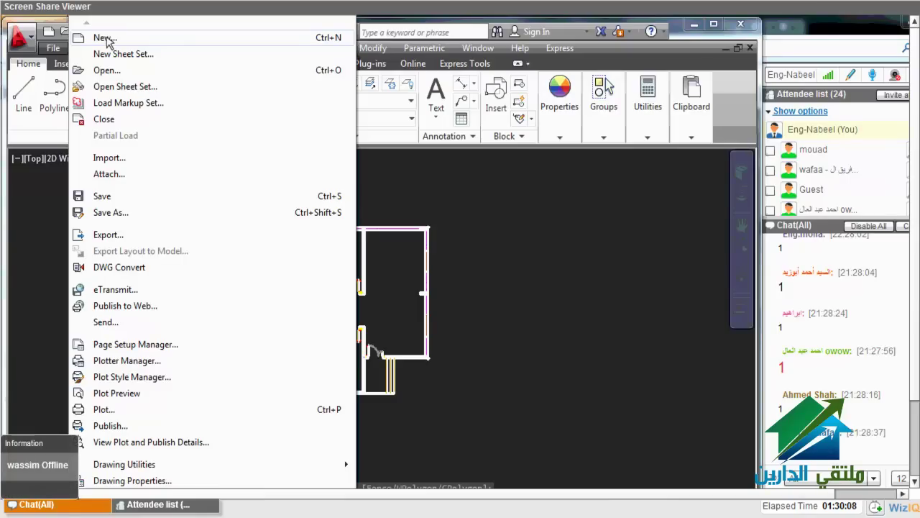
Create Drawing3 from the custom metric template and compare it with Ex-8-2
click(105, 40)
click(423, 316)
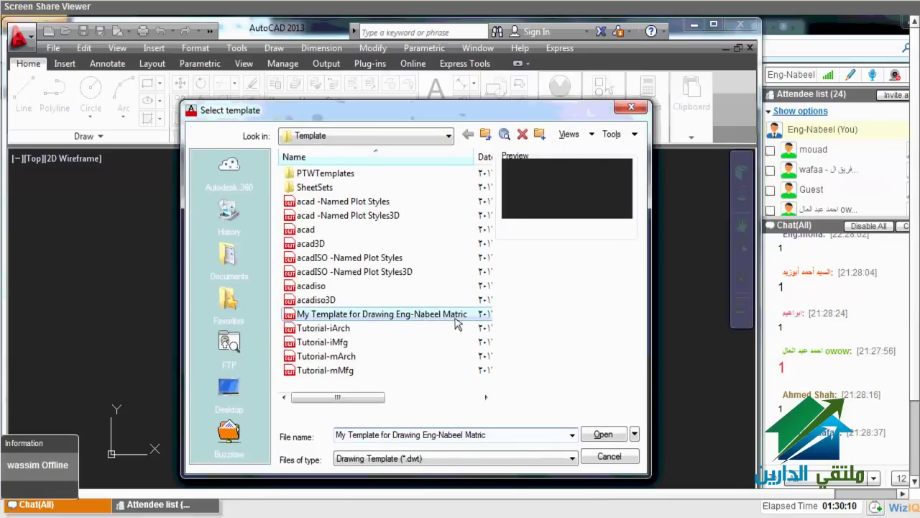
double_click(423, 316)
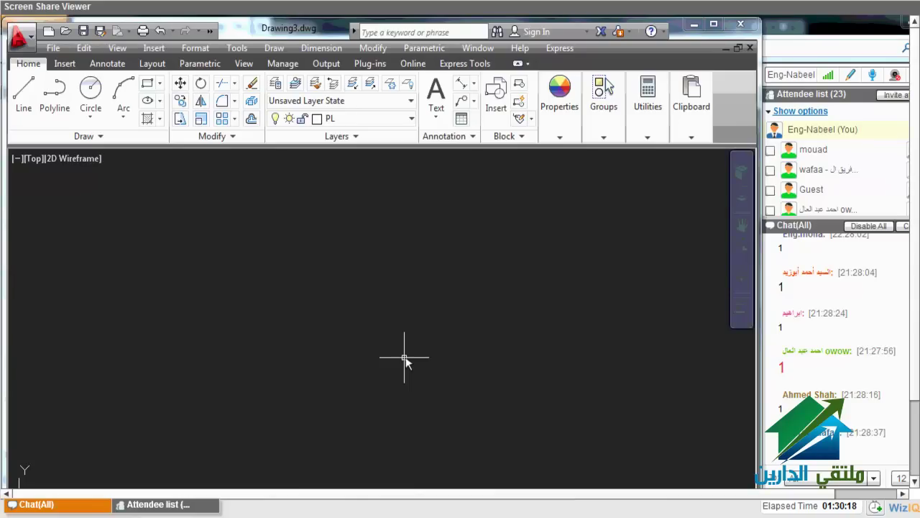
key(ctrl+Tab)
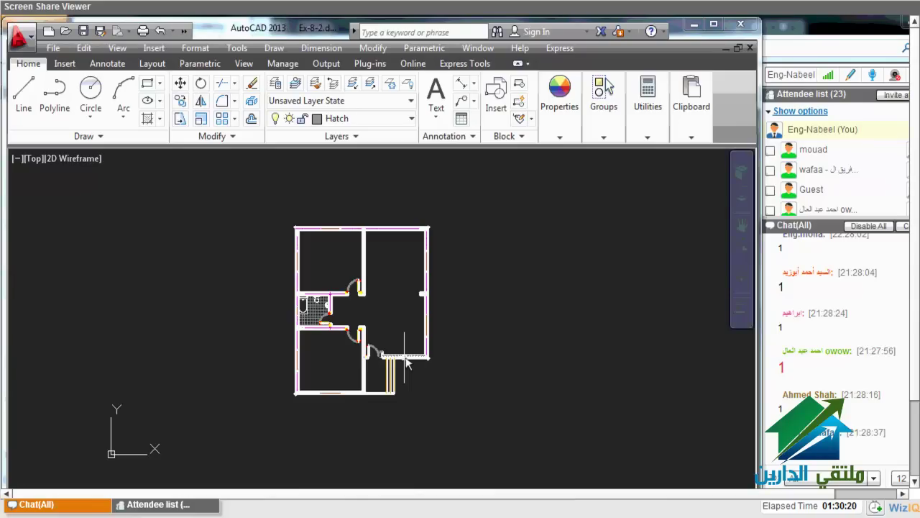
key(ctrl+Tab)
key(ctrl+Tab)
key(ctrl+Tab)
key(ctrl+Tab)
key(ctrl+Tab)
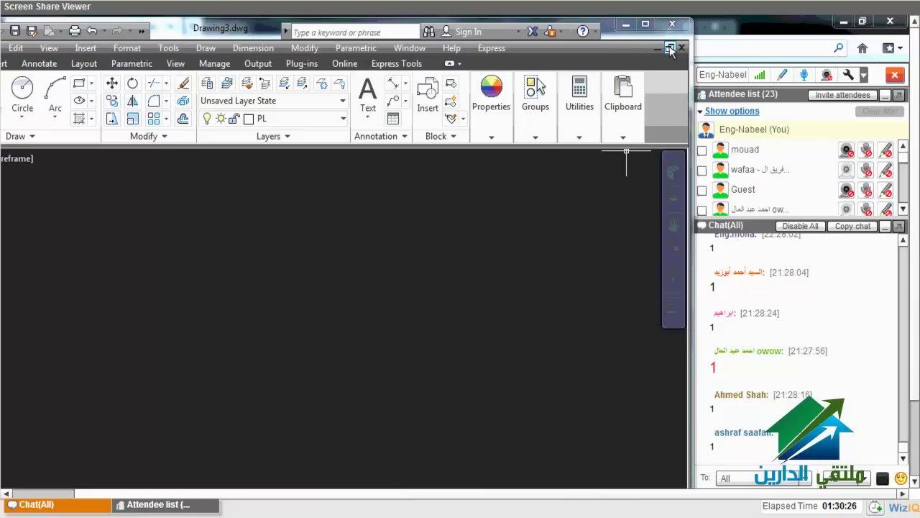
Select and copy the entire Ex-8-2 floor plan, then return to empty Drawing3
click(669, 48)
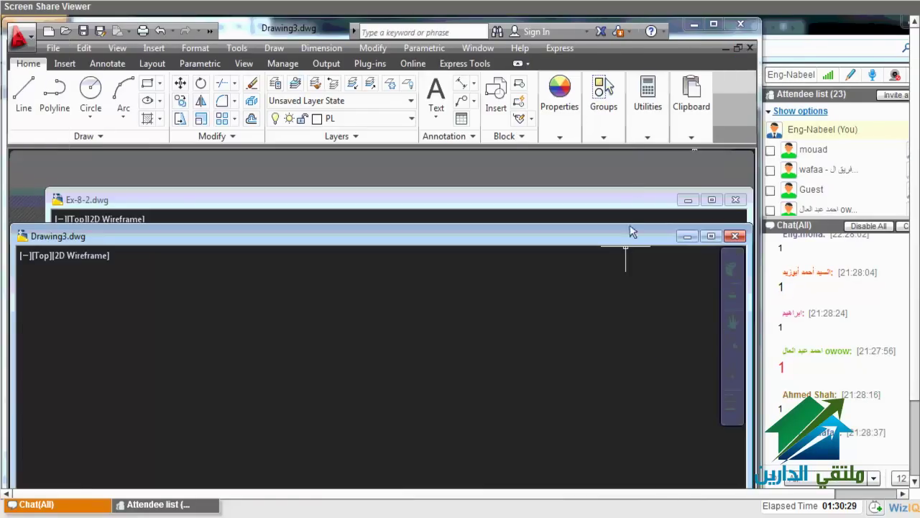
drag(633, 238, 639, 365)
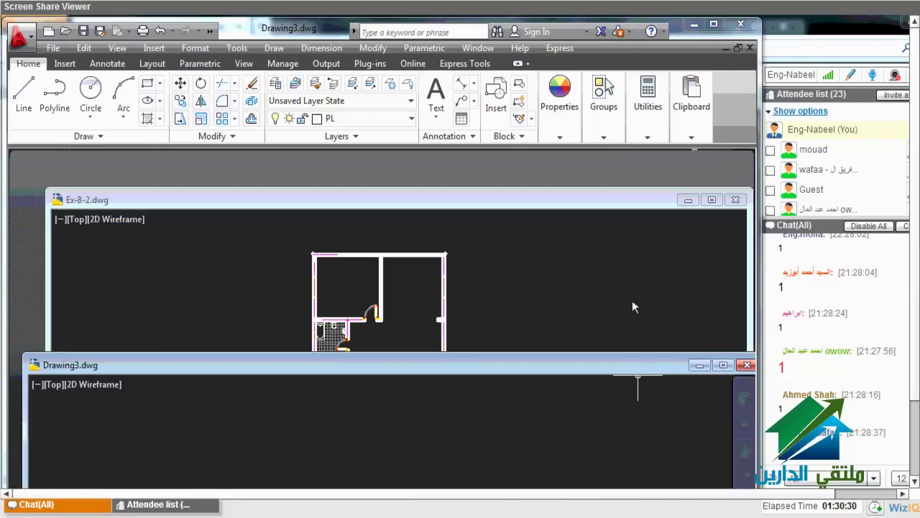
key(ctrl+F4)
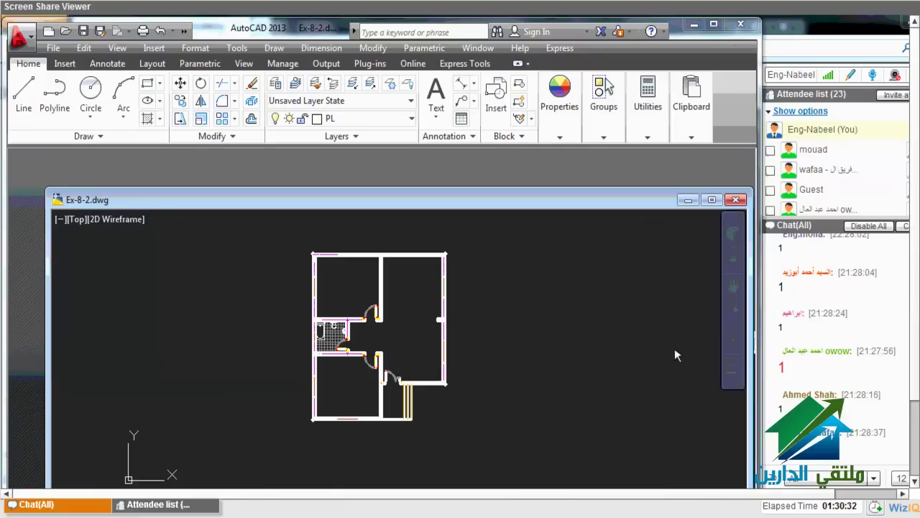
key(ctrl+Tab)
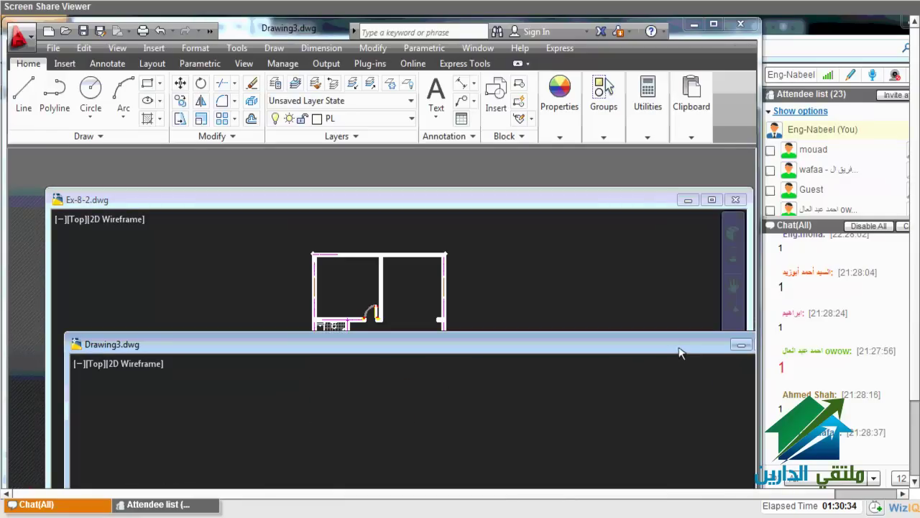
key(ctrl+Tab)
key(ctrl+Tab)
key(ctrl+Tab)
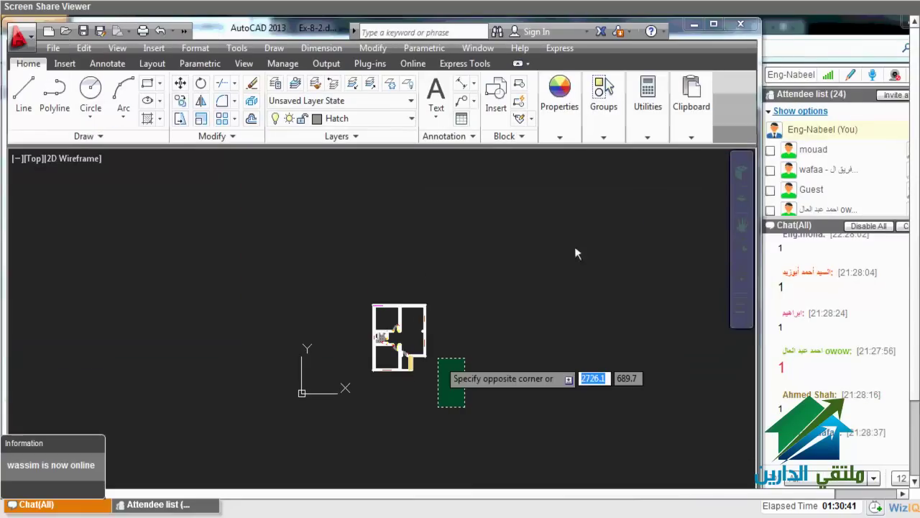
click(406, 413)
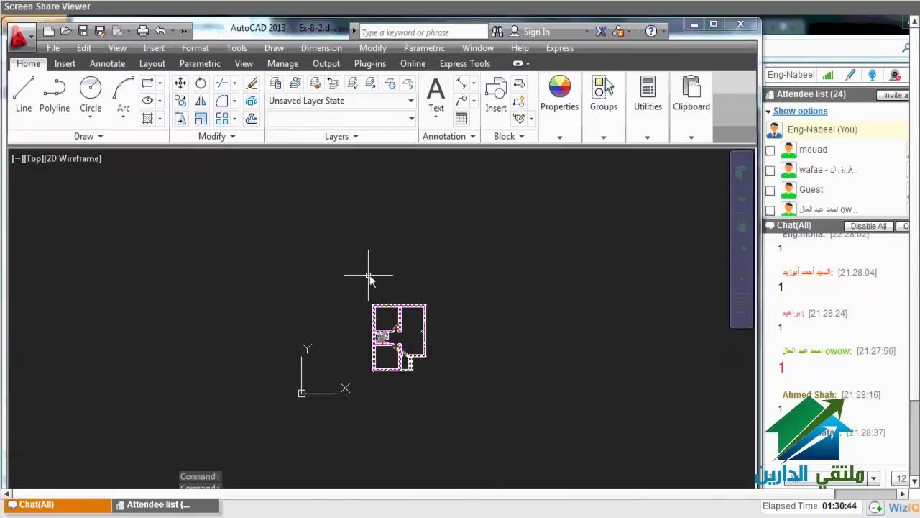
key(ctrl+Tab)
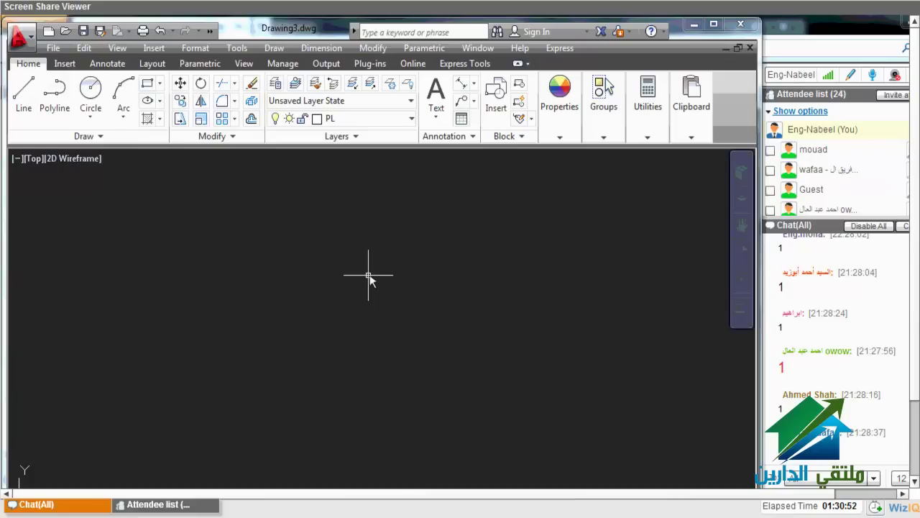
Paste the copied floor plan into Drawing3
key(ctrl+v)
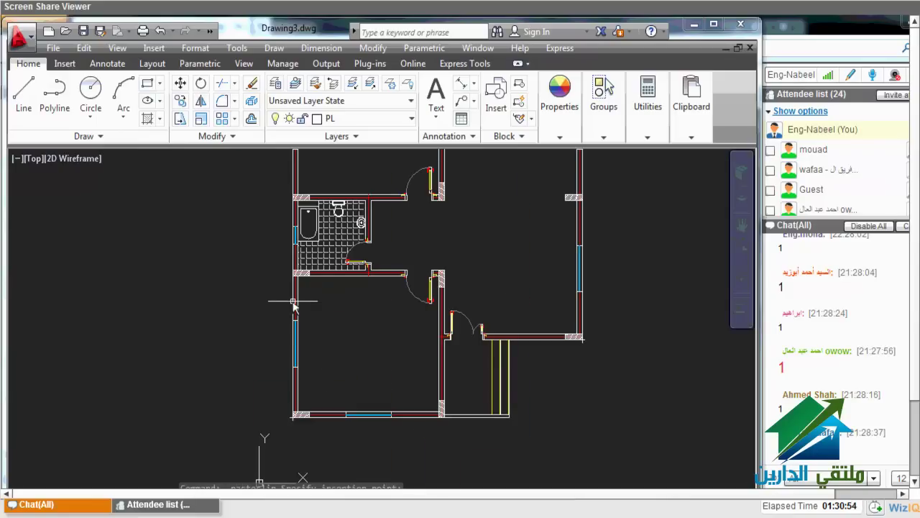
scroll(298, 304, up, 3)
scroll(304, 304, down, 5)
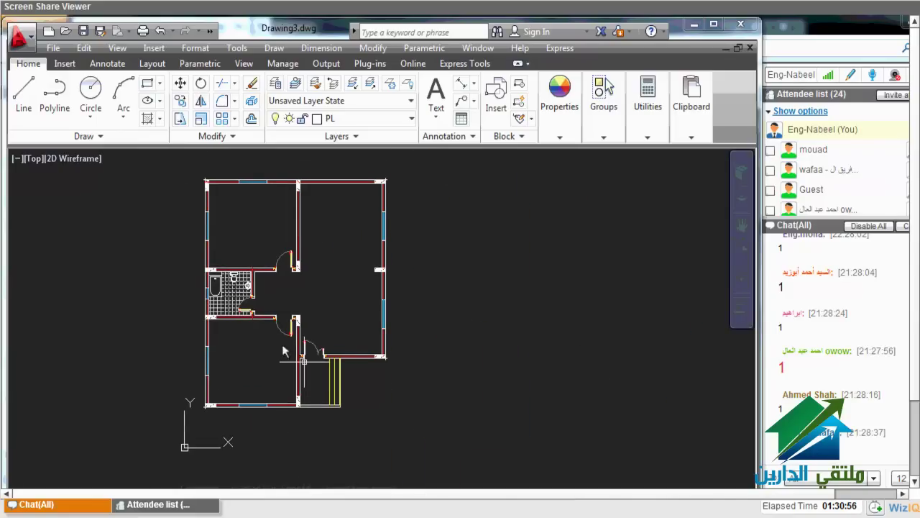
scroll(252, 385, up, 4)
Add a 20 aligned dimension along the bottom wall beside the hatched column
text(dal)
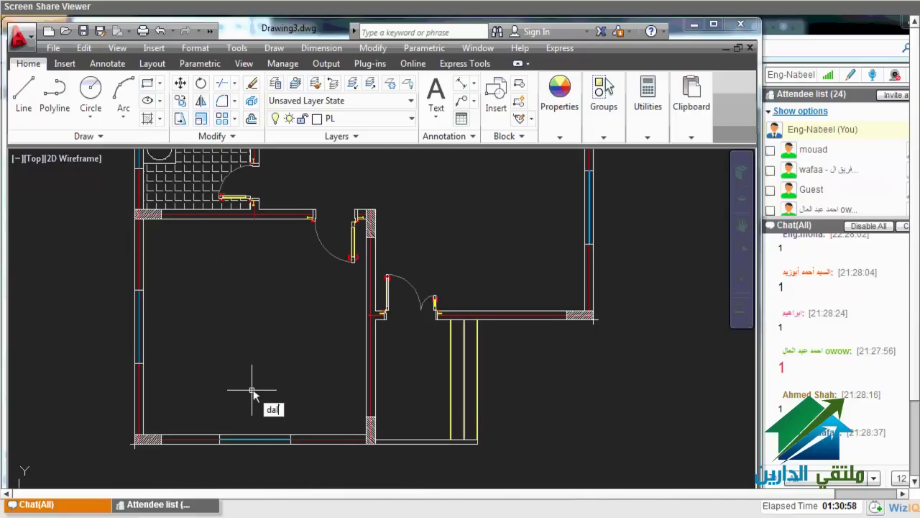
key(Return)
scroll(259, 394, up, 3)
click(405, 386)
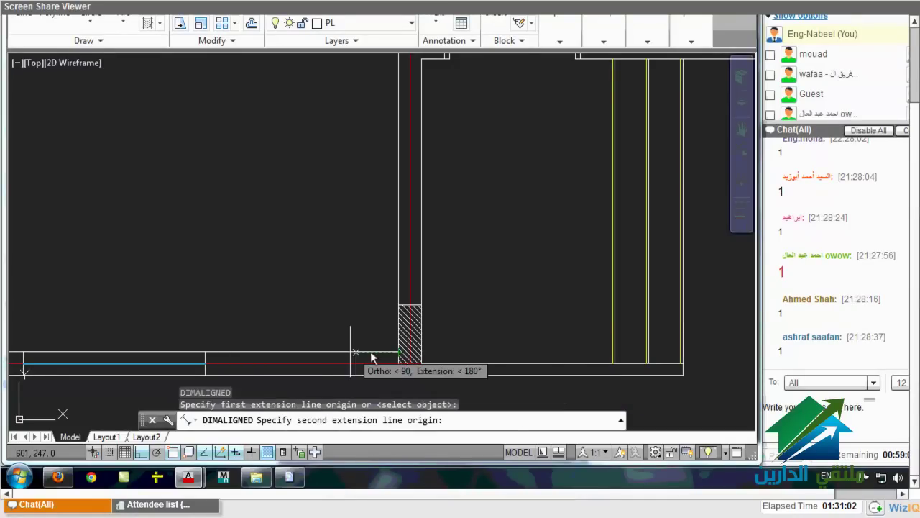
click(356, 354)
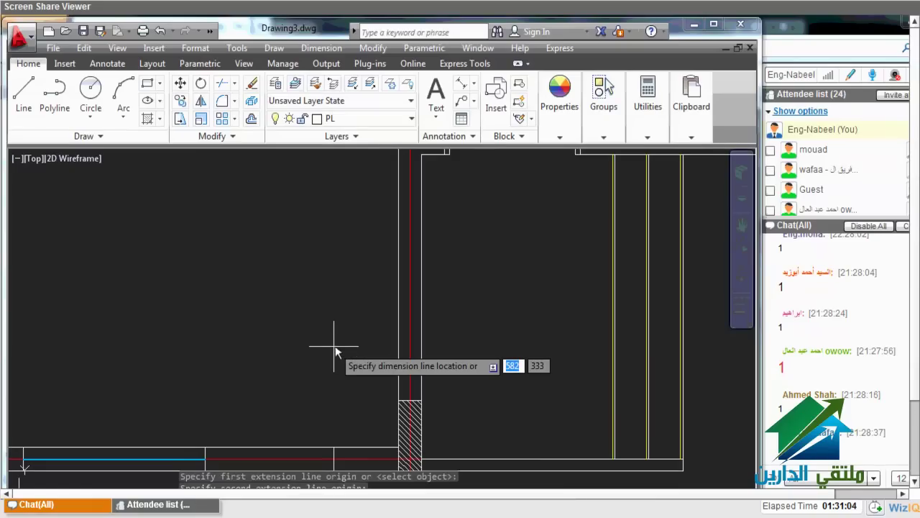
click(335, 350)
Zoom out and pan to view the whole pasted floor plan
scroll(294, 441, up, 5)
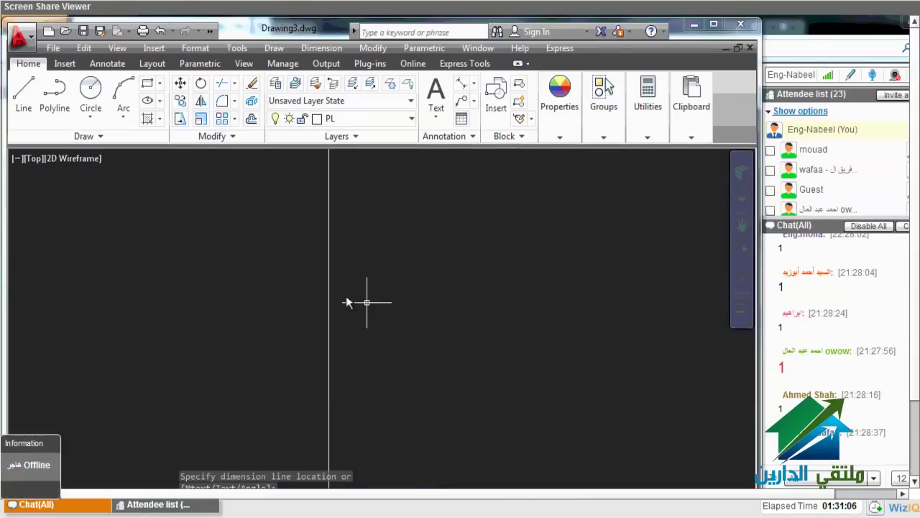
scroll(370, 302, down, 2)
scroll(335, 377, up, 2)
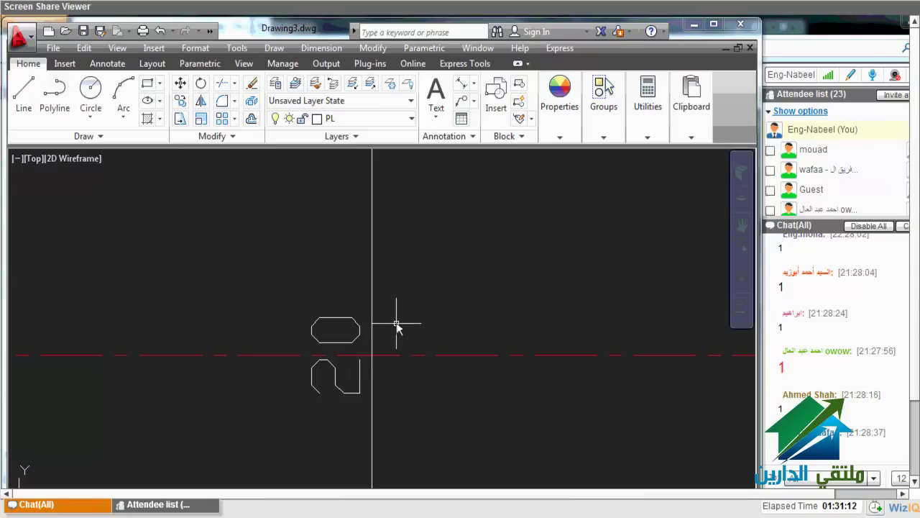
scroll(396, 322, down, 2)
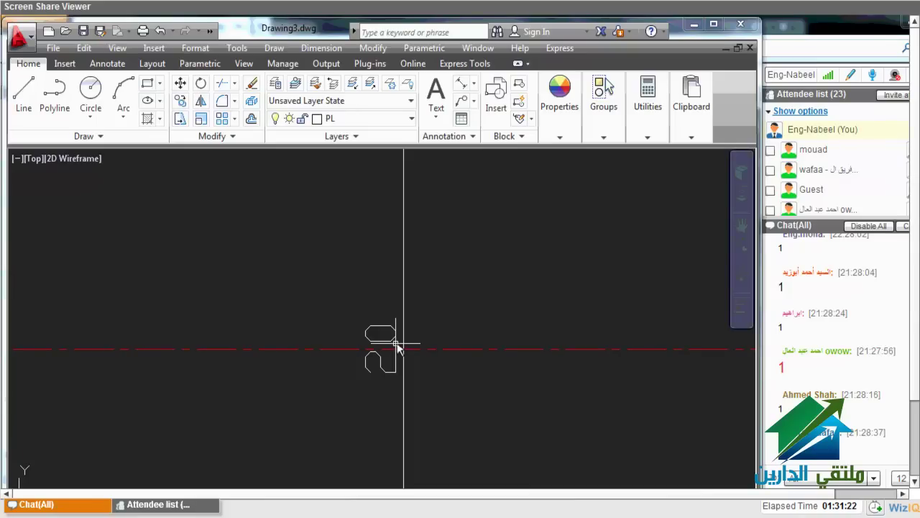
scroll(398, 347, down, 5)
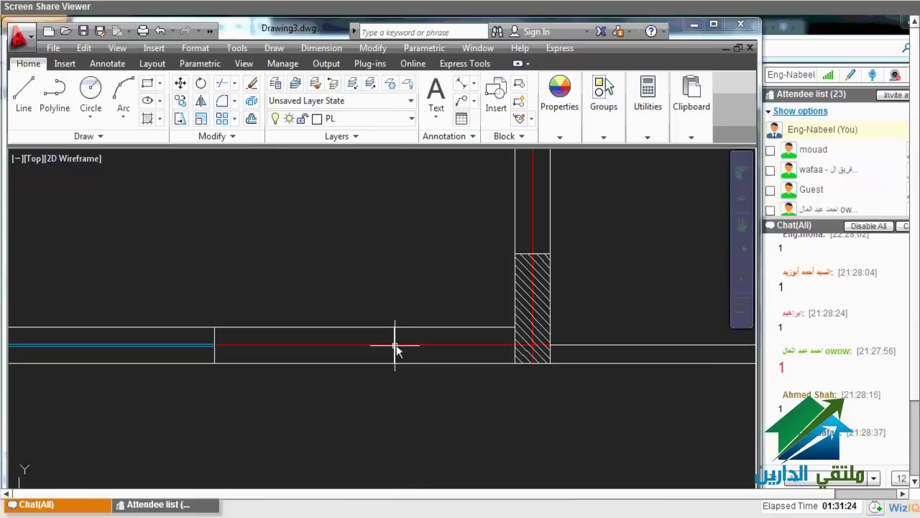
scroll(397, 347, down, 3)
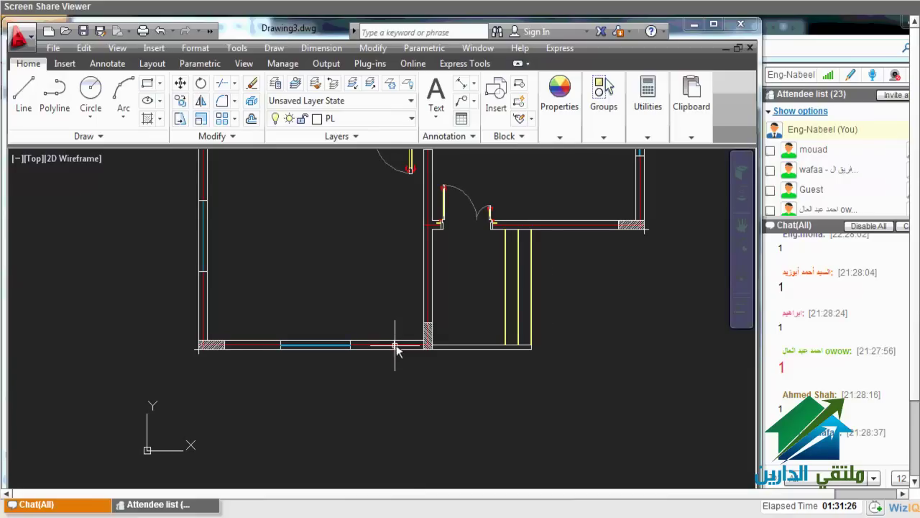
scroll(394, 347, down, 2)
scroll(384, 363, down, 2)
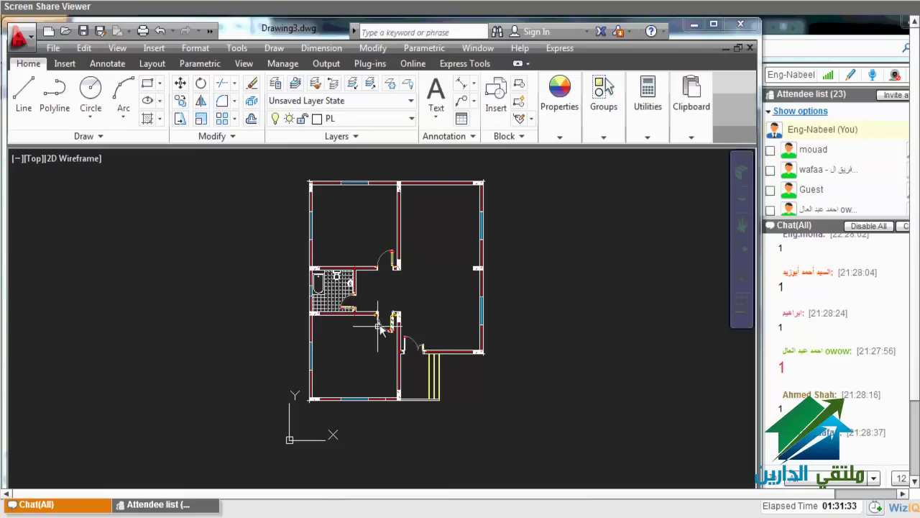
middle_drag(359, 342, 284, 370)
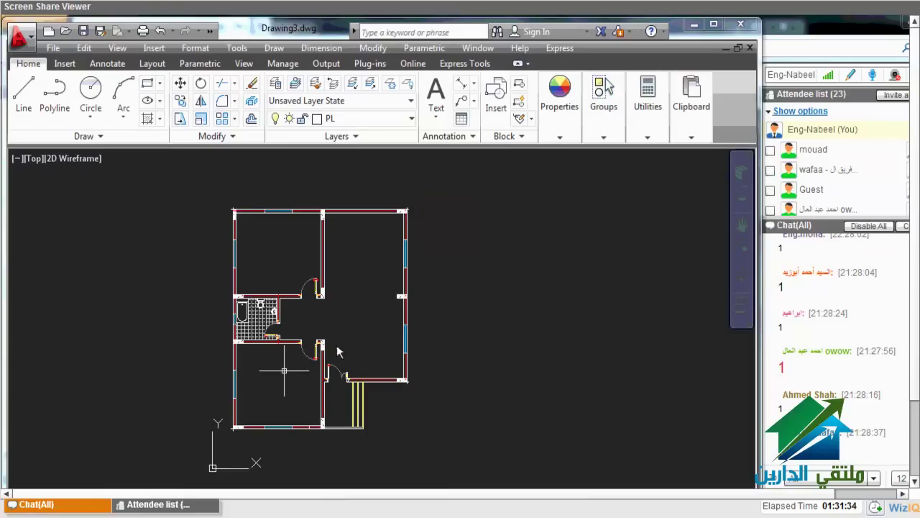
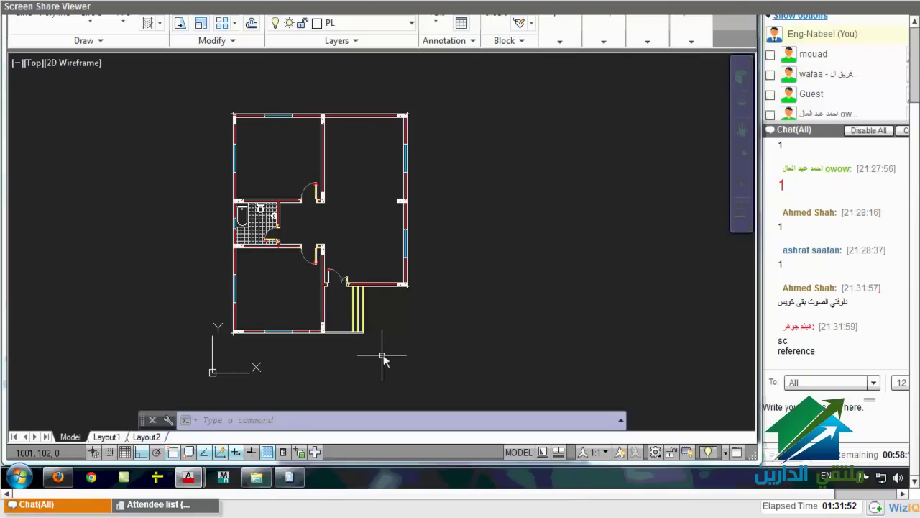
Select the entire floor plan and scale it about the wall corner base point
key(ctrl+a)
scroll(288, 329, up, 5)
scroll(322, 347, up, 3)
text(sc)
key(Return)
scroll(323, 348, up, 3)
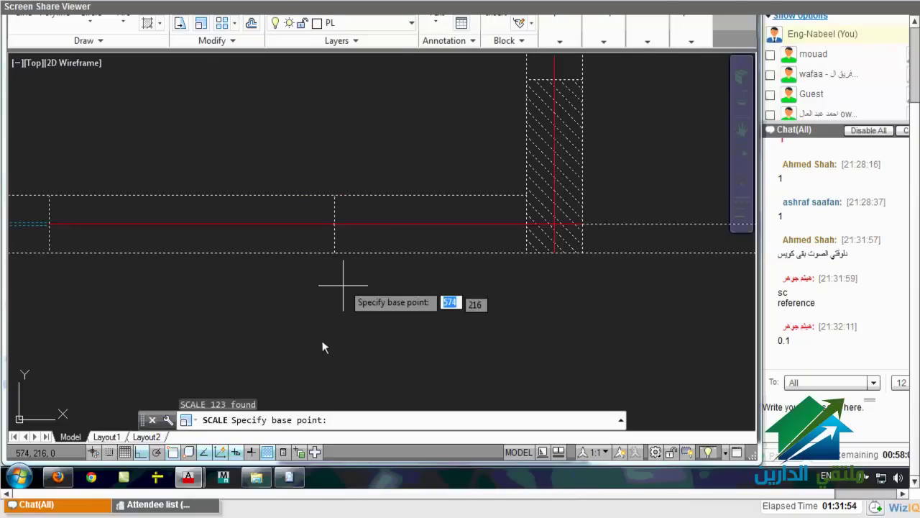
click(335, 349)
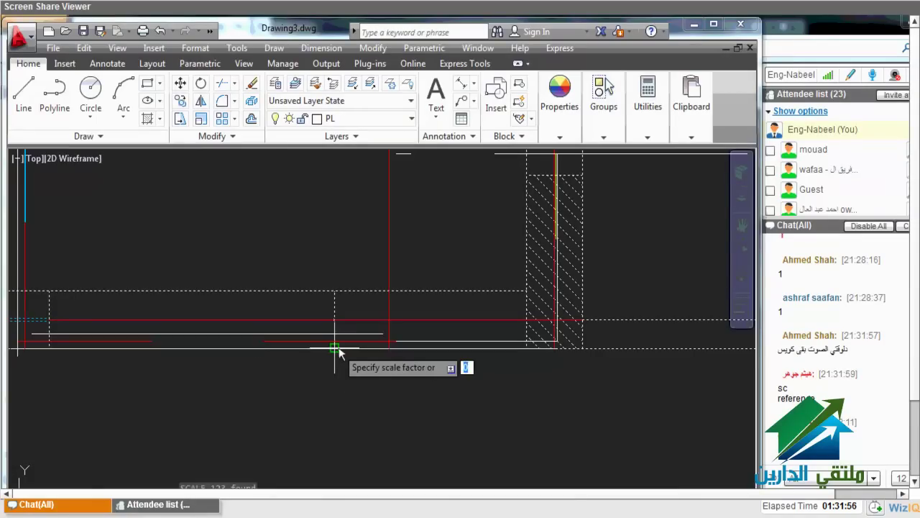
Use a reference length measured across the wall and set the new length to 0.2
right_click(339, 352)
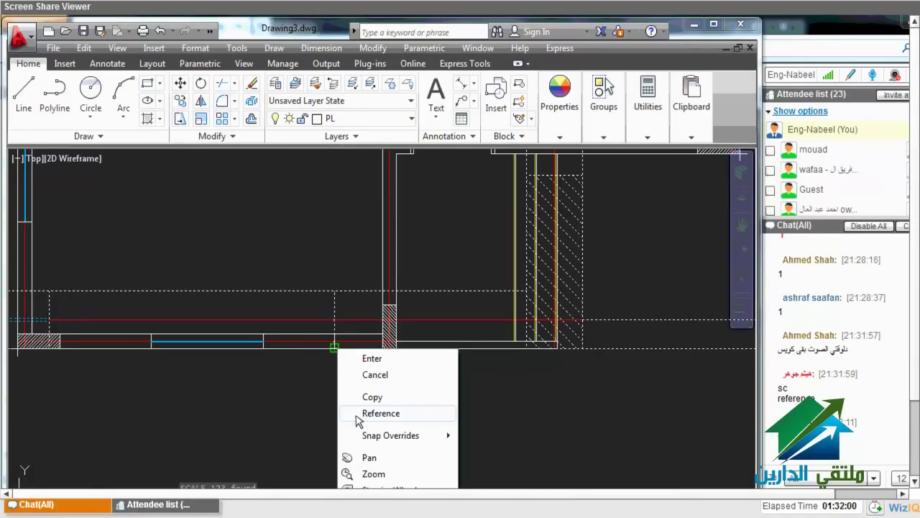
click(380, 413)
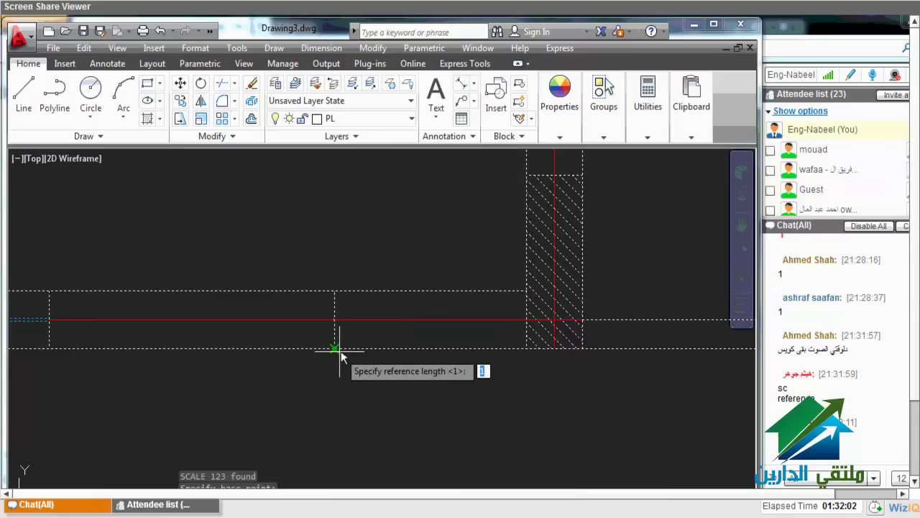
click(338, 350)
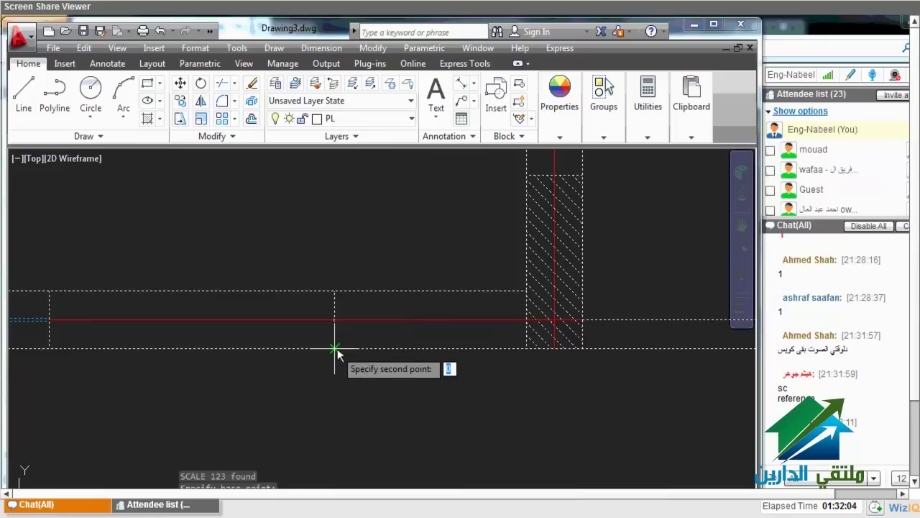
click(335, 291)
key(Return)
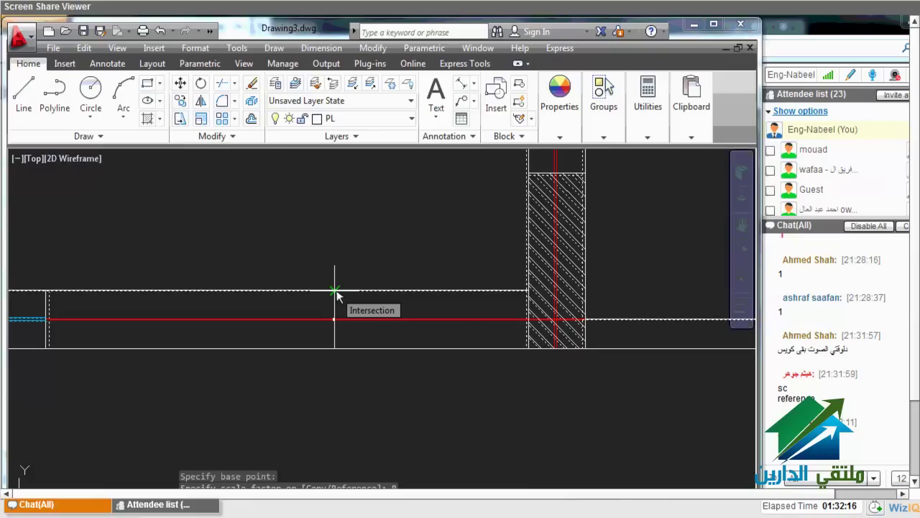
click(335, 292)
text(2)
key(Return)
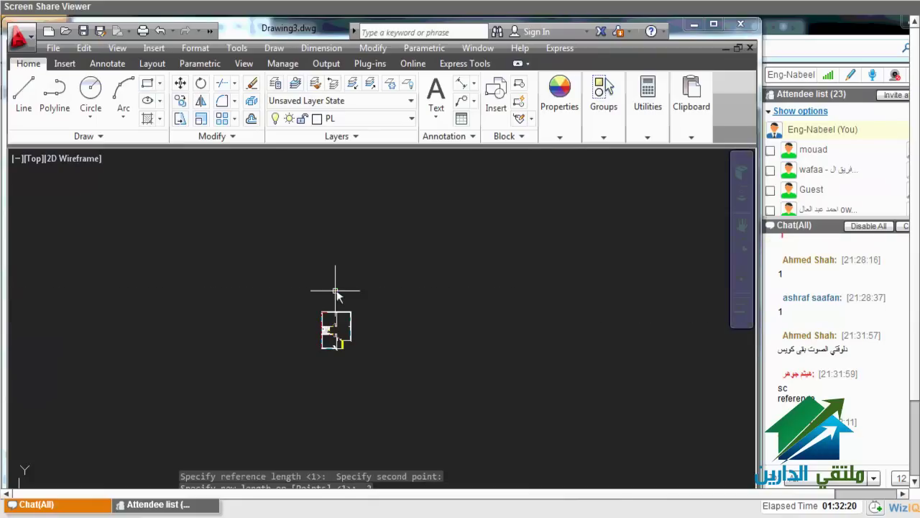
Zoom in on the lower doorway and delete the stray diagonal dimension
middle_click(299, 325)
scroll(316, 316, up, 1)
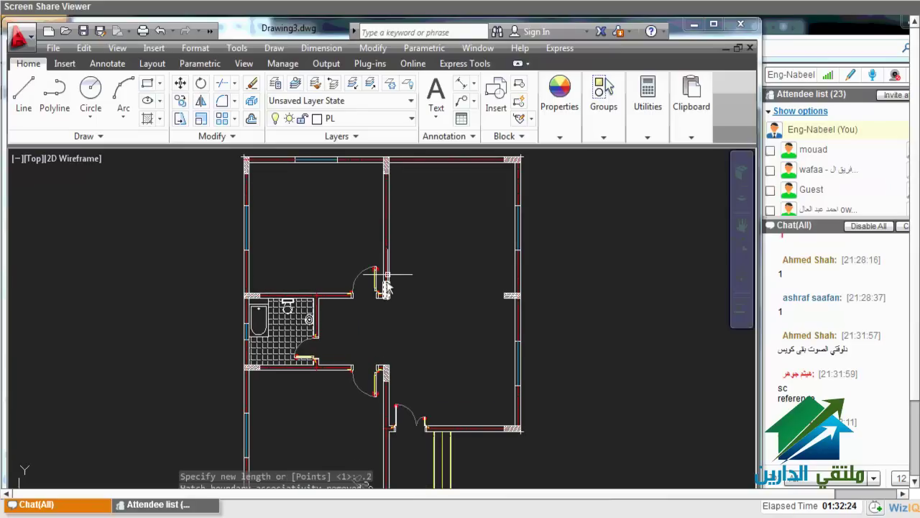
scroll(390, 287, up, 4)
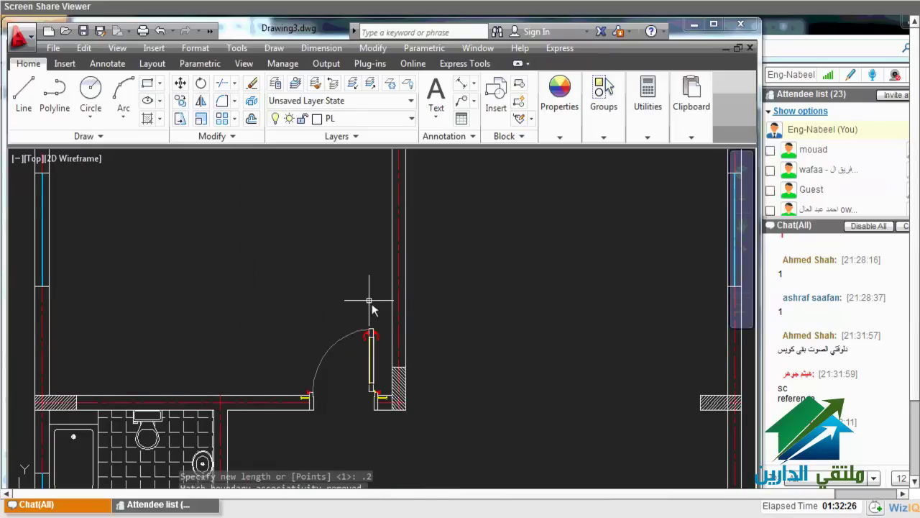
scroll(371, 309, down, 5)
scroll(528, 274, up, 4)
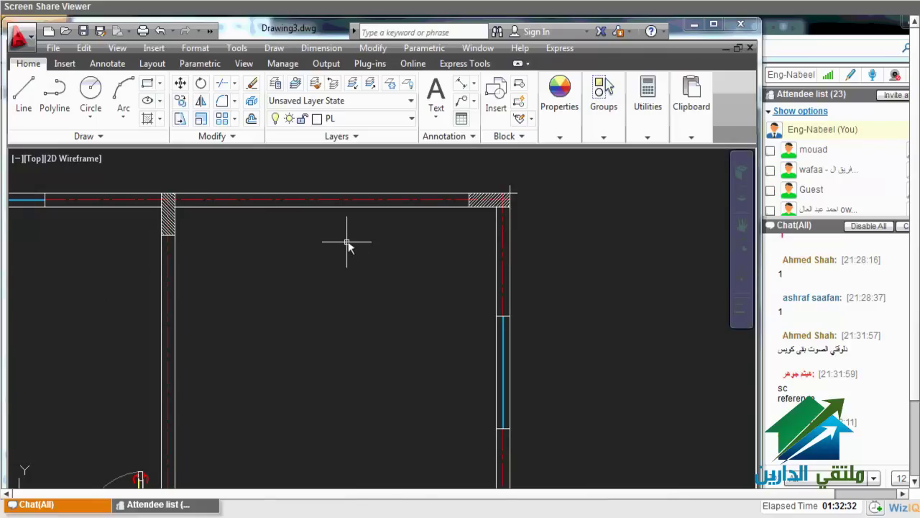
scroll(347, 245, down, 3)
scroll(323, 248, down, 2)
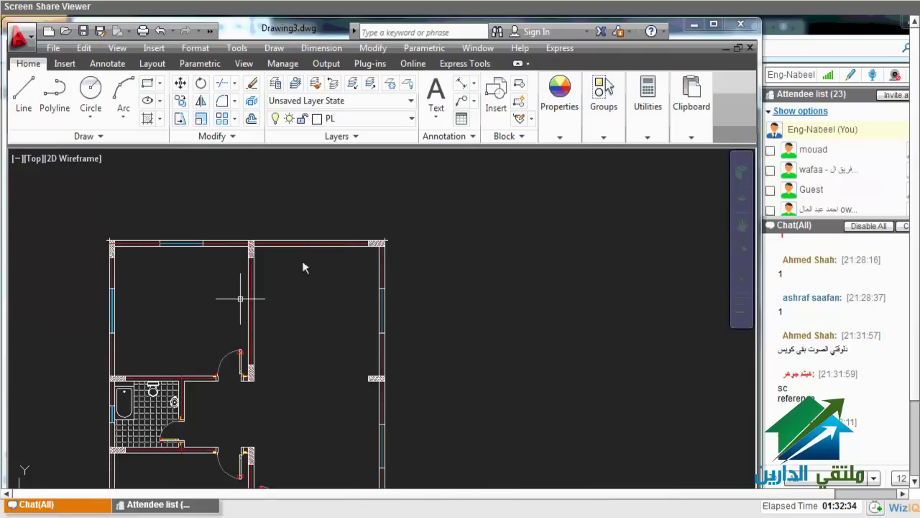
middle_drag(242, 299, 299, 243)
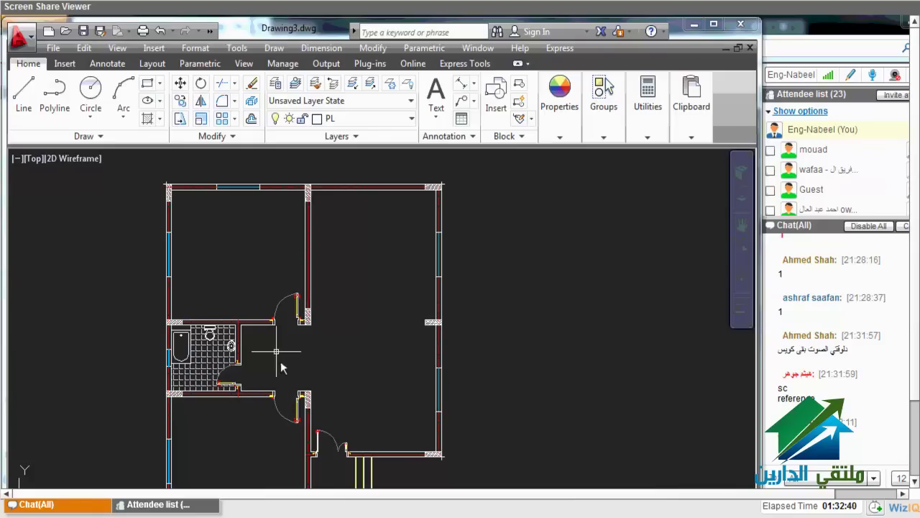
scroll(277, 370, down, 2)
scroll(279, 372, down, 2)
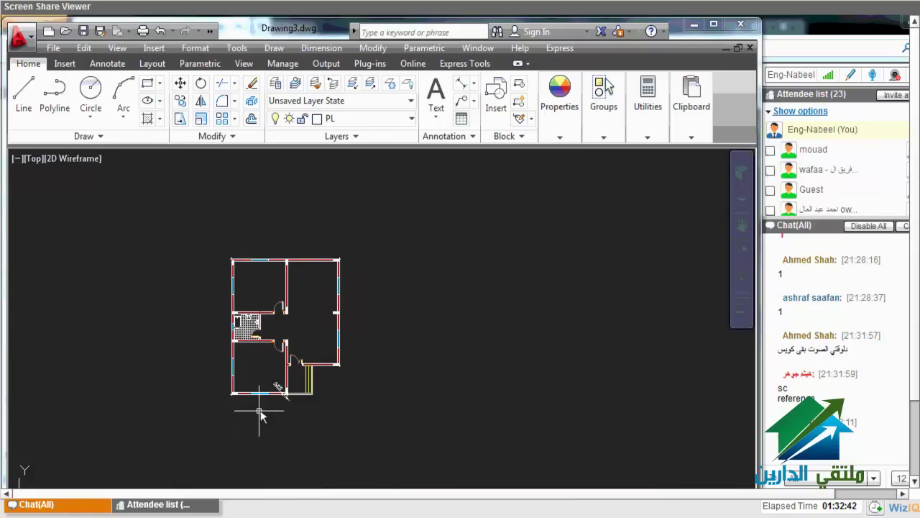
scroll(260, 414, up, 8)
click(263, 242)
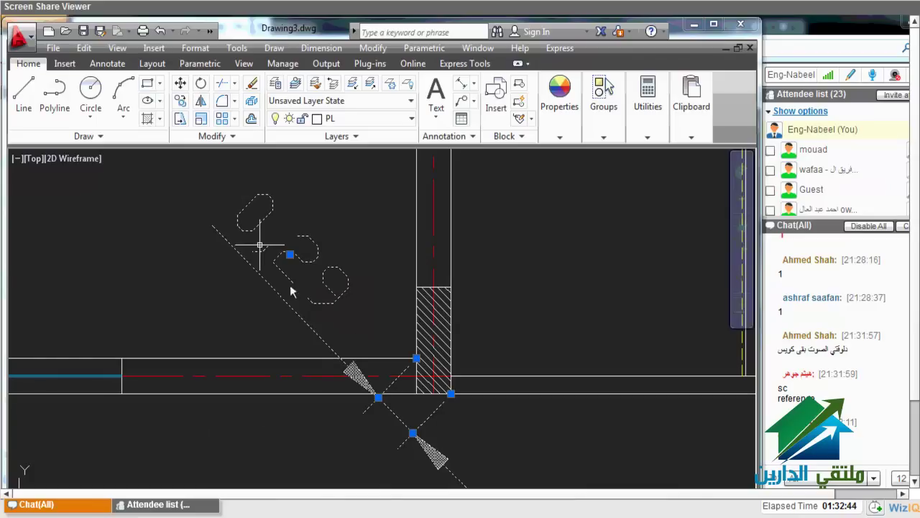
key(Delete)
Start a linear dimension with DLI, then cancel it
scroll(353, 357, down, 10)
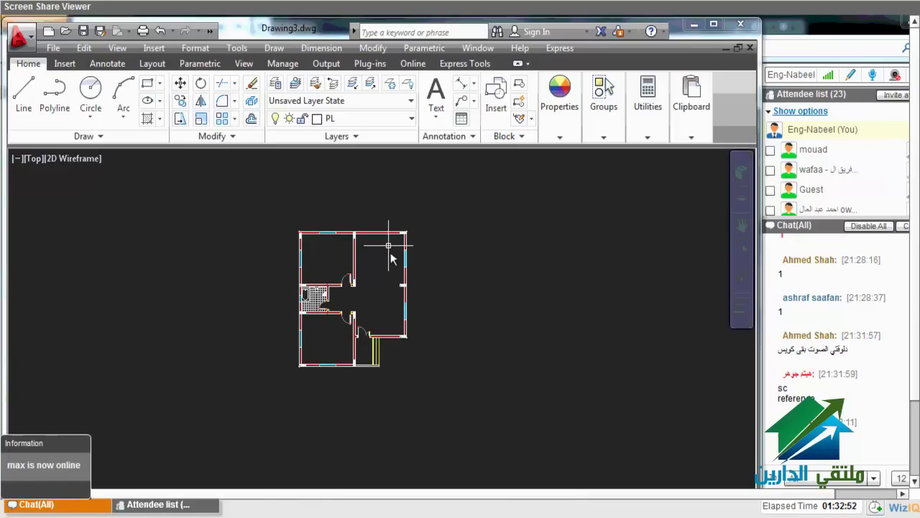
scroll(331, 237, up, 5)
text(dli)
key(Return)
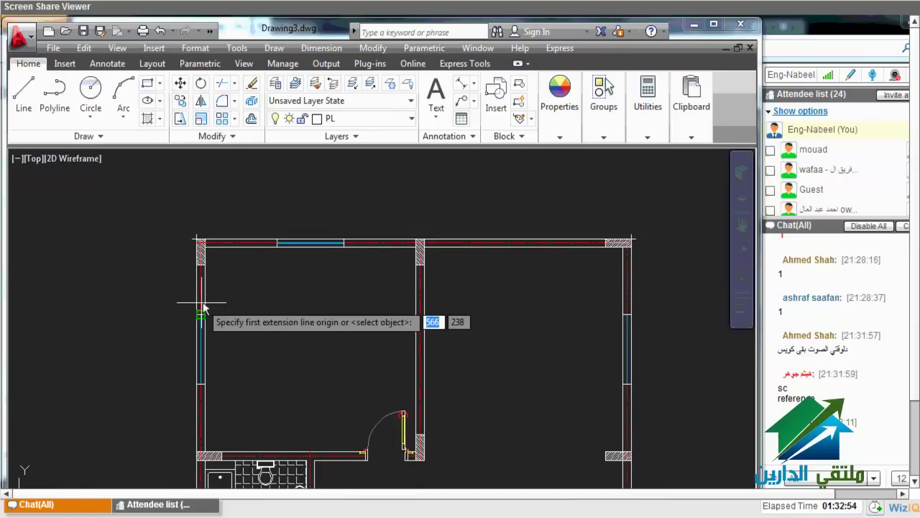
key(Escape)
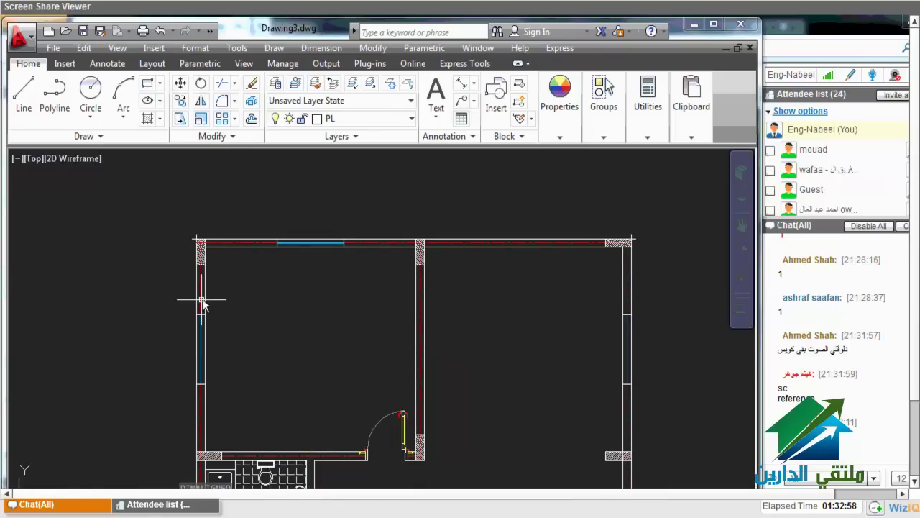
Select all red wall lines with Select Similar and copy them beside the original plan
click(203, 306)
right_click(250, 101)
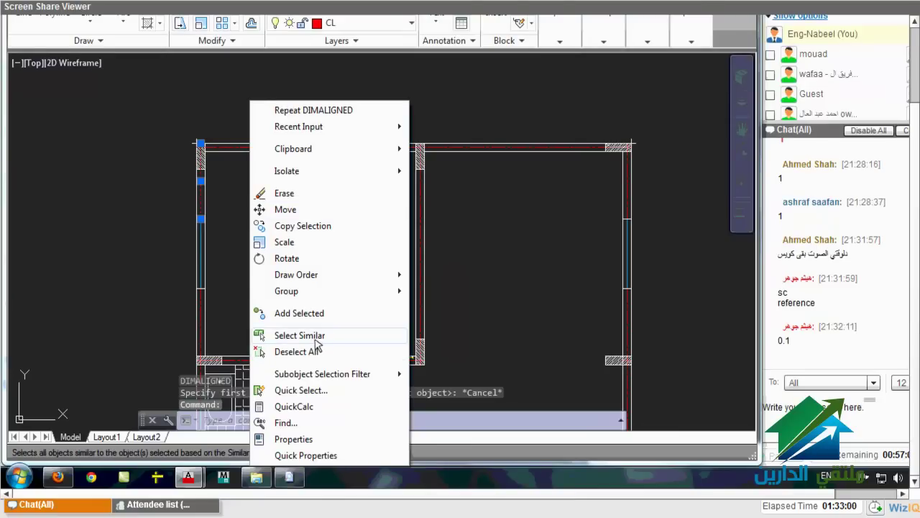
click(299, 335)
scroll(359, 370, down, 5)
text(co)
key(Return)
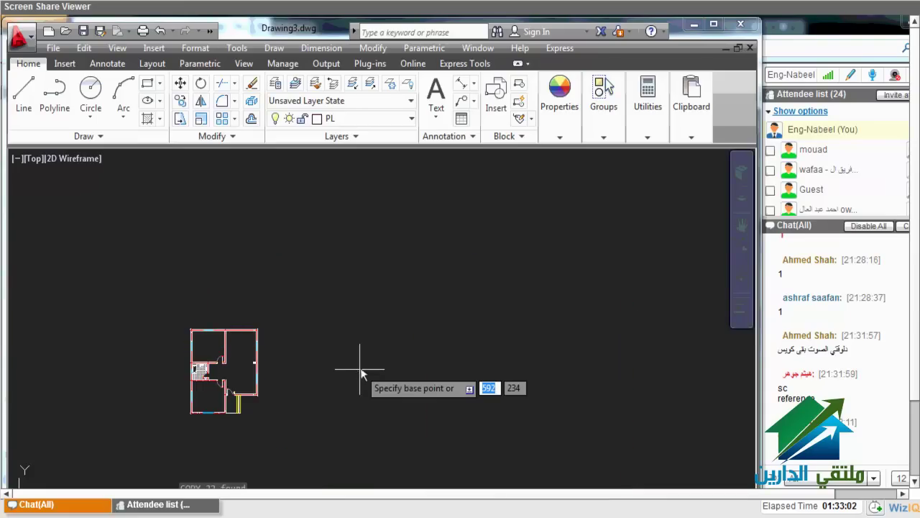
click(304, 253)
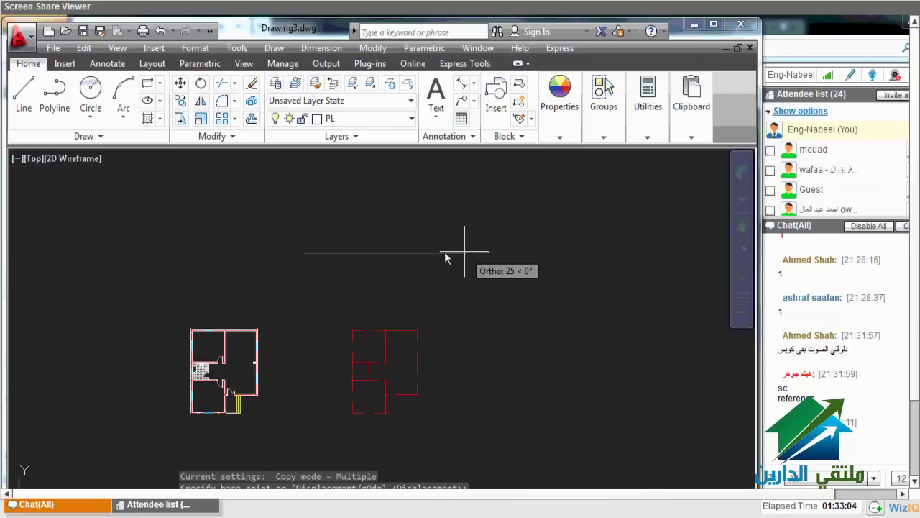
scroll(180, 363, up, 5)
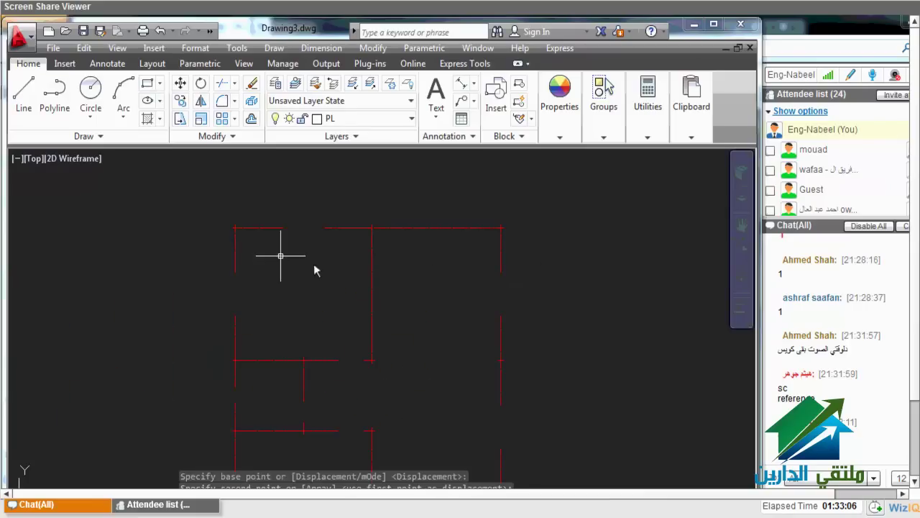
scroll(307, 246, down, 2)
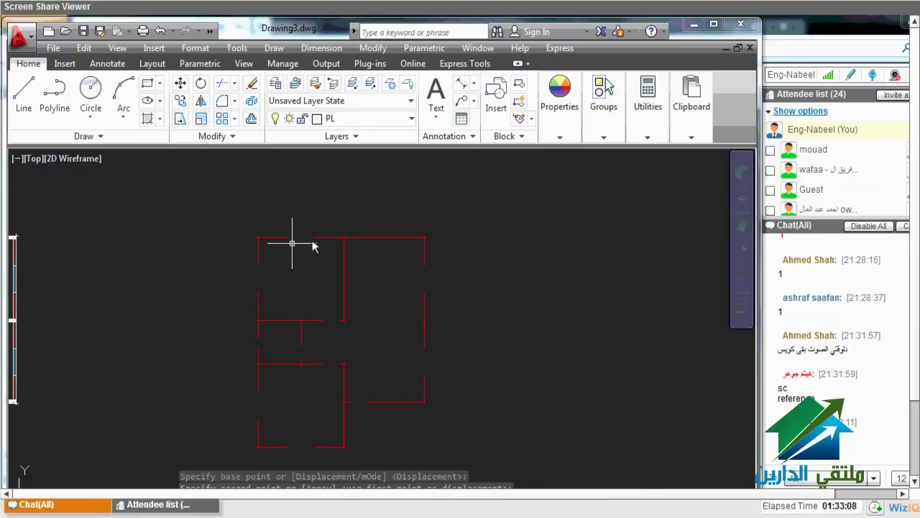
scroll(345, 216, down, 1)
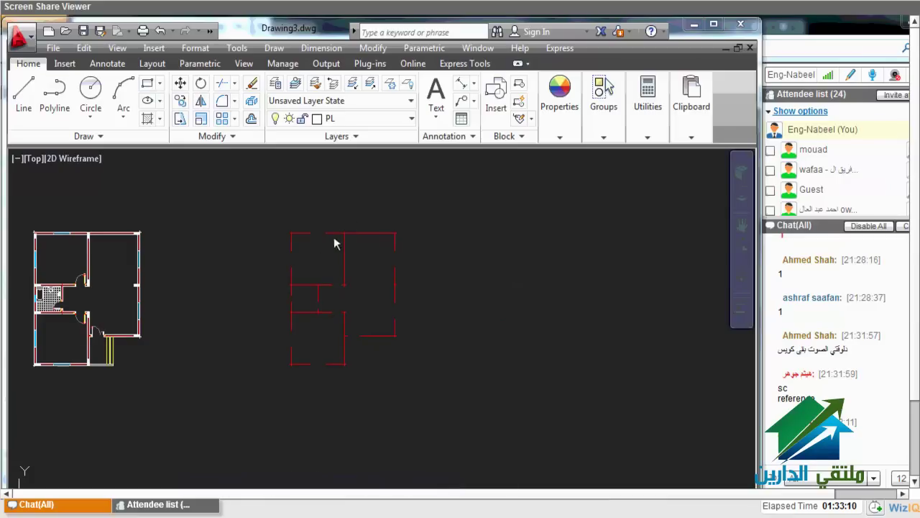
middle_drag(239, 306, 270, 309)
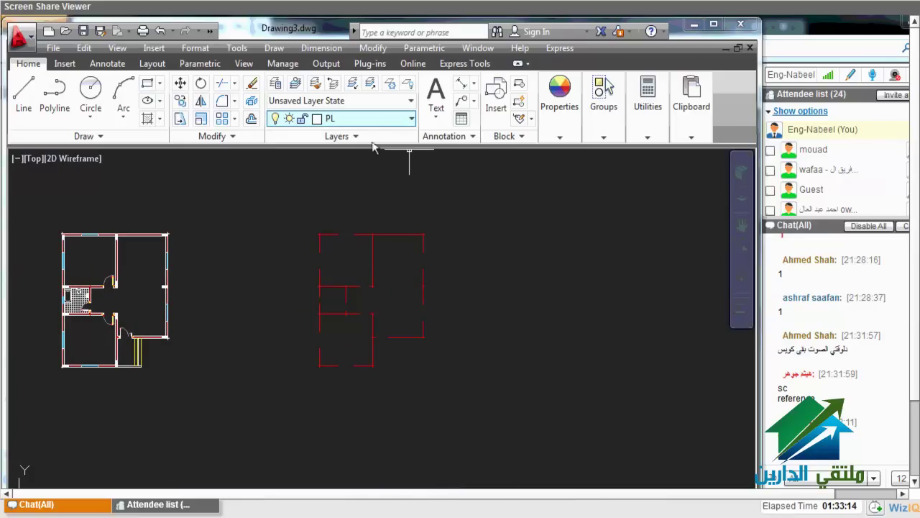
Make CL the current layer from the Layers dropdown
click(390, 121)
click(389, 138)
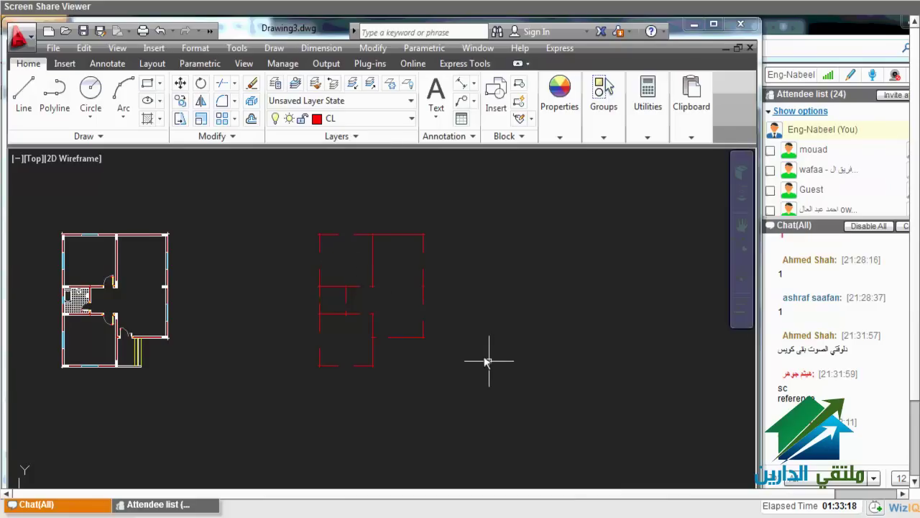
middle_drag(489, 361, 455, 353)
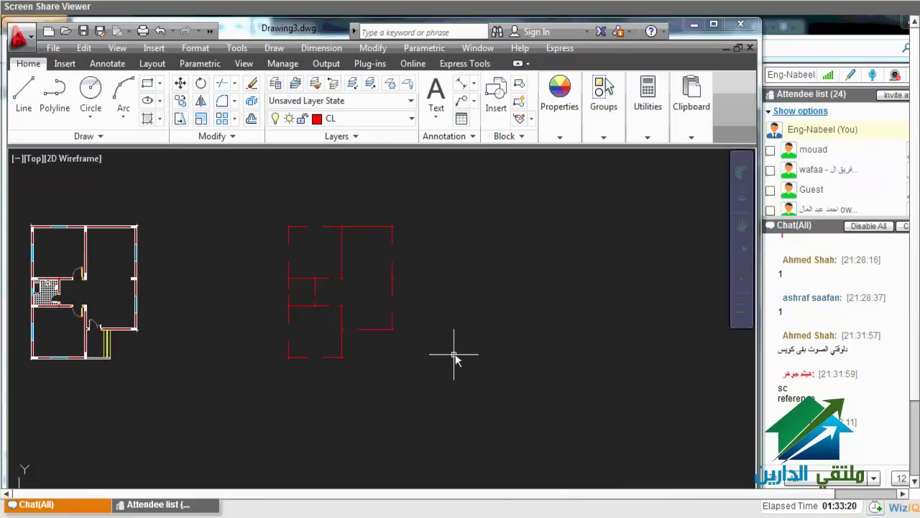
Draw a vertical construction line just right of the copied red wall outline
text(x)
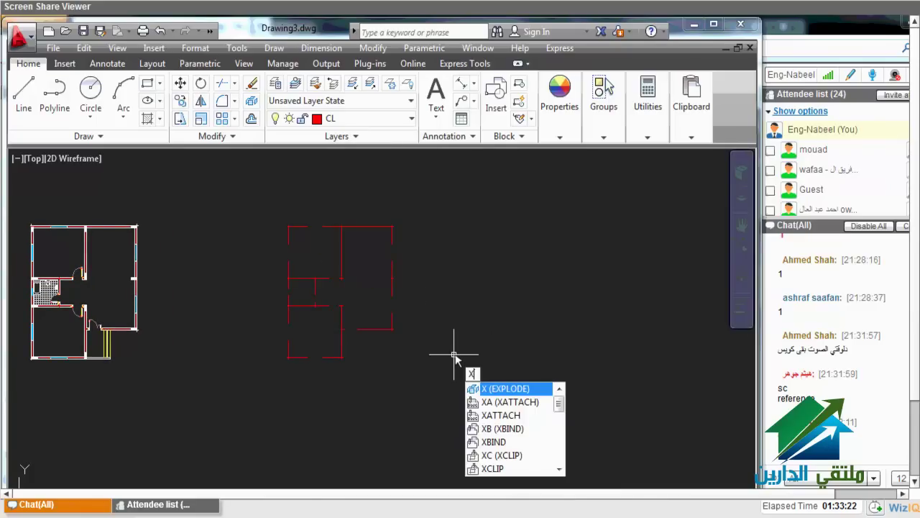
text(l)
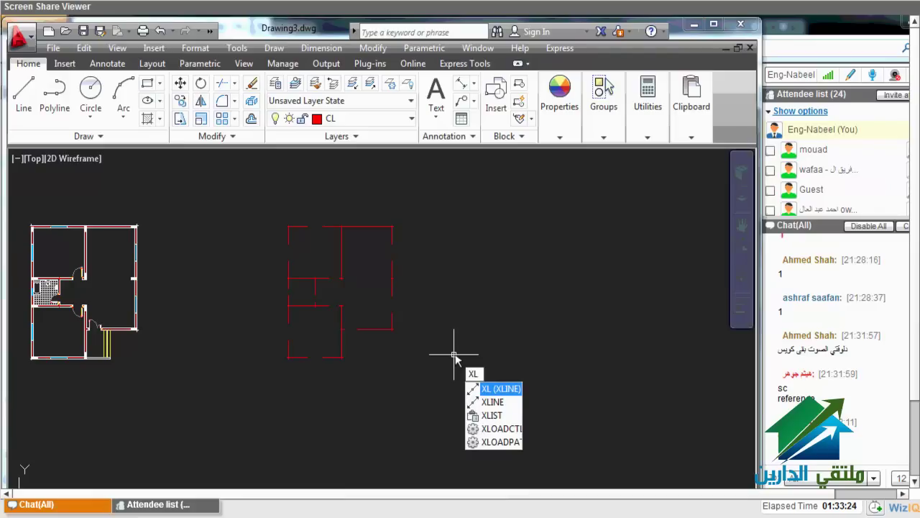
key(Escape)
click(83, 136)
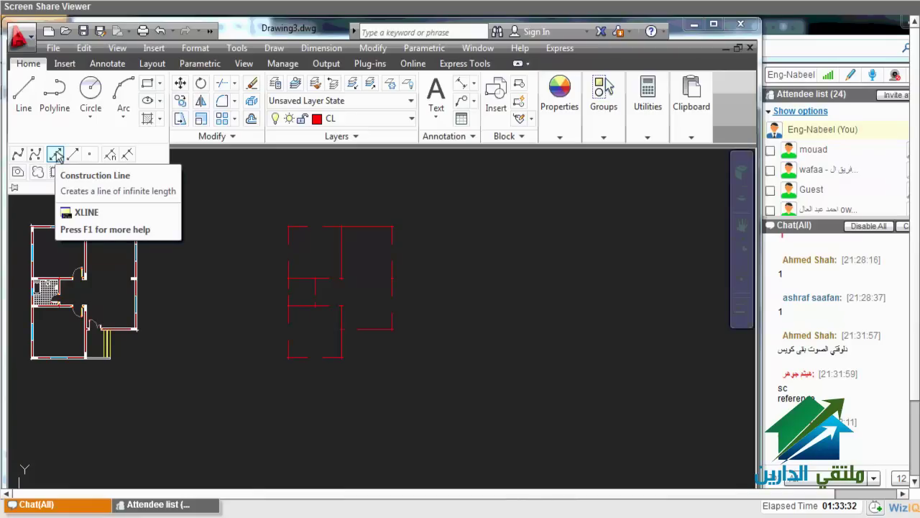
click(58, 157)
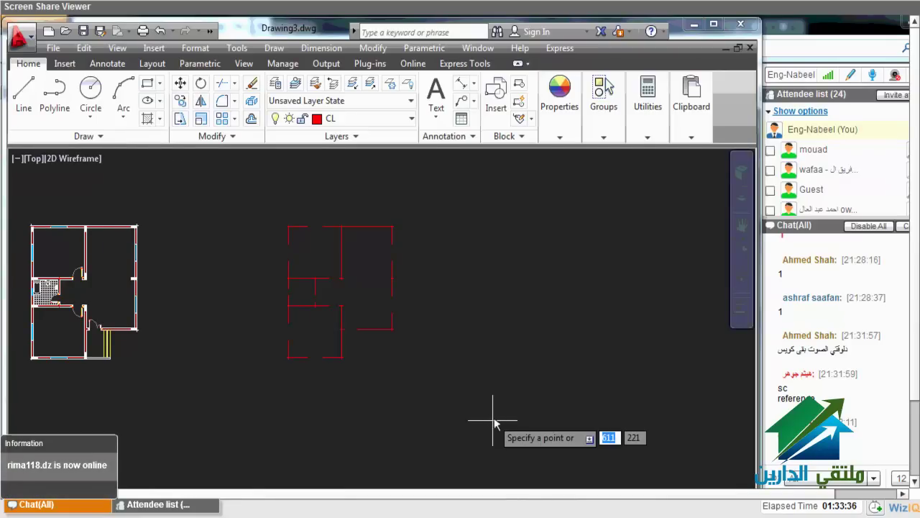
scroll(467, 296, down, 1)
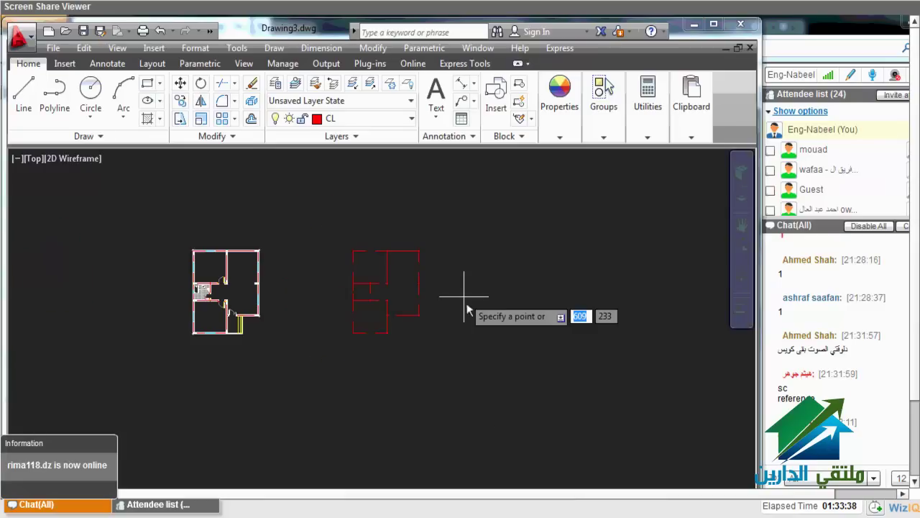
middle_drag(466, 305, 409, 252)
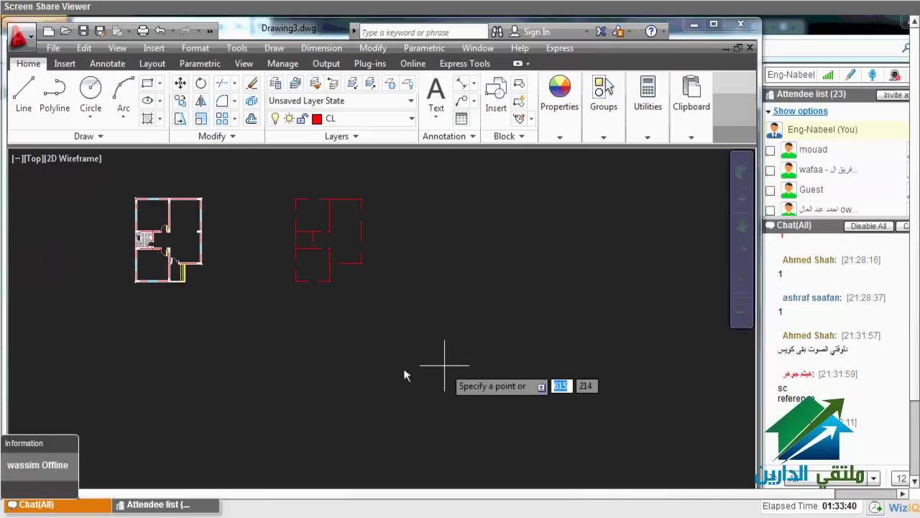
click(445, 370)
key(Escape)
key(Return)
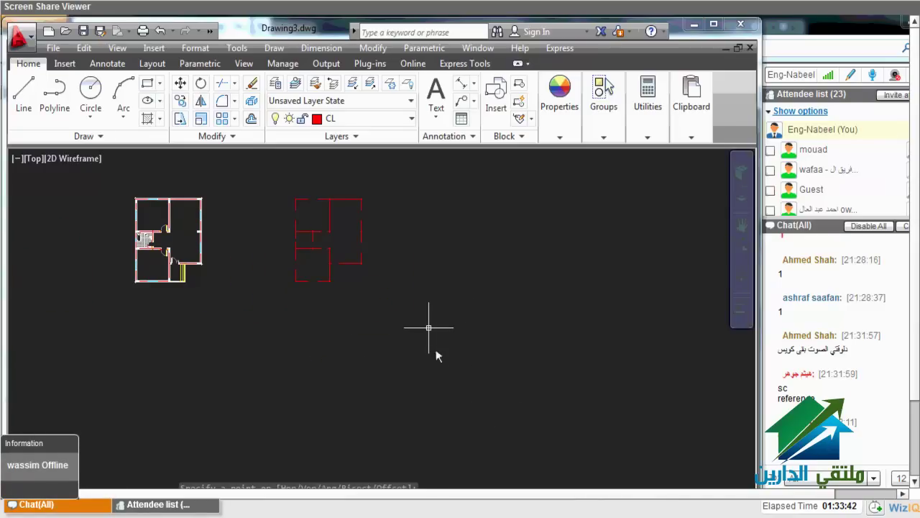
click(429, 332)
click(429, 366)
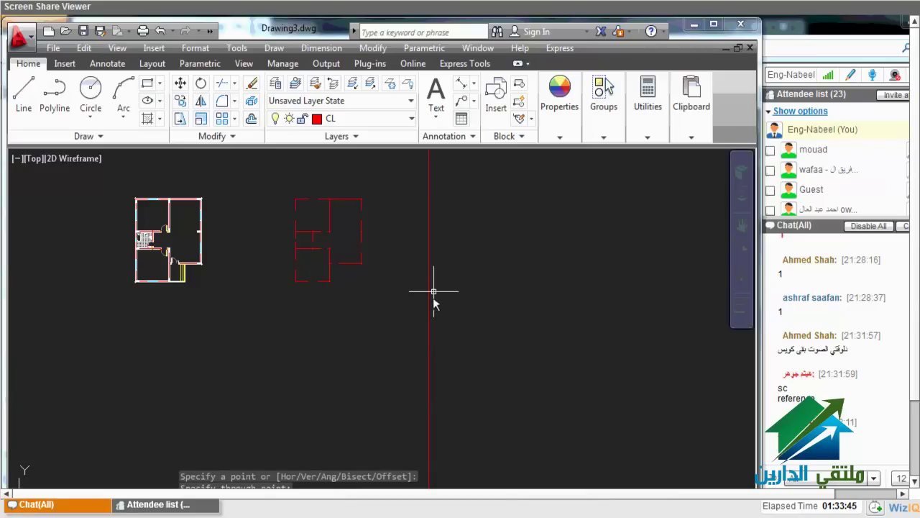
scroll(434, 296, up, 2)
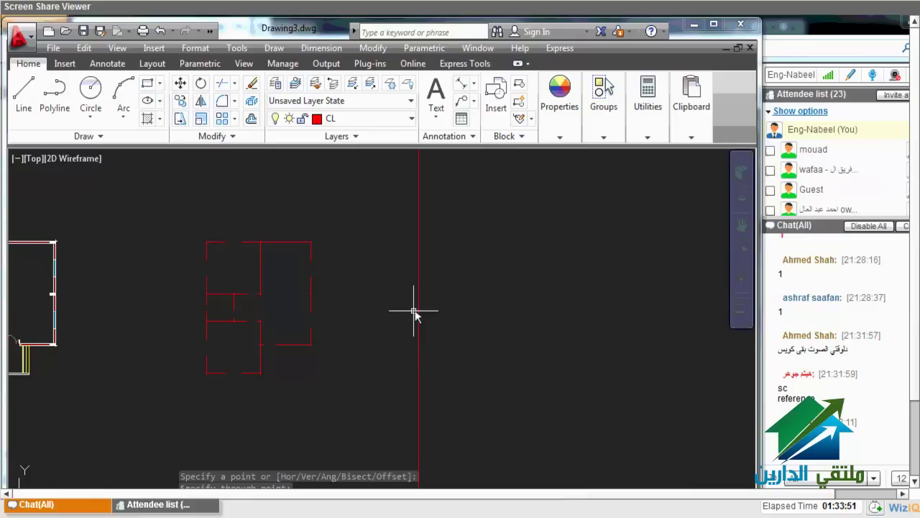
Dimension the top-left room at 5.27 and move the dimension up below its top wall
scroll(413, 311, up, 2)
key(Escape)
text(dli)
key(Return)
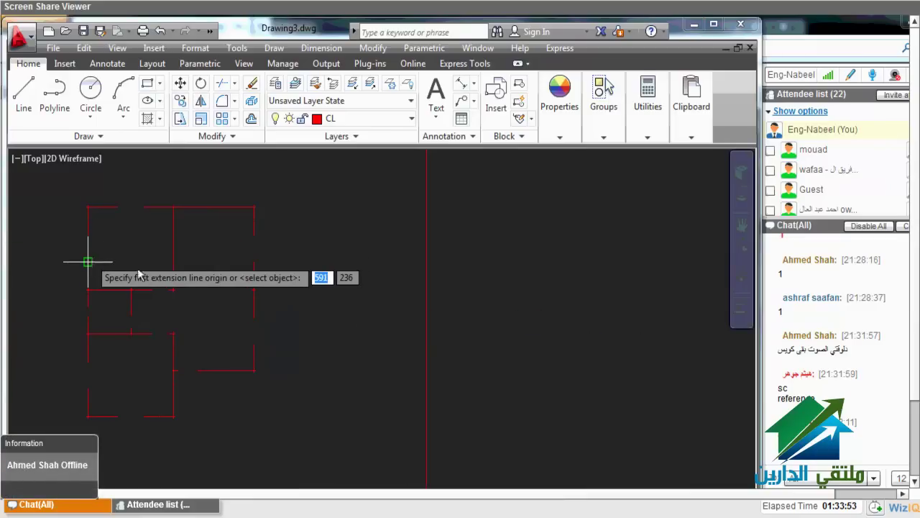
click(88, 261)
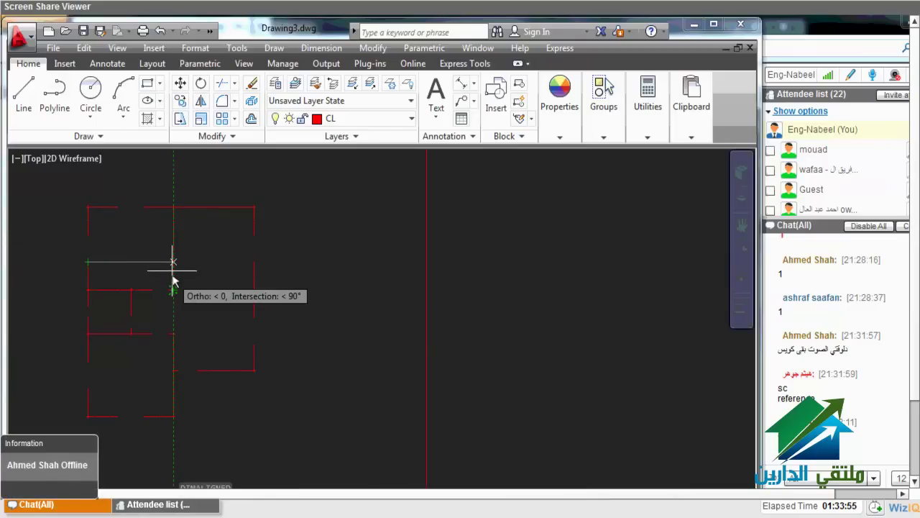
click(172, 262)
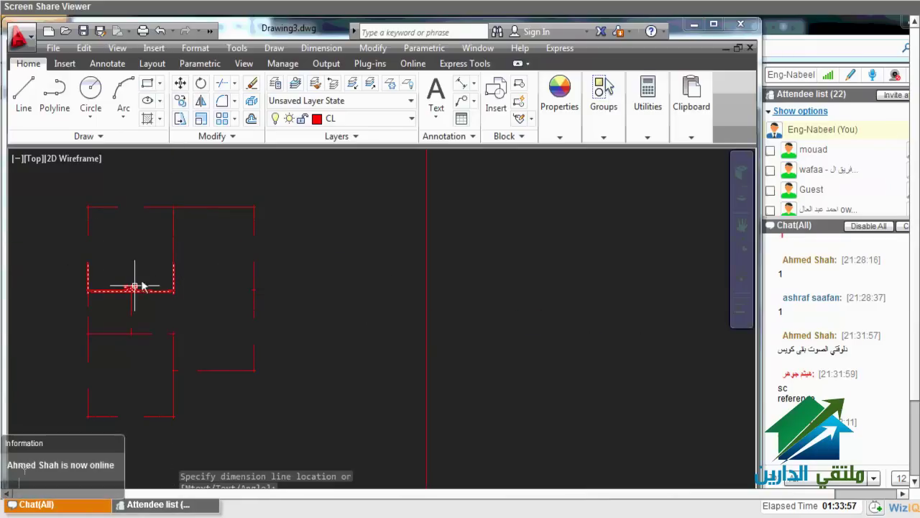
click(142, 286)
click(131, 288)
click(131, 289)
click(145, 245)
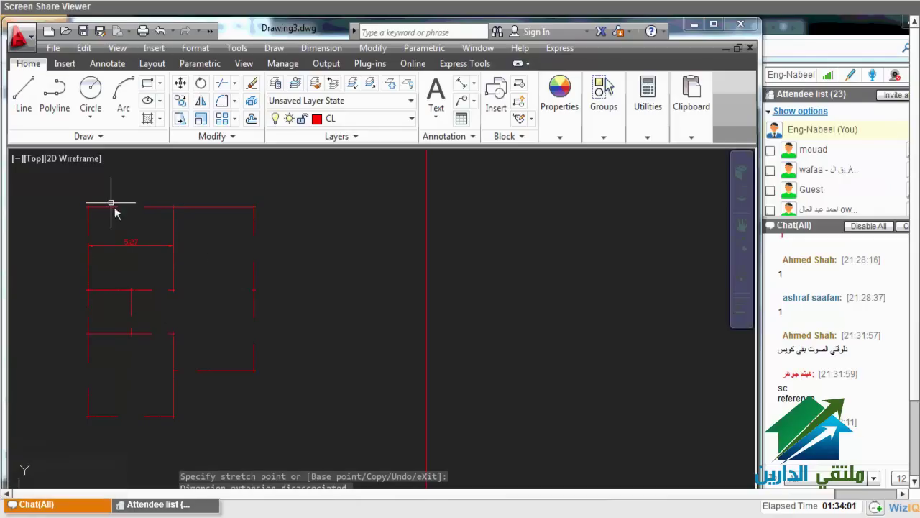
Begin a second linear dimension, then cancel it
key(Return)
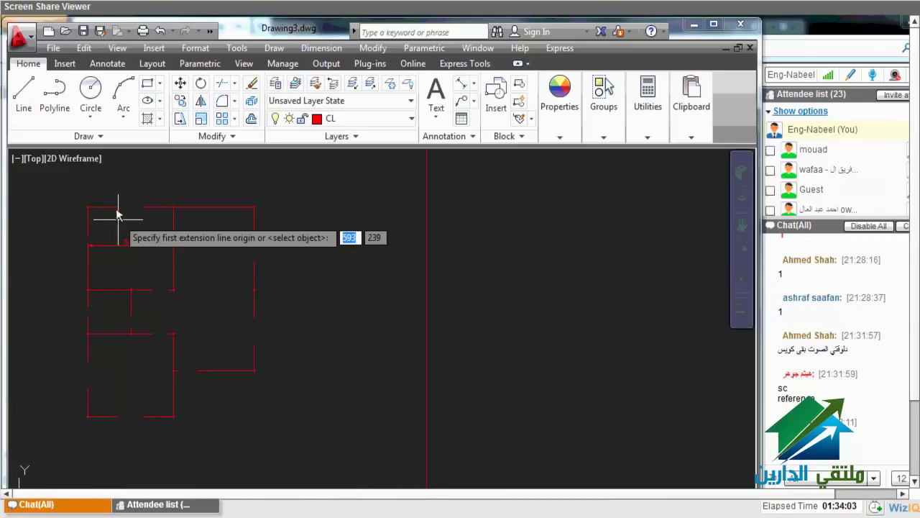
click(108, 208)
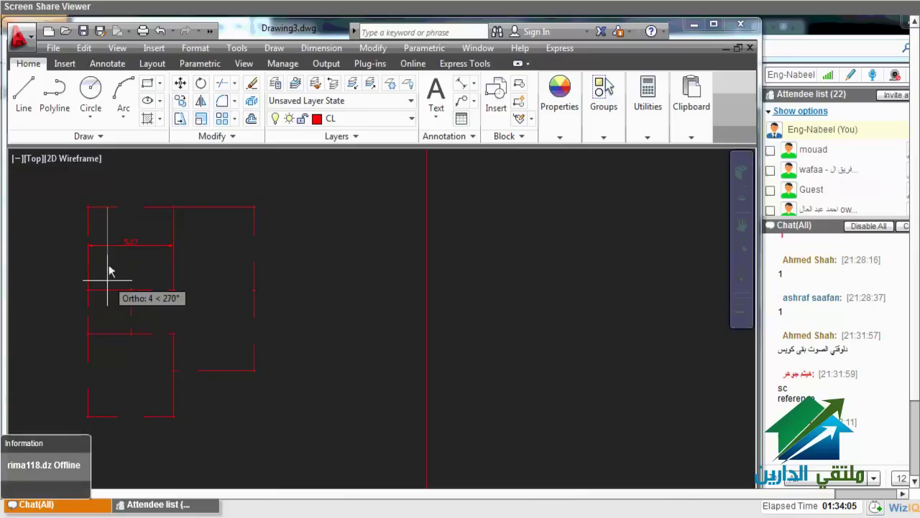
click(109, 284)
key(Escape)
key(Return)
key(Return)
key(Escape)
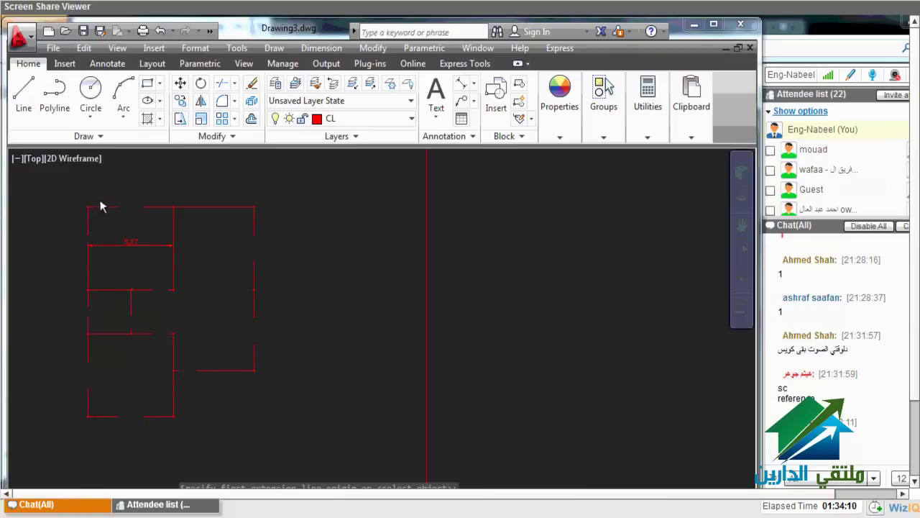
scroll(101, 206, up, 4)
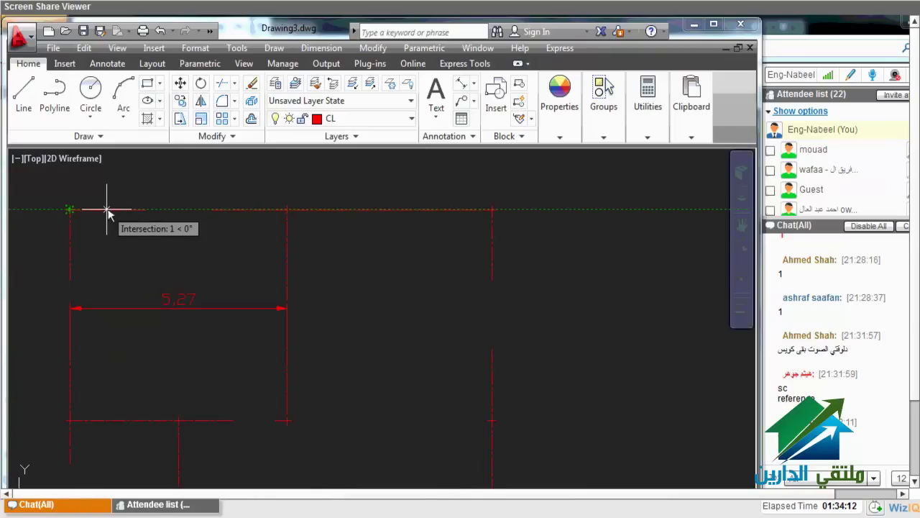
Turn on Perpendicular object snap, then start an aligned dimension with DAL
click(106, 209)
key(Escape)
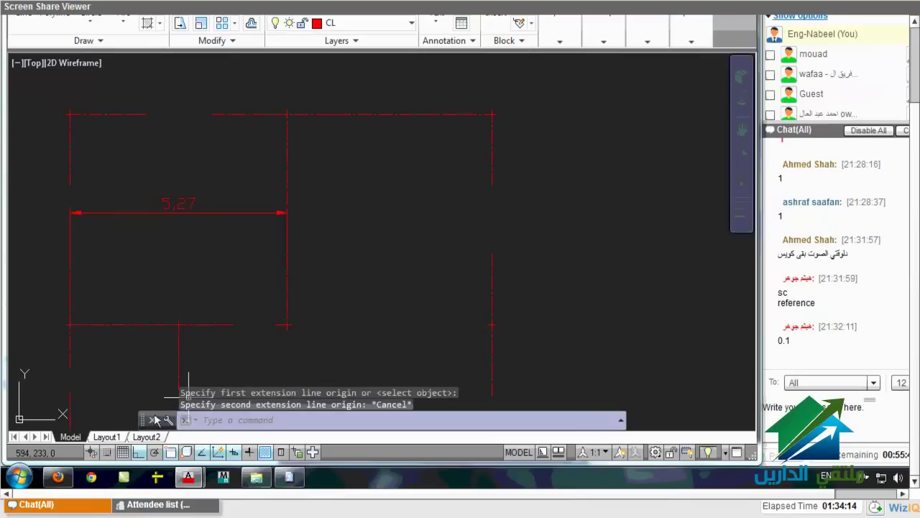
right_click(178, 458)
click(202, 435)
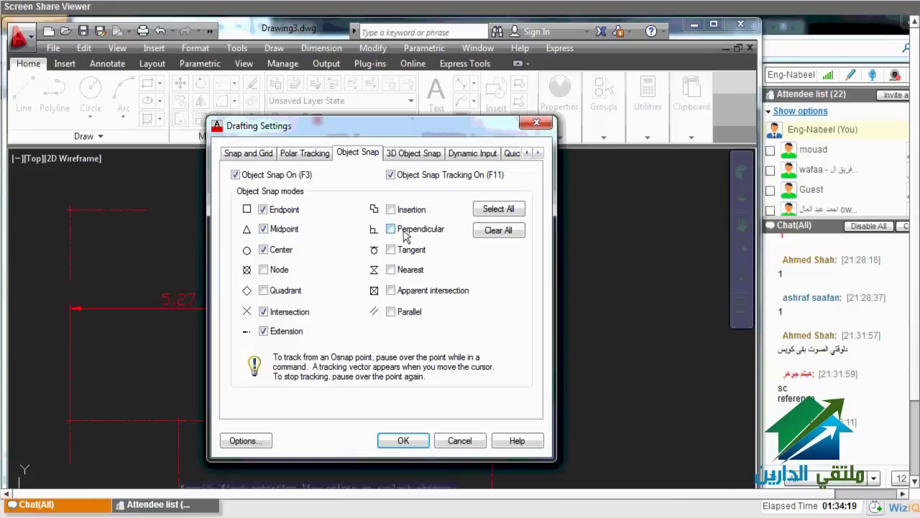
click(407, 230)
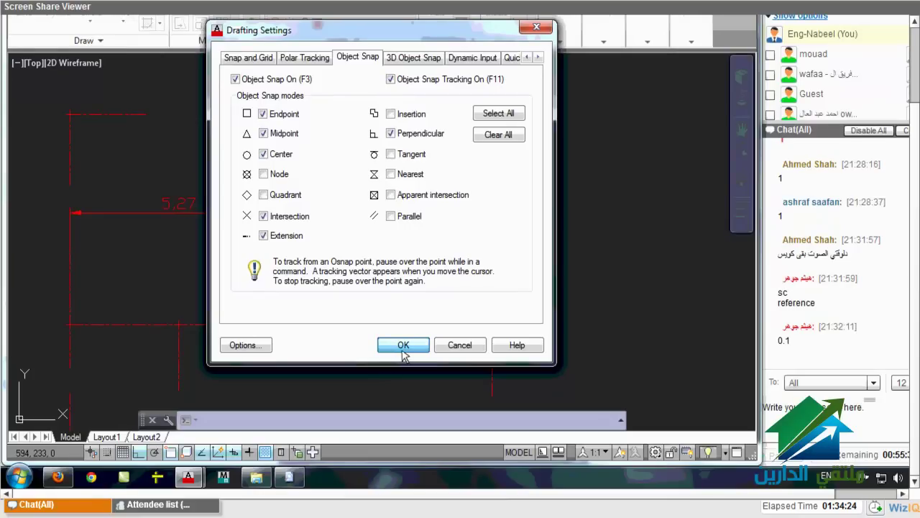
click(403, 347)
text(DAL)
key(Return)
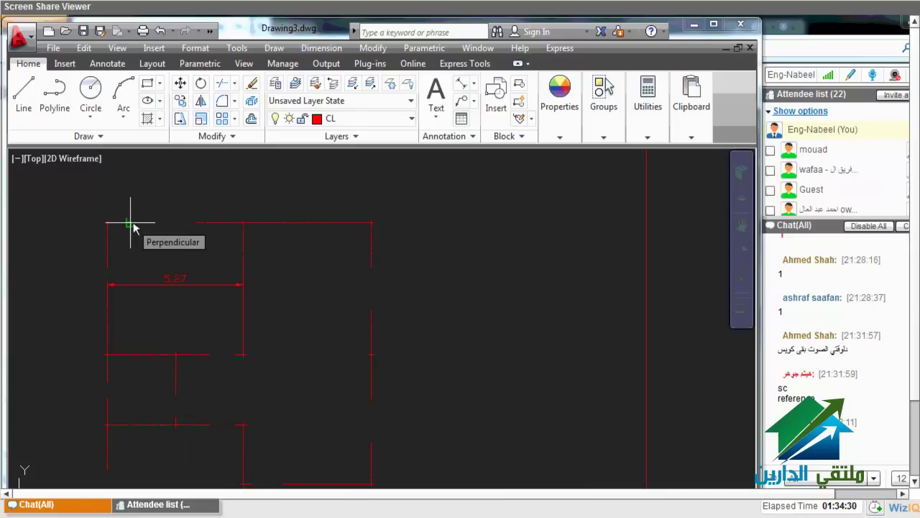
Place a vertical 4.96 aligned dimension and move the 5.27 dimension higher
click(133, 227)
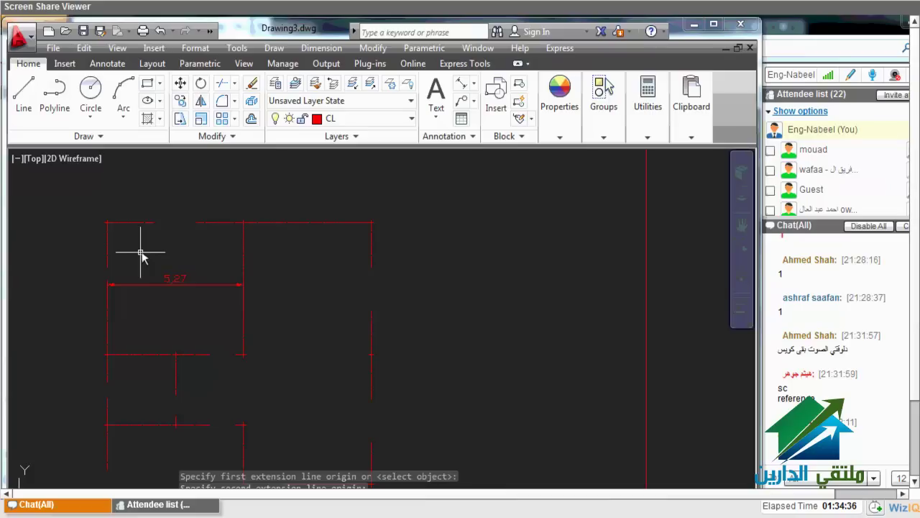
text(dal)
key(Return)
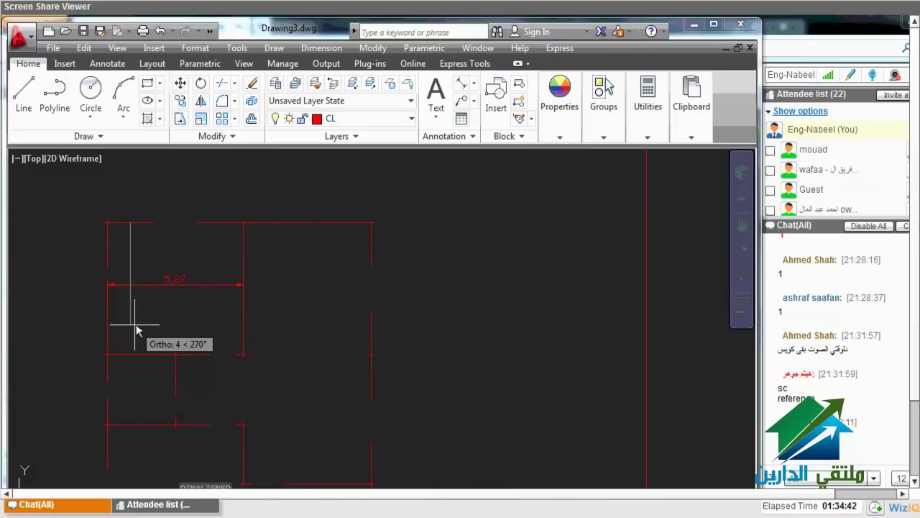
click(130, 353)
click(131, 328)
click(172, 287)
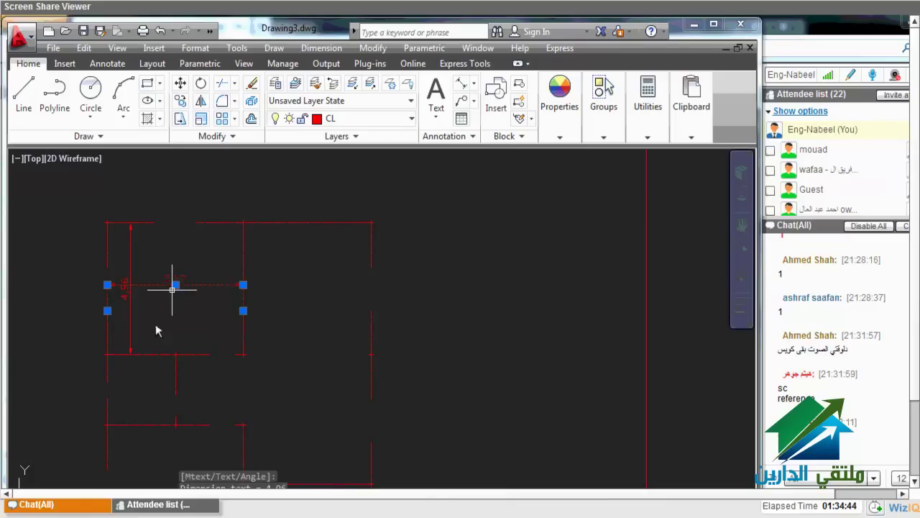
drag(175, 285, 176, 266)
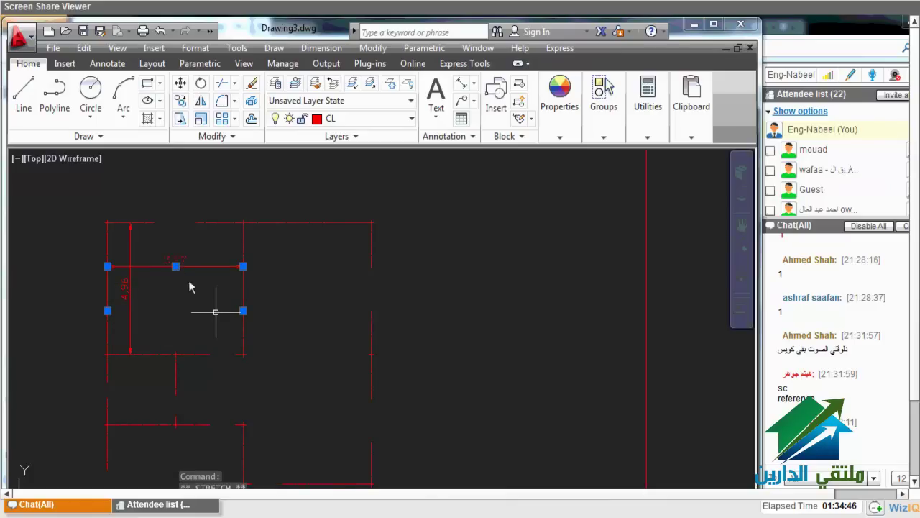
Add a horizontal 4.96 dimension beside the 5.27 dimension
key(Return)
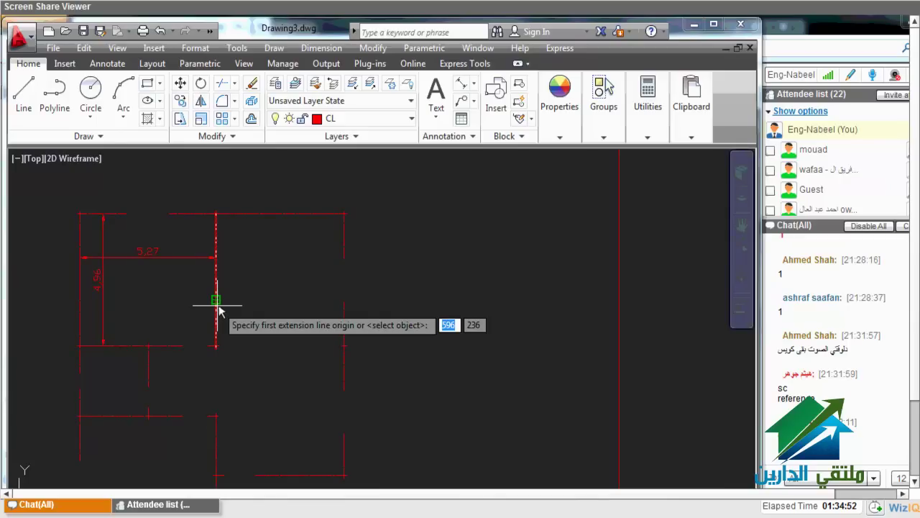
click(216, 300)
click(345, 300)
click(216, 304)
Add a second vertical 4.96 dimension up to the top wall's endpoint, then compare both plans
key(Return)
scroll(218, 342, up, 3)
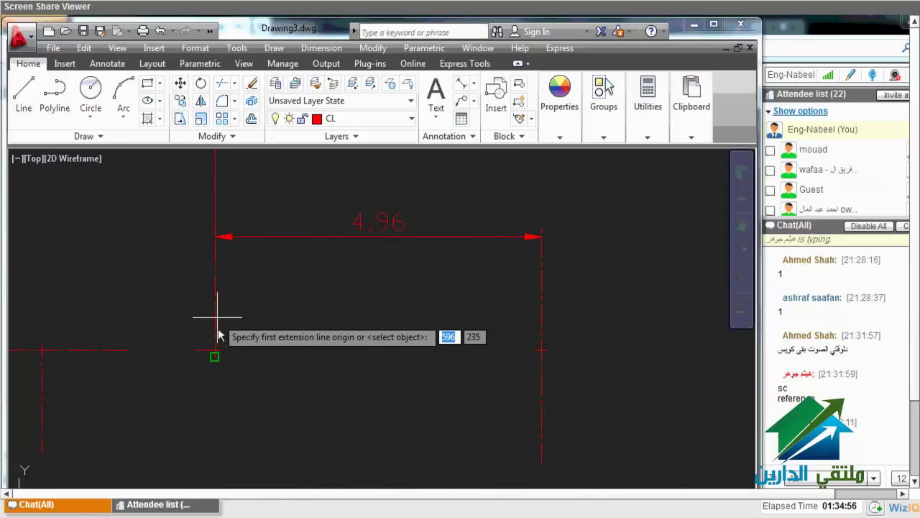
click(216, 351)
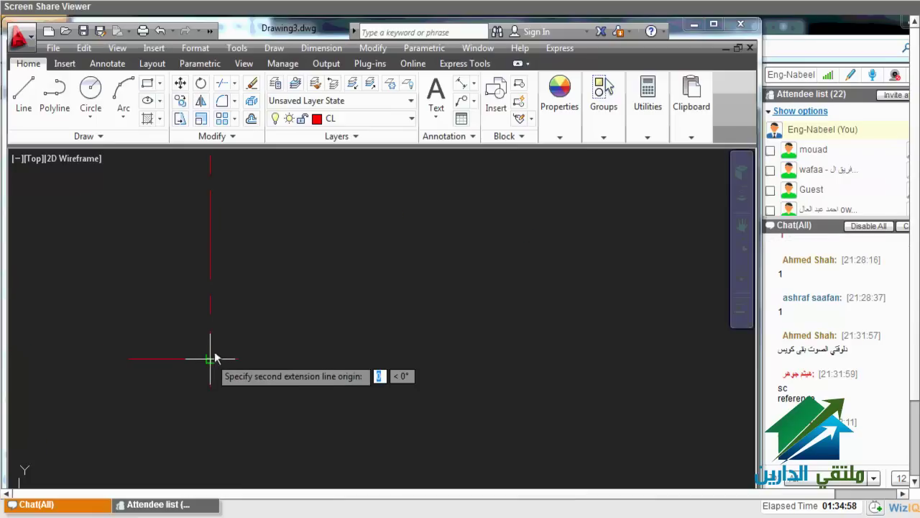
scroll(216, 350, down, 5)
scroll(237, 242, up, 4)
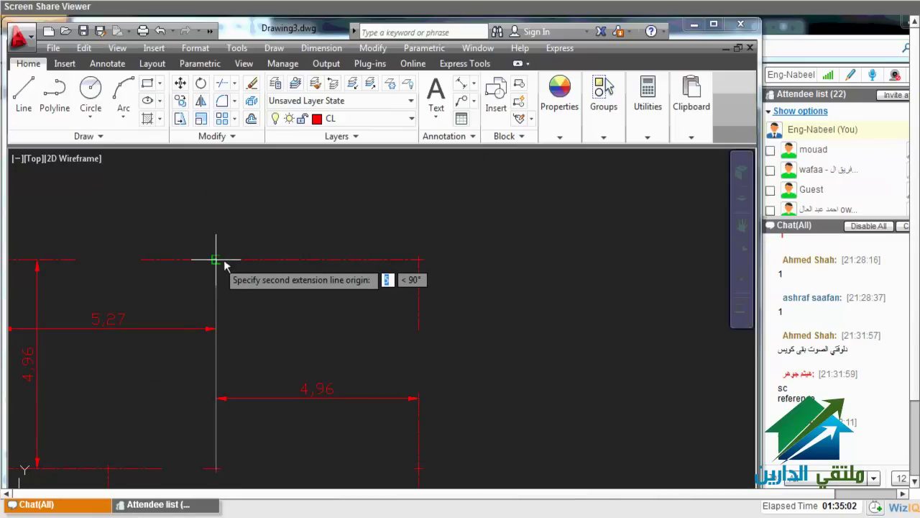
click(222, 260)
scroll(270, 278, down, 5)
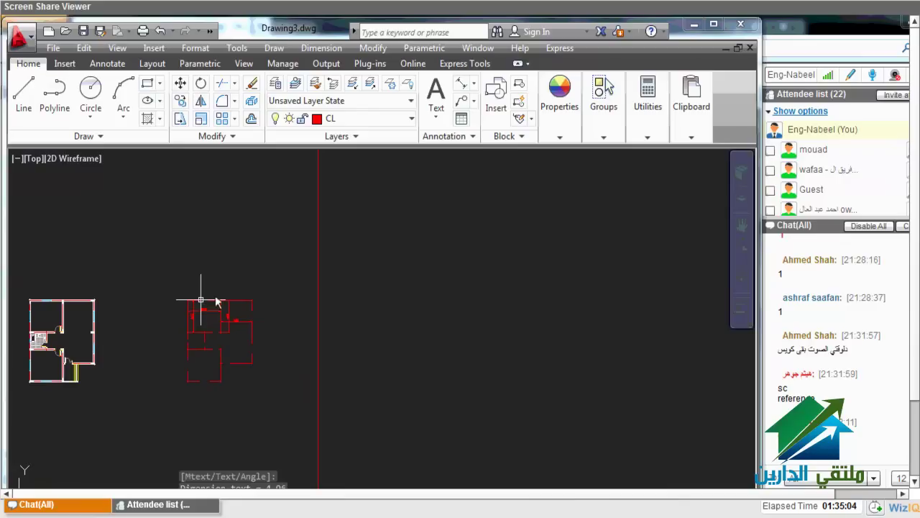
scroll(205, 306, up, 4)
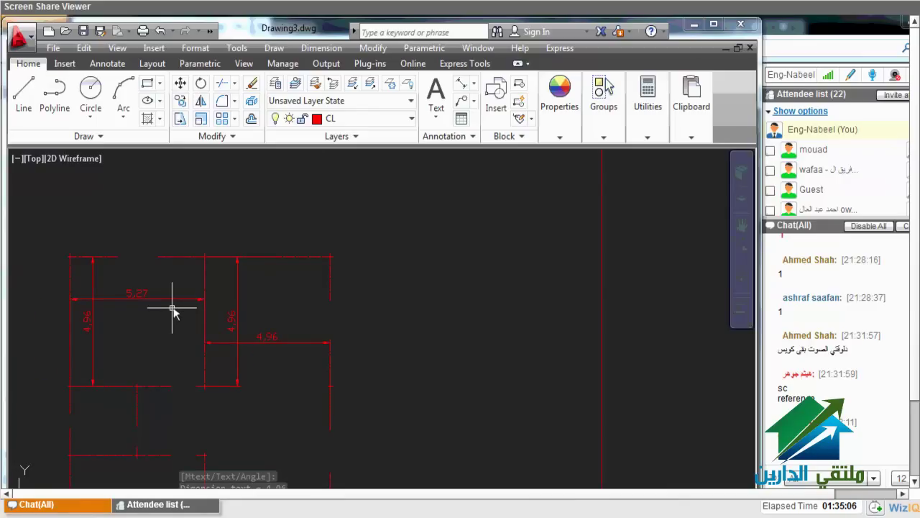
scroll(172, 309, down, 2)
scroll(158, 323, down, 2)
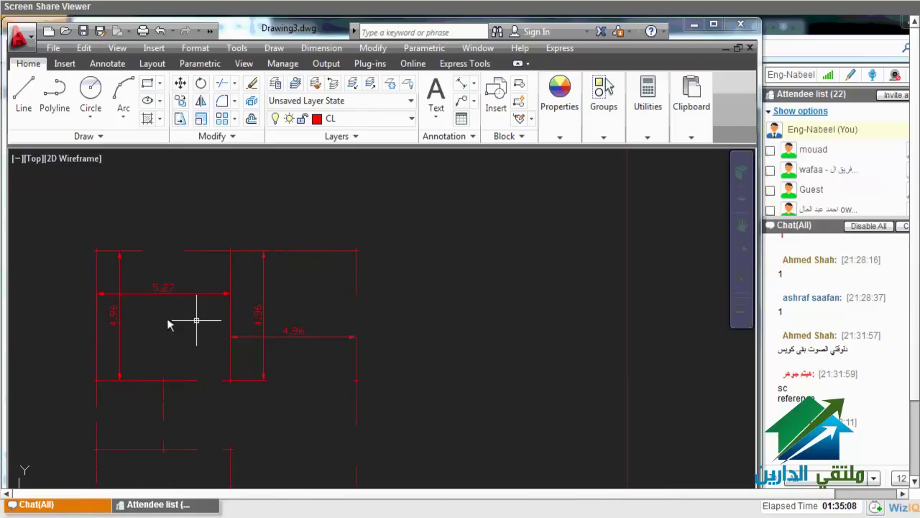
scroll(180, 320, down, 2)
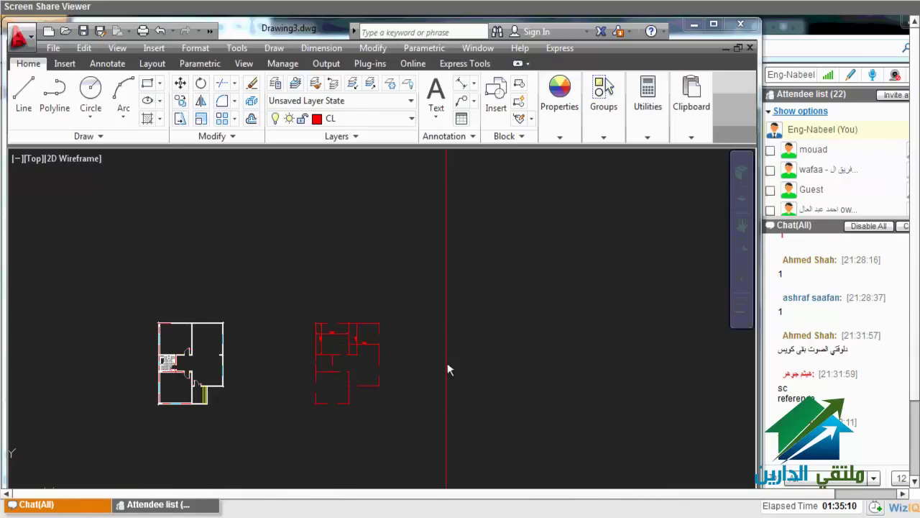
scroll(447, 362, up, 3)
scroll(370, 309, down, 2)
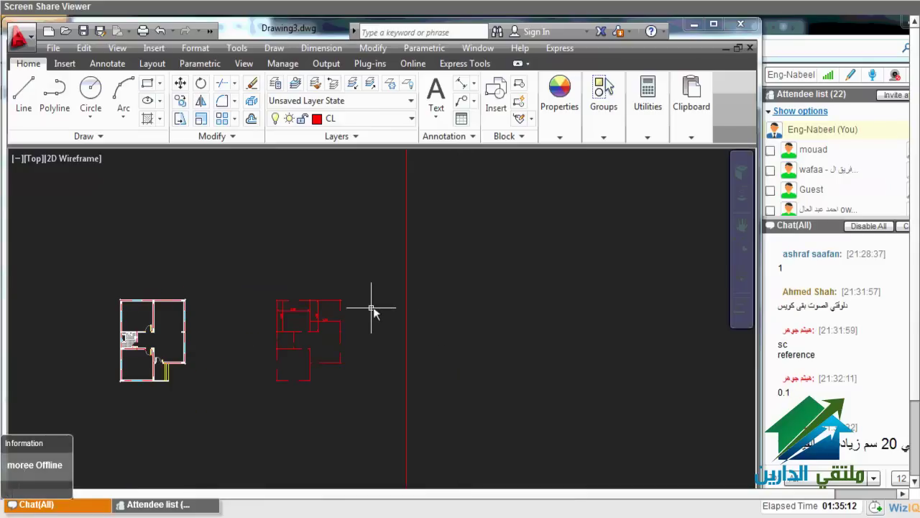
scroll(374, 370, up, 2)
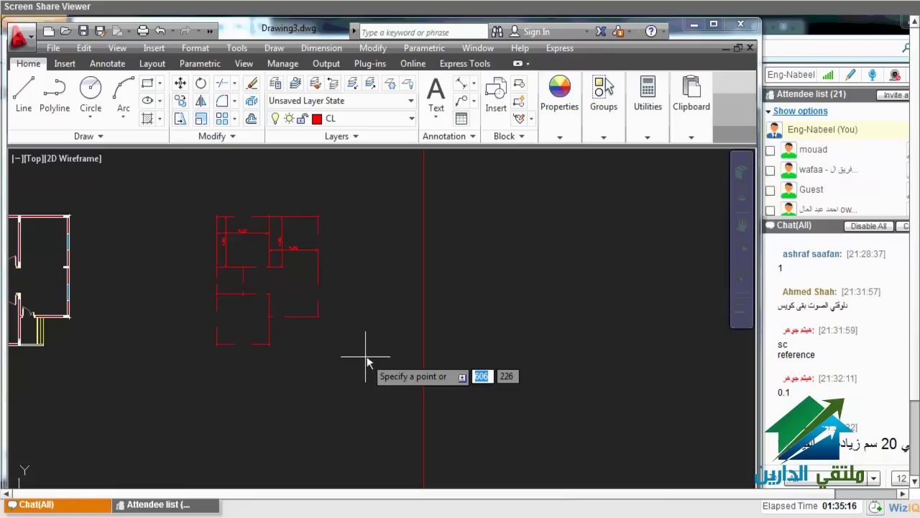
Place a horizontal construction line below the red reference plan
right_click(367, 357)
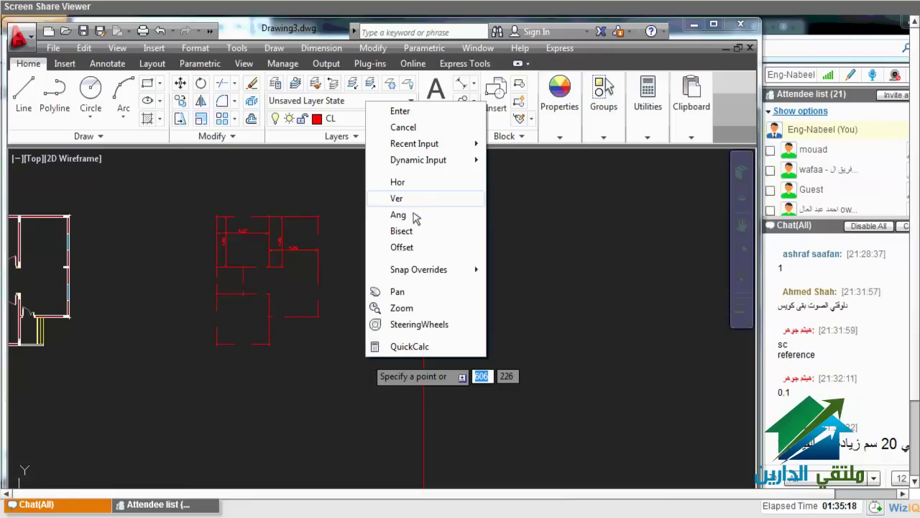
click(397, 182)
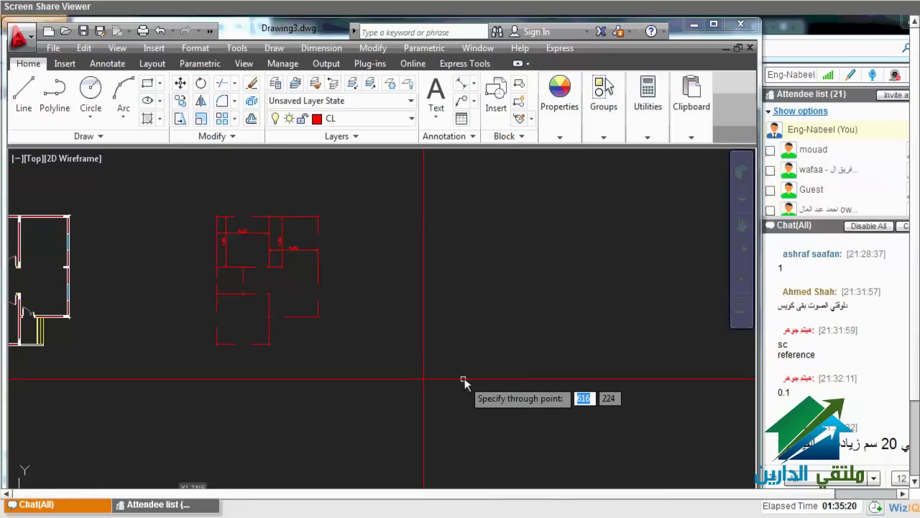
click(424, 378)
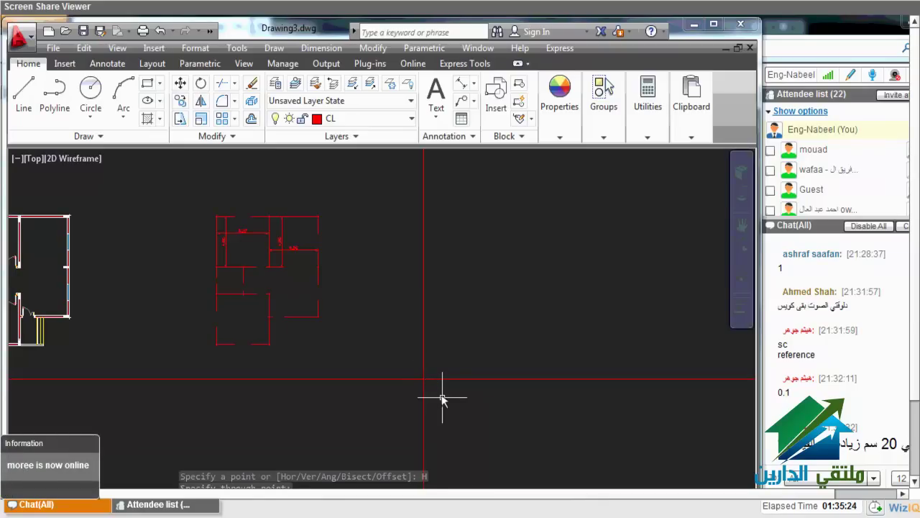
key(Escape)
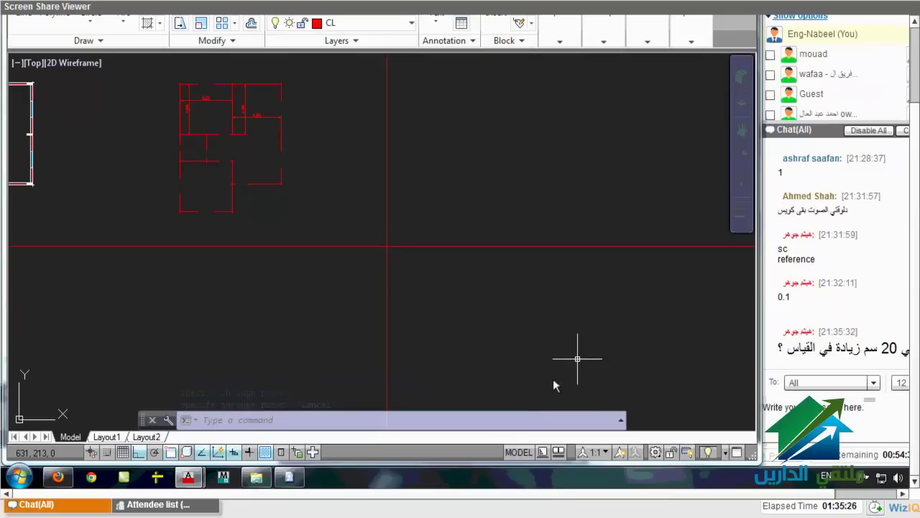
Zoom in to read the 5.27 and 4.96 dimensions and start OFFSET
scroll(201, 170, up, 2)
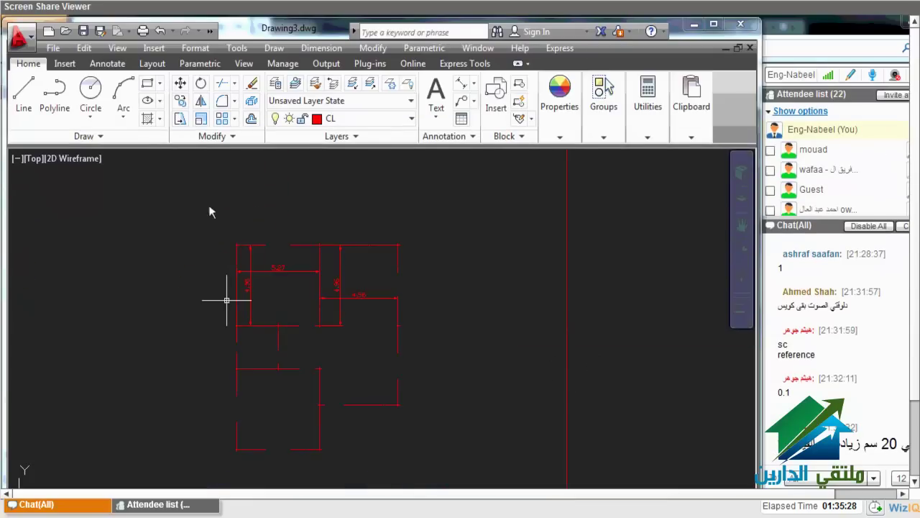
scroll(264, 276, up, 6)
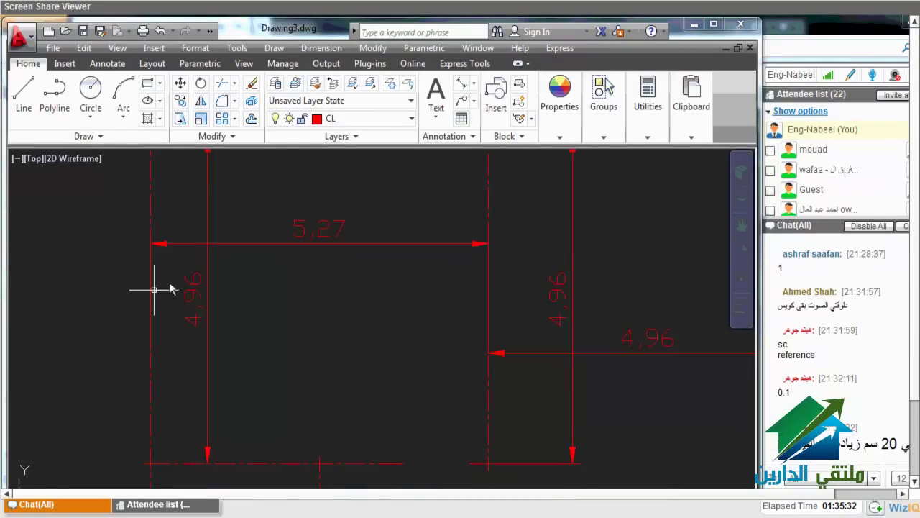
middle_drag(156, 291, 154, 300)
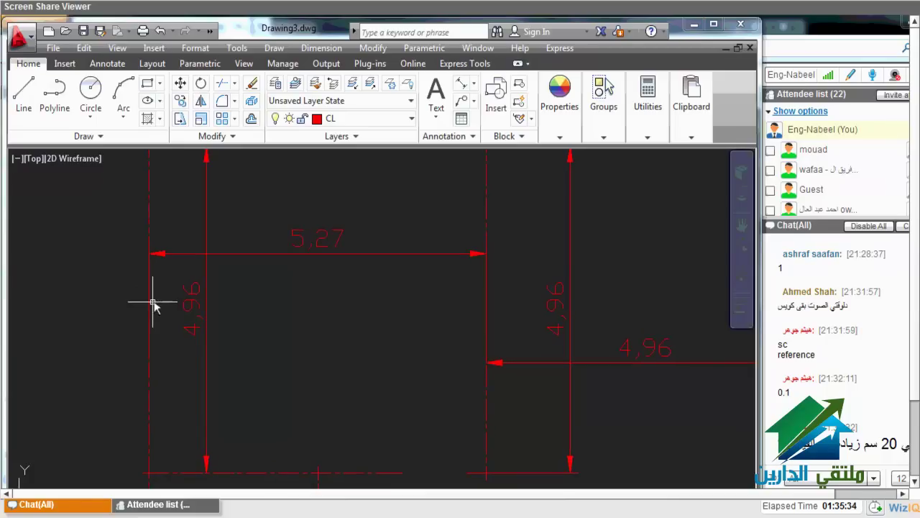
scroll(245, 305, down, 2)
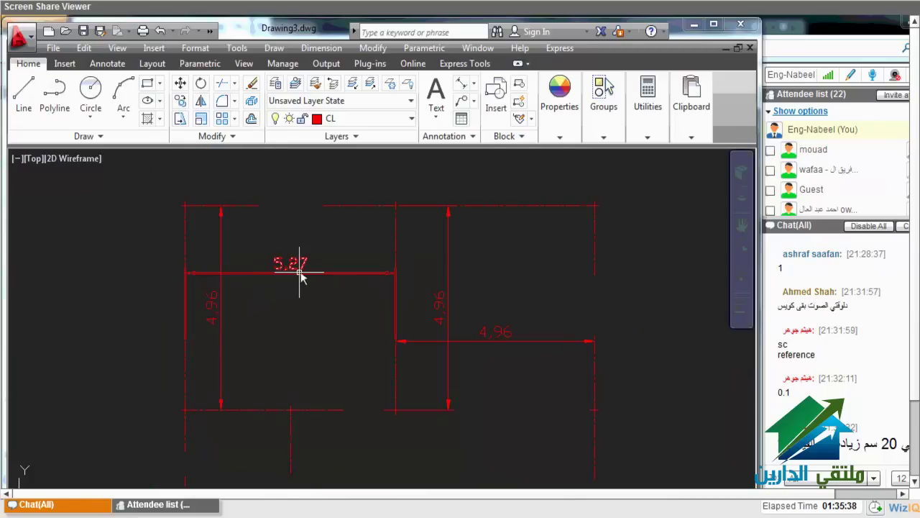
middle_drag(302, 274, 294, 260)
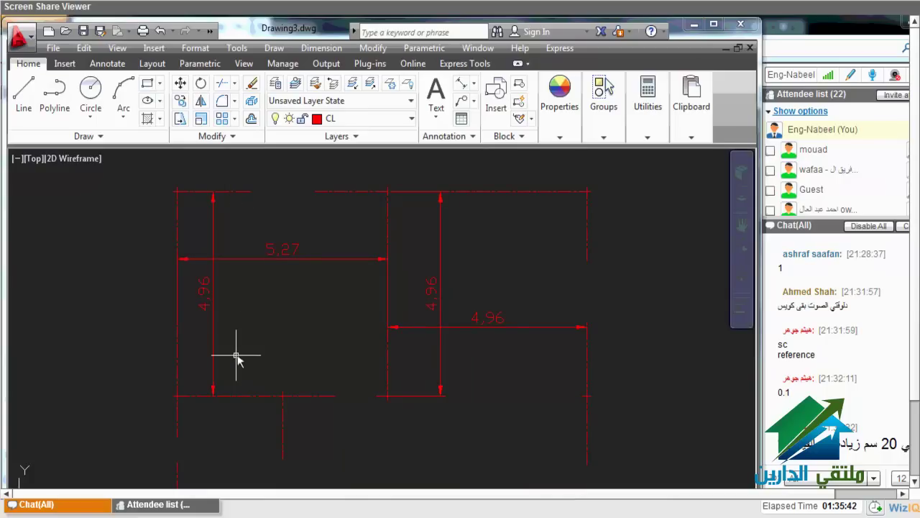
scroll(235, 356, down, 5)
scroll(218, 308, up, 2)
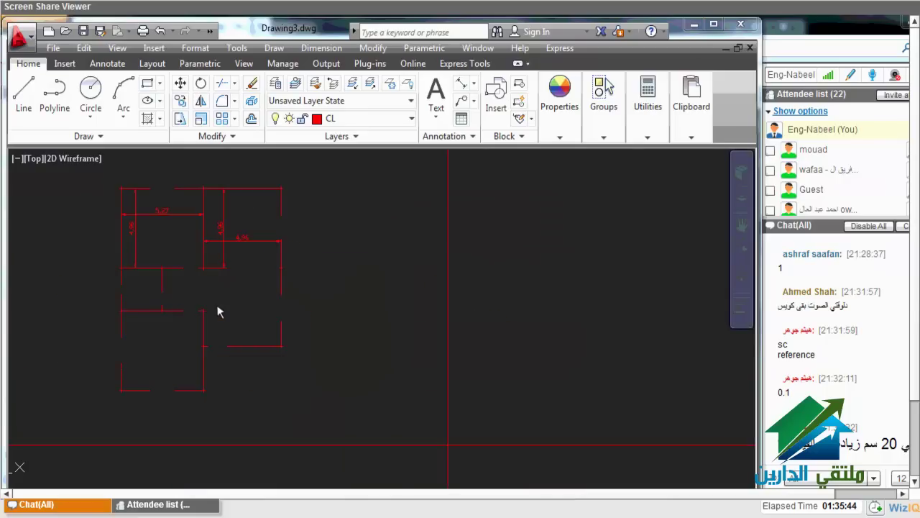
key(Return)
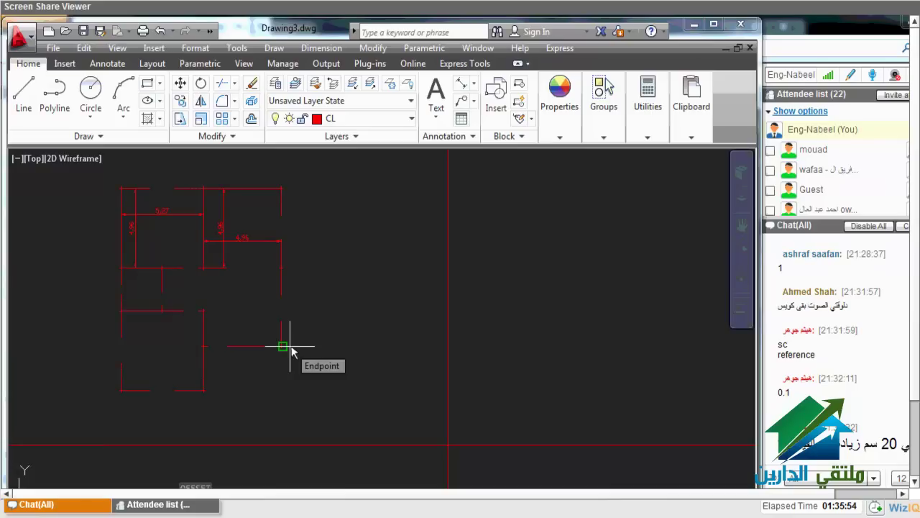
Offset the vertical construction line 5.27 to the right
key(Return)
click(449, 386)
click(596, 376)
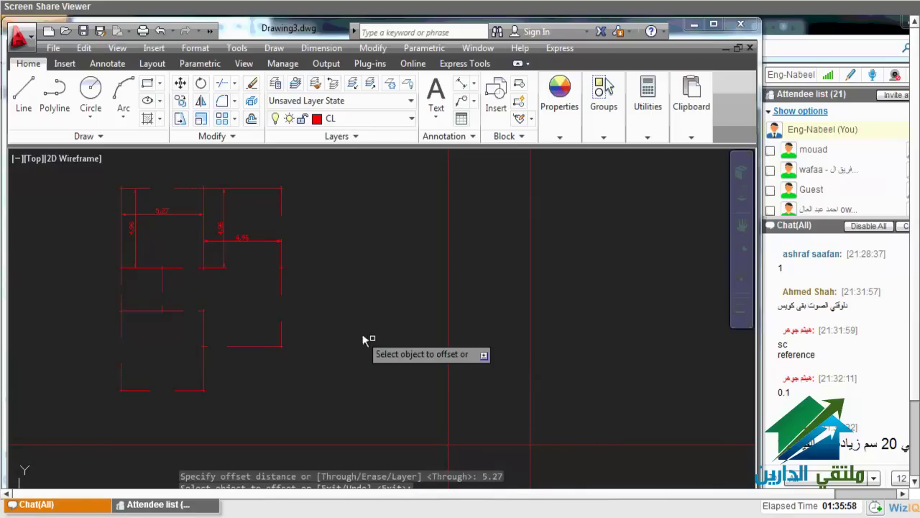
Offset another vertical construction line by 4.96
key(Return)
key(Return)
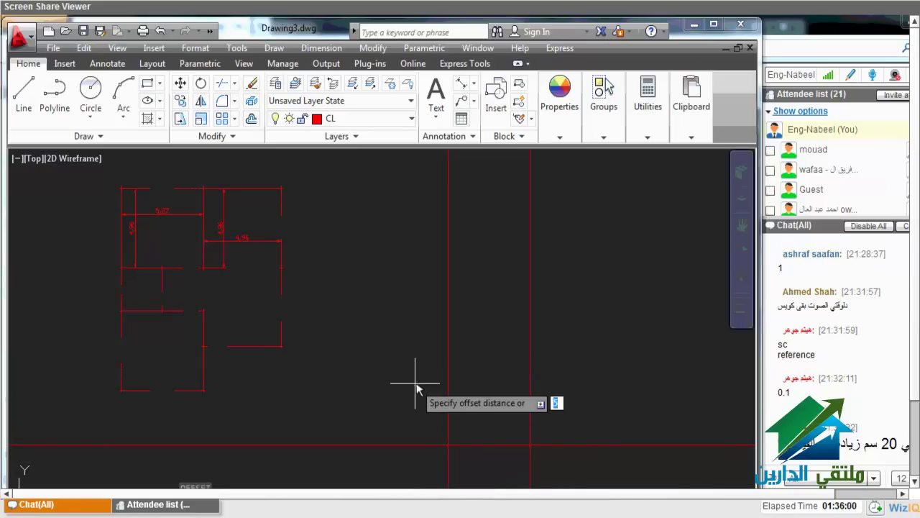
scroll(147, 241, up, 3)
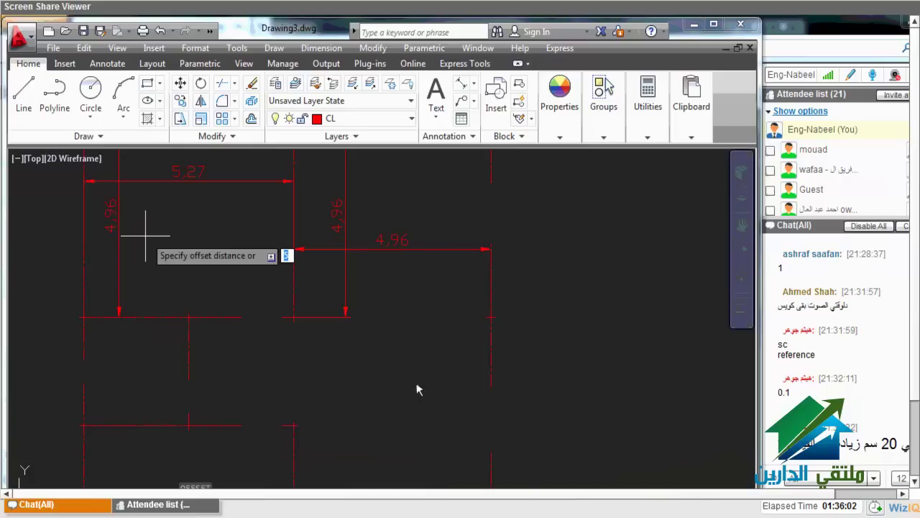
scroll(245, 263, down, 5)
text(4.96)
key(Return)
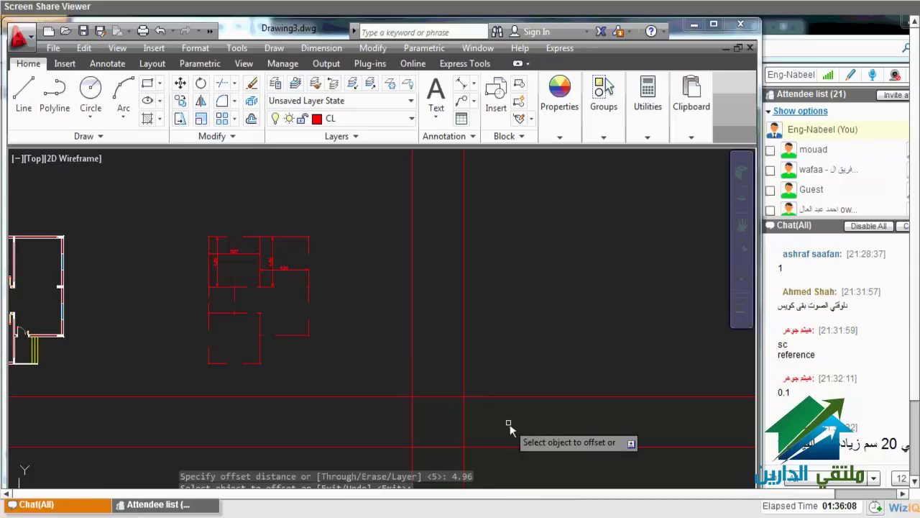
scroll(468, 356, down, 2)
scroll(394, 361, up, 4)
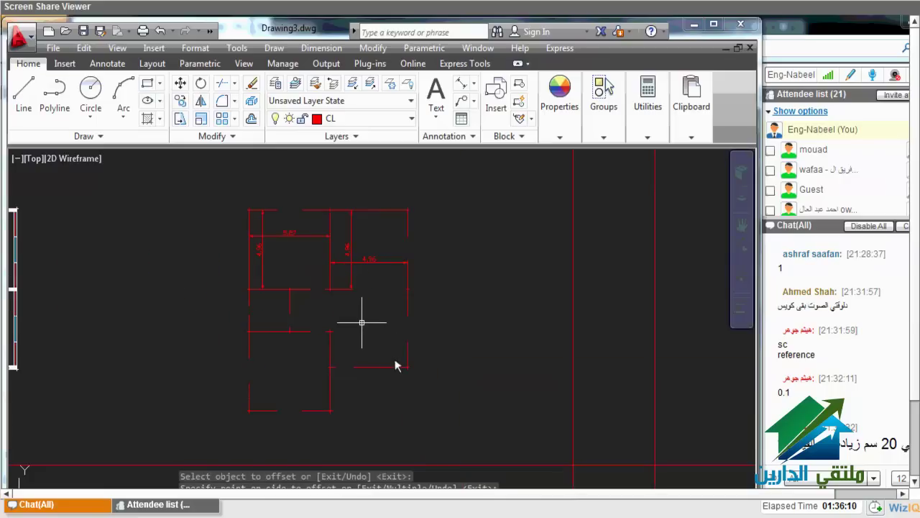
middle_drag(363, 327, 355, 312)
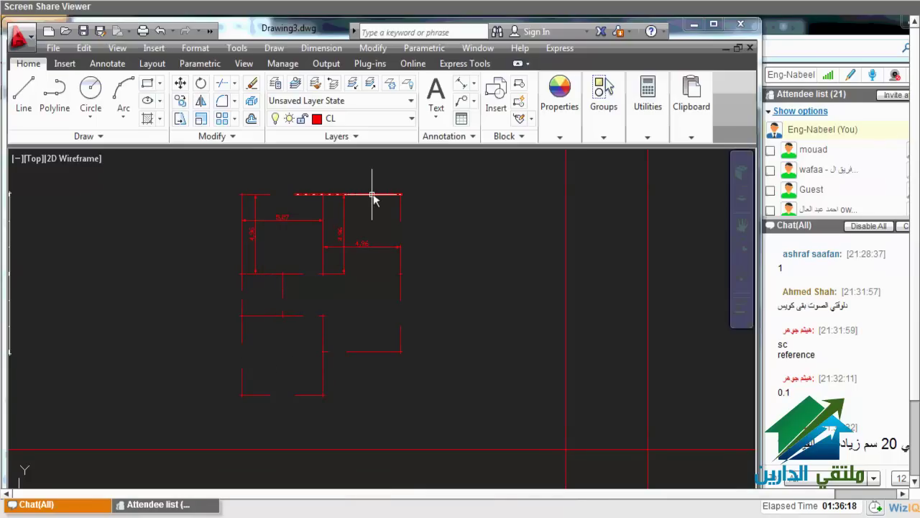
scroll(362, 220, down, 5)
scroll(273, 349, up, 3)
scroll(203, 286, down, 4)
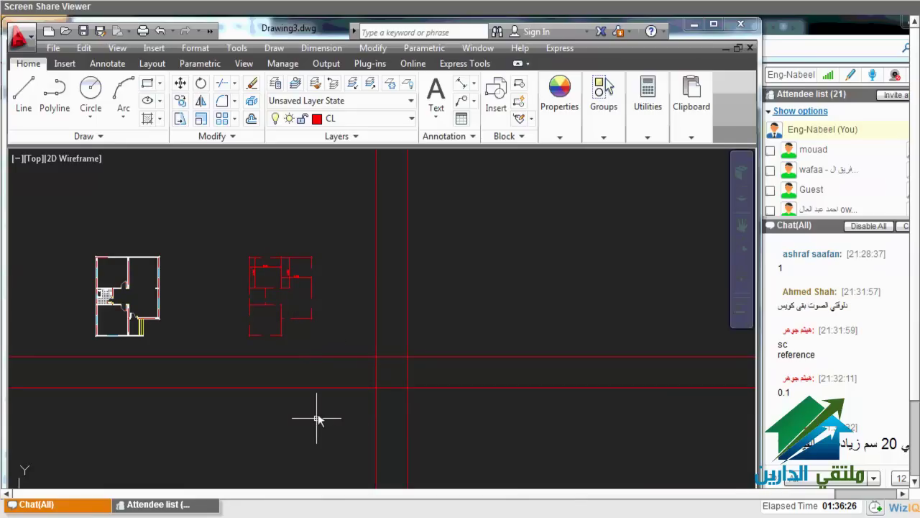
scroll(275, 302, up, 4)
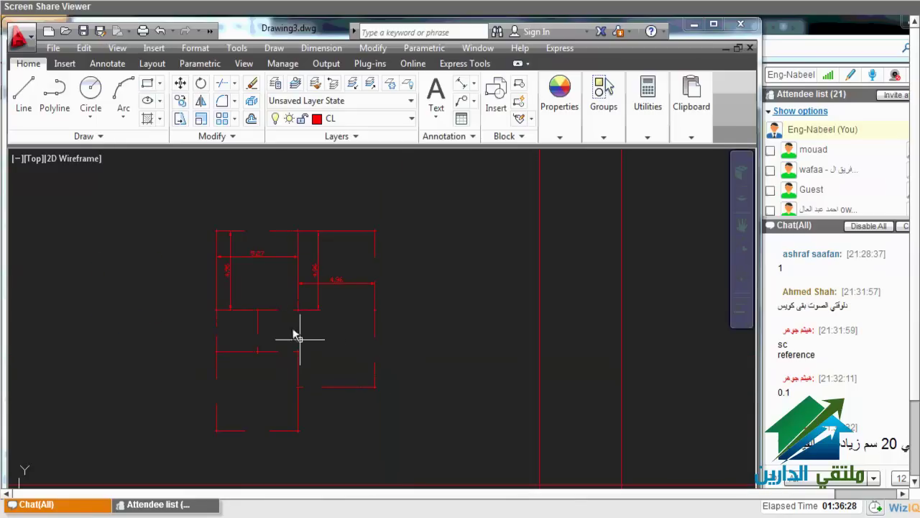
scroll(288, 295, up, 5)
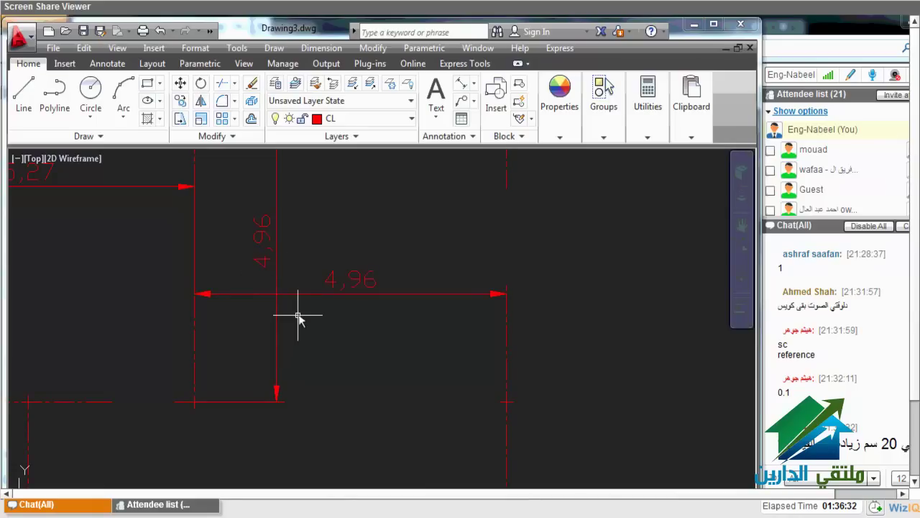
scroll(299, 317, down, 2)
scroll(300, 321, down, 3)
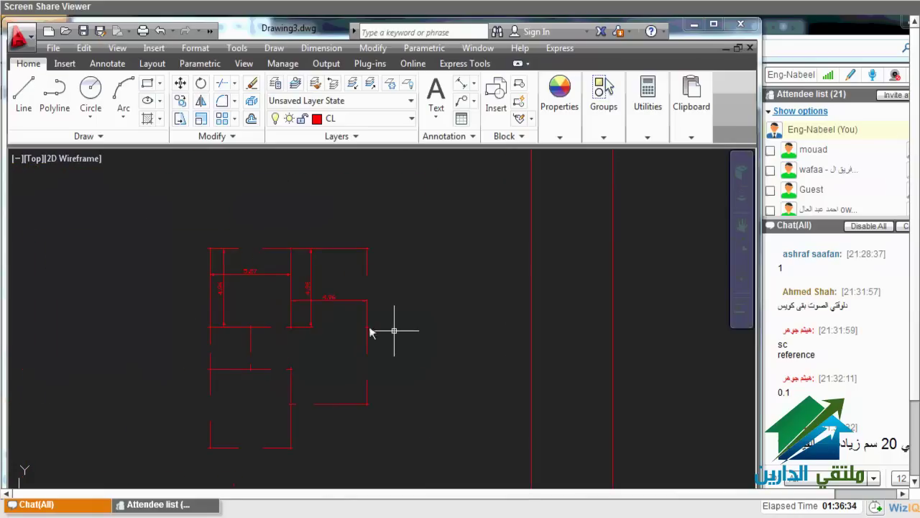
scroll(390, 328, down, 2)
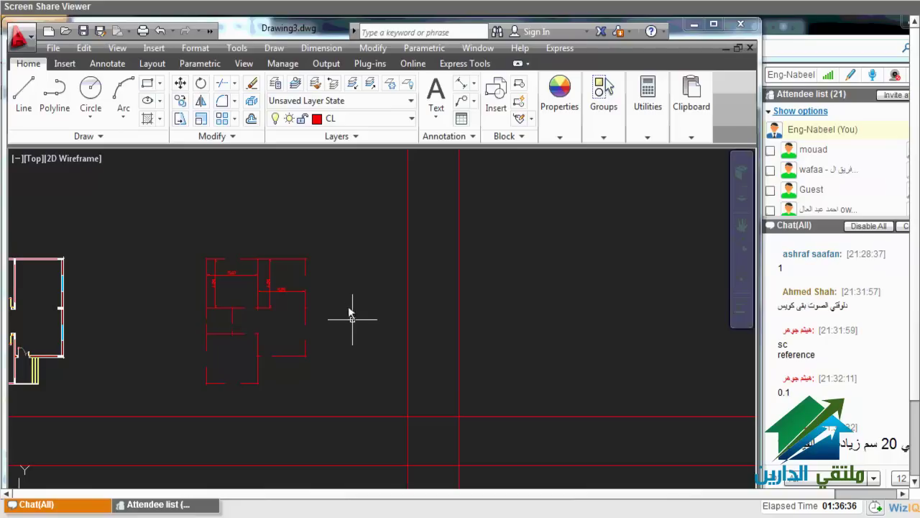
text(o)
key(Return)
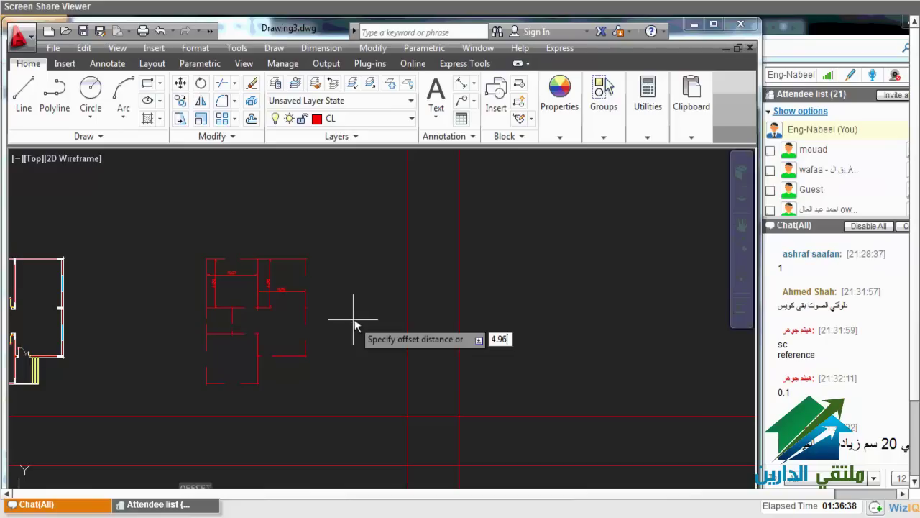
key(Return)
click(457, 364)
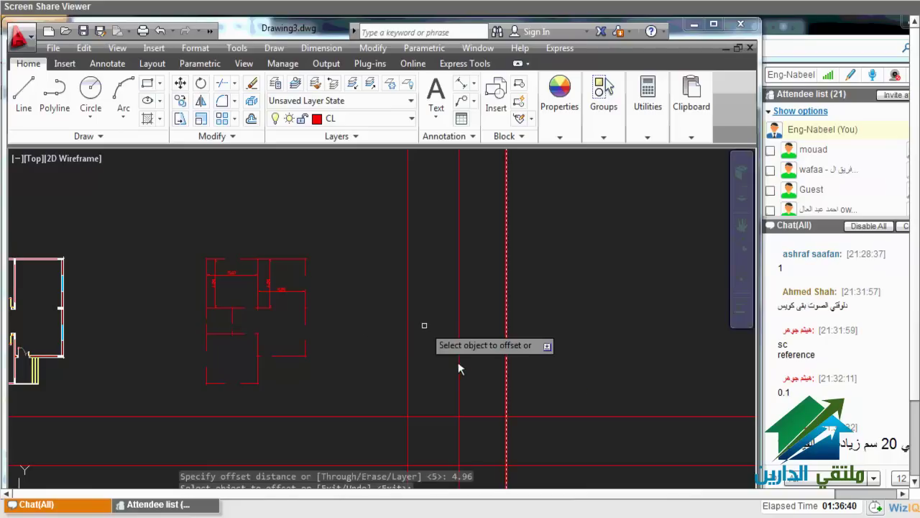
scroll(295, 302, up, 4)
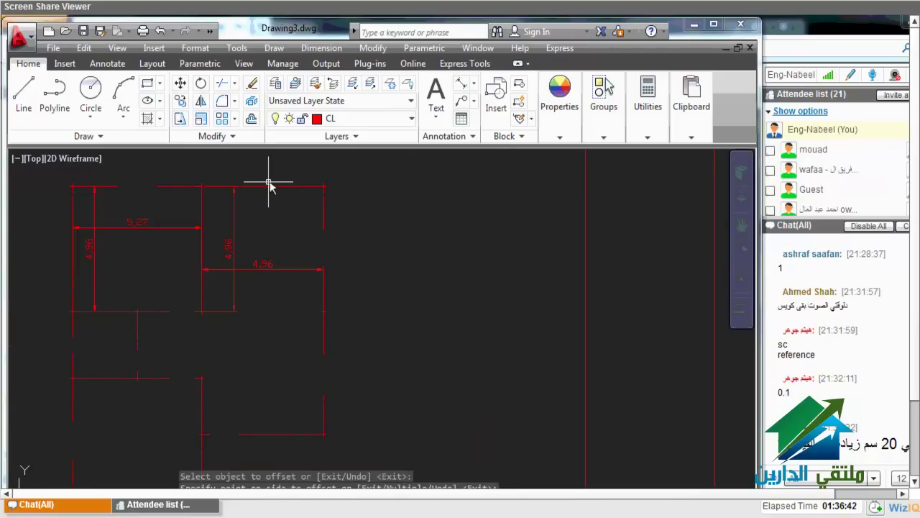
click(248, 276)
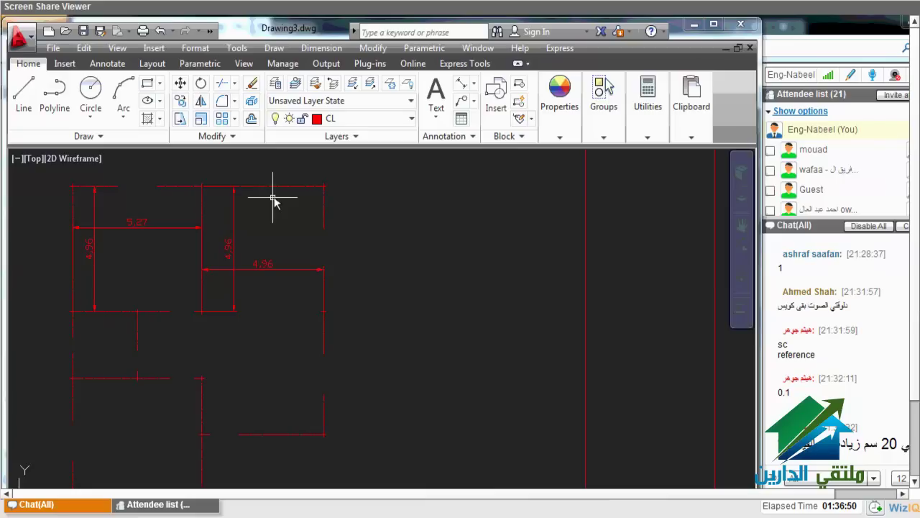
Dimension the 2.63 room height on the reference plan
scroll(273, 198, up, 2)
key(Return)
click(211, 268)
click(212, 374)
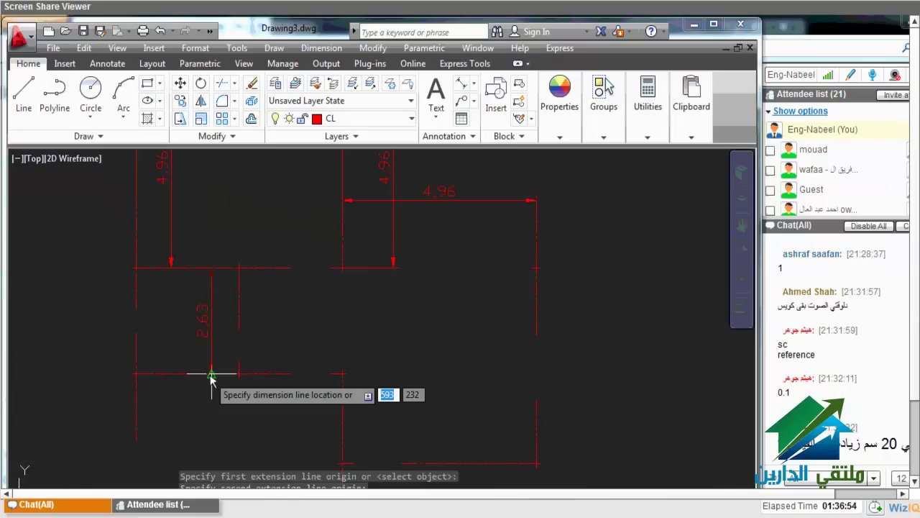
click(209, 375)
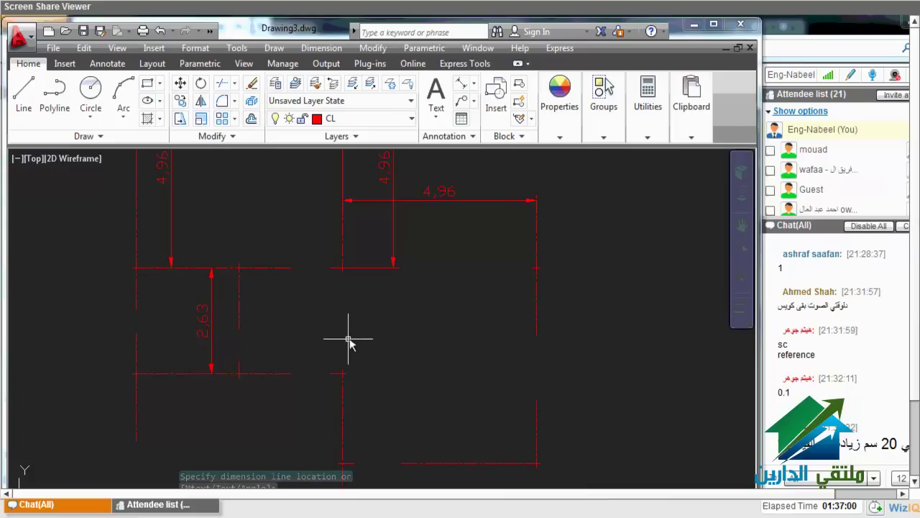
scroll(317, 333, down, 4)
scroll(381, 363, up, 2)
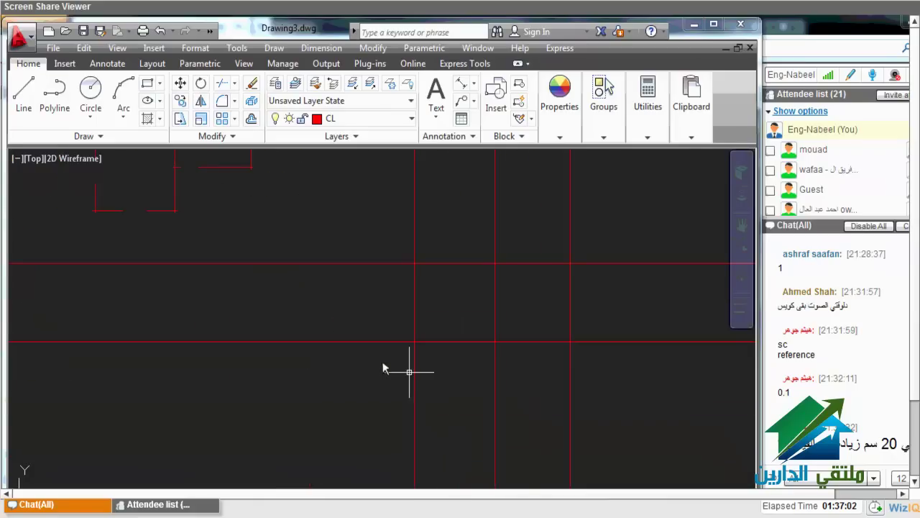
Offset the horizontal construction line 2.63 downward
text(o)
key(Return)
text(2.63)
key(Return)
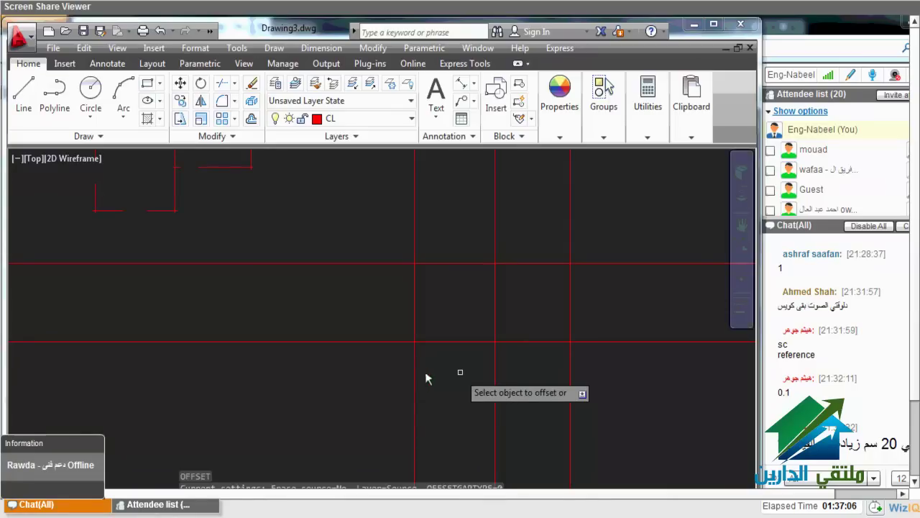
click(455, 343)
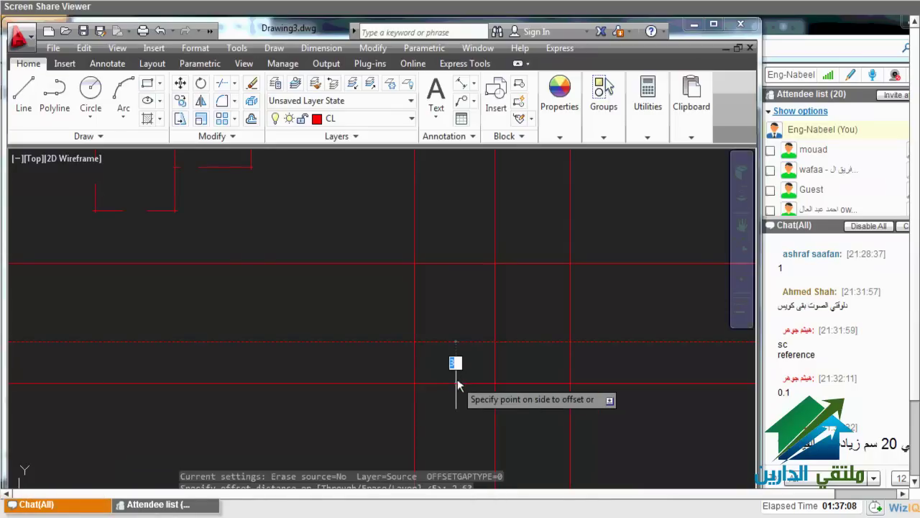
click(460, 379)
scroll(460, 379, down, 2)
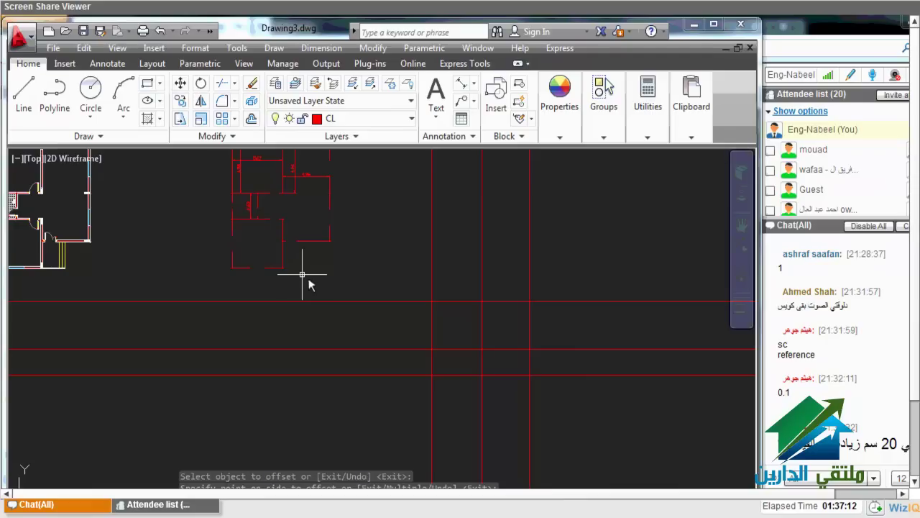
key(Escape)
scroll(298, 266, up, 3)
Add an aligned 2.63 dimension across the room width on the reference plan
text(dal)
key(Return)
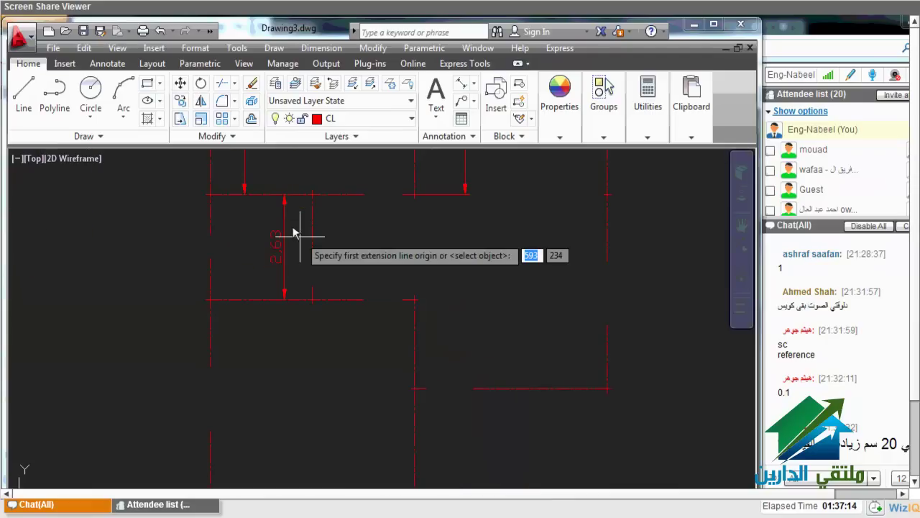
click(286, 246)
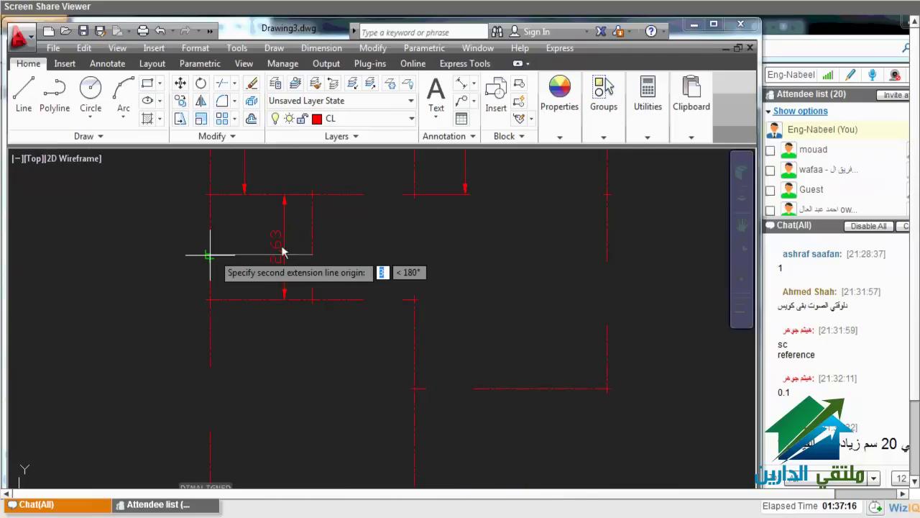
key(Escape)
key(Return)
click(209, 234)
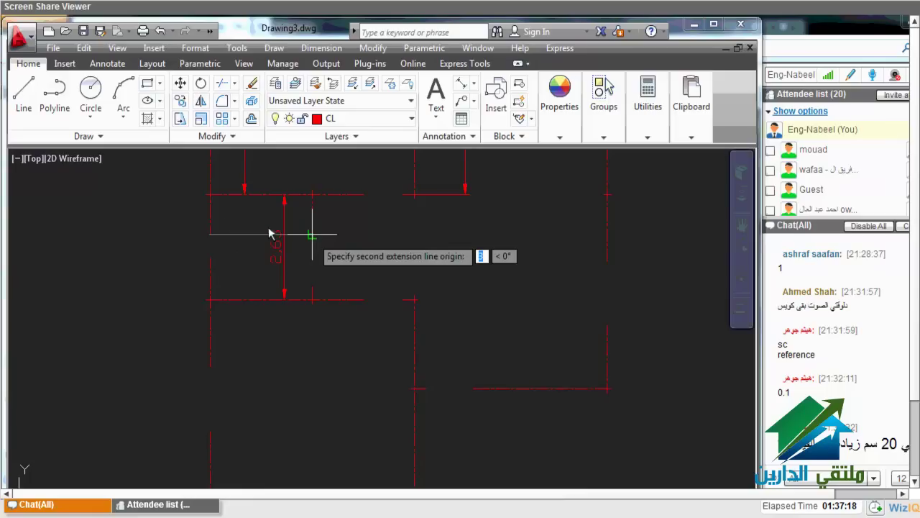
click(312, 234)
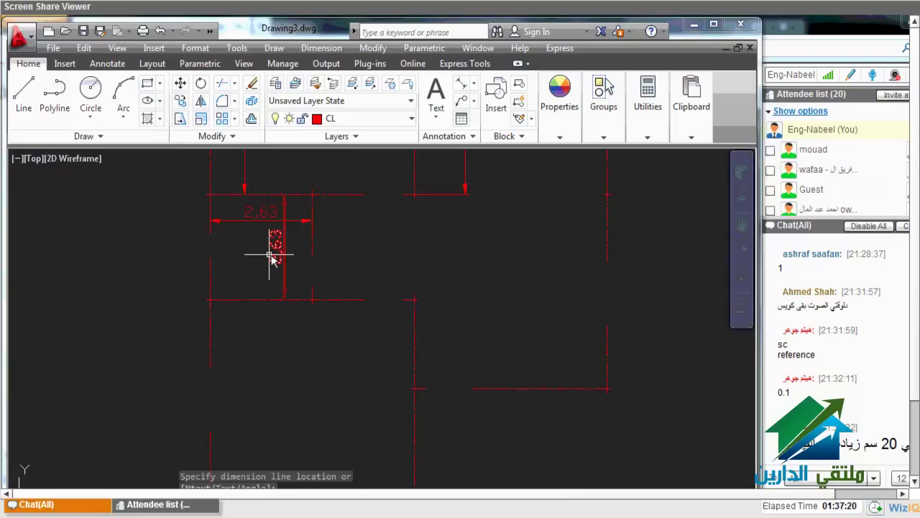
scroll(272, 257, down, 3)
scroll(411, 333, up, 5)
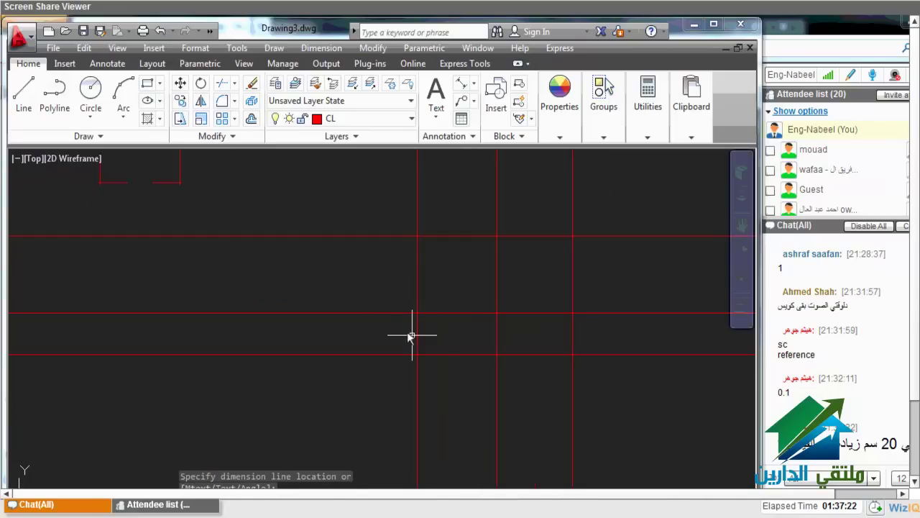
click(413, 335)
Offset the vertical construction line 2.63 to the right
text(d)
key(Return)
text(2.)
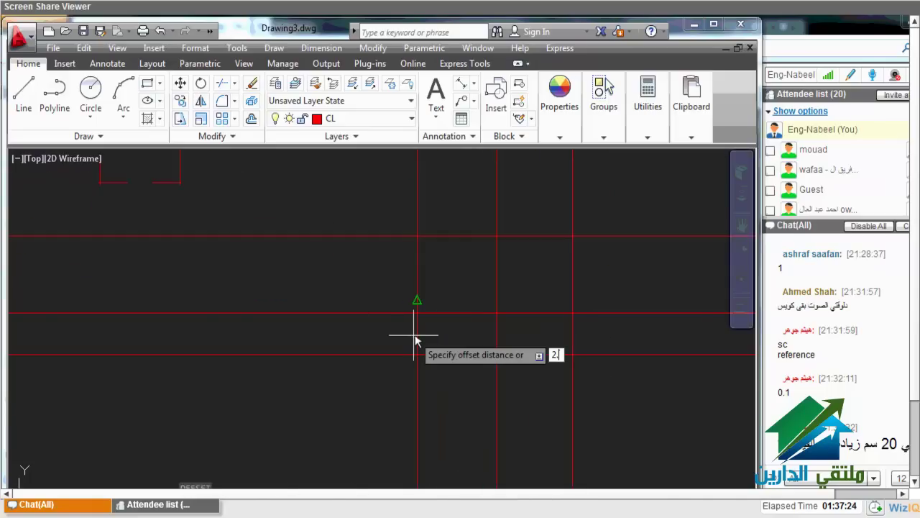
text(63)
key(Return)
click(418, 350)
click(456, 354)
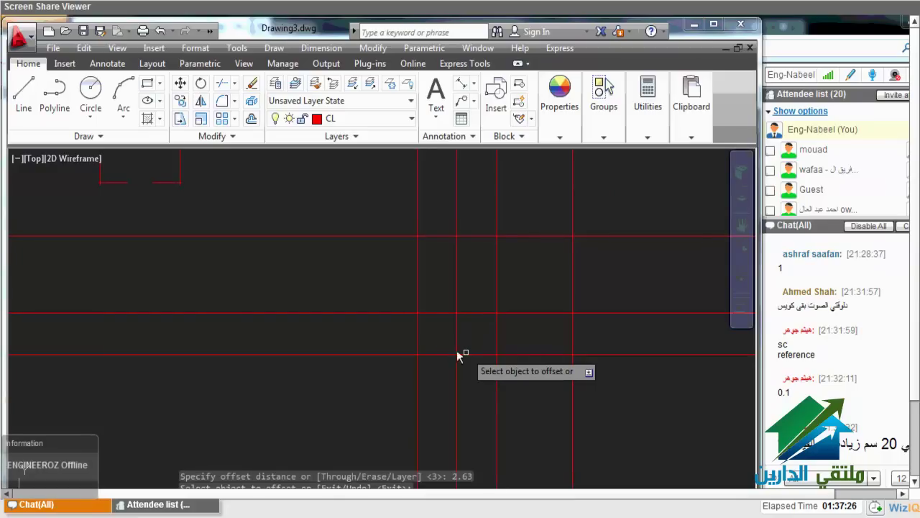
scroll(447, 372, down, 2)
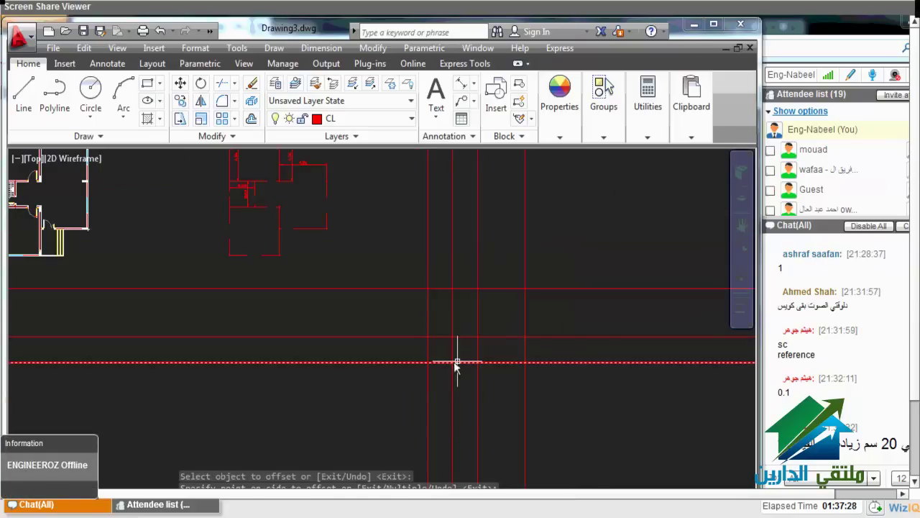
key(Escape)
text(tr)
key(Return)
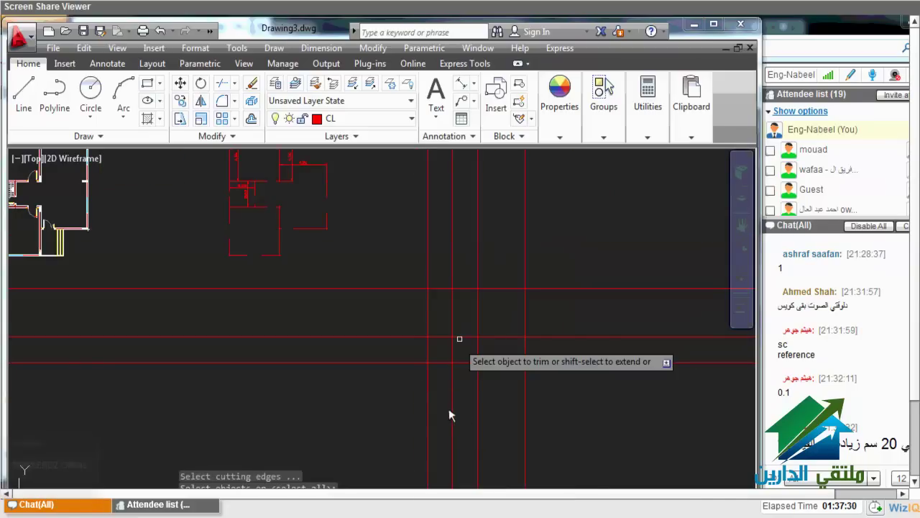
Trim the new vertical line's upper and lower excess, leaving a short piece
click(452, 316)
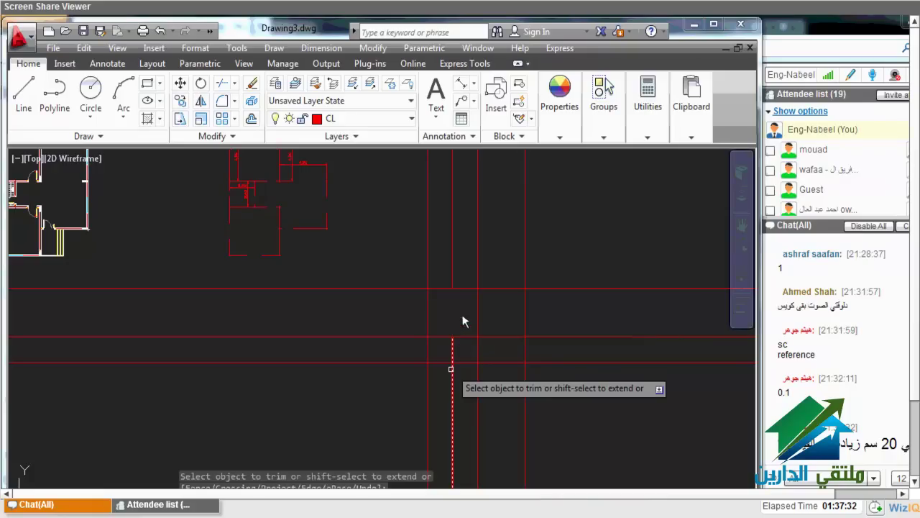
click(452, 392)
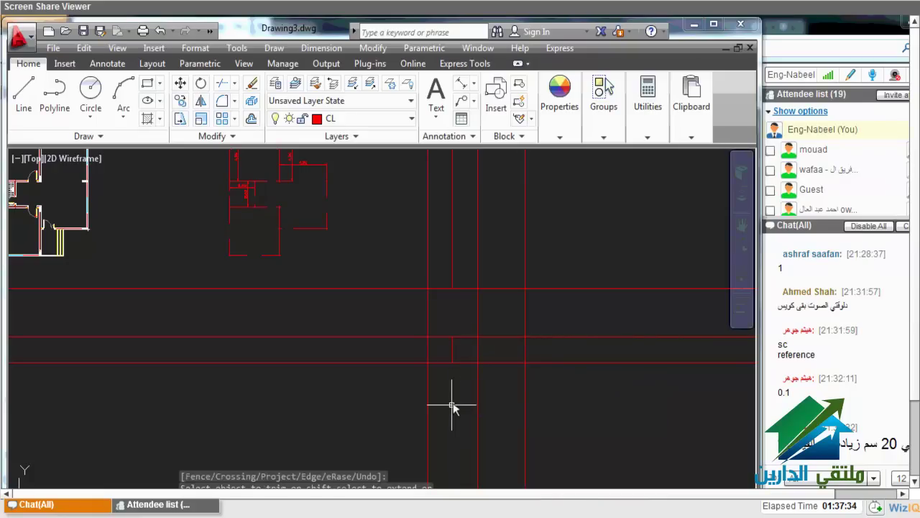
key(Escape)
click(452, 269)
key(Delete)
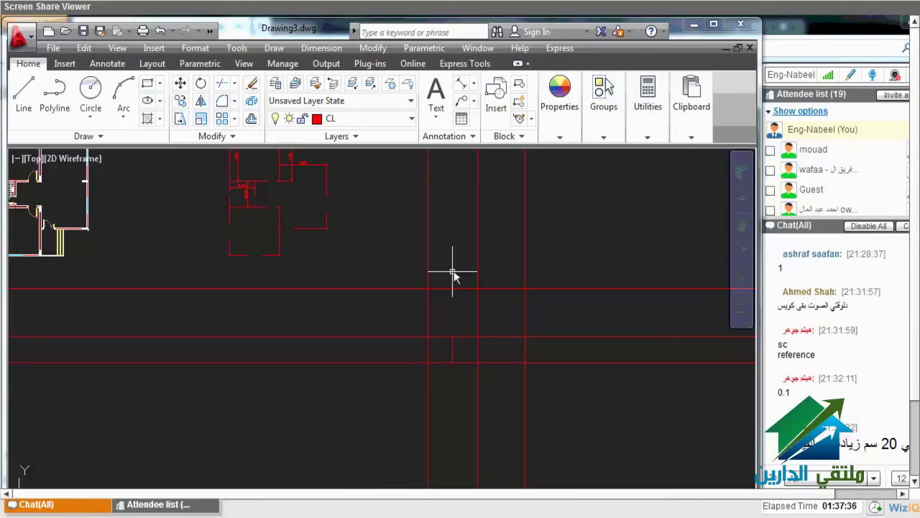
Measure the 4.96 room height on the reference plan
middle_drag(455, 349, 453, 379)
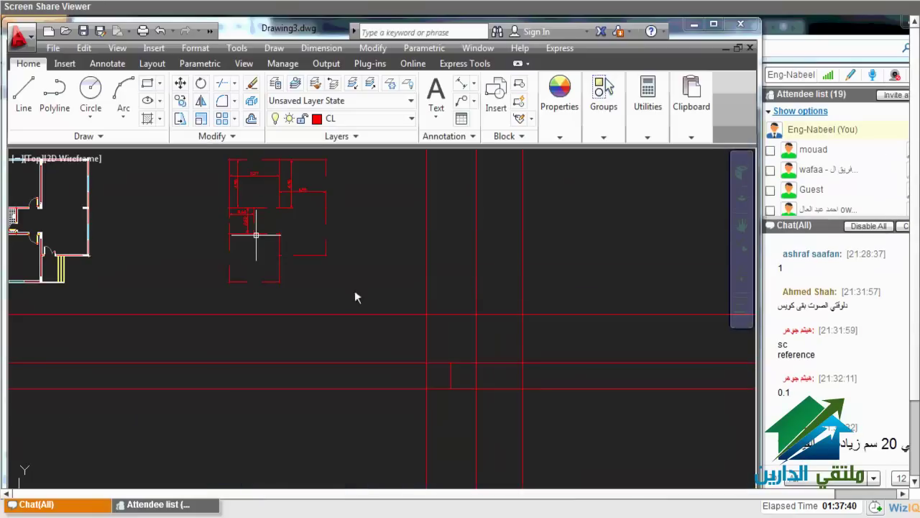
scroll(255, 238, up, 3)
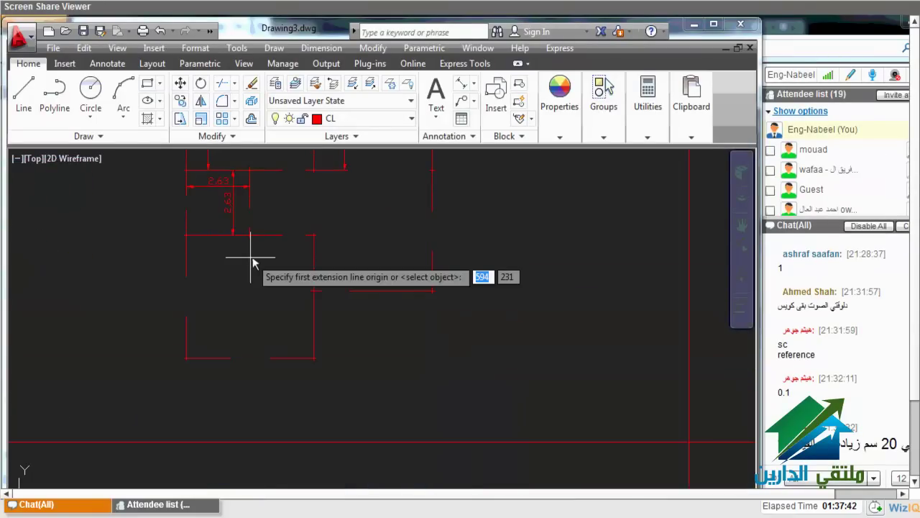
click(200, 242)
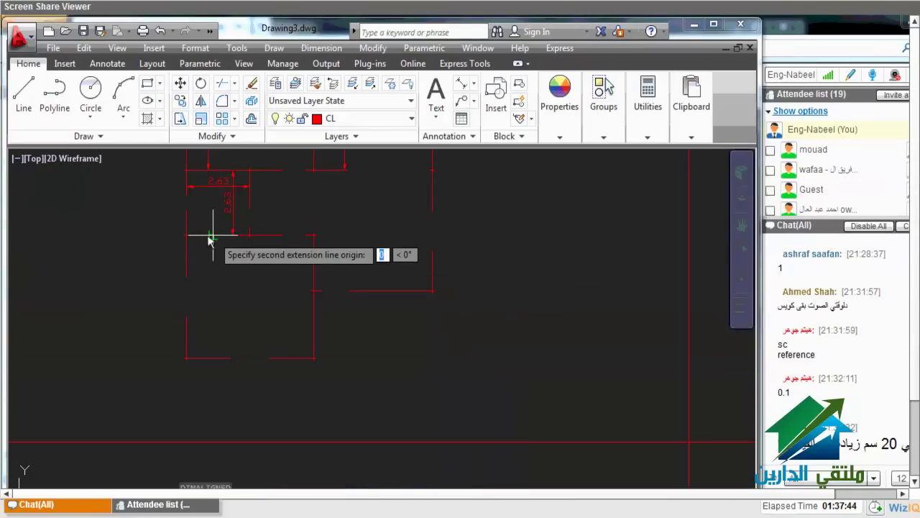
click(213, 357)
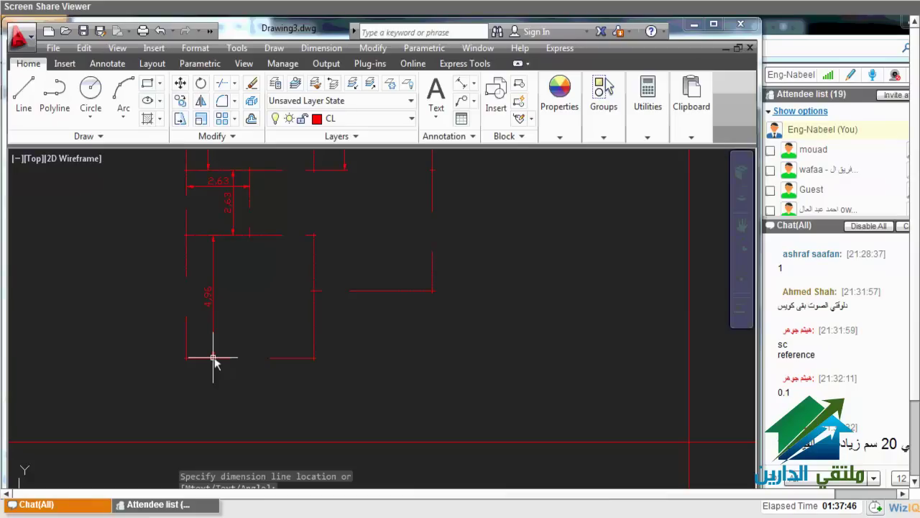
scroll(213, 357, up, 2)
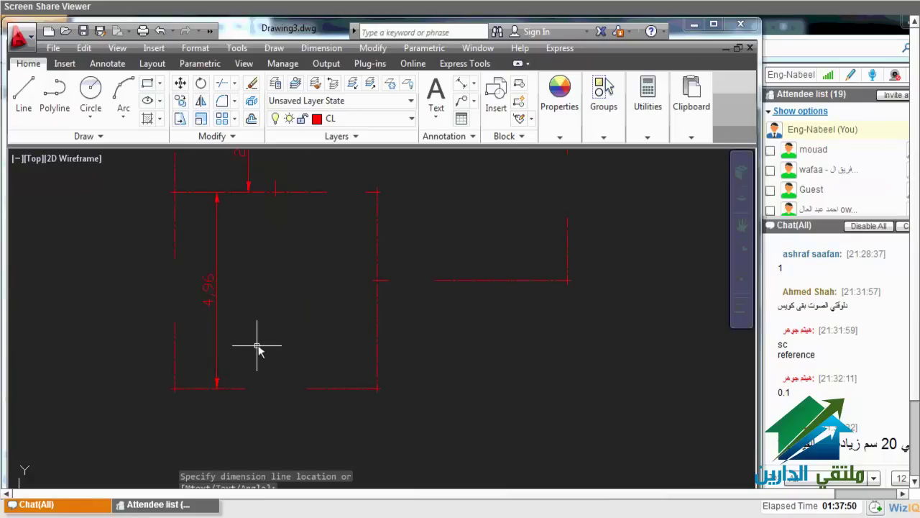
scroll(237, 294, down, 5)
scroll(349, 311, up, 5)
key(Escape)
text(o)
key(Return)
key(Return)
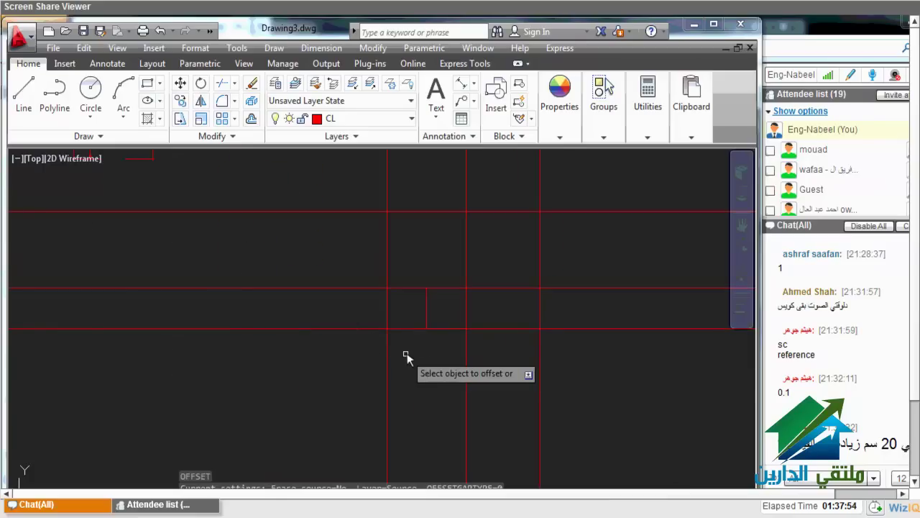
Offset the horizontal lines 4.96 downward to form the lower room edge
click(406, 328)
click(424, 394)
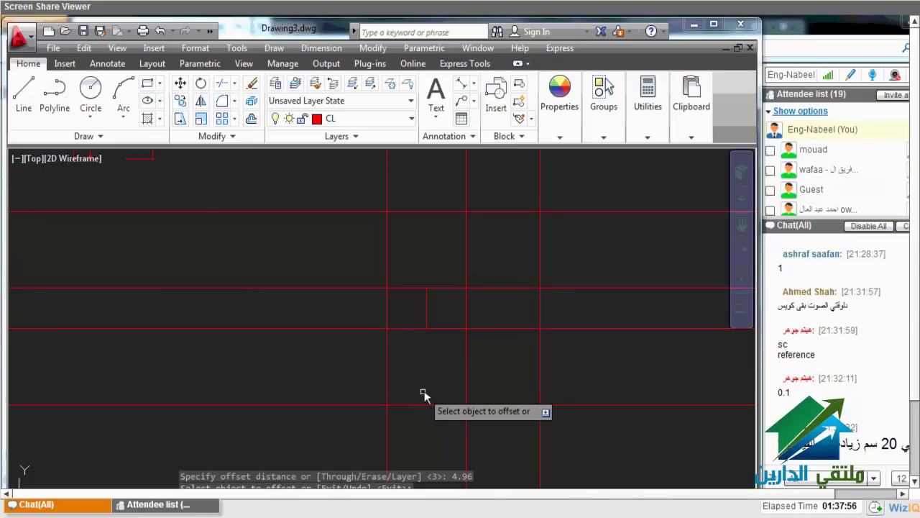
scroll(423, 391, down, 2)
middle_drag(418, 412, 434, 428)
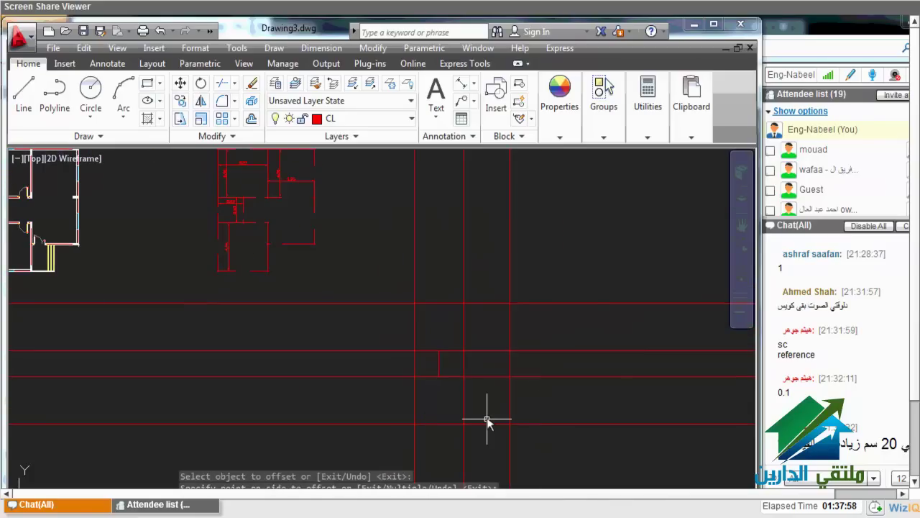
click(489, 423)
click(527, 423)
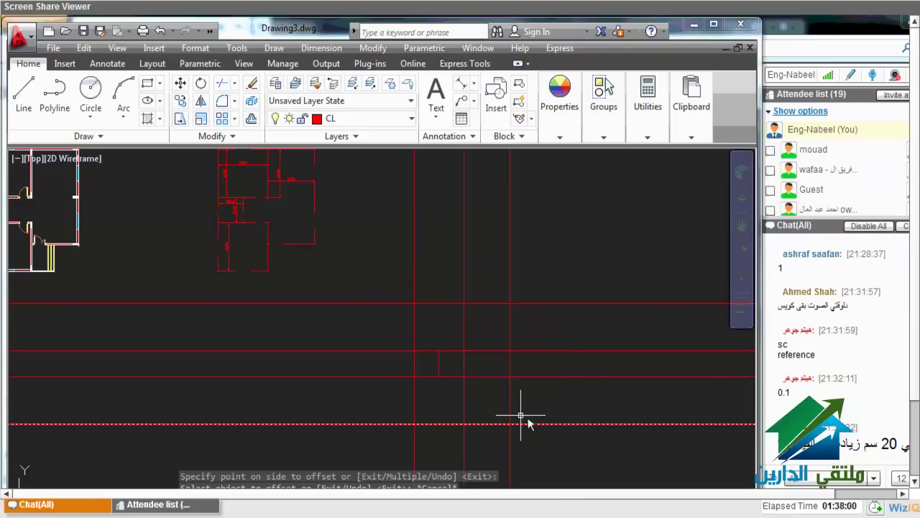
scroll(298, 308, up, 2)
Add a vertical 2.73 linear dimension between the two wall corners
text(dli)
key(Return)
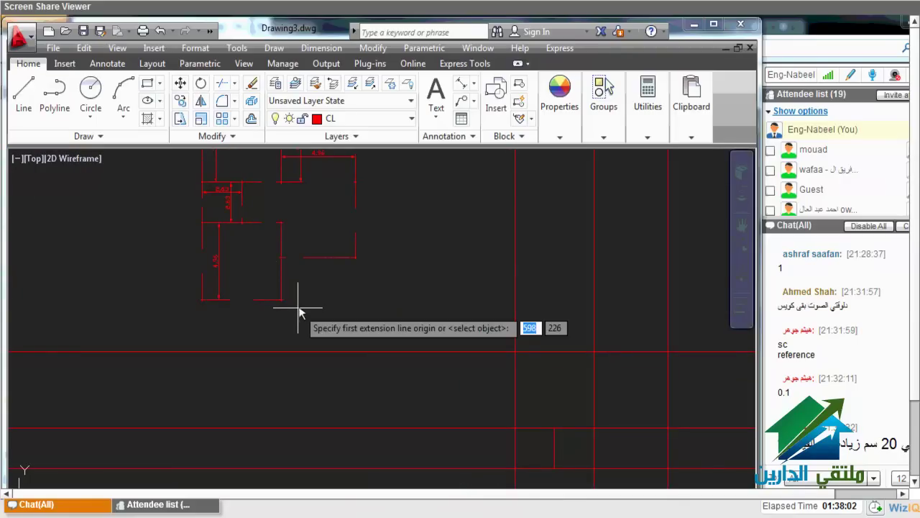
scroll(298, 308, up, 3)
click(263, 318)
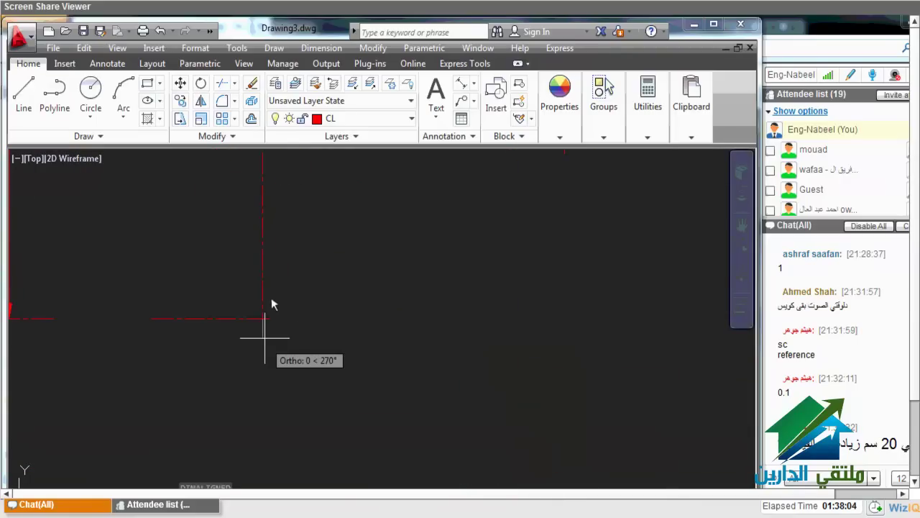
middle_drag(266, 330, 266, 353)
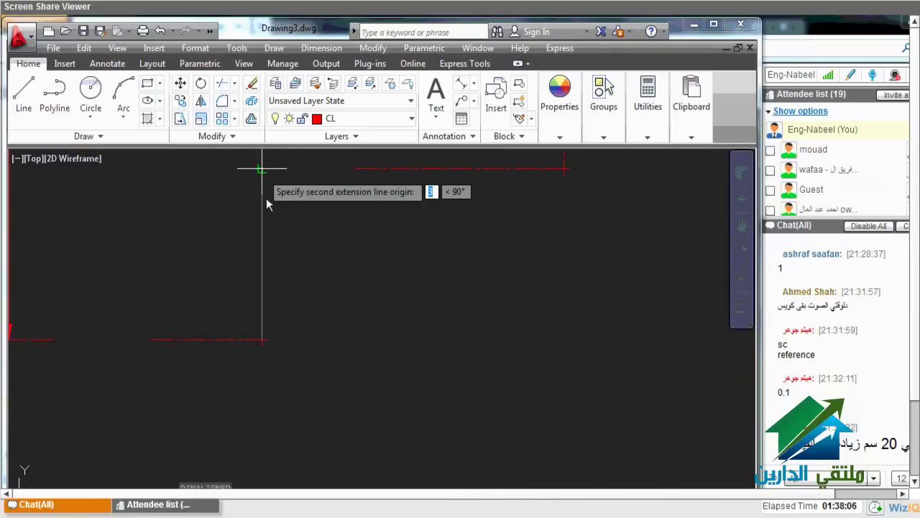
click(262, 168)
scroll(256, 274, down, 1)
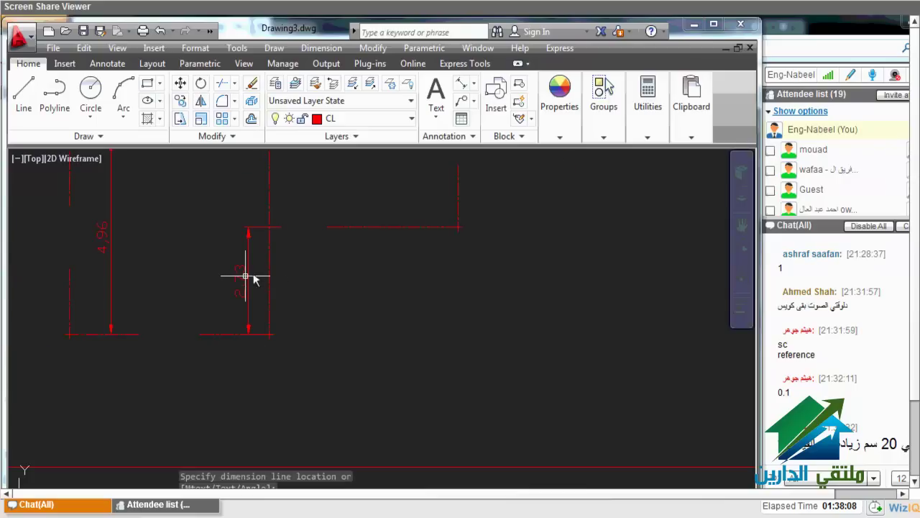
scroll(250, 302, down, 1)
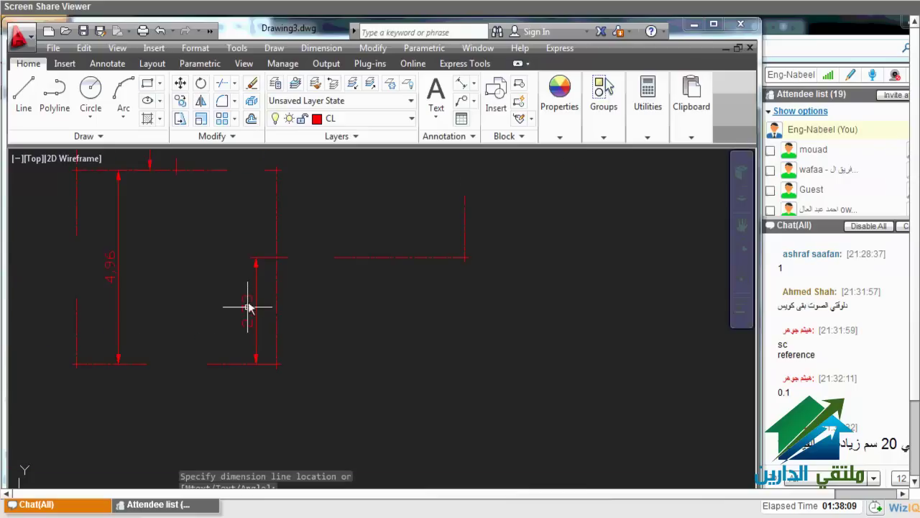
click(205, 387)
scroll(324, 345, down, 2)
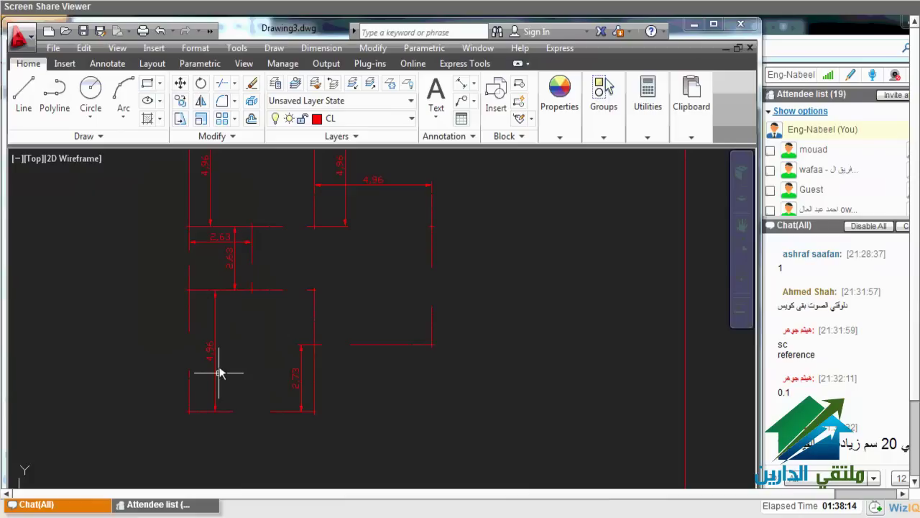
scroll(218, 373, up, 1)
scroll(273, 302, up, 1)
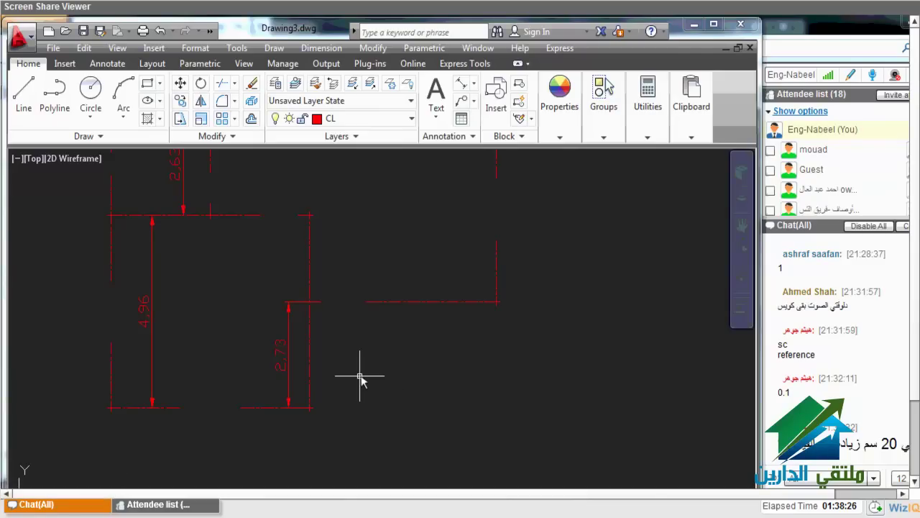
scroll(359, 375, down, 2)
scroll(359, 375, up, 1)
scroll(302, 352, up, 1)
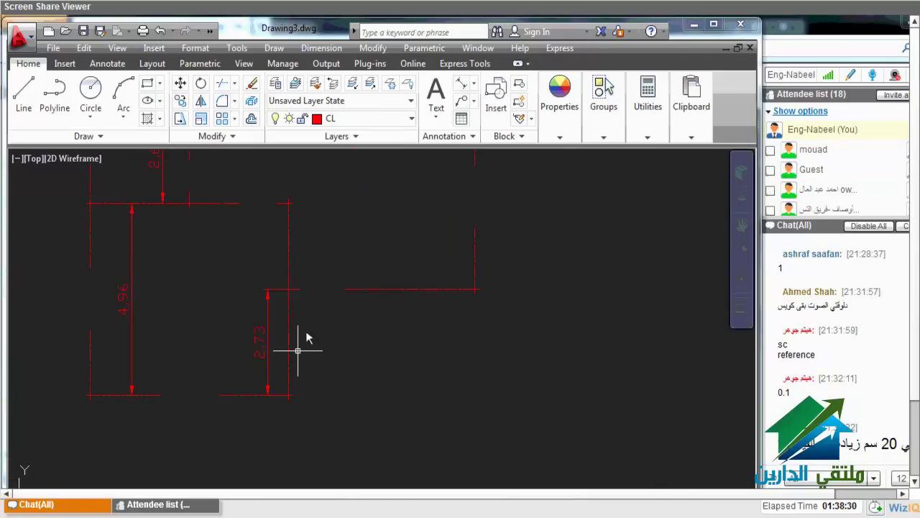
scroll(275, 367, down, 1)
scroll(287, 352, down, 1)
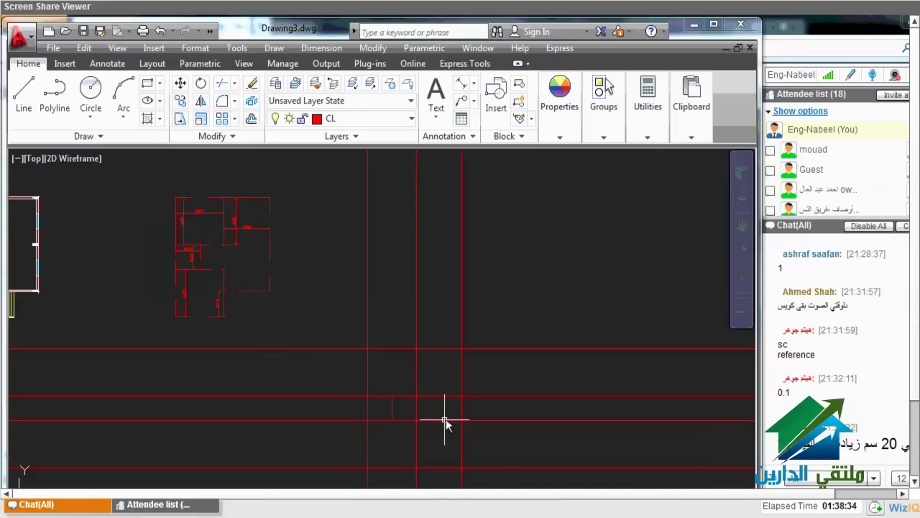
scroll(445, 424, up, 2)
text(o)
key(Return)
Offset a grid line 2.73 to create the parallel wall line
text(2.7)
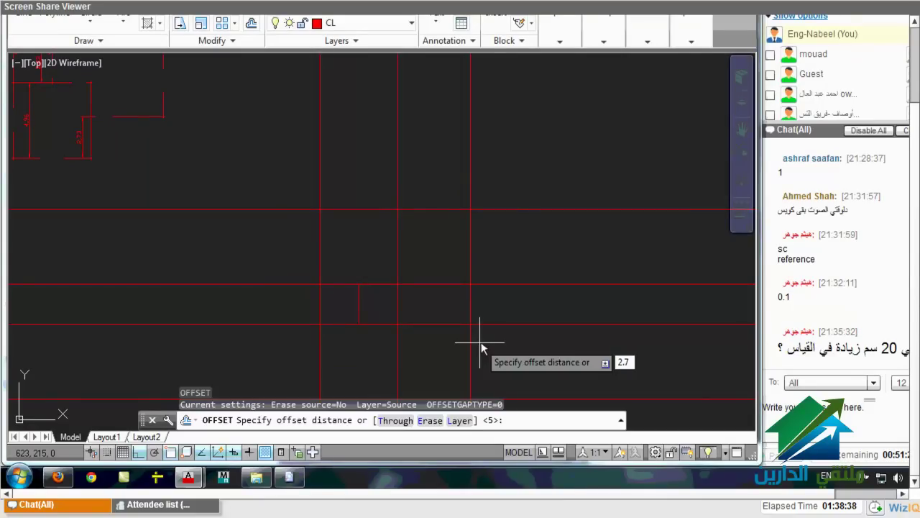
text(3)
key(Return)
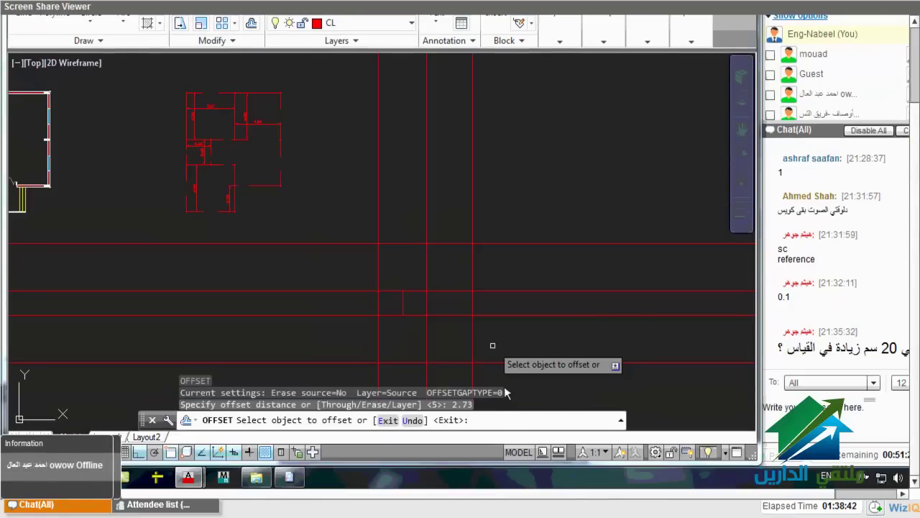
scroll(512, 421, down, 2)
click(501, 315)
click(507, 362)
key(Escape)
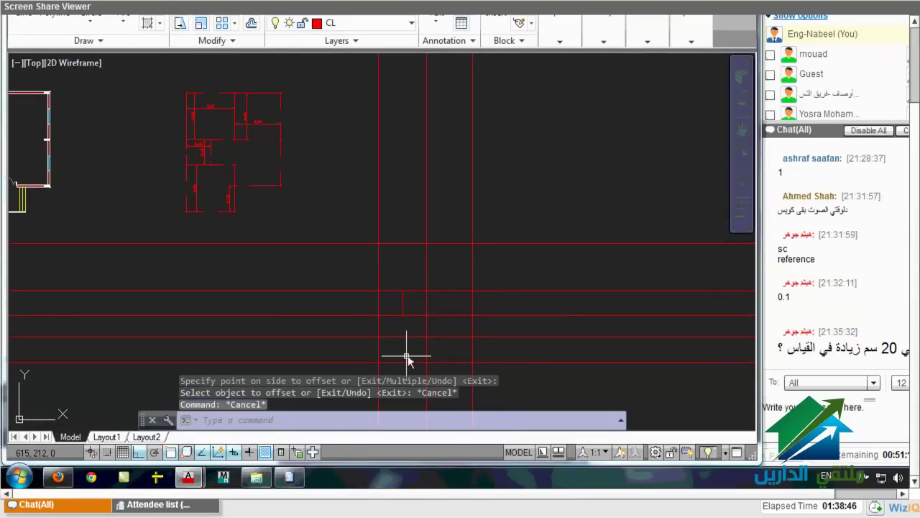
Trim the lines at the lower junction and delete leftover horizontal pieces
text(tr)
key(Return)
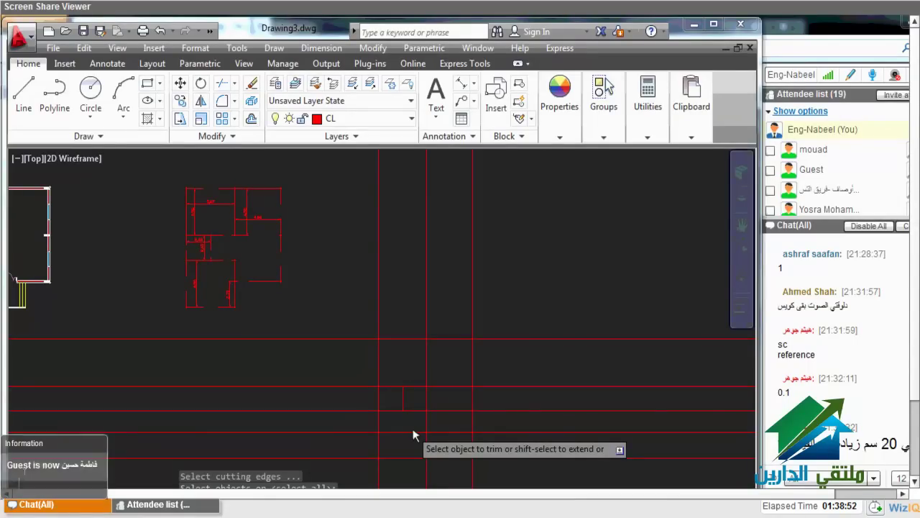
drag(412, 429, 400, 436)
key(Escape)
click(379, 333)
click(431, 349)
key(Delete)
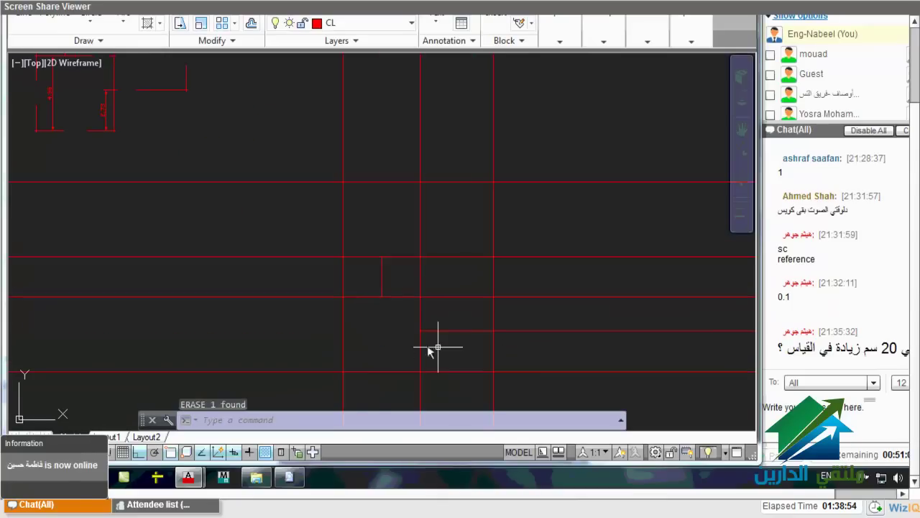
key(Escape)
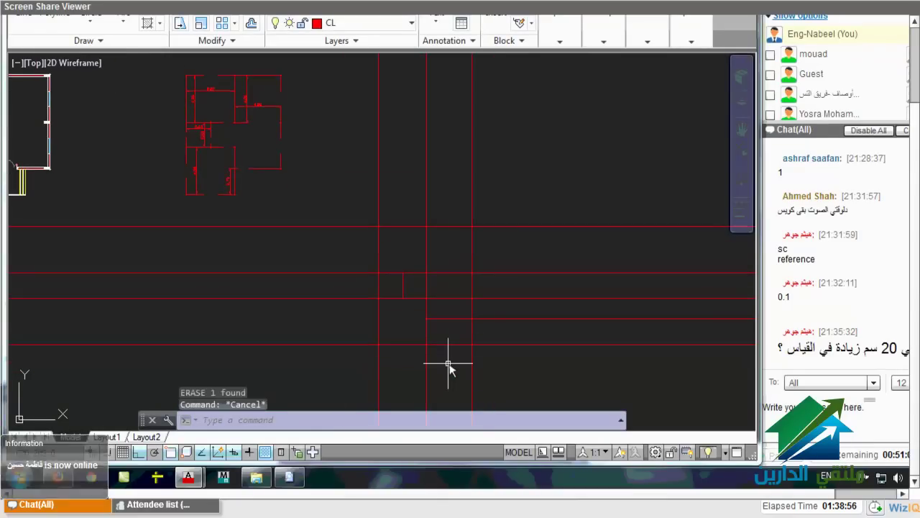
Trim the overshooting lines at the corner and erase the stray stubs
text(tr)
key(Return)
key(Return)
click(458, 345)
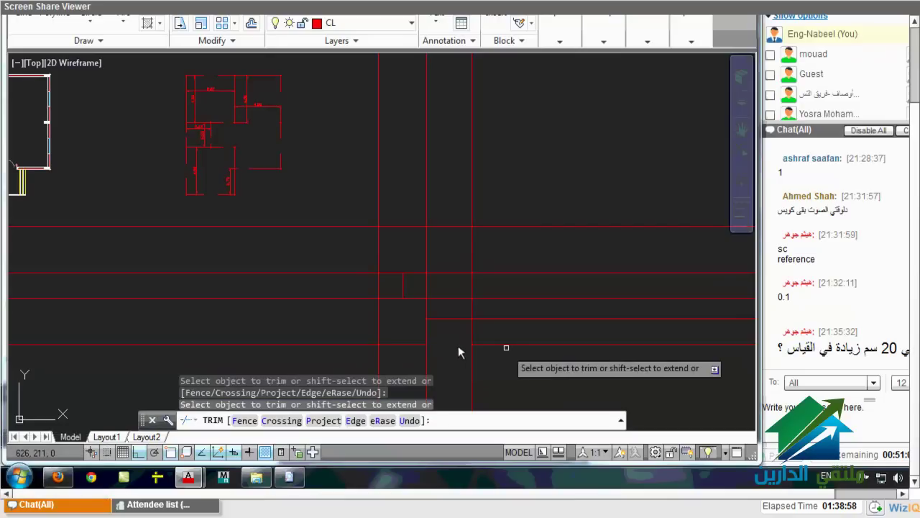
click(471, 335)
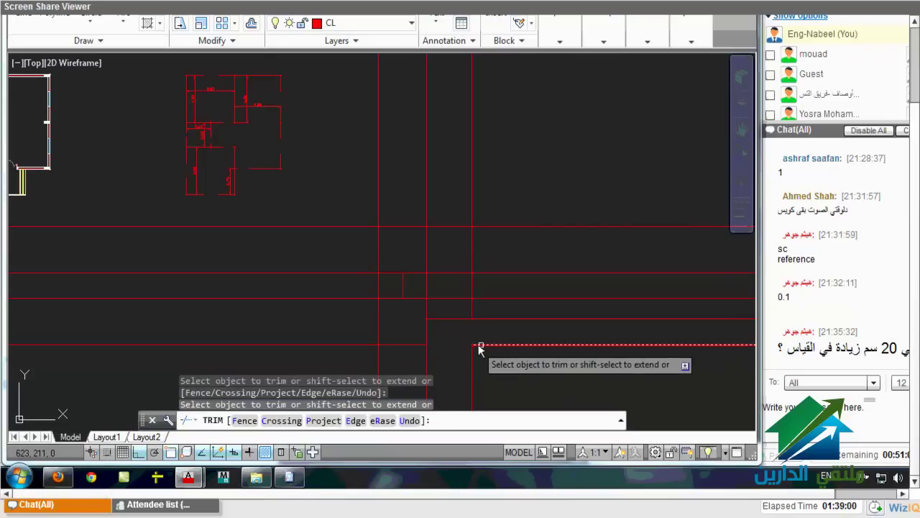
click(488, 319)
key(Escape)
click(464, 350)
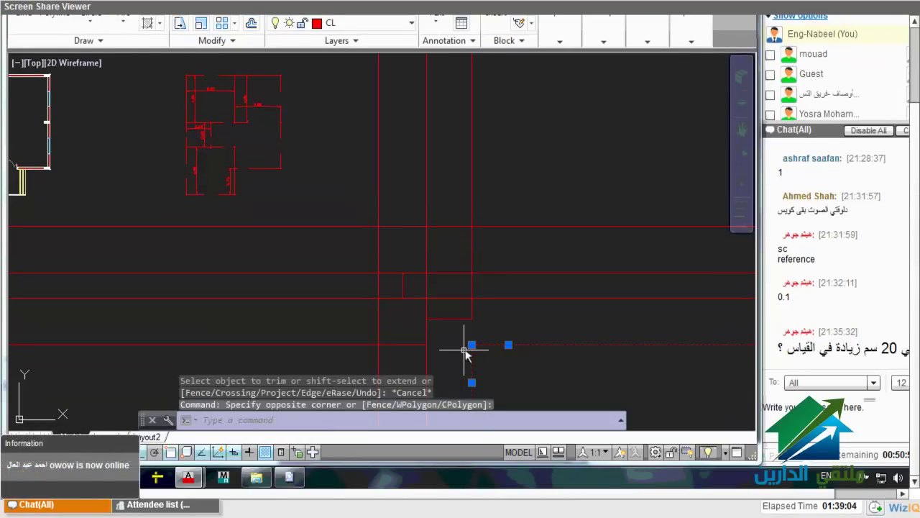
click(464, 349)
key(Delete)
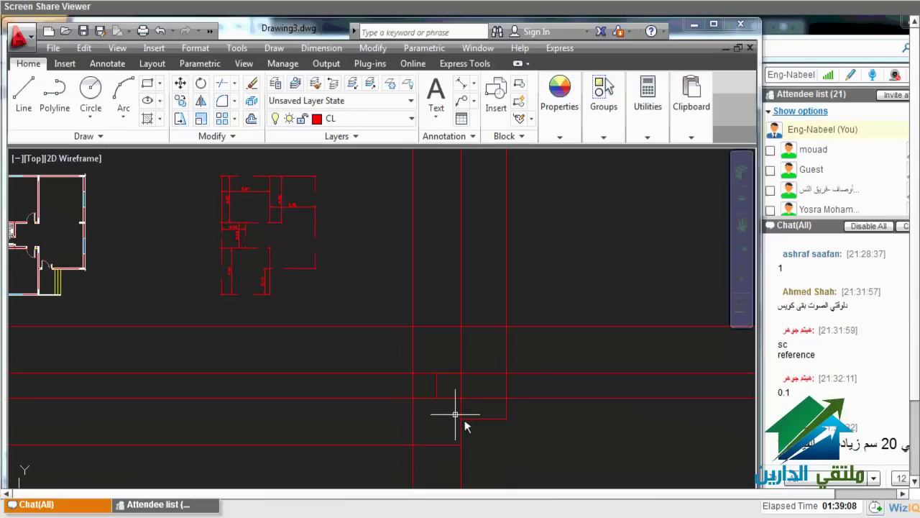
Trim the lower wall junction and horizontal lines left of the rooms
middle_drag(464, 425, 496, 417)
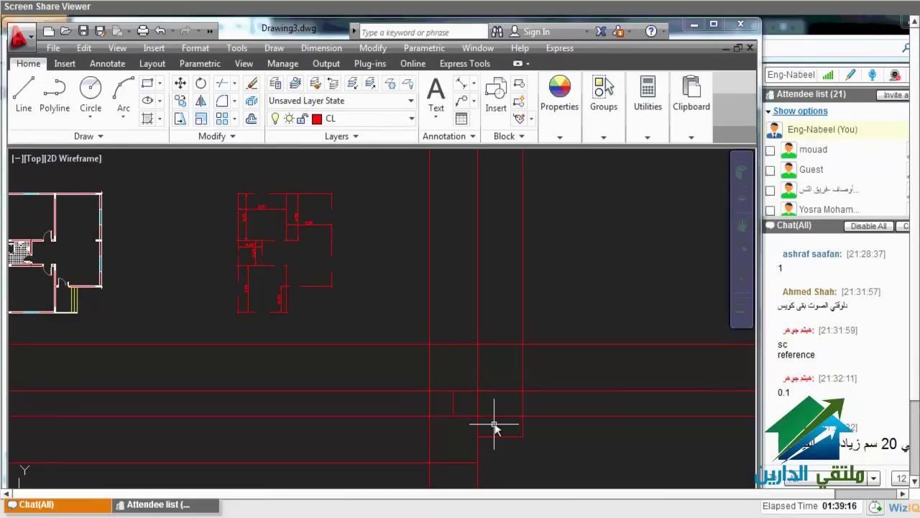
text(tr)
key(Return)
click(501, 416)
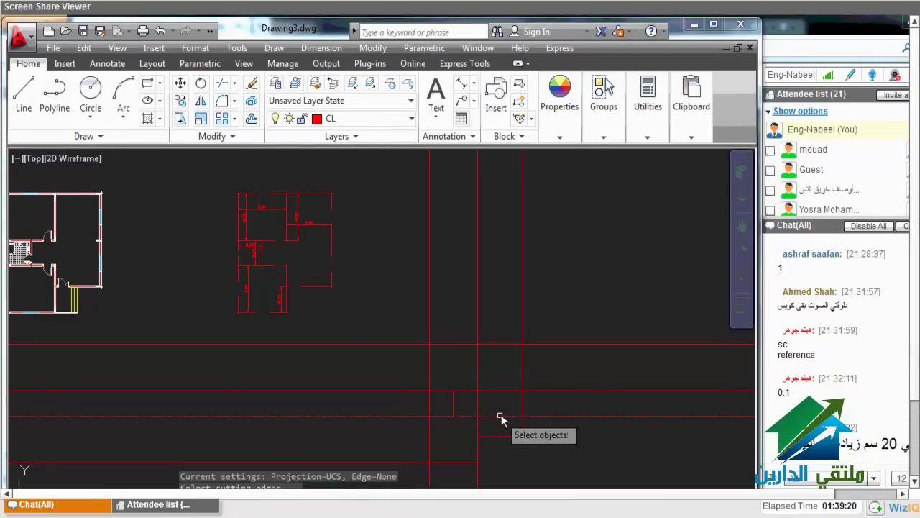
key(Escape)
key(Return)
key(Return)
click(503, 432)
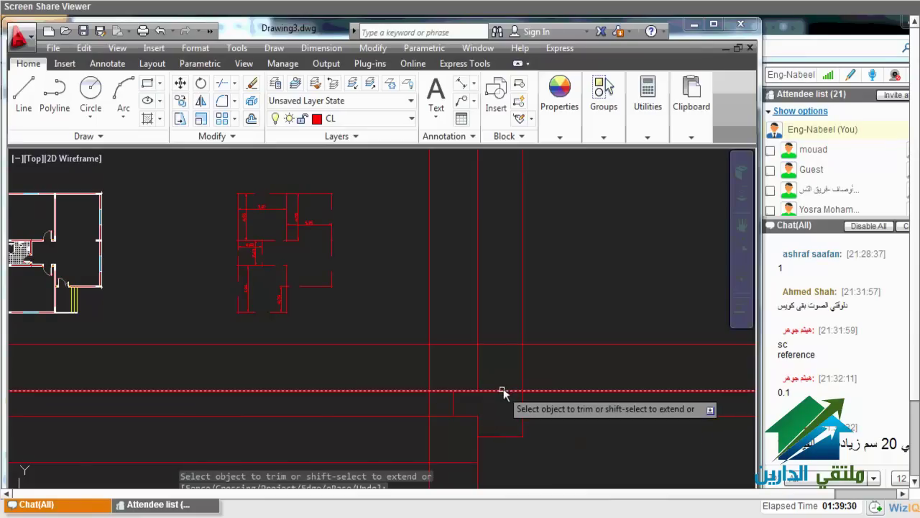
click(504, 390)
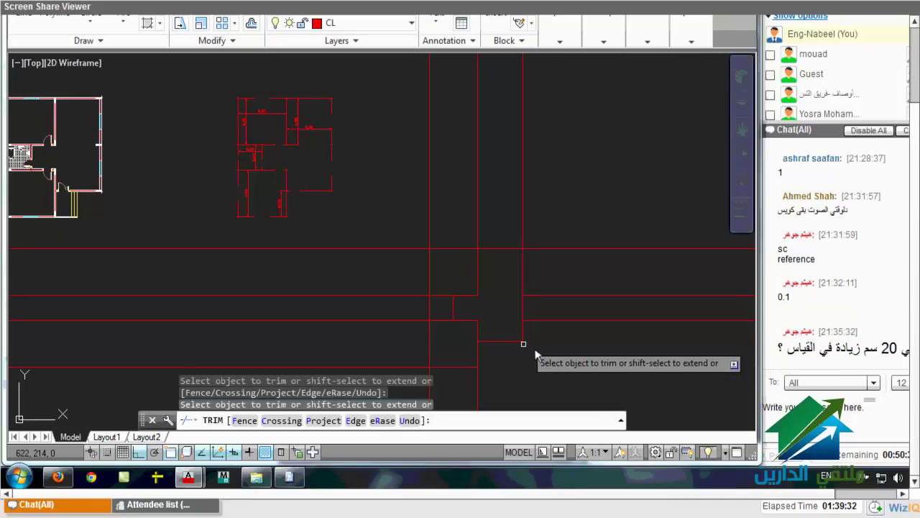
click(527, 342)
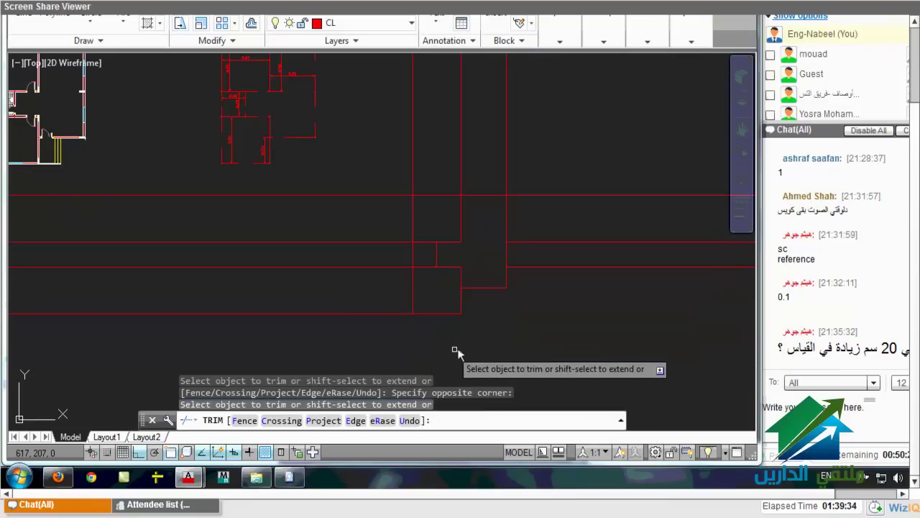
click(454, 353)
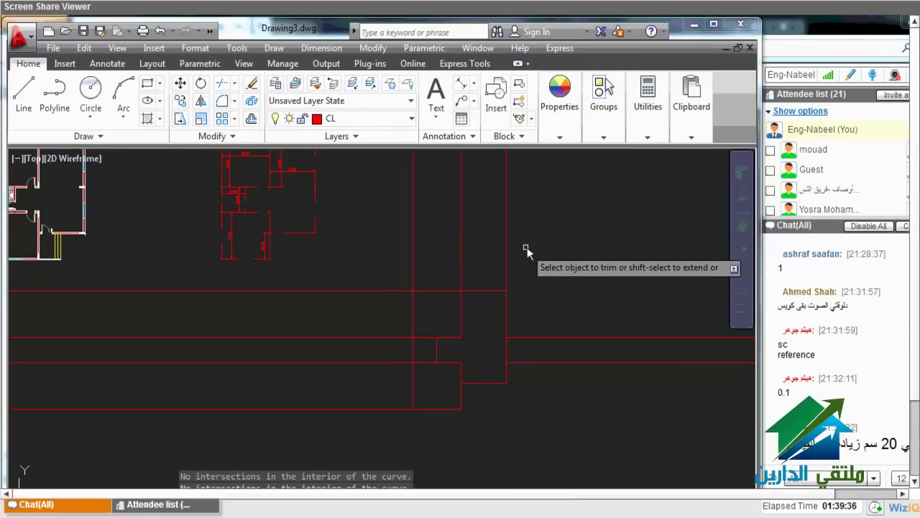
click(390, 381)
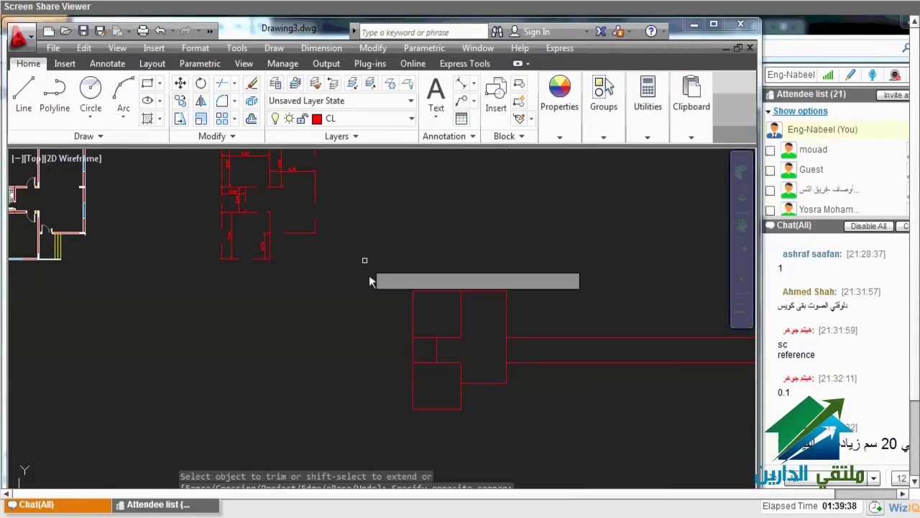
click(657, 405)
click(583, 292)
text(e)
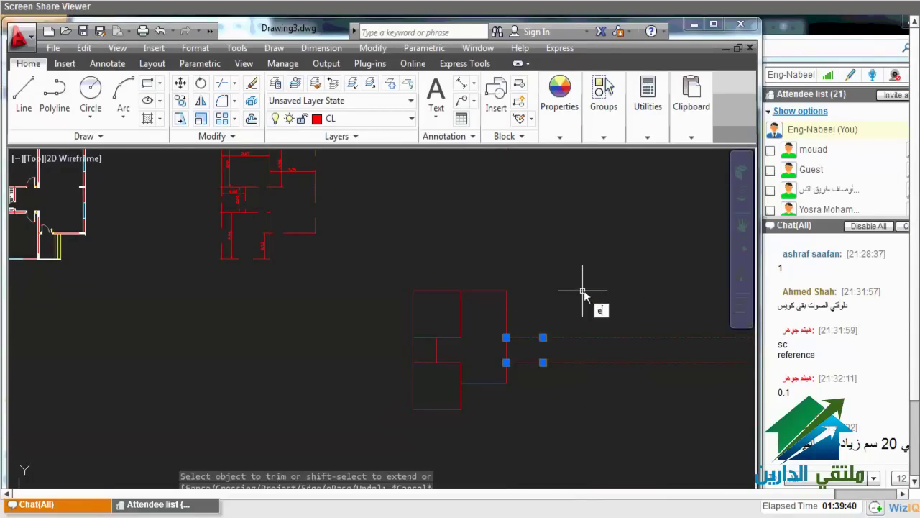
key(Return)
scroll(402, 298, up, 6)
scroll(402, 298, down, 4)
scroll(402, 296, down, 3)
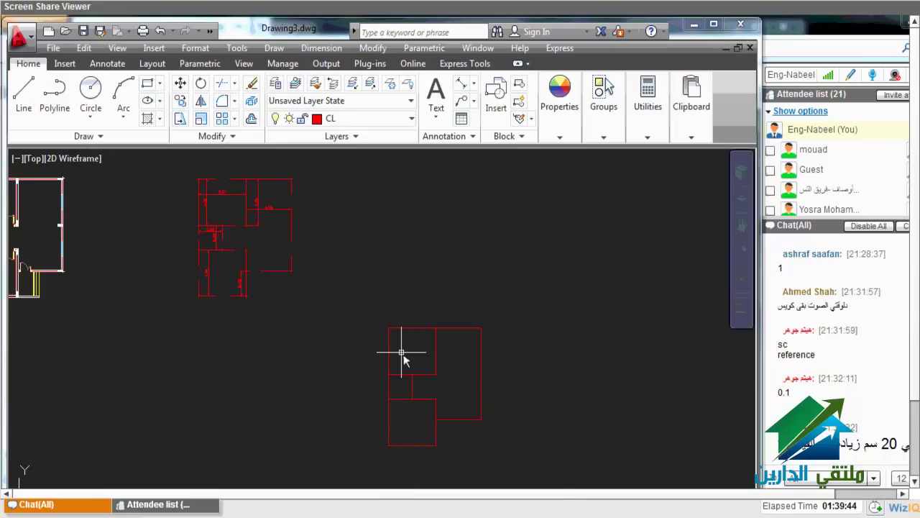
scroll(404, 354, down, 3)
scroll(303, 276, up, 6)
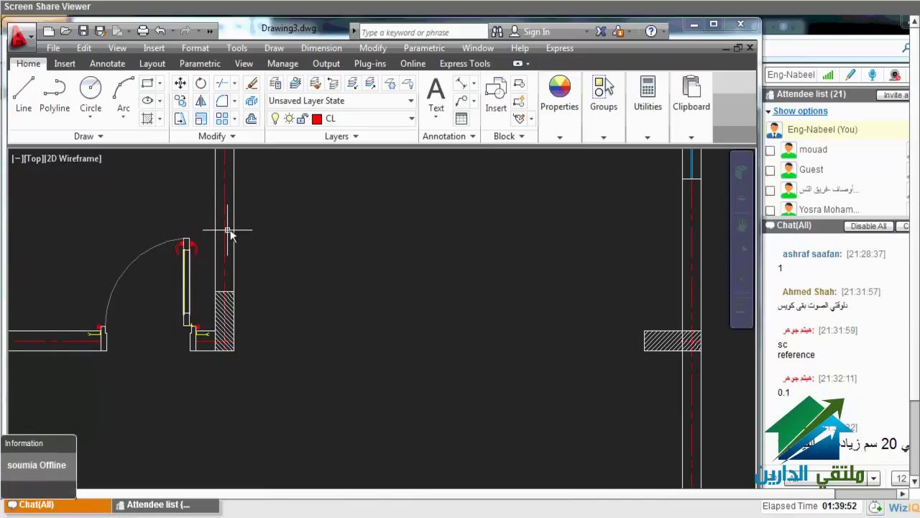
click(238, 292)
scroll(238, 291, down, 6)
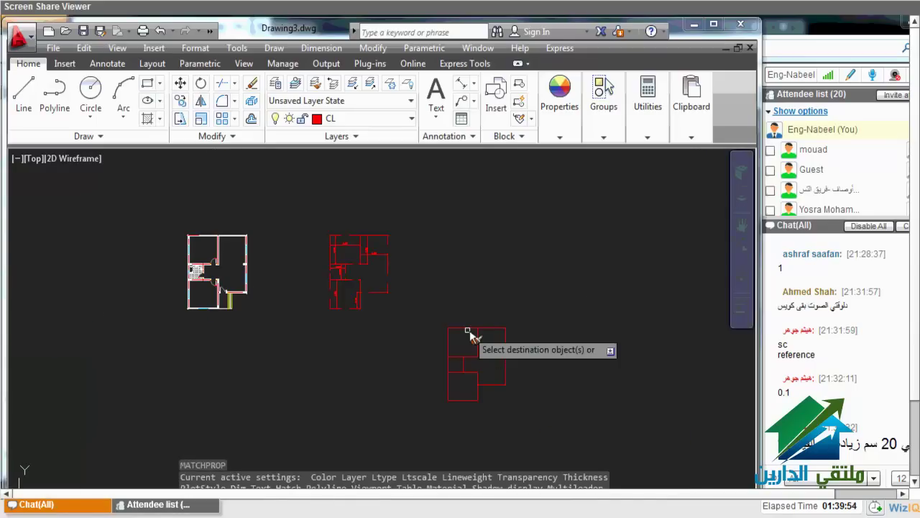
scroll(468, 333, up, 2)
scroll(390, 261, up, 2)
scroll(392, 267, up, 2)
scroll(390, 264, down, 2)
scroll(396, 302, down, 2)
click(386, 311)
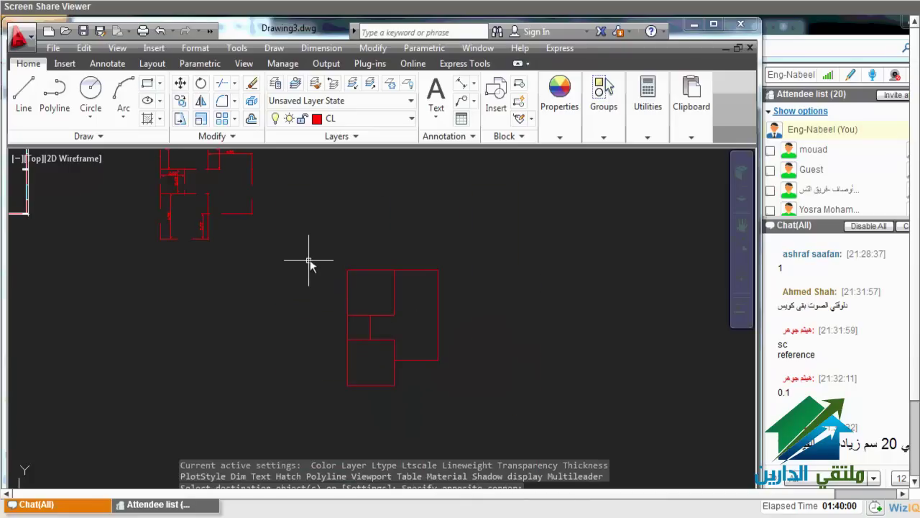
middle_drag(309, 263, 518, 373)
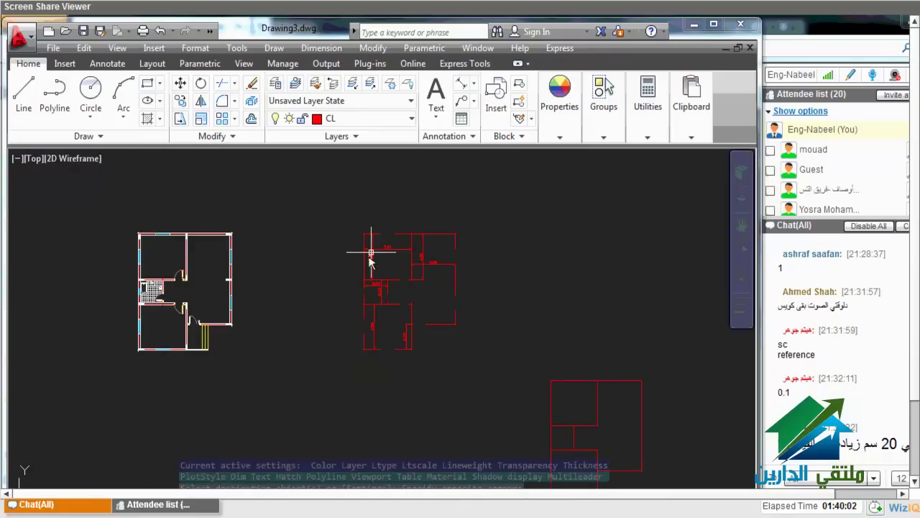
scroll(374, 258, up, 2)
scroll(374, 258, down, 2)
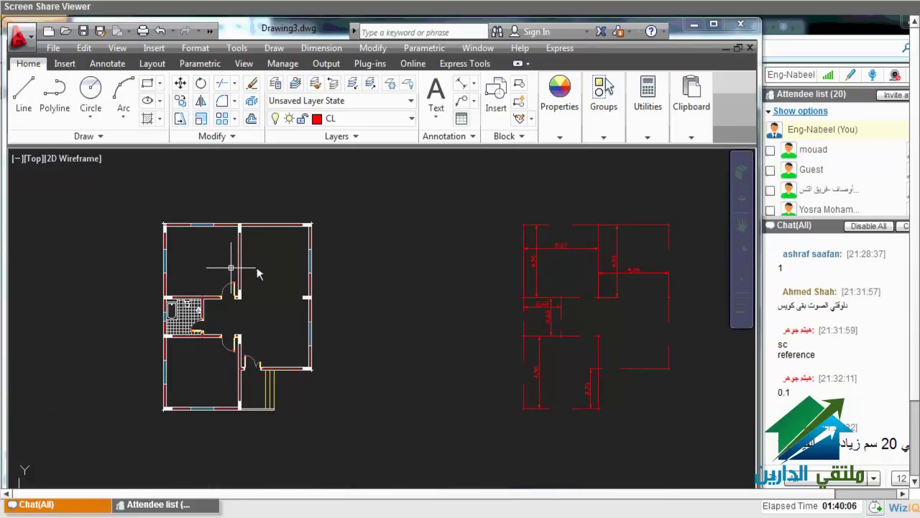
scroll(163, 246, up, 5)
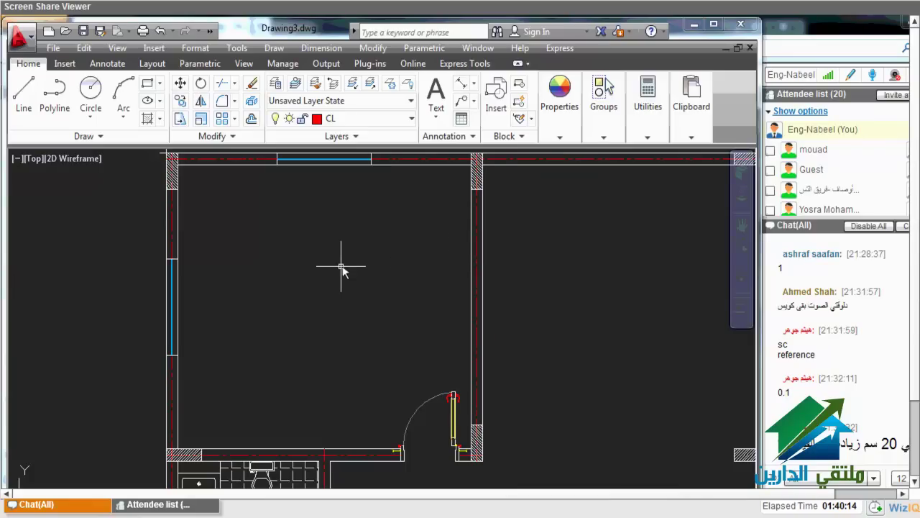
scroll(341, 268, down, 3)
scroll(431, 323, down, 1)
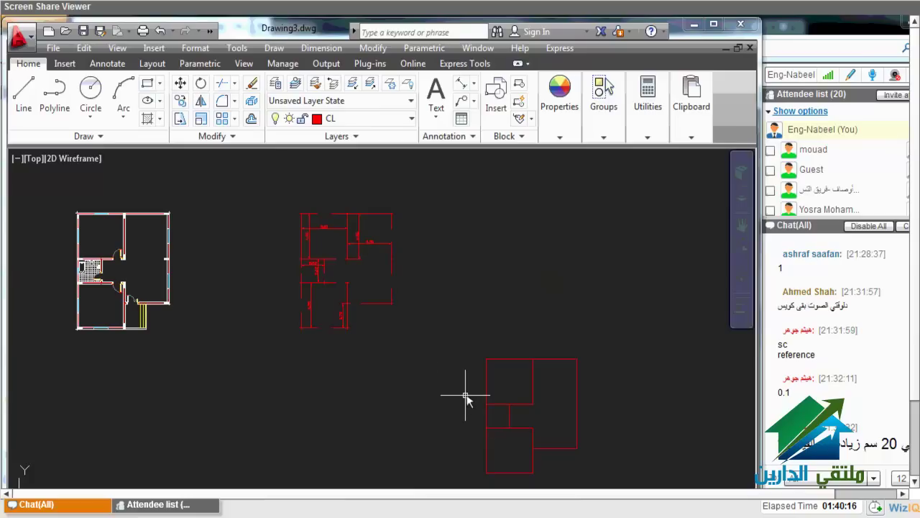
mouse_move(466, 399)
middle_down()
mouse_move(420, 299)
mouse_move(477, 304)
middle_up()
Delete the red dimensioned plan
key(Escape)
drag(312, 186, 435, 392)
key(Delete)
Move the red room outline to sit directly below the white reference plan
drag(311, 186, 643, 397)
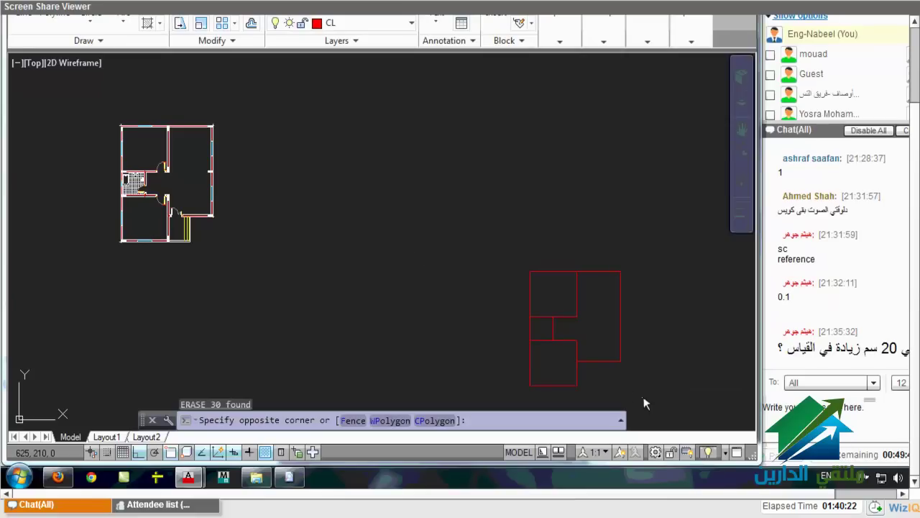
text(m)
key(Return)
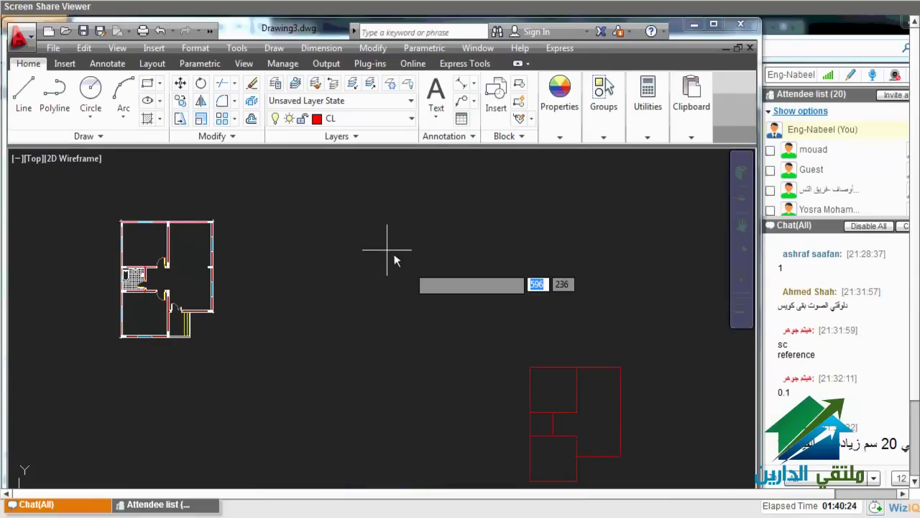
click(530, 367)
click(530, 355)
middle_drag(264, 392, 362, 321)
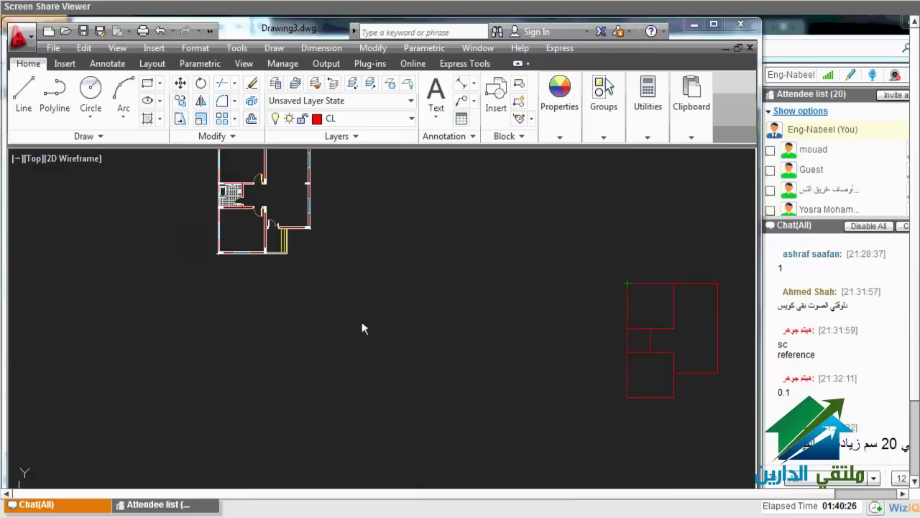
click(251, 306)
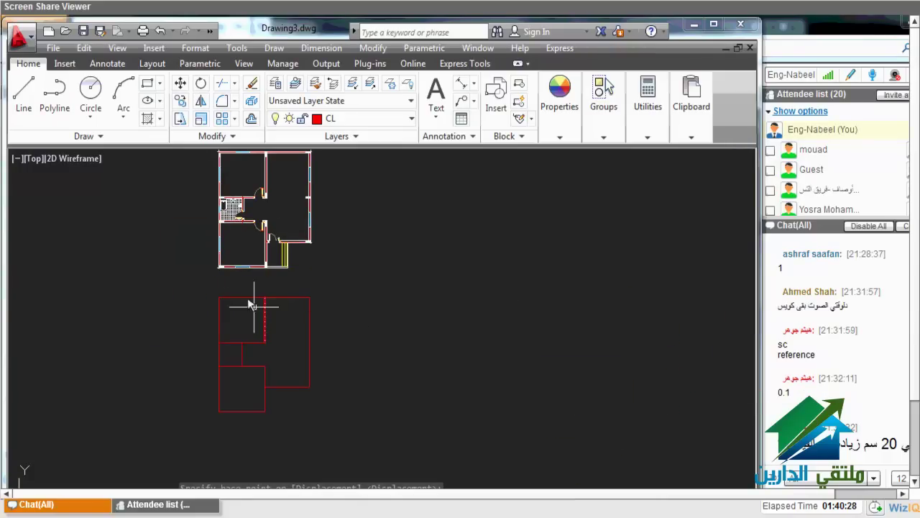
scroll(241, 331, up, 4)
click(245, 363)
scroll(245, 360, up, 4)
scroll(267, 313, down, 4)
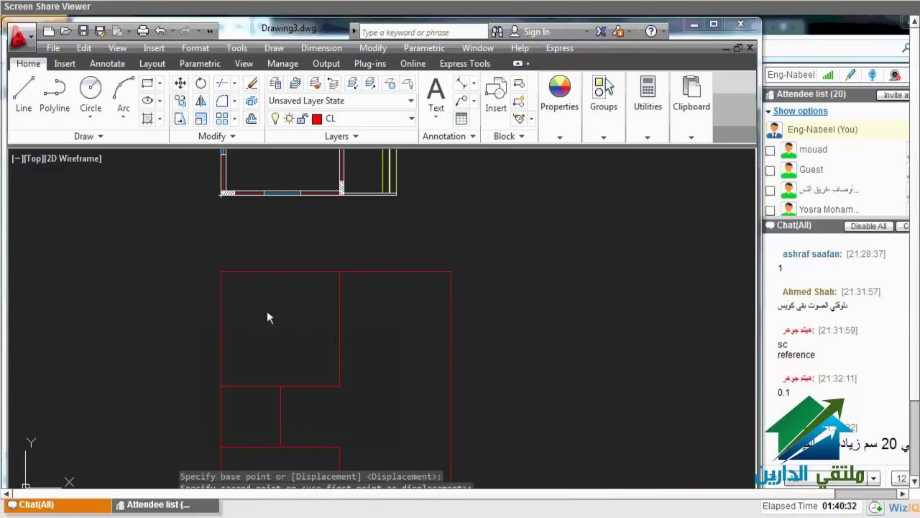
middle_drag(276, 304, 307, 195)
Offset the outer room outline by 0.1 to both the outside and the inside
key(Escape)
text(0)
key(Return)
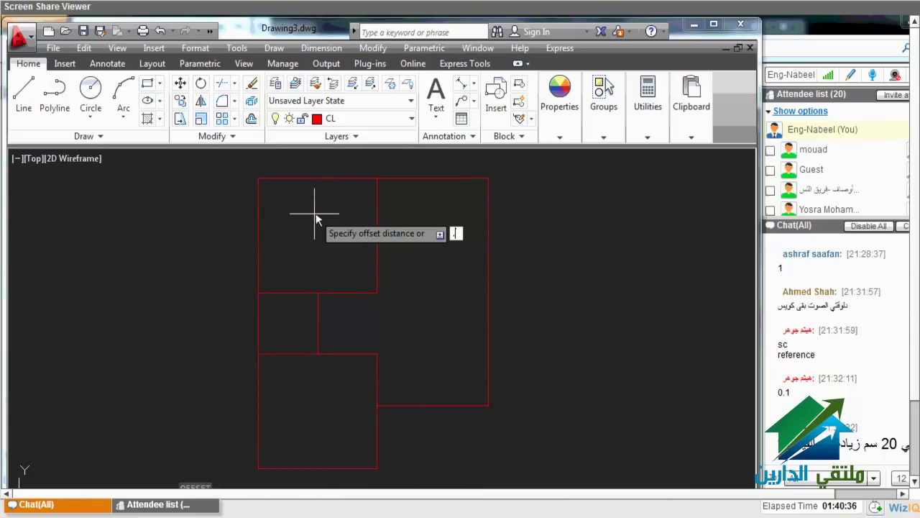
text(1)
key(Return)
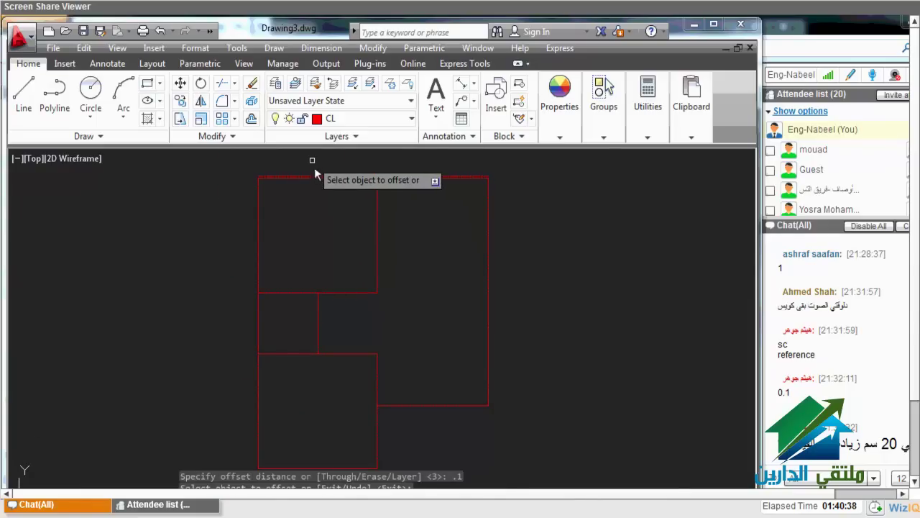
click(314, 172)
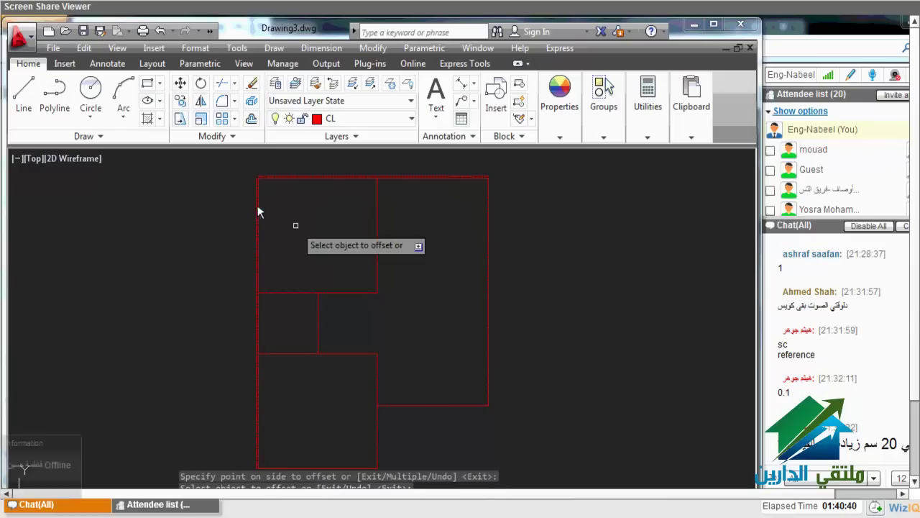
click(348, 178)
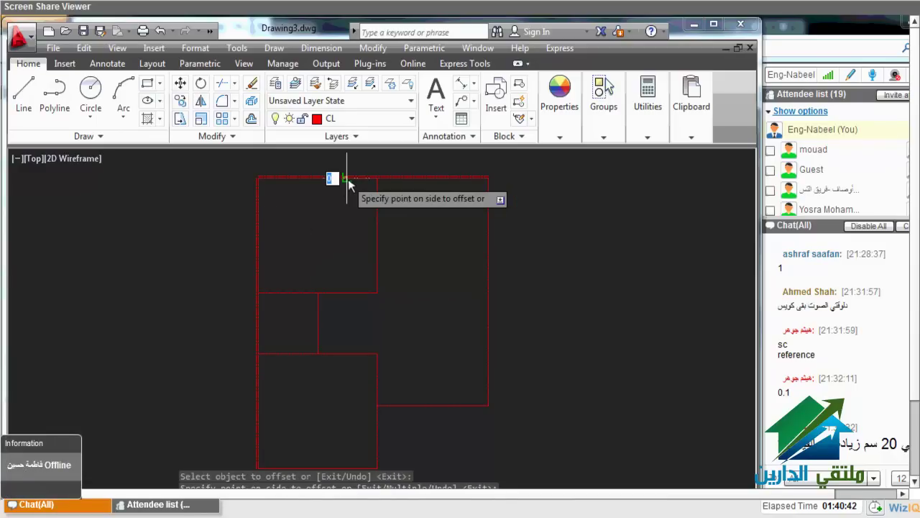
click(348, 178)
scroll(258, 180, up, 2)
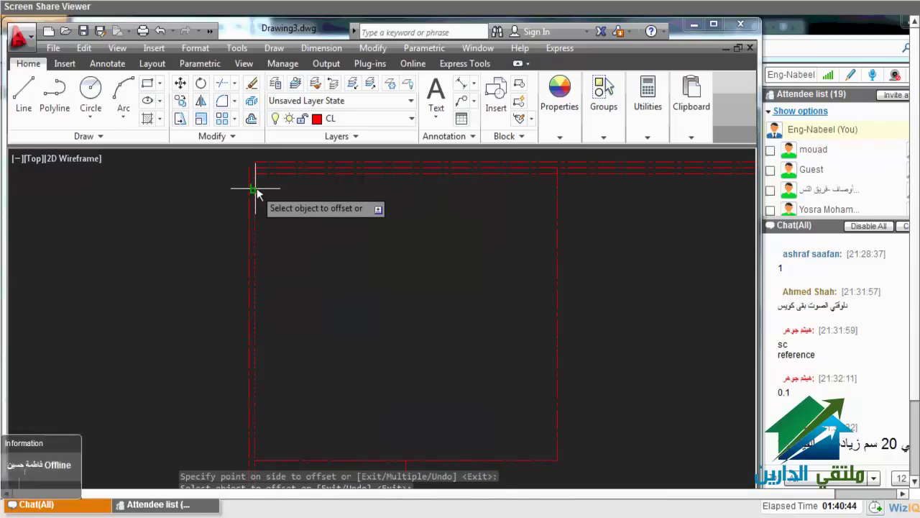
click(256, 190)
click(288, 181)
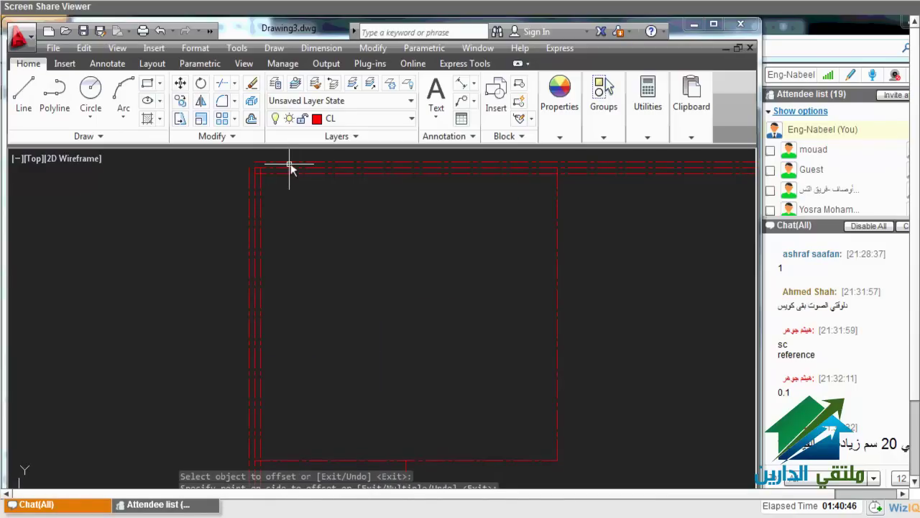
Double the top wall, the right outer wall and the inner room's right wall at 0.1
click(289, 165)
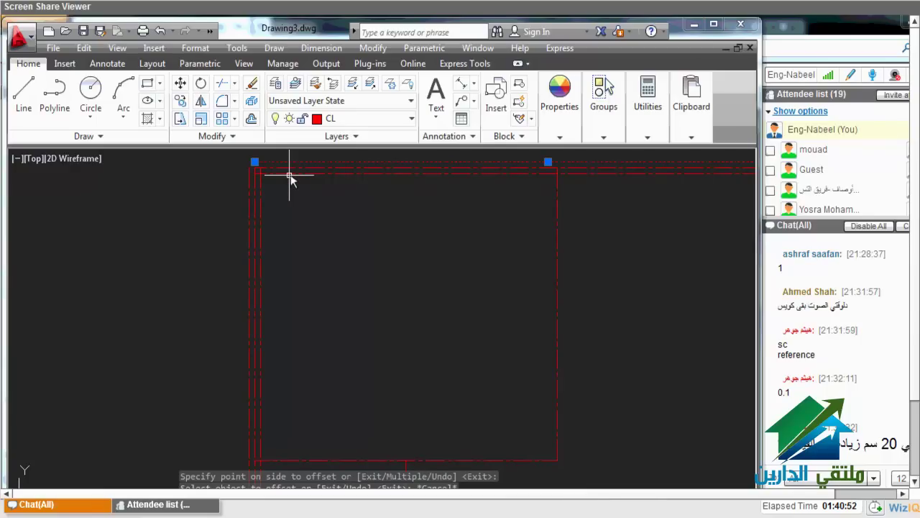
scroll(268, 259, down, 2)
scroll(322, 267, up, 3)
key(Escape)
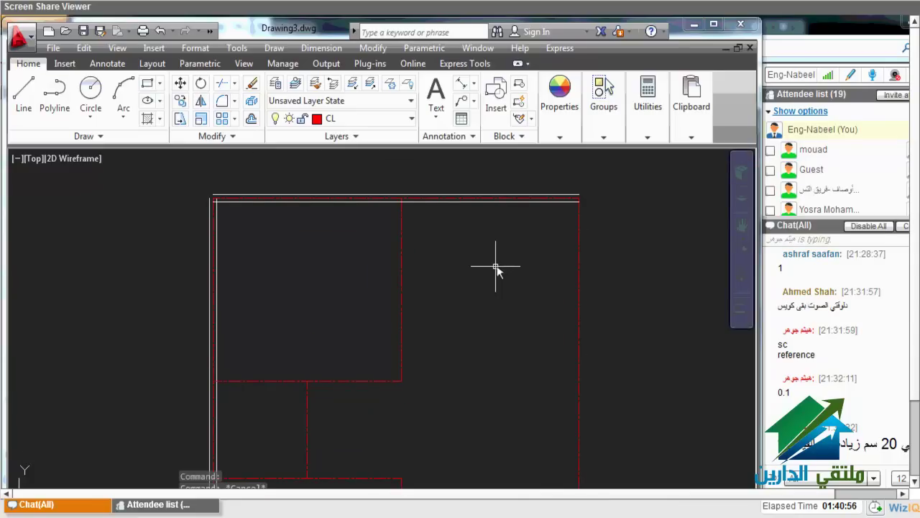
key(Return)
key(Return)
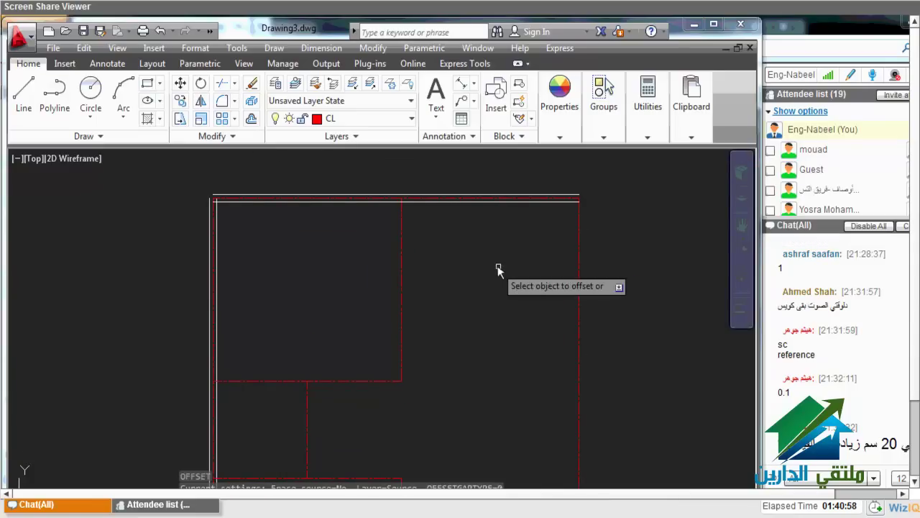
click(579, 286)
click(581, 279)
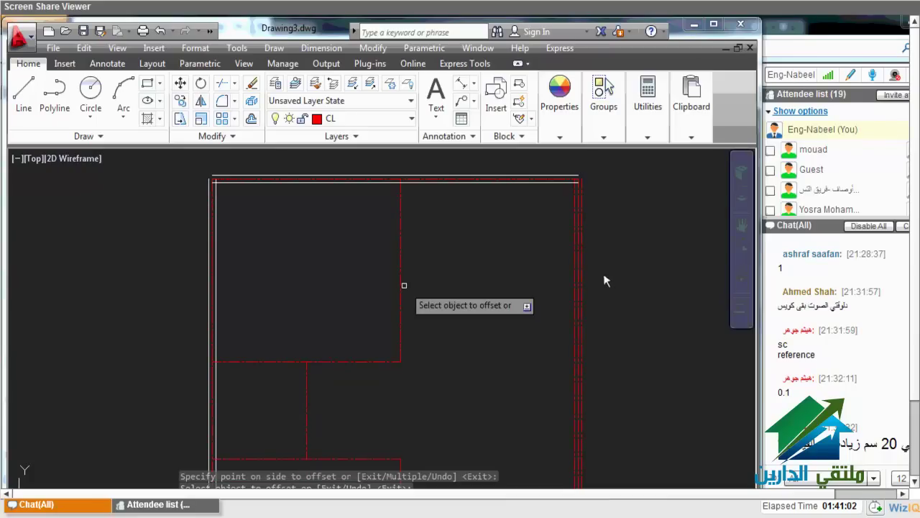
click(381, 281)
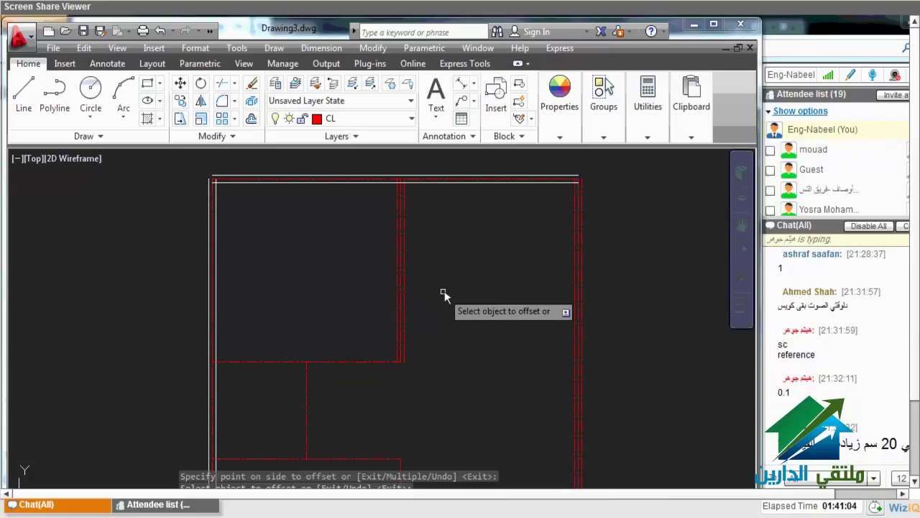
Double the interior horizontal wall, the short partition and the lower rooms' walls at 0.1
click(367, 361)
click(366, 373)
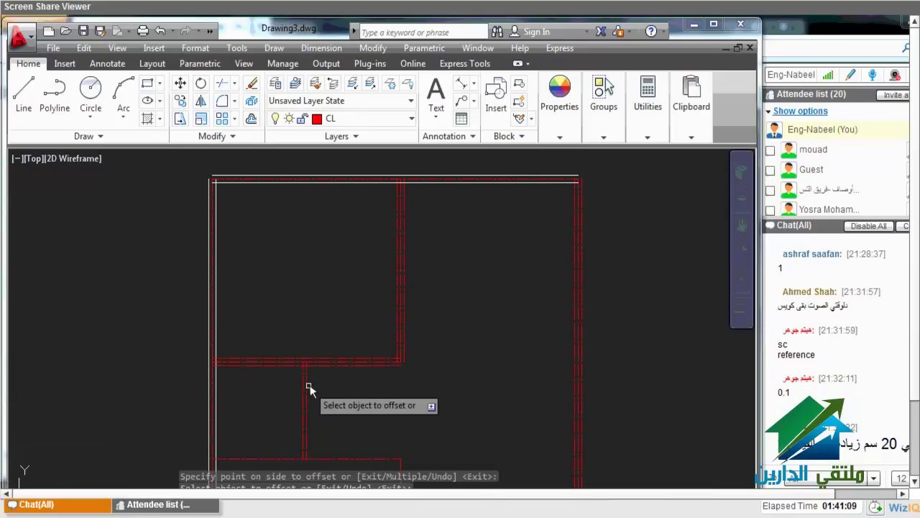
click(310, 385)
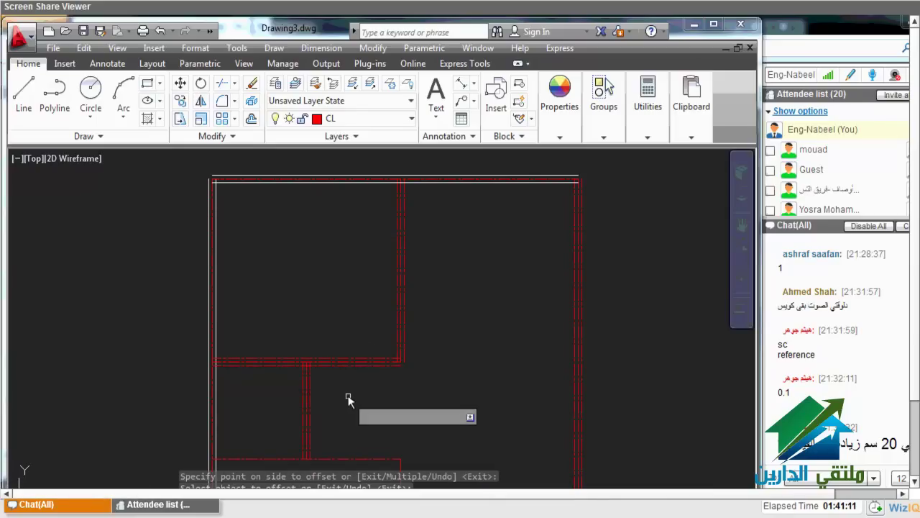
click(347, 400)
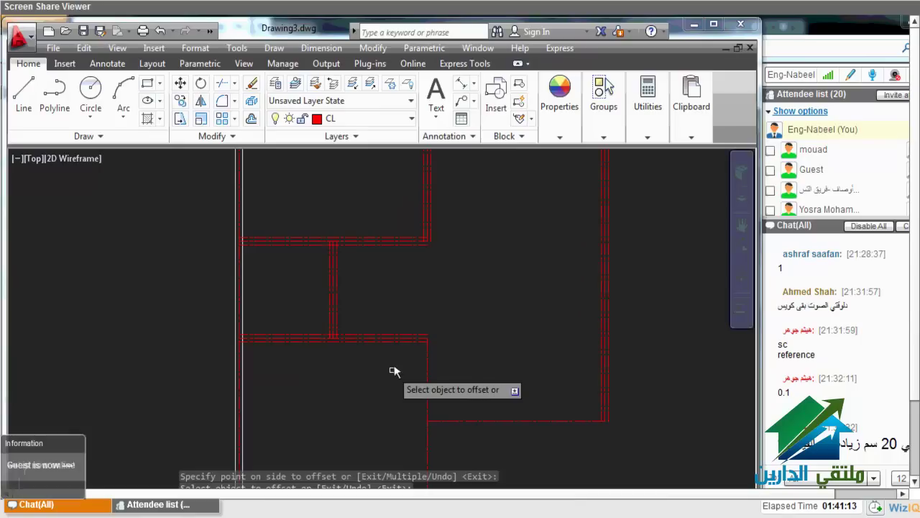
click(427, 381)
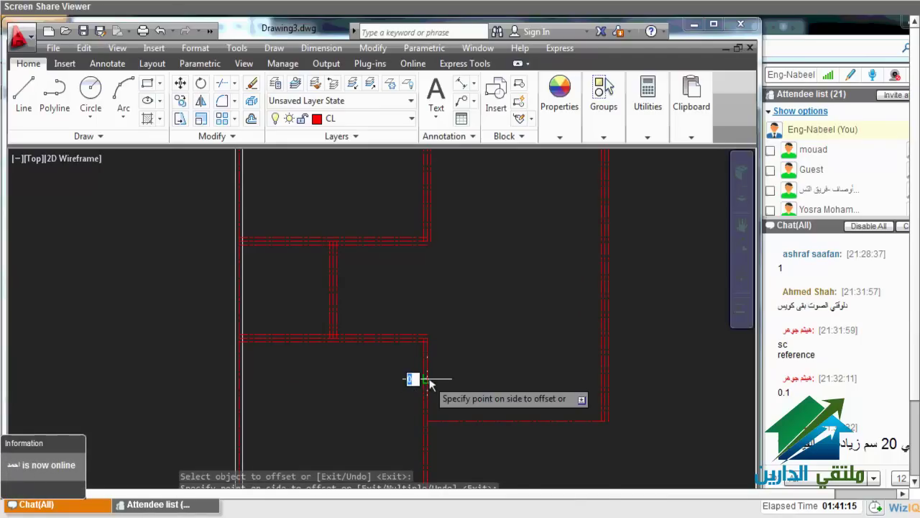
click(429, 383)
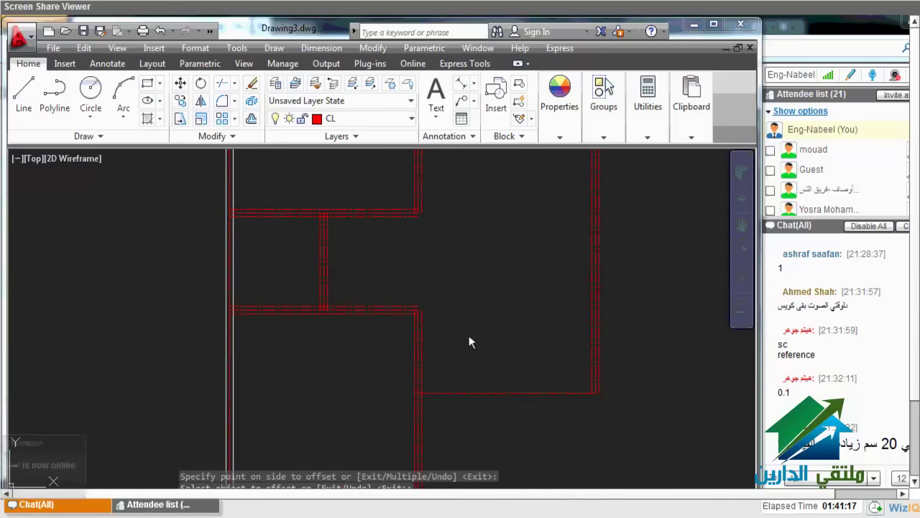
middle_drag(471, 424, 448, 346)
click(448, 349)
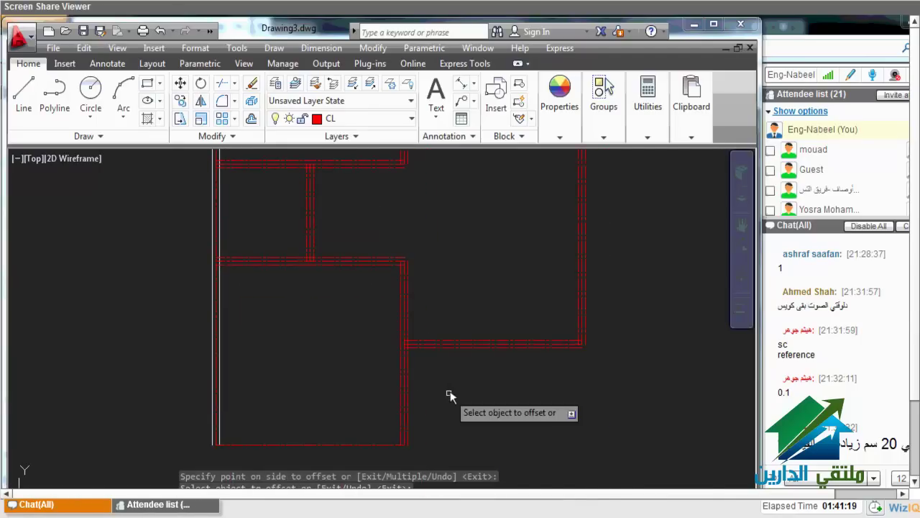
click(450, 390)
scroll(379, 351, up, 2)
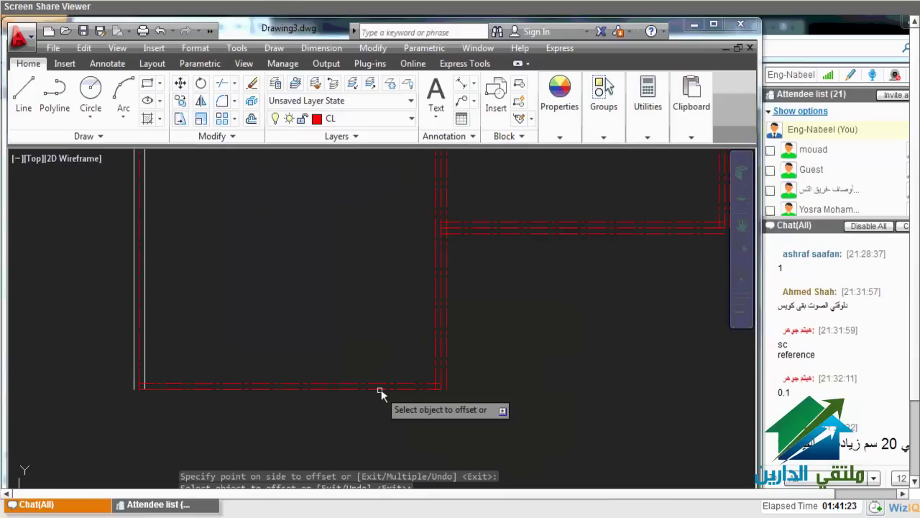
middle_click(381, 389)
middle_click(381, 389)
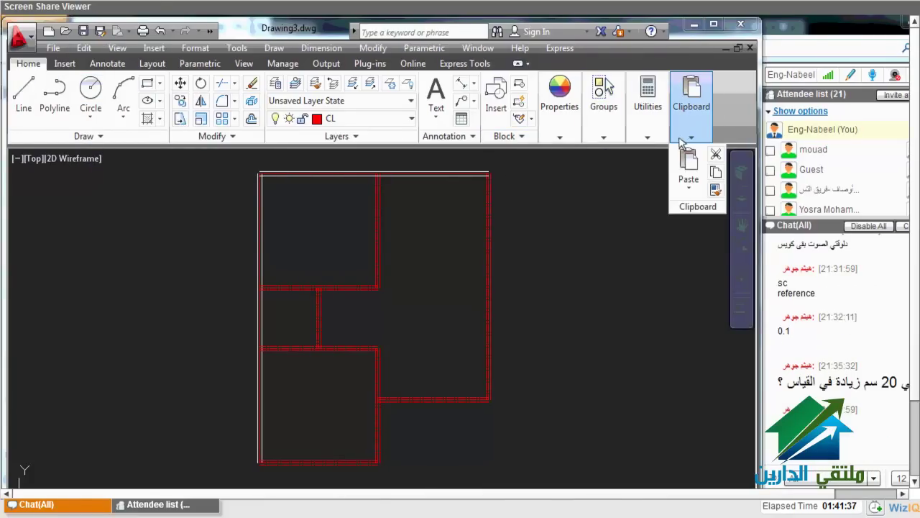
mouse_move(691, 108)
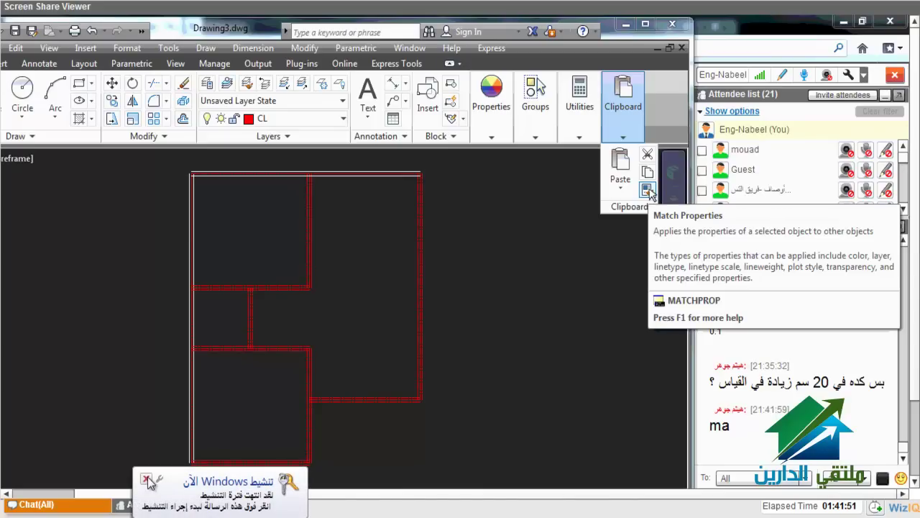
Match the white wall line's properties onto the first red vertical wall line
click(148, 478)
click(648, 190)
scroll(431, 180, up, 3)
click(437, 181)
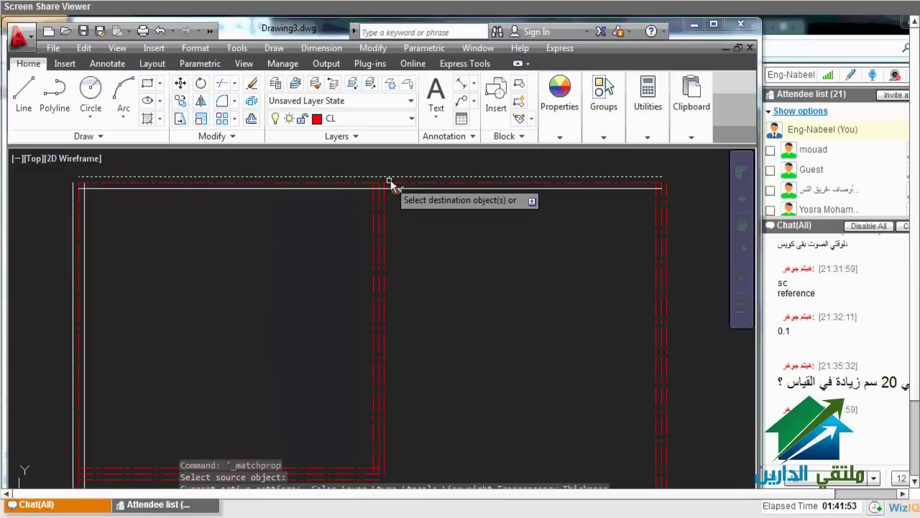
click(377, 218)
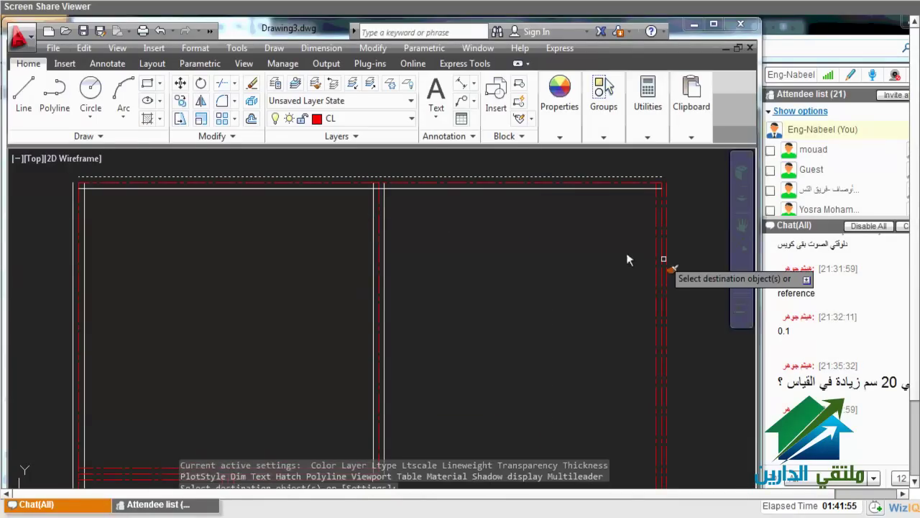
scroll(662, 264, down, 3)
scroll(498, 327, up, 3)
scroll(492, 321, down, 2)
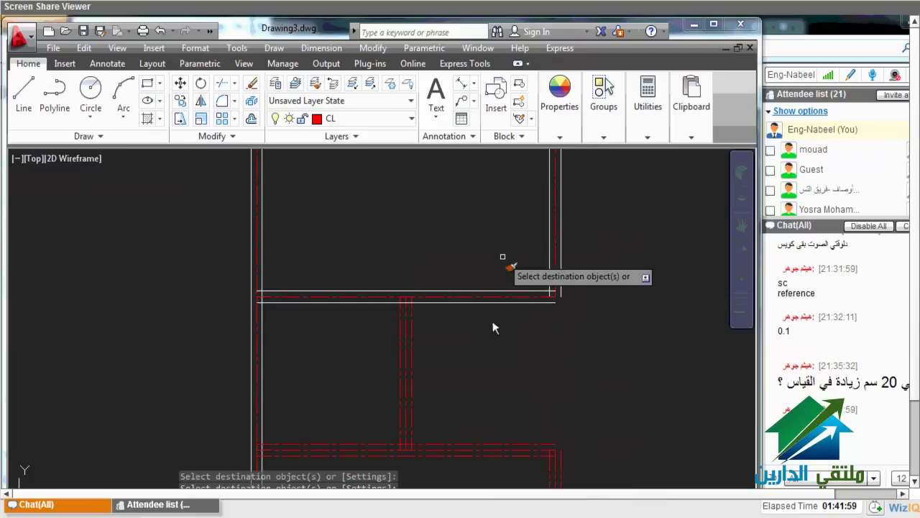
Apply the matched wall properties to more red wall lines, including the L-shaped wall
click(414, 324)
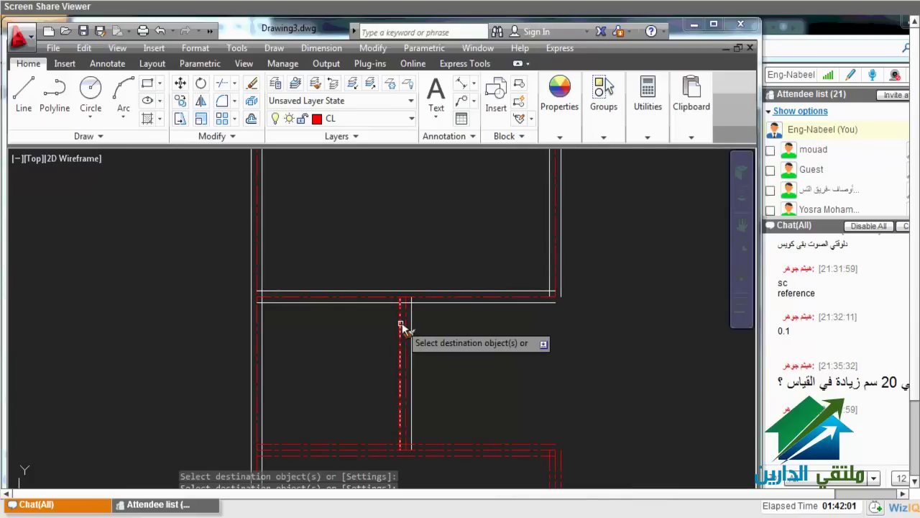
click(400, 325)
scroll(465, 378, down, 2)
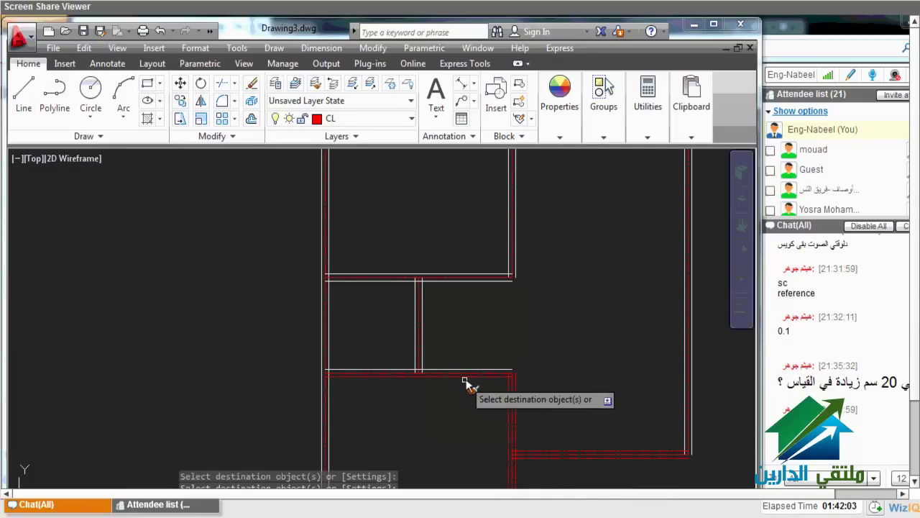
click(507, 394)
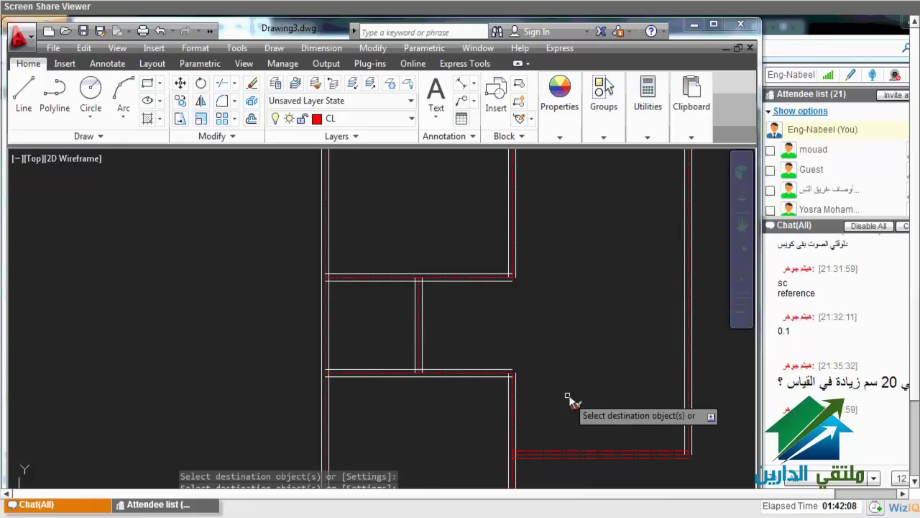
middle_drag(568, 397, 568, 352)
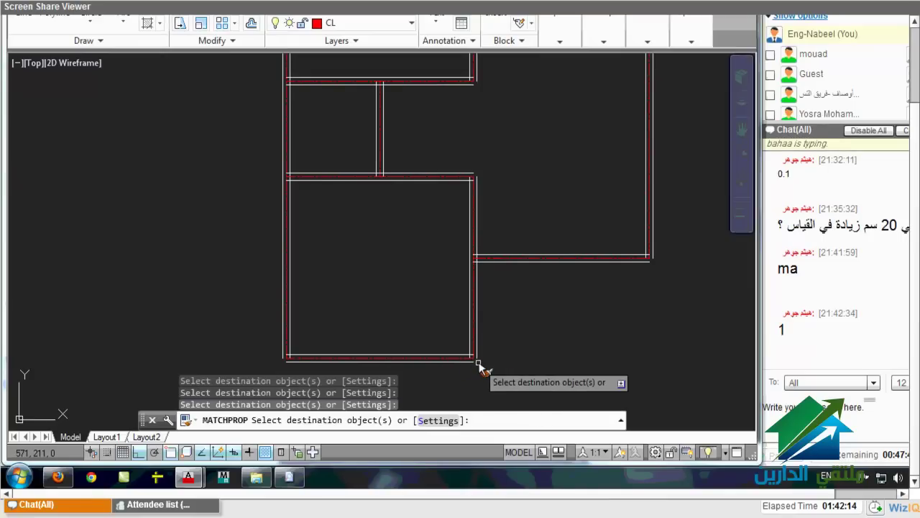
middle_drag(479, 366, 444, 365)
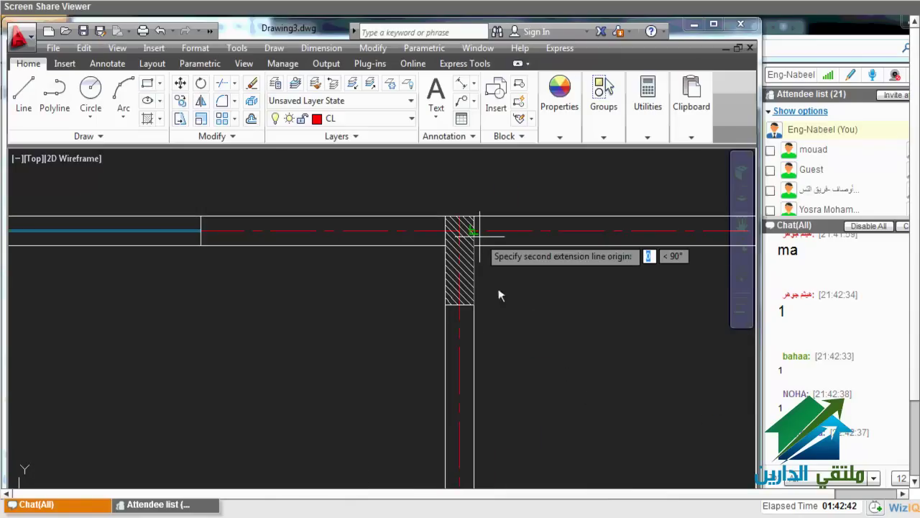
Finish measuring the hatched column at 0.61 and pan the plans up
click(482, 241)
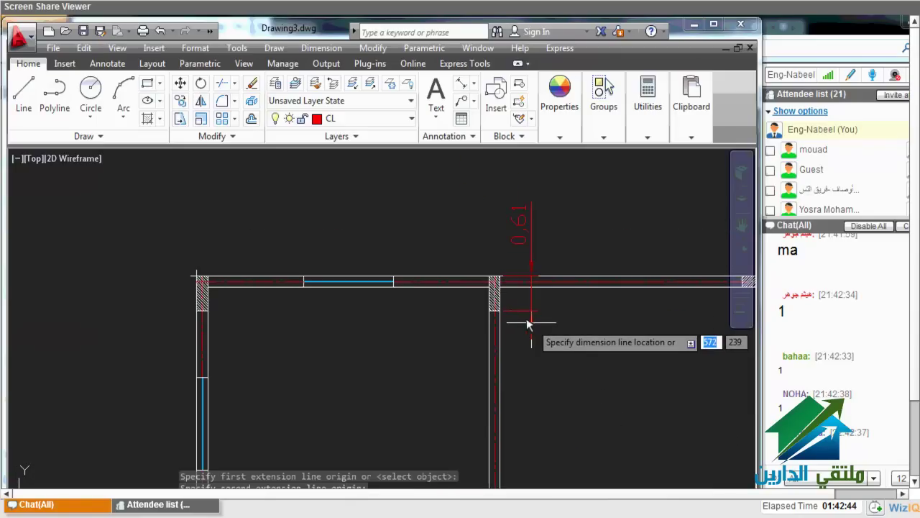
scroll(534, 323, down, 5)
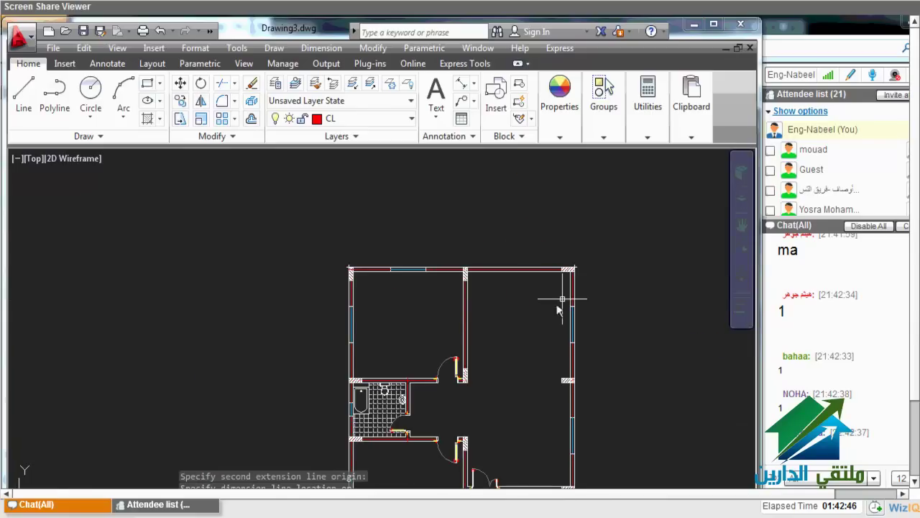
middle_drag(563, 302, 536, 184)
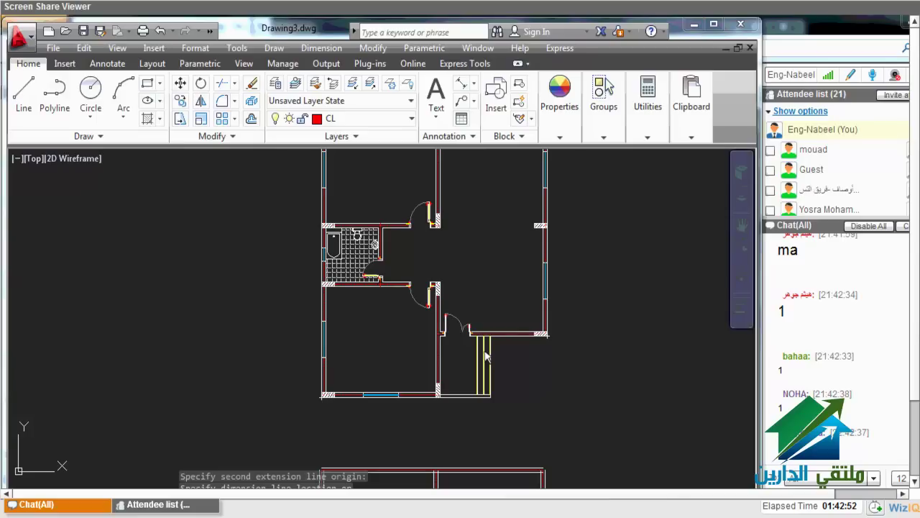
Start a rectangle on the new wall plan, then cancel it
middle_drag(486, 358, 481, 304)
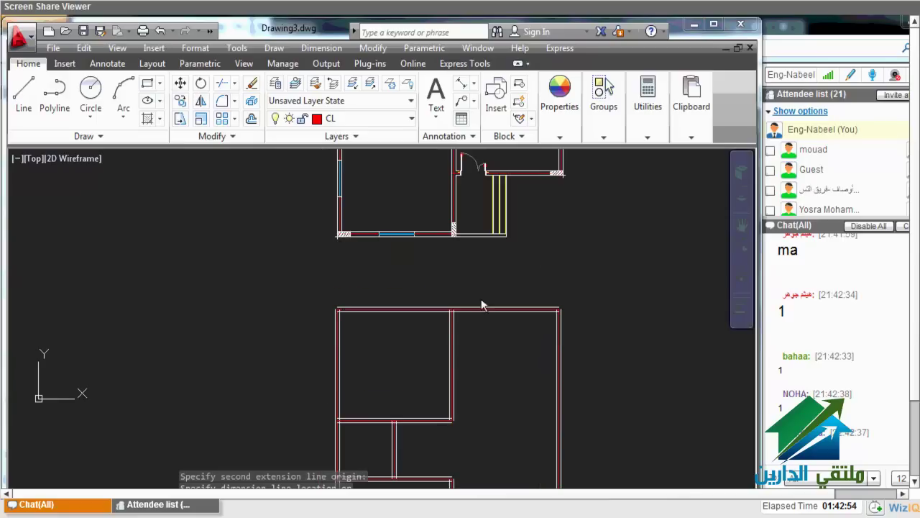
scroll(382, 331, up, 4)
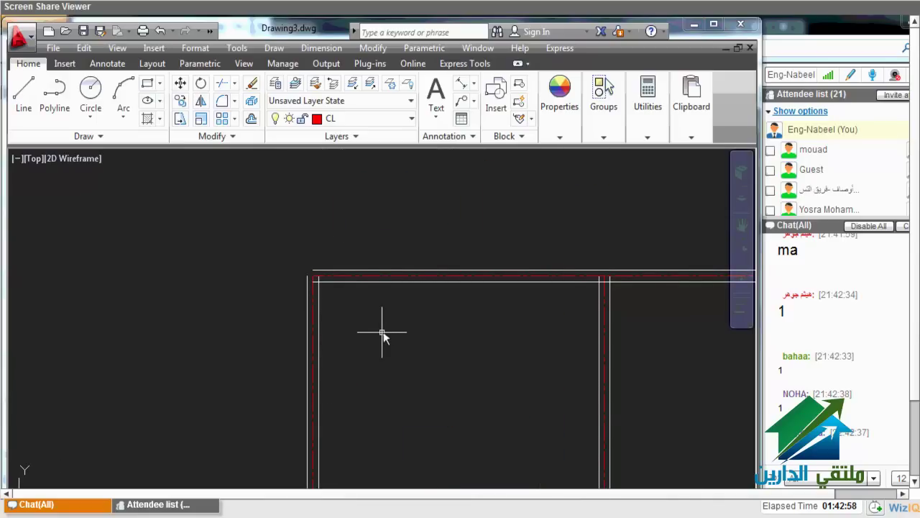
text(l)
key(Return)
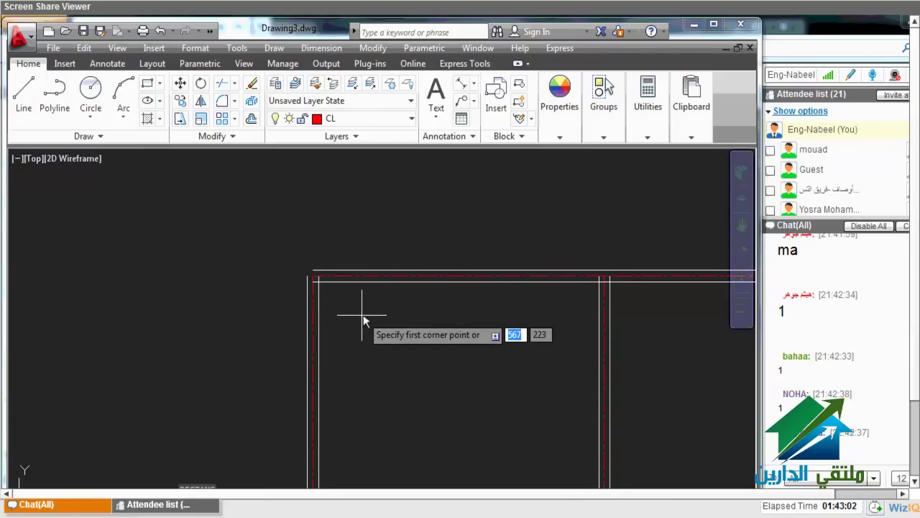
click(362, 314)
right_click(391, 403)
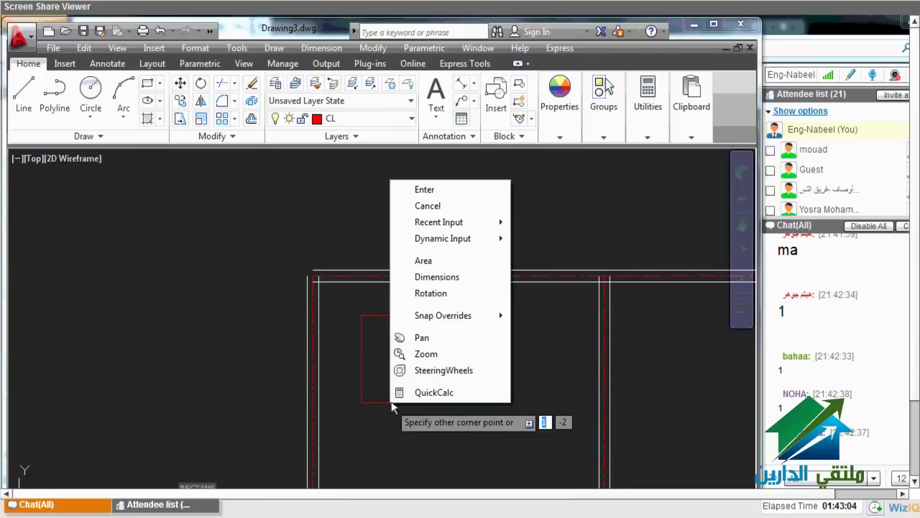
click(428, 206)
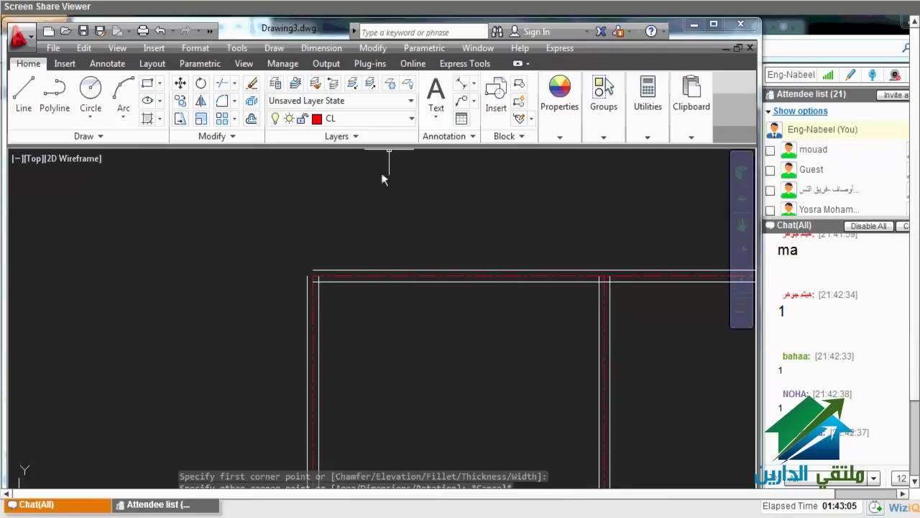
Make CULME the current layer
click(381, 119)
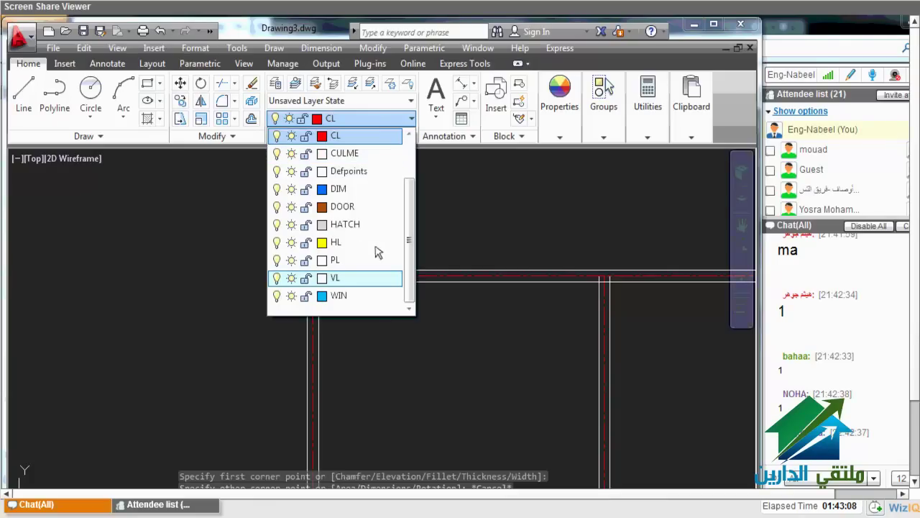
scroll(377, 303, up, 1)
click(374, 208)
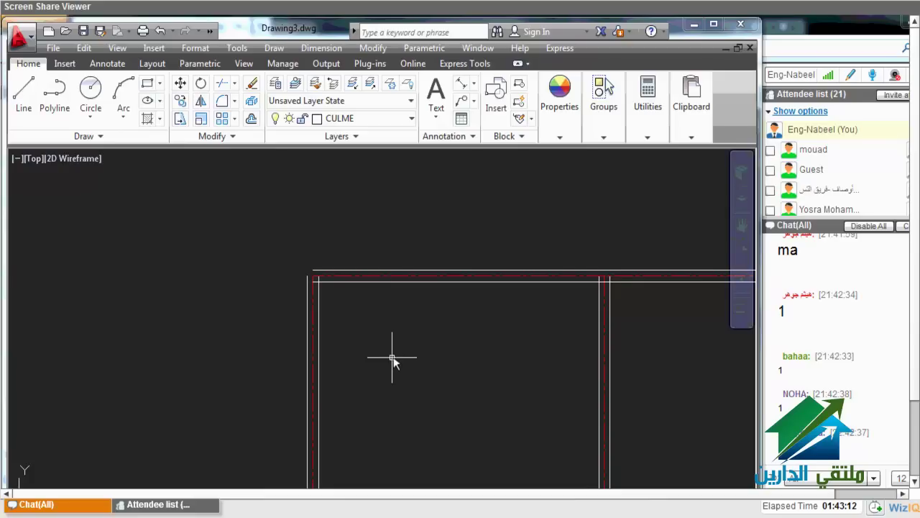
On layer PL, draw a 0.61 column rectangle inside the top-left room
click(342, 118)
click(331, 279)
text(re)
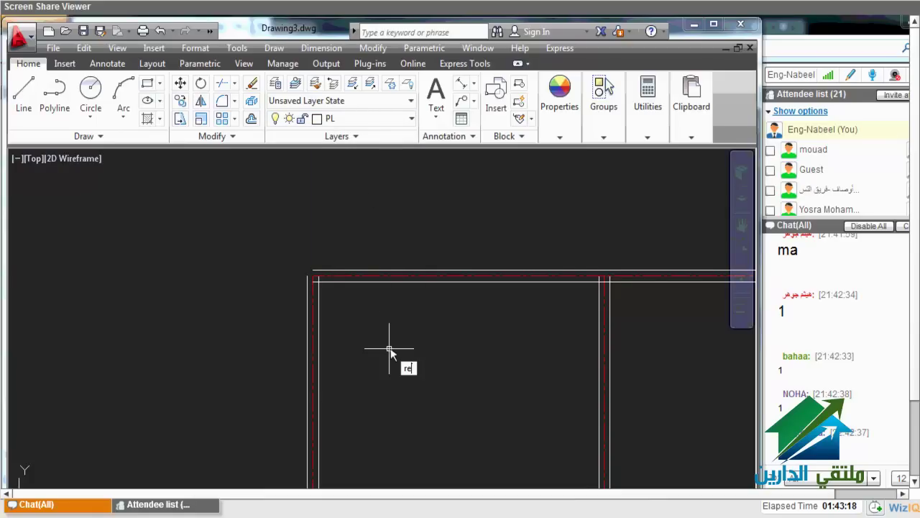
text(c)
key(Return)
click(389, 351)
text(d)
key(Return)
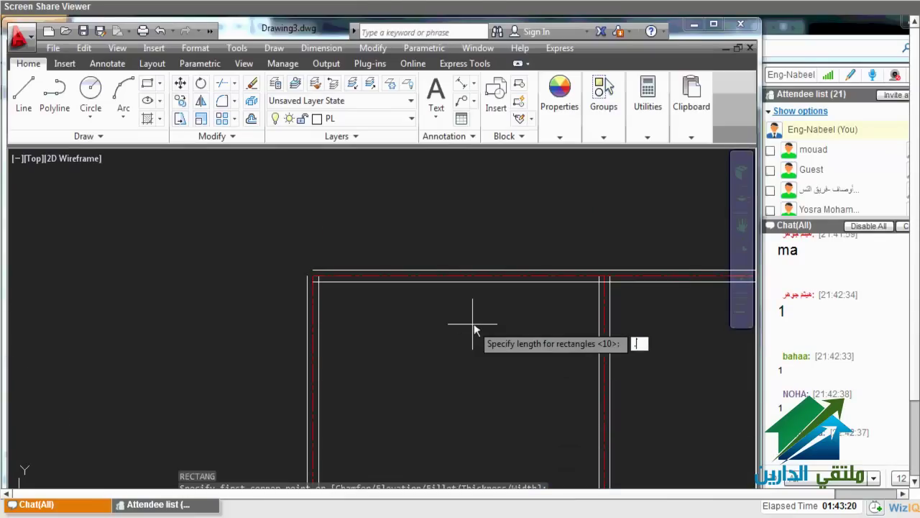
key(Return)
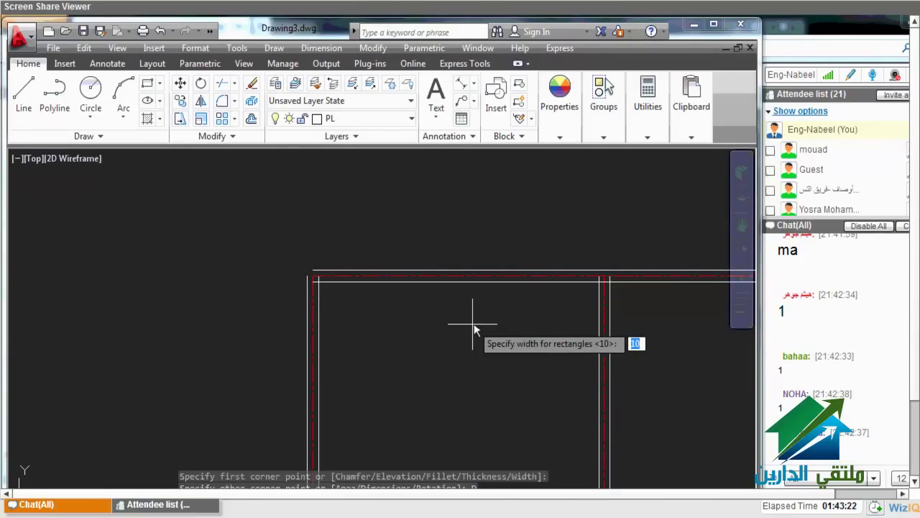
text(,)
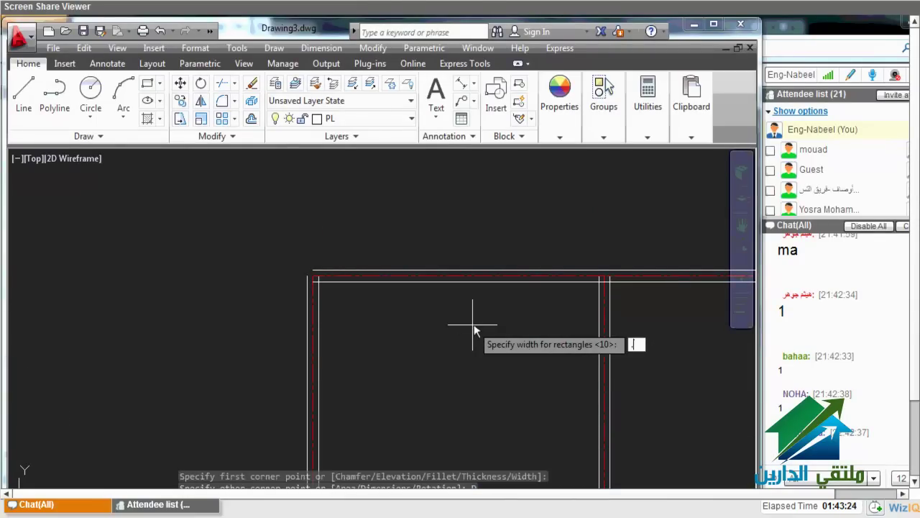
key(Return)
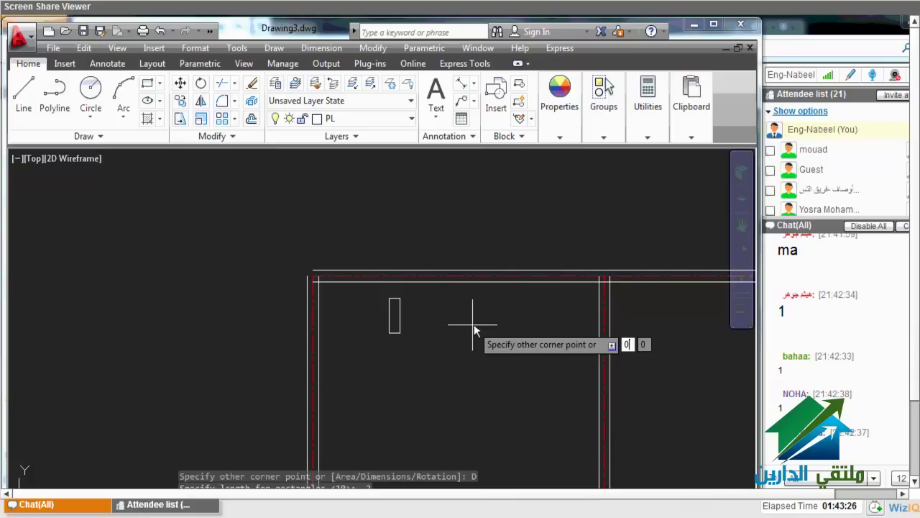
click(381, 367)
Abandon moving the column rectangle and zoom out to view the whole new plan
click(389, 352)
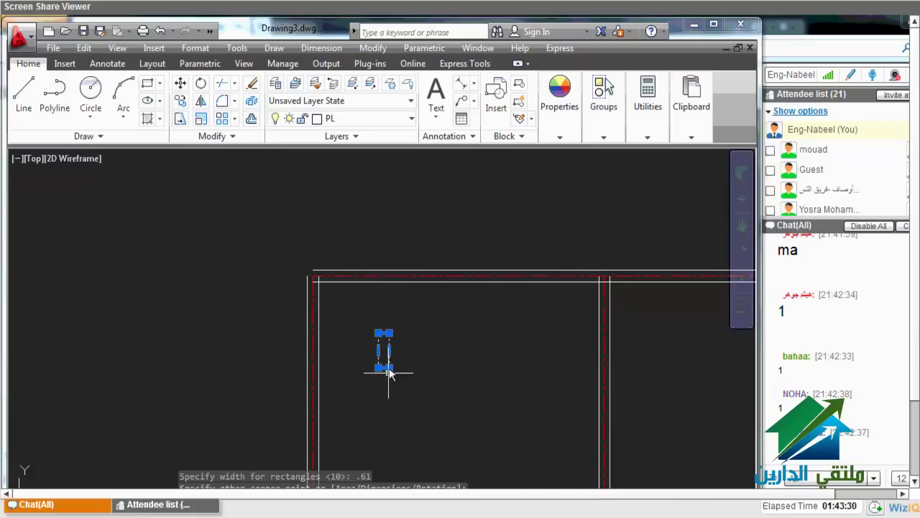
key(m)
key(Return)
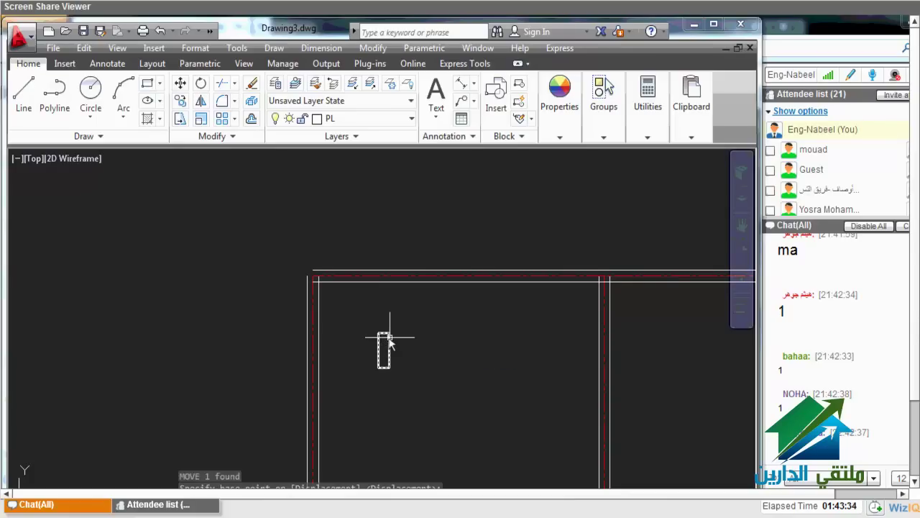
scroll(312, 268, up, 3)
click(313, 272)
scroll(313, 272, down, 1)
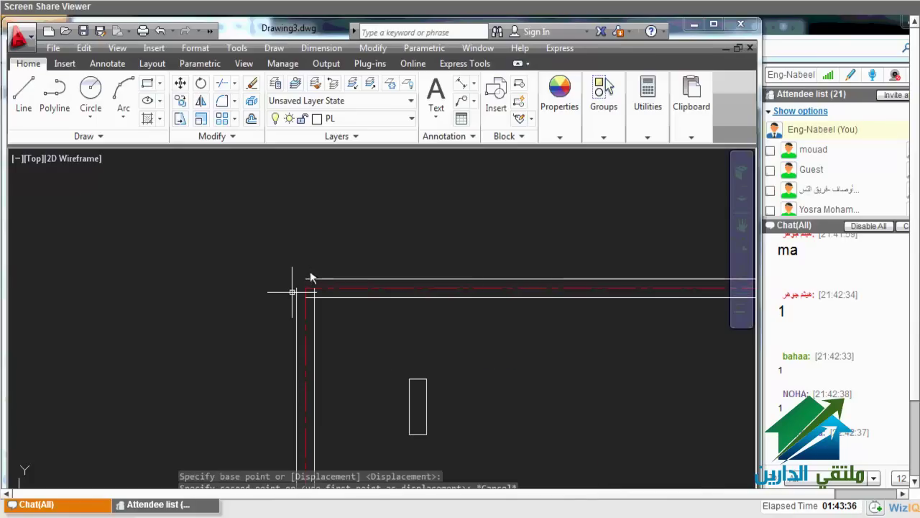
scroll(310, 280, down, 1)
key(Escape)
scroll(311, 282, down, 3)
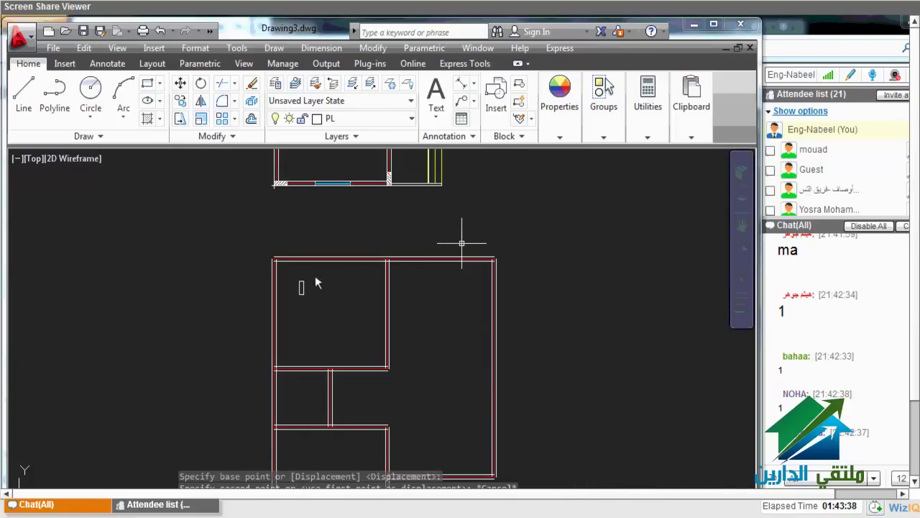
middle_drag(318, 284, 329, 229)
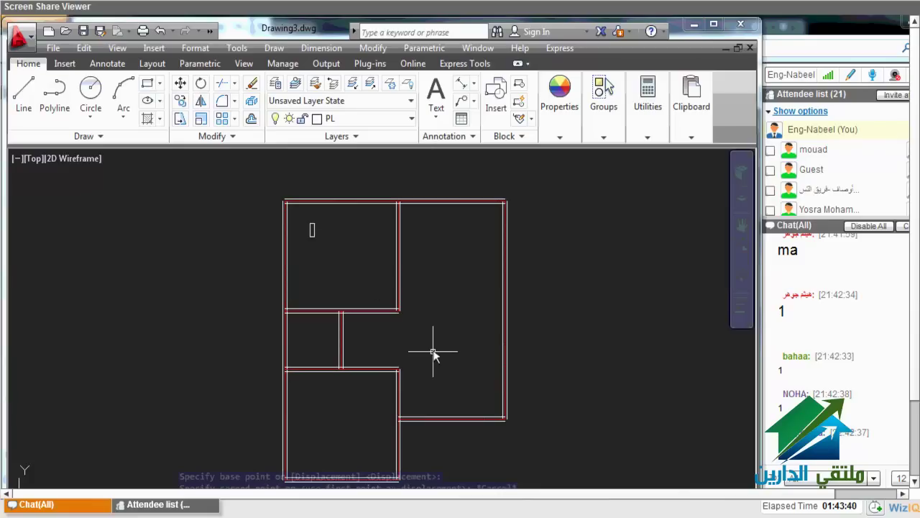
middle_drag(430, 276, 435, 293)
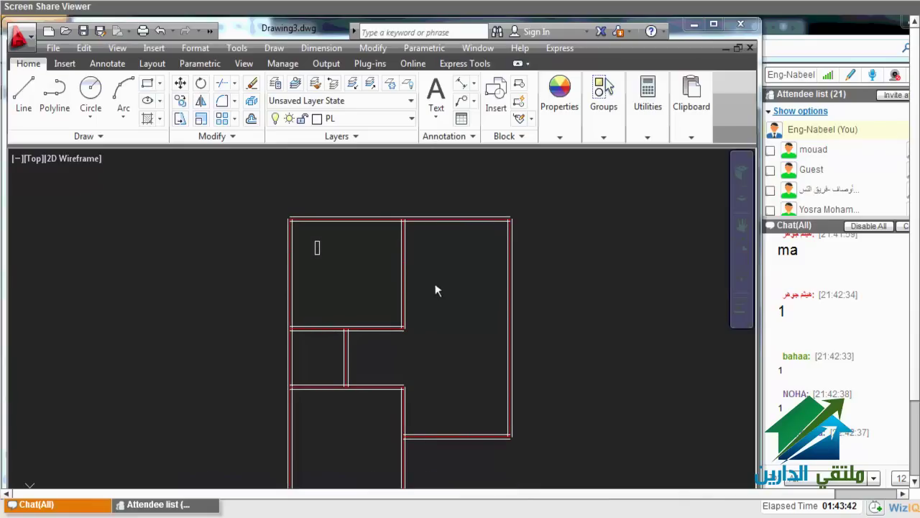
scroll(435, 217, up, 2)
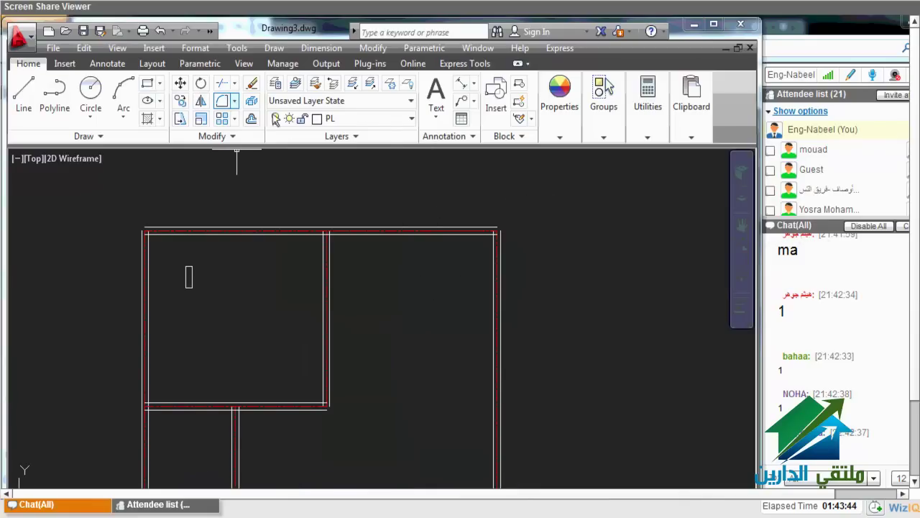
Fillet at radius 0 to close the outer and inner top-right wall corners
click(227, 101)
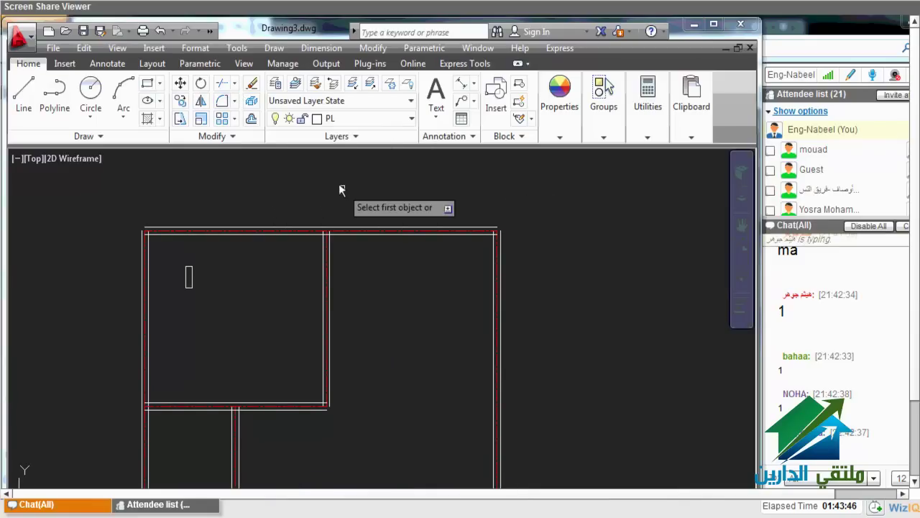
right_click(344, 189)
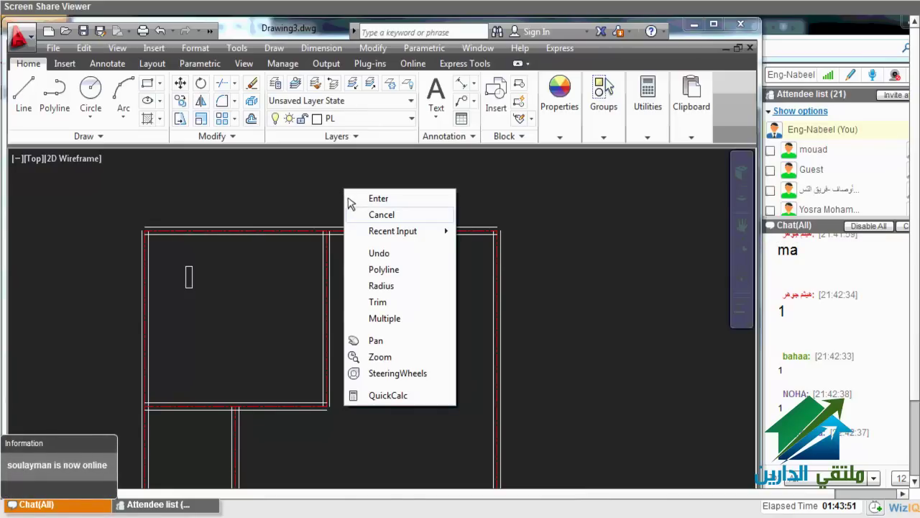
click(381, 286)
text(0)
key(Return)
scroll(497, 230, up, 2)
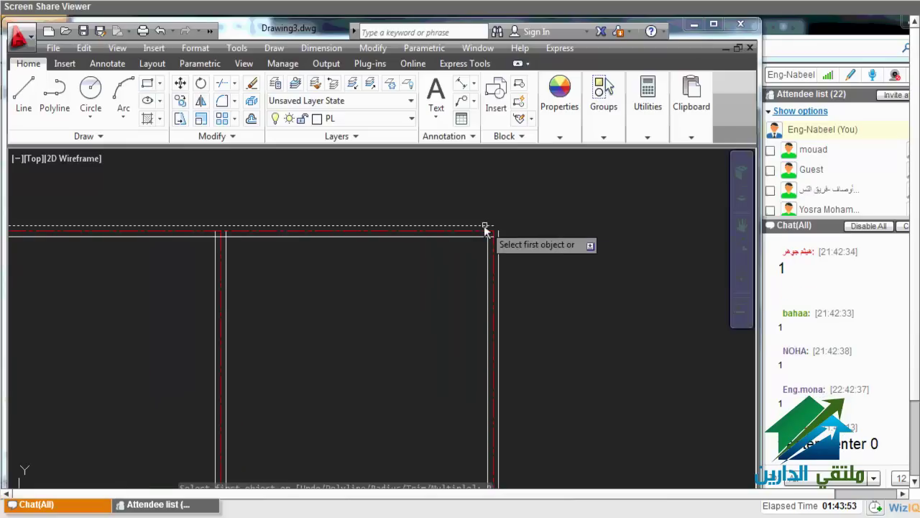
click(500, 244)
scroll(502, 241, up, 3)
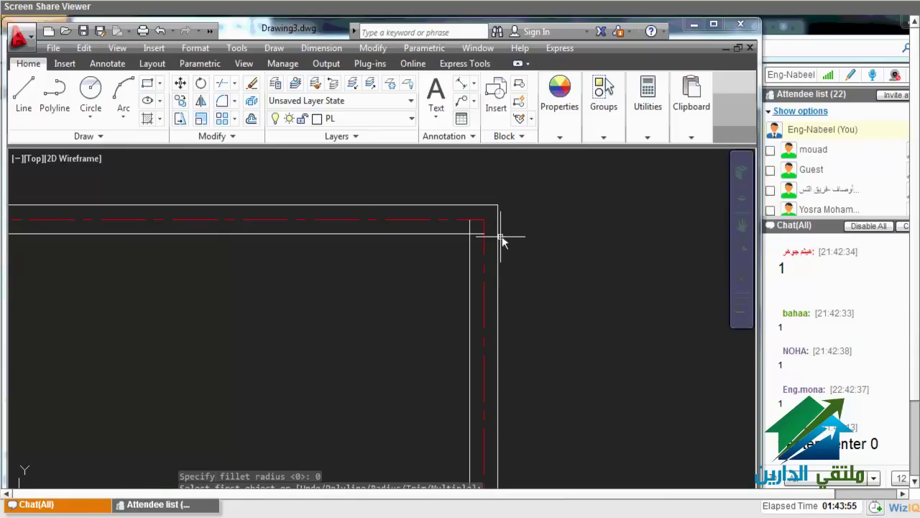
click(473, 263)
click(473, 263)
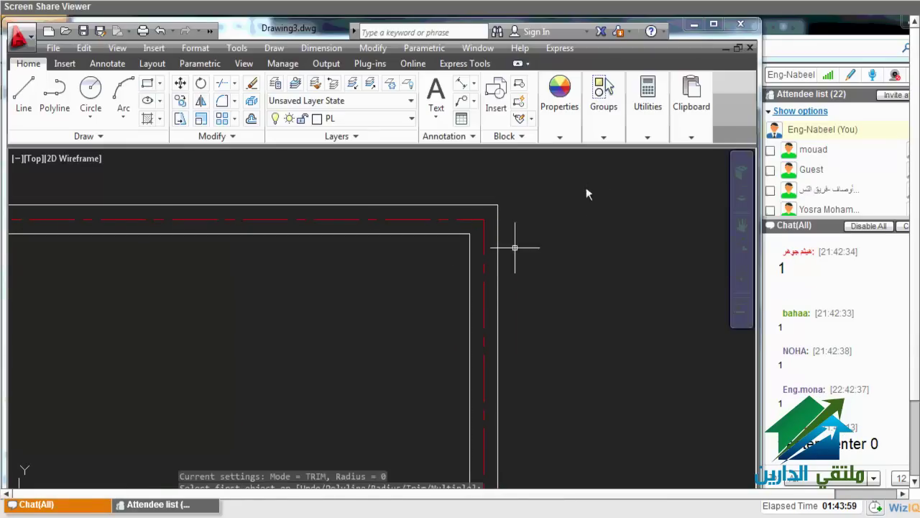
Cancel the fillet and undo the last two corner joins
scroll(514, 247, down, 2)
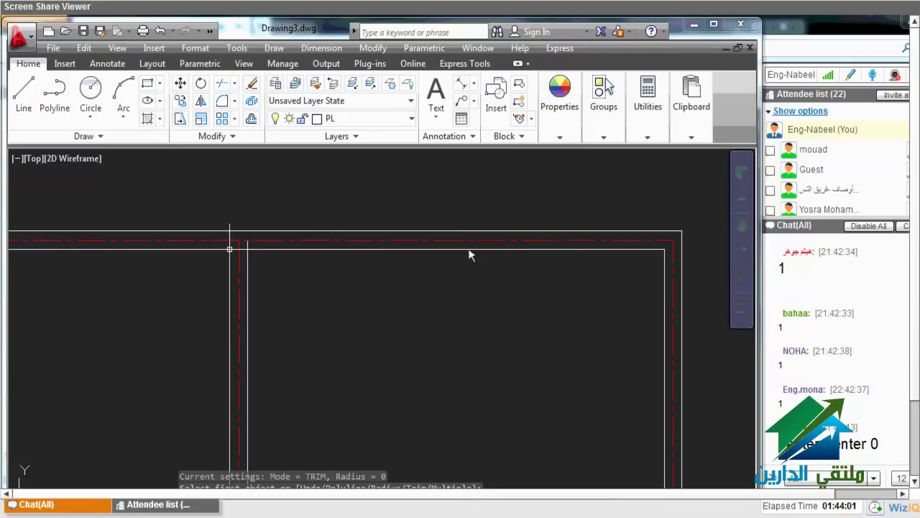
scroll(254, 257, up, 2)
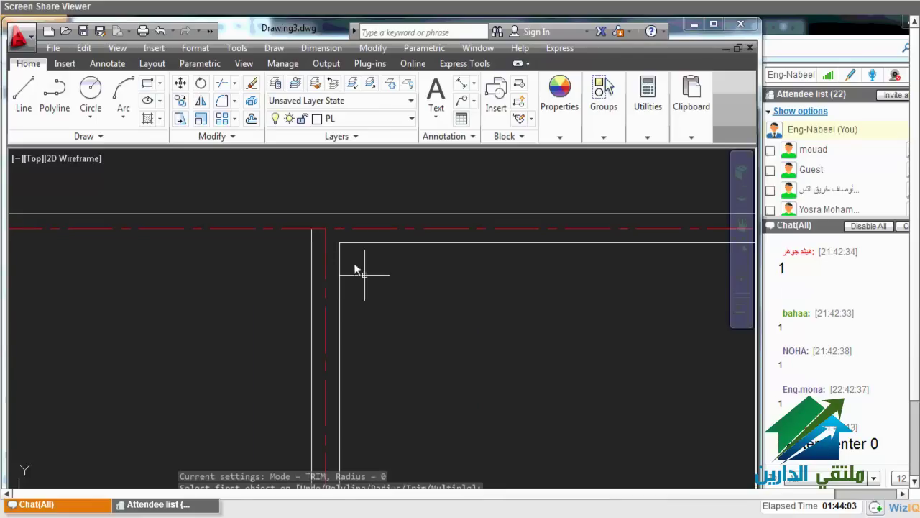
scroll(320, 265, down, 2)
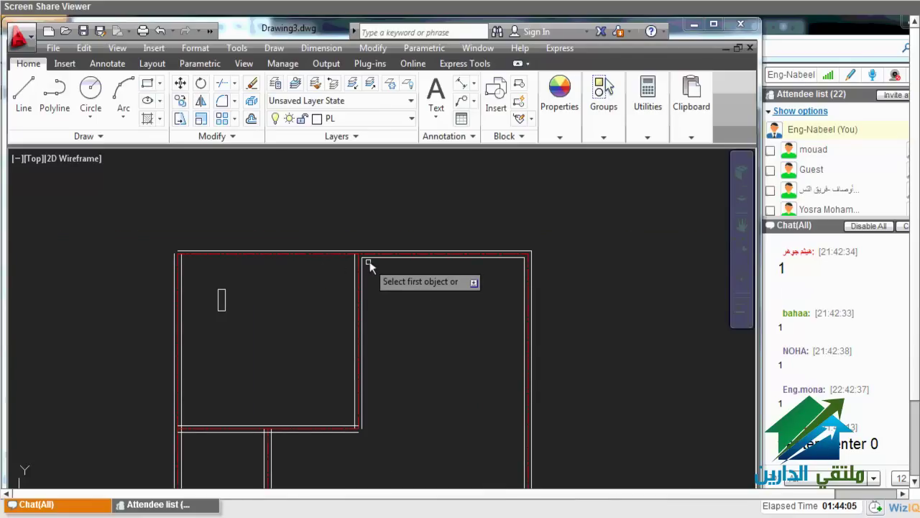
scroll(369, 266, up, 3)
scroll(368, 266, up, 2)
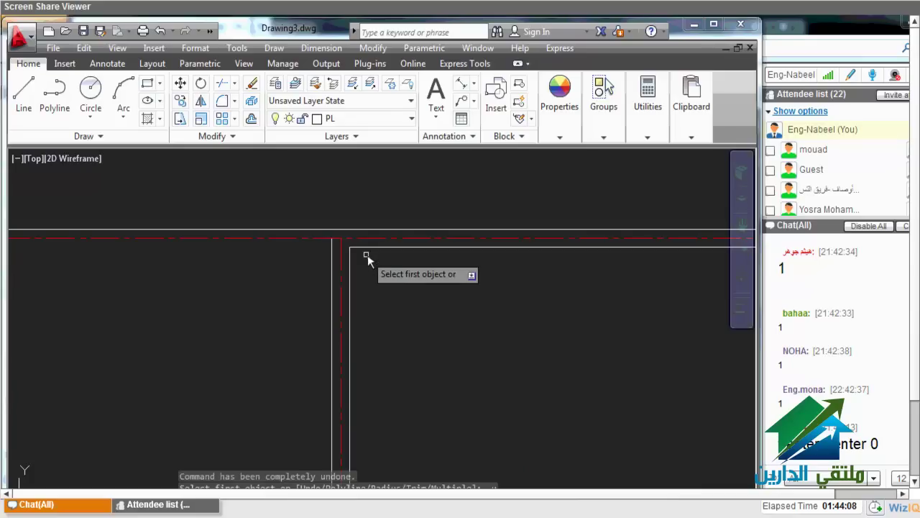
key(Escape)
scroll(368, 256, up, 2)
key(ctrl+z)
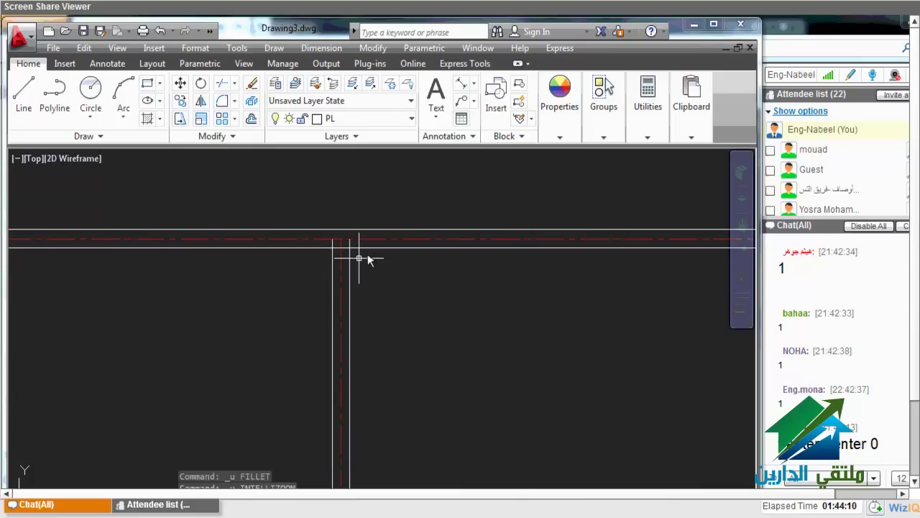
key(ctrl+z)
key(Escape)
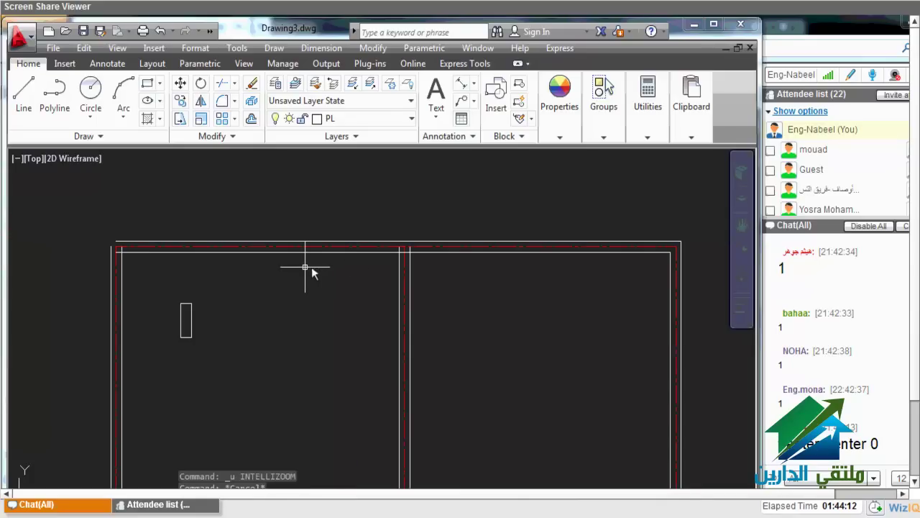
Trim the top wall line inside the T-junction with TR
text(tr)
key(Return)
key(Return)
scroll(389, 259, up, 4)
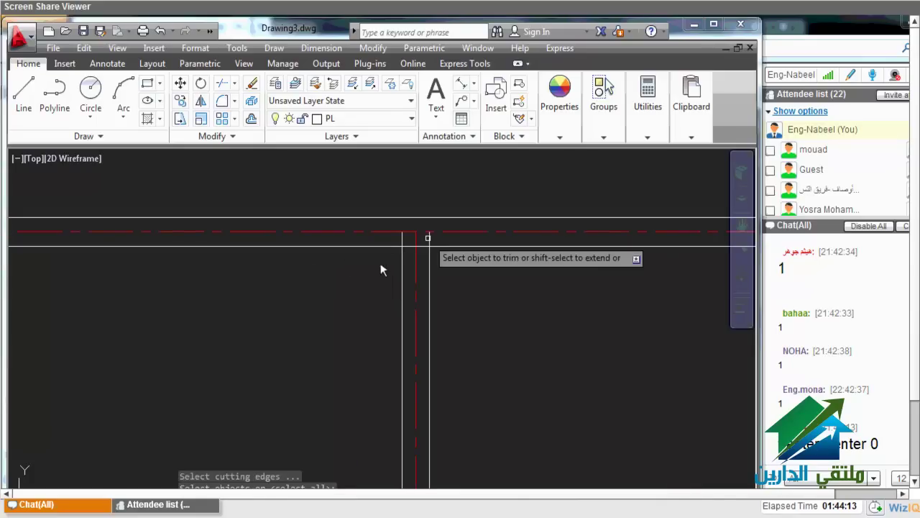
click(417, 246)
scroll(491, 251, down, 3)
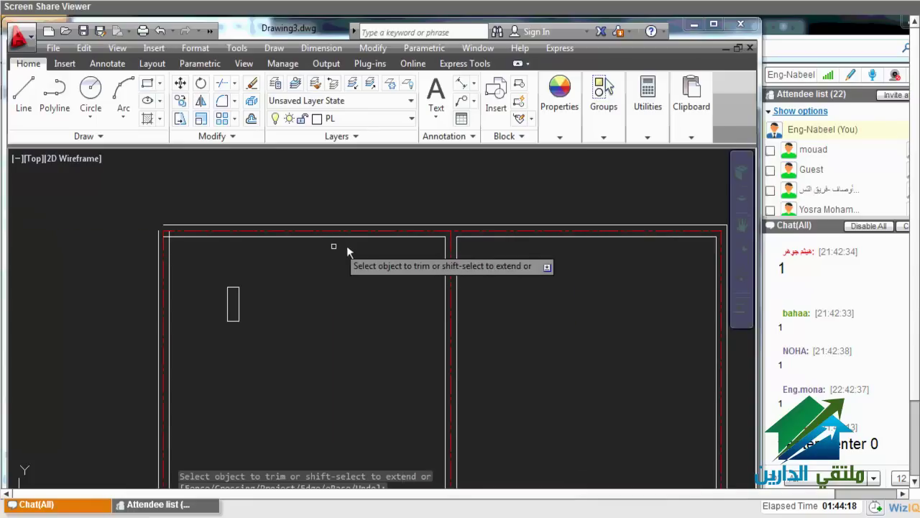
scroll(211, 251, up, 2)
scroll(210, 254, up, 2)
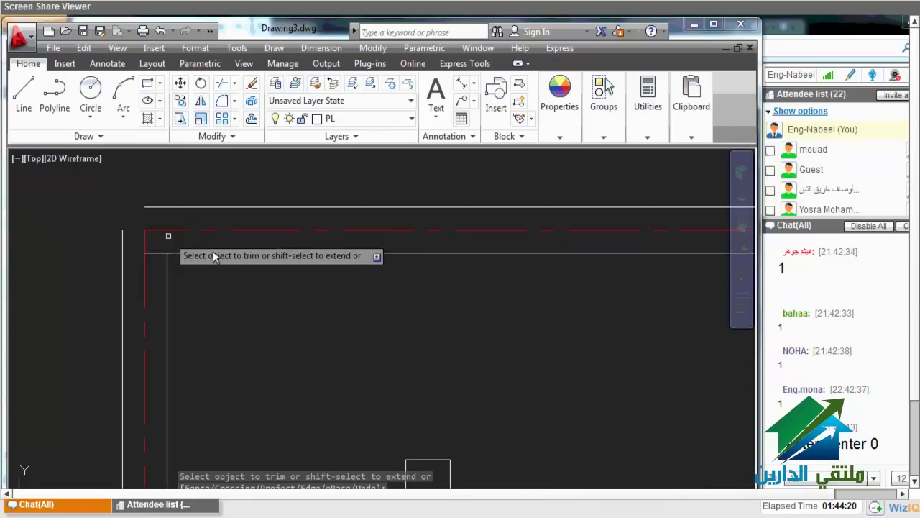
Fillet the top-left outer wall corner into a sharp joint
key(Escape)
text(f)
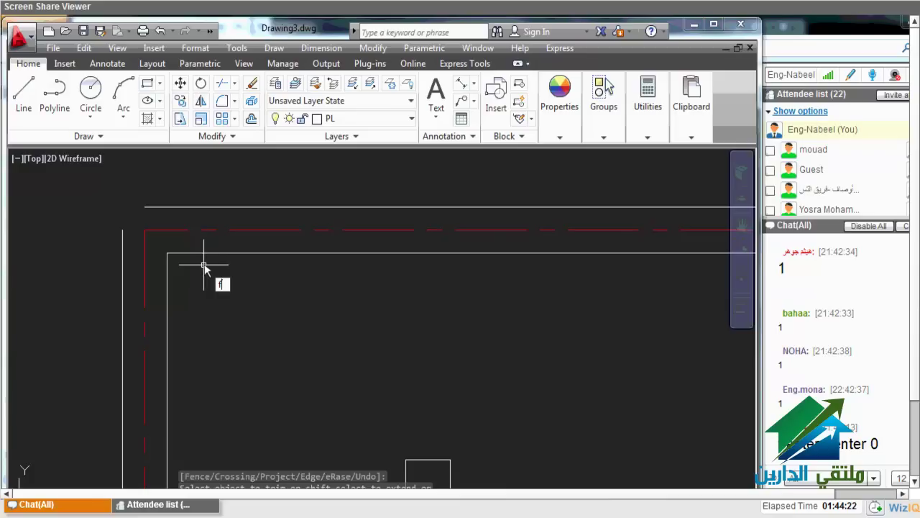
key(Return)
click(128, 251)
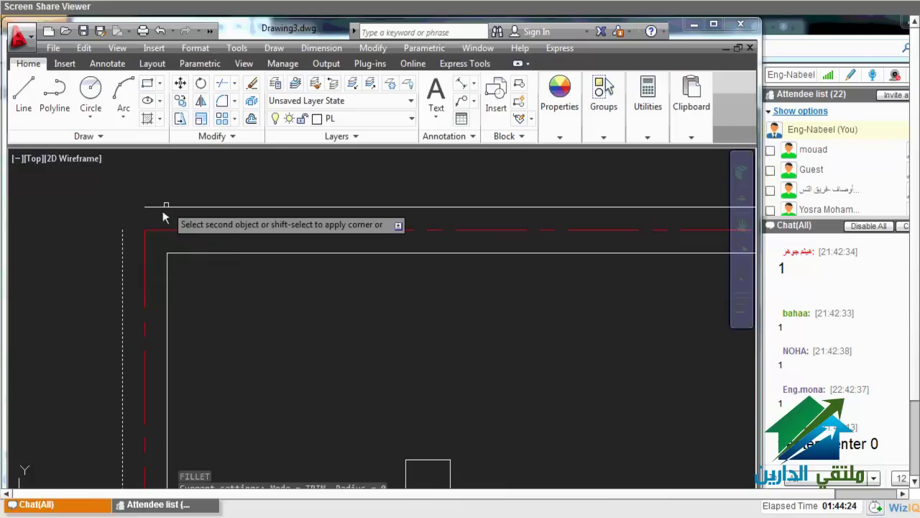
click(164, 207)
scroll(274, 242, down, 3)
click(273, 242)
middle_drag(312, 448, 312, 333)
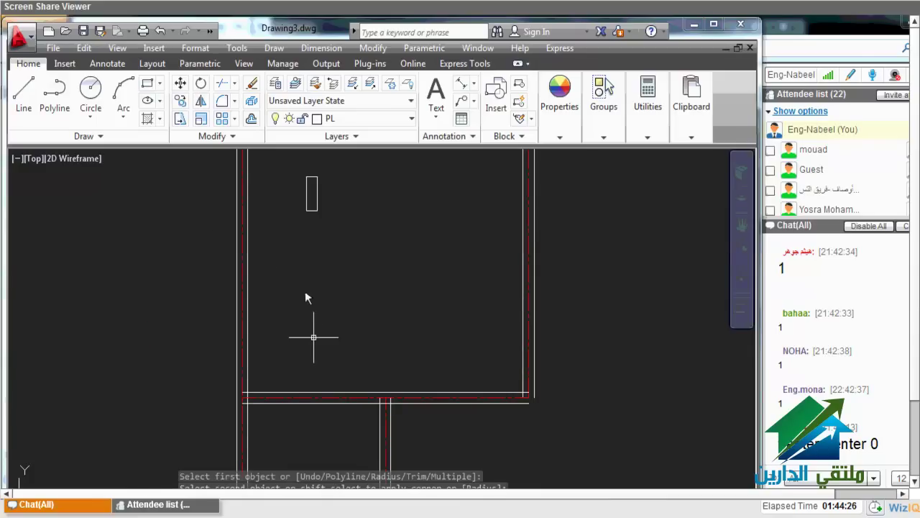
scroll(295, 345, up, 3)
Trim the horizontal wall lines at the lower-left wall junction
key(Escape)
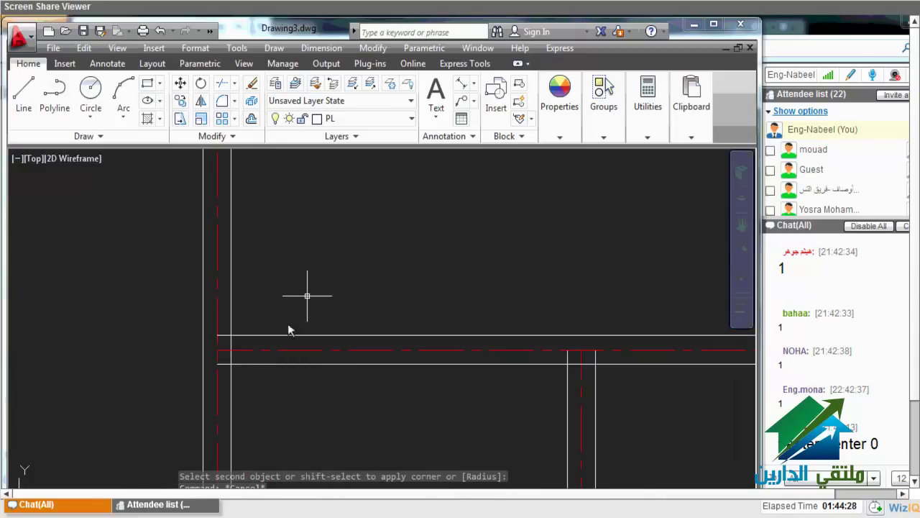
text(tr)
key(Return)
key(Return)
click(226, 350)
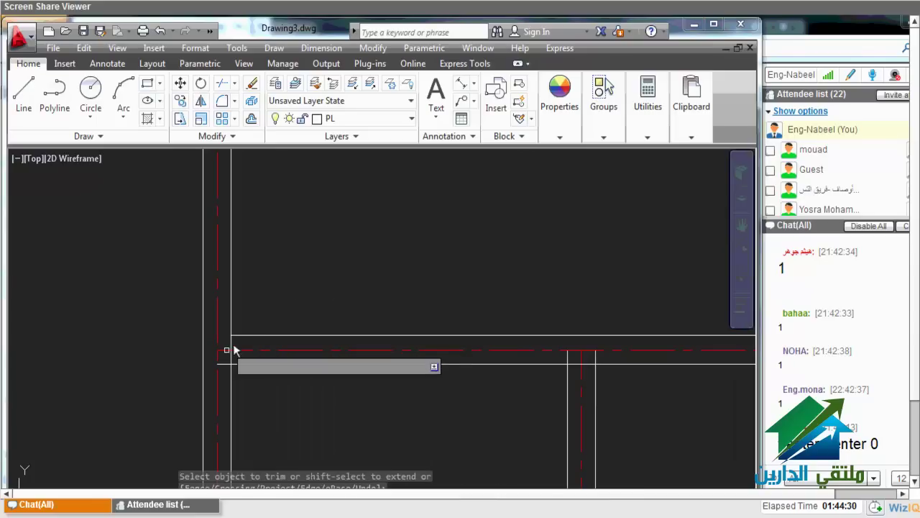
middle_drag(323, 408, 314, 407)
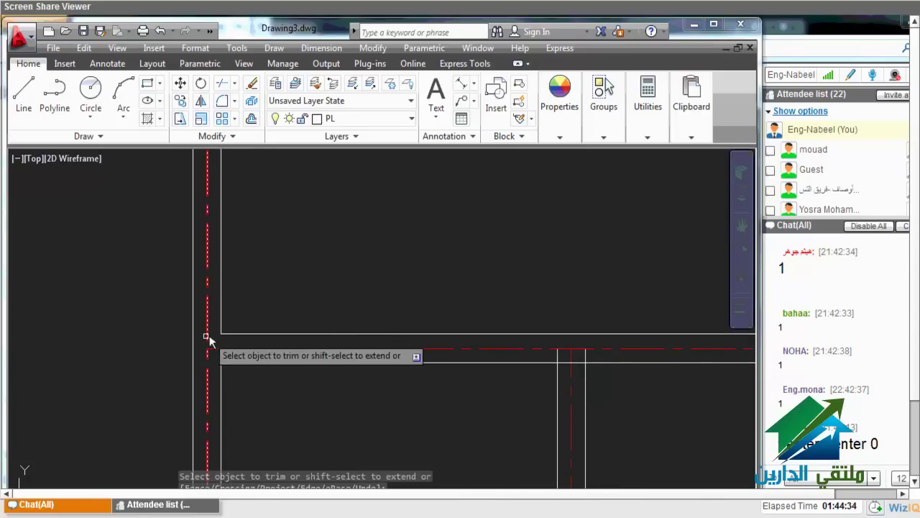
scroll(209, 338, down, 4)
scroll(335, 351, up, 4)
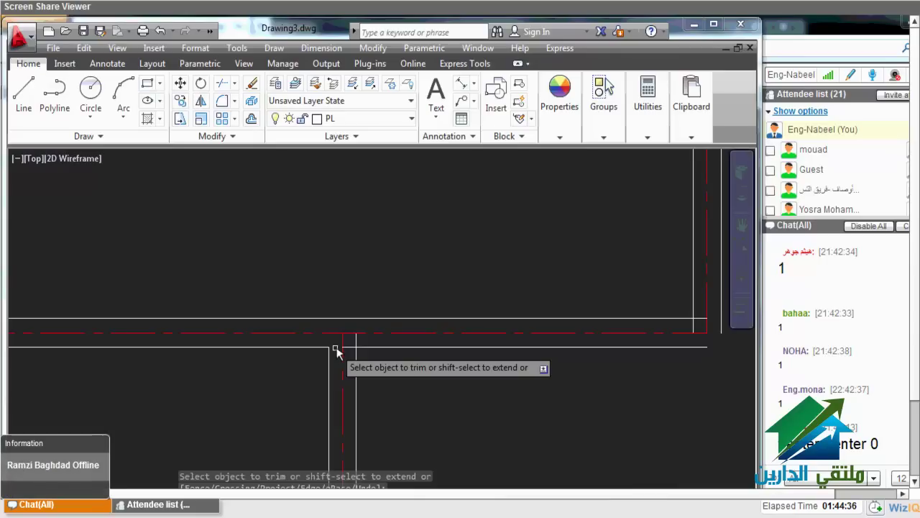
scroll(356, 342, down, 2)
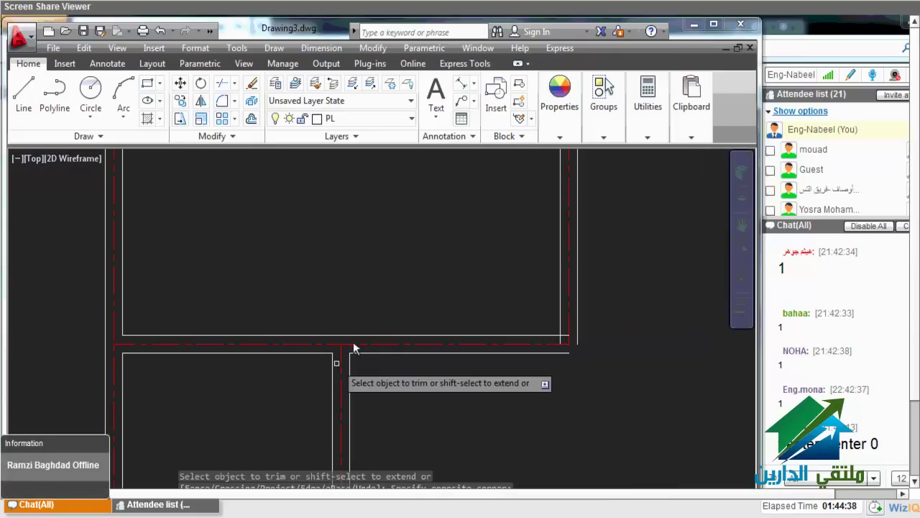
scroll(339, 365, down, 1)
scroll(523, 361, up, 3)
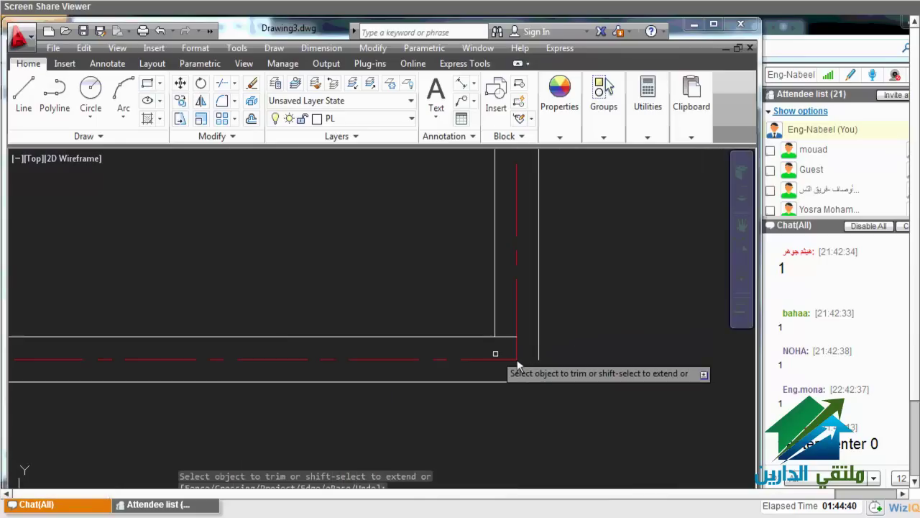
scroll(497, 356, down, 2)
Fillet the open outer wall corner cleanly
text(f)
key(Return)
click(487, 362)
click(494, 353)
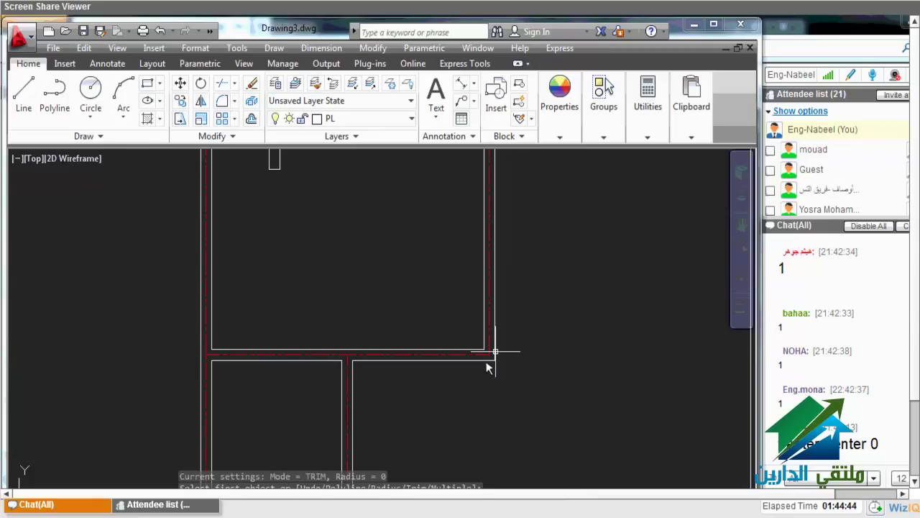
scroll(505, 286, down, 2)
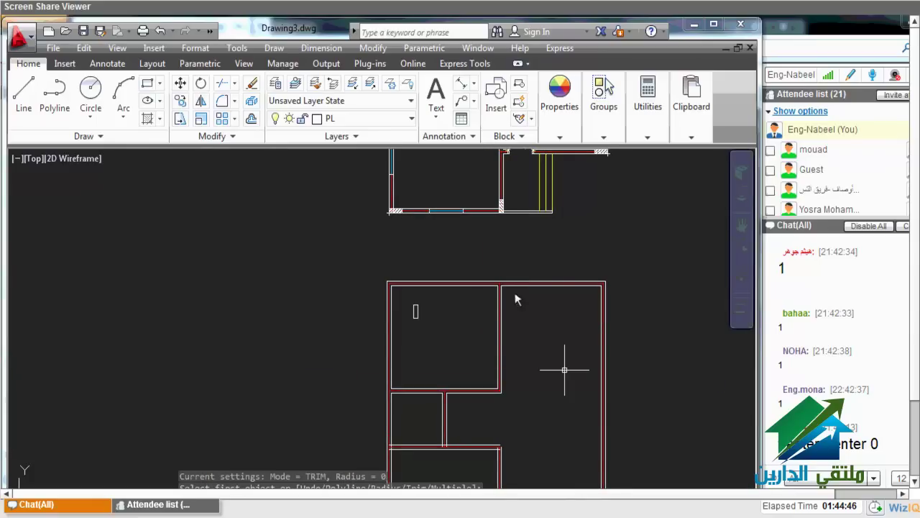
Trim the corner overhangs with a crossing window using TR
scroll(439, 432, up, 4)
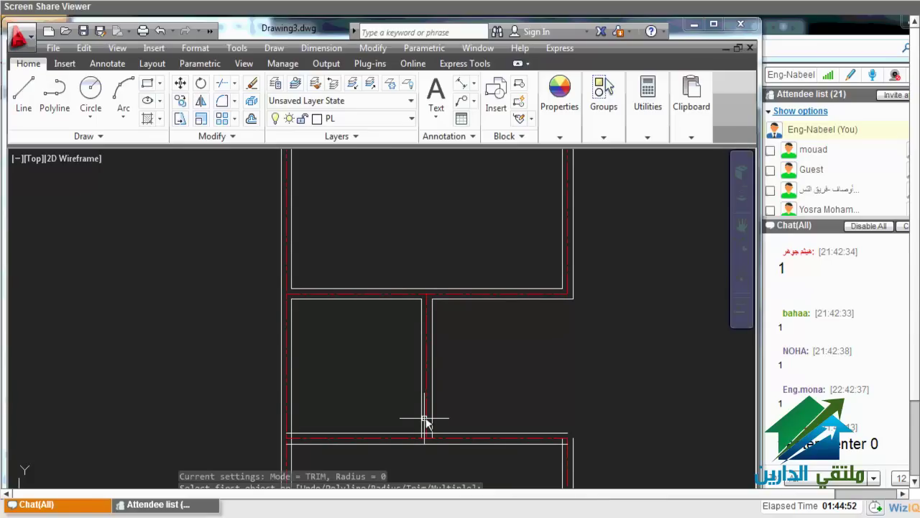
text(tr)
key(Return)
key(Return)
scroll(279, 367, up, 3)
scroll(414, 374, up, 2)
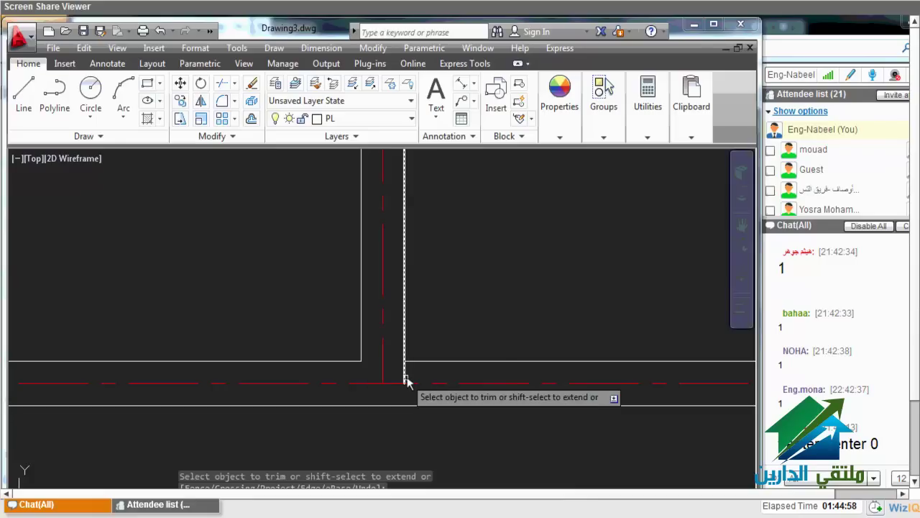
scroll(406, 380, down, 2)
scroll(376, 298, down, 2)
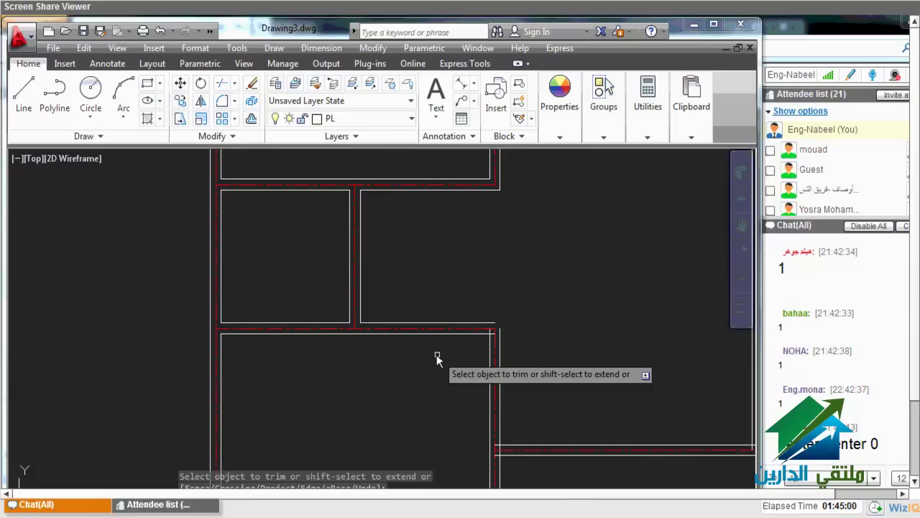
scroll(312, 386, up, 6)
click(308, 390)
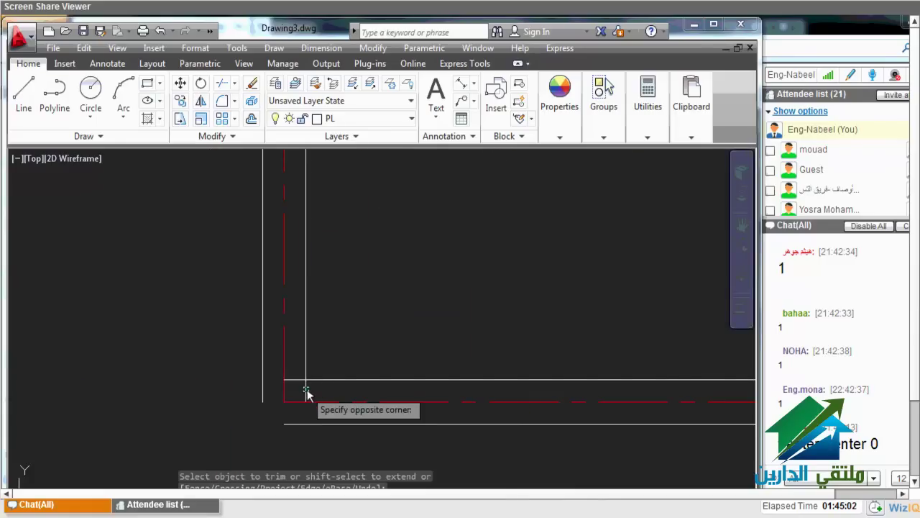
click(307, 389)
Fillet the two bottom wall corners into sharp joints
text(f)
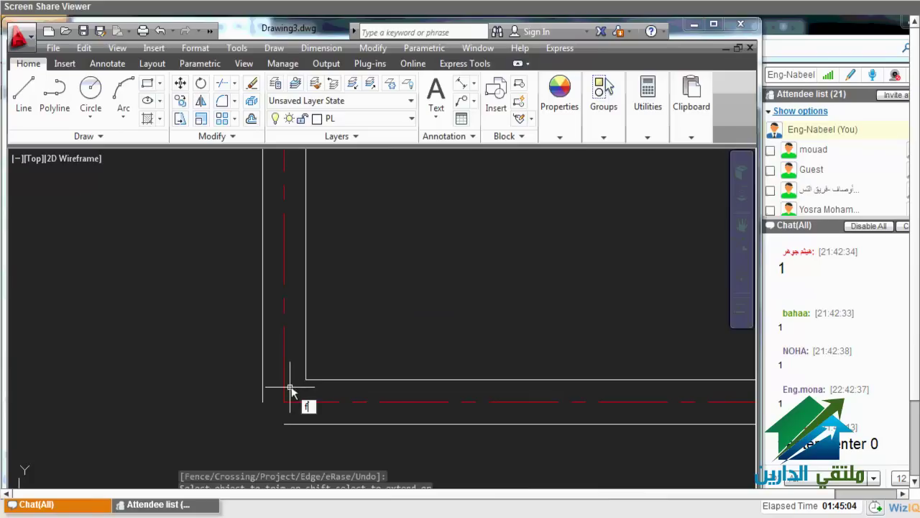
key(Return)
click(295, 424)
click(265, 386)
scroll(394, 412, down, 3)
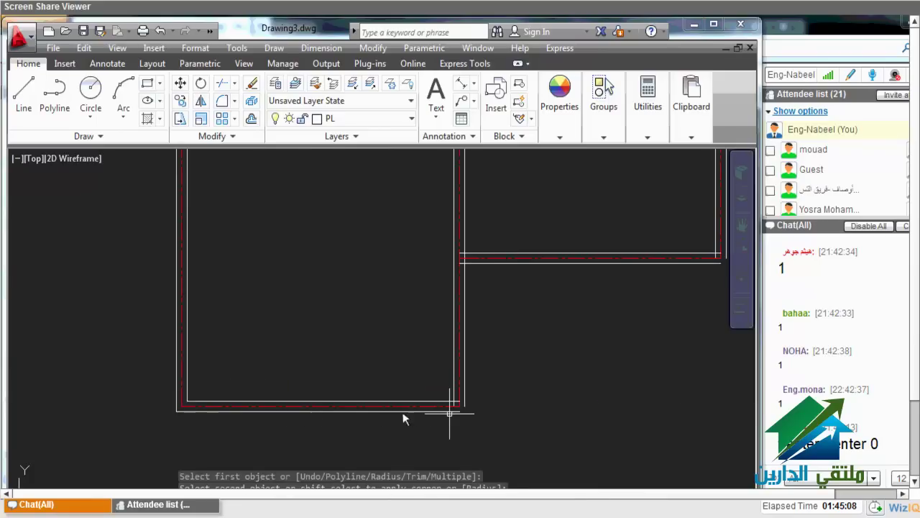
scroll(452, 416, up, 2)
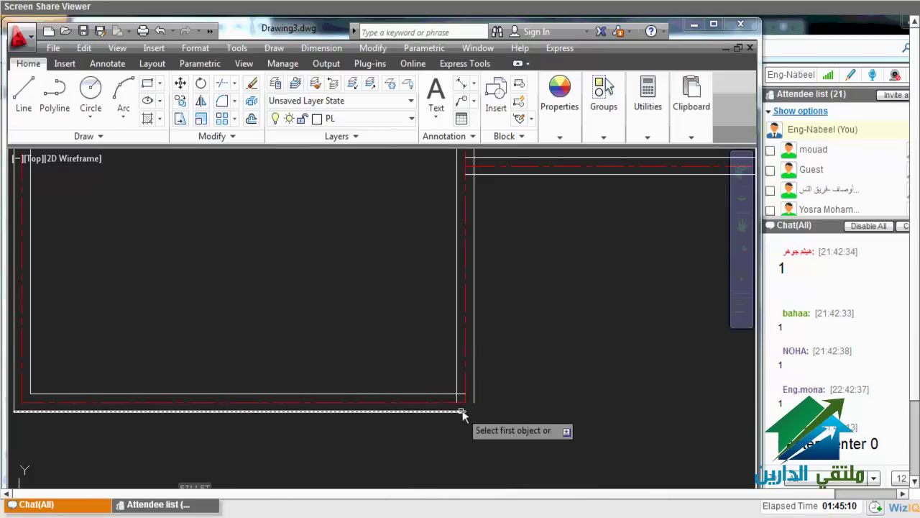
click(462, 412)
click(474, 397)
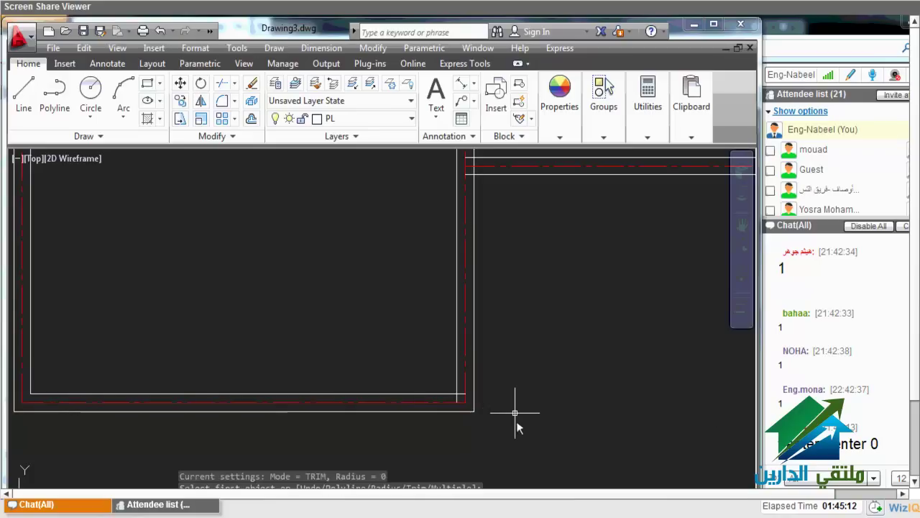
click(496, 394)
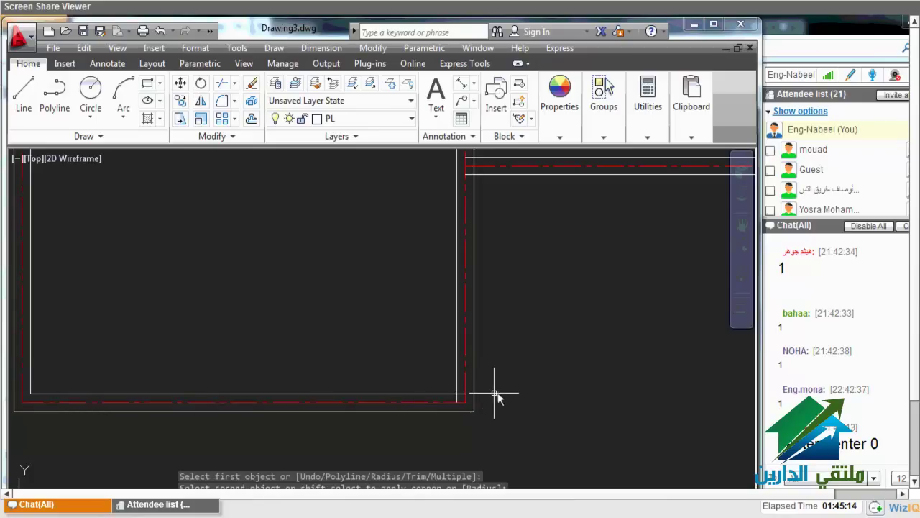
Trim away the short stub at the wall junction, using all lines as cutting edges
key(Escape)
text(tr)
key(Return)
key(Return)
scroll(457, 395, up, 5)
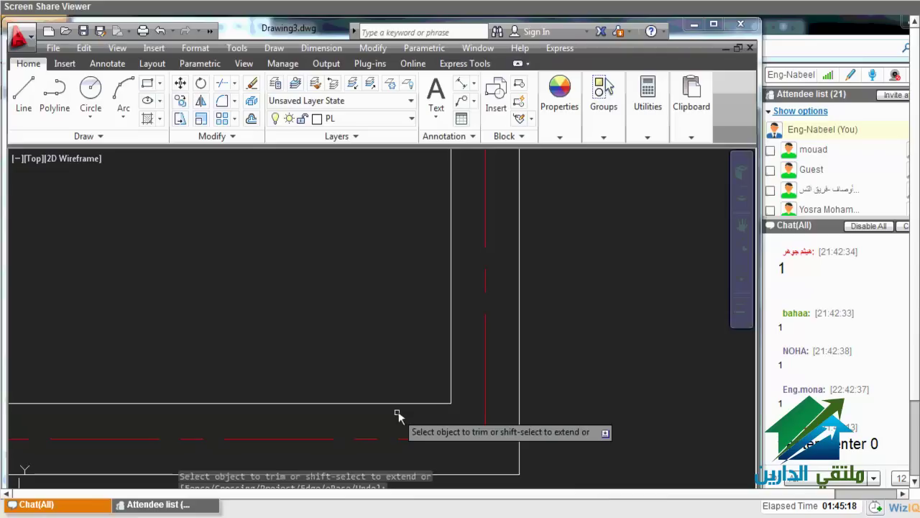
scroll(398, 411, down, 8)
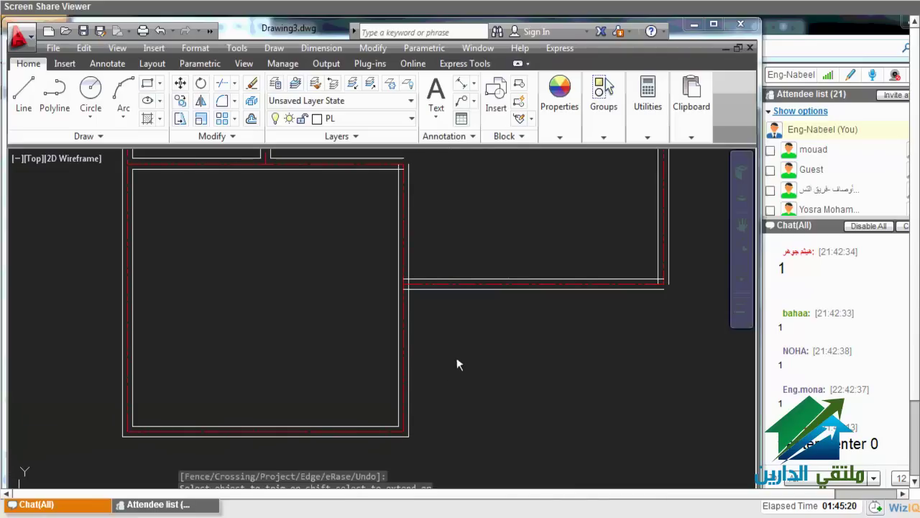
scroll(406, 308, up, 2)
scroll(401, 306, up, 2)
text(tr)
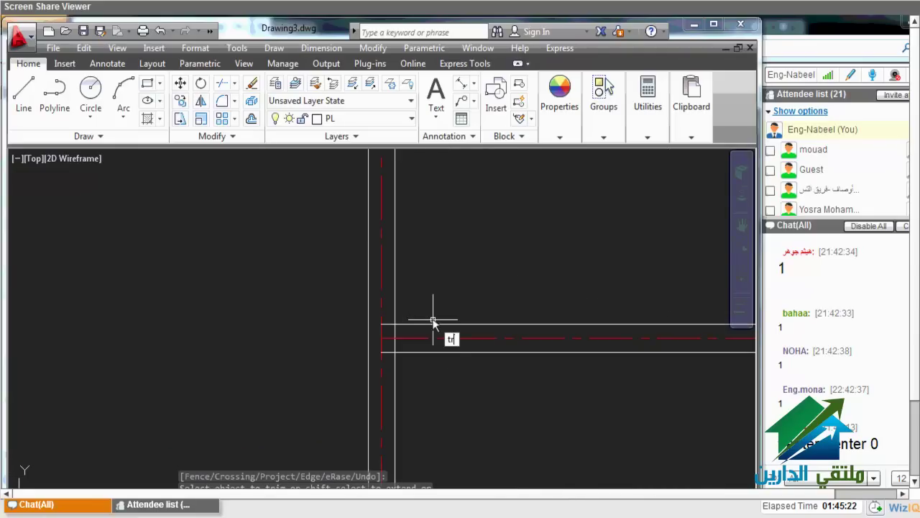
key(space)
key(space)
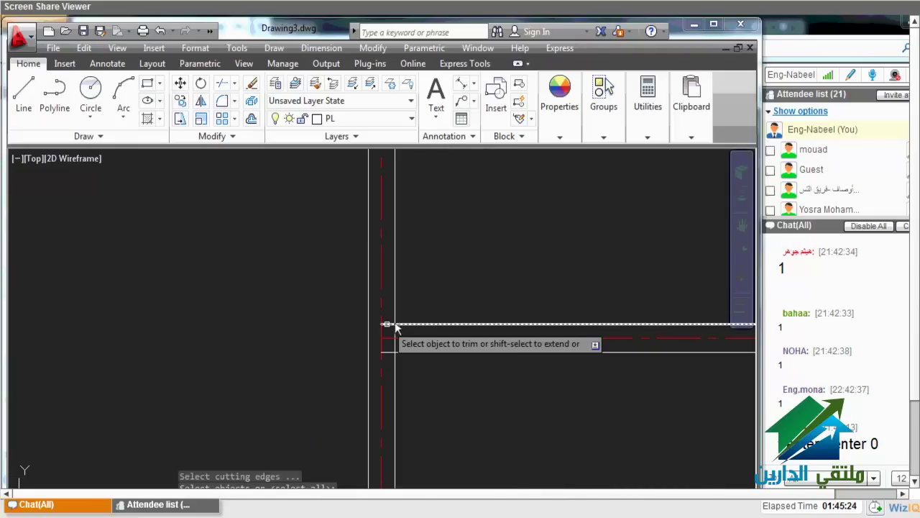
click(389, 326)
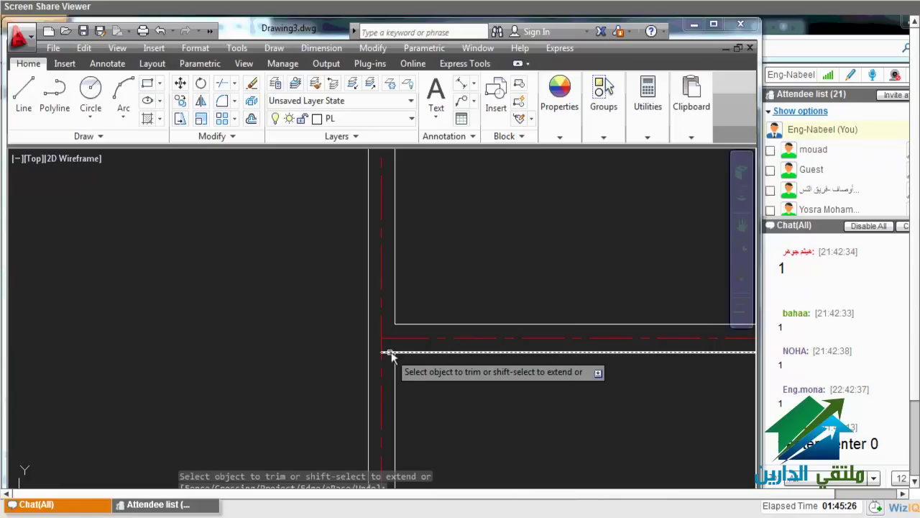
scroll(389, 353, down, 2)
scroll(595, 379, up, 3)
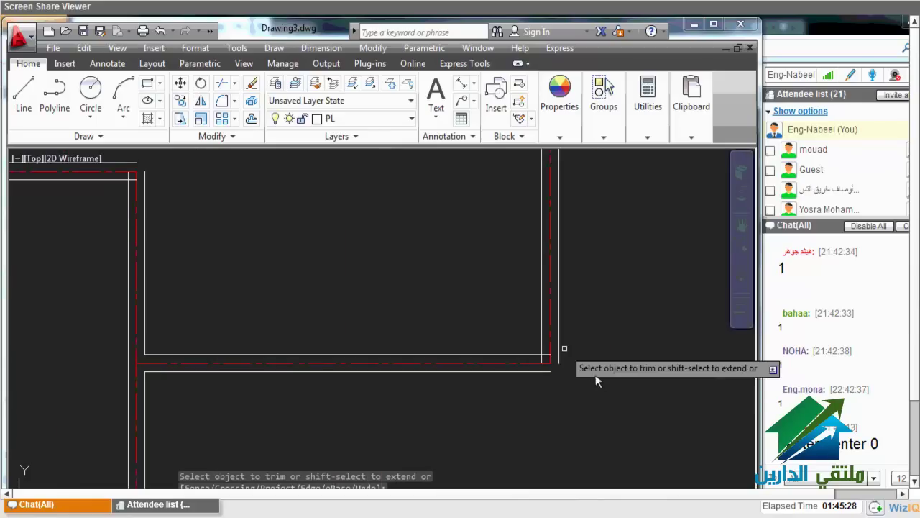
scroll(530, 365, down, 3)
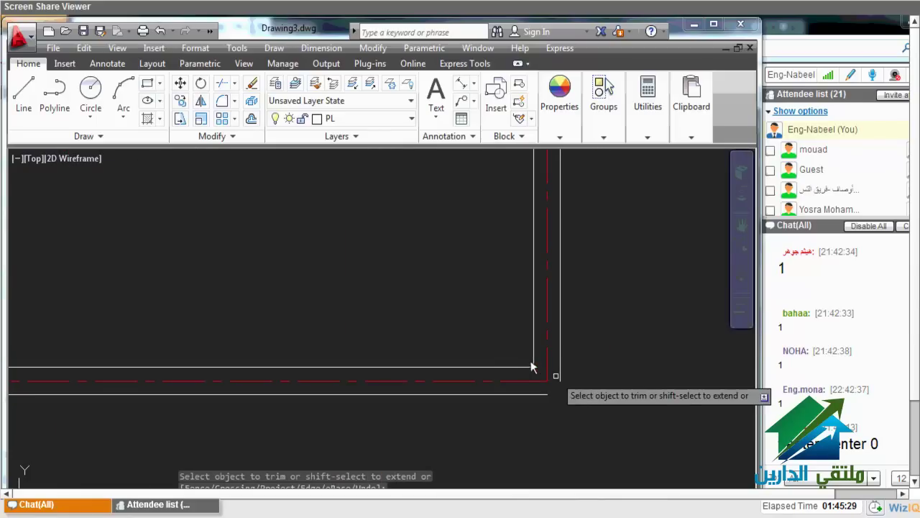
Fillet another wall corner closed with radius 0
key(Escape)
text(f)
key(Return)
scroll(557, 379, up, 2)
click(559, 388)
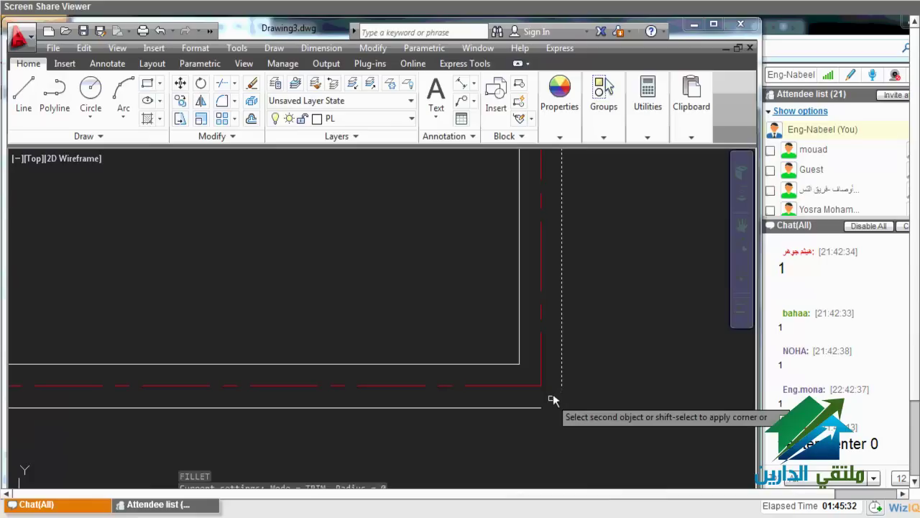
scroll(634, 384, down, 3)
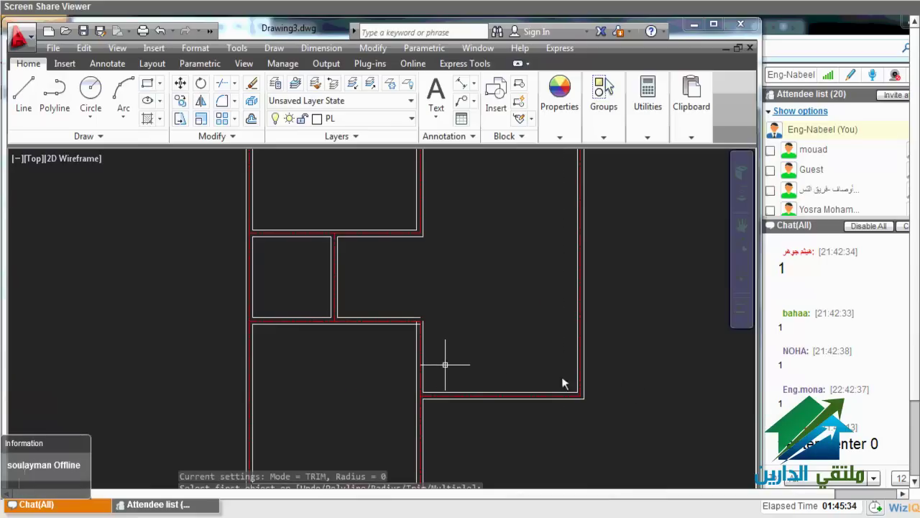
scroll(446, 368, up, 3)
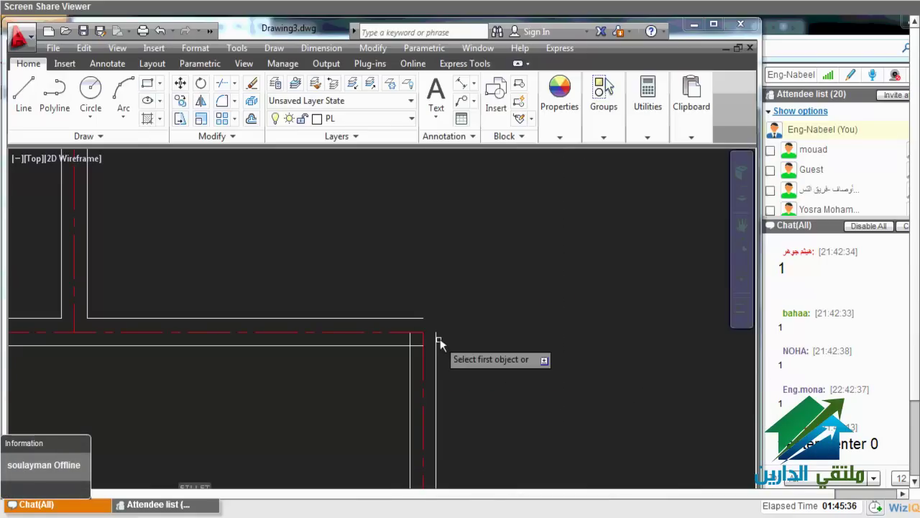
click(440, 338)
click(440, 342)
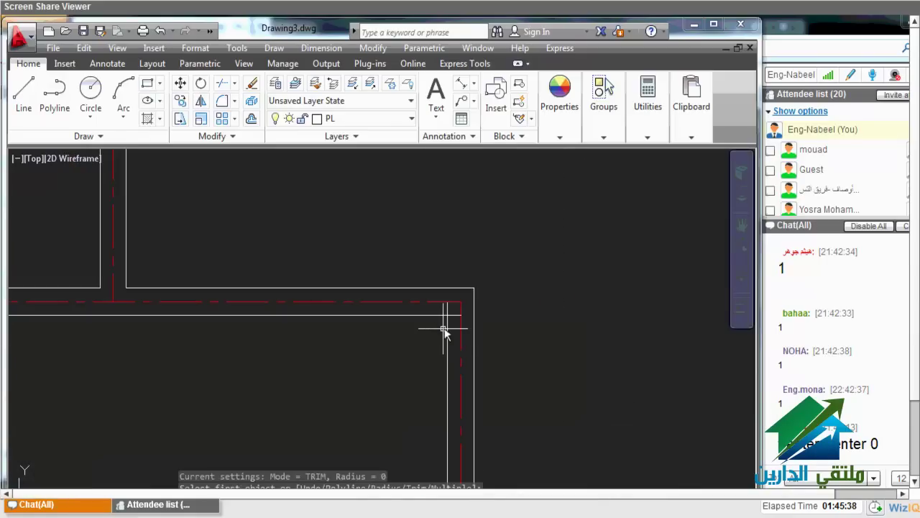
Start TRIM on the remaining overhangs and zoom out over the plan
text(tr)
key(Return)
key(Return)
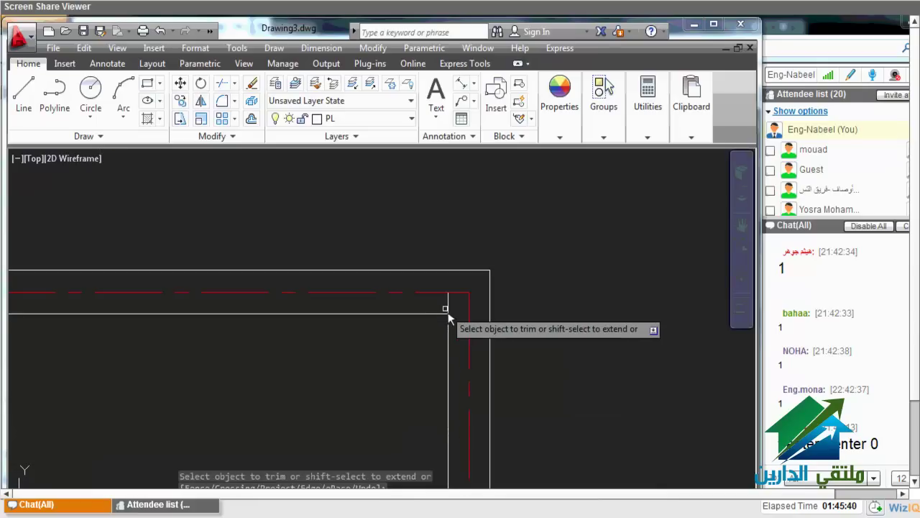
scroll(464, 360, down, 3)
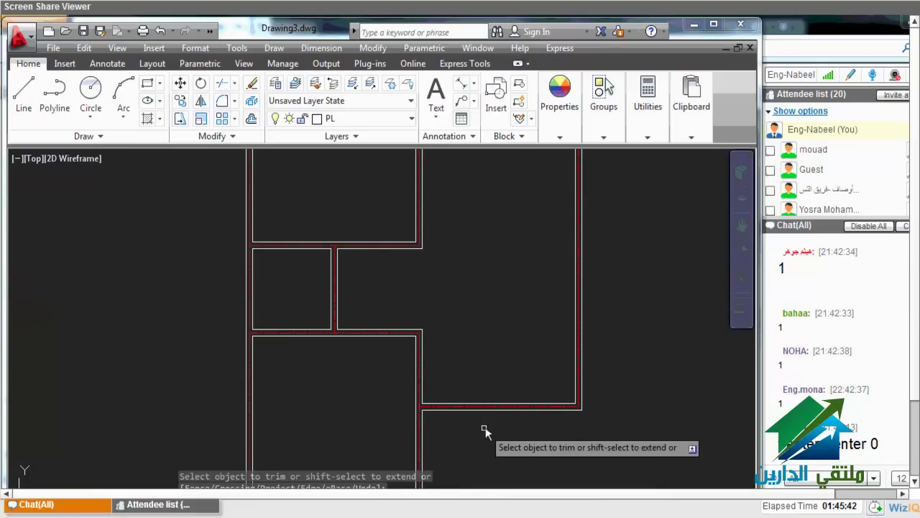
scroll(425, 351, down, 1)
scroll(403, 302, down, 1)
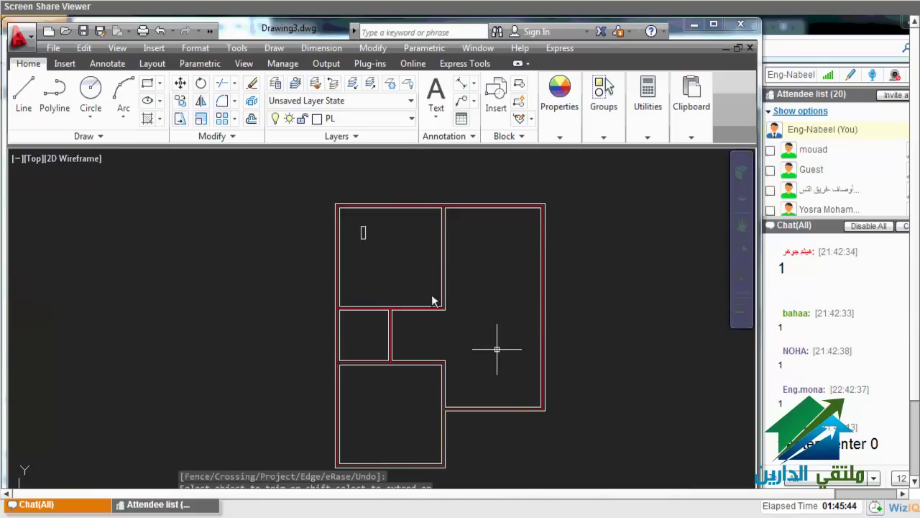
Pick the right room's stray bottom wall line, then zoom out toward the reference plan
middle_drag(479, 417, 479, 356)
click(475, 348)
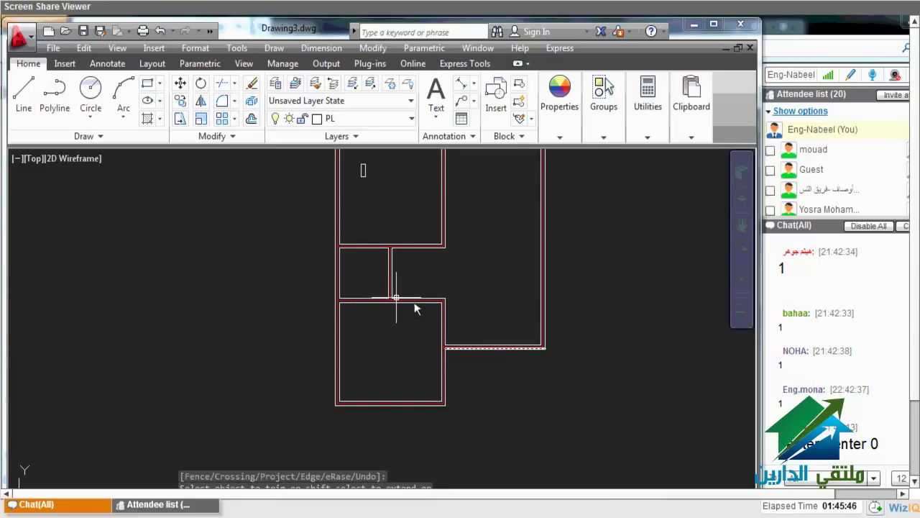
middle_drag(396, 298, 362, 325)
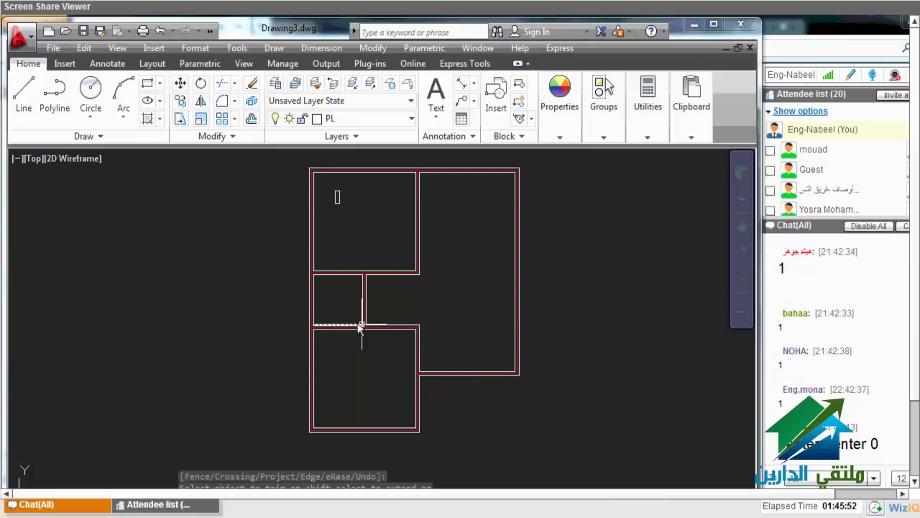
scroll(361, 264, down, 1)
scroll(362, 266, down, 3)
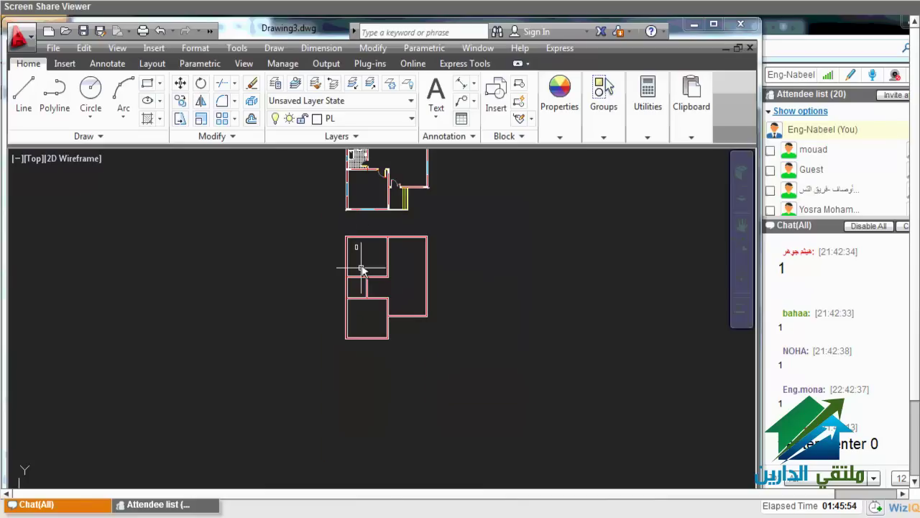
scroll(352, 176, up, 3)
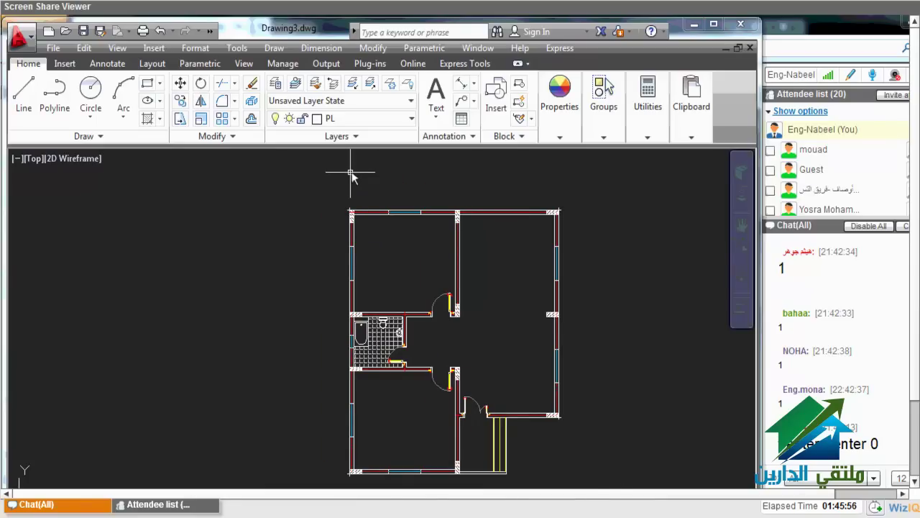
scroll(351, 175, up, 3)
scroll(417, 331, down, 2)
scroll(417, 276, down, 2)
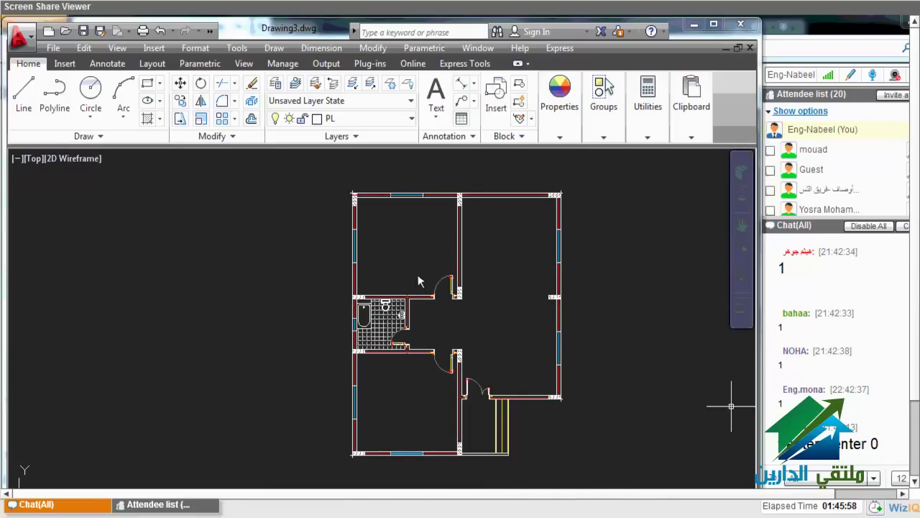
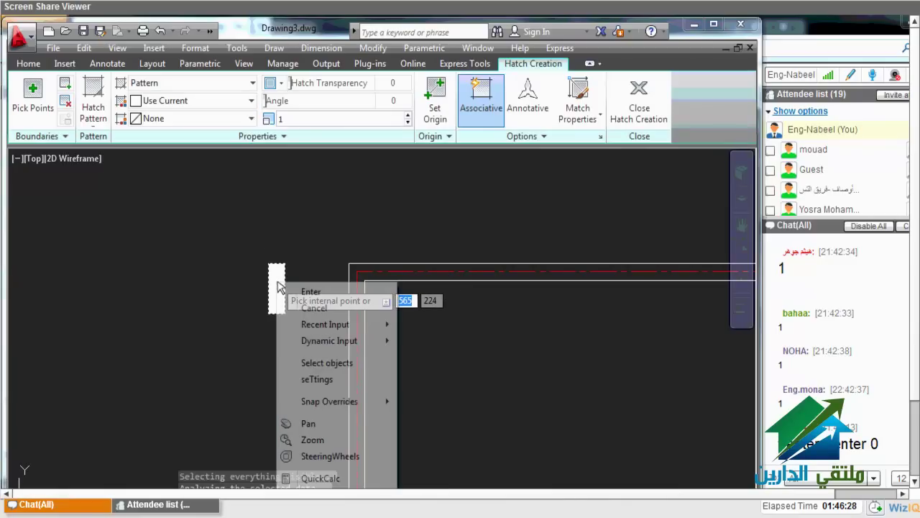
Fill the small column rectangle with the LINE hatch pattern at 45° and scale .01
click(324, 375)
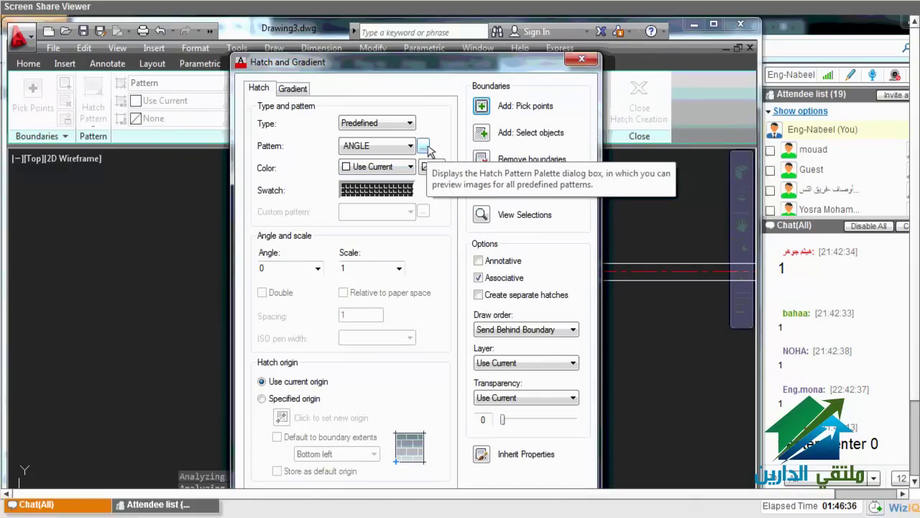
click(424, 146)
key(l)
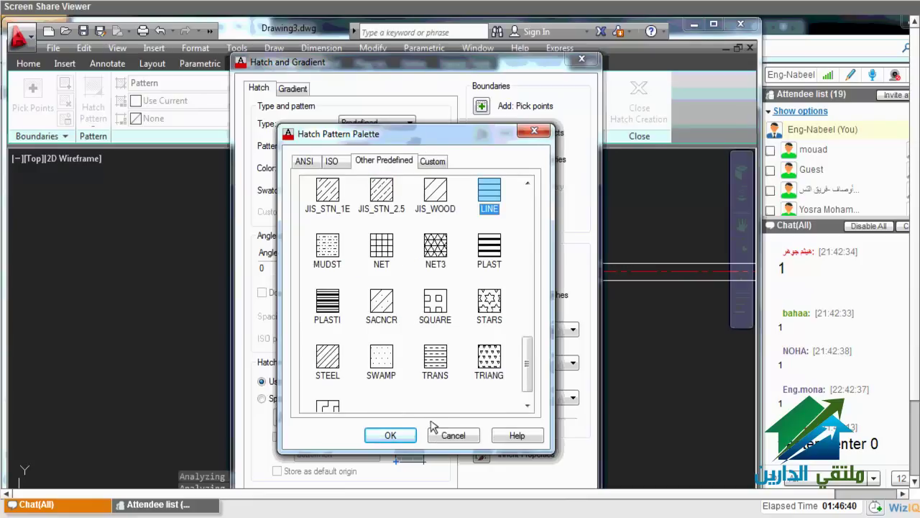
click(390, 435)
click(317, 268)
click(346, 315)
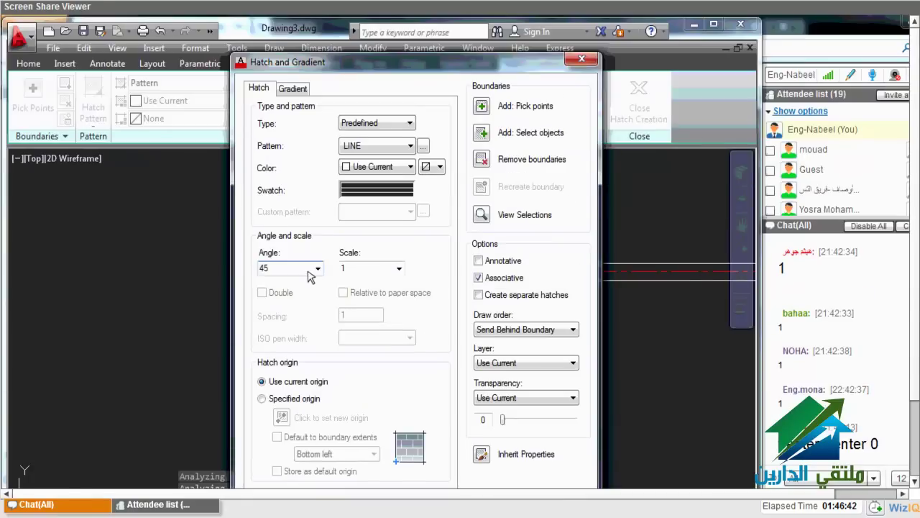
double_click(360, 172)
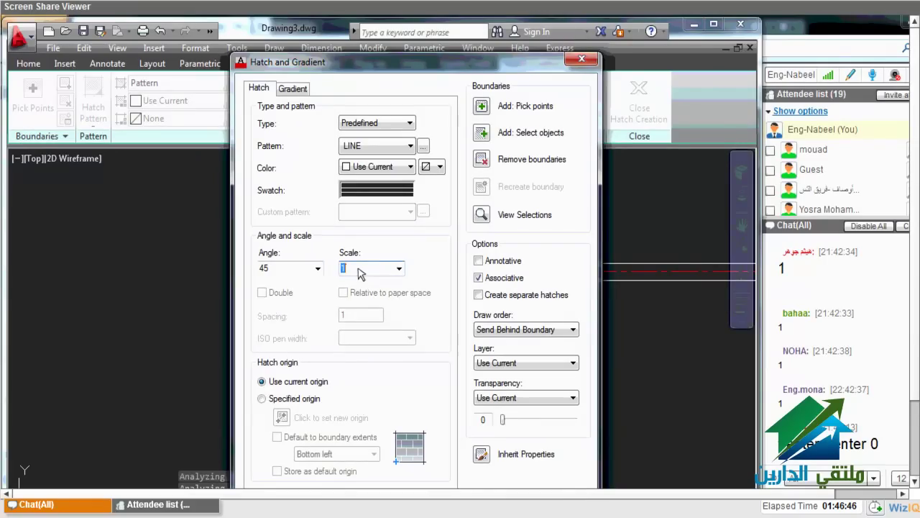
text(.01)
key(Return)
right_click(270, 301)
Finish the hatch and make HATCH the current layer
click(309, 308)
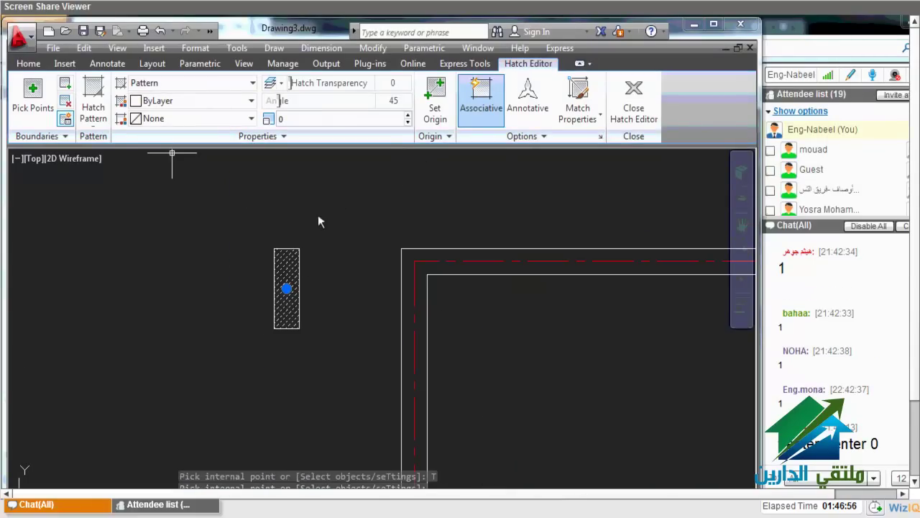
key(Return)
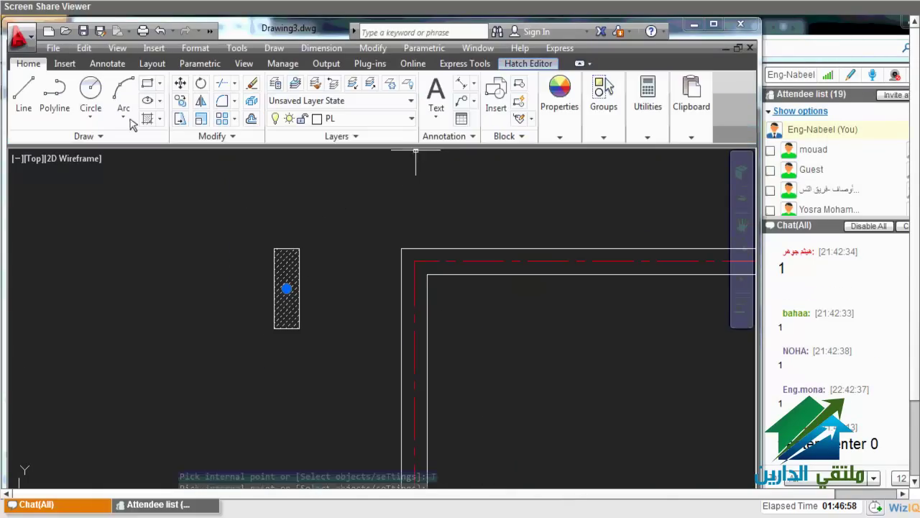
click(411, 118)
click(381, 229)
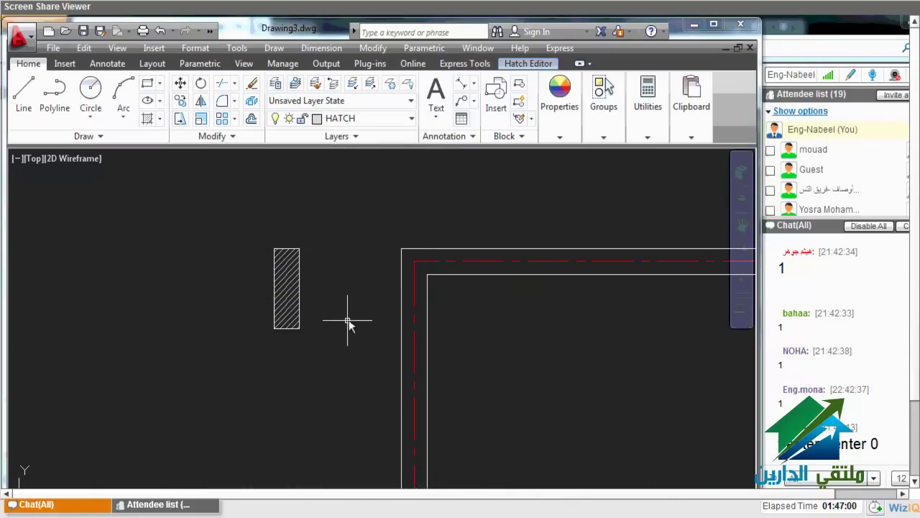
Move the hatched column onto the walls' outer top-left corner, then reselect it
click(328, 358)
click(245, 245)
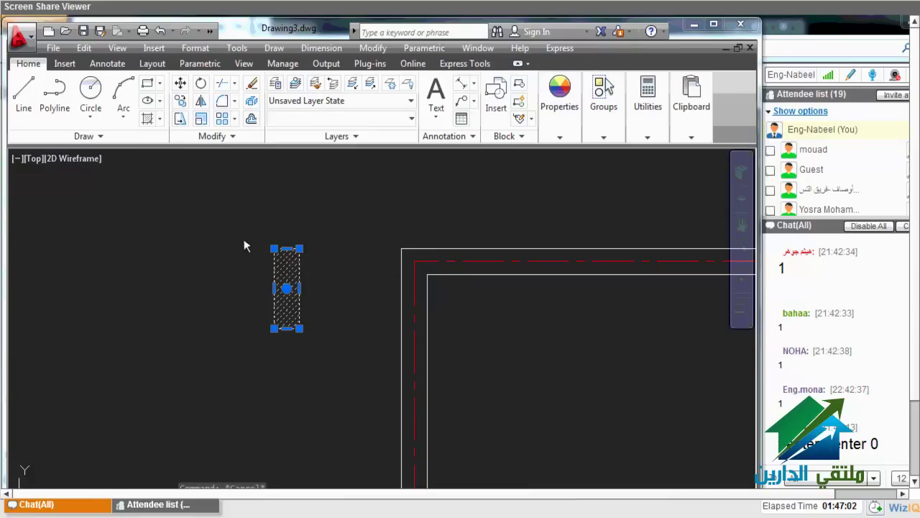
key(m)
key(Return)
click(274, 249)
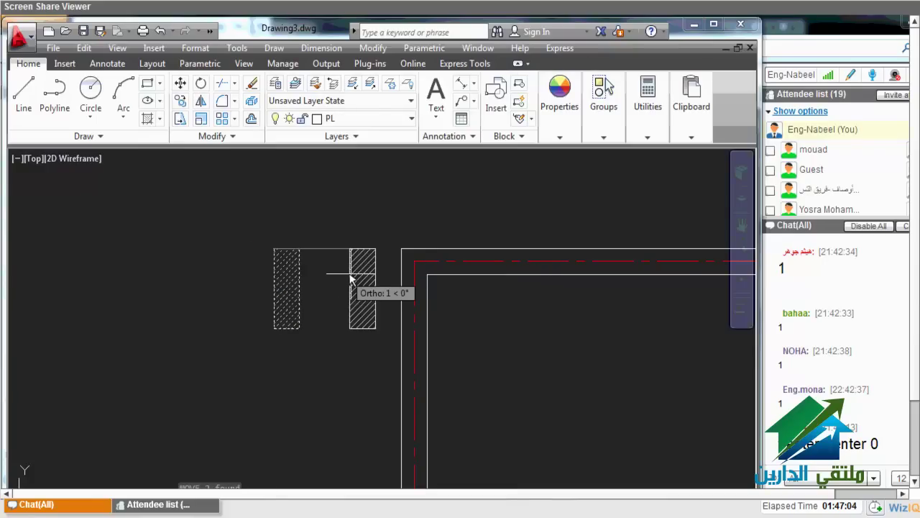
click(403, 249)
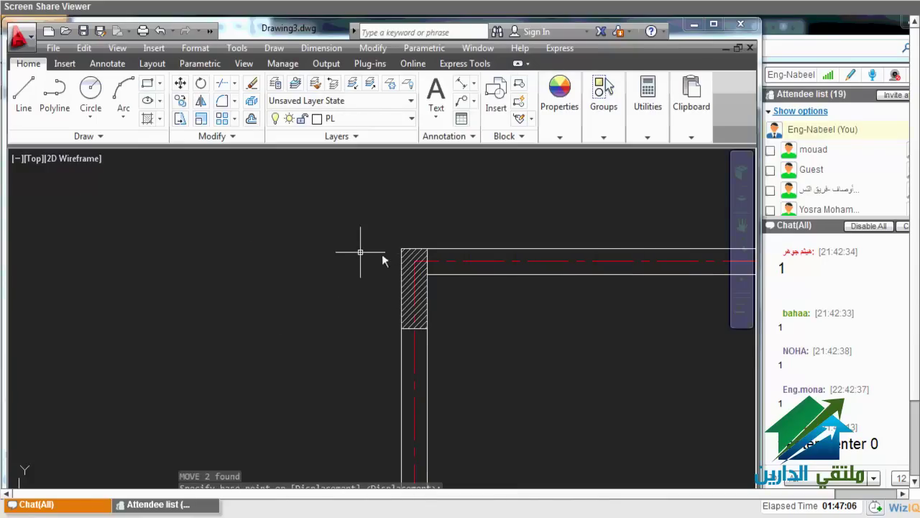
middle_drag(431, 318, 379, 287)
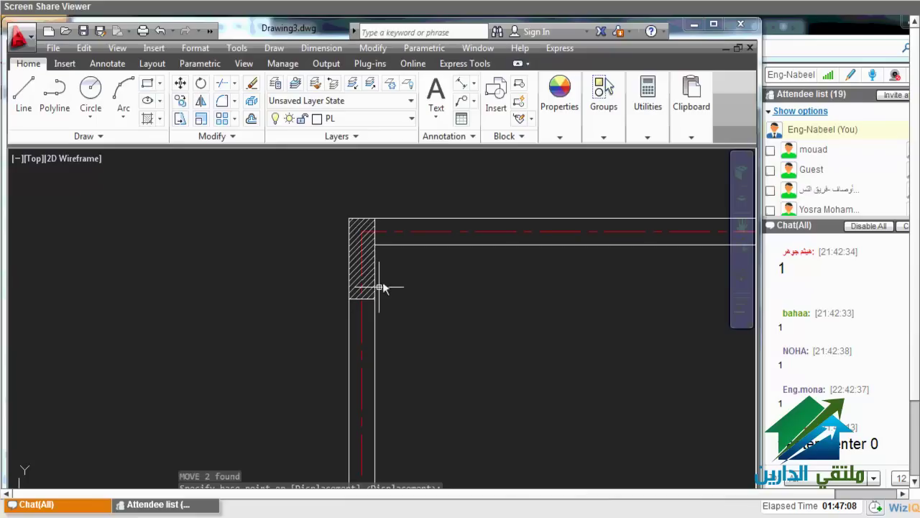
click(349, 219)
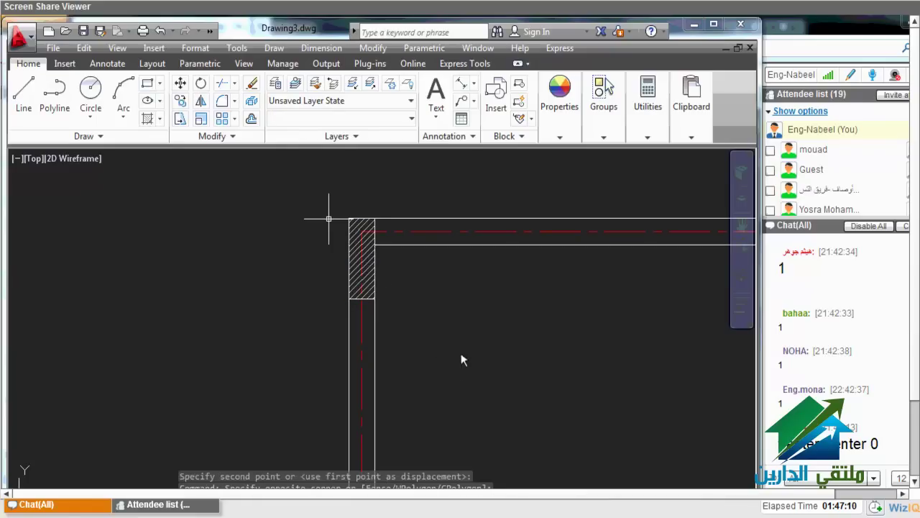
click(322, 194)
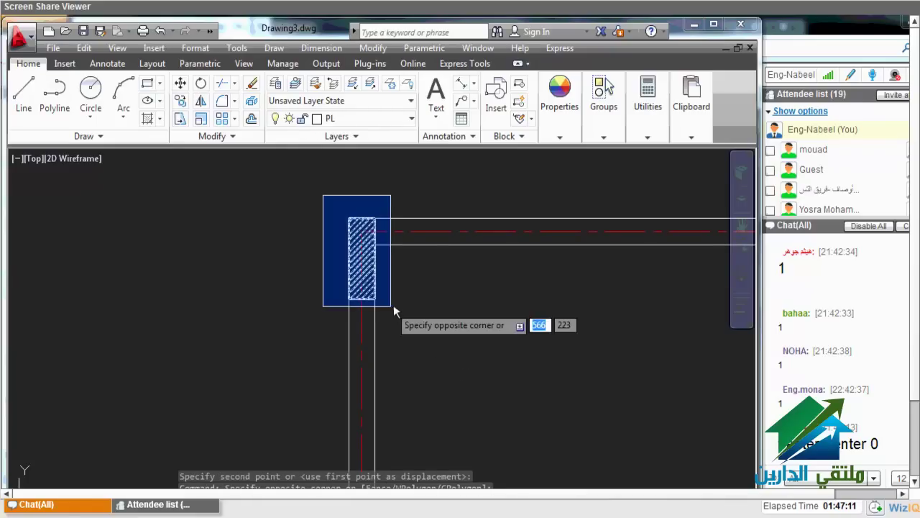
click(435, 331)
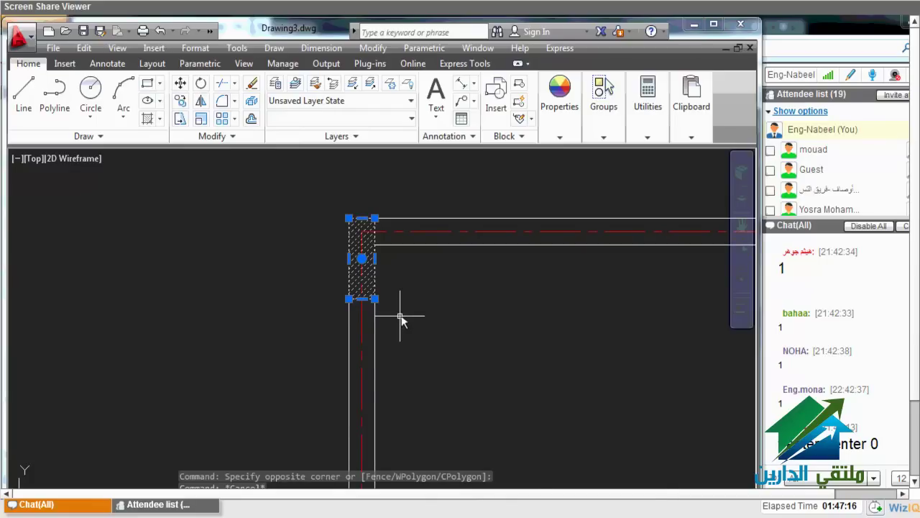
Copy the column to the junction where the interior wall meets the top wall
text(co)
key(Return)
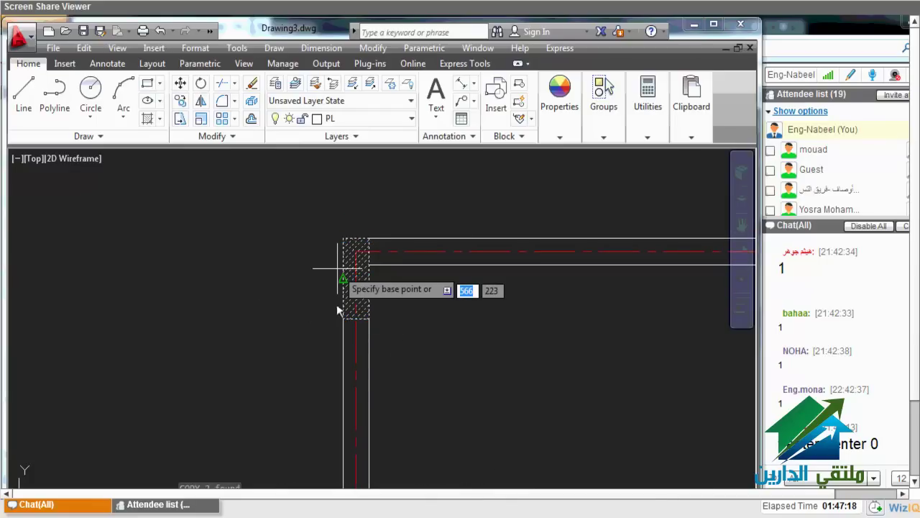
click(341, 276)
scroll(339, 236, down, 2)
scroll(329, 263, down, 3)
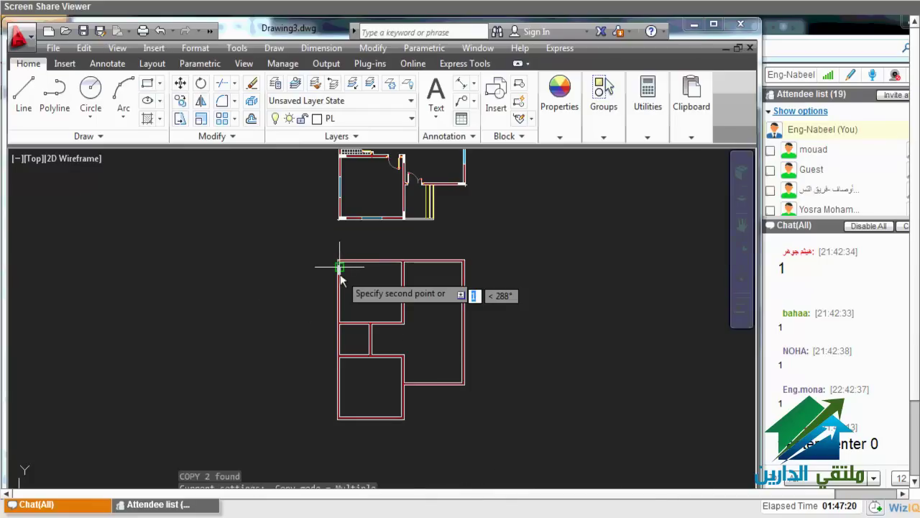
scroll(329, 263, up, 1)
scroll(307, 197, up, 4)
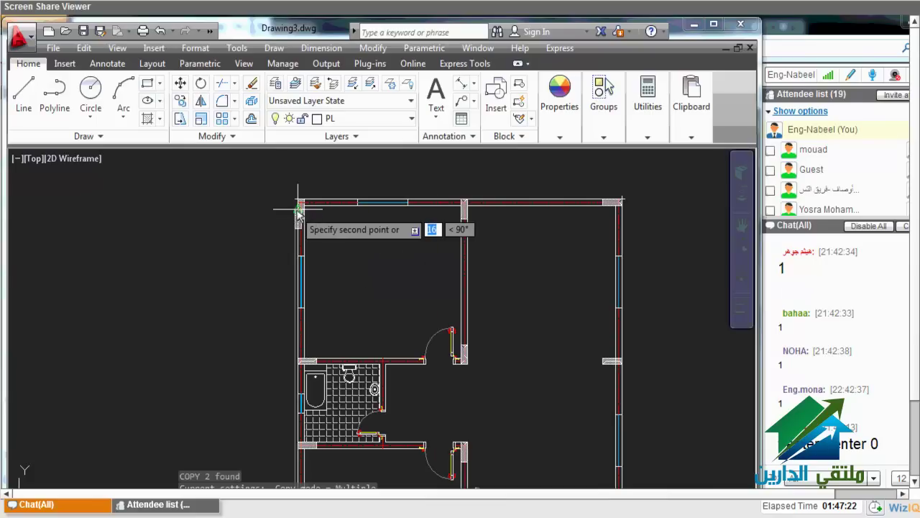
click(478, 214)
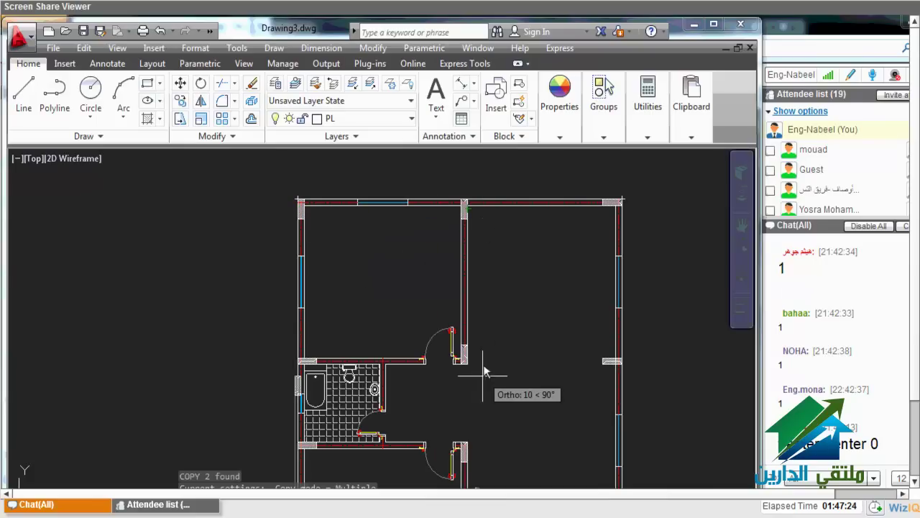
Turn on Ortho, pan down to the lower rooms, and cancel the pending copy
middle_drag(505, 401, 504, 351)
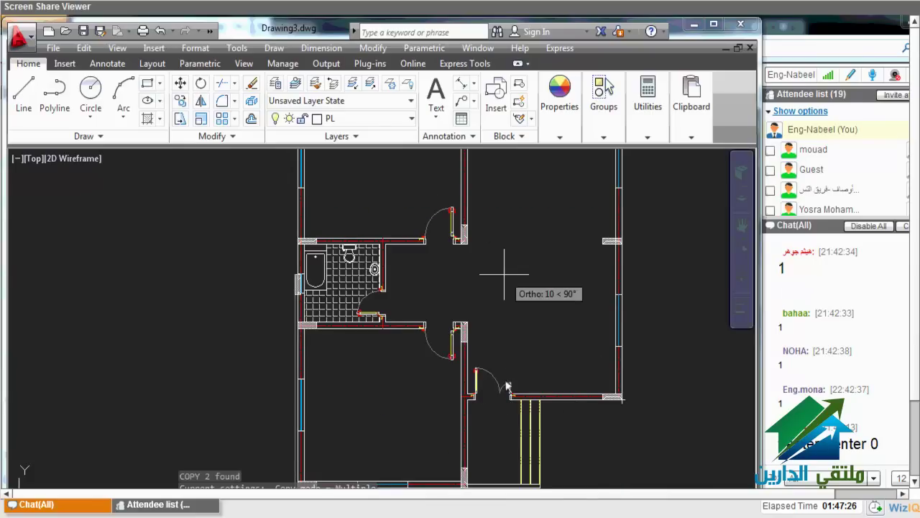
scroll(504, 288, down, 2)
key(F8)
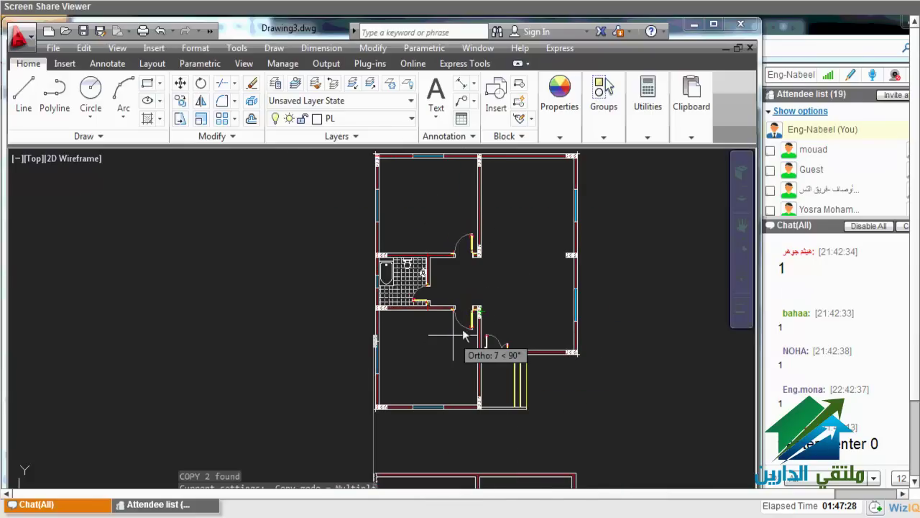
middle_drag(454, 341, 451, 349)
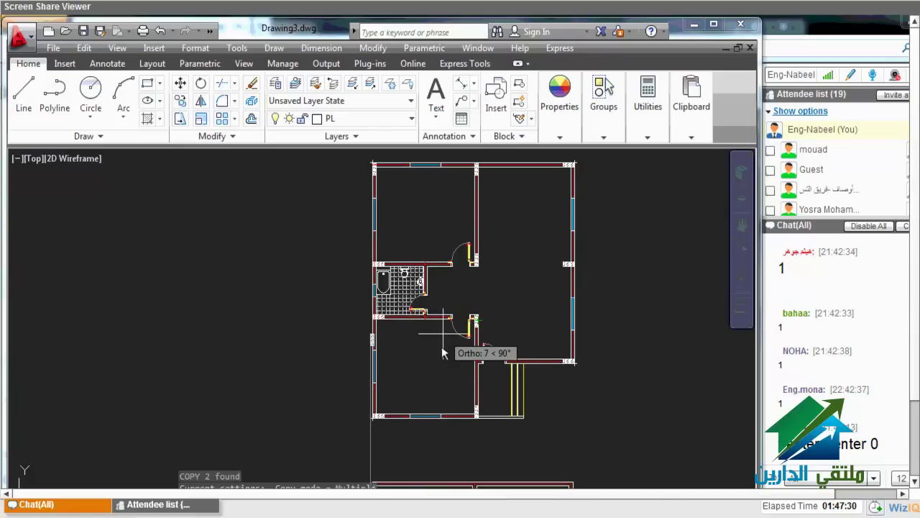
scroll(458, 354, down, 2)
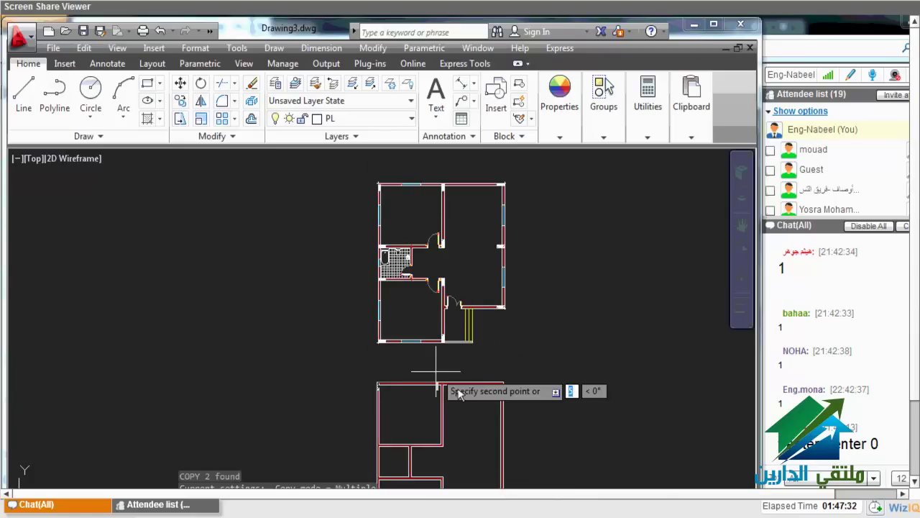
scroll(440, 377, up, 10)
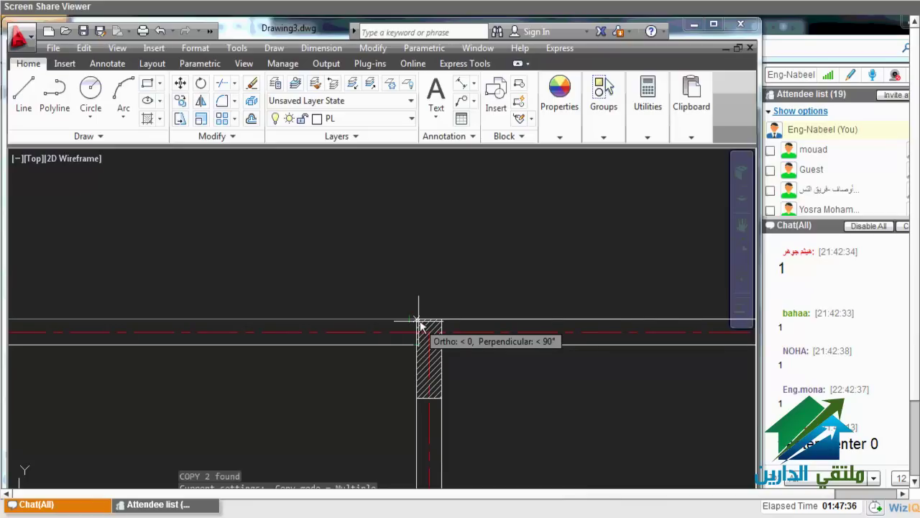
scroll(425, 294, down, 1)
scroll(430, 263, down, 4)
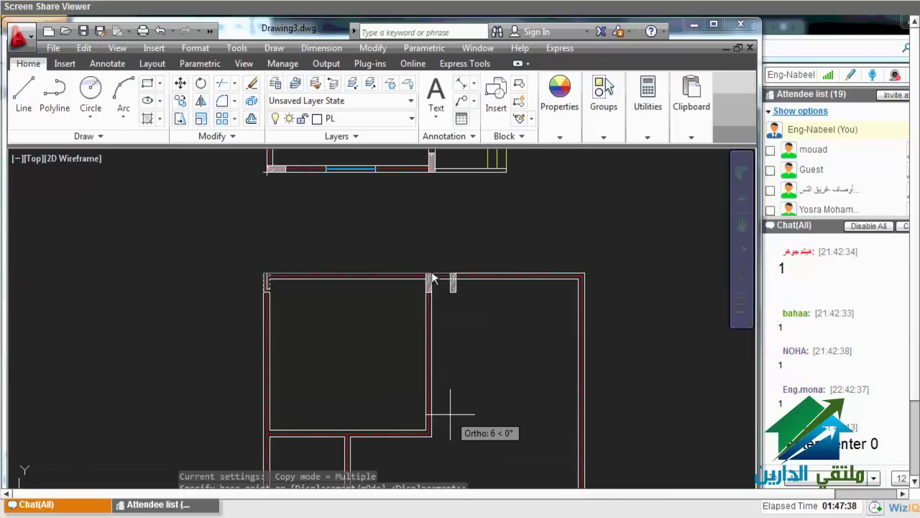
scroll(446, 345, down, 1)
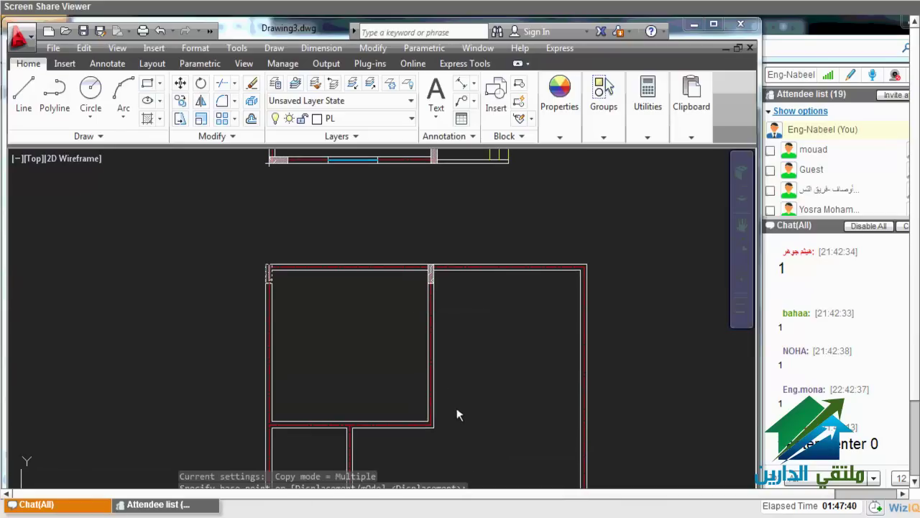
key(Escape)
Restart COPY on the column and pick its corner as the base point
text(c)
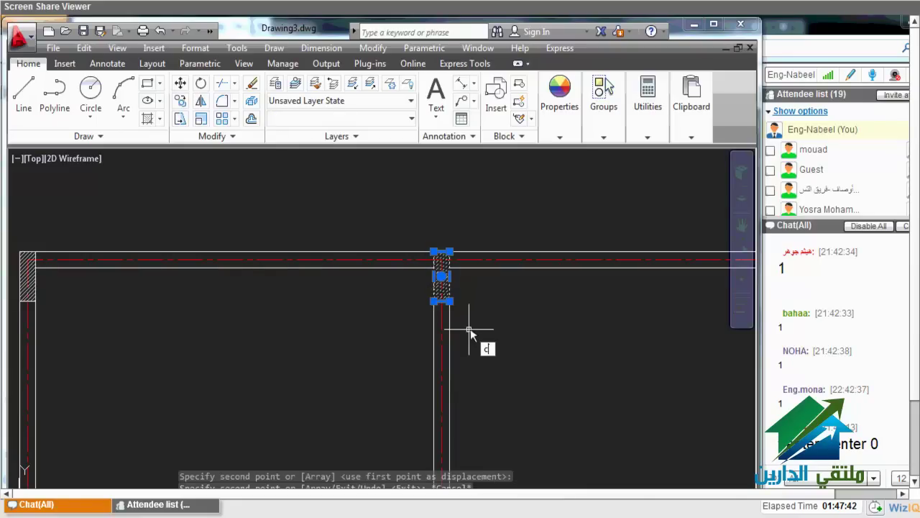
key(Return)
scroll(451, 241, down, 2)
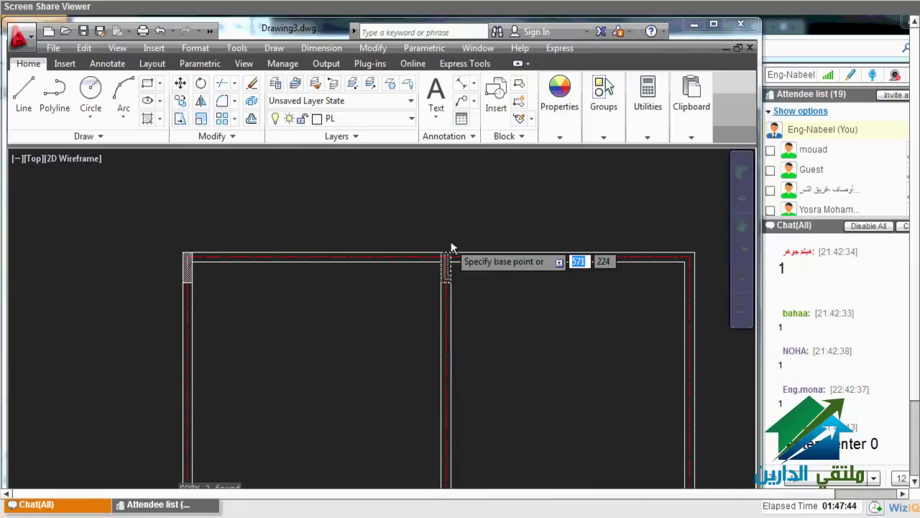
scroll(451, 240, up, 2)
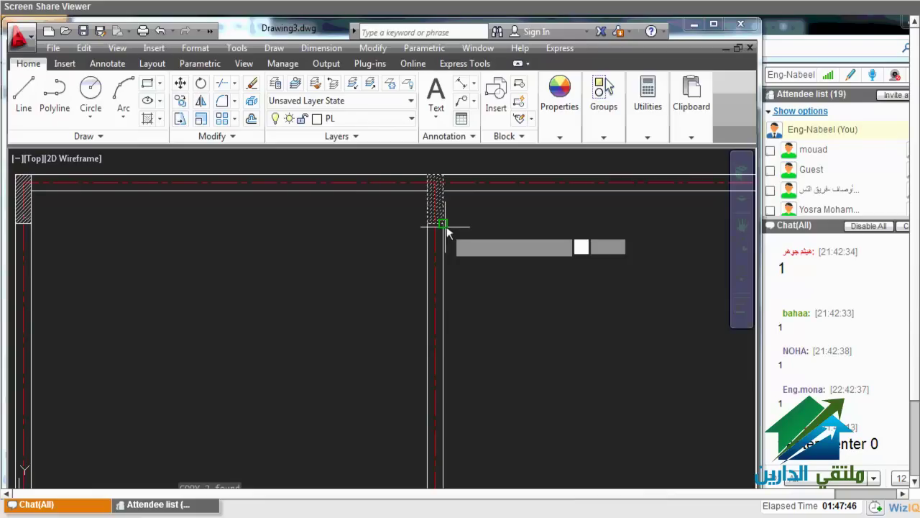
middle_drag(446, 229, 422, 367)
click(403, 421)
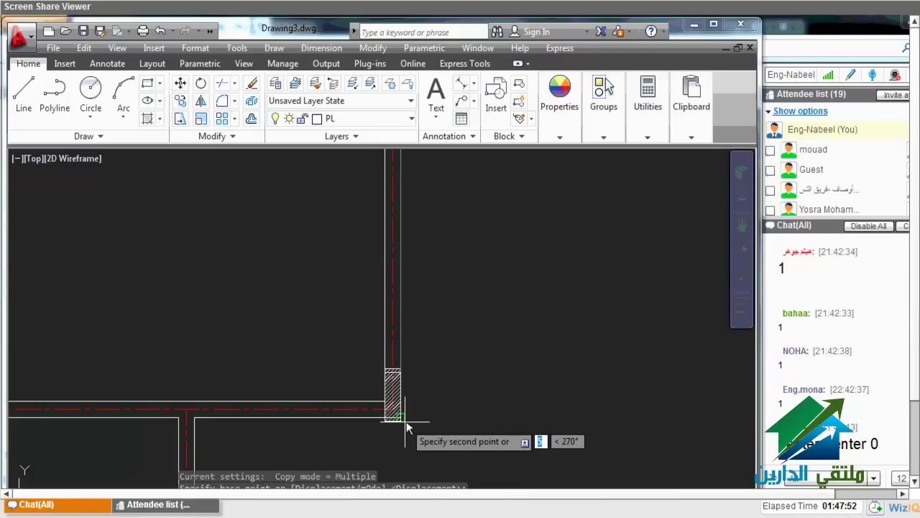
Place a column copy at a wall junction of the lower floor plan
scroll(441, 350, down, 3)
scroll(475, 316, down, 2)
scroll(479, 310, down, 2)
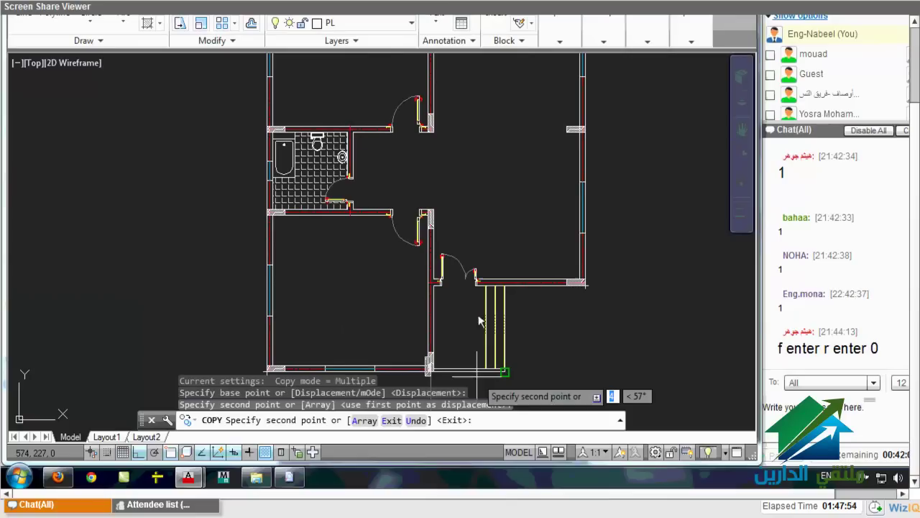
scroll(440, 179, down, 2)
scroll(440, 405, down, 3)
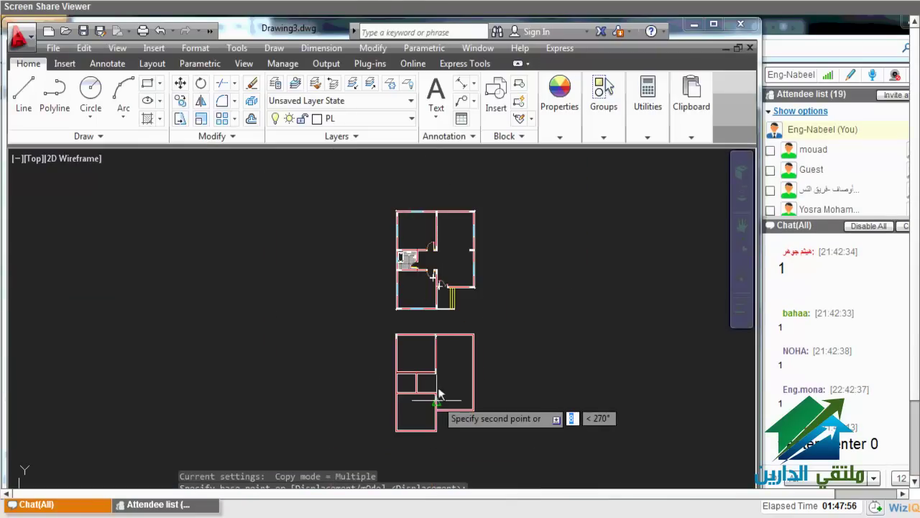
scroll(440, 405, up, 5)
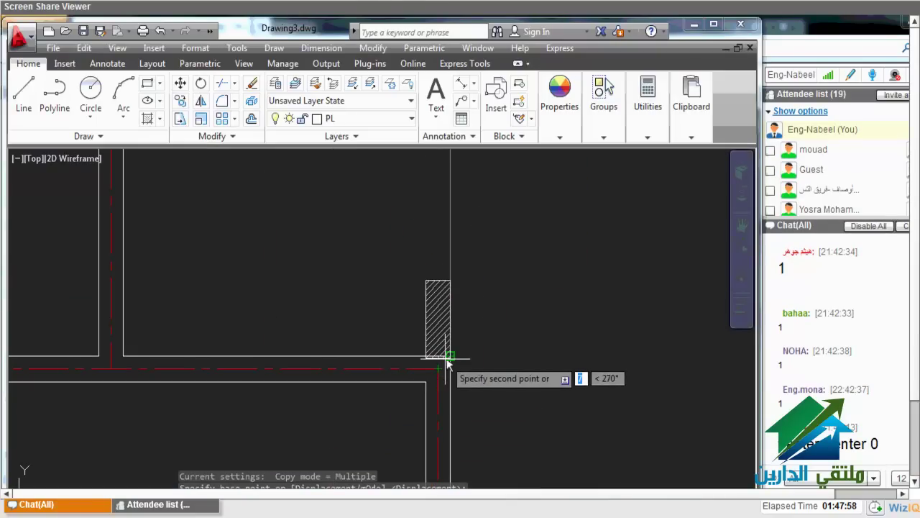
scroll(446, 358, down, 2)
scroll(446, 352, up, 1)
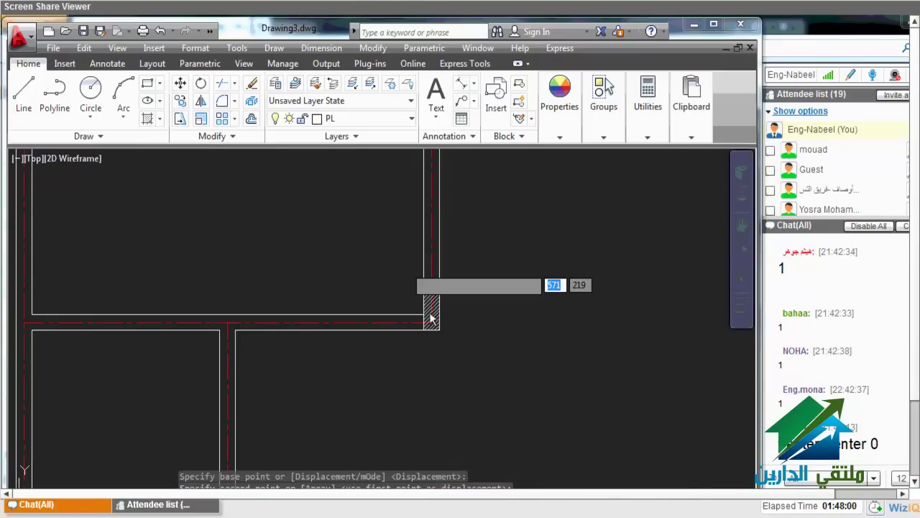
click(440, 330)
key(Escape)
key(Escape)
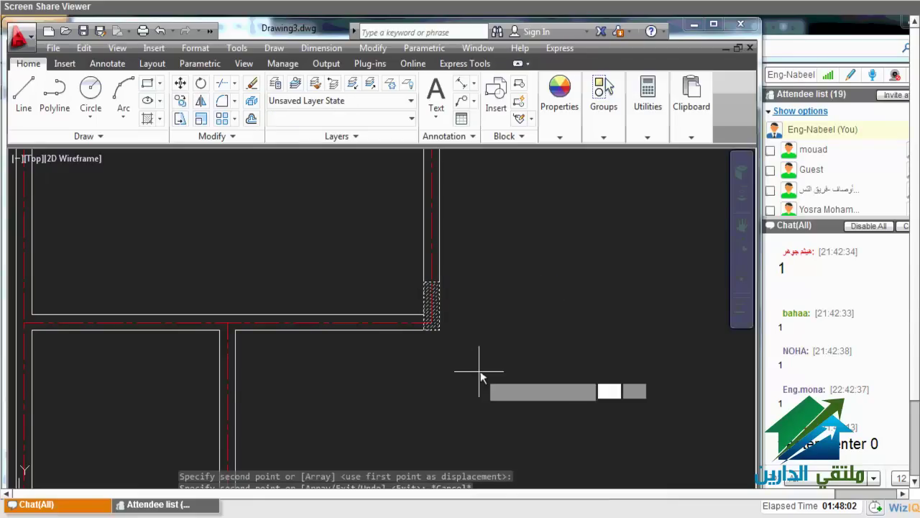
Copy the column again to the lower wall junction
key(Return)
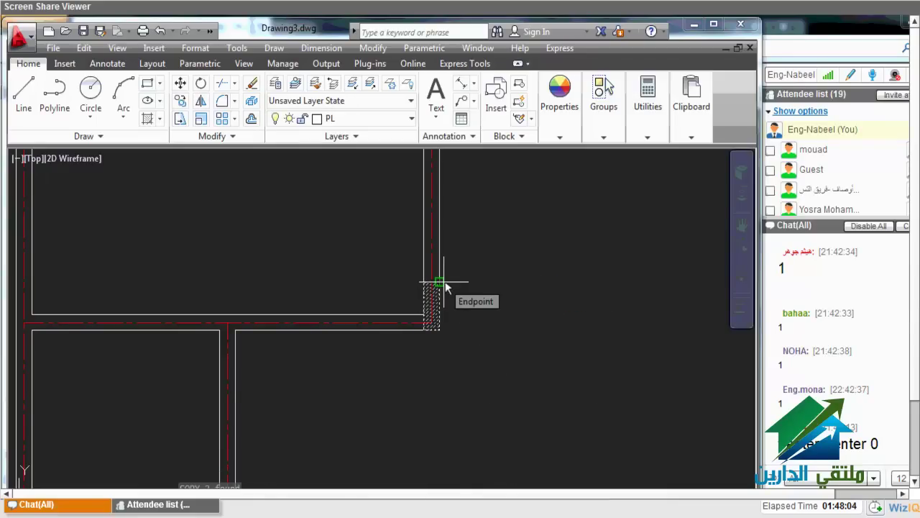
scroll(445, 287, down, 2)
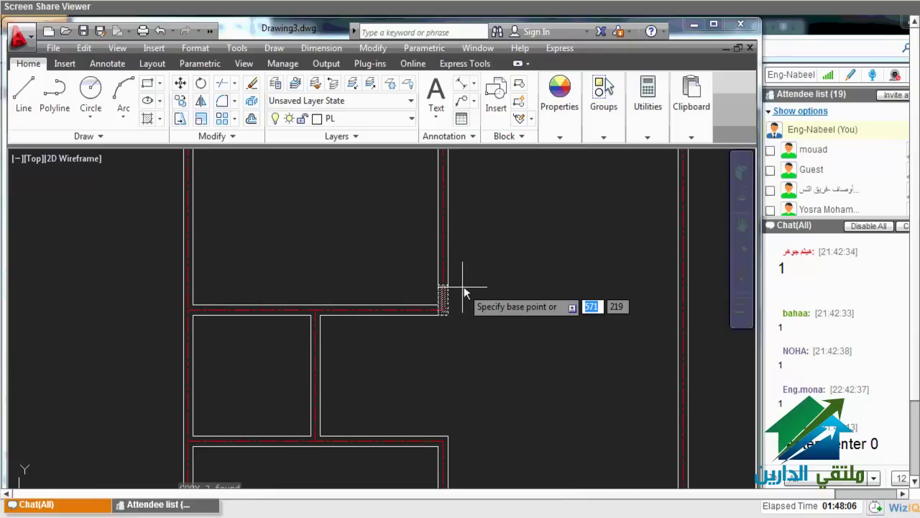
click(447, 285)
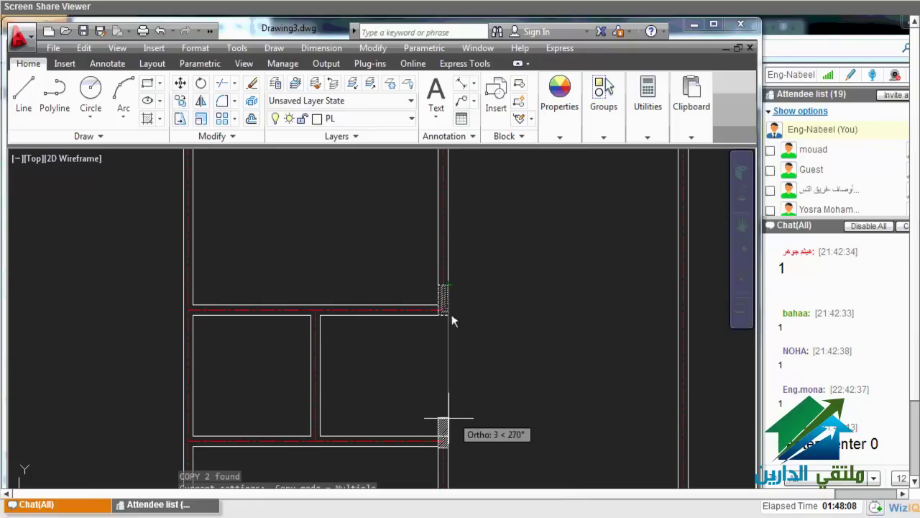
click(447, 436)
key(Escape)
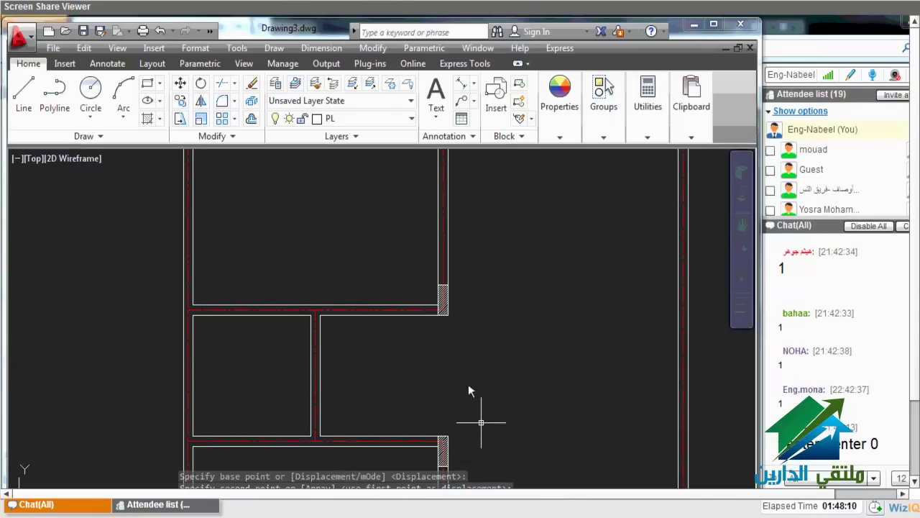
Copy the column to the next junction along the lower interior wall
scroll(457, 329, down, 1)
scroll(457, 331, down, 2)
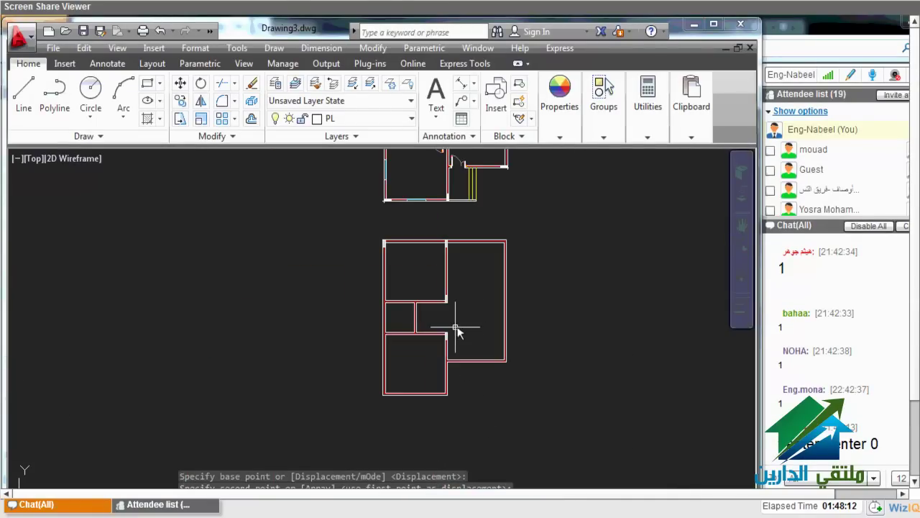
scroll(458, 329, up, 3)
click(424, 332)
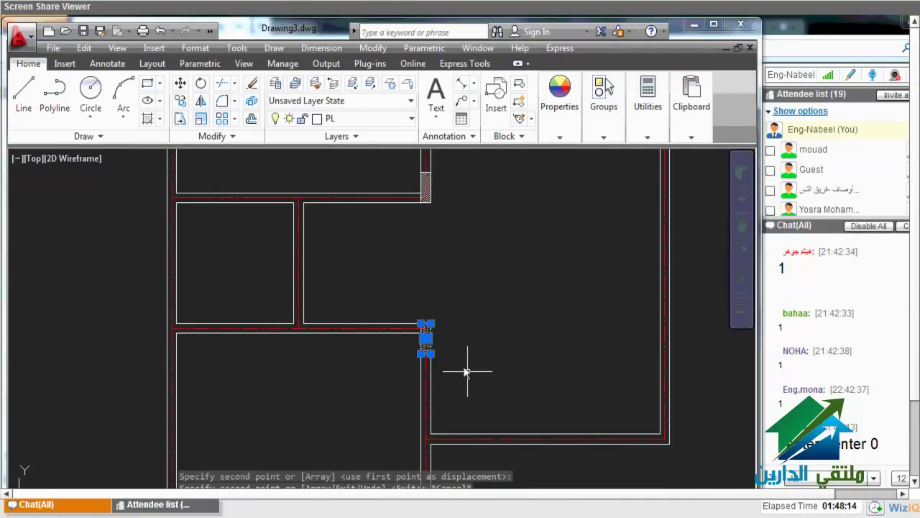
text(c)
key(Return)
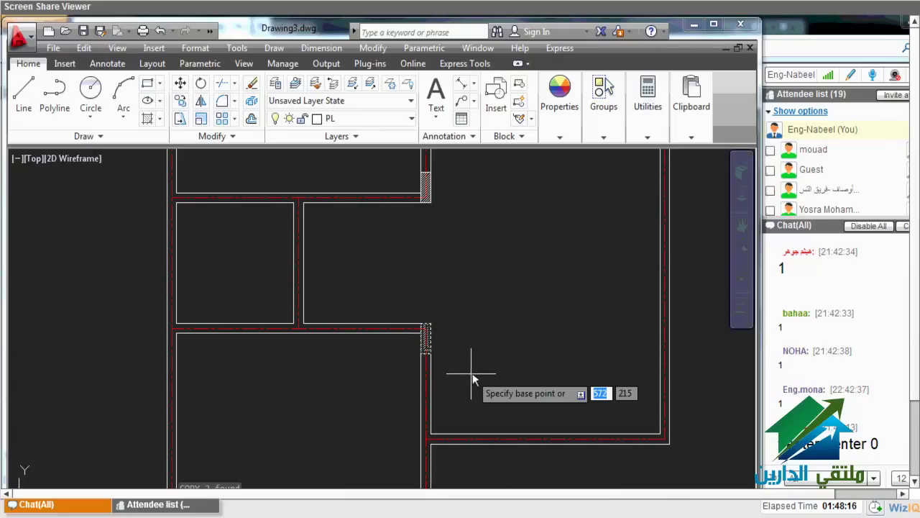
middle_drag(472, 380, 410, 319)
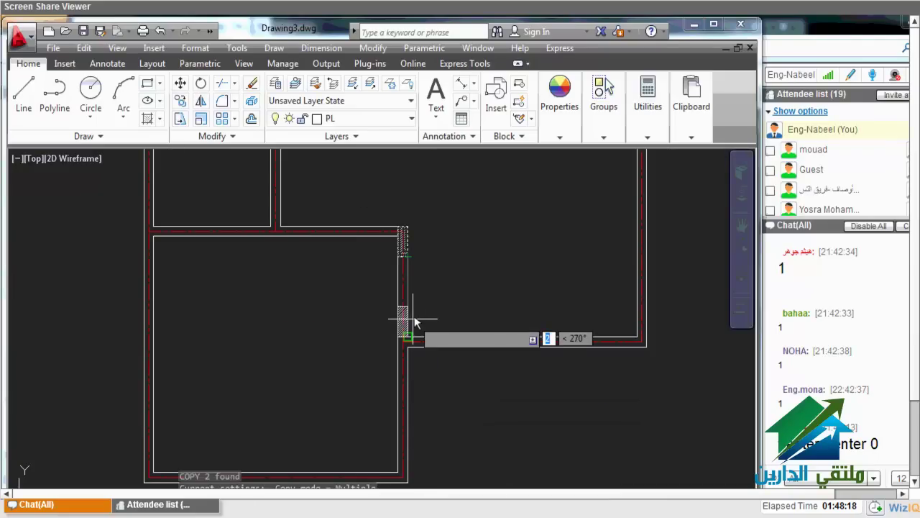
click(417, 325)
click(410, 386)
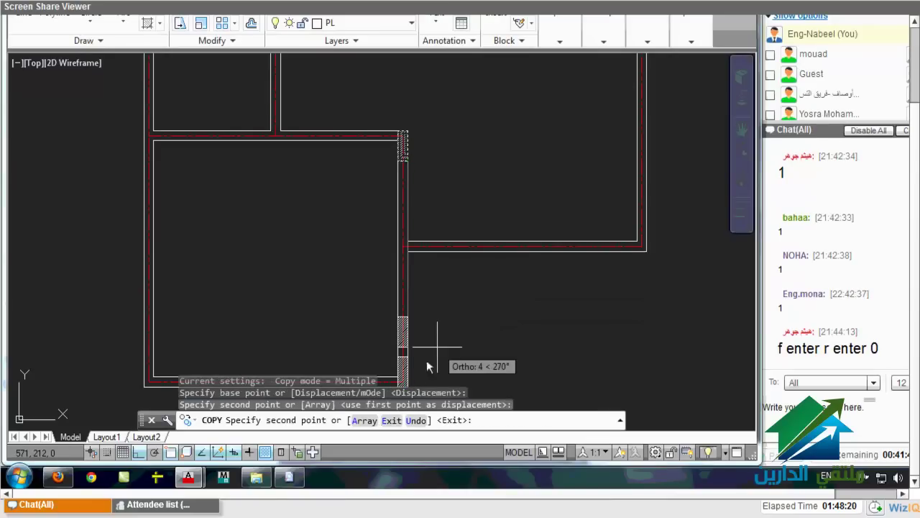
Reframe the plan and start another COPY of the column at the room corner
scroll(440, 352, down, 5)
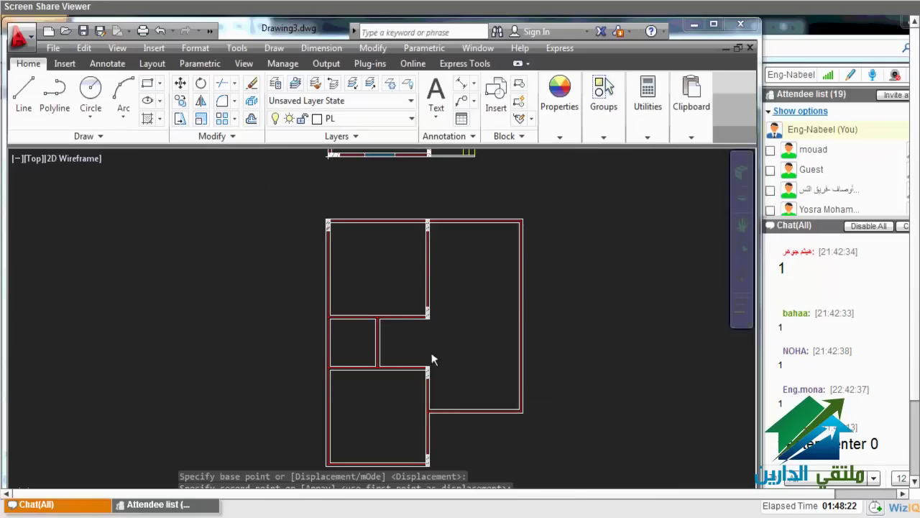
scroll(431, 362, down, 2)
mouse_move(434, 261)
middle_down()
mouse_move(431, 293)
mouse_move(447, 305)
middle_up()
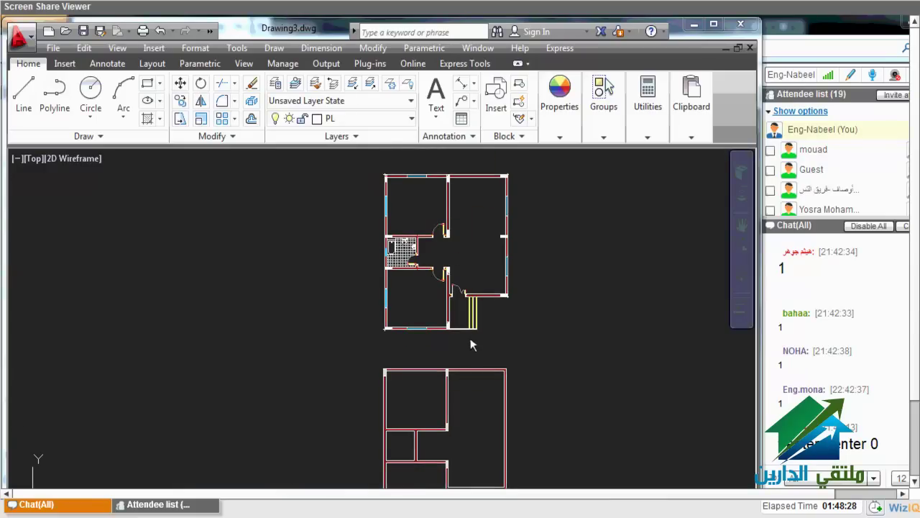
middle_drag(470, 338, 408, 382)
scroll(407, 377, up, 5)
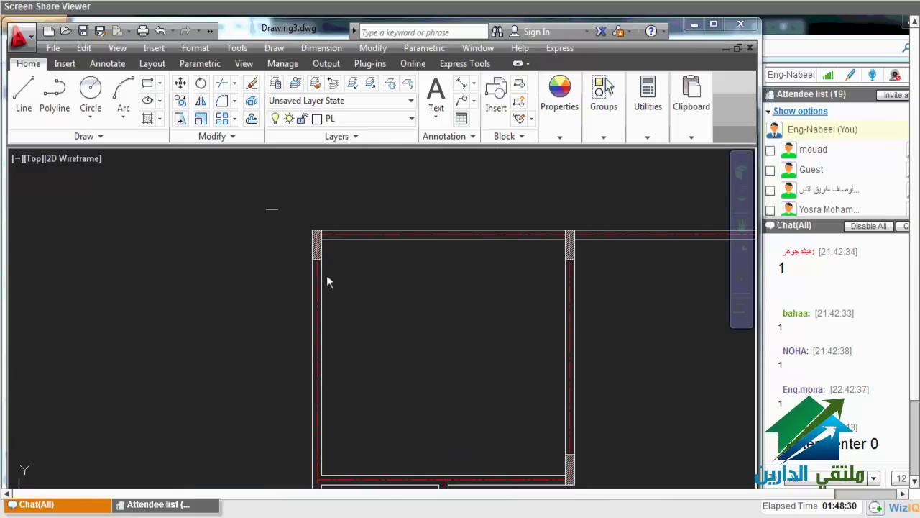
text(c)
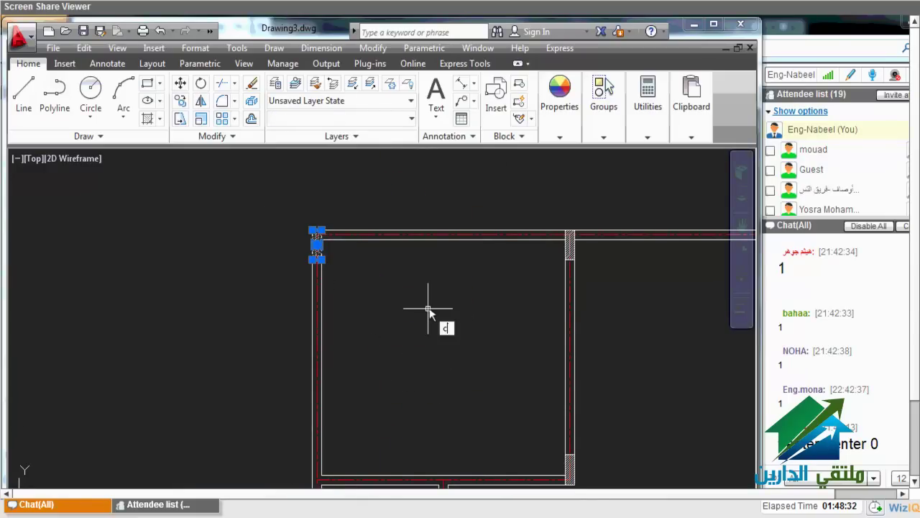
text(o)
key(Return)
click(478, 335)
Drop a spare column copy left of the plan and rotate it 90°
click(430, 335)
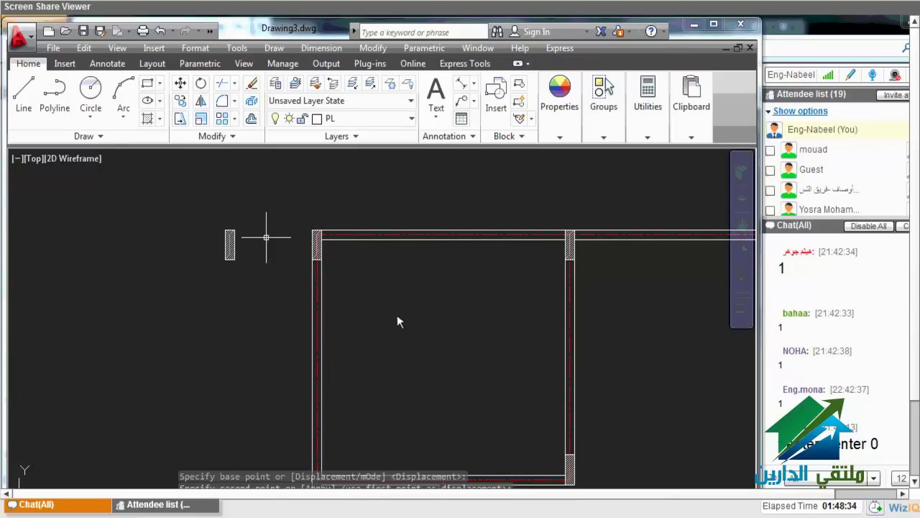
key(Return)
click(246, 263)
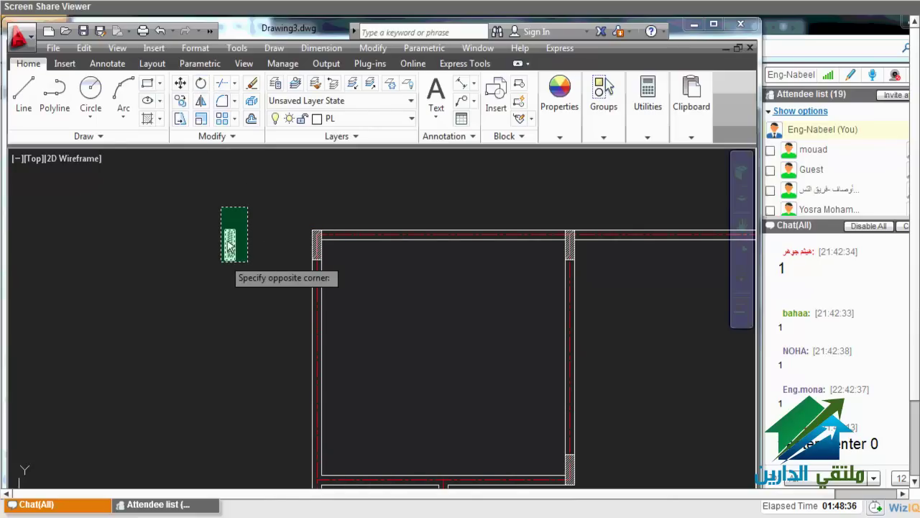
click(217, 209)
key(Return)
click(243, 272)
text(90)
key(Return)
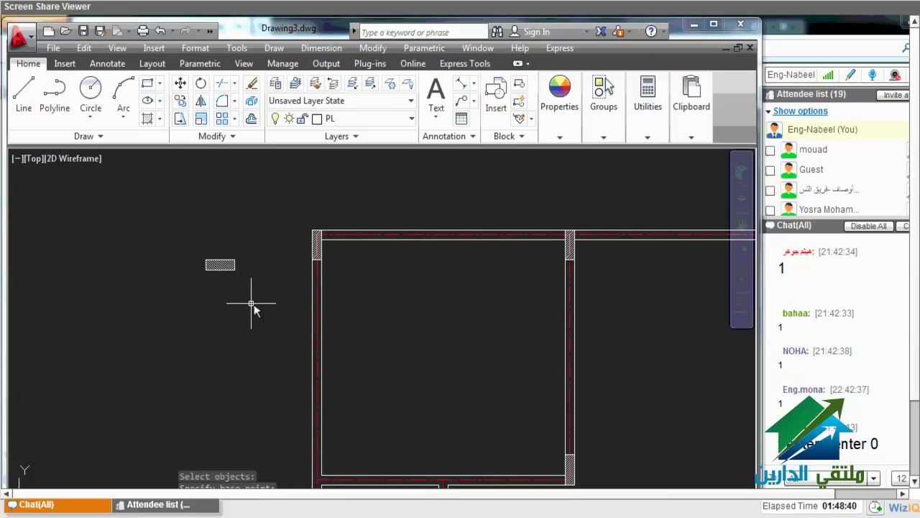
Move the rotated column onto a wall corner of the upper floor plan
click(236, 265)
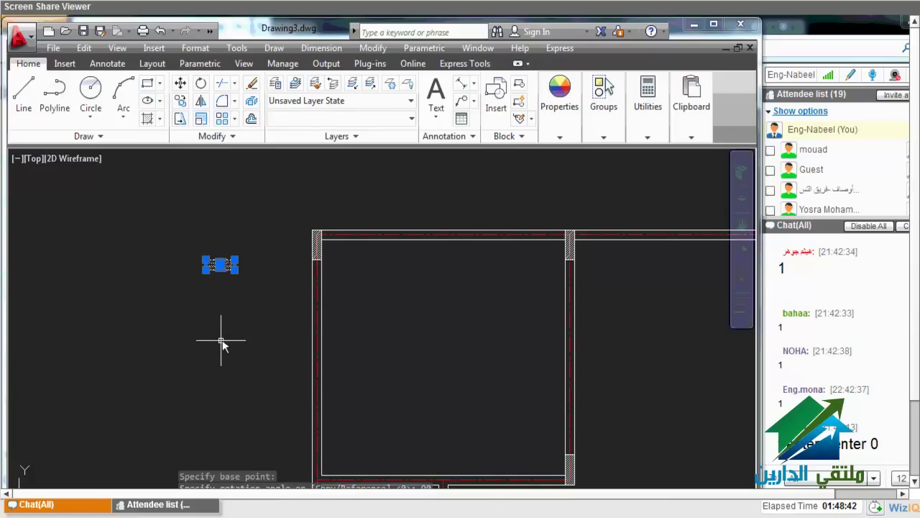
text(m)
key(Return)
middle_drag(222, 342, 256, 309)
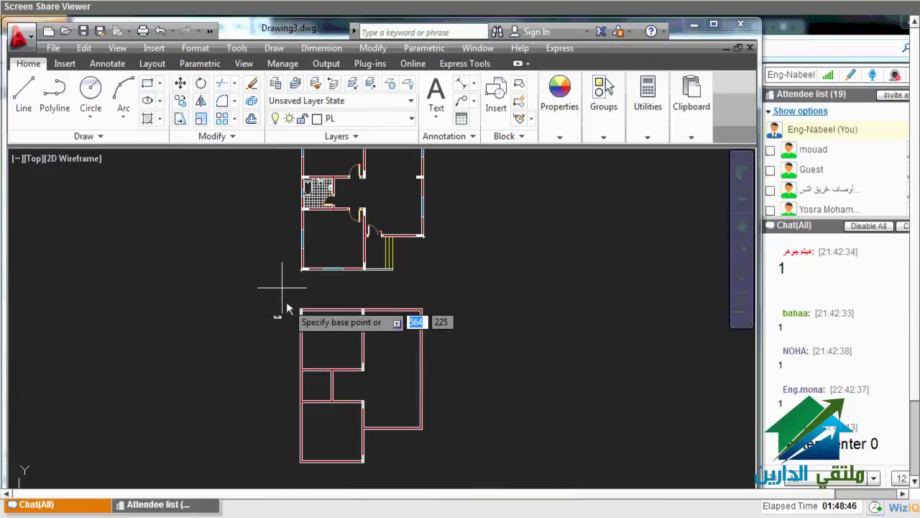
scroll(276, 216, up, 4)
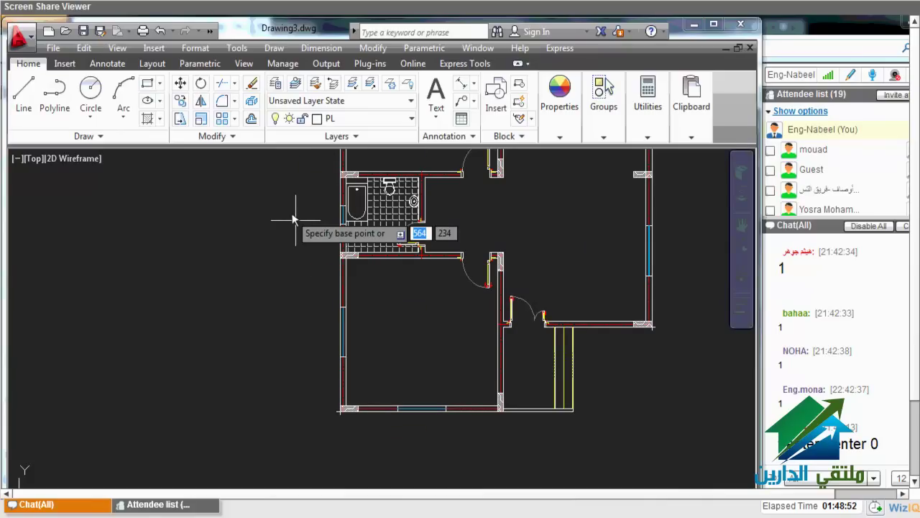
scroll(295, 219, up, 3)
scroll(359, 226, up, 3)
click(349, 379)
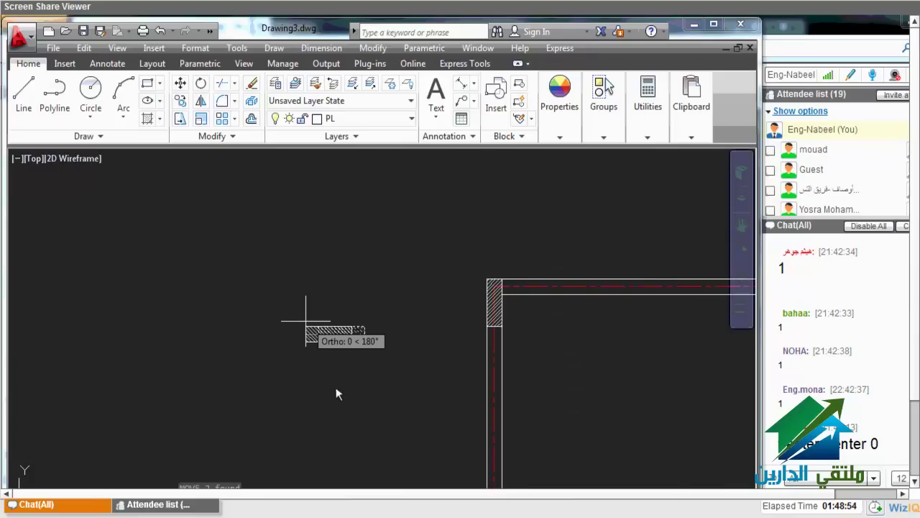
scroll(379, 354, up, 3)
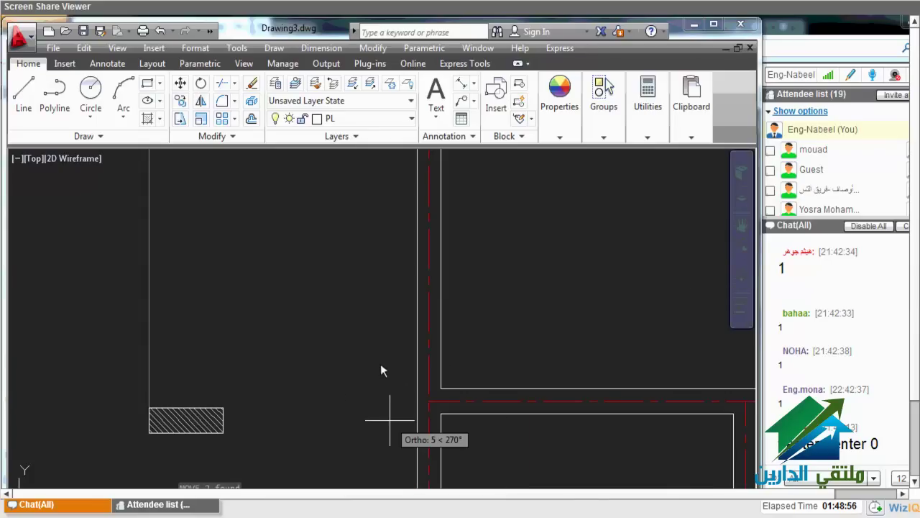
scroll(391, 389, up, 3)
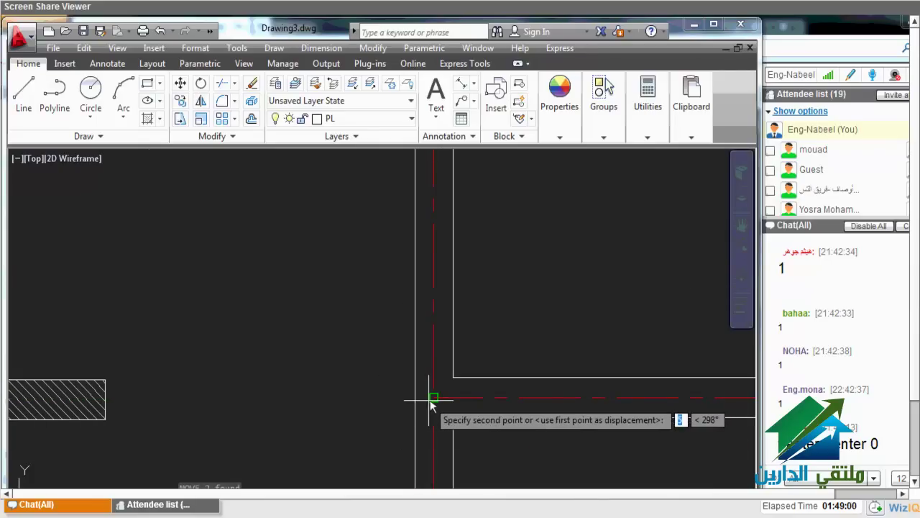
click(432, 400)
Start a second move to fine-tune the column's position at the corner
click(426, 394)
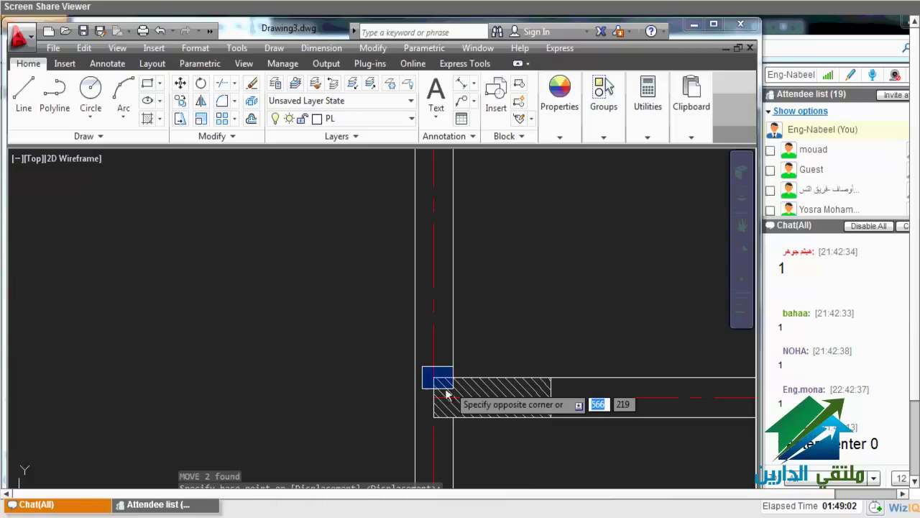
click(553, 420)
key(space)
key(space)
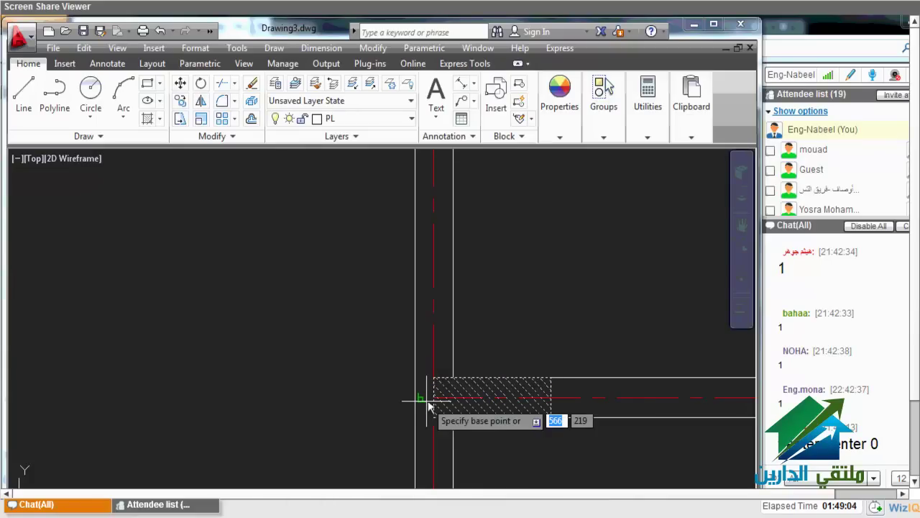
click(428, 407)
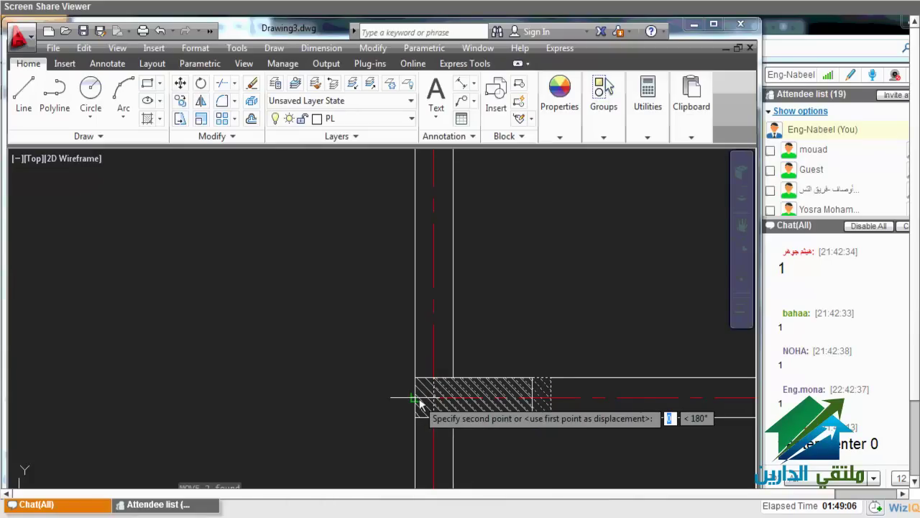
scroll(421, 404, down, 2)
scroll(382, 345, down, 1)
scroll(396, 376, down, 3)
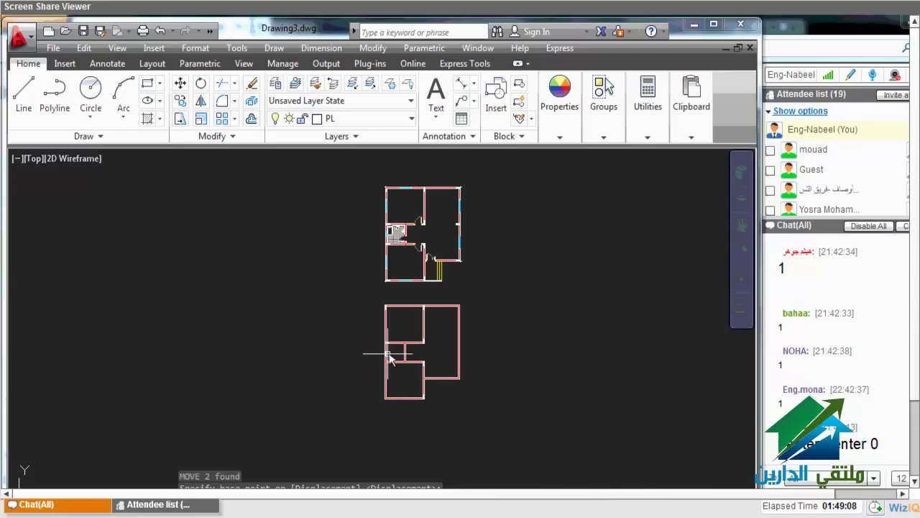
Start copying the selected hatched columns, using a column corner as the base point
scroll(389, 357, up, 4)
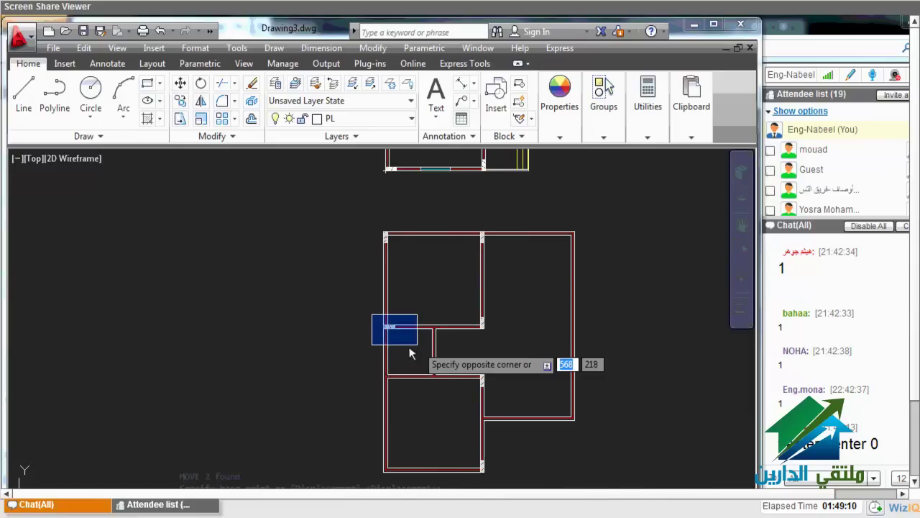
text(c)
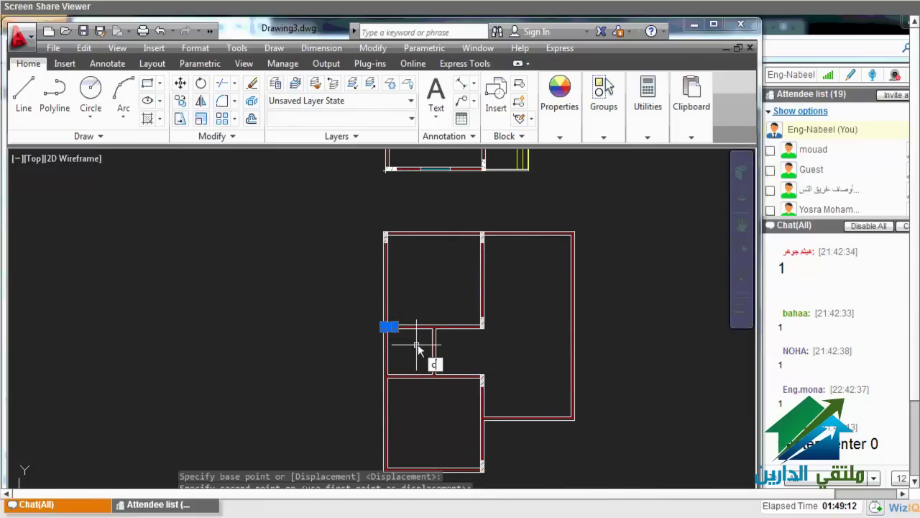
key(Return)
scroll(408, 346, up, 5)
middle_drag(409, 347, 376, 276)
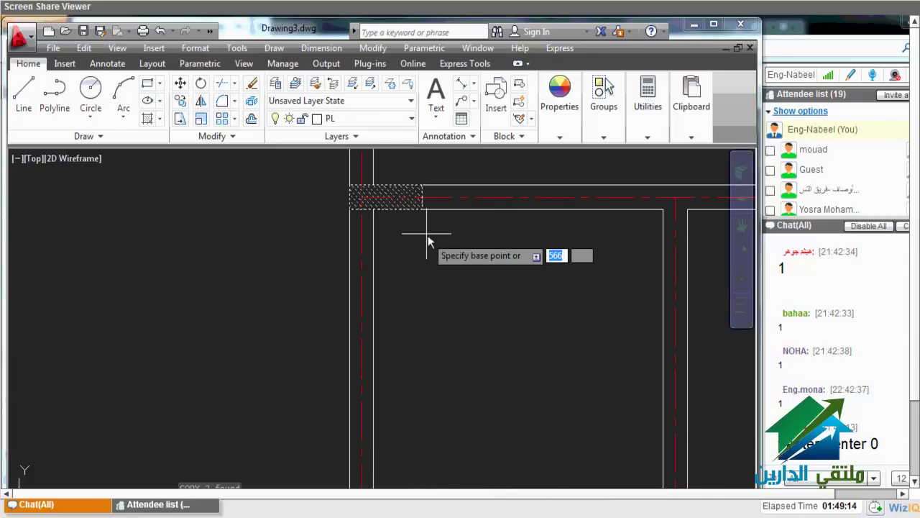
click(427, 240)
scroll(426, 241, down, 3)
scroll(425, 271, up, 2)
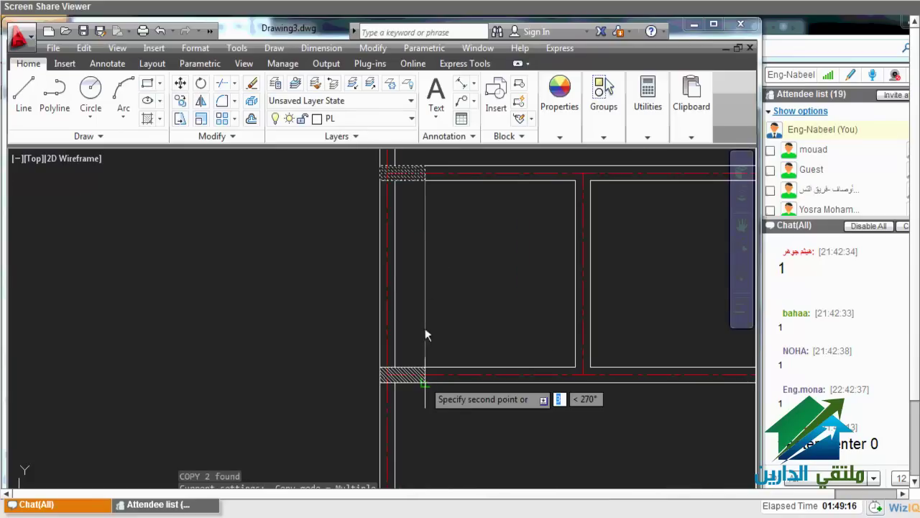
scroll(424, 353, down, 4)
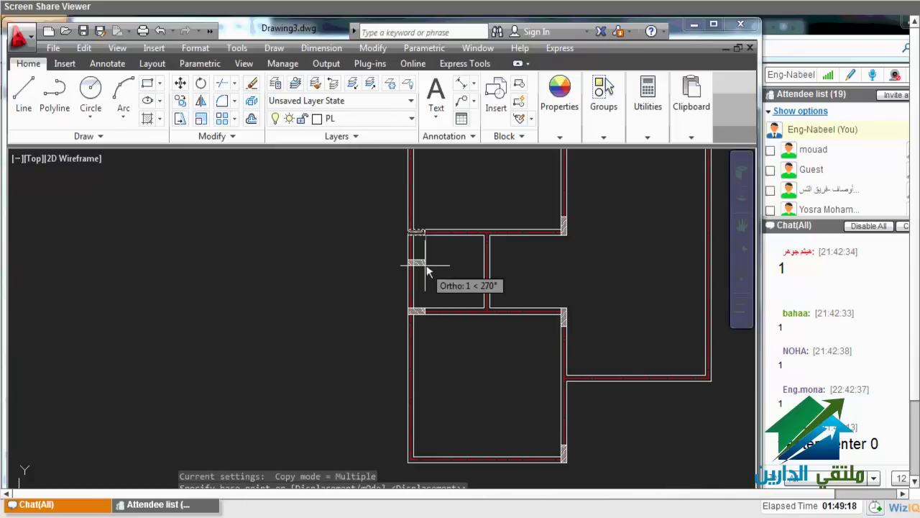
scroll(424, 348, up, 5)
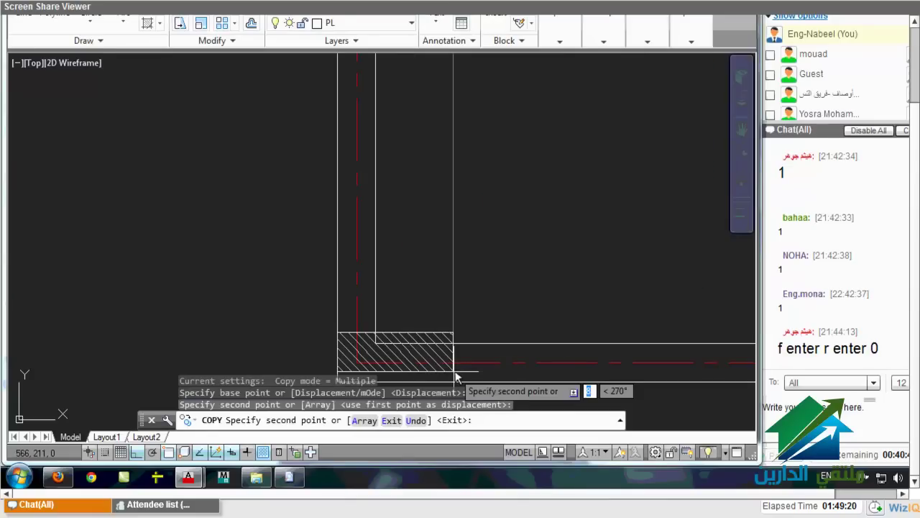
scroll(427, 329, down, 3)
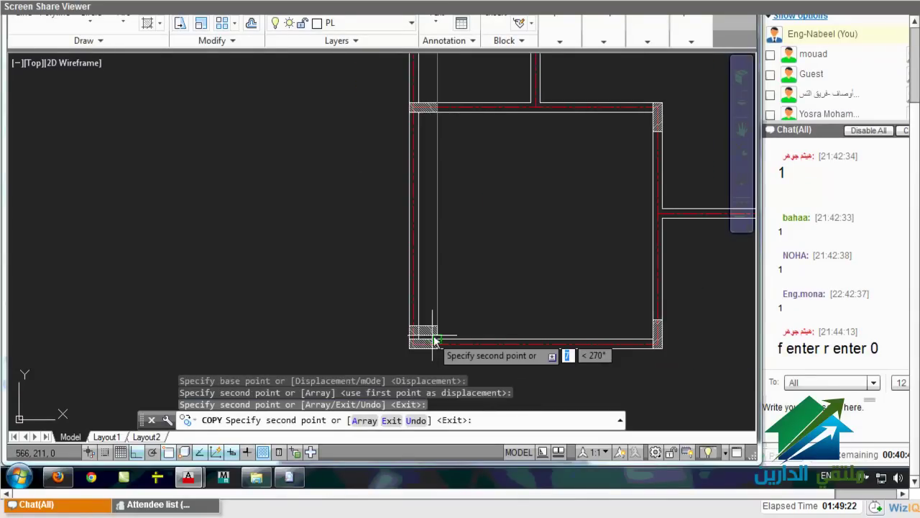
scroll(428, 313, down, 4)
scroll(422, 228, up, 5)
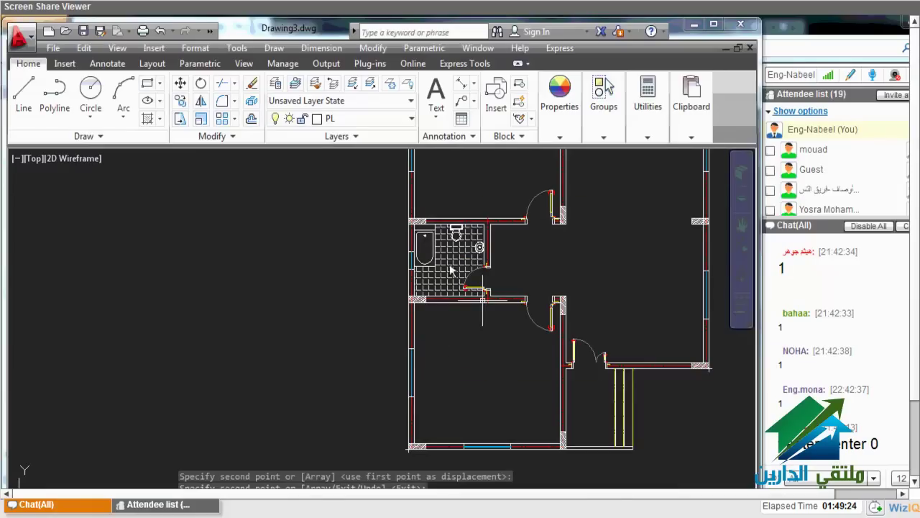
scroll(487, 303, down, 1)
scroll(525, 353, down, 1)
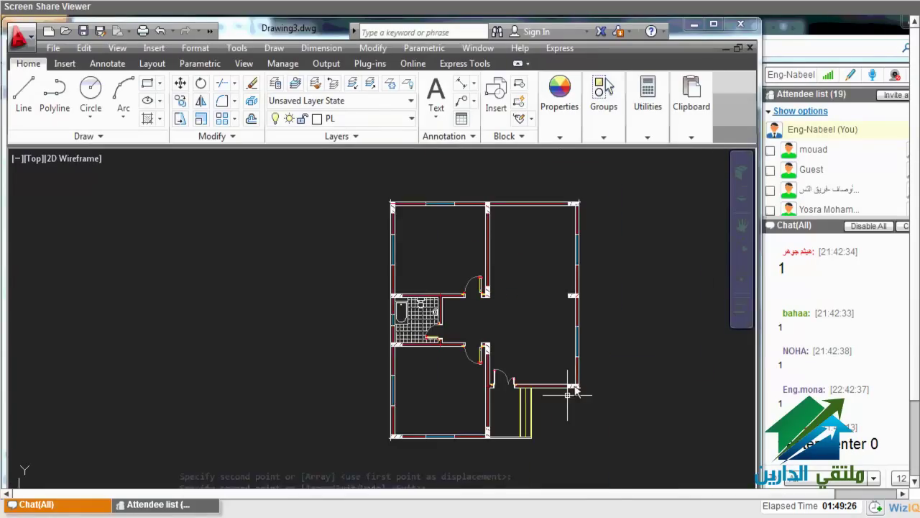
scroll(555, 399, down, 3)
scroll(555, 407, up, 5)
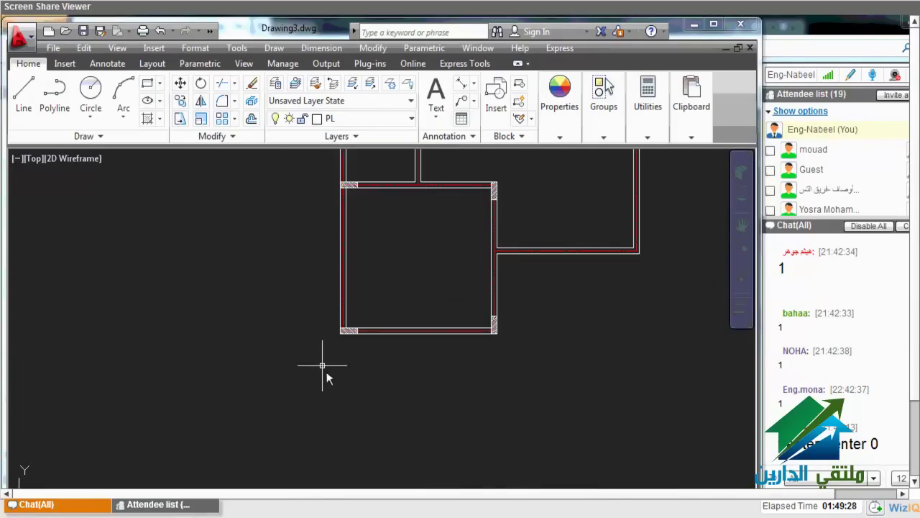
Window-select another corner hatched column and start a copy from its corner, then cancel it
click(332, 378)
click(475, 392)
text(c)
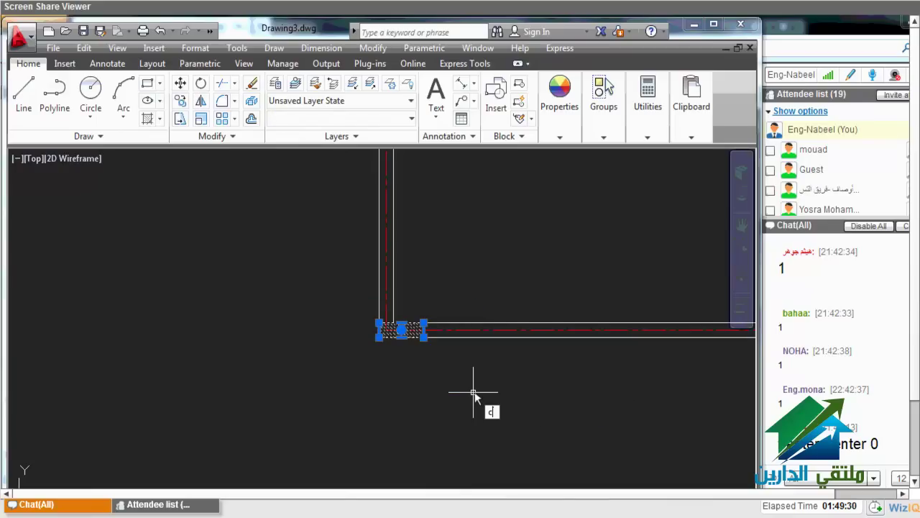
text(o)
key(Return)
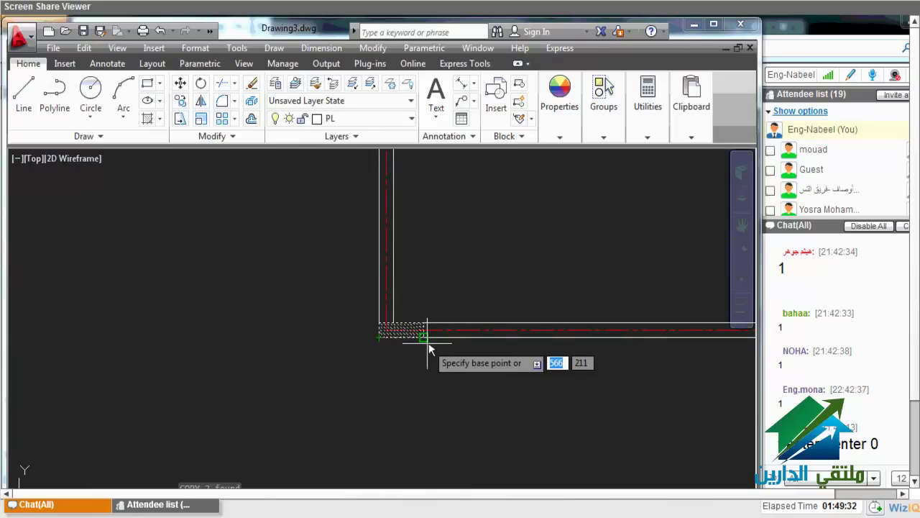
click(428, 348)
scroll(421, 339, down, 5)
scroll(421, 308, up, 5)
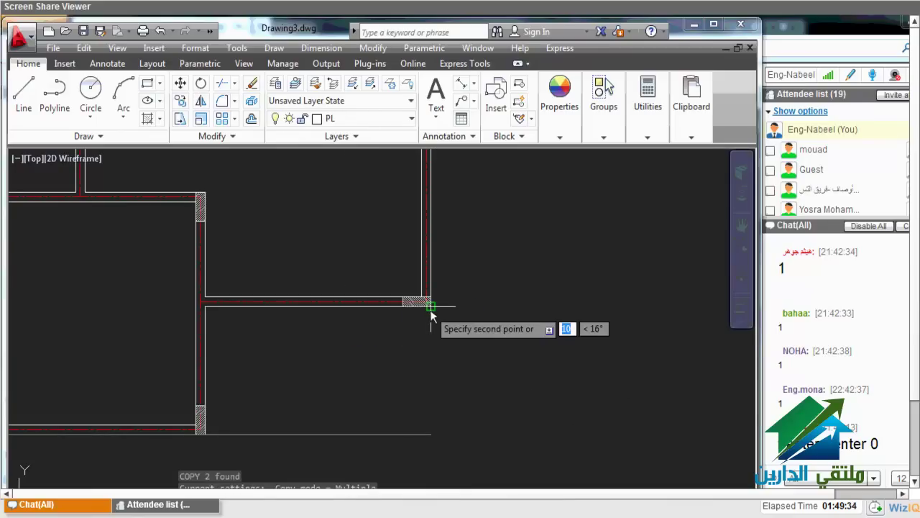
scroll(432, 314, down, 5)
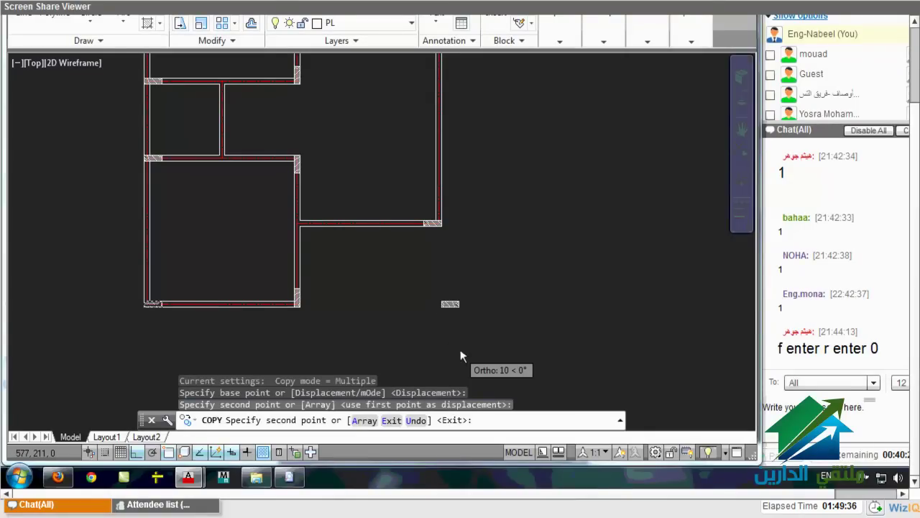
scroll(460, 350, up, 5)
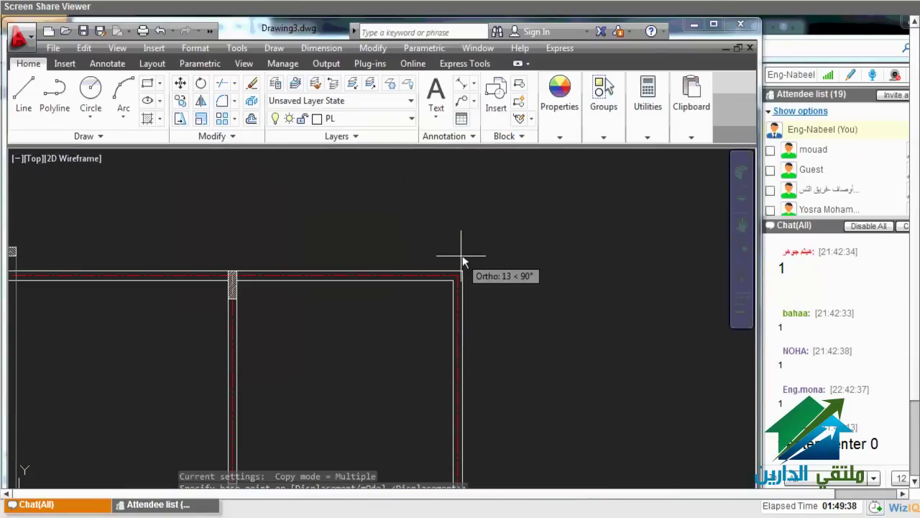
scroll(455, 257, down, 5)
key(Escape)
Copy the lower-right hatched column onto the top-right wall corner of the plan
click(447, 325)
click(482, 360)
text(c)
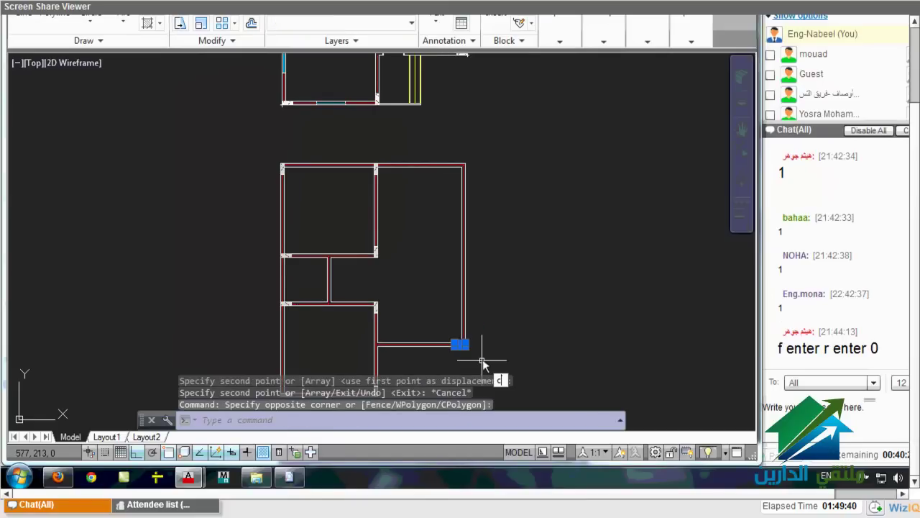
key(Return)
scroll(481, 363, up, 3)
scroll(477, 338, up, 3)
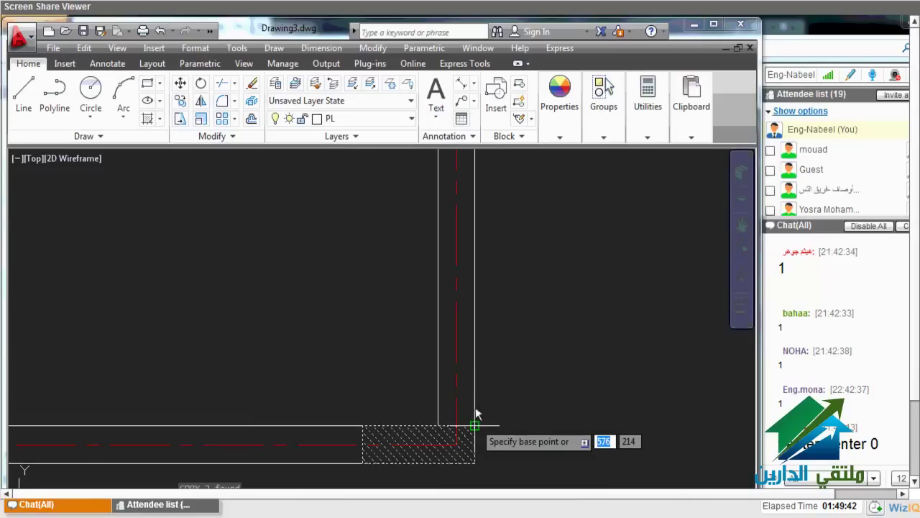
click(475, 427)
scroll(452, 249, down, 5)
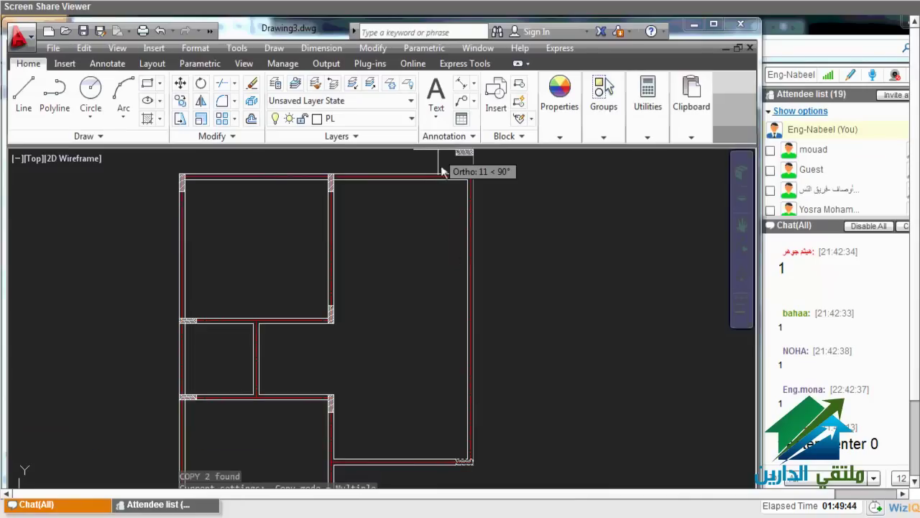
scroll(427, 185, up, 5)
click(426, 194)
Dimension the right-hand wall of the upper plan vertically between its endpoints as 4,66
scroll(503, 200, down, 5)
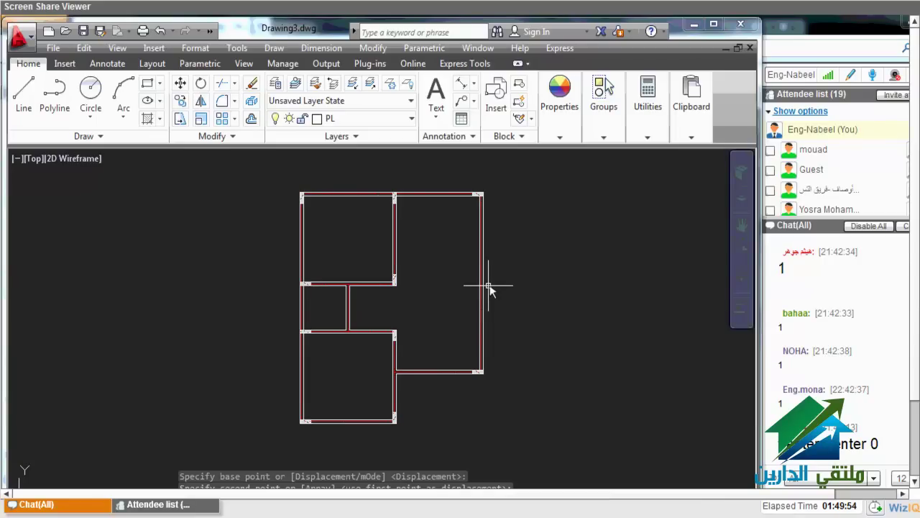
scroll(489, 309, down, 2)
scroll(431, 256, up, 2)
scroll(438, 259, up, 2)
scroll(450, 328, up, 2)
text(li)
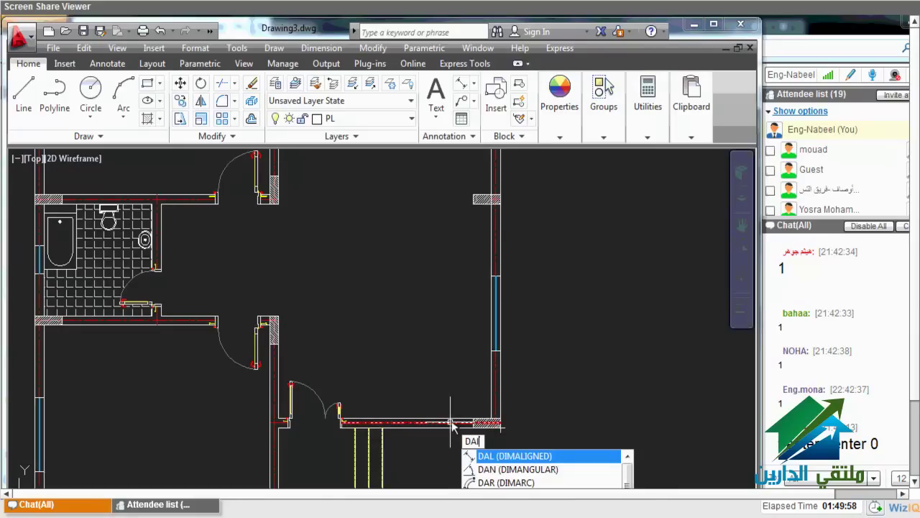
key(Return)
click(485, 419)
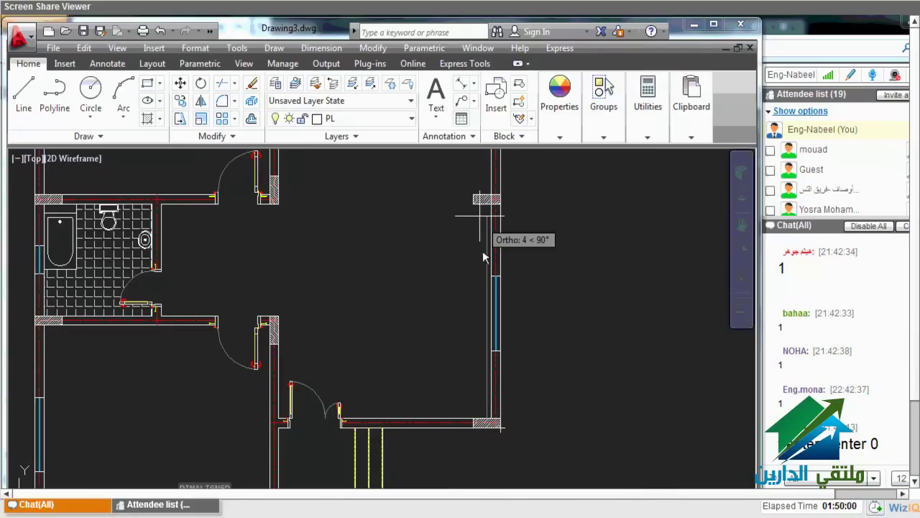
click(486, 205)
click(454, 302)
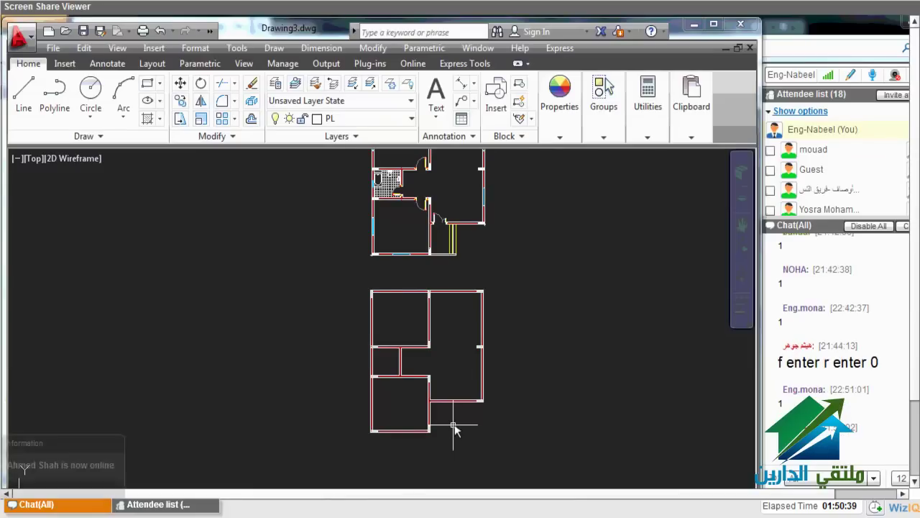
mouse_move(460, 422)
middle_down()
mouse_move(481, 408)
mouse_move(483, 458)
middle_up()
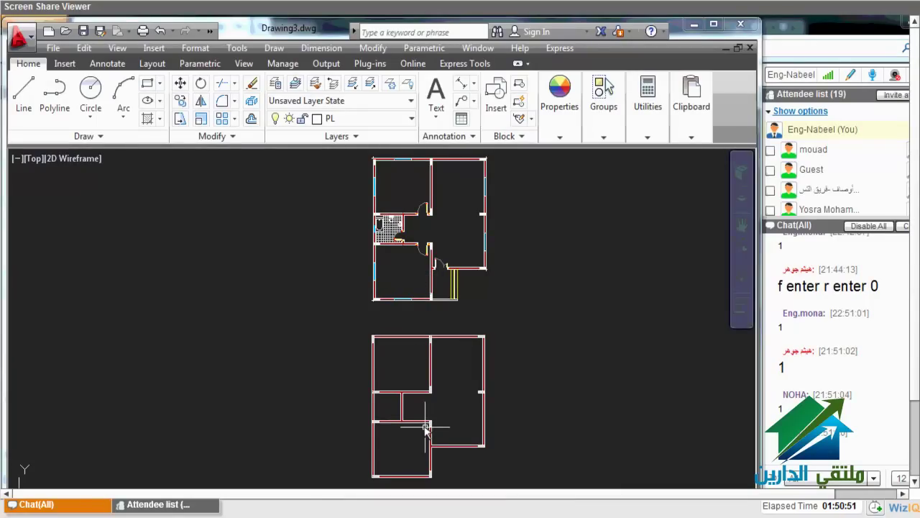
Add an aligned 0,2 dimension from the column across the door jamb
scroll(431, 318, up, 2)
scroll(436, 334, up, 2)
text(da)
key(Return)
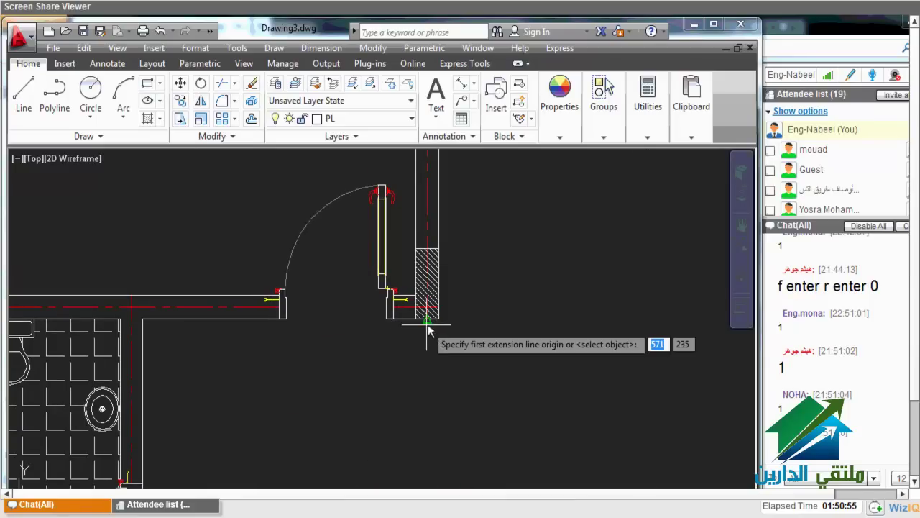
click(427, 321)
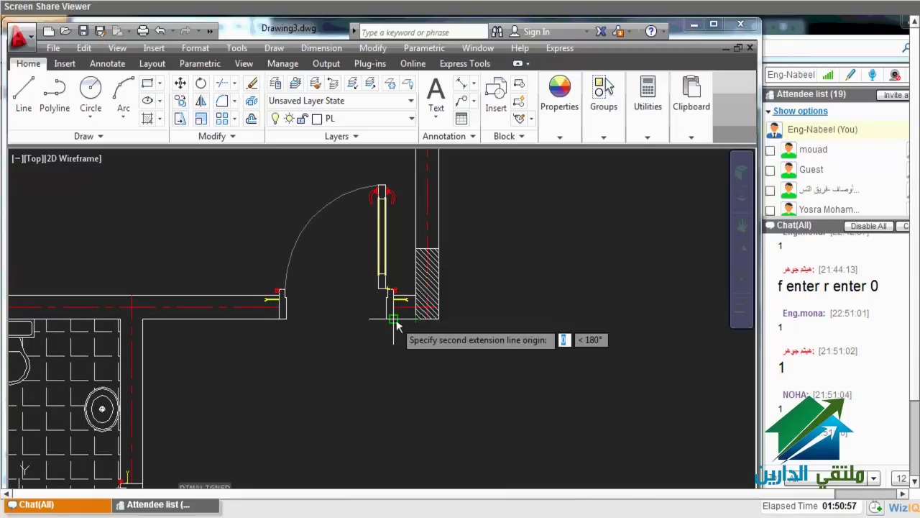
click(394, 318)
scroll(396, 359, down, 1)
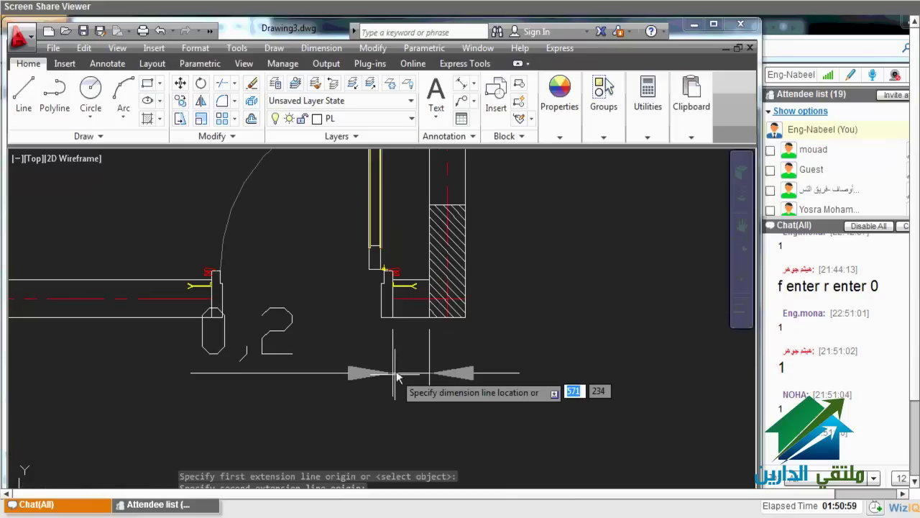
scroll(417, 360, down, 1)
click(434, 335)
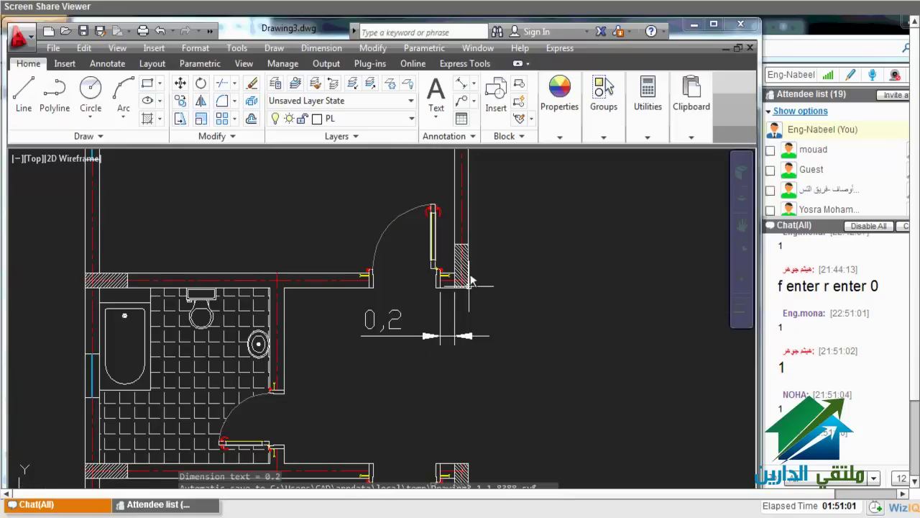
scroll(455, 289, down, 1)
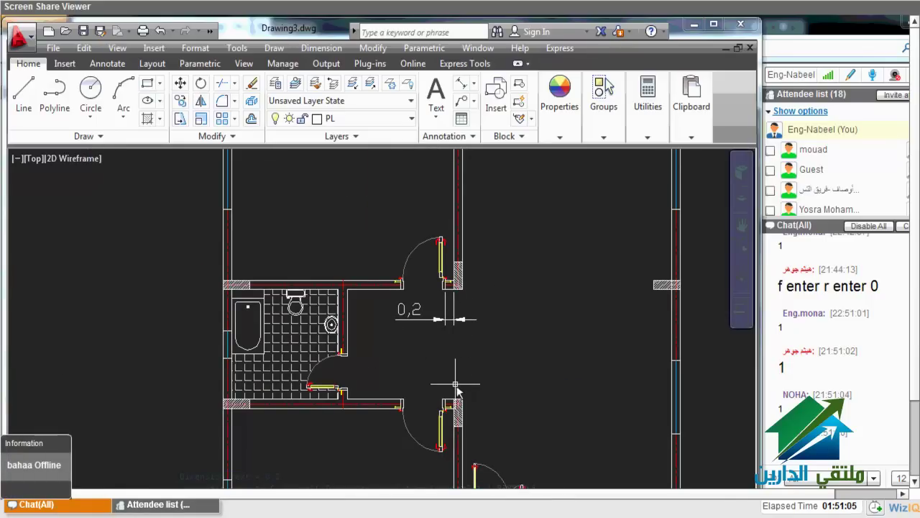
scroll(455, 381, down, 1)
scroll(456, 359, up, 3)
Start a second aligned dimension from the bathroom door wall
text(da)
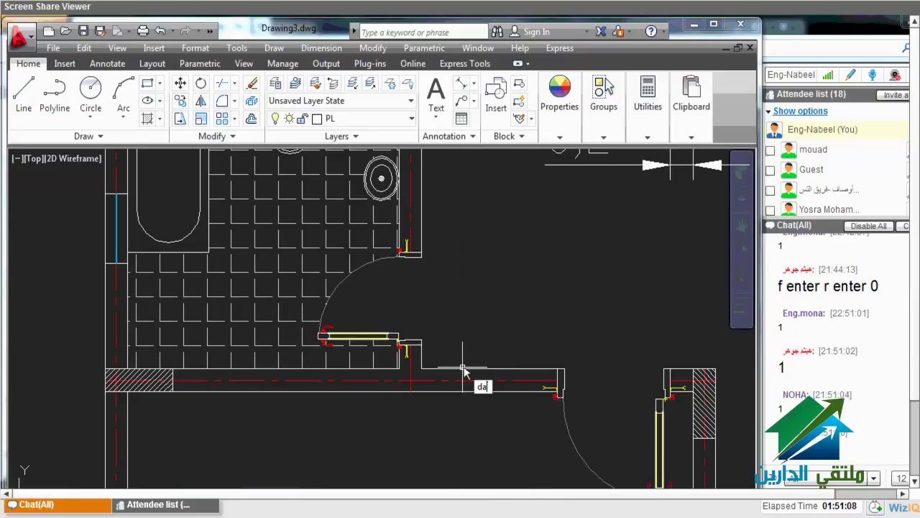
key(Return)
click(436, 374)
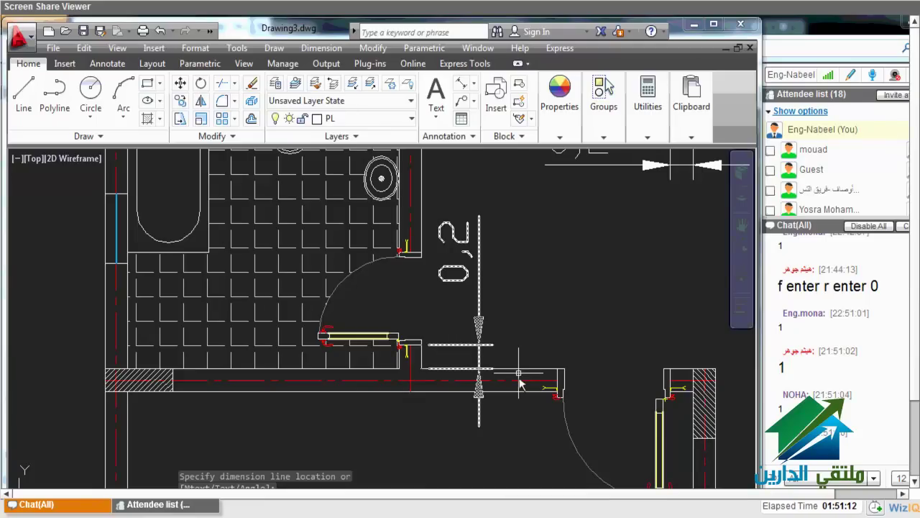
scroll(518, 374, down, 3)
scroll(447, 306, down, 2)
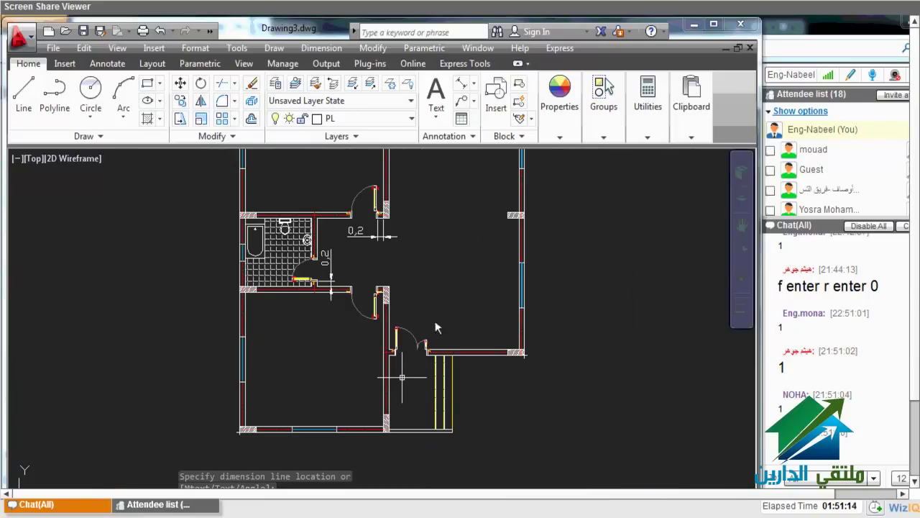
scroll(429, 350, down, 5)
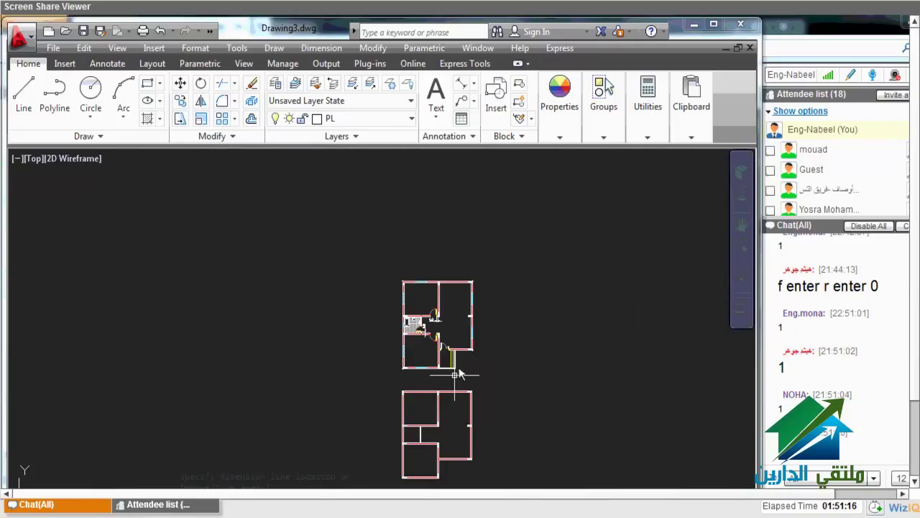
Create a vertical construction line through the interior wall
scroll(454, 374, up, 8)
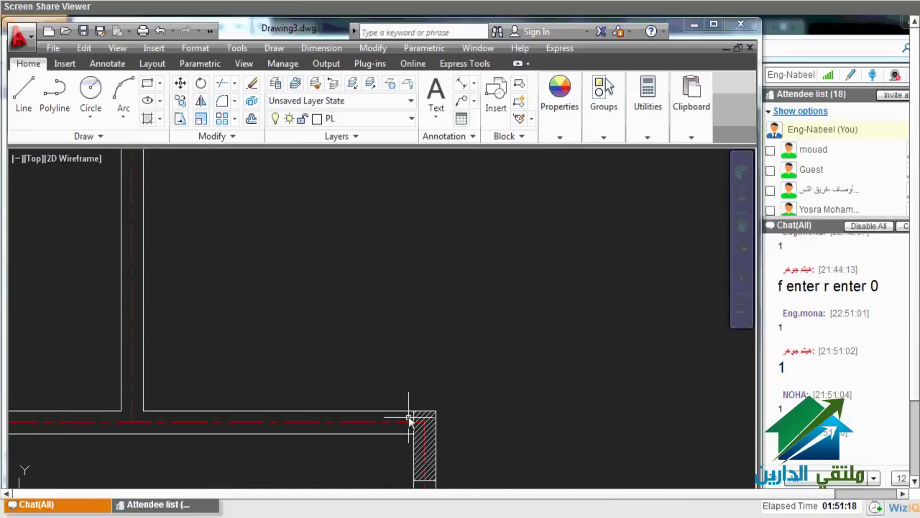
scroll(408, 418, down, 2)
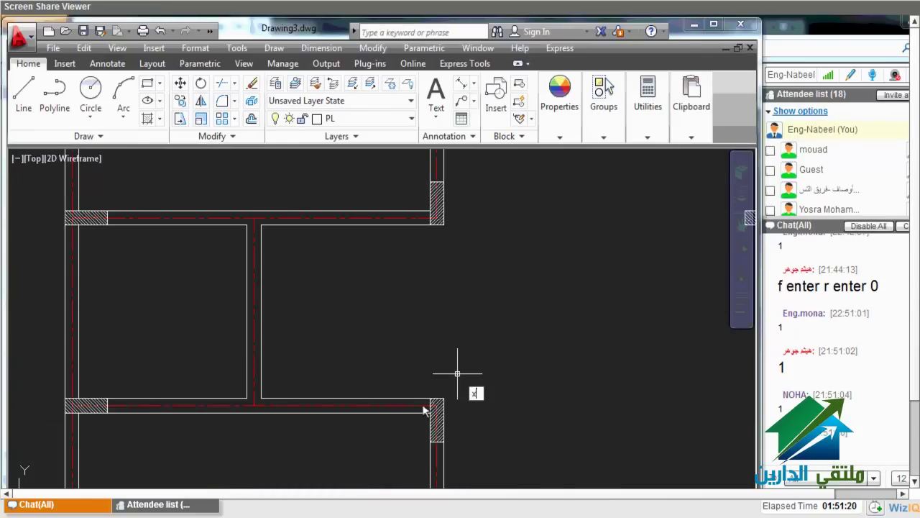
right_click(463, 346)
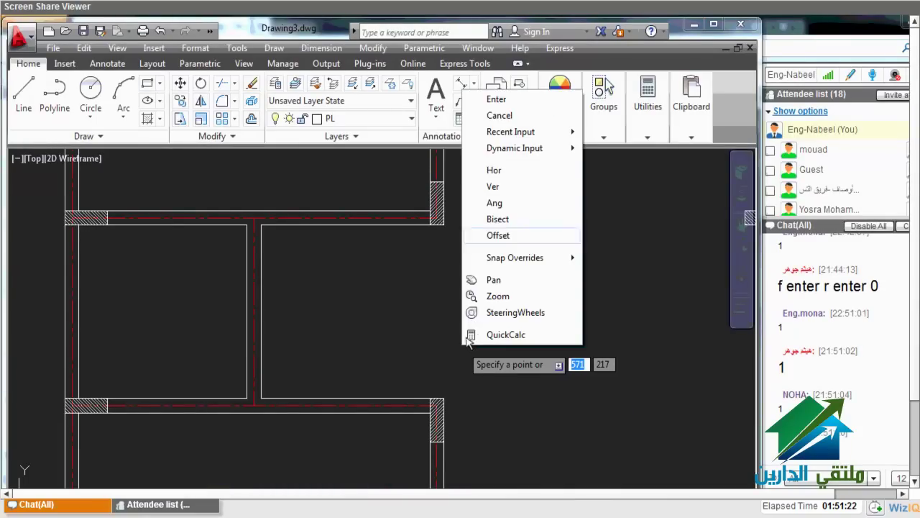
click(508, 191)
scroll(455, 368, down, 2)
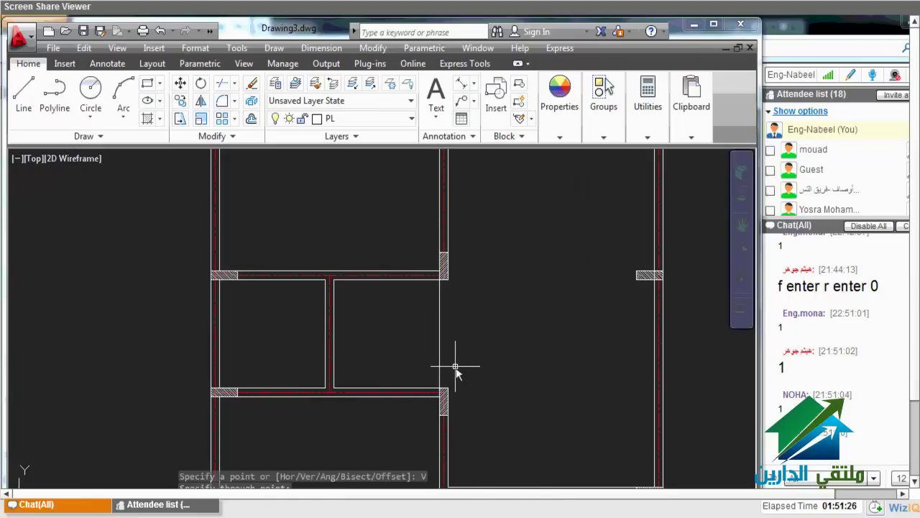
Offset the vertical guide line 0.2 to the right
text(o)
key(Return)
text(.2)
key(Return)
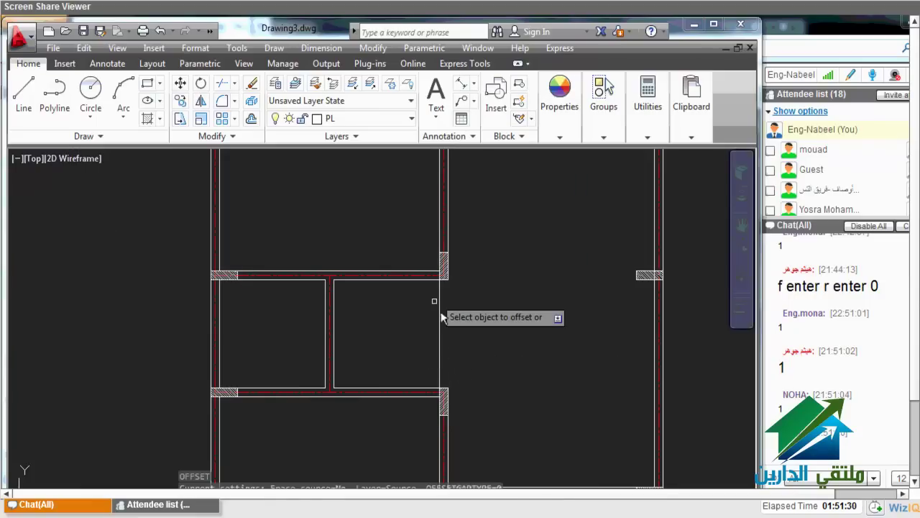
click(438, 304)
click(453, 325)
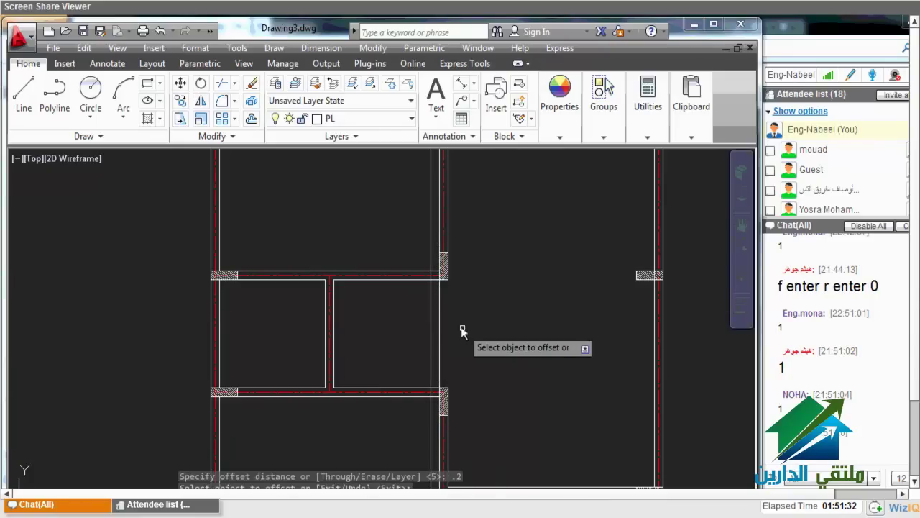
click(449, 331)
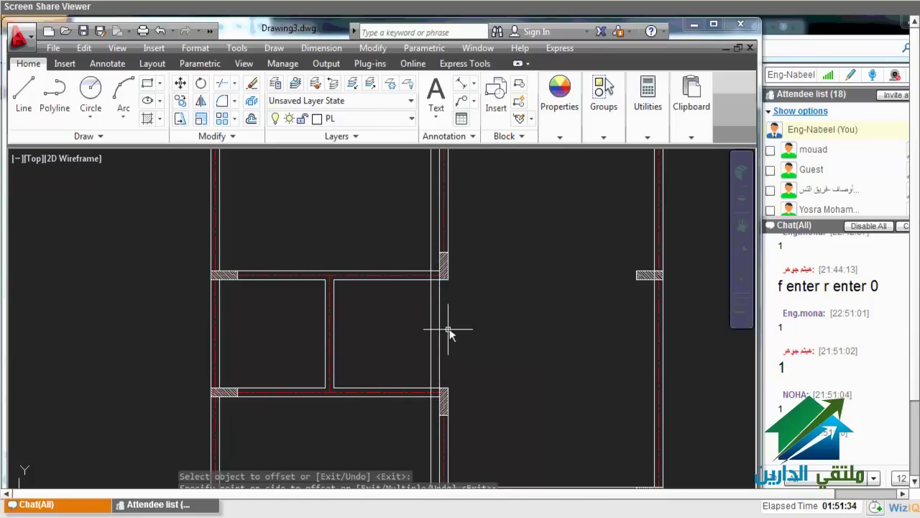
Erase the original vertical guide line
key(Escape)
click(441, 328)
text(e)
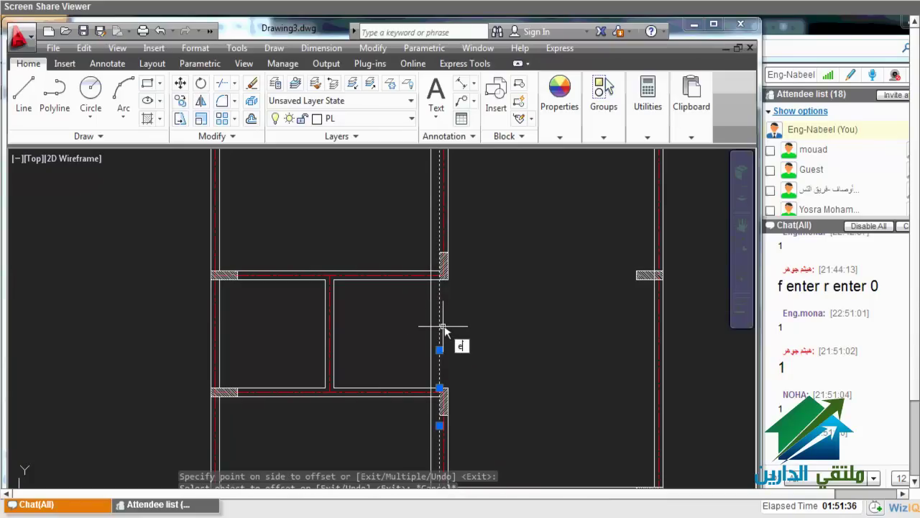
key(Return)
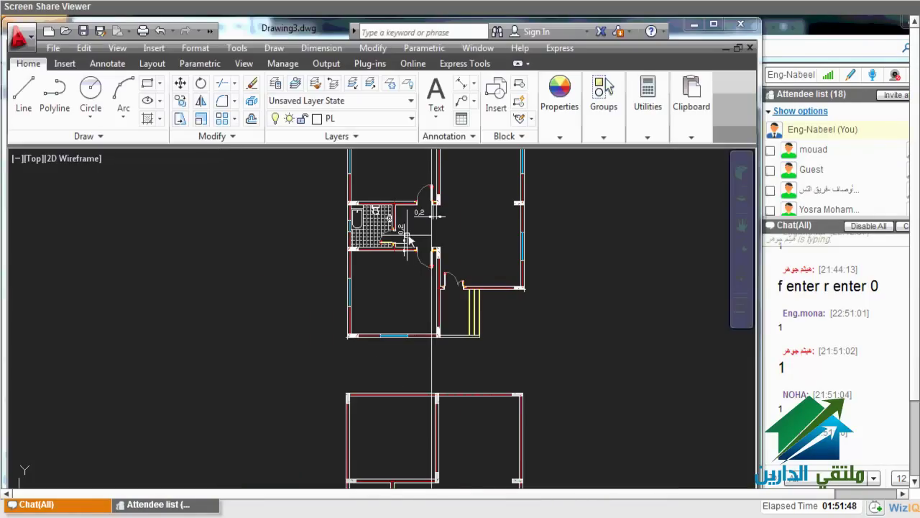
Dimension the bathroom door opening between its wall corners as 1,01
scroll(406, 238, up, 4)
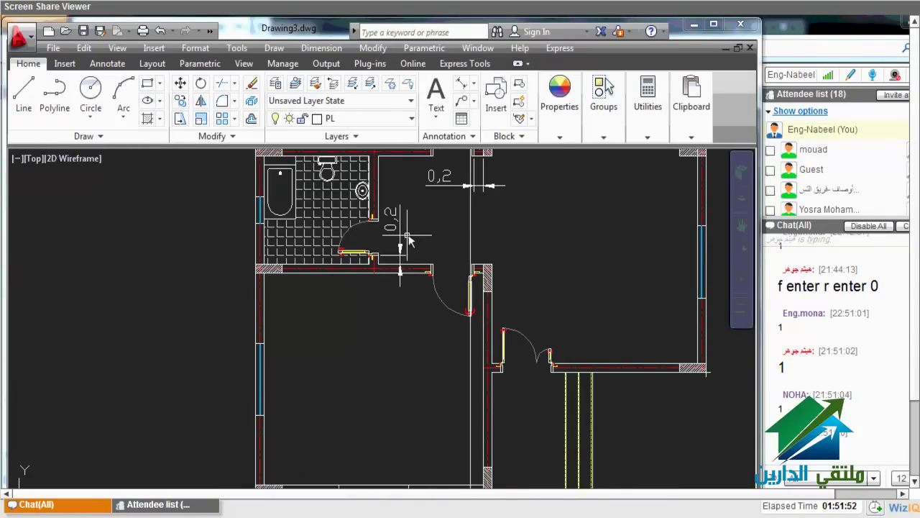
scroll(403, 245, up, 3)
scroll(381, 255, down, 3)
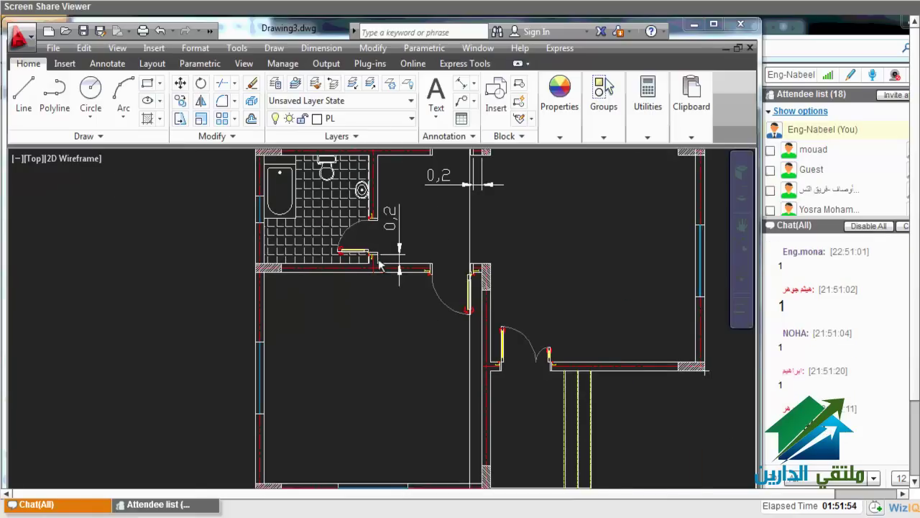
scroll(384, 259, up, 2)
scroll(383, 258, up, 4)
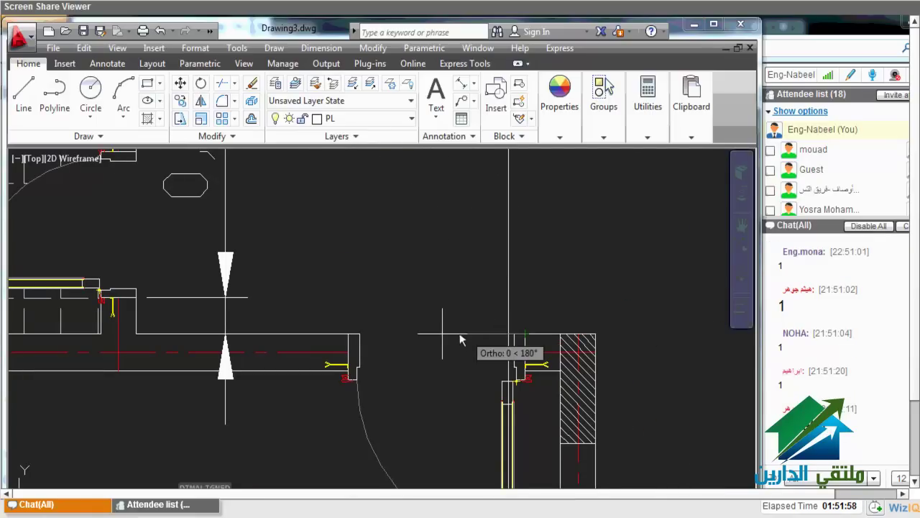
click(348, 334)
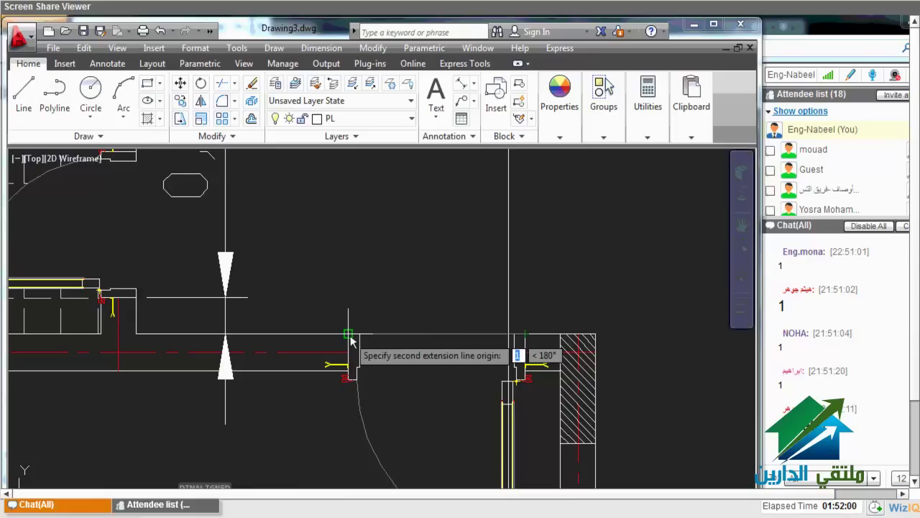
click(525, 333)
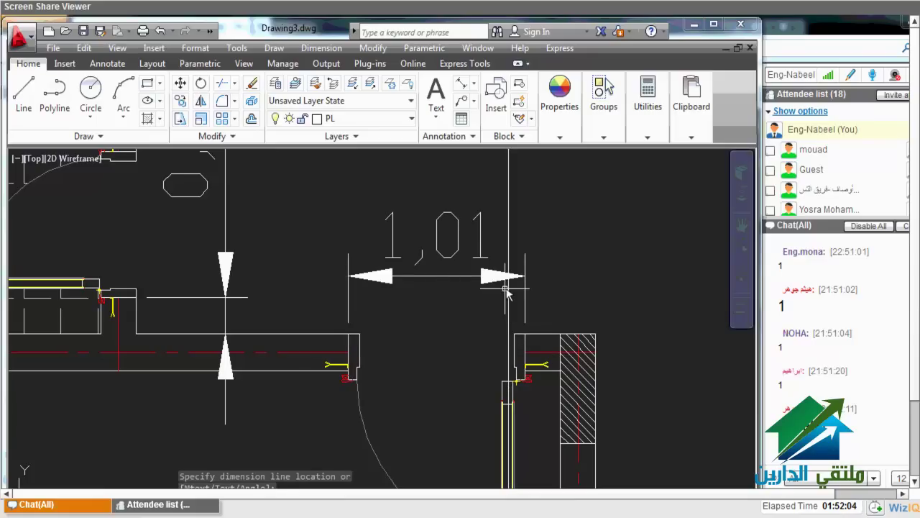
Begin a vertical dimension beside the doorway, then cancel it
scroll(507, 290, down, 5)
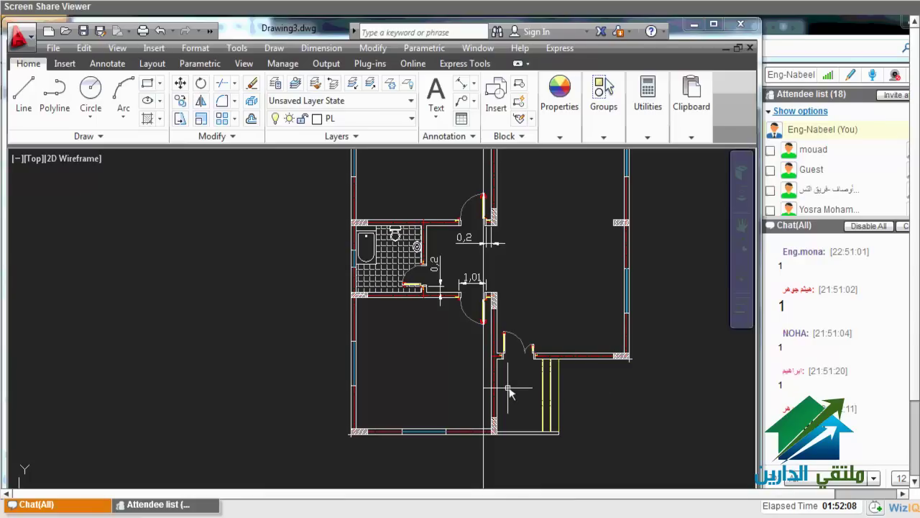
scroll(509, 390, down, 2)
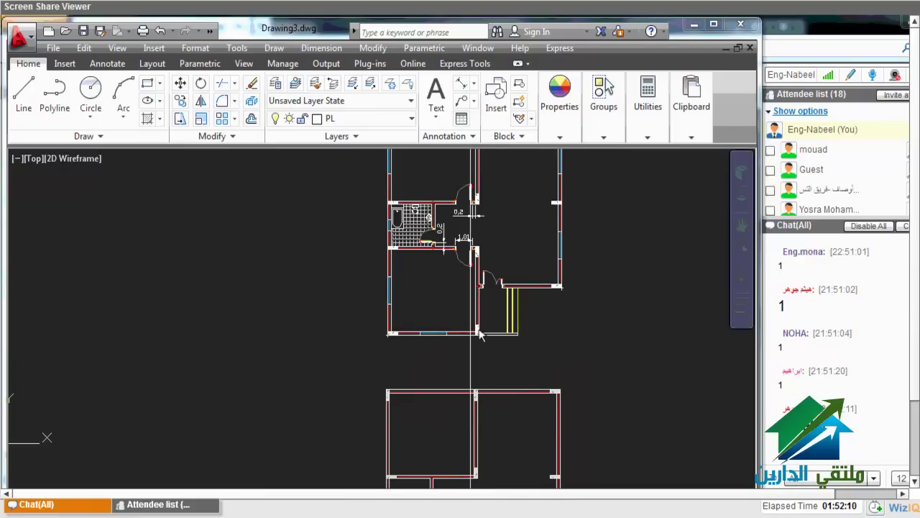
scroll(486, 345, up, 4)
scroll(449, 358, up, 4)
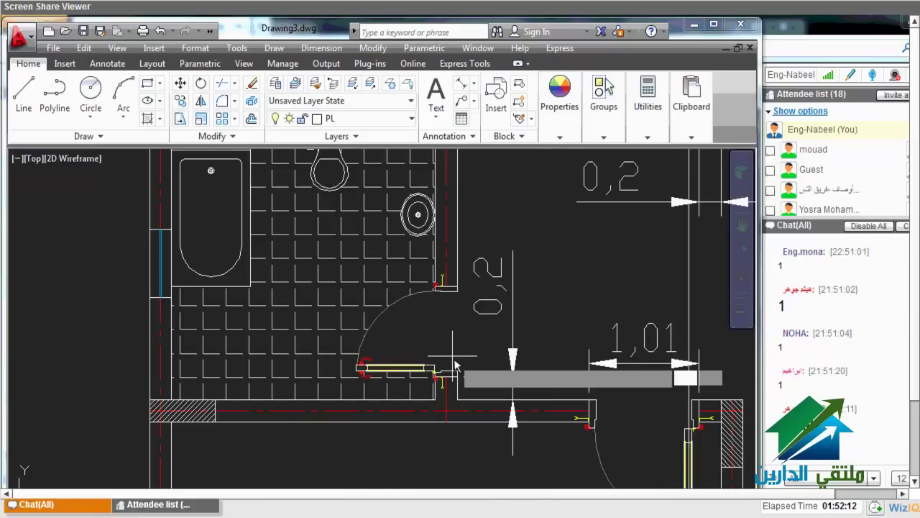
scroll(455, 365, up, 4)
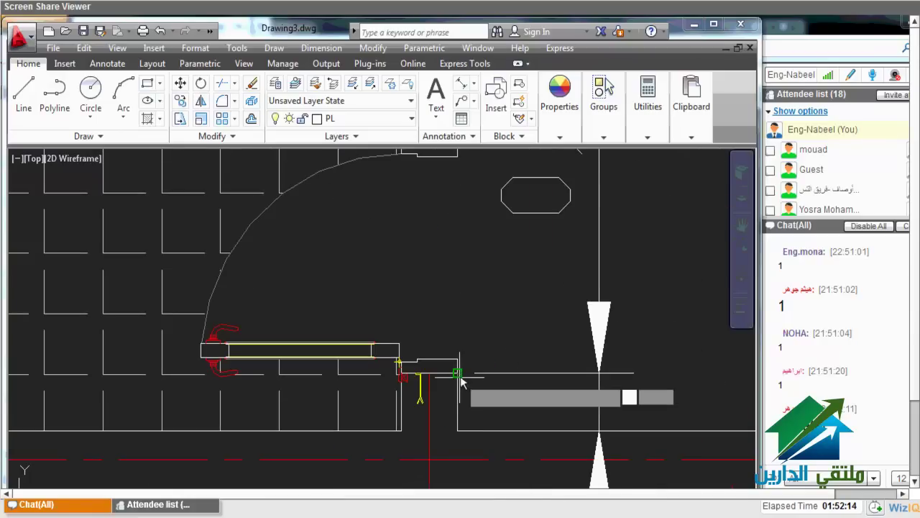
click(461, 383)
scroll(462, 383, down, 2)
click(436, 222)
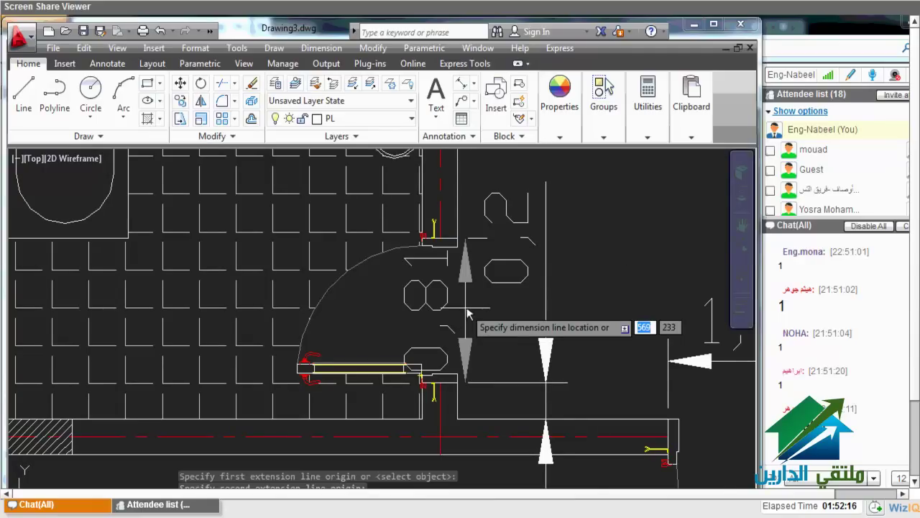
scroll(584, 302, down, 2)
key(Escape)
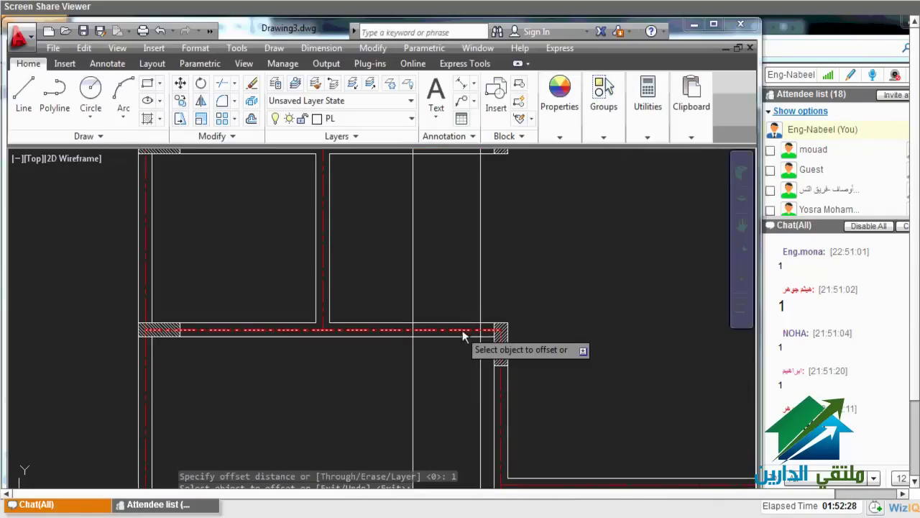
Run TRIM with the surrounding wall lines chosen as cutting edges
text(r)
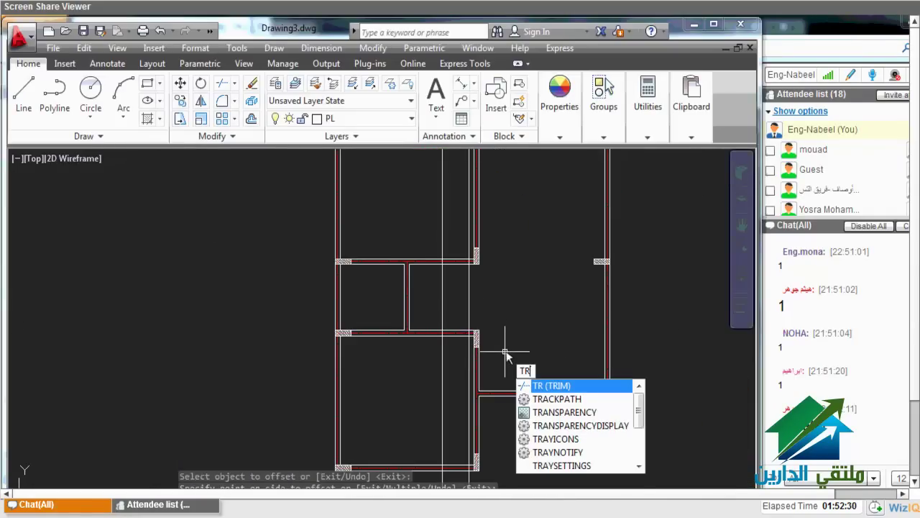
key(Return)
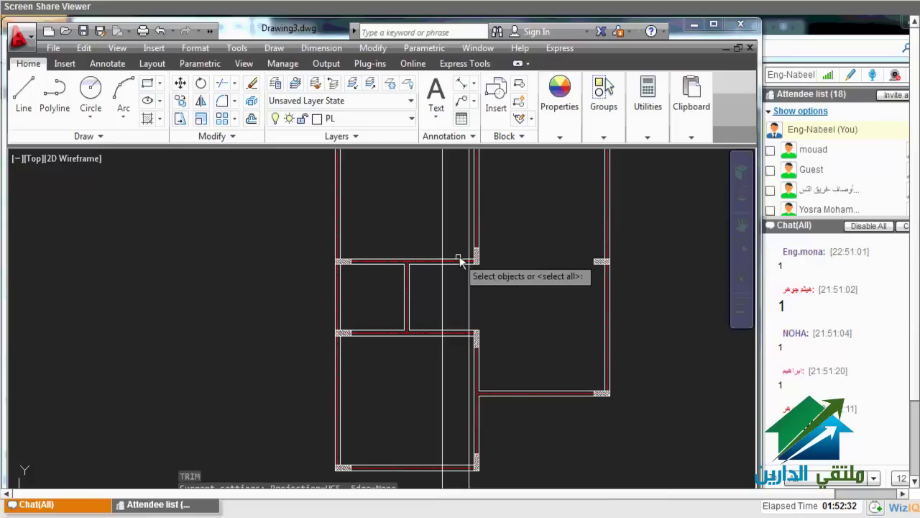
click(460, 261)
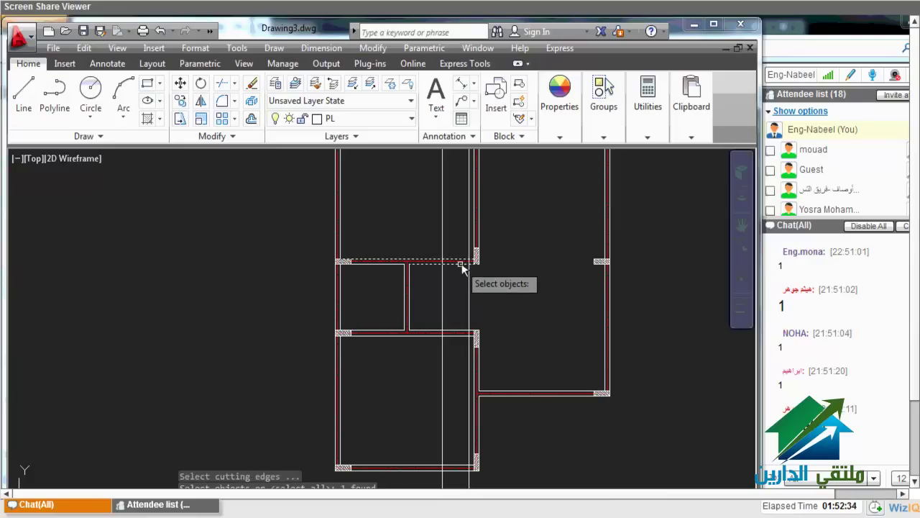
click(462, 333)
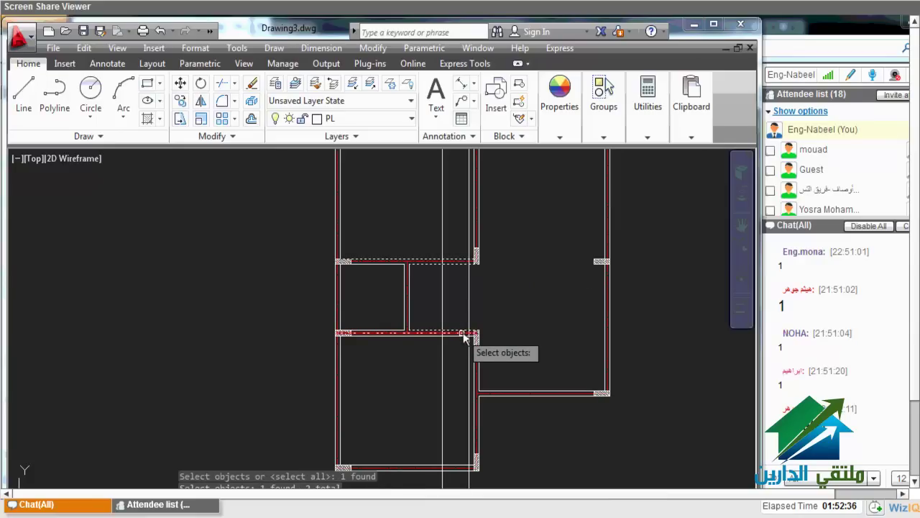
click(475, 310)
click(478, 316)
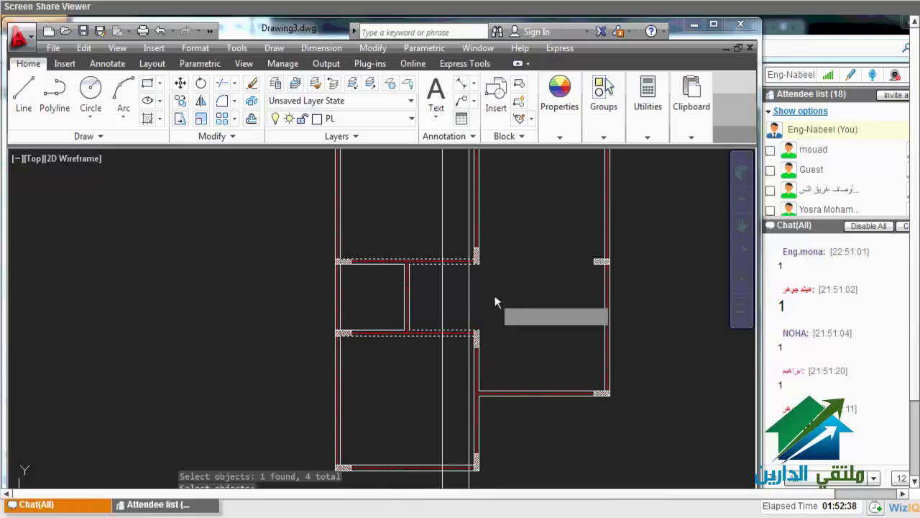
click(495, 302)
click(429, 285)
key(Return)
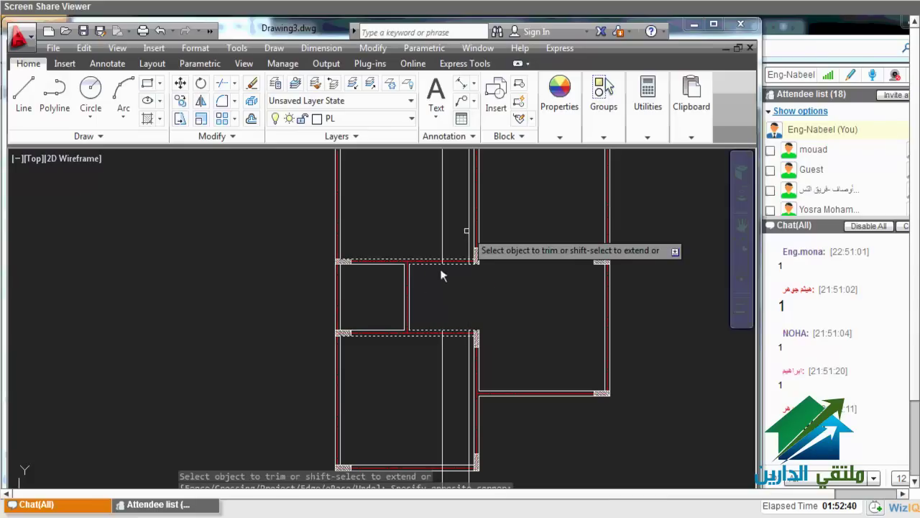
Trim the guide-line ends above and below the wall, leaving short jamb segments
click(466, 231)
click(447, 239)
click(471, 415)
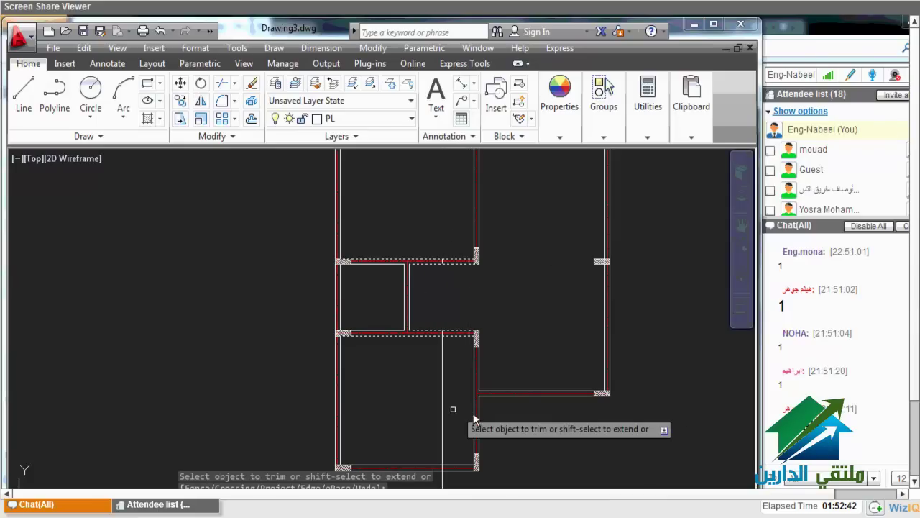
click(443, 408)
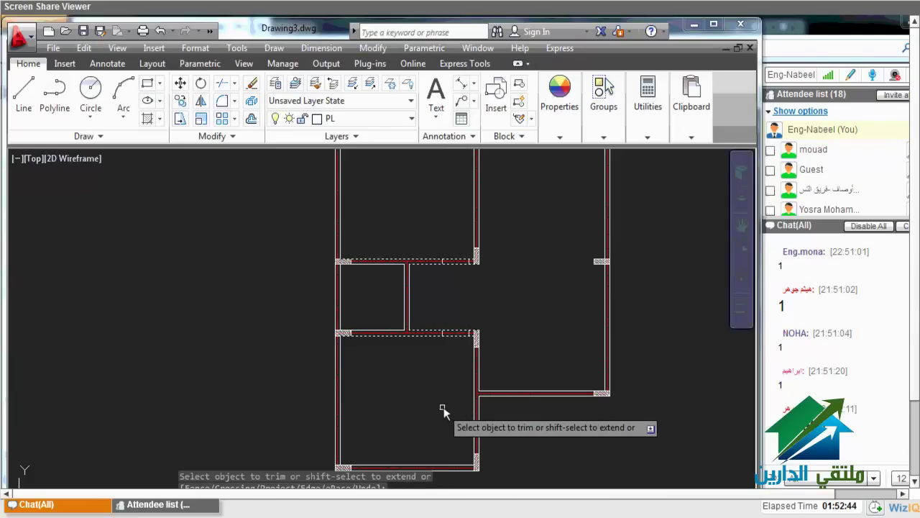
scroll(444, 407, down, 5)
scroll(483, 344, up, 8)
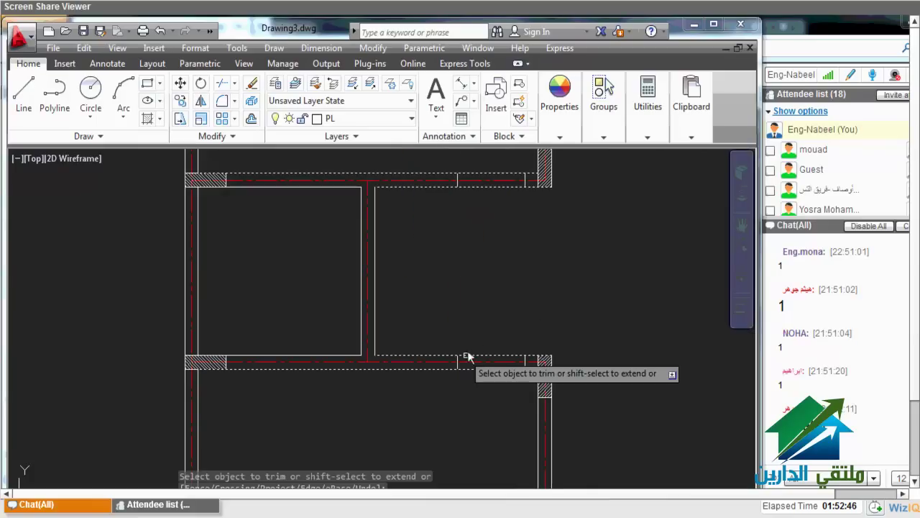
click(466, 355)
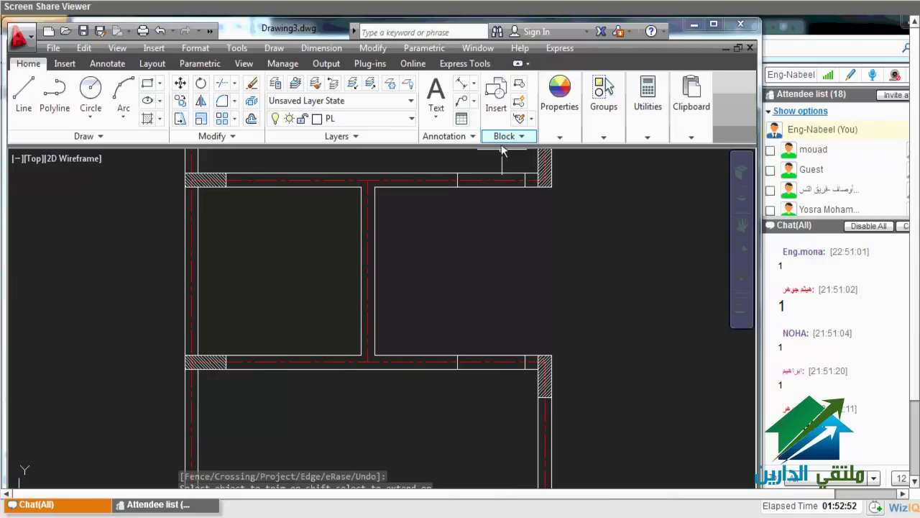
Trim away the wall piece between the columns and the leftover wall stubs
scroll(483, 410, down, 3)
key(Return)
key(Return)
click(481, 442)
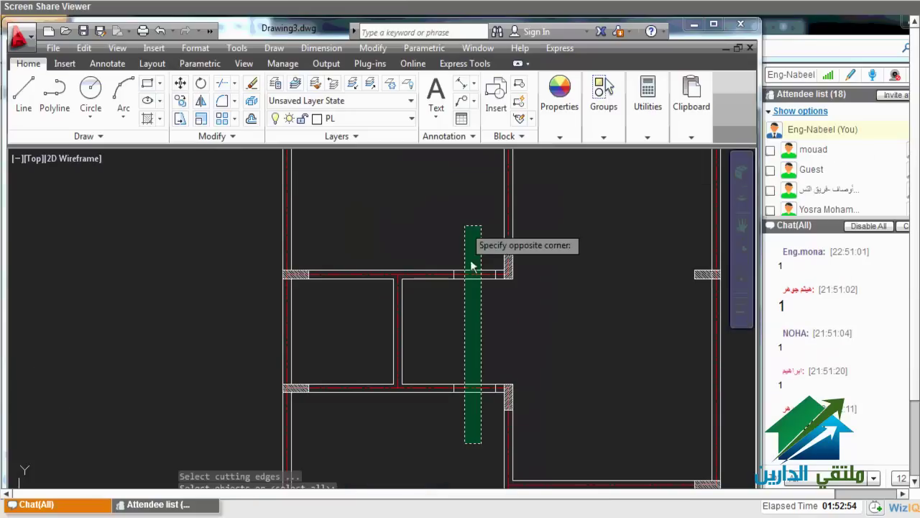
click(466, 227)
key(Return)
click(565, 410)
click(485, 277)
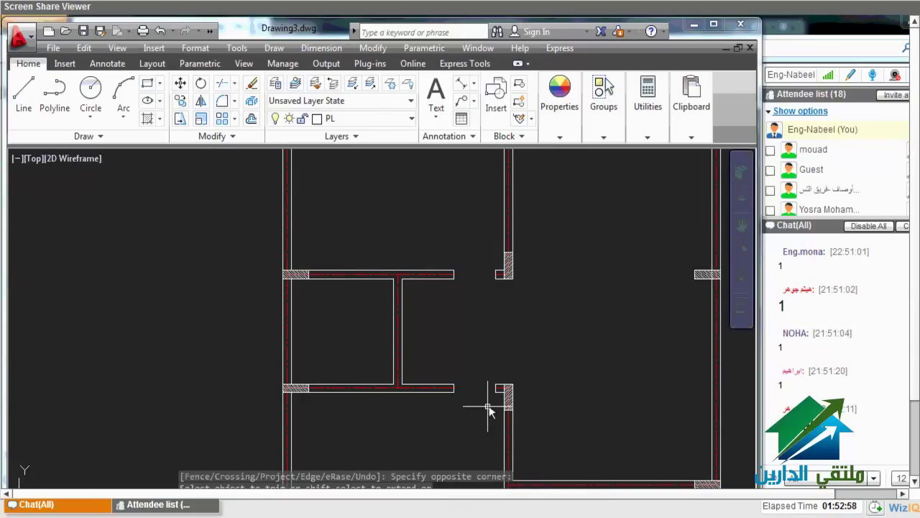
Offset the bottom wall line 0.2 twice to form the new wall ends
scroll(488, 408, up, 1)
scroll(477, 386, up, 1)
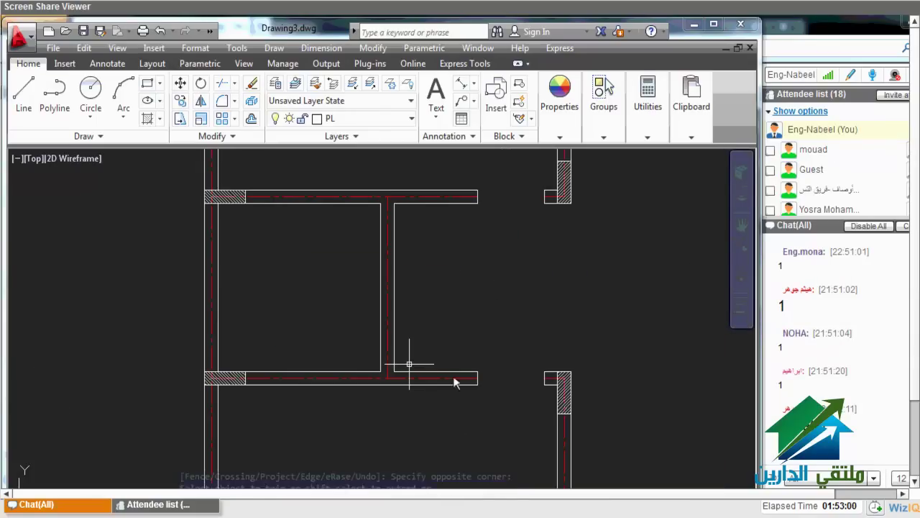
text(o)
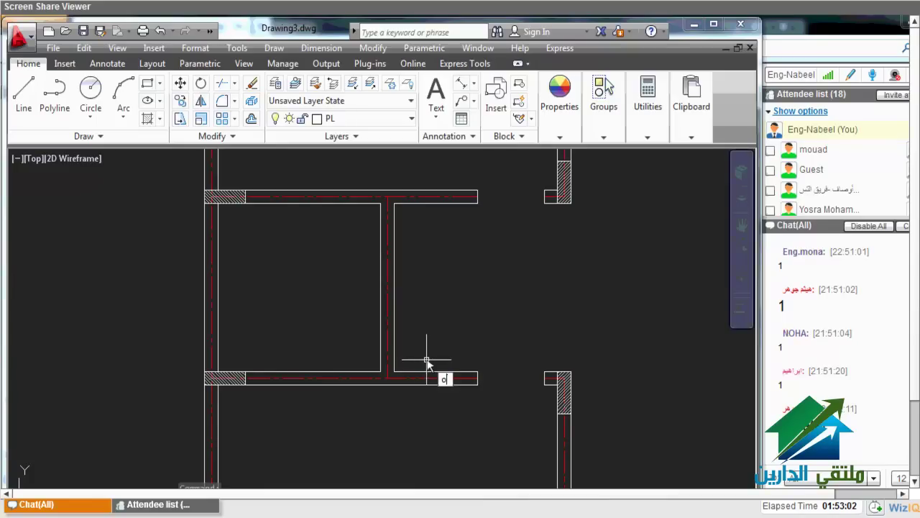
key(Return)
text(.2)
key(Return)
click(431, 371)
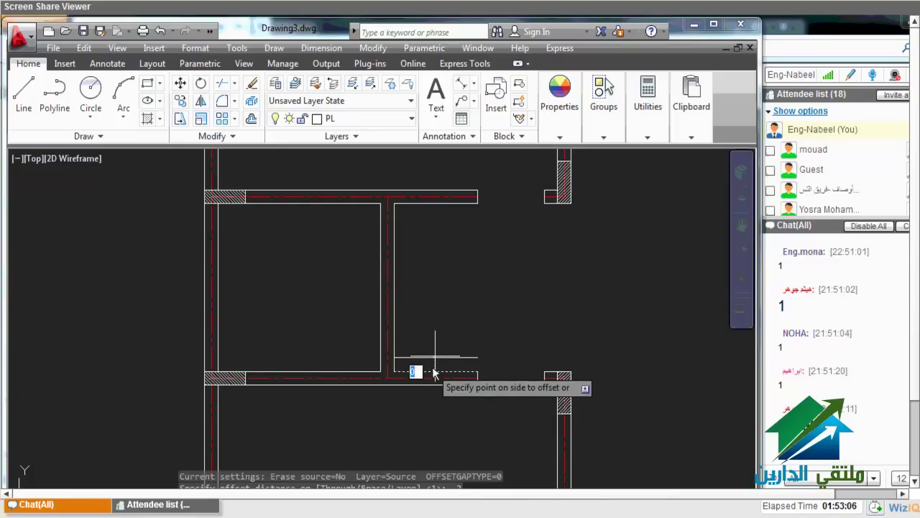
click(435, 367)
key(Return)
key(Return)
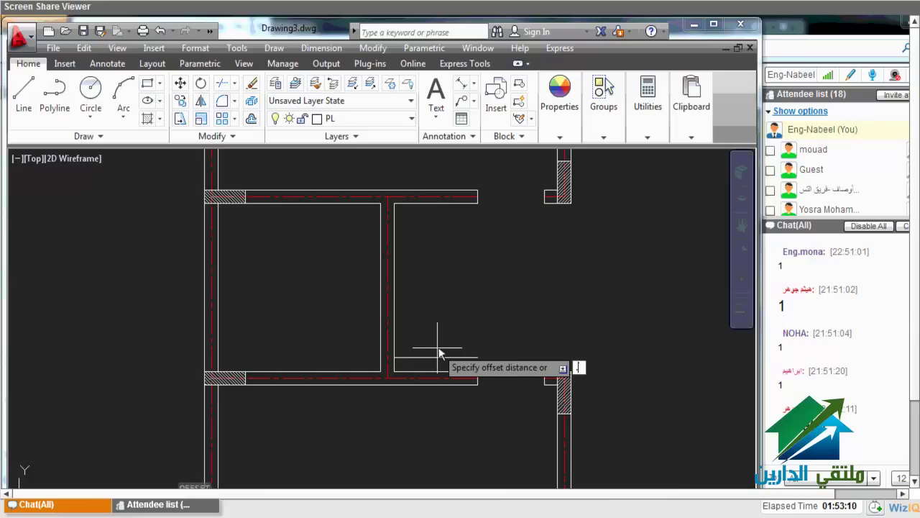
key(Return)
click(410, 357)
click(437, 330)
key(Return)
Extend both new offset lines up to the wall
text(ex)
key(Return)
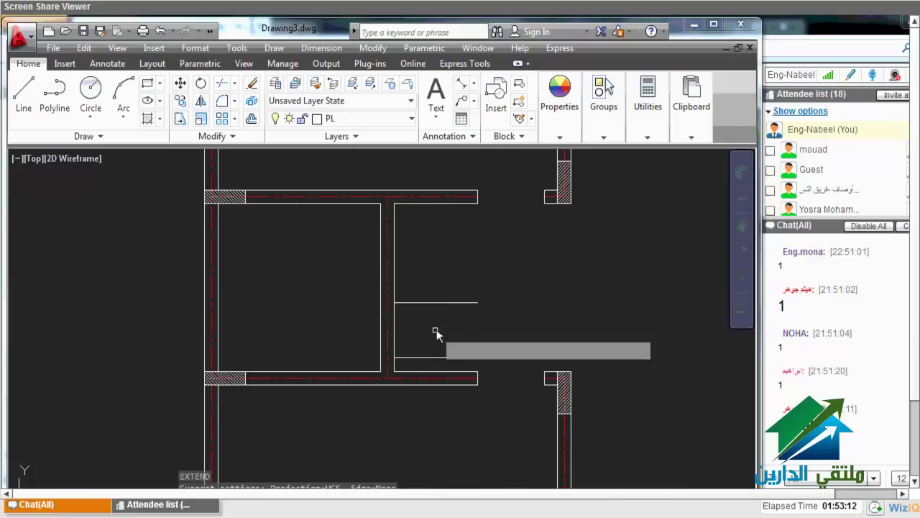
key(Return)
click(417, 302)
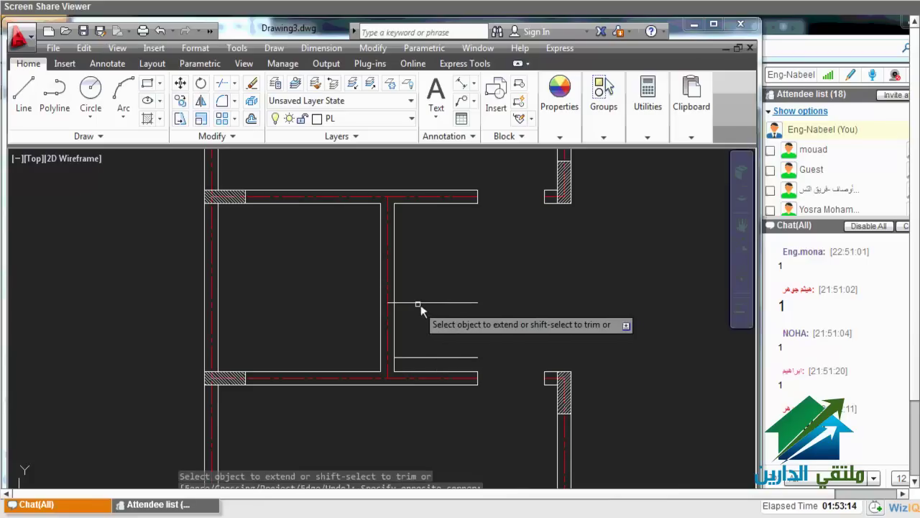
click(419, 304)
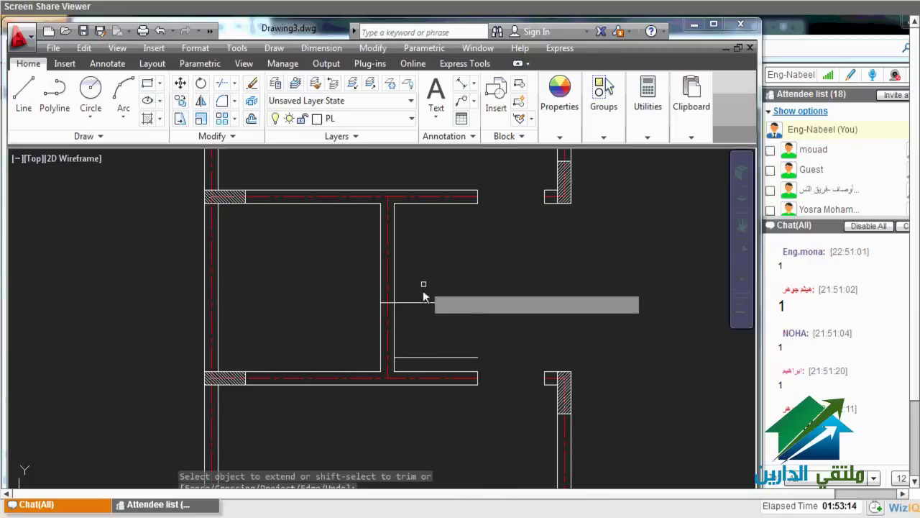
click(420, 361)
click(431, 354)
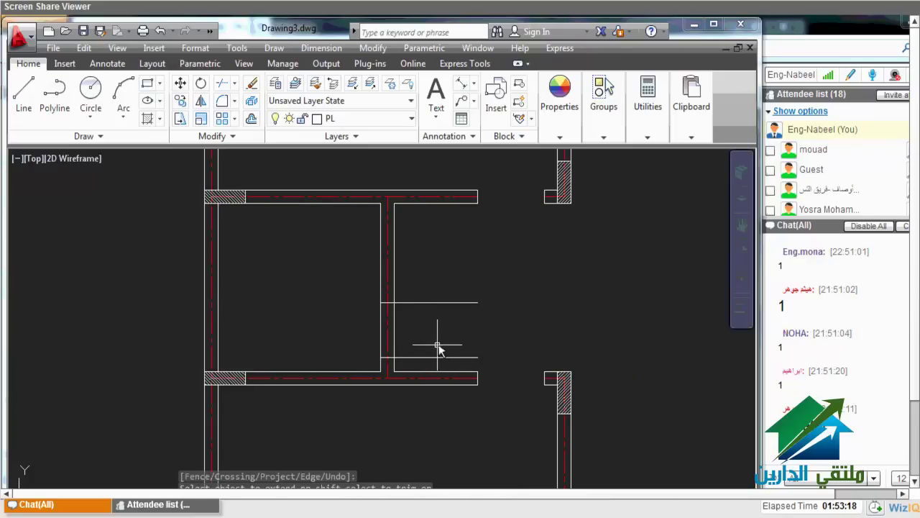
key(Escape)
Trim the wall between the new lines to open the doorway
text(tr)
key(Return)
key(Return)
click(447, 359)
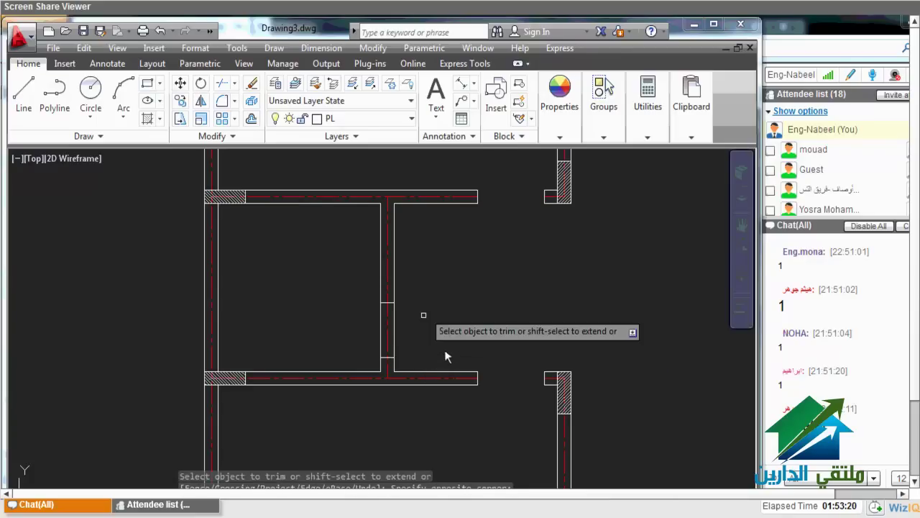
click(427, 313)
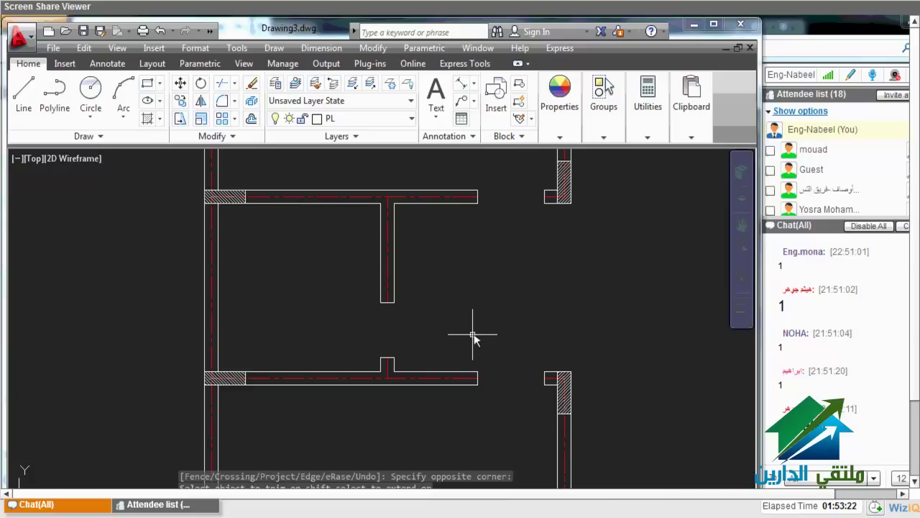
scroll(474, 335, down, 4)
mouse_move(479, 353)
middle_down()
mouse_move(436, 335)
mouse_move(413, 304)
middle_up()
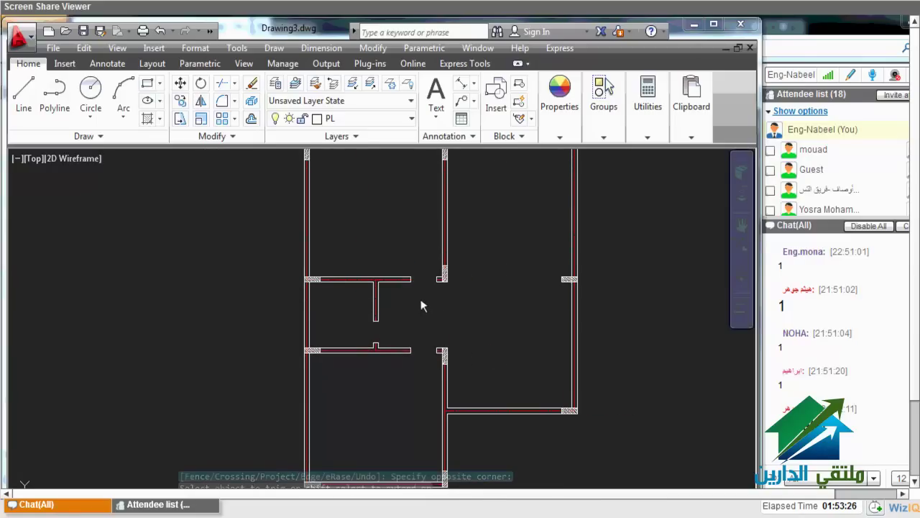
Trim the stray line out of the upper door opening
scroll(422, 306, down, 3)
scroll(366, 228, up, 4)
scroll(352, 222, up, 3)
click(351, 217)
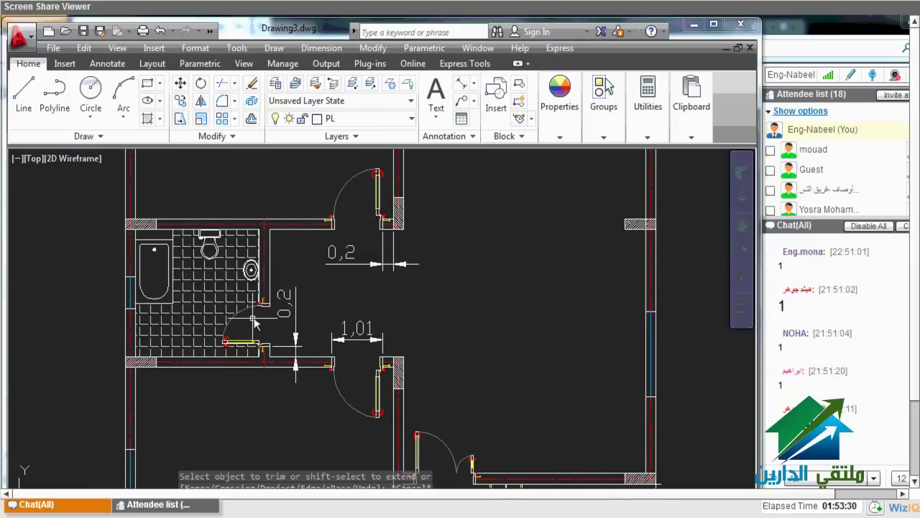
scroll(380, 372, down, 2)
scroll(380, 321, up, 2)
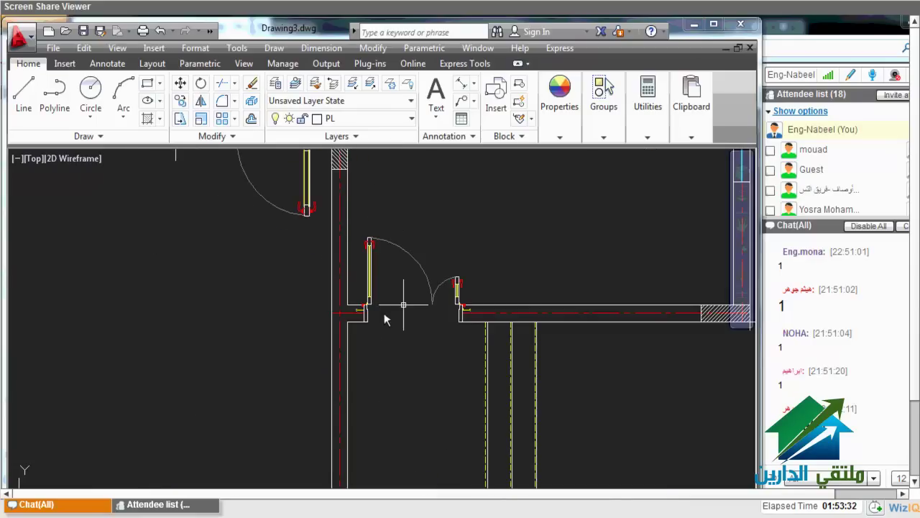
scroll(410, 312, up, 2)
Add a 0,2 aligned dimension across the door jamb corners
text(dal)
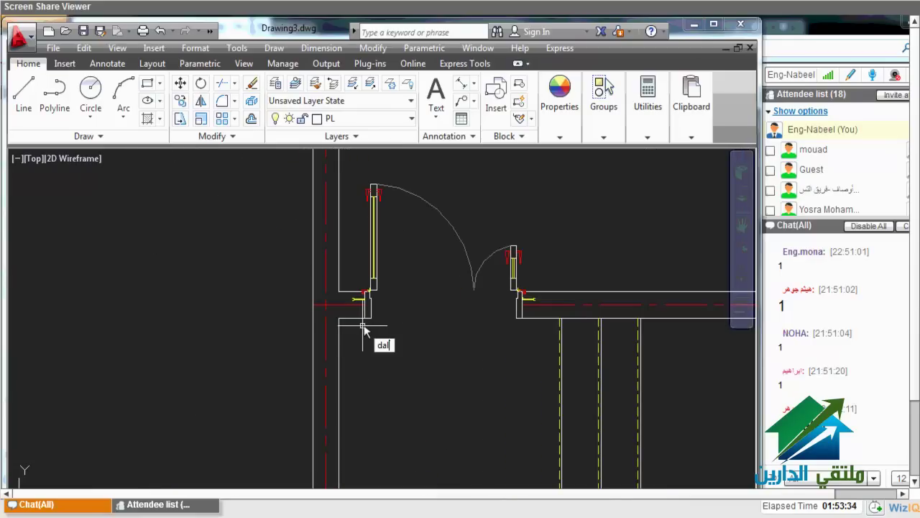
key(Return)
click(340, 319)
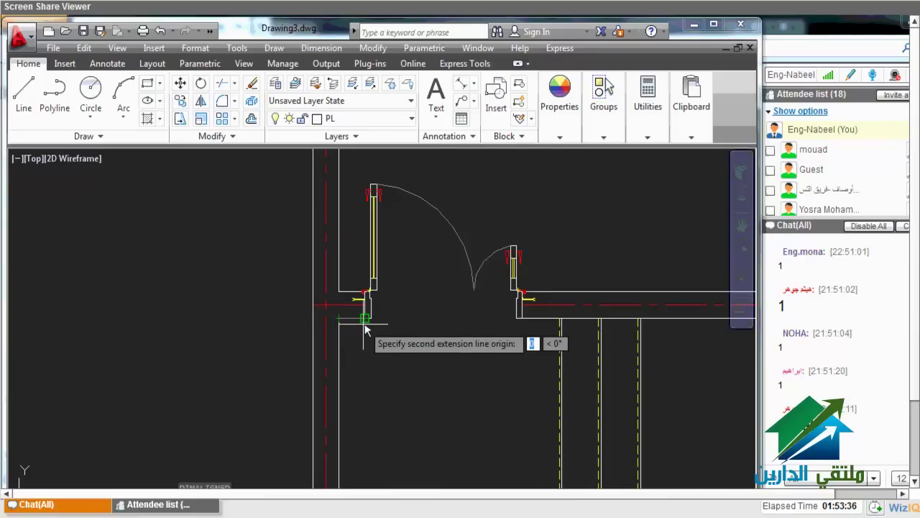
click(365, 325)
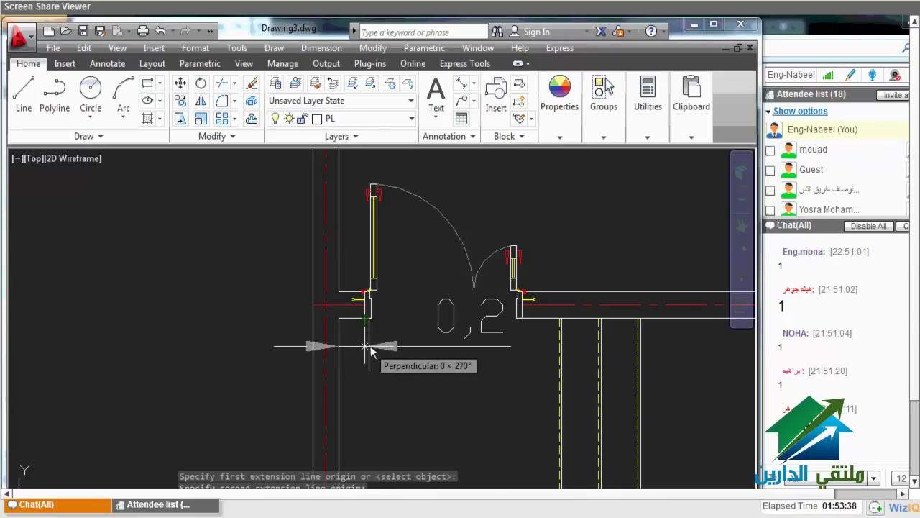
click(367, 347)
scroll(384, 325, down, 2)
scroll(383, 325, down, 3)
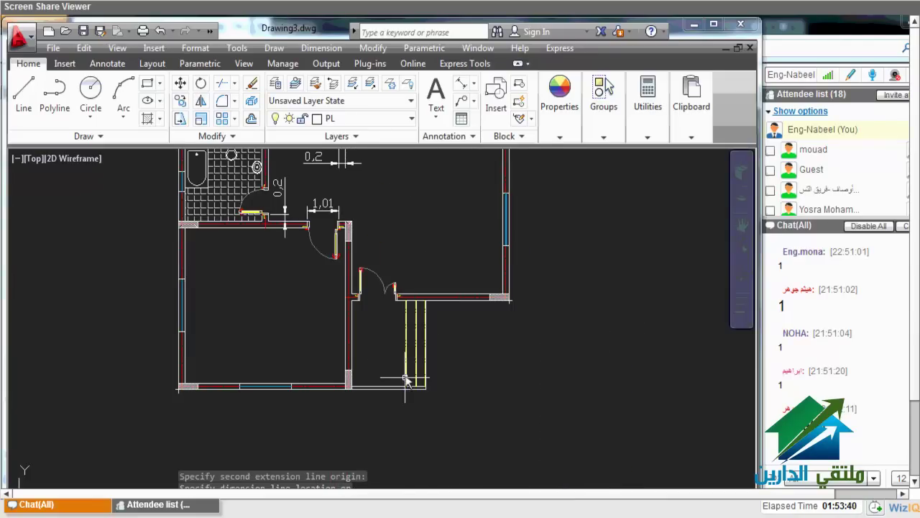
scroll(423, 389, up, 5)
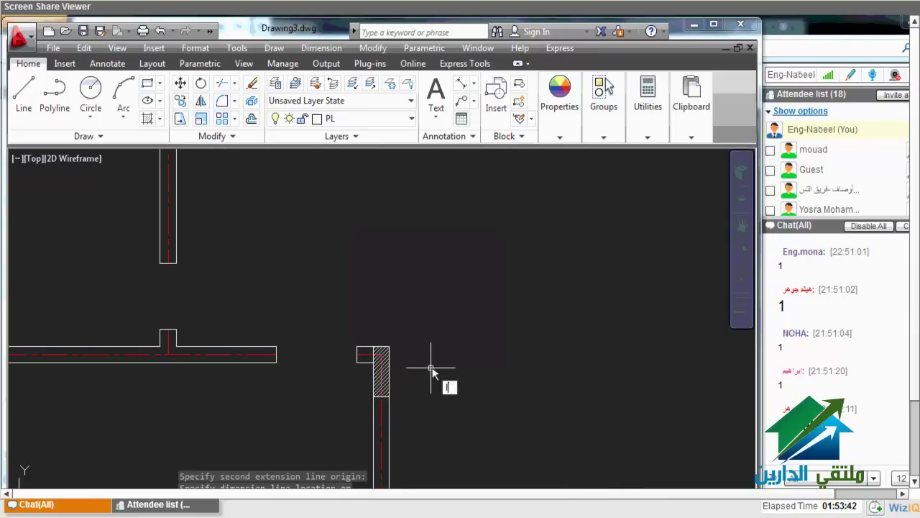
scroll(424, 356, down, 2)
Start a line, then a 0.2 offset, and cancel without changing anything
text(l)
key(Return)
scroll(427, 379, up, 2)
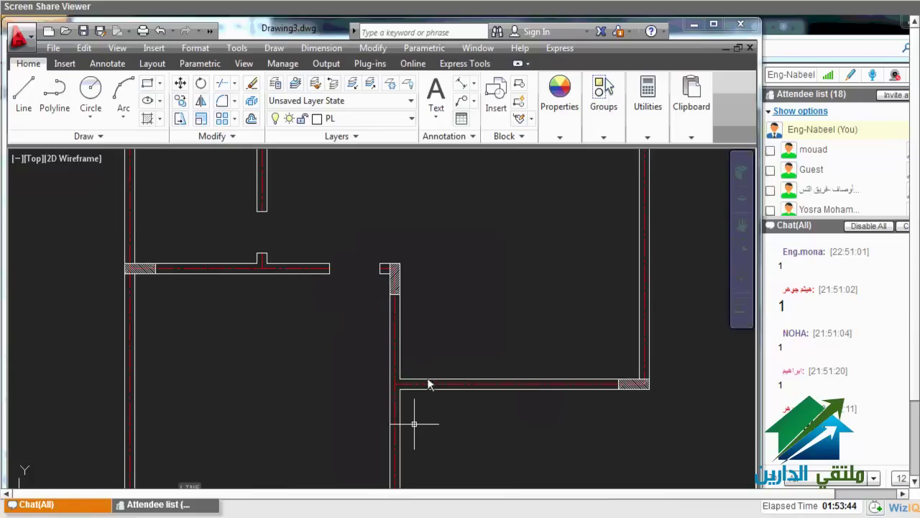
text(o)
key(Return)
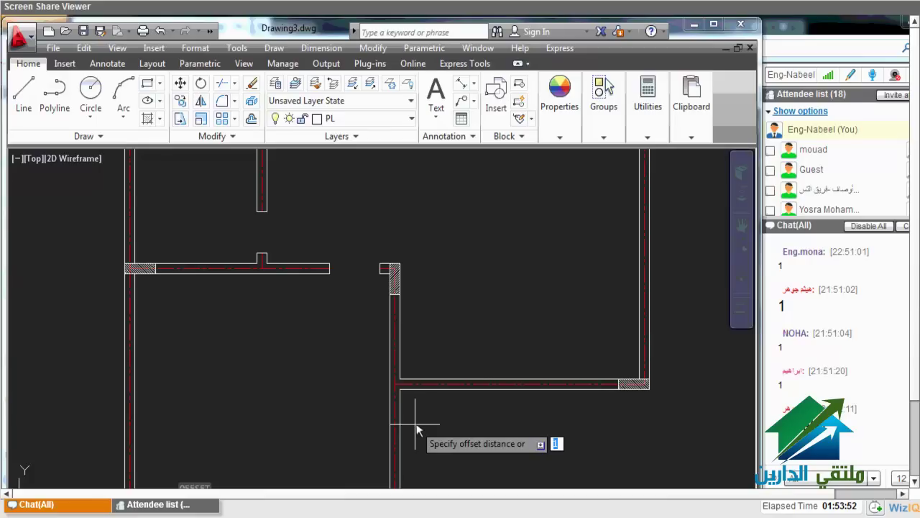
scroll(417, 429, up, 5)
text(.2)
key(Return)
scroll(460, 299, down, 5)
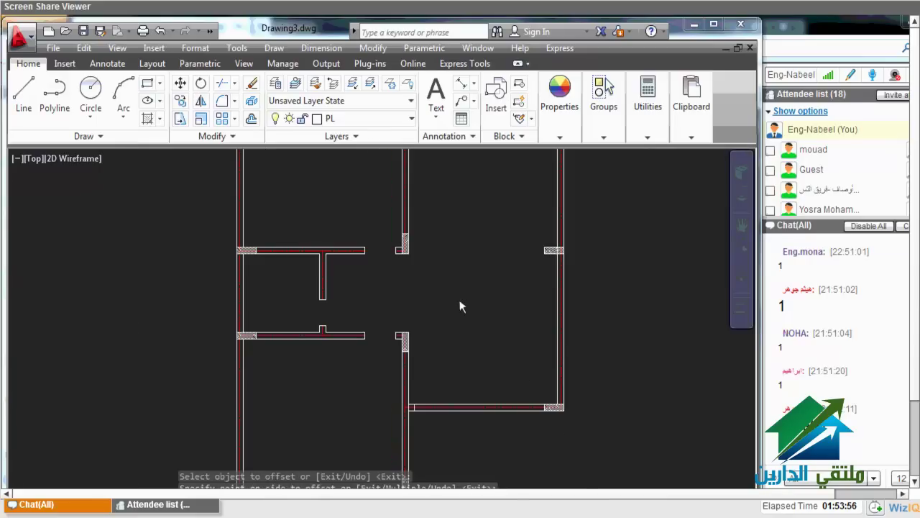
scroll(412, 332, up, 3)
key(Escape)
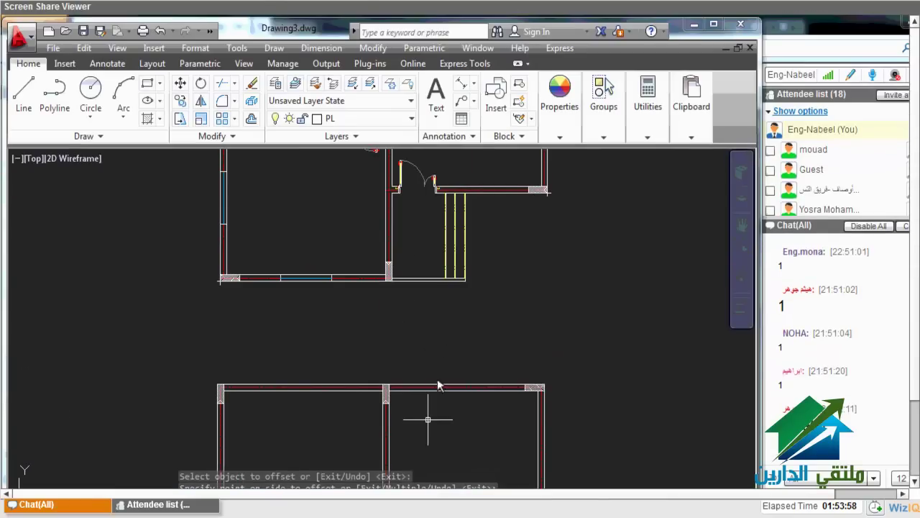
scroll(425, 277, up, 4)
Pick a linear dimension from the door to the wall corner, then cancel it
text(dli)
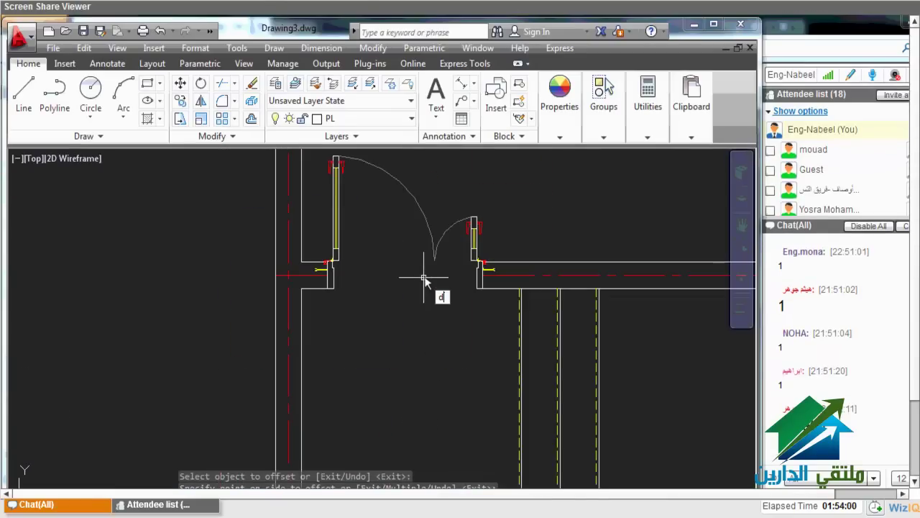
key(Return)
click(455, 292)
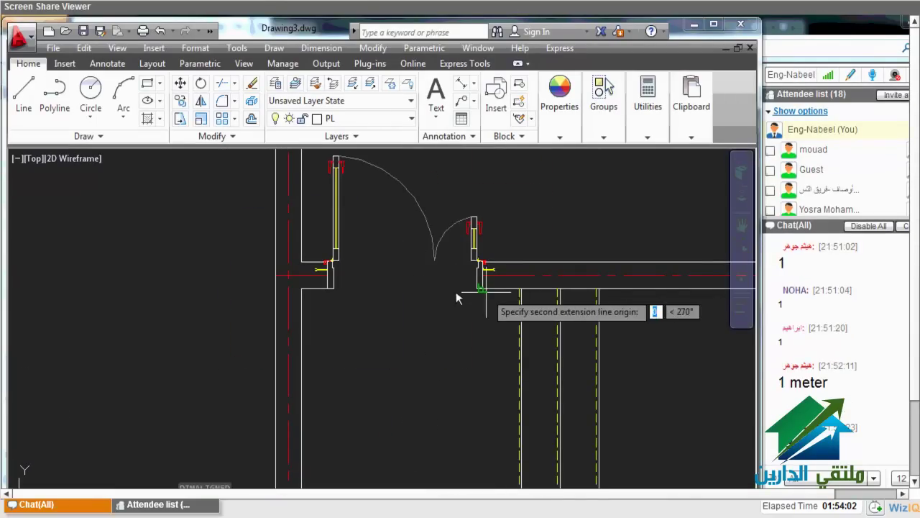
click(330, 292)
key(Escape)
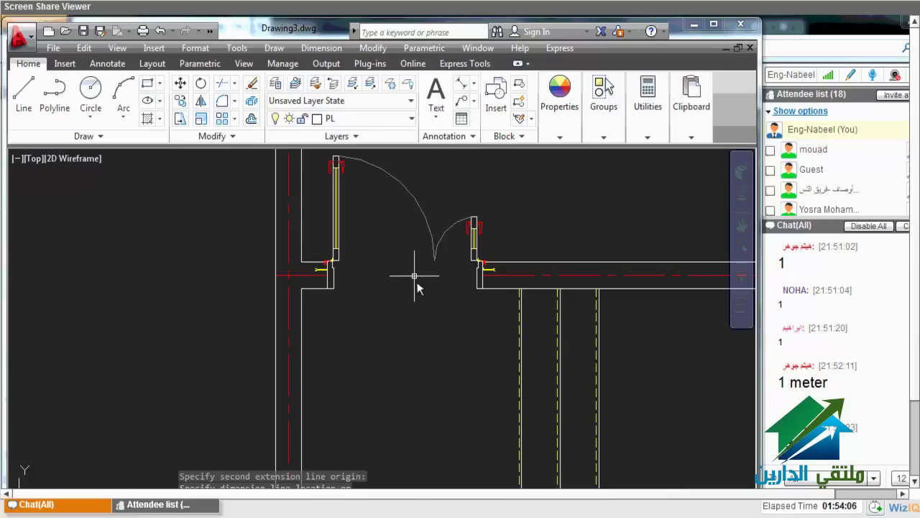
scroll(415, 286, down, 3)
Set up a 1.2 offset near the wall corner, then cancel it
middle_drag(432, 359, 432, 329)
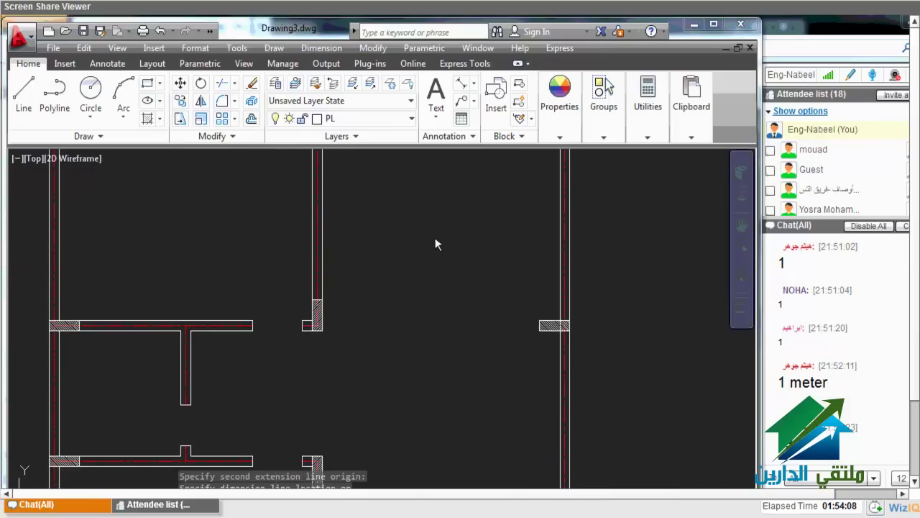
middle_drag(435, 245, 482, 318)
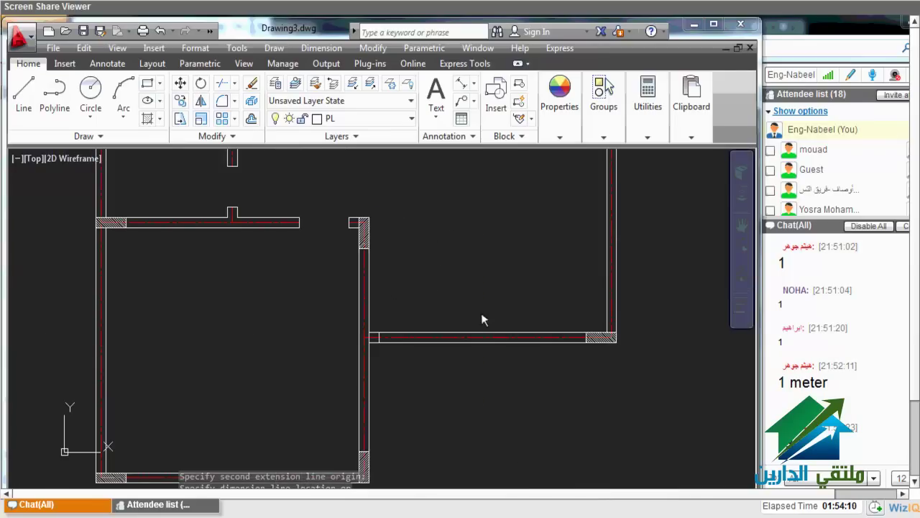
scroll(390, 414, up, 2)
text(o)
key(Return)
text(1.2)
key(Return)
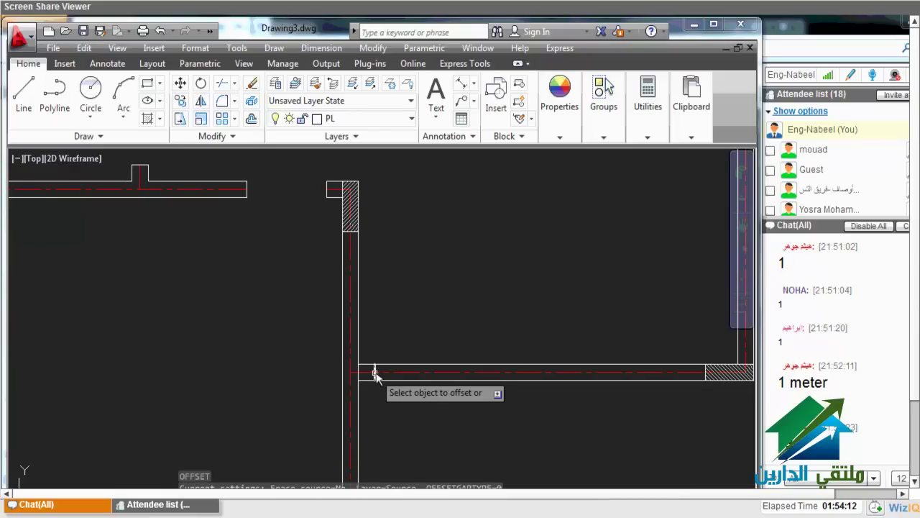
key(Escape)
Trim away the horizontal wall section beside the central vertical wall
text(tr)
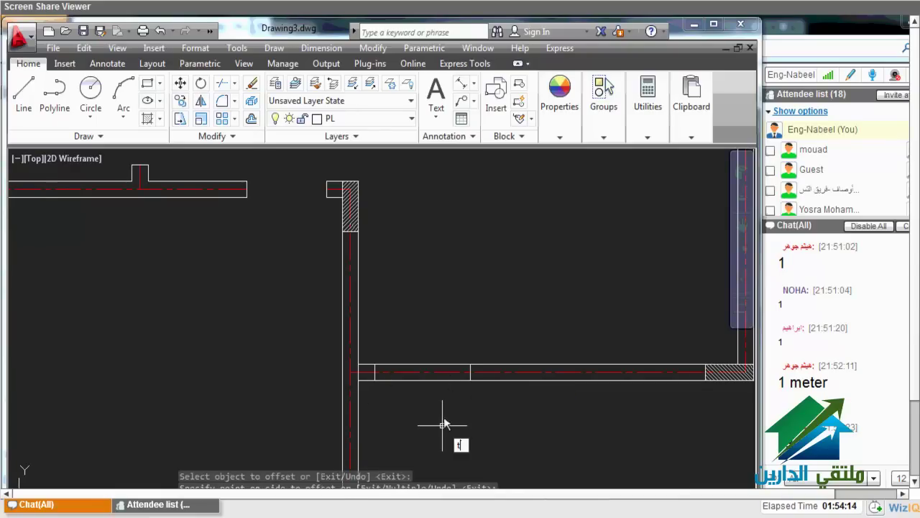
key(Return)
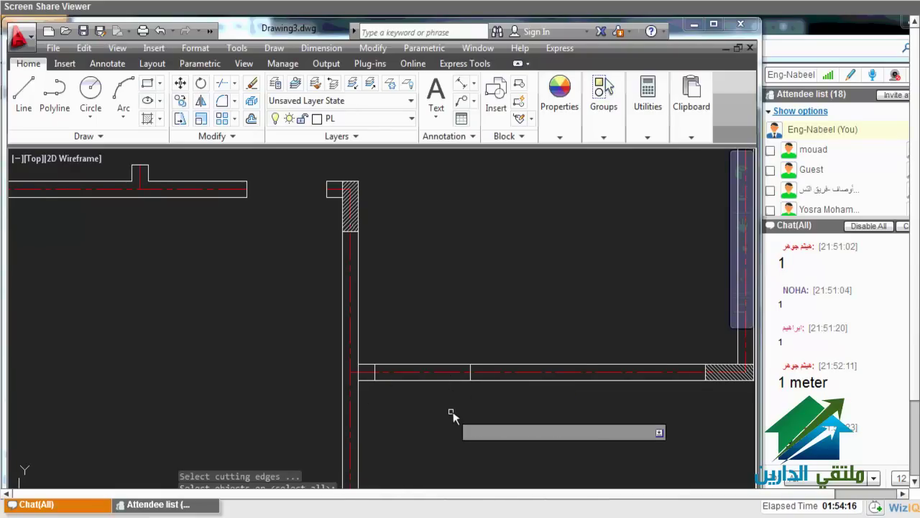
key(Return)
click(452, 415)
click(423, 320)
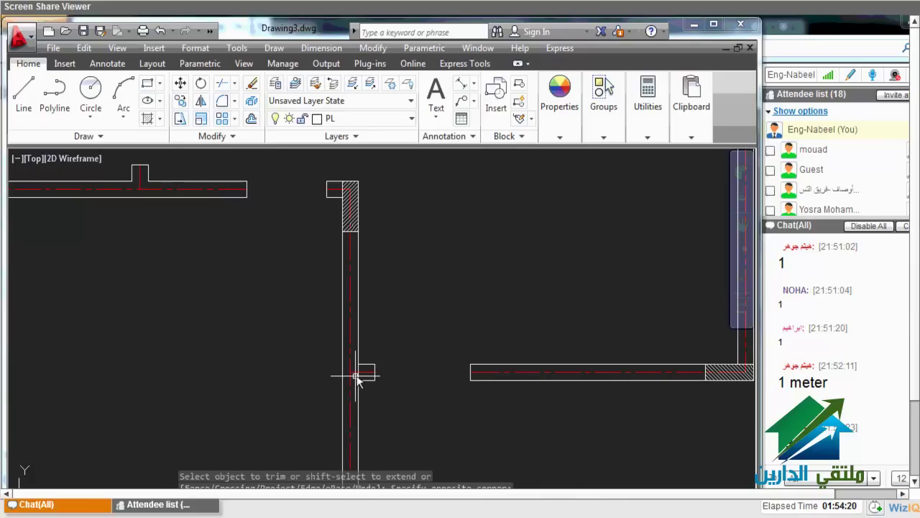
scroll(357, 376, up, 4)
key(Escape)
scroll(488, 376, down, 5)
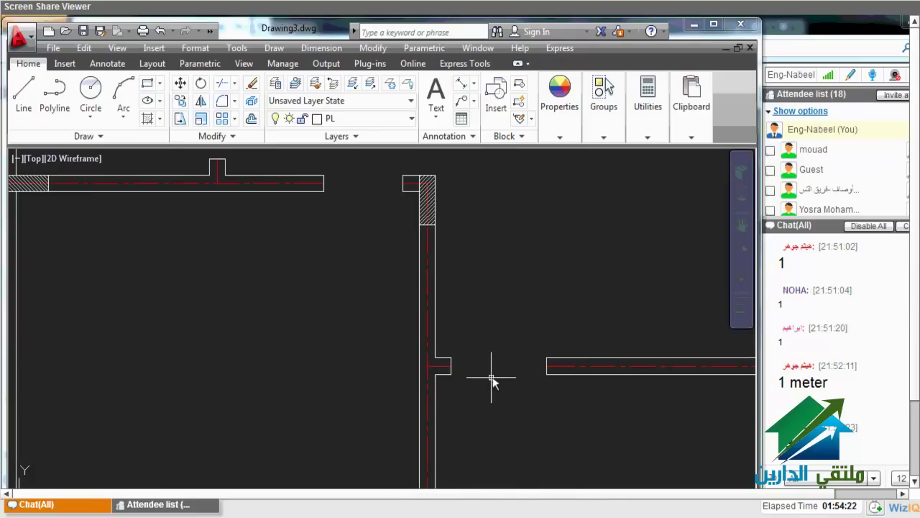
scroll(493, 381, down, 4)
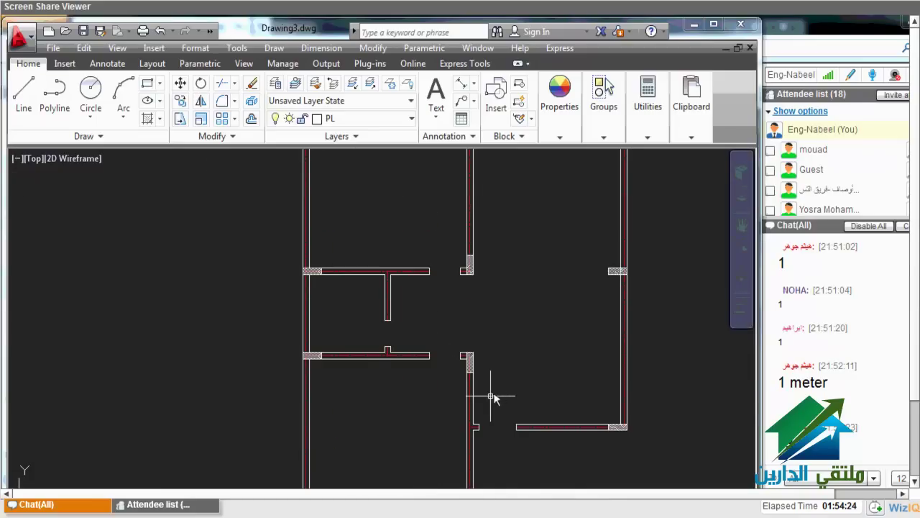
scroll(493, 394, down, 2)
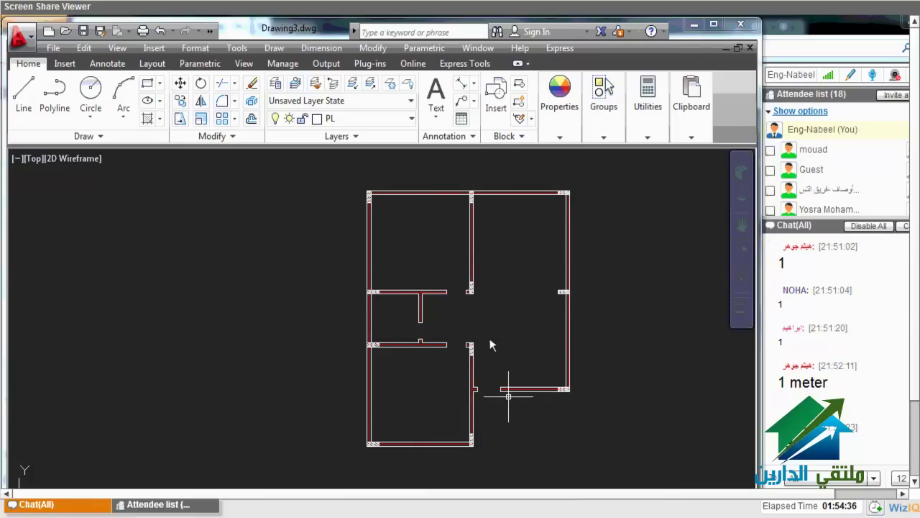
middle_drag(503, 370, 509, 385)
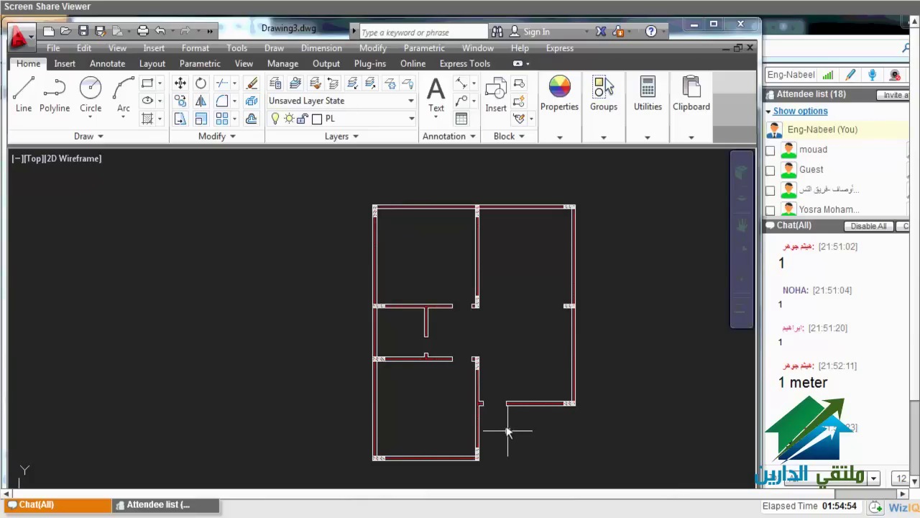
scroll(507, 431, down, 3)
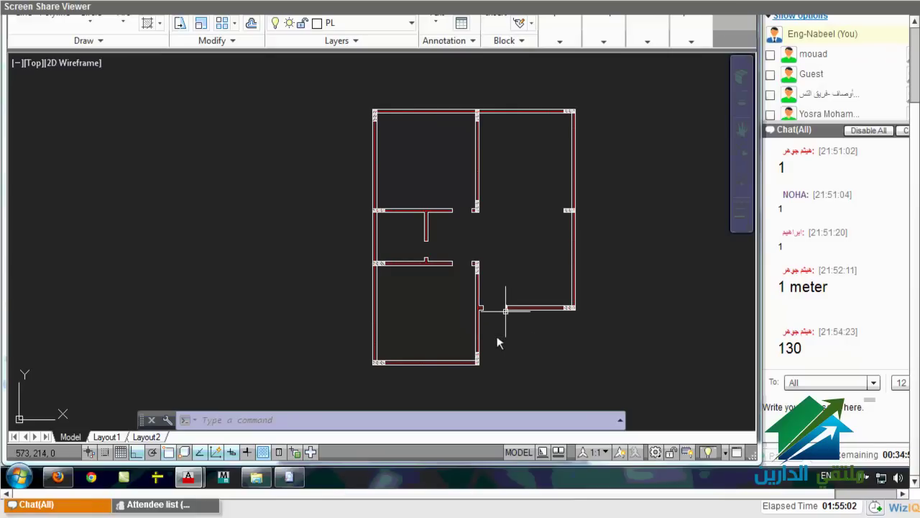
Dimension the reference stair from its end to the wall corner, reading 2,33
scroll(506, 408, down, 2)
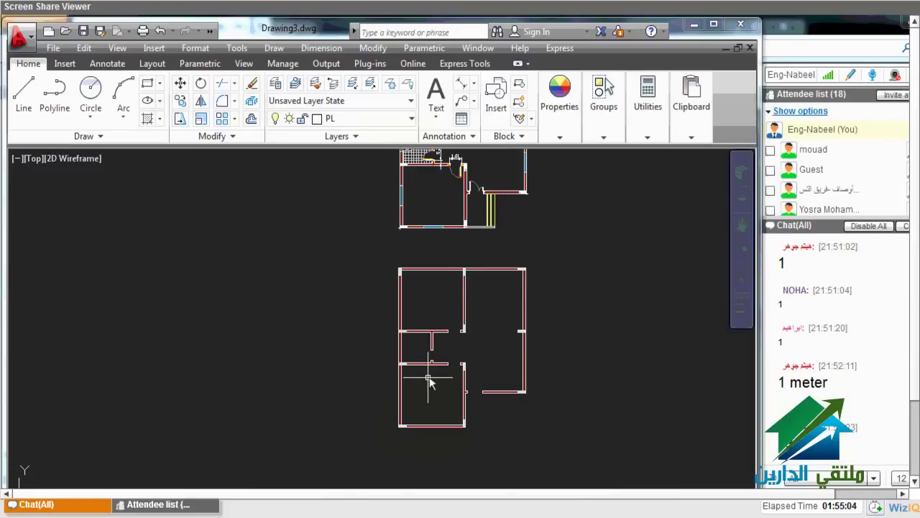
scroll(483, 348, down, 2)
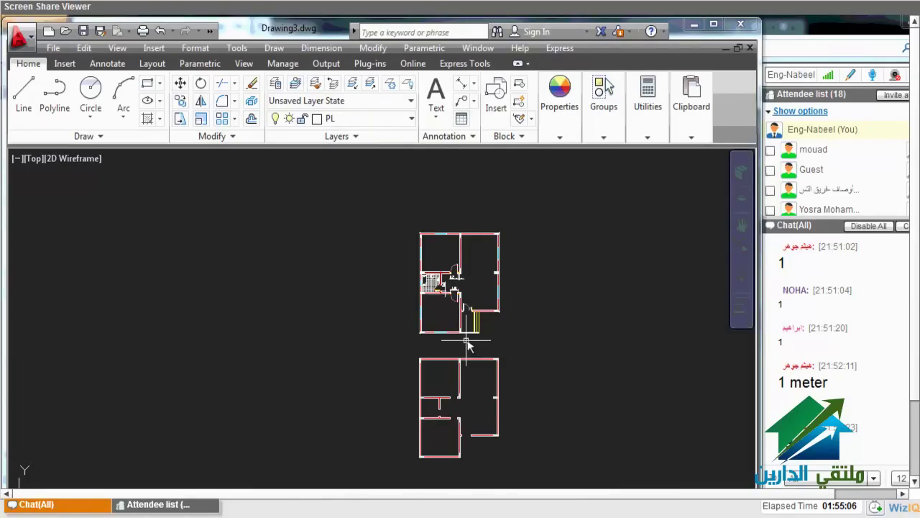
scroll(474, 281, up, 2)
scroll(474, 237, down, 1)
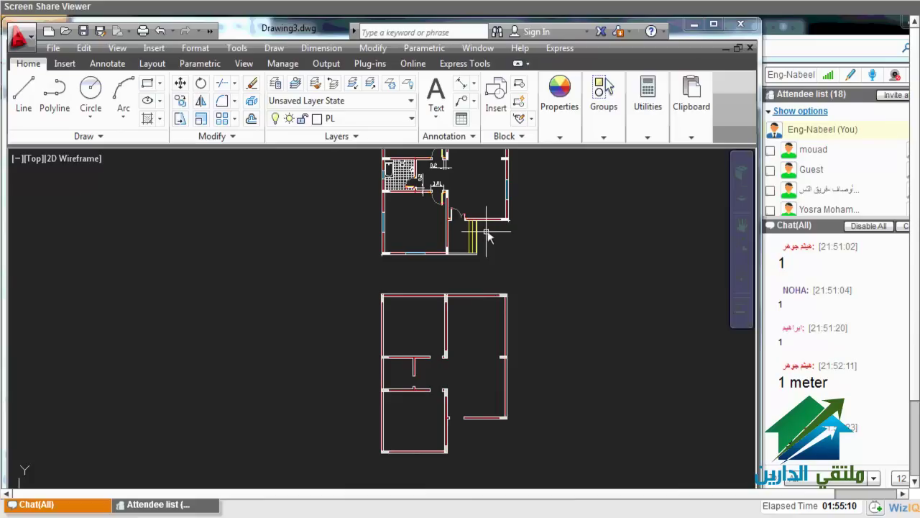
scroll(487, 232, up, 4)
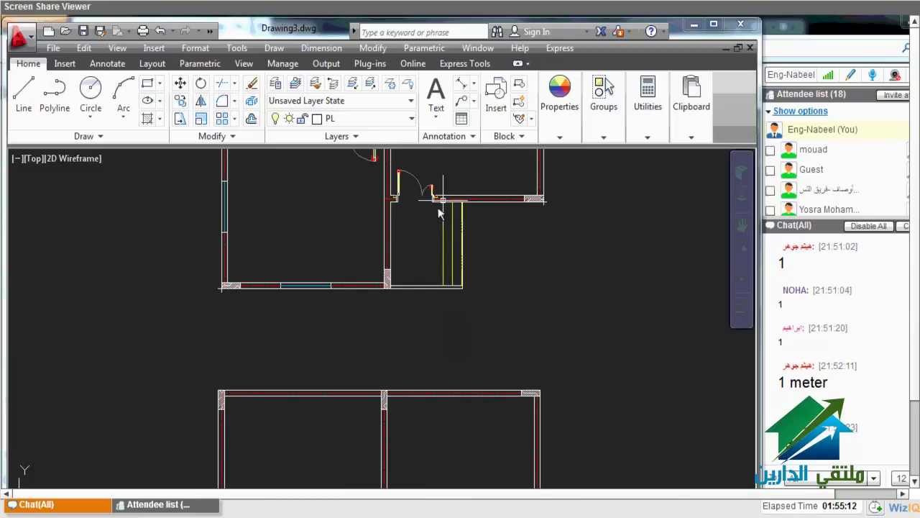
scroll(407, 281, up, 1)
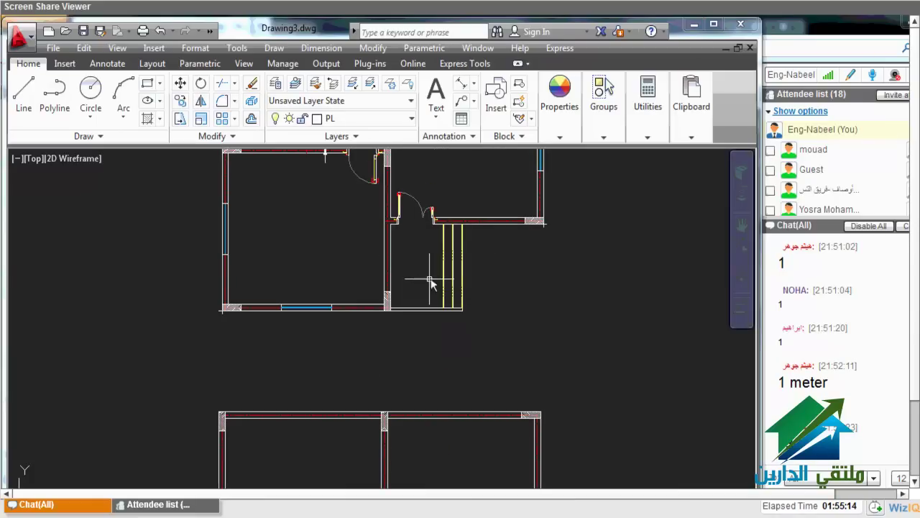
scroll(407, 281, up, 1)
text(dli)
key(Return)
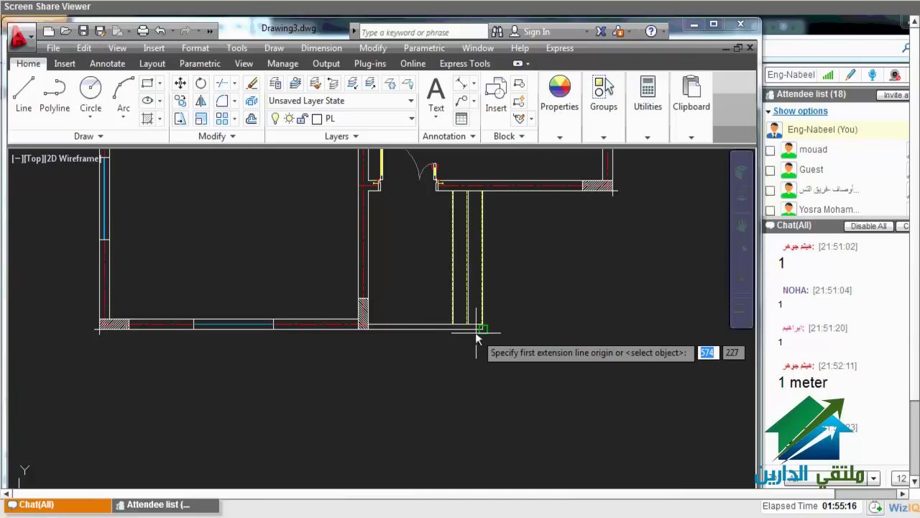
click(476, 332)
click(376, 336)
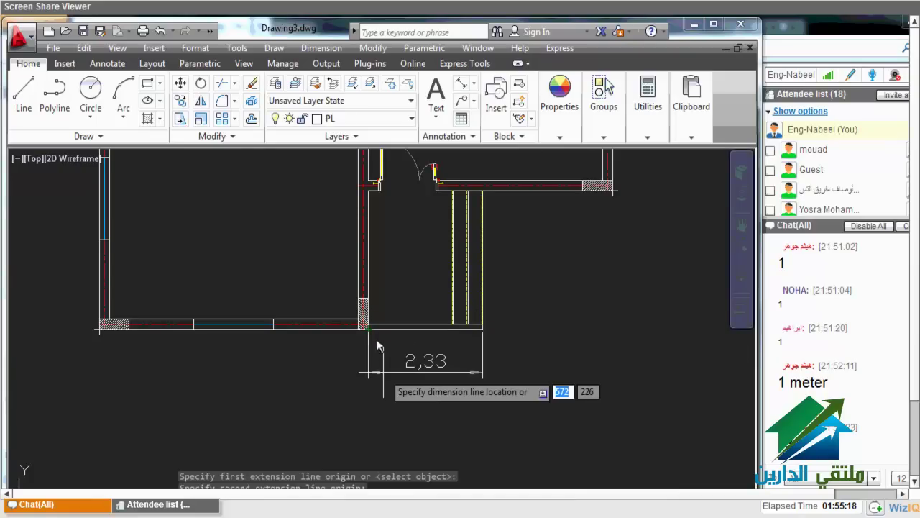
scroll(388, 370, down, 1)
scroll(440, 332, down, 1)
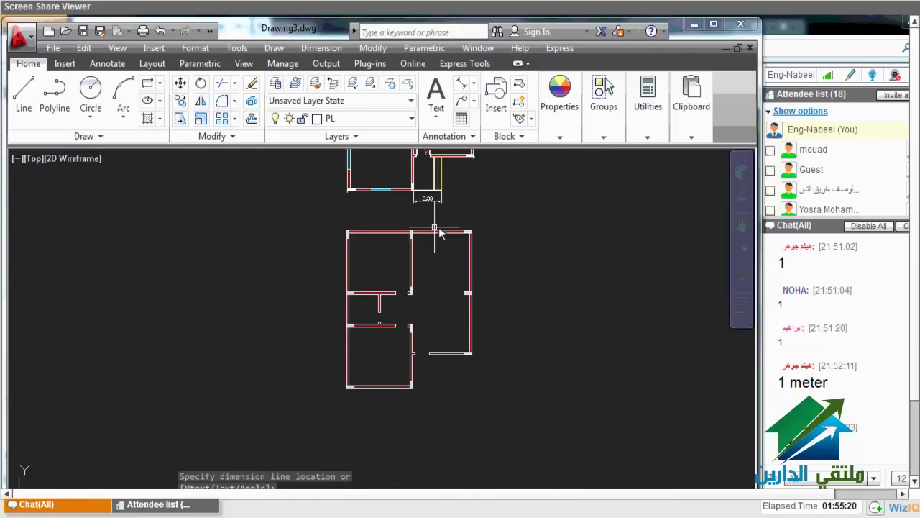
scroll(440, 395, up, 2)
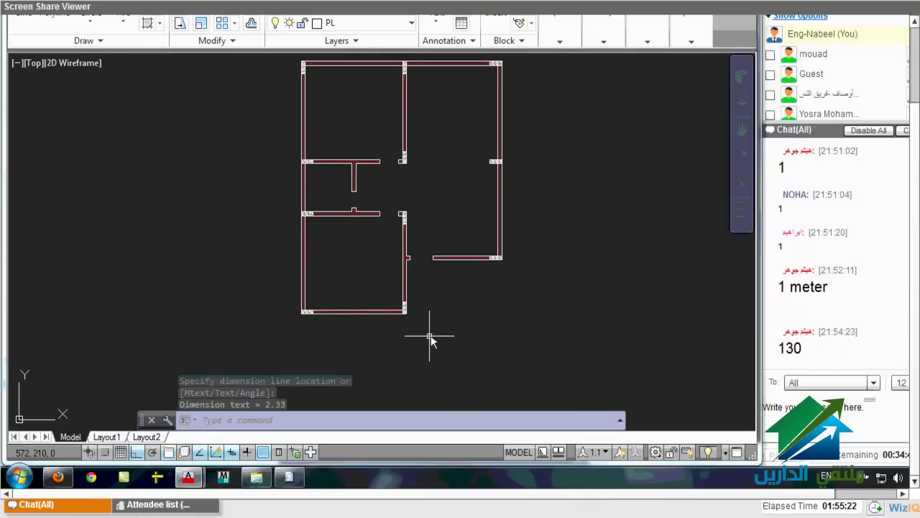
Draw a 2.32 line from the wall corner, then delete it as the wrong length
scroll(429, 336, up, 2)
text(l)
key(Return)
click(394, 405)
text(2)
key(BackSpace)
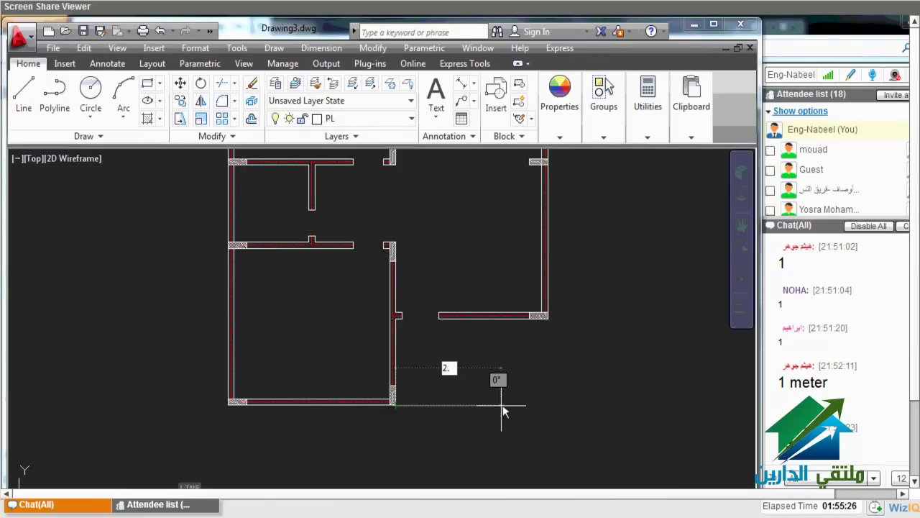
text(32)
key(Return)
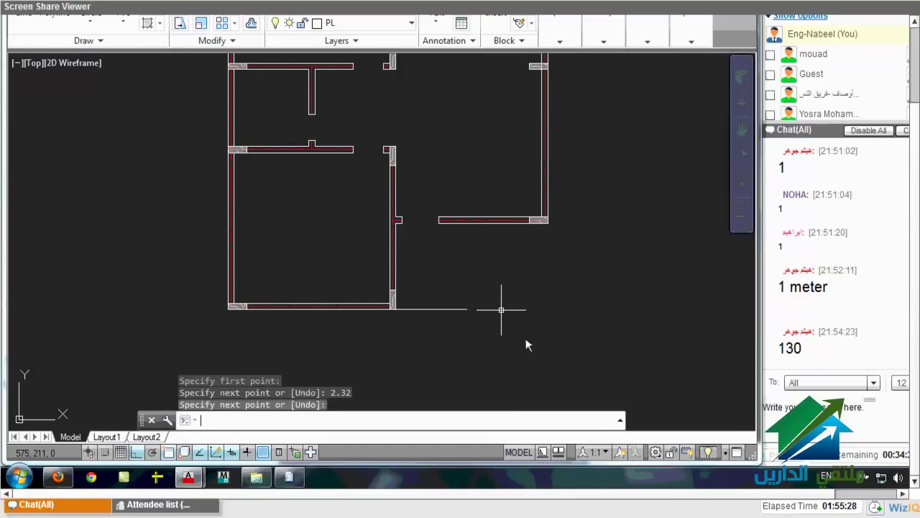
scroll(515, 336, down, 4)
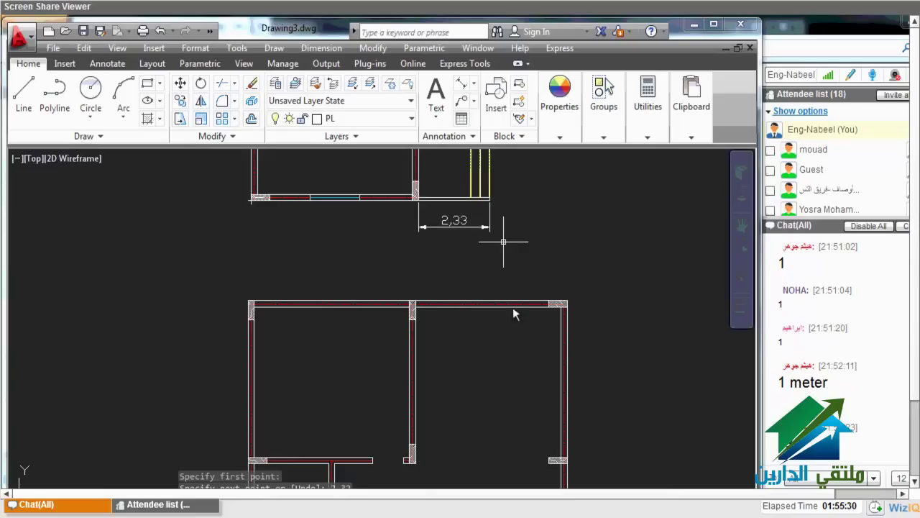
scroll(505, 348, up, 5)
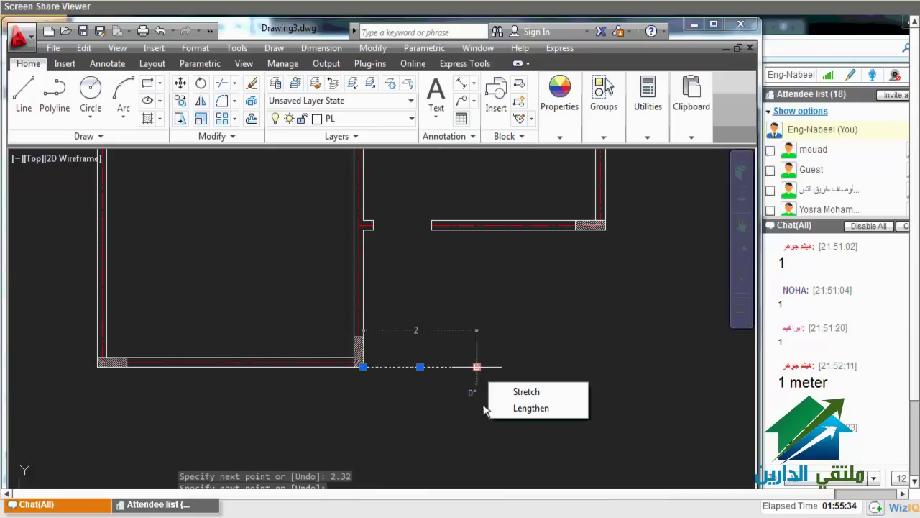
drag(471, 366, 472, 397)
key(Escape)
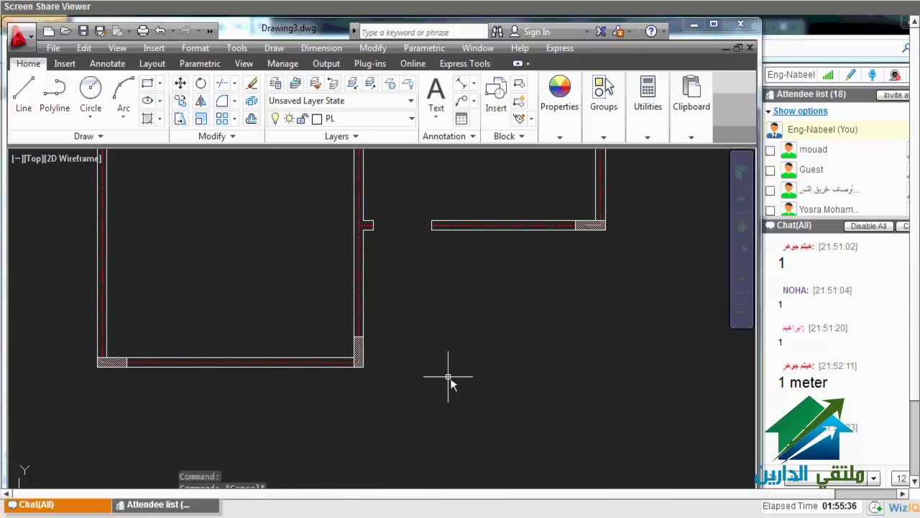
Draw a 2.33 horizontal line from the wall corner, turning up to the wall above
key(Return)
click(363, 365)
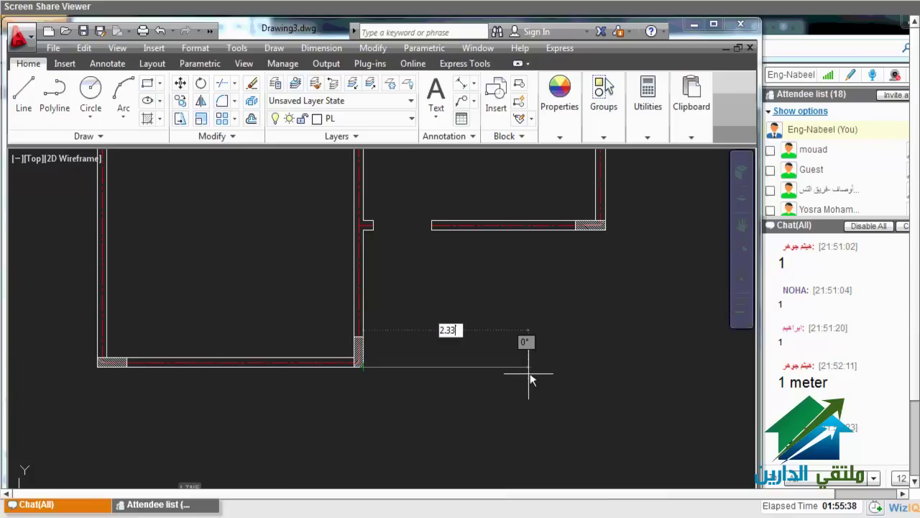
click(476, 366)
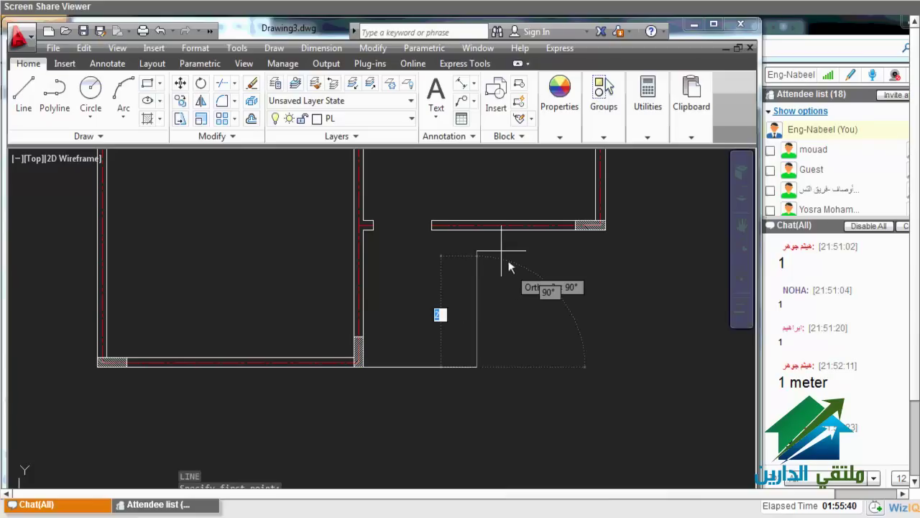
click(479, 236)
scroll(480, 235, down, 5)
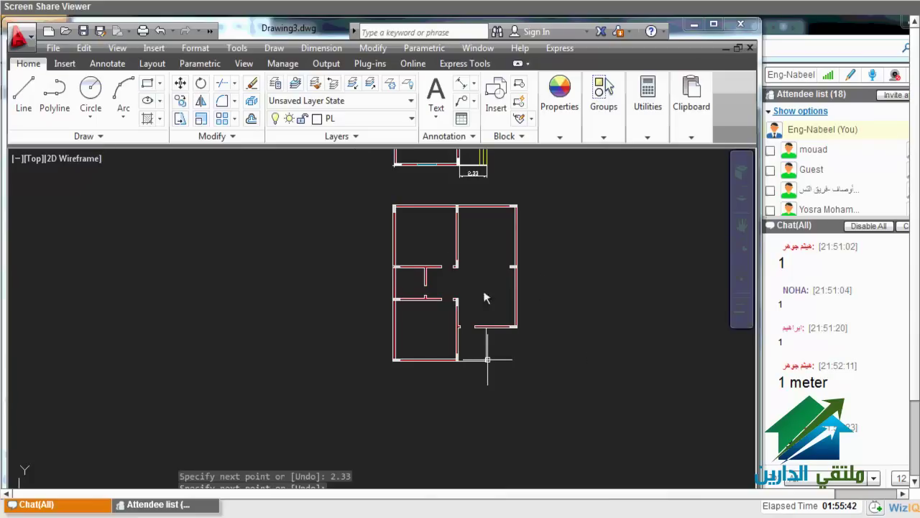
scroll(483, 357, up, 5)
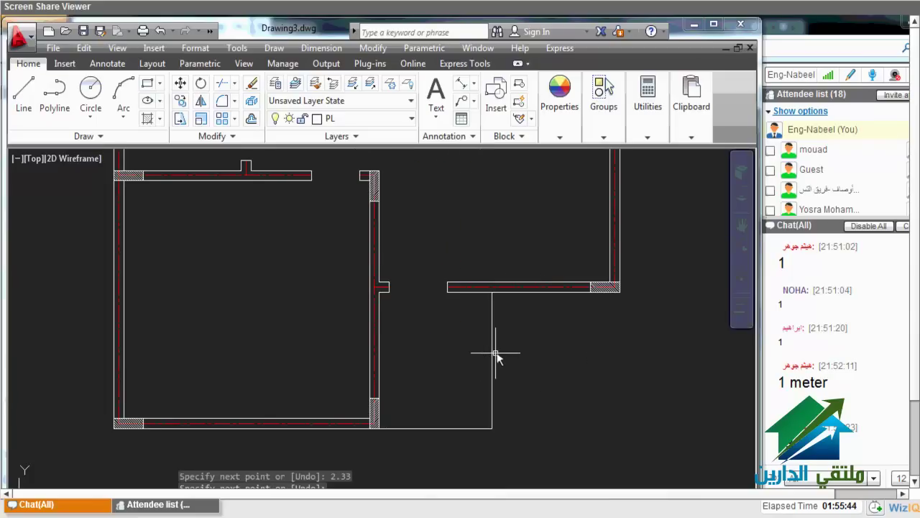
key(Escape)
text(o)
key(Return)
text(.)
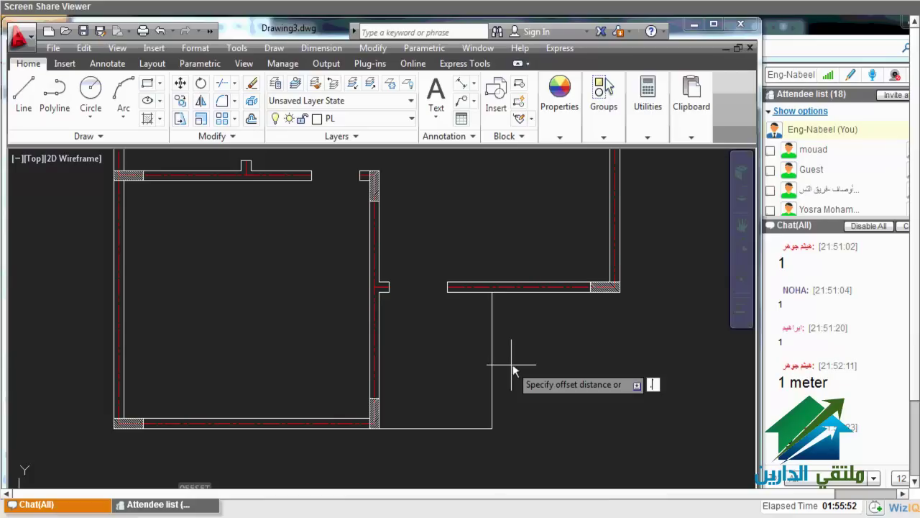
Offset the stair's vertical edge by 0.2 and zoom out to compare with the reference stairs
text(2)
key(Return)
scroll(445, 335, up, 2)
scroll(435, 263, down, 2)
click(398, 378)
click(399, 377)
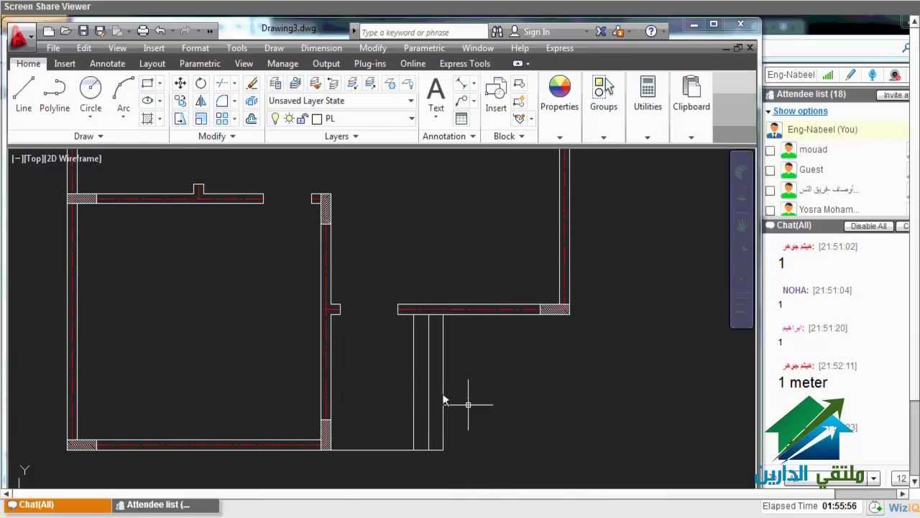
scroll(469, 408, down, 3)
scroll(451, 407, up, 3)
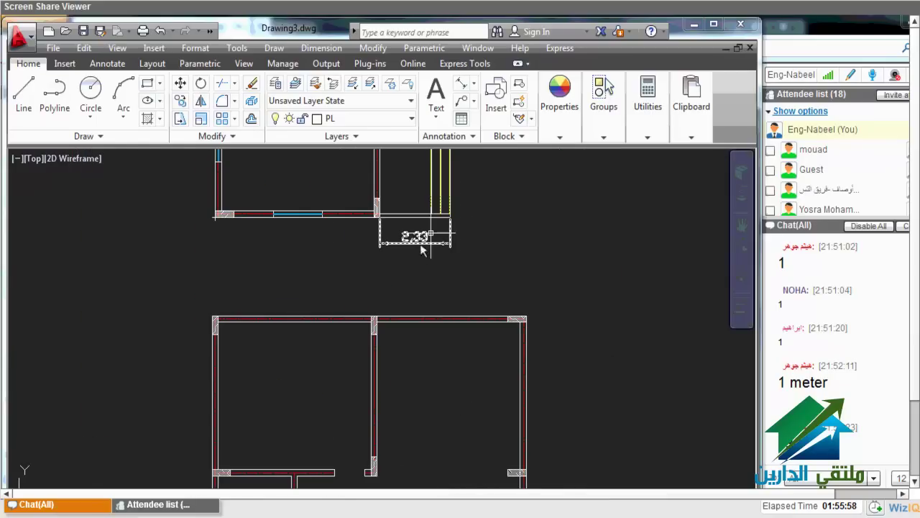
scroll(422, 237, up, 5)
scroll(425, 236, up, 3)
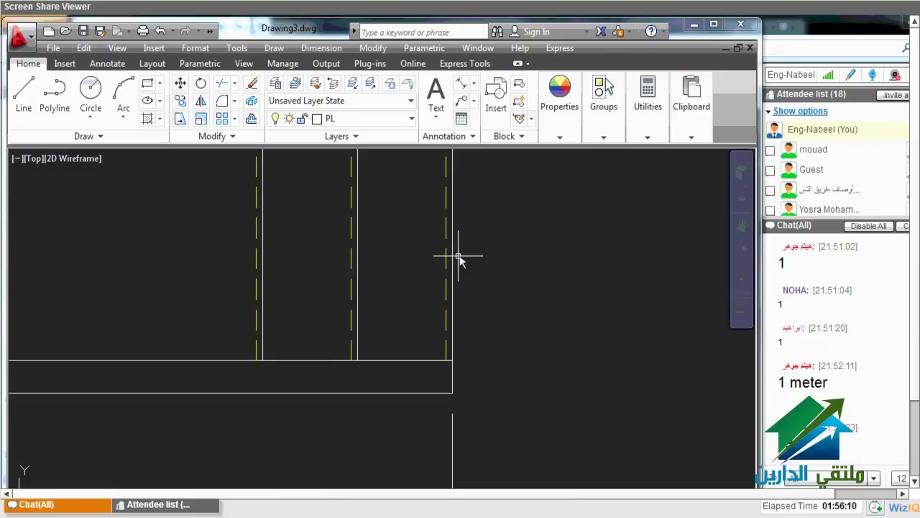
scroll(458, 256, down, 2)
scroll(458, 257, down, 2)
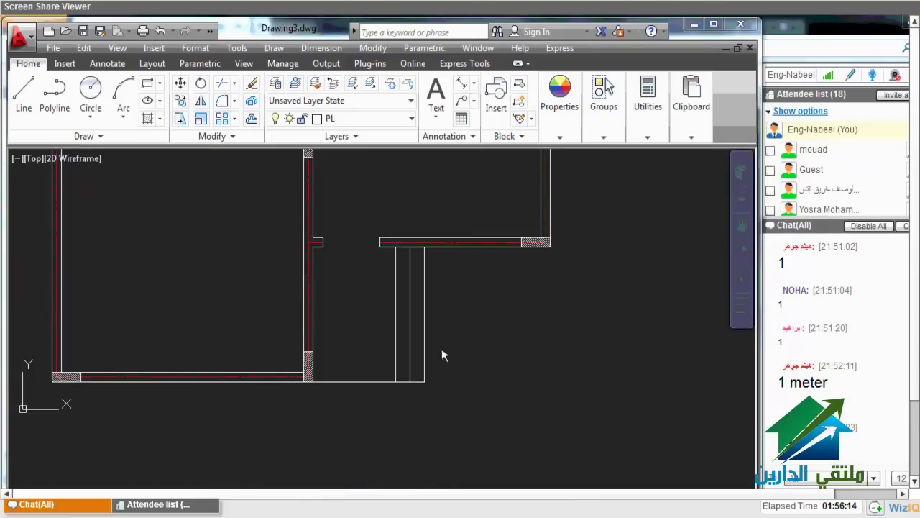
Offset the dashed stair line 0.02 to its left
scroll(441, 383, down, 2)
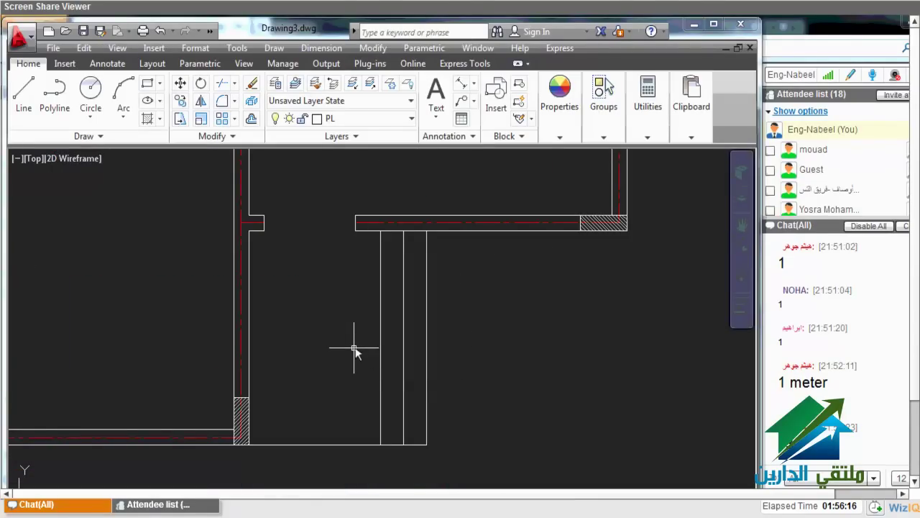
text(o)
key(Return)
text(.02)
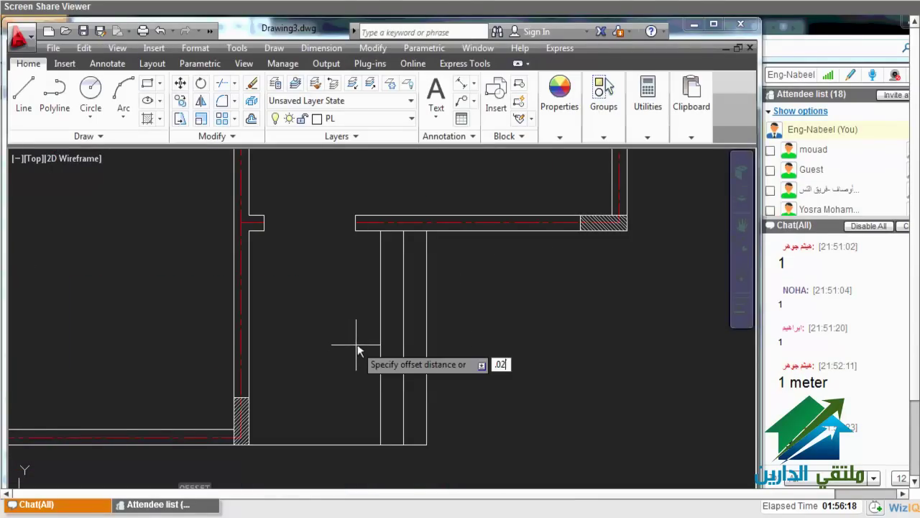
key(Return)
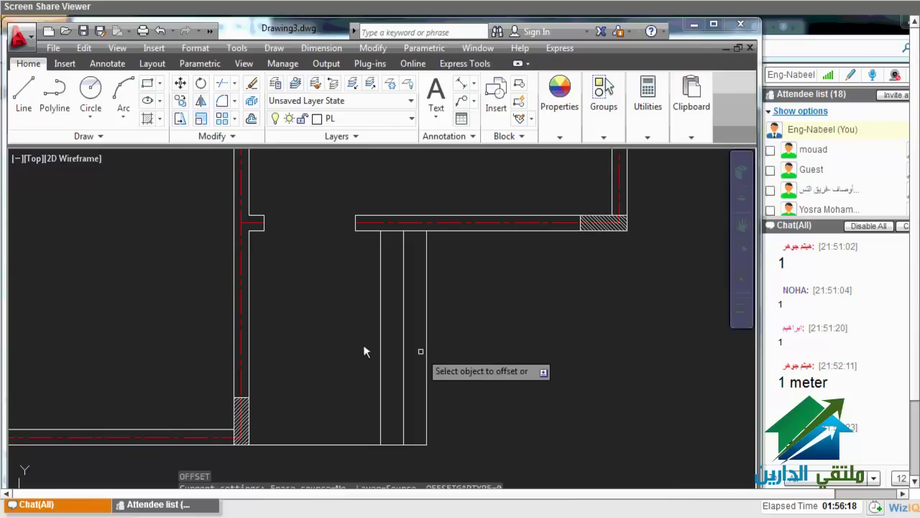
scroll(420, 351, up, 2)
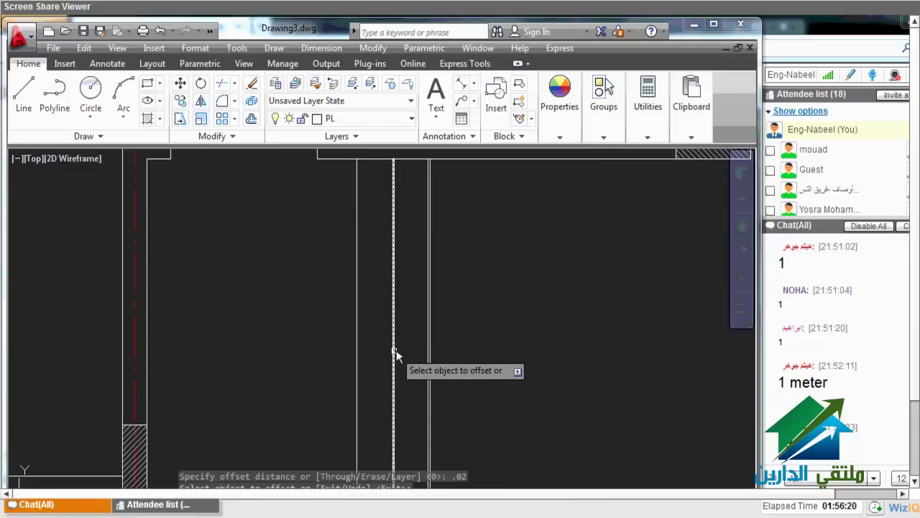
click(394, 352)
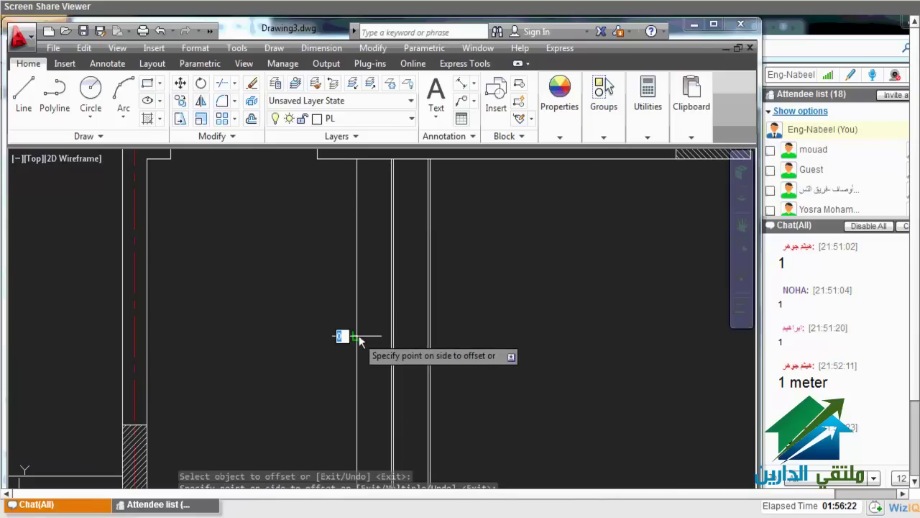
click(359, 339)
key(Escape)
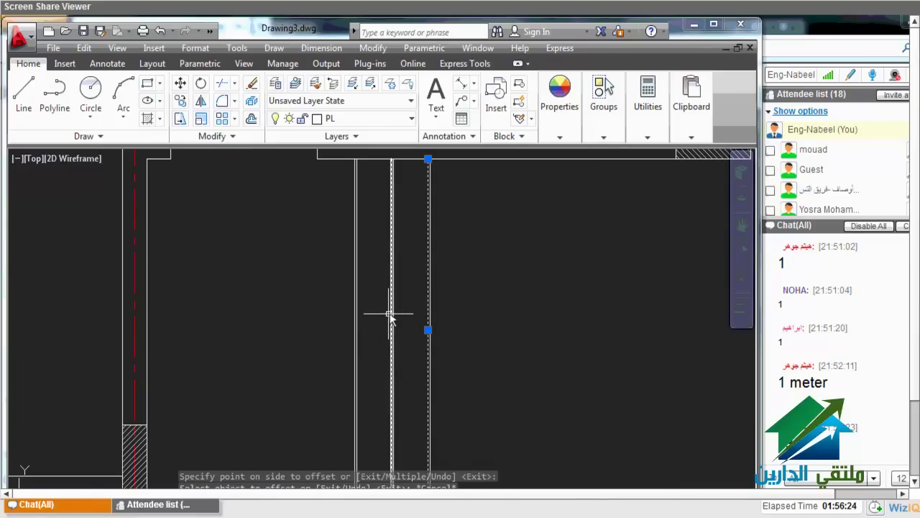
Move the stair lines onto the HL layer so they display yellow
click(390, 315)
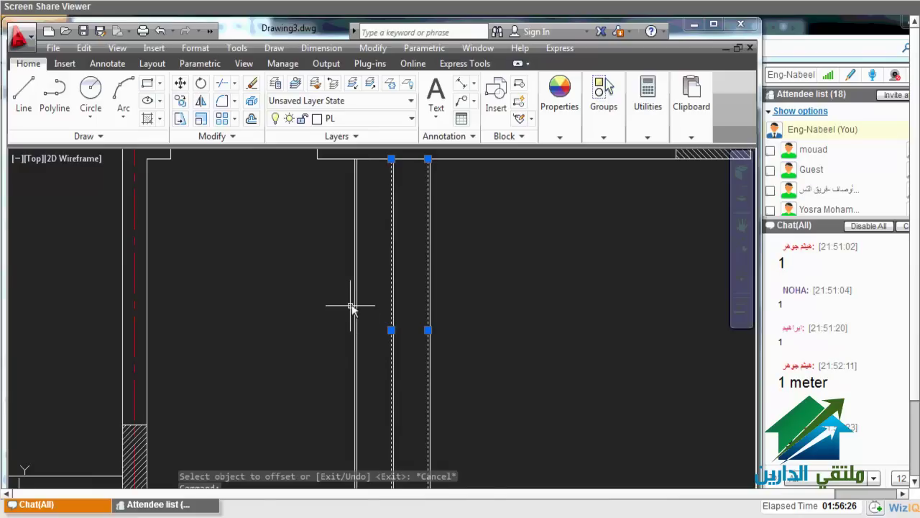
click(354, 310)
click(411, 118)
click(338, 261)
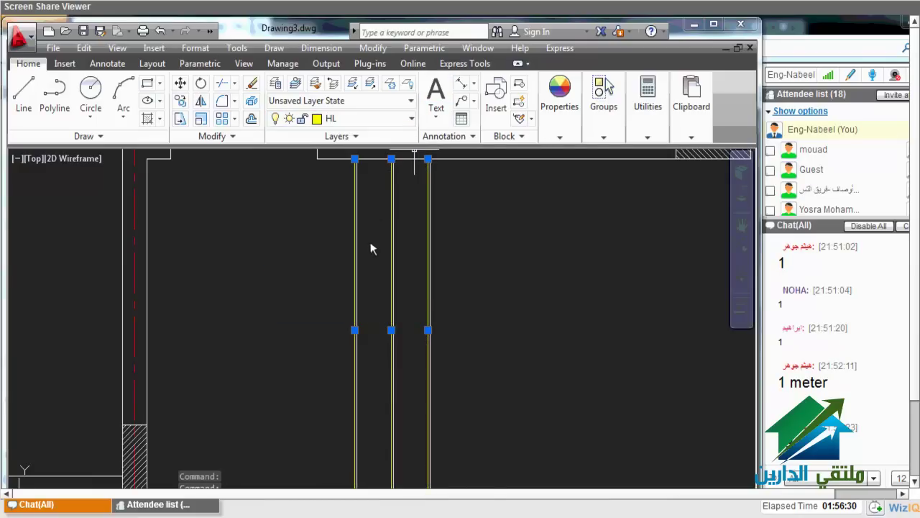
key(Escape)
scroll(430, 284, up, 4)
scroll(427, 262, down, 3)
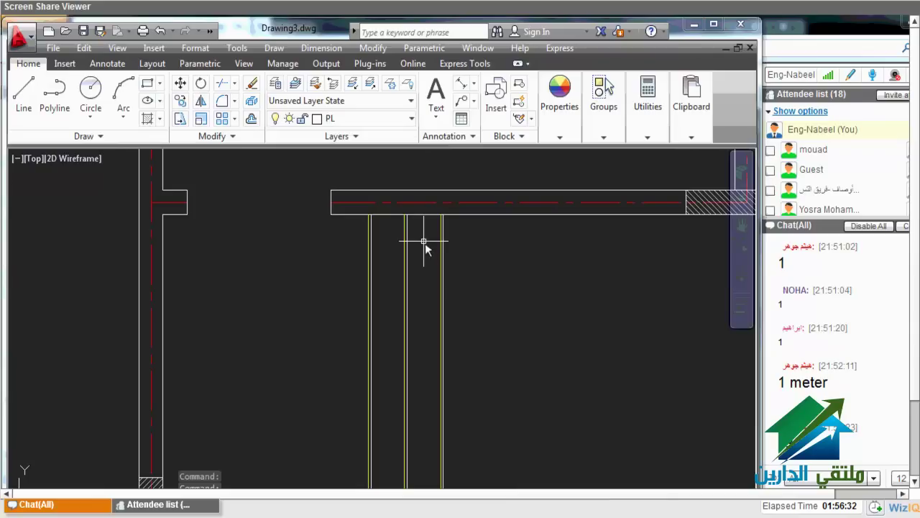
scroll(425, 245, down, 1)
key(Escape)
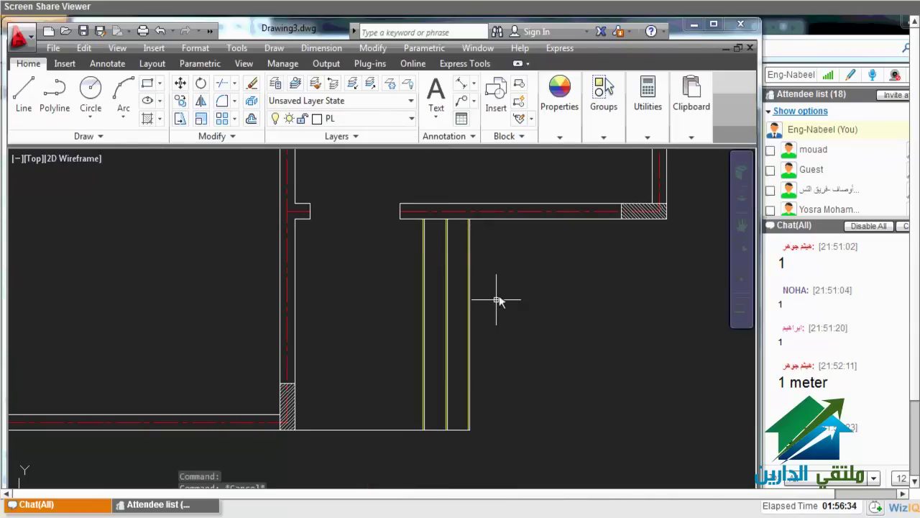
scroll(501, 302, down, 4)
scroll(499, 329, down, 2)
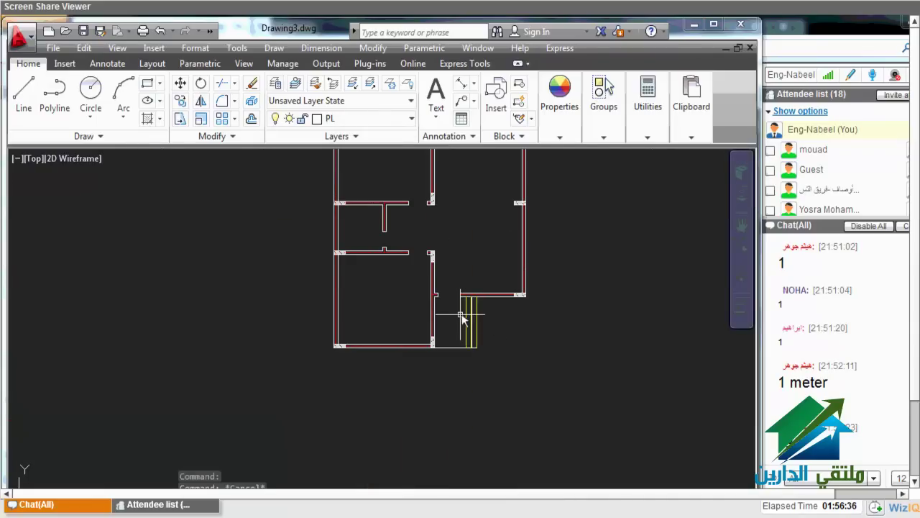
scroll(462, 319, down, 3)
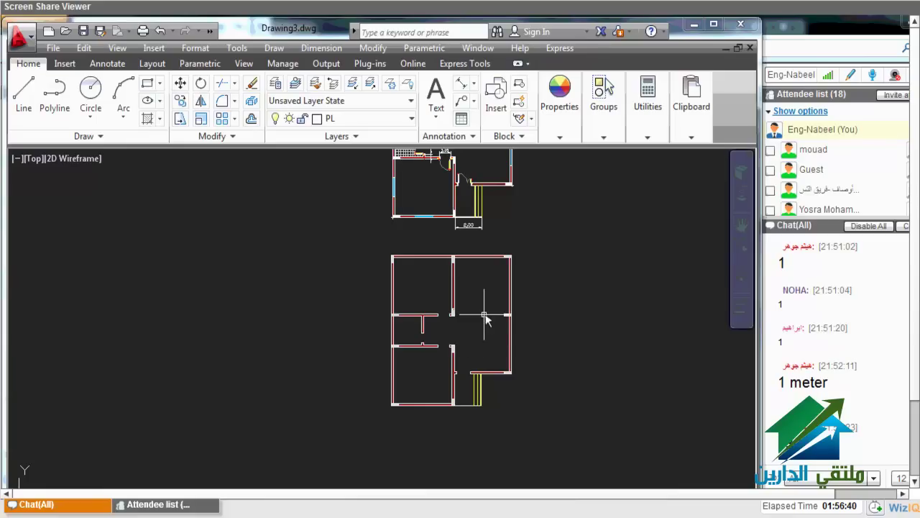
scroll(483, 320, up, 2)
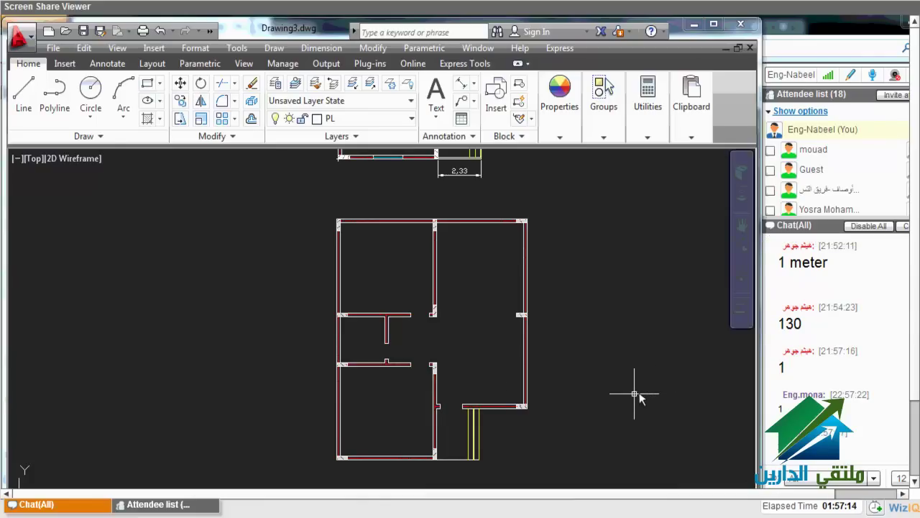
Pan the floor plan slightly upward to frame the reference door jamb
middle_drag(460, 343, 459, 332)
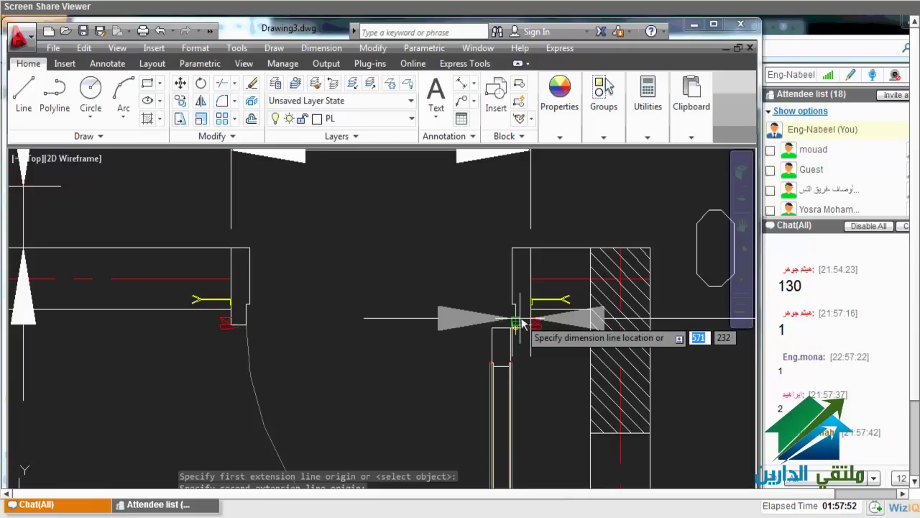
Measure the door jamb beside the 1,01 opening with an aligned dimension, then discard it
scroll(523, 325, up, 2)
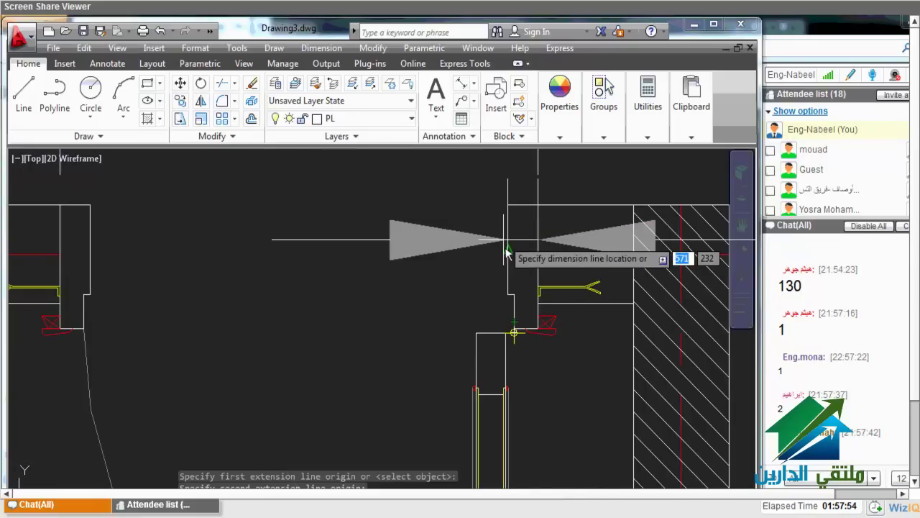
scroll(486, 263, down, 2)
key(Escape)
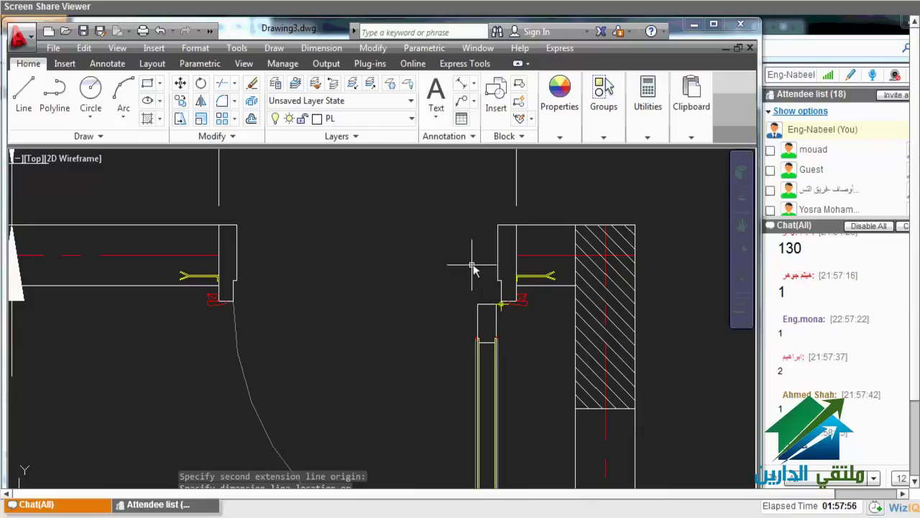
scroll(484, 270, down, 2)
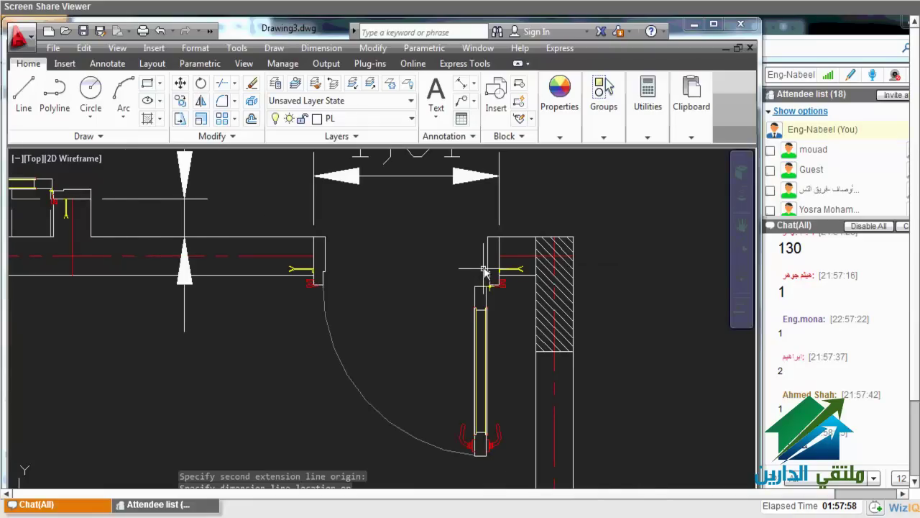
scroll(484, 271, down, 2)
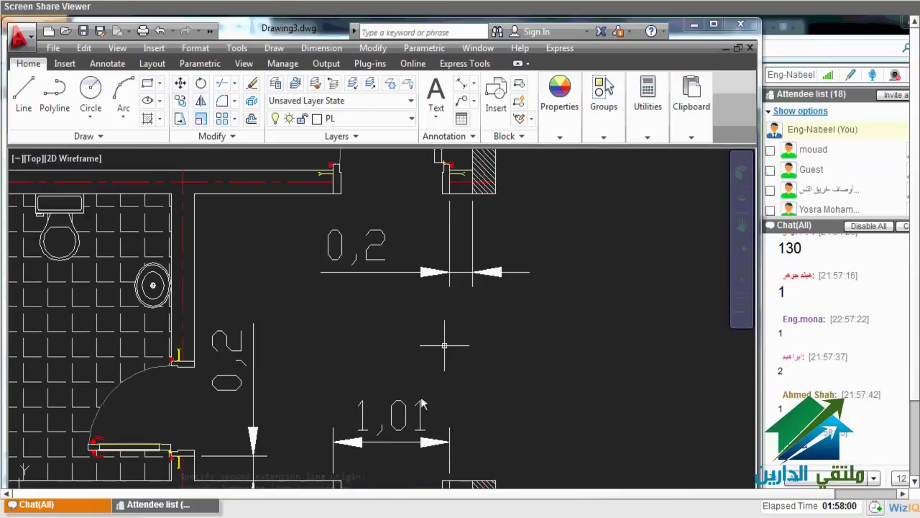
scroll(447, 352, up, 3)
scroll(471, 328, up, 2)
text(dal)
key(Return)
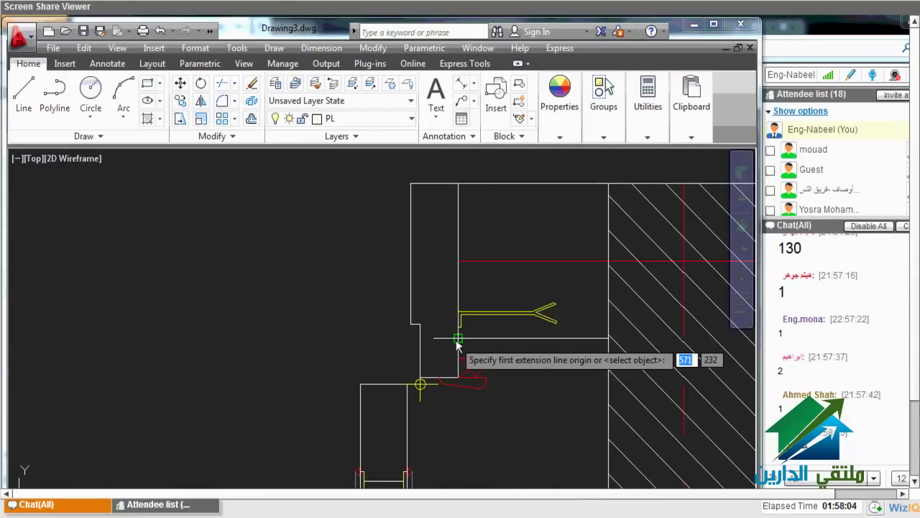
click(458, 337)
click(458, 376)
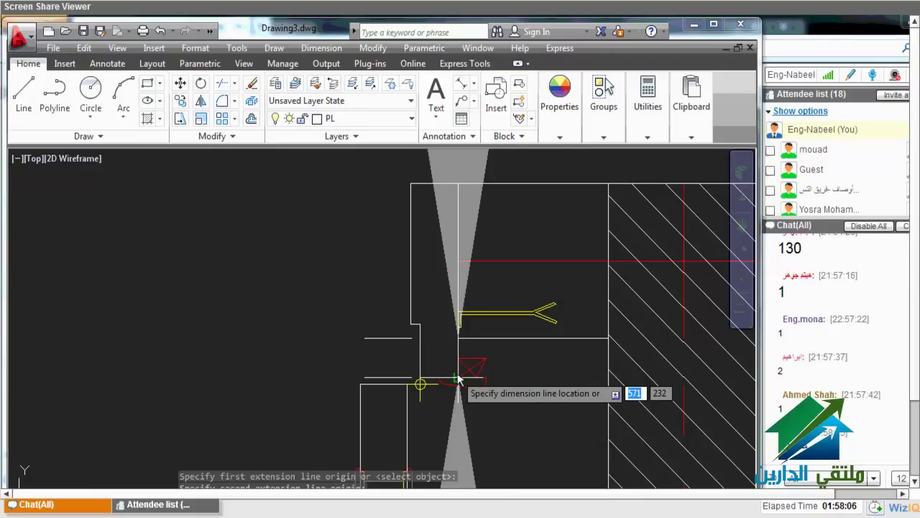
scroll(458, 377, down, 3)
scroll(539, 374, down, 1)
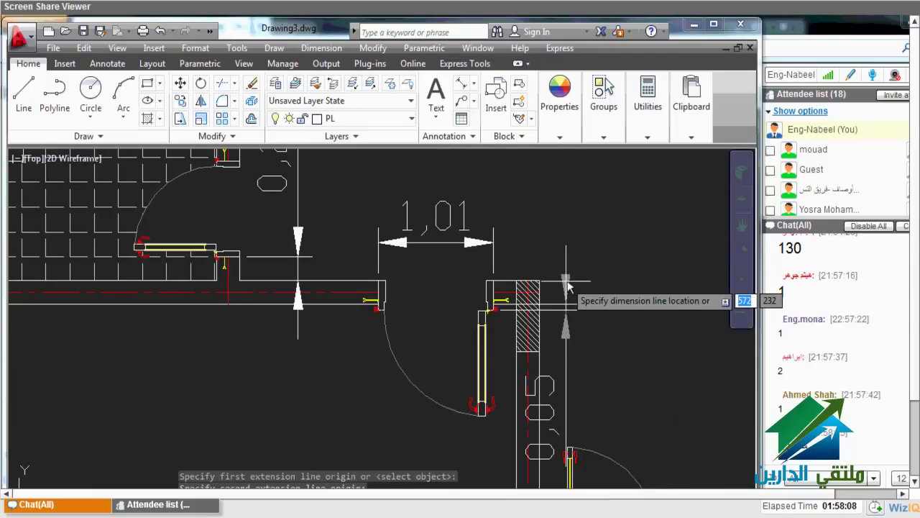
key(Escape)
Start the REC rectangle command for the door frame piece
scroll(492, 338, down, 2)
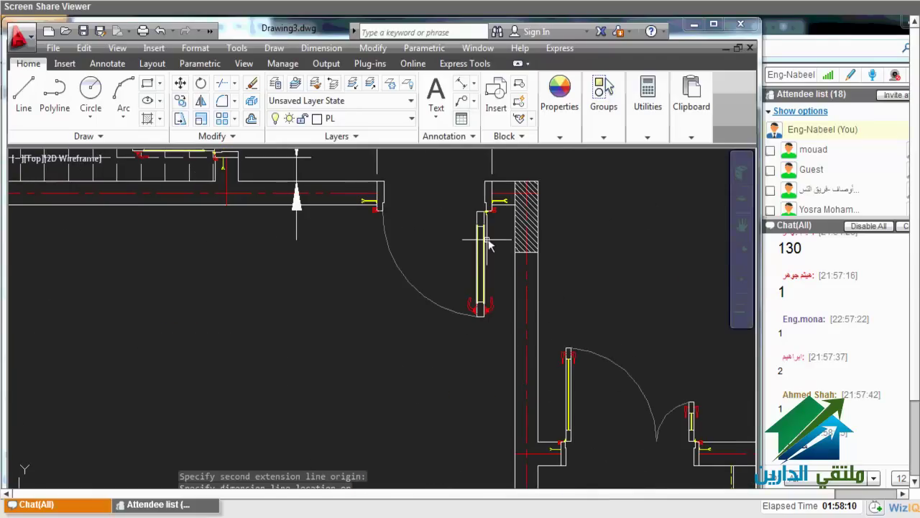
scroll(493, 255, down, 2)
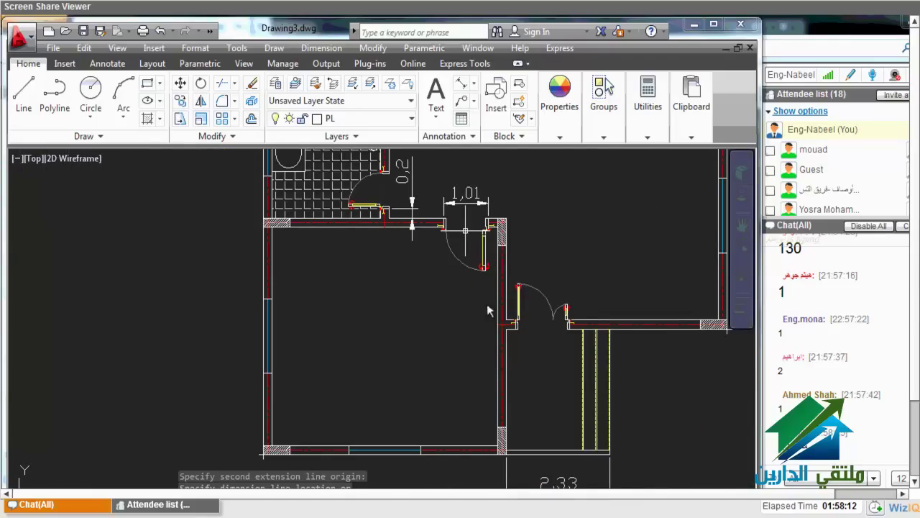
text(rec)
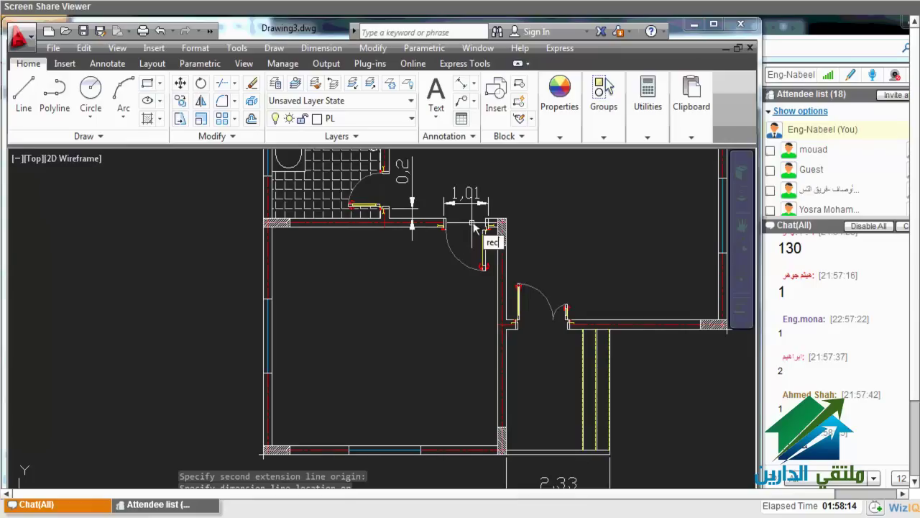
key(Return)
scroll(474, 227, up, 3)
Draw a 0.06 by 0.25 rectangle right of the hatched column using the Dimensions option
click(560, 210)
right_click(590, 303)
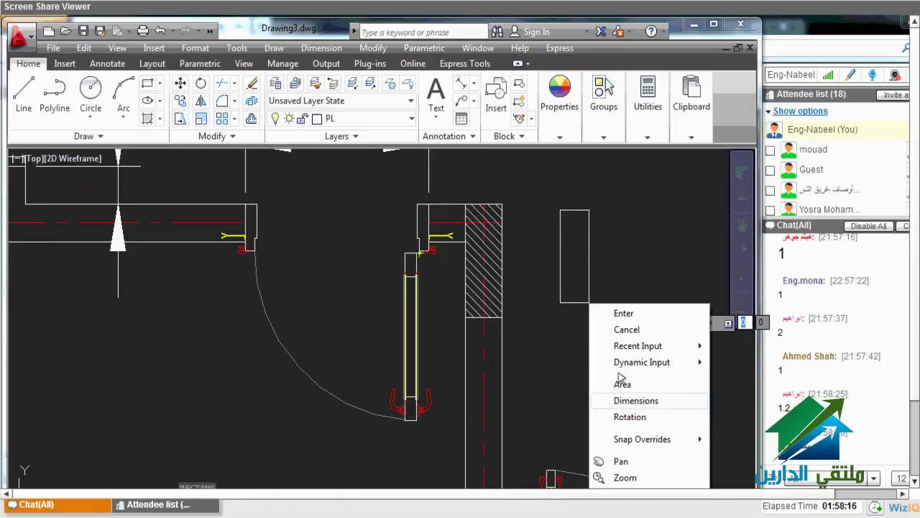
click(627, 400)
text(0)
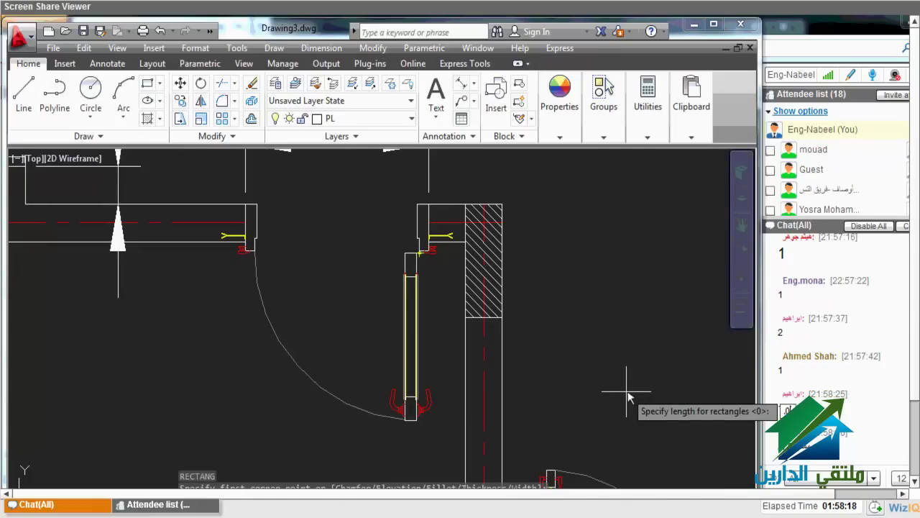
text(6)
key(Return)
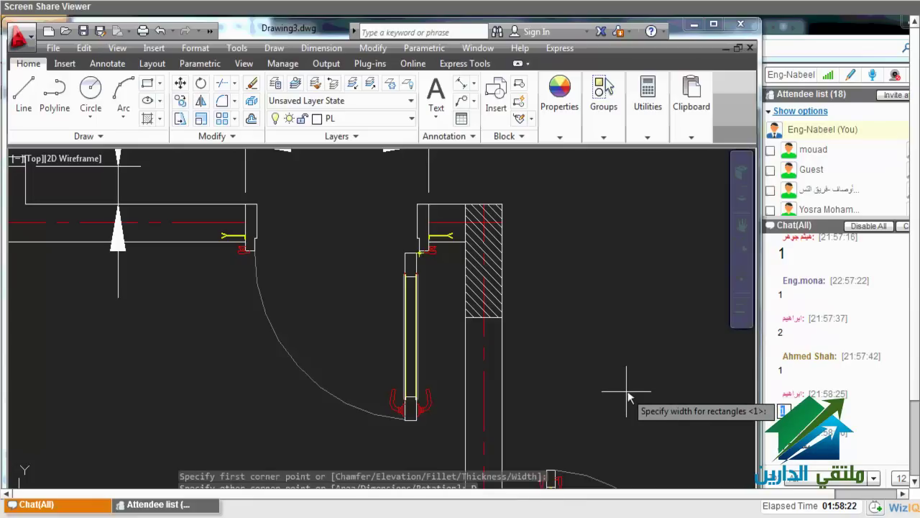
text(2)
text(5)
key(Return)
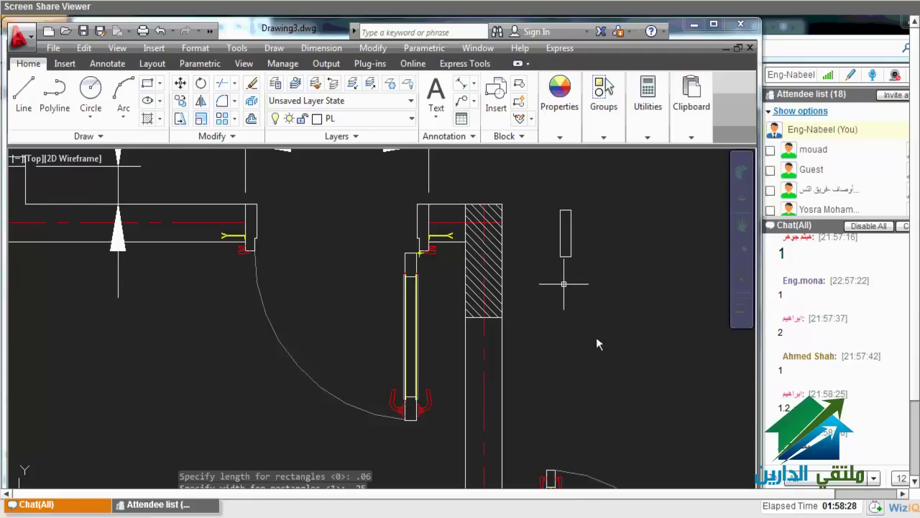
click(568, 287)
key(m)
key(Return)
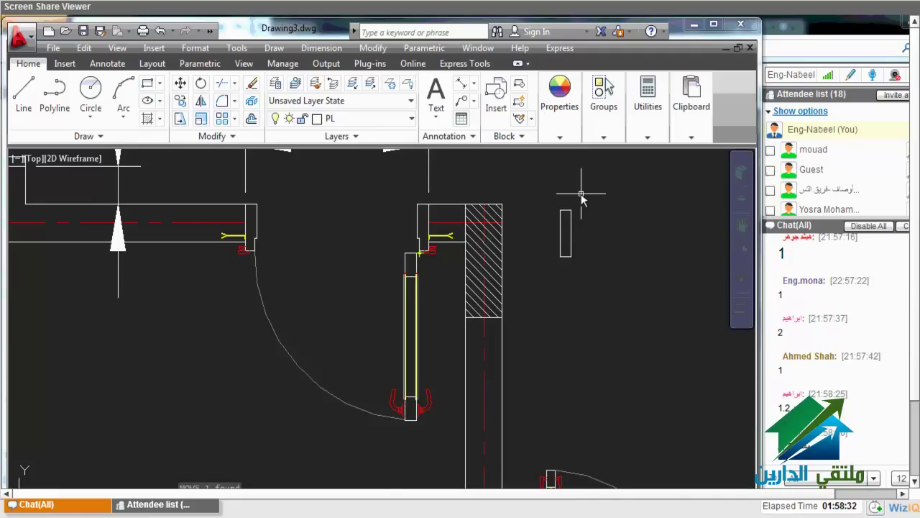
Add an aligned dimension across the 1,01 door opening
scroll(579, 197, up, 3)
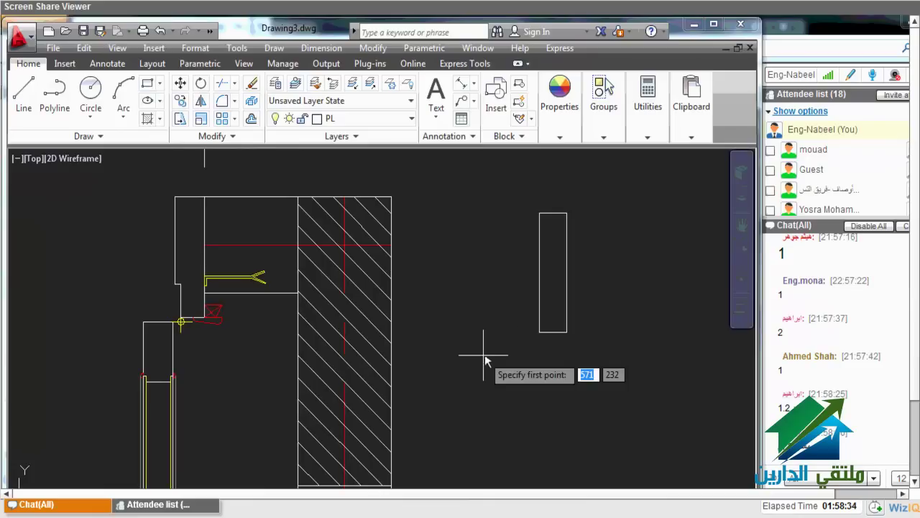
key(Escape)
text(dal)
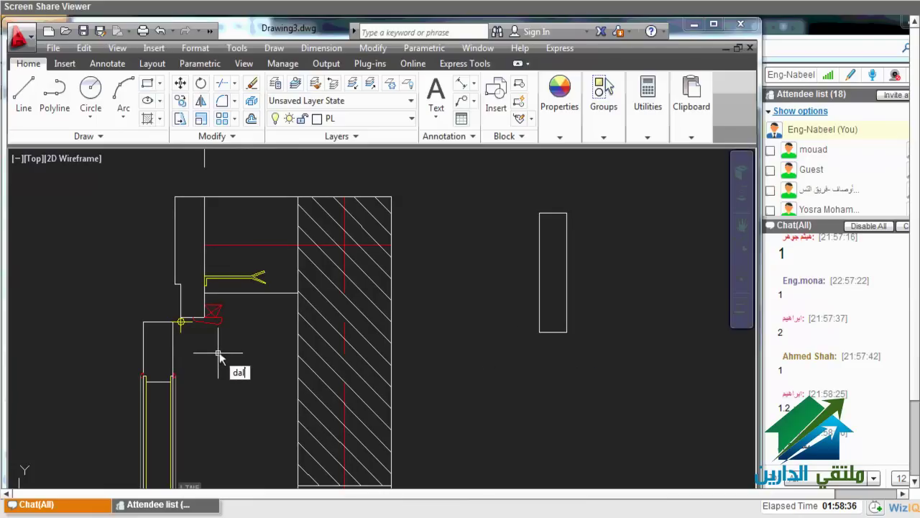
key(Return)
click(175, 323)
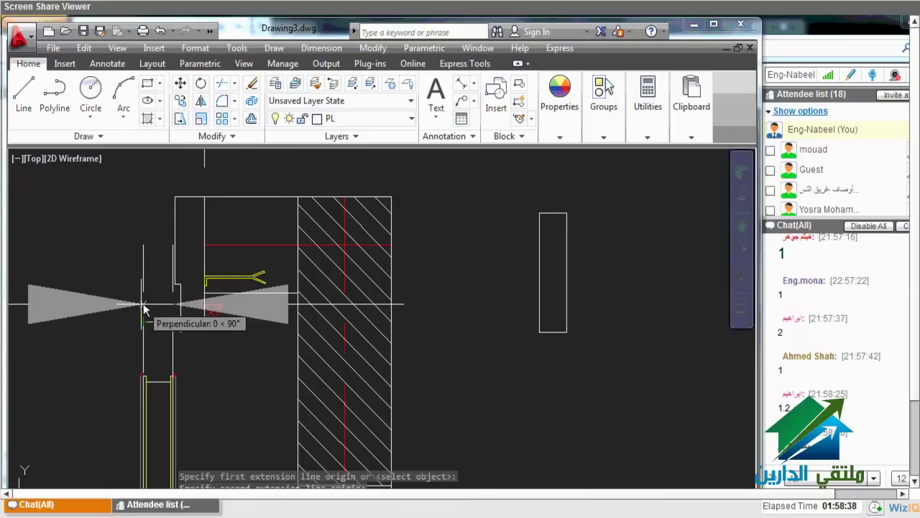
click(144, 309)
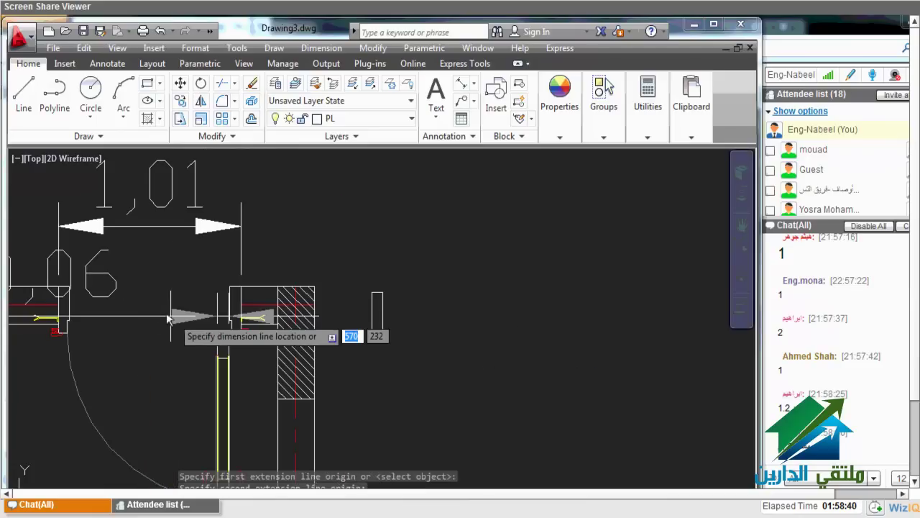
scroll(222, 329, down, 2)
scroll(251, 330, up, 2)
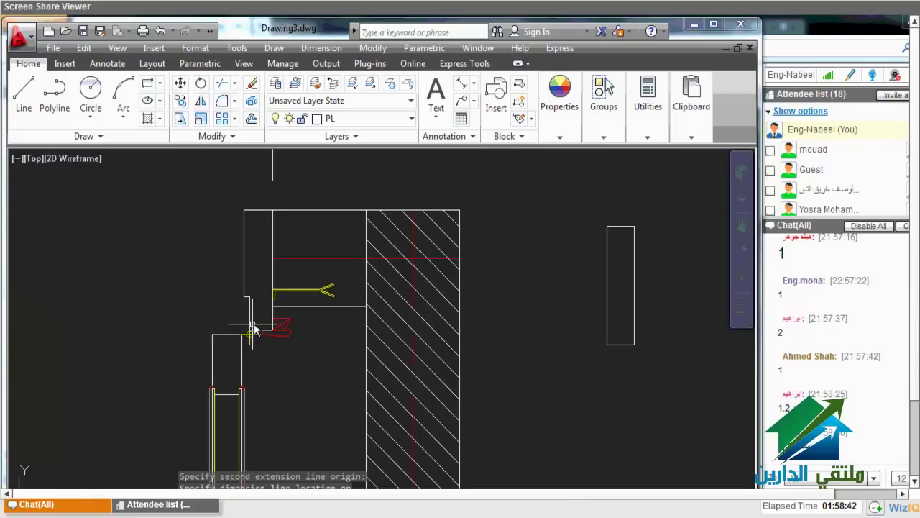
scroll(253, 330, down, 2)
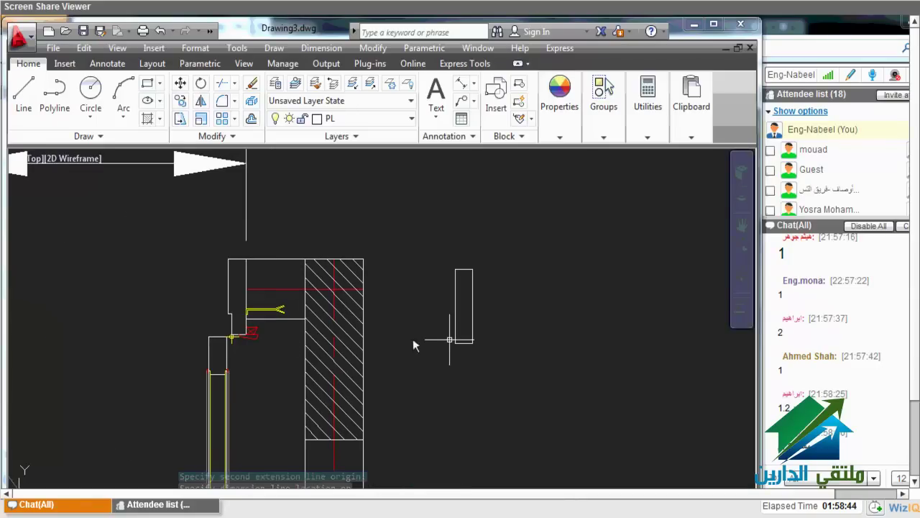
scroll(453, 342, up, 2)
Draw a line from the rectangle's lower corner and trim the lower-left edge into a notch
key(Return)
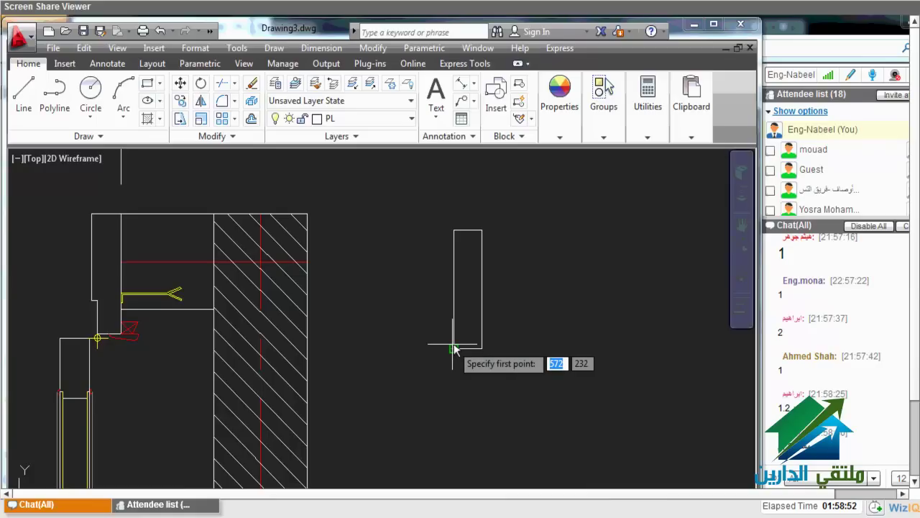
click(456, 347)
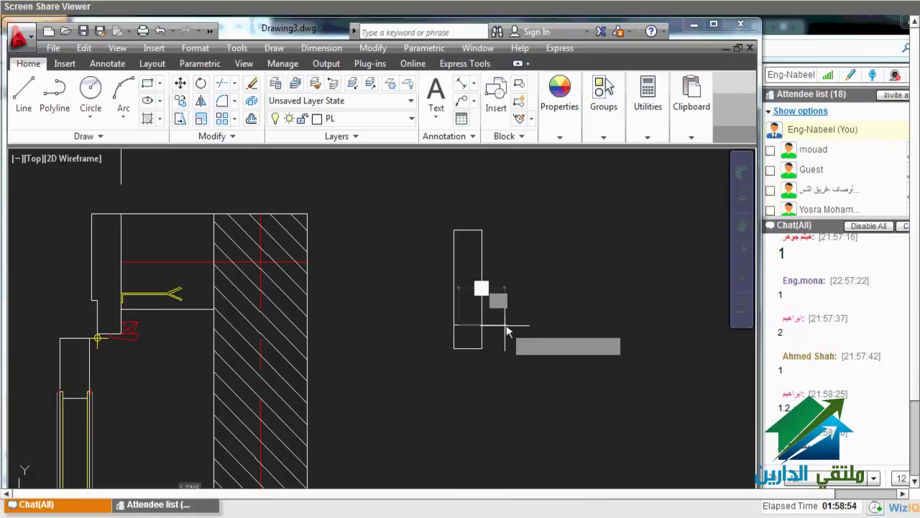
scroll(460, 348, up, 4)
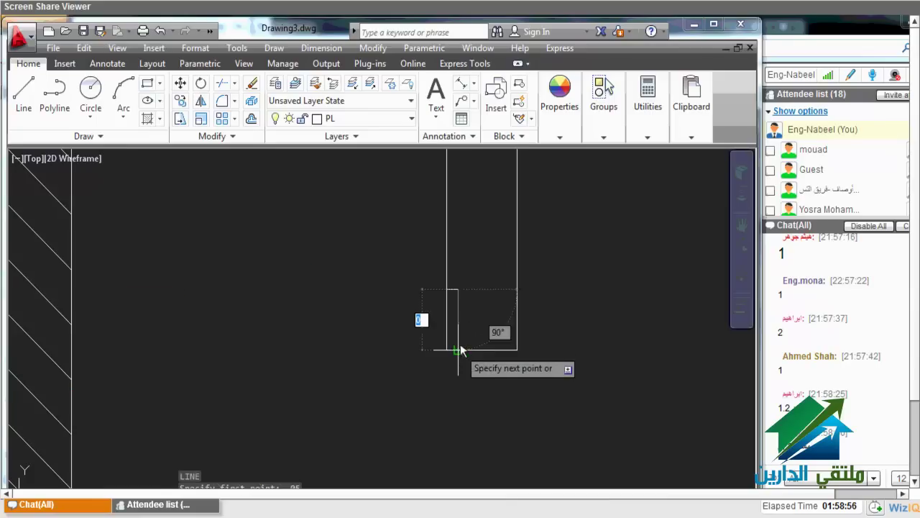
key(Escape)
text(tr)
key(Return)
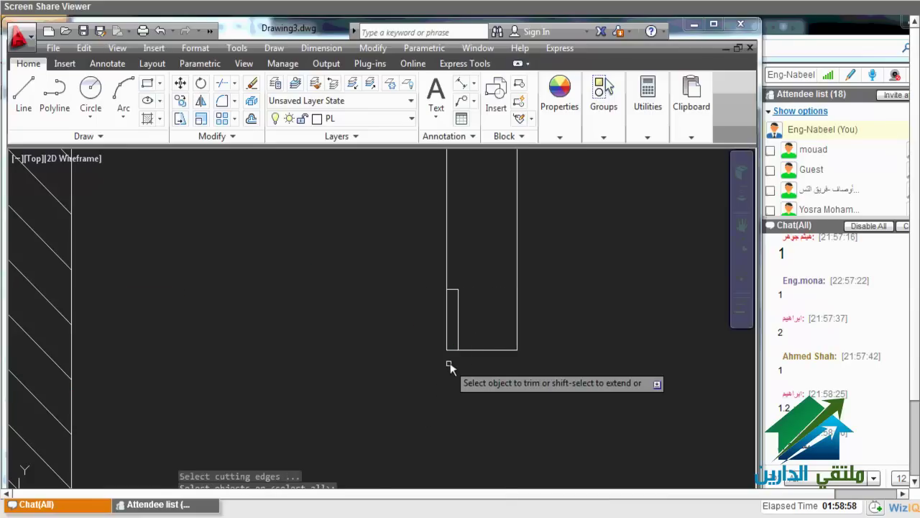
key(Return)
click(444, 365)
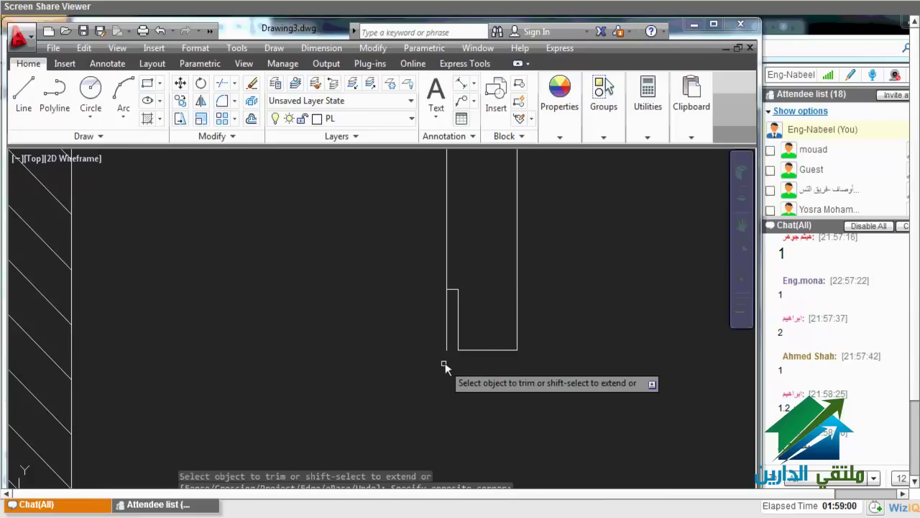
scroll(501, 347, down, 2)
scroll(532, 347, down, 5)
Copy the notched jamb piece further to the right
middle_drag(578, 407, 532, 364)
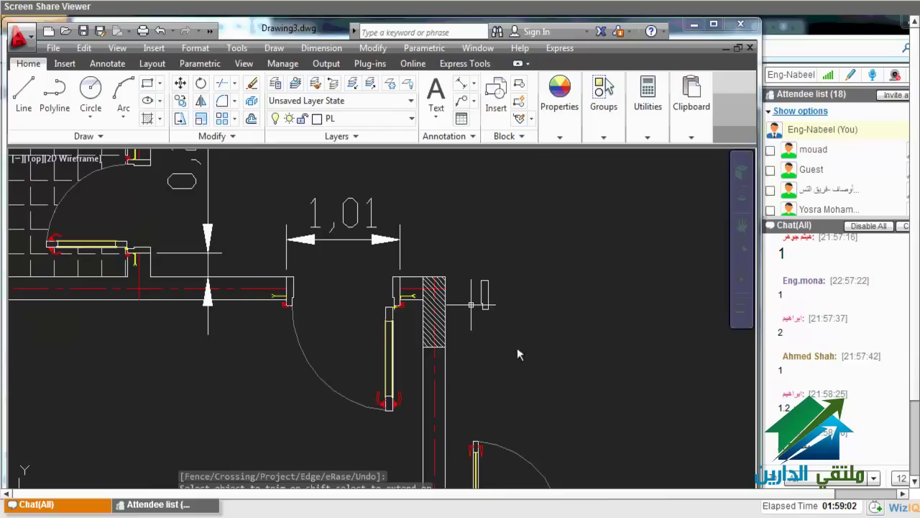
click(513, 339)
key(Escape)
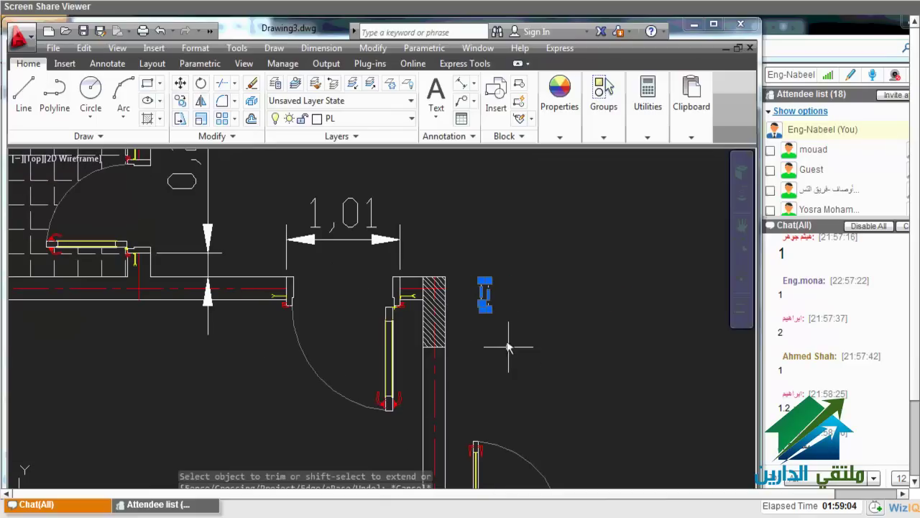
text(co)
key(Return)
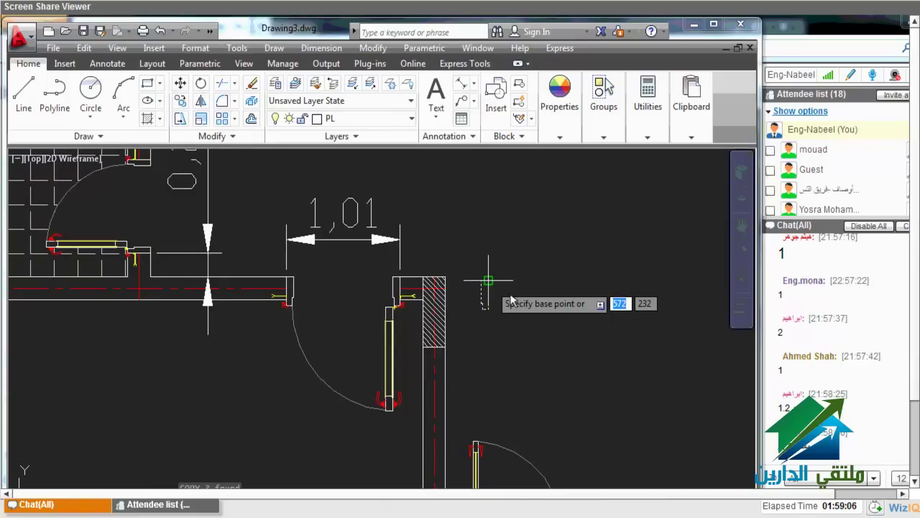
click(478, 274)
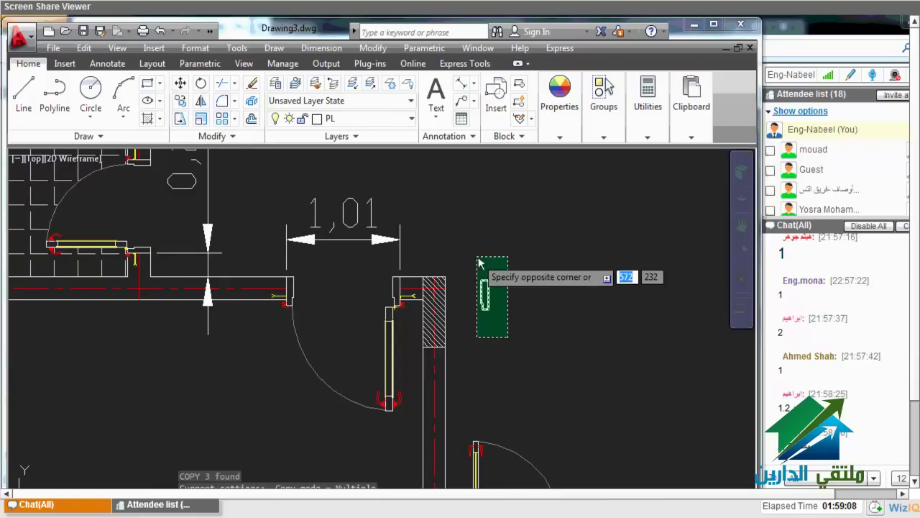
key(Return)
click(510, 248)
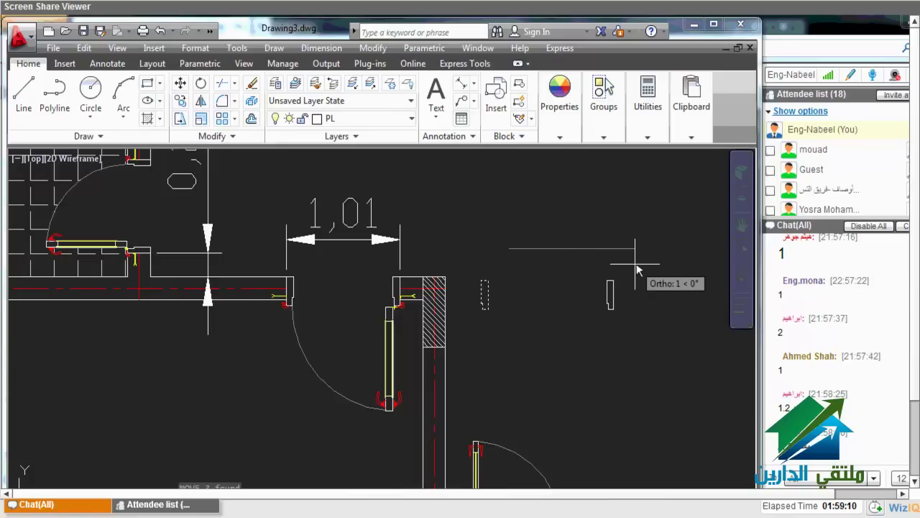
click(635, 267)
middle_drag(651, 322, 626, 290)
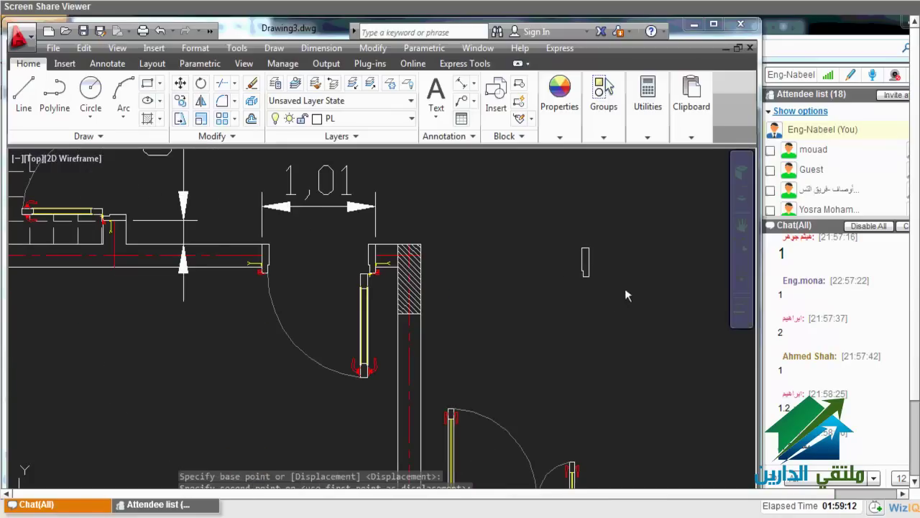
middle_drag(617, 244, 597, 267)
Draw a 1-unit line leftward from the piece's top corner
key(l)
key(Return)
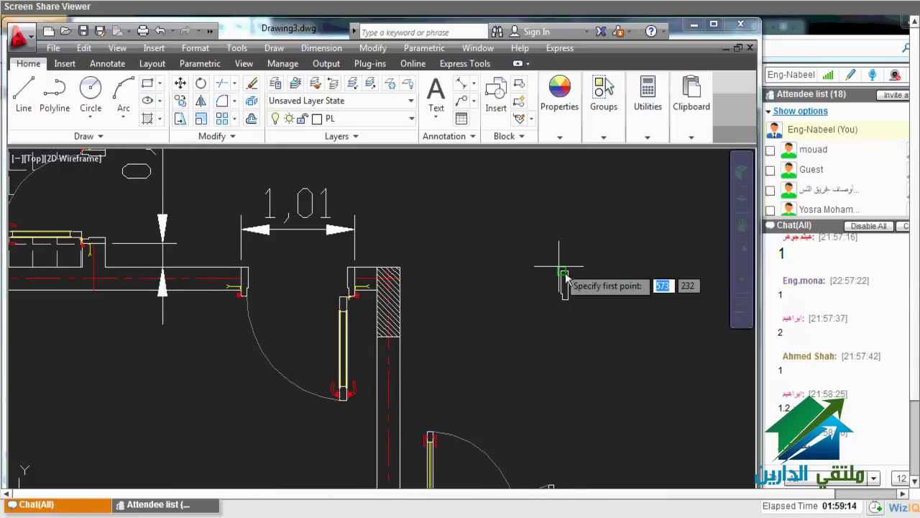
click(562, 271)
key(Escape)
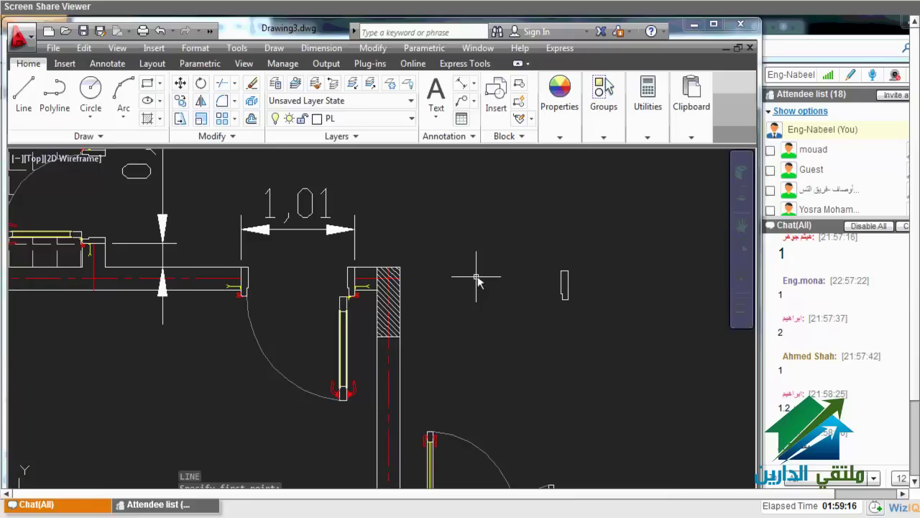
key(Return)
click(568, 271)
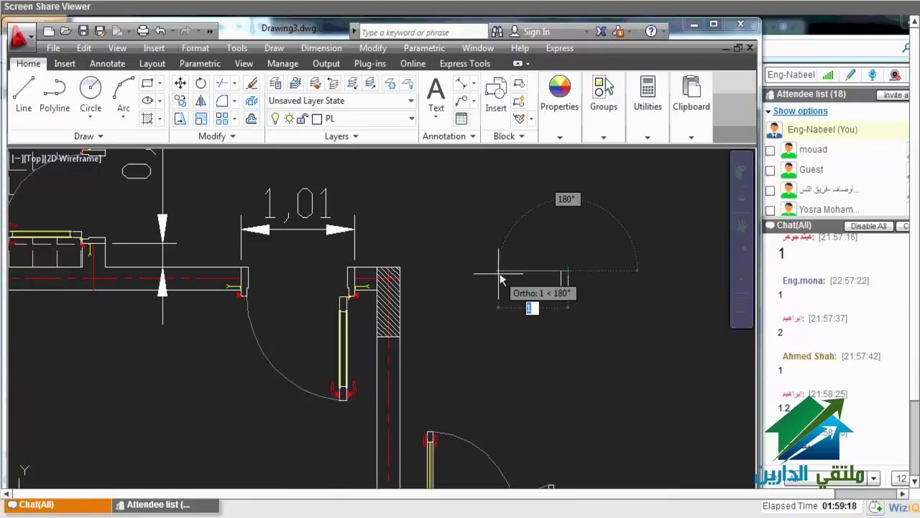
key(Return)
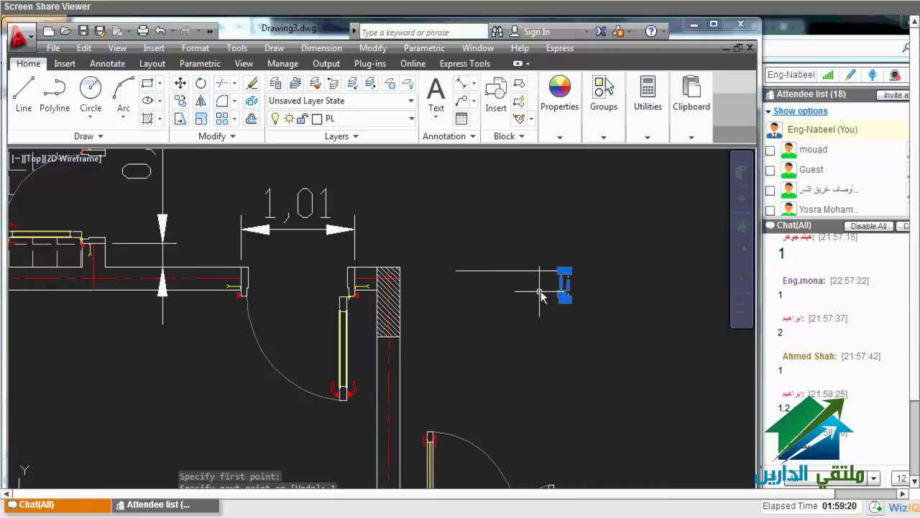
Mirror the notched piece about the line's midpoint, keeping the original
text(mi)
key(Return)
click(512, 271)
click(514, 320)
right_click(516, 321)
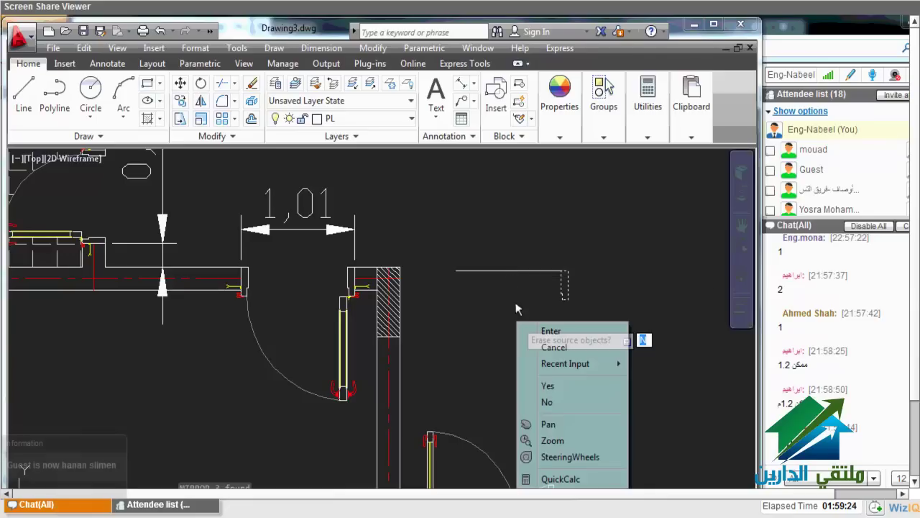
click(521, 328)
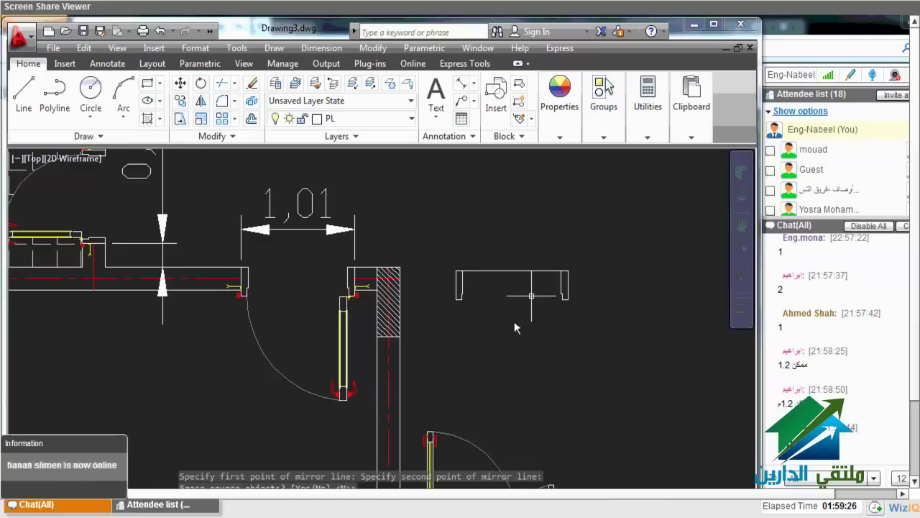
scroll(481, 302, up, 2)
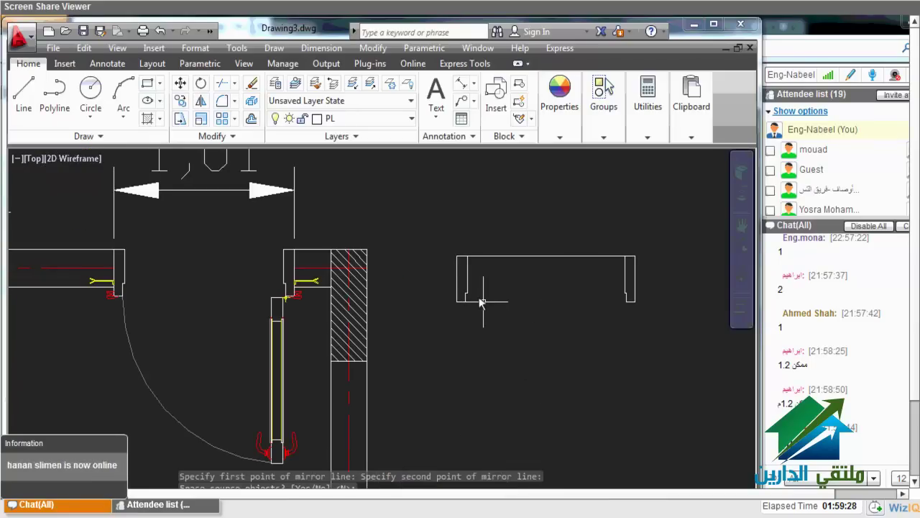
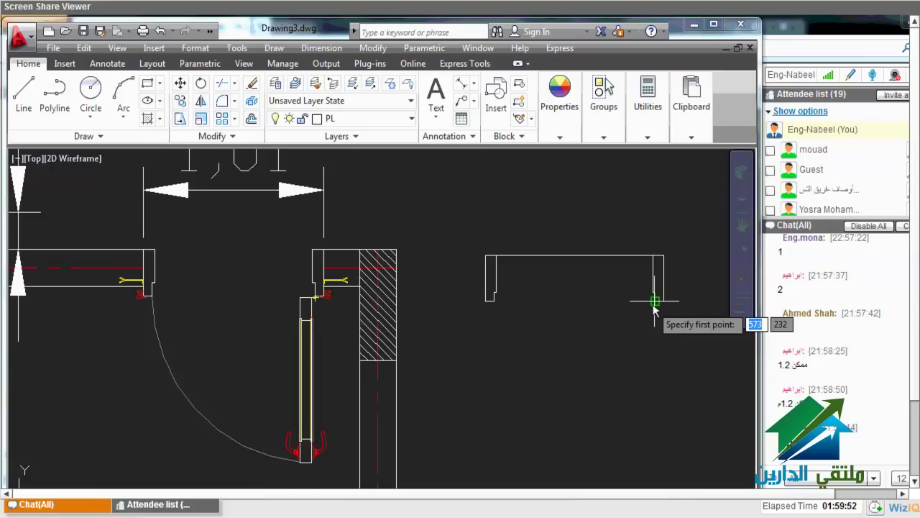
Try a -90° rotation of the right outline's bottom edge, then undo it
middle_drag(654, 305, 606, 305)
click(604, 302)
click(604, 302)
key(Return)
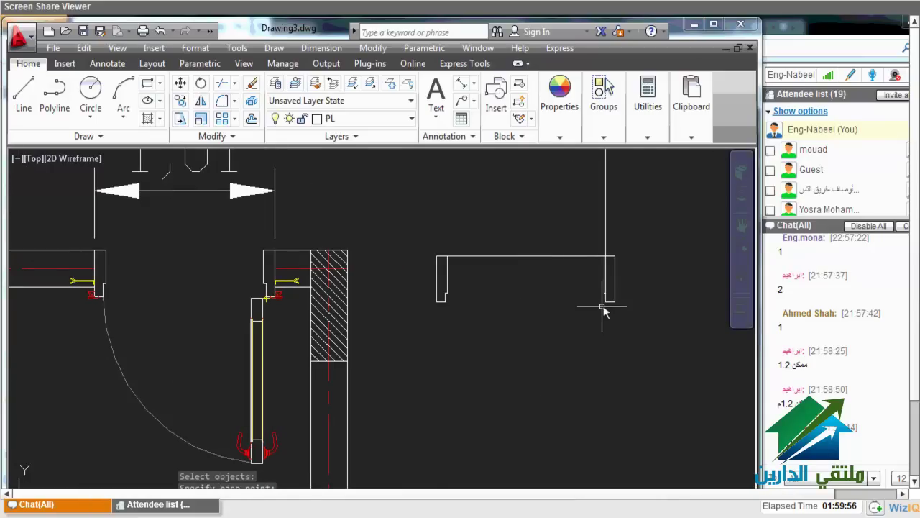
key(ctrl+z)
Rotate the bottom edge 90° about its right endpoint with ROTATE
text(r)
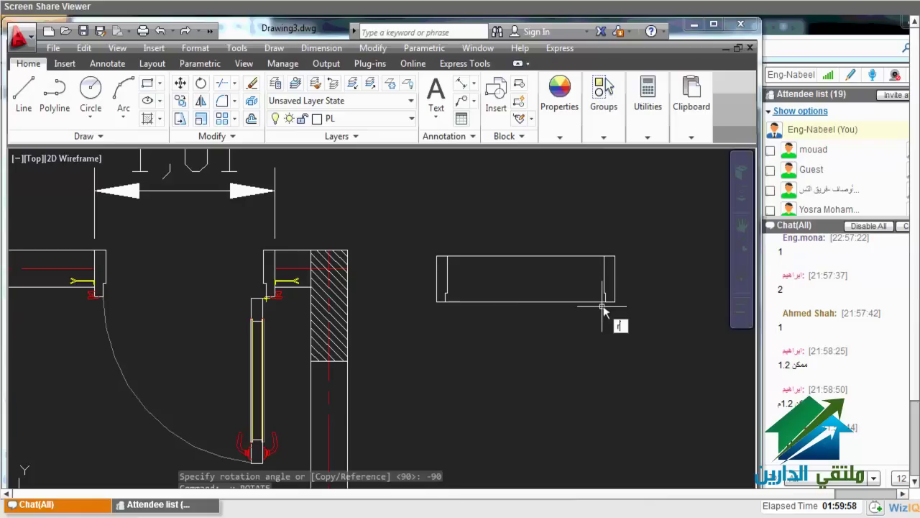
key(Return)
click(602, 302)
key(Return)
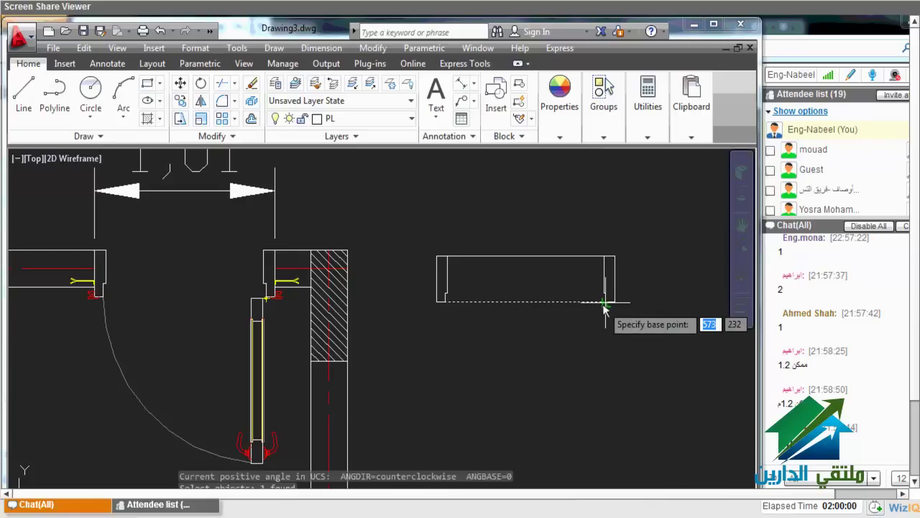
click(604, 303)
text(90)
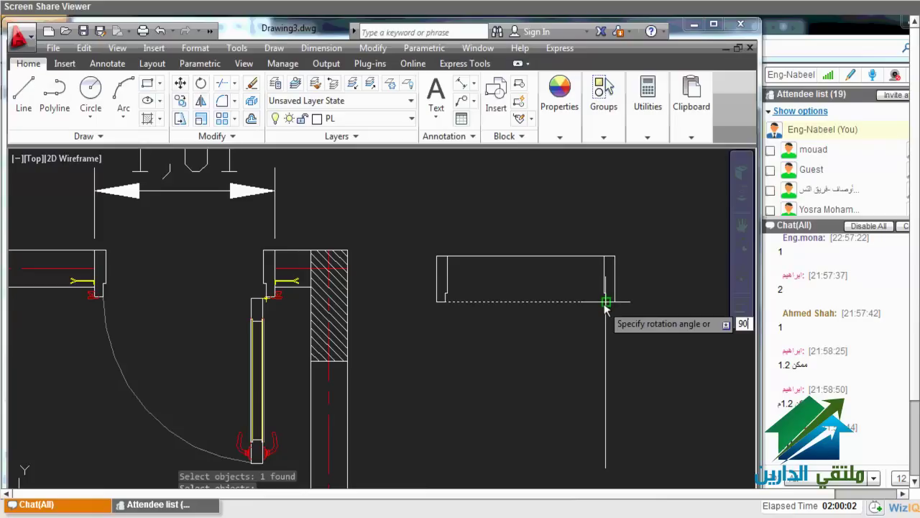
key(Return)
scroll(508, 372, down, 2)
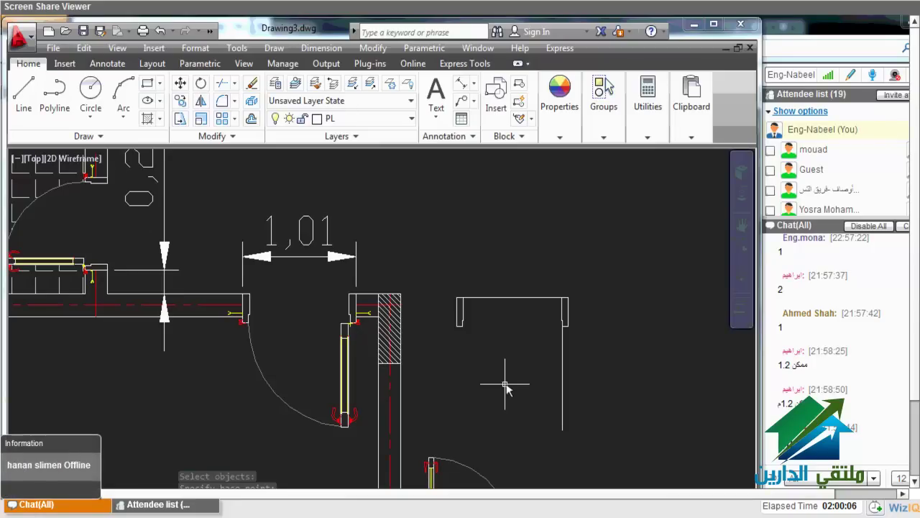
Offset the hanging line by .05 to one side
text(o)
key(Return)
text(.0)
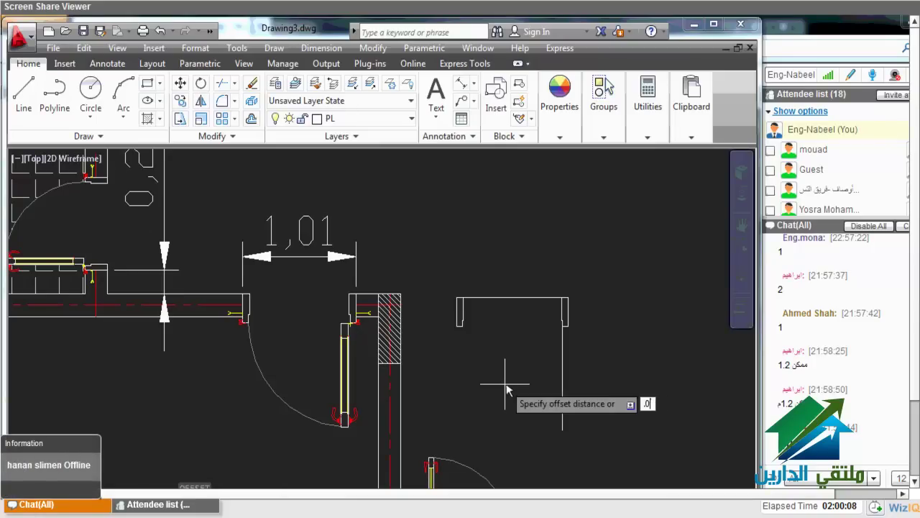
text(5)
key(Return)
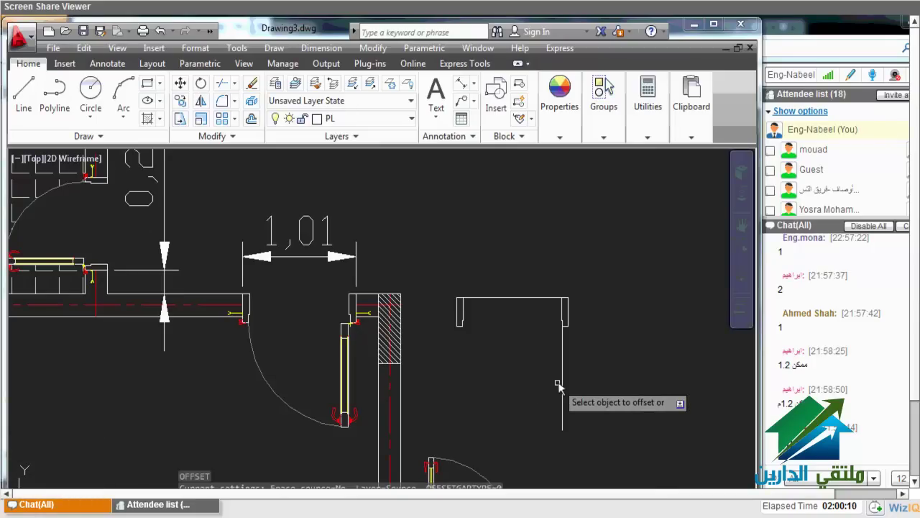
click(563, 409)
click(568, 407)
key(Escape)
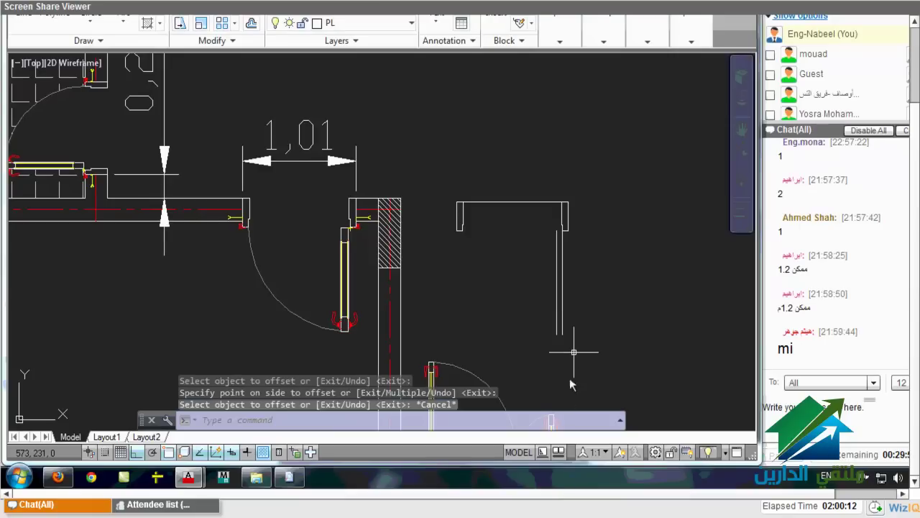
key(Escape)
scroll(574, 352, up, 4)
Draw a line closing the bottom ends of the two vertical lines
text(l)
key(Return)
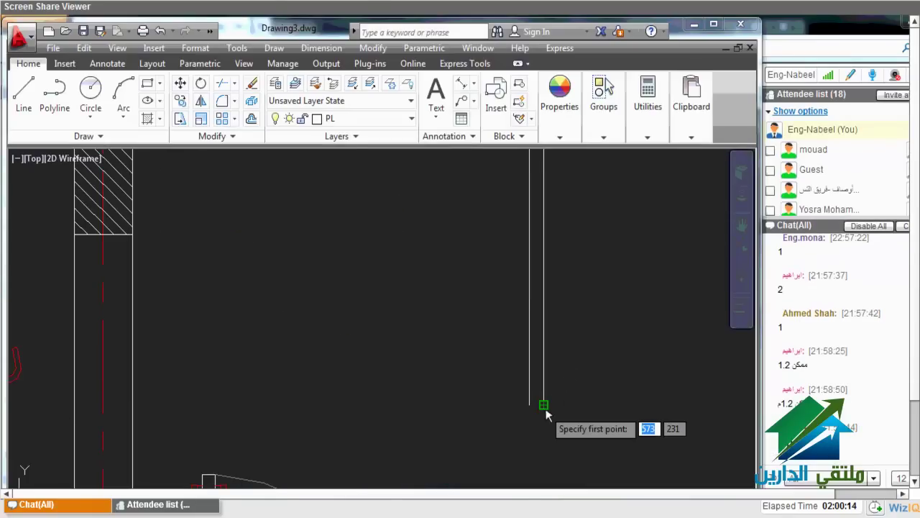
click(529, 309)
click(543, 309)
key(Escape)
scroll(554, 346, down, 3)
key(Return)
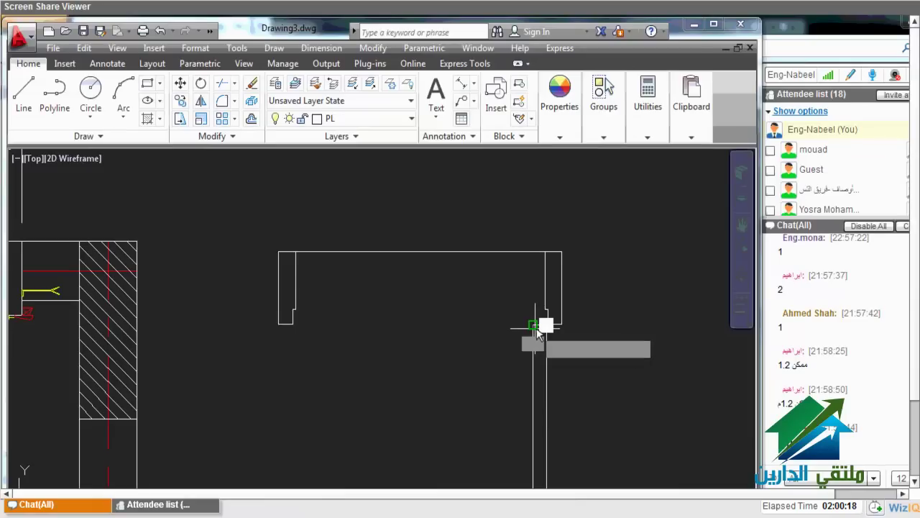
scroll(554, 345, down, 2)
key(Escape)
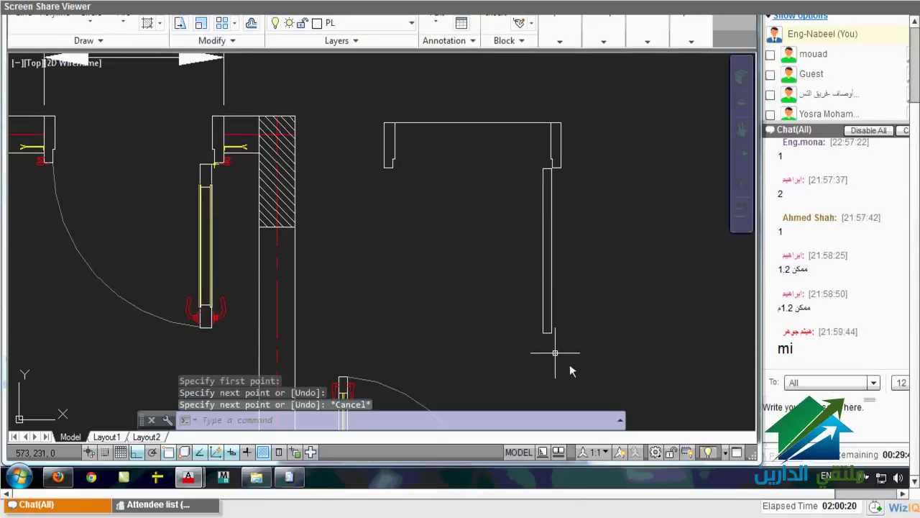
key(Escape)
Offset the vertical lines by .1 to form the narrow door leaf's edges
text(o)
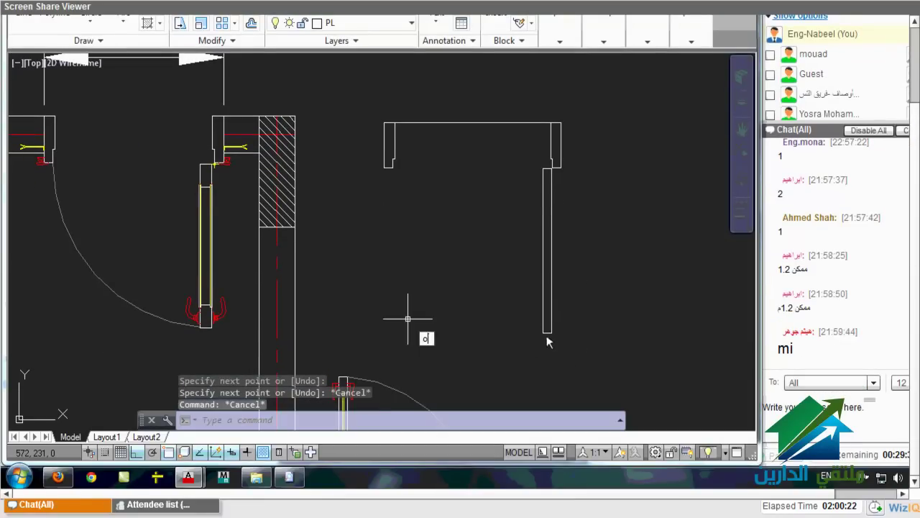
key(Return)
text(1)
key(Return)
click(552, 323)
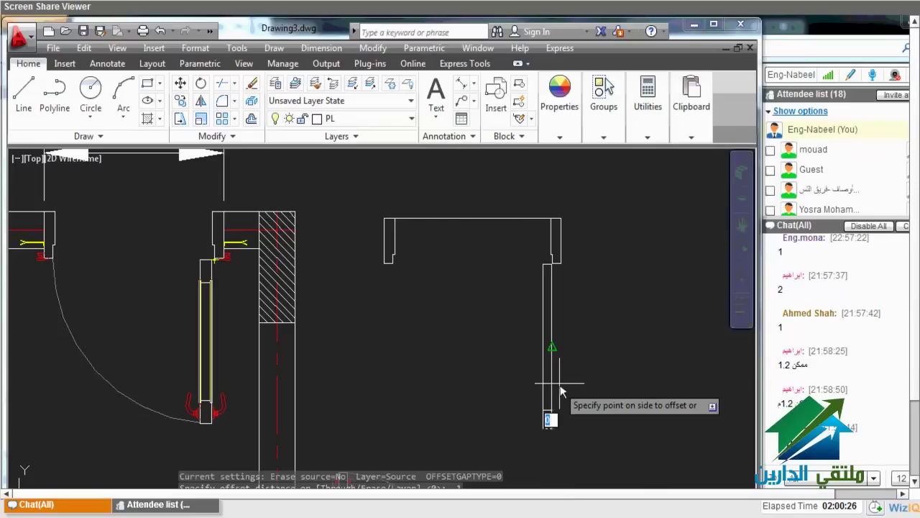
click(561, 391)
click(550, 281)
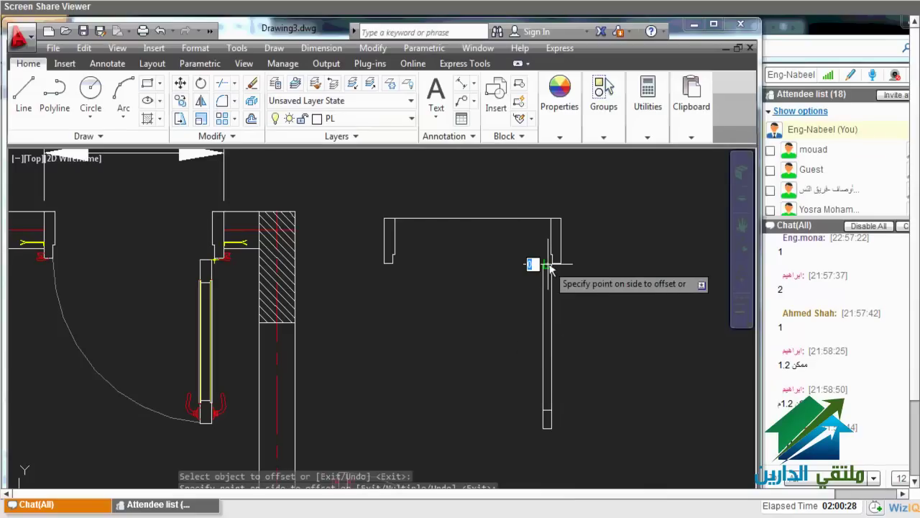
click(552, 270)
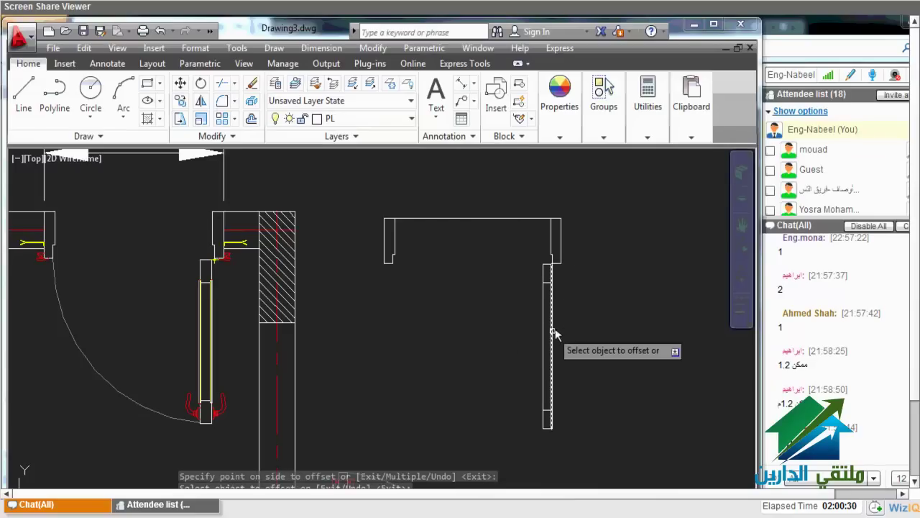
click(553, 330)
key(Escape)
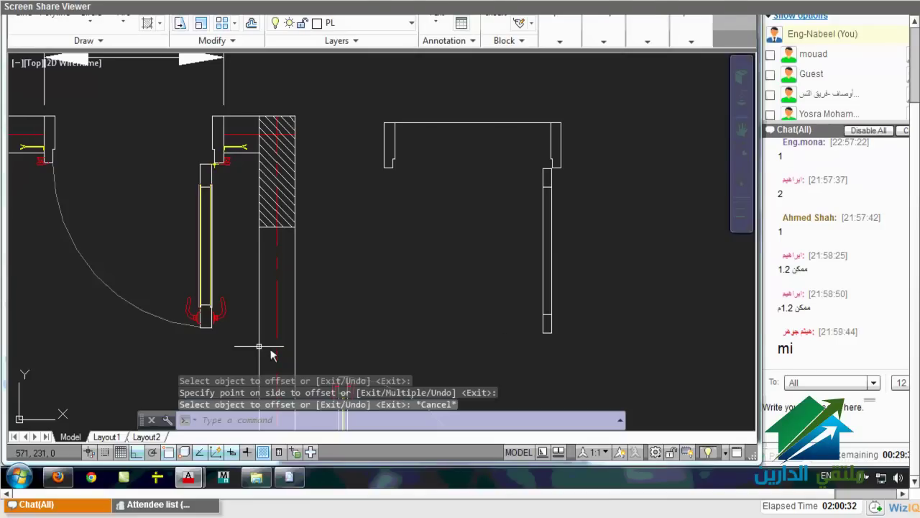
scroll(272, 355, up, 4)
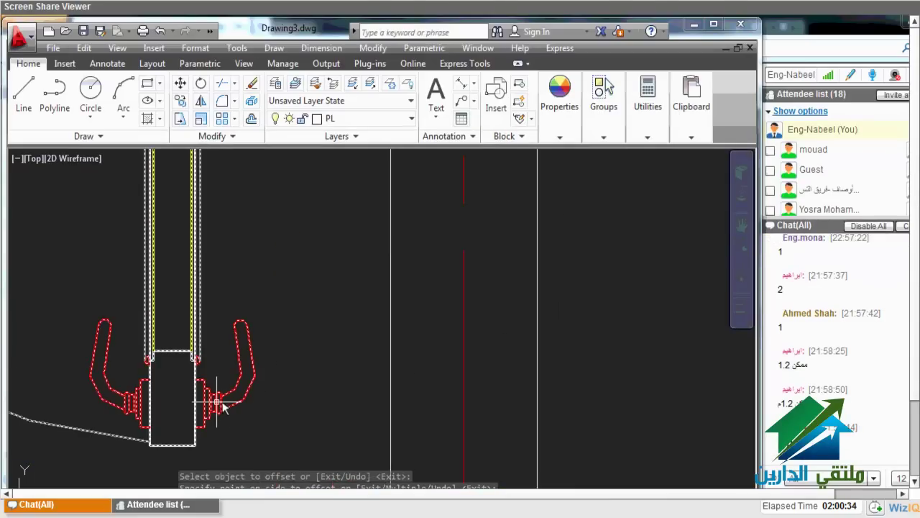
scroll(216, 404, down, 2)
middle_drag(209, 399, 206, 382)
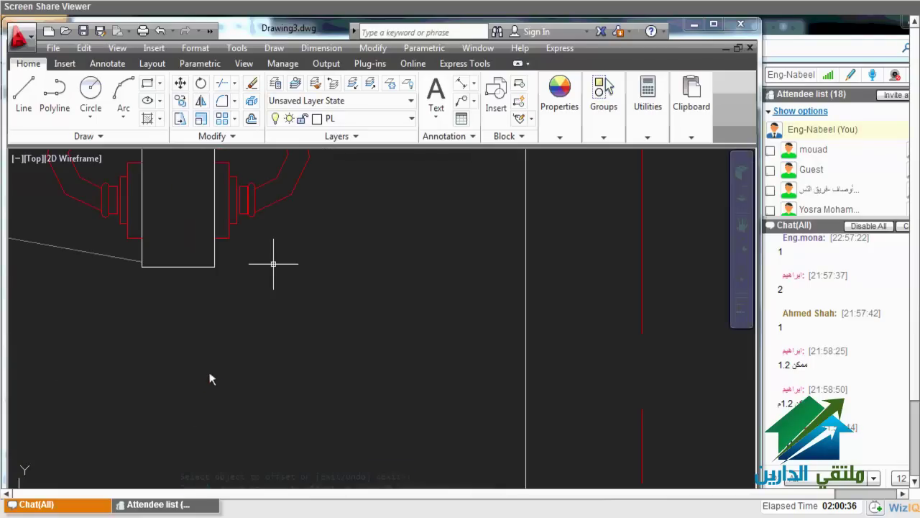
scroll(249, 387, down, 1)
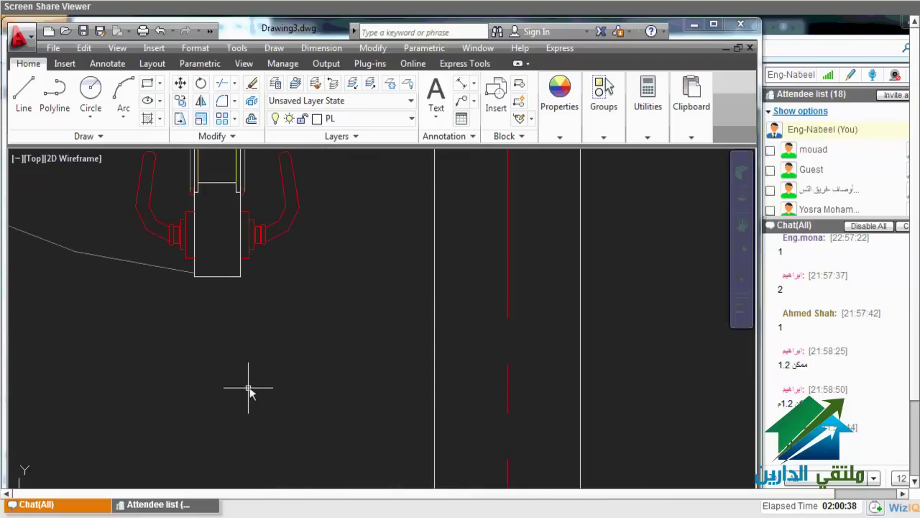
Draw a tall rectangle and a smaller rectangle beside it with REC
text(rec)
key(Return)
click(253, 374)
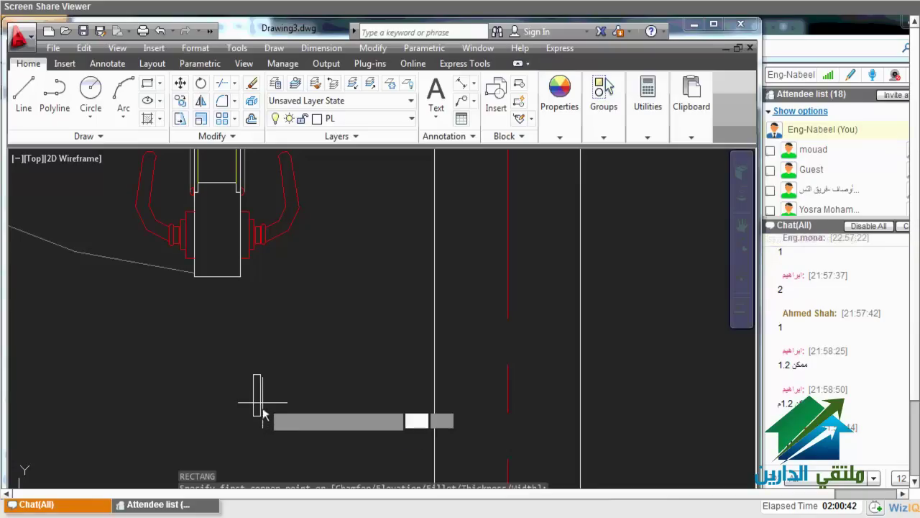
click(261, 417)
key(Return)
click(258, 371)
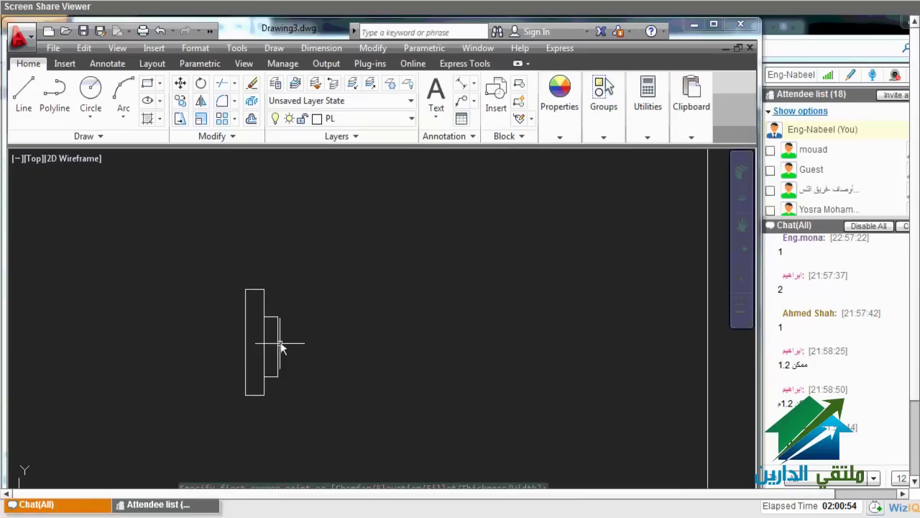
click(272, 335)
shift+right_click(327, 359)
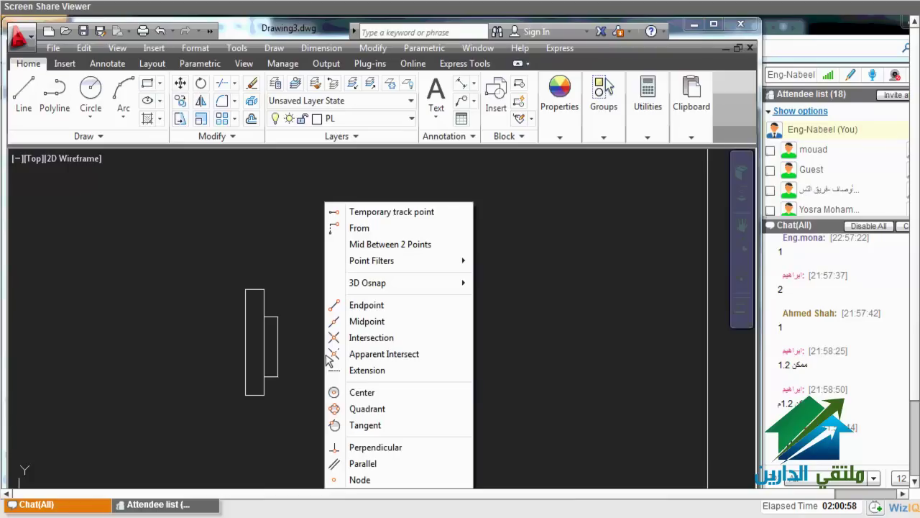
click(417, 245)
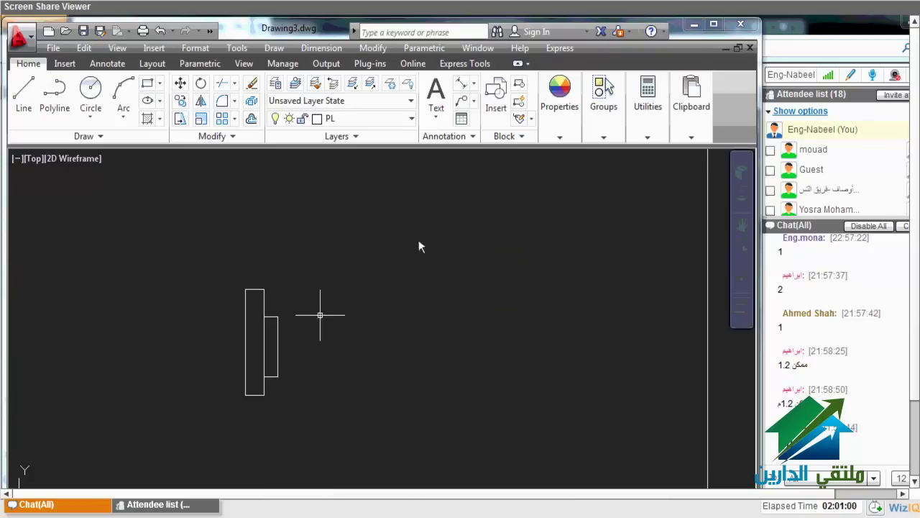
Move the small rectangle down below the tall one, using Mid Between 2 Points snap
text(m)
key(Return)
text(l)
key(Return)
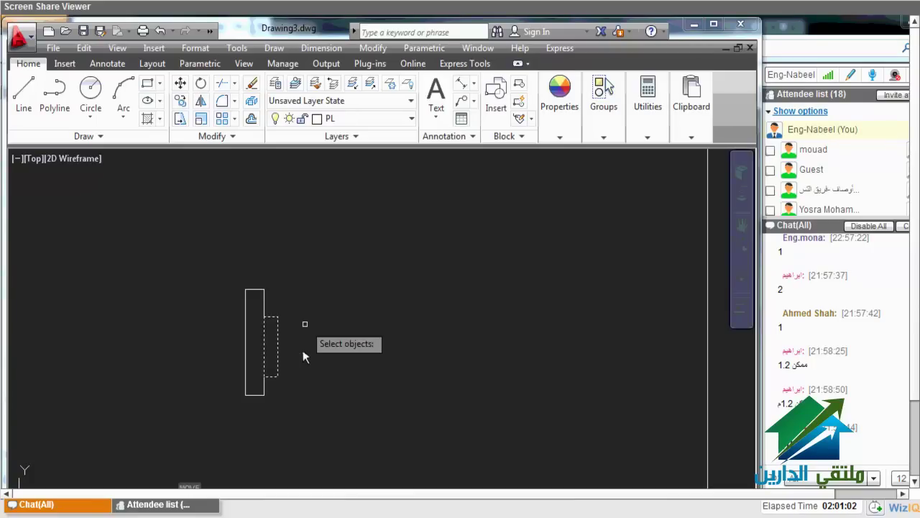
shift+right_click(306, 327)
click(369, 245)
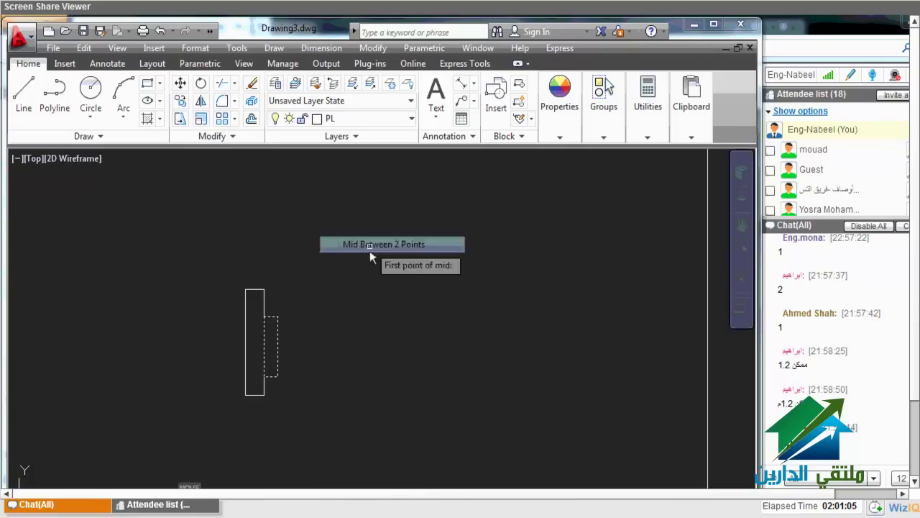
click(271, 314)
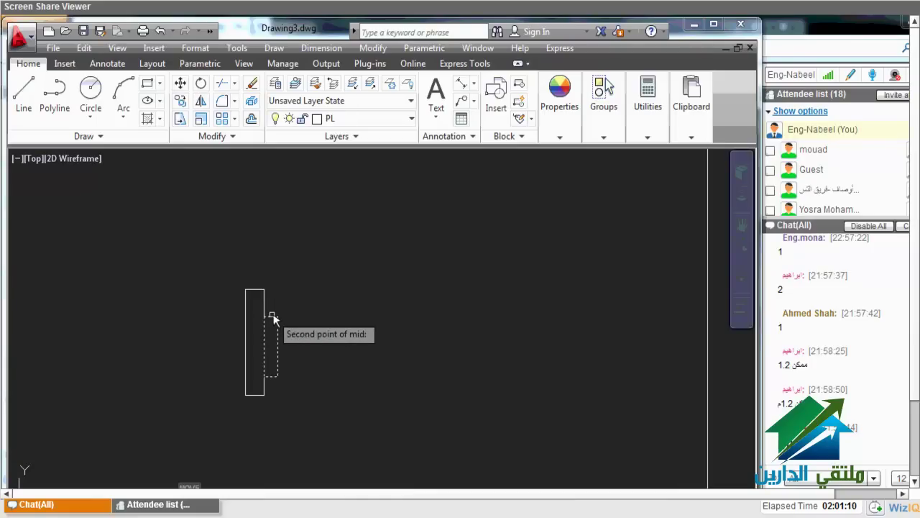
click(272, 316)
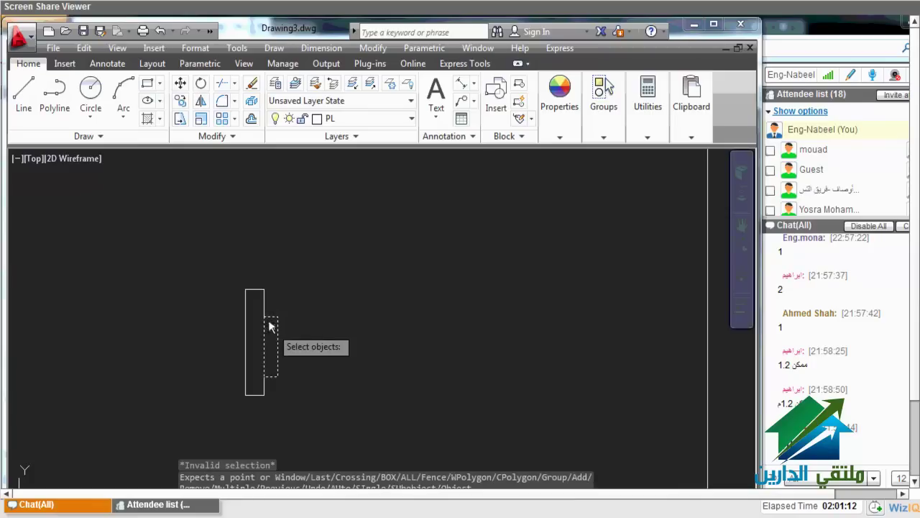
click(273, 329)
key(Return)
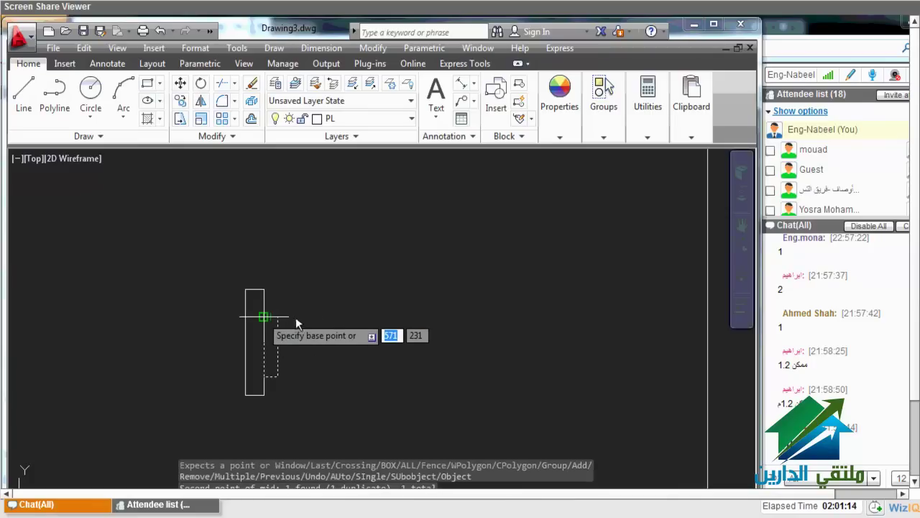
click(263, 316)
click(263, 422)
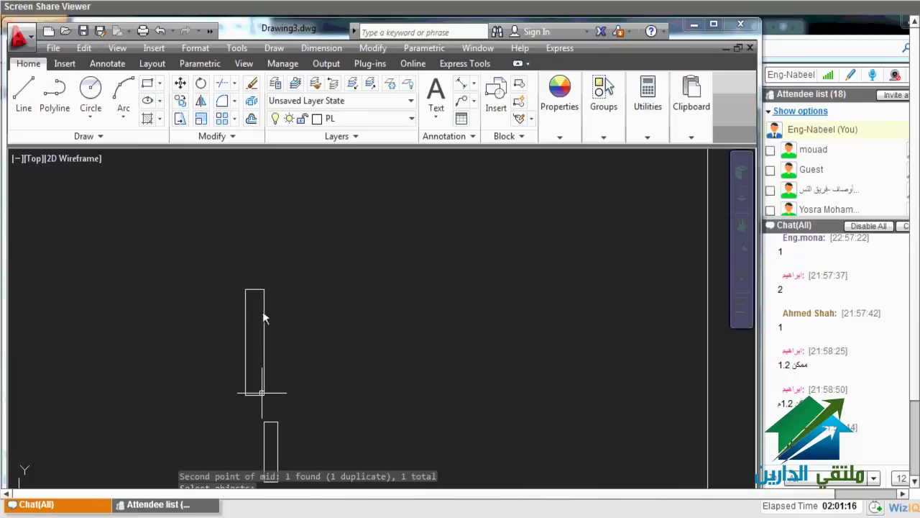
key(Escape)
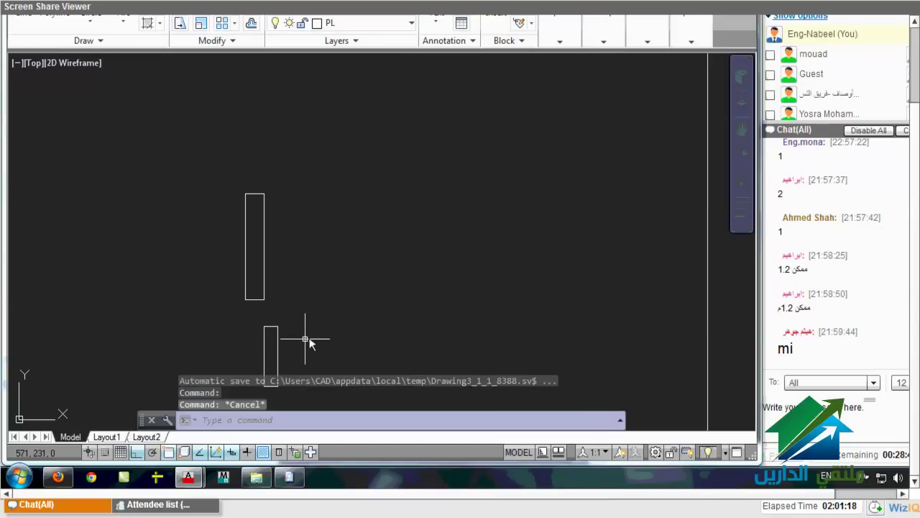
Start a Mid Between 2 Points move that catches the tall rectangle, then abandon it
click(305, 338)
text(m)
key(Return)
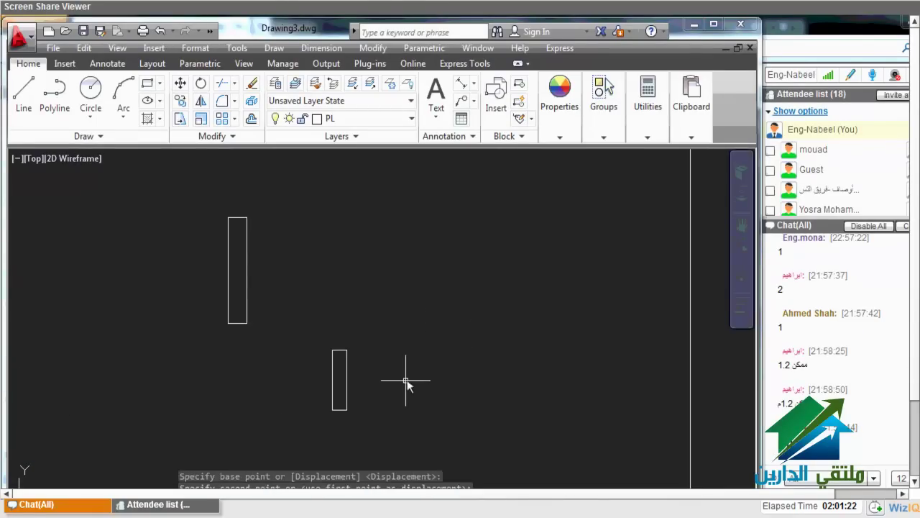
key(Escape)
key(Return)
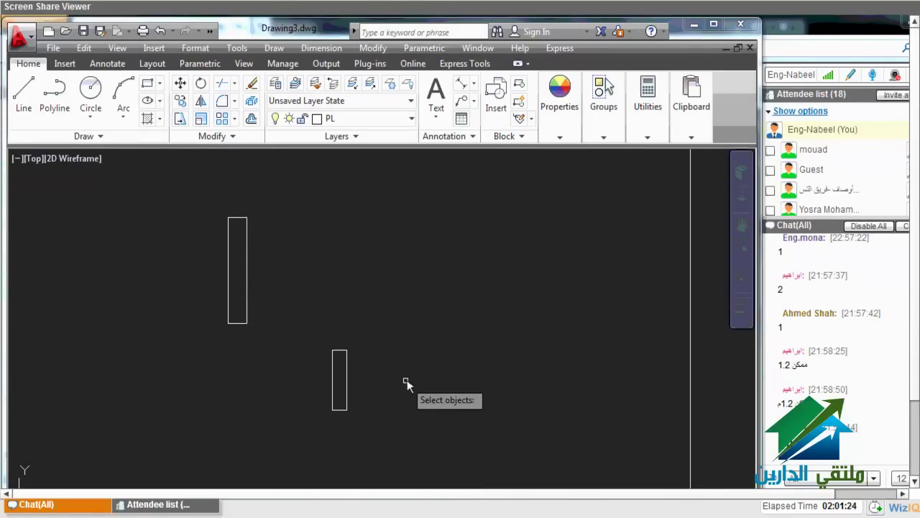
shift+right_click(407, 380)
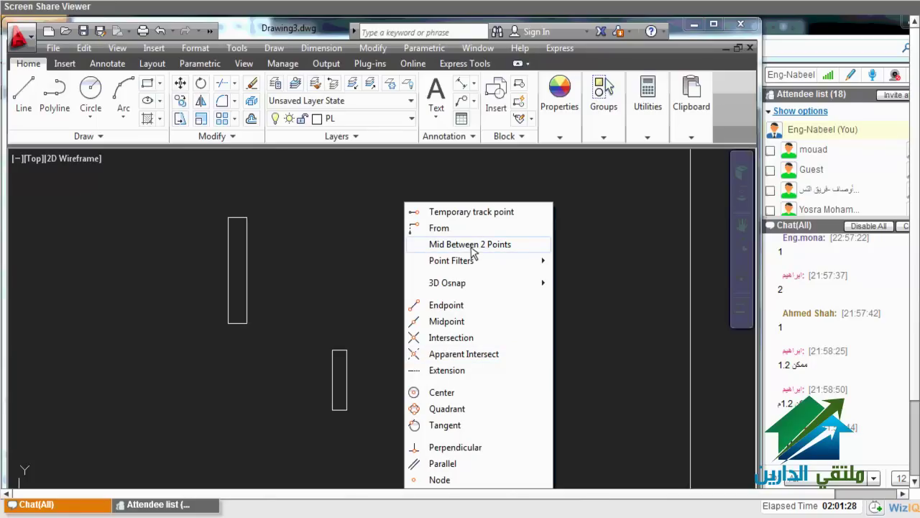
click(471, 244)
click(268, 293)
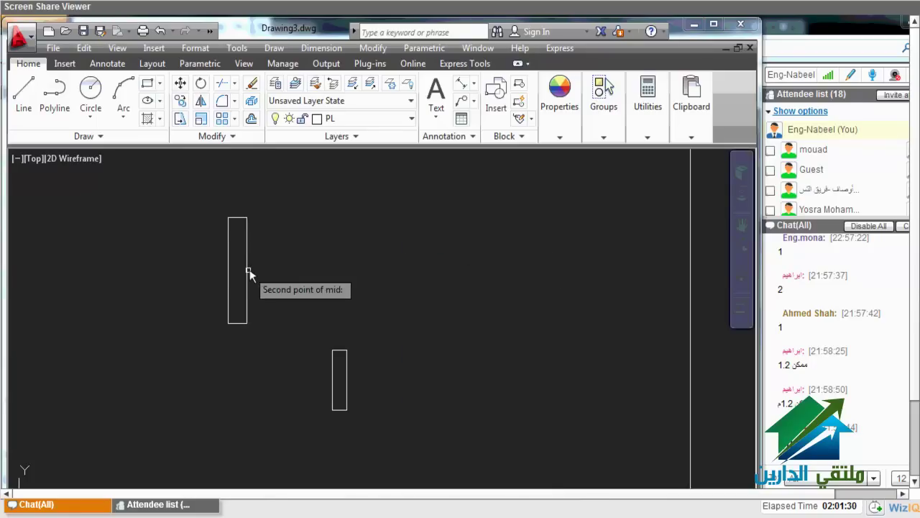
click(247, 272)
key(Return)
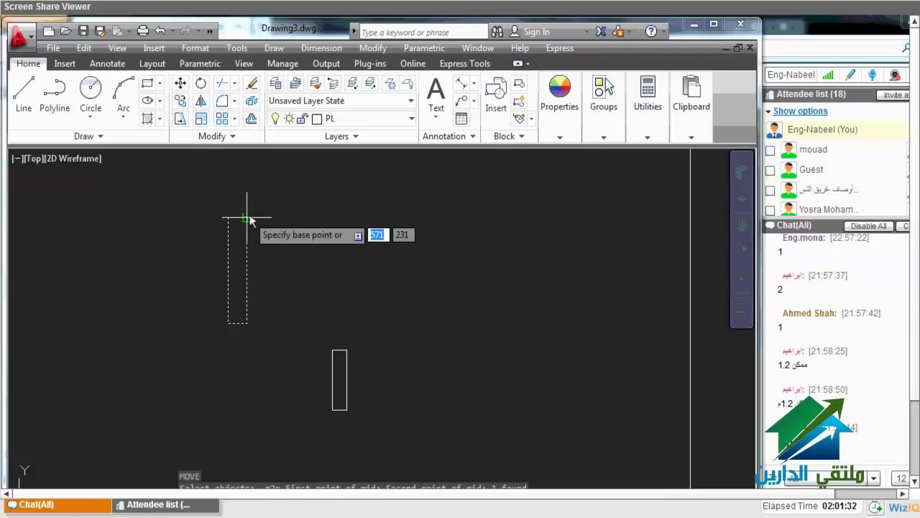
click(248, 217)
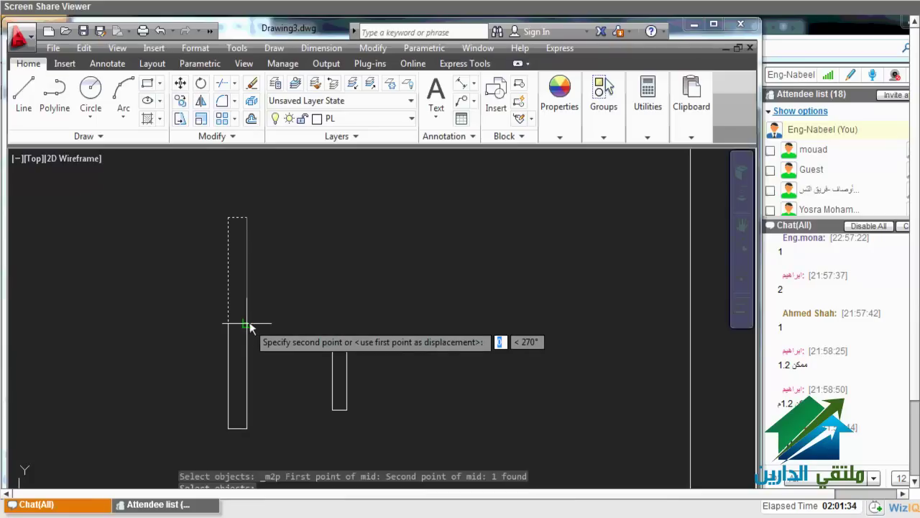
click(250, 325)
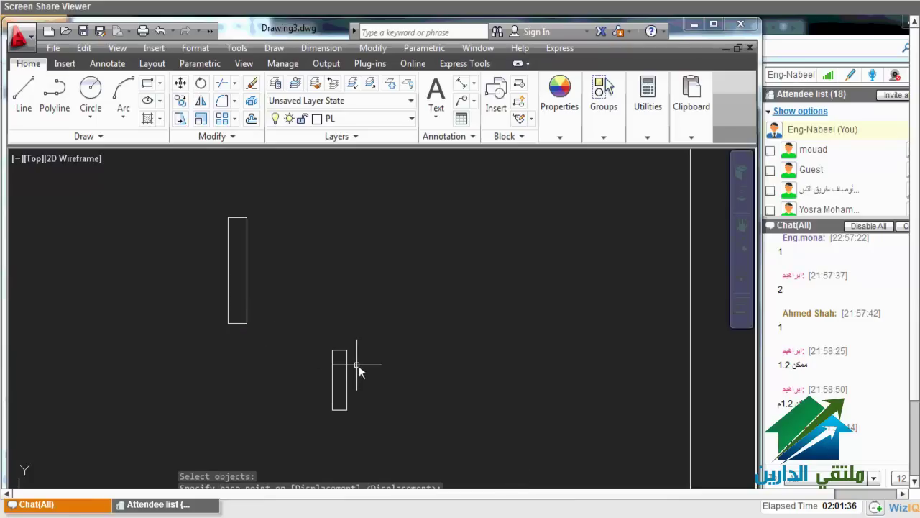
shift+right_click(373, 360)
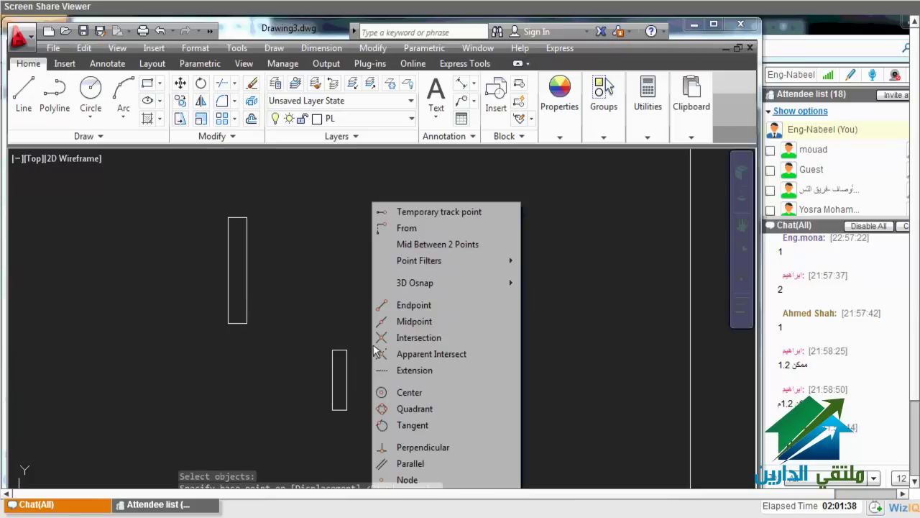
key(Escape)
Move the small rectangle by its left-edge midpoint against the tall rectangle's right side
click(347, 366)
key(space)
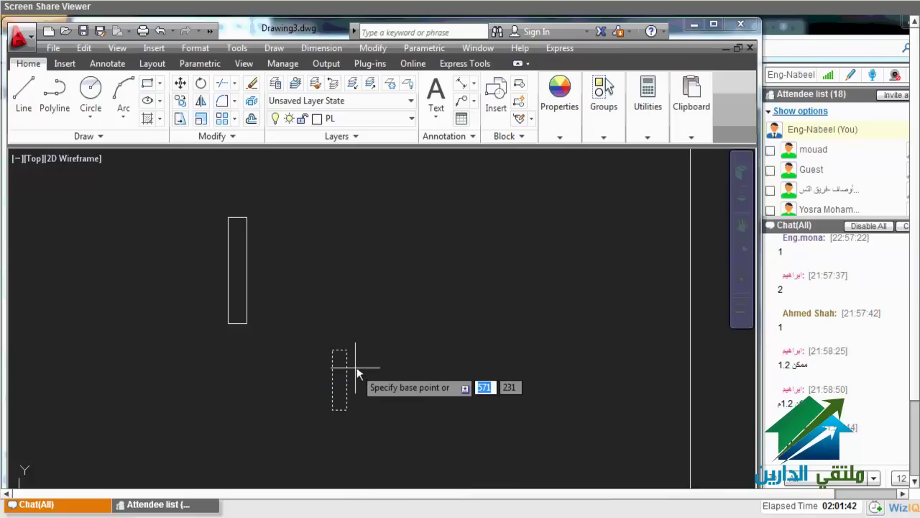
shift+right_click(357, 372)
click(410, 241)
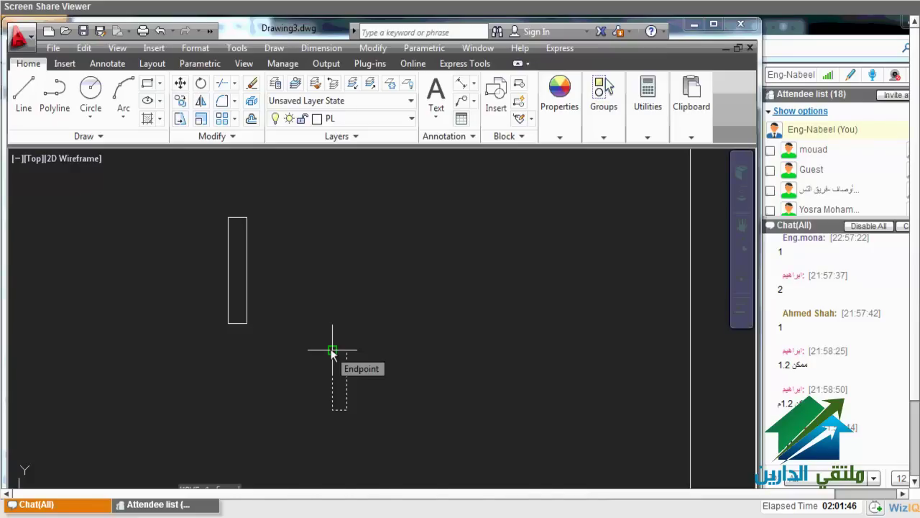
click(332, 351)
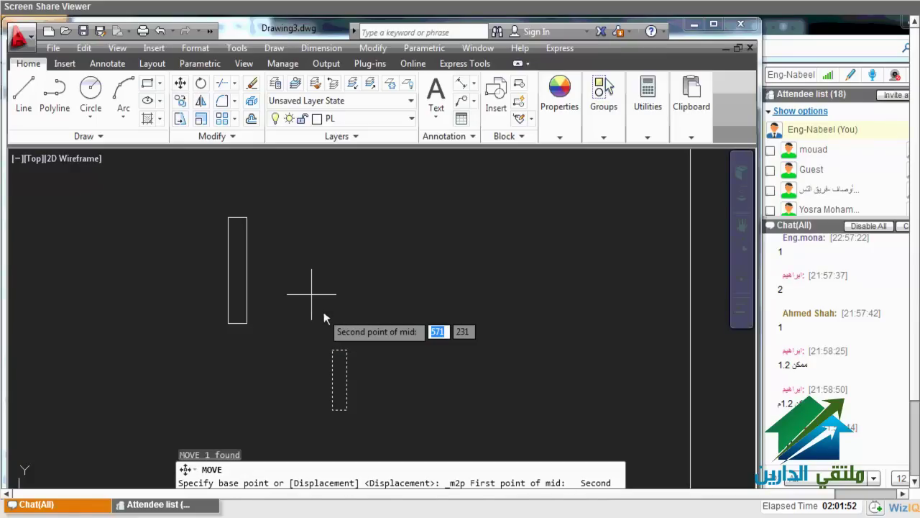
click(324, 316)
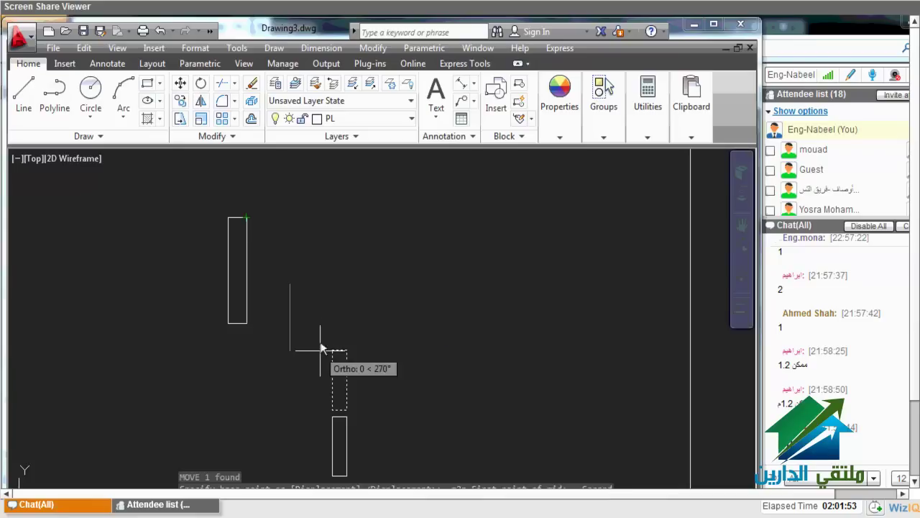
click(279, 423)
click(250, 244)
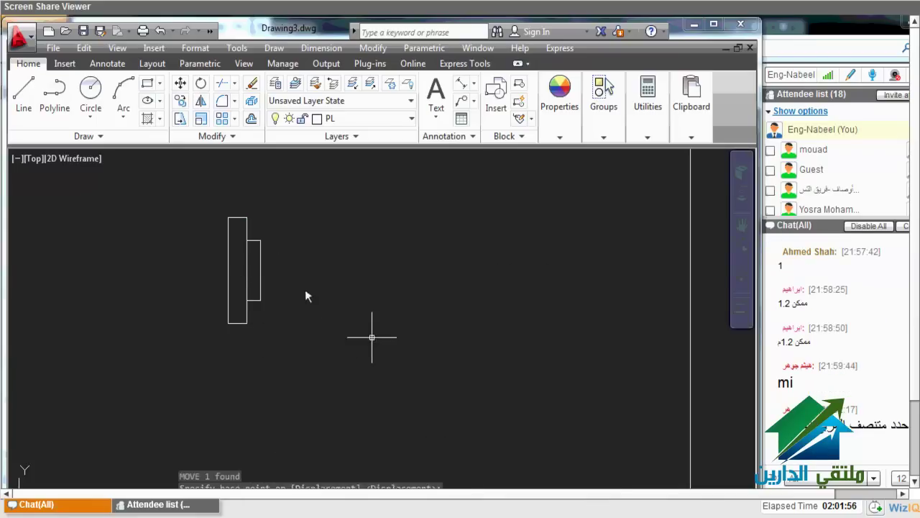
middle_drag(264, 292, 317, 292)
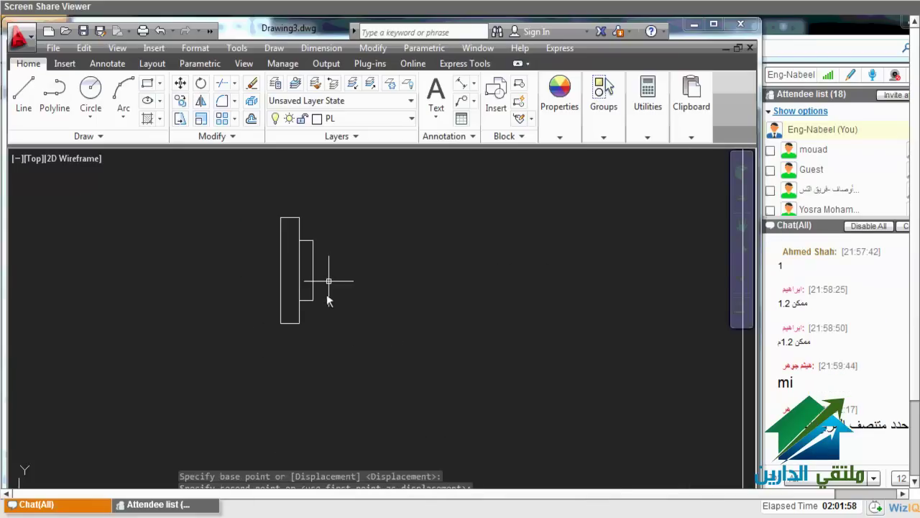
click(315, 282)
Try moving the small rectangle with ortho (F8) toggled, then cancel
key(m)
key(Return)
click(365, 388)
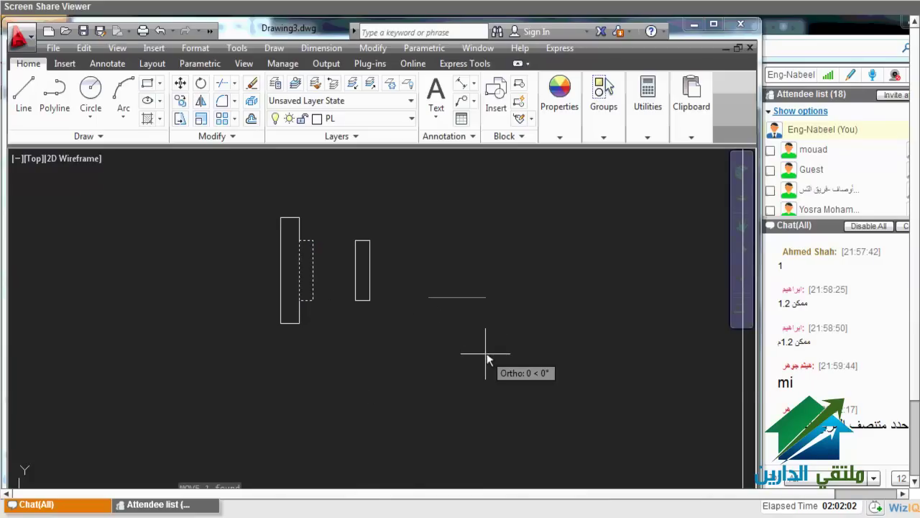
key(F8)
key(Escape)
middle_drag(478, 386, 464, 387)
click(465, 386)
key(F8)
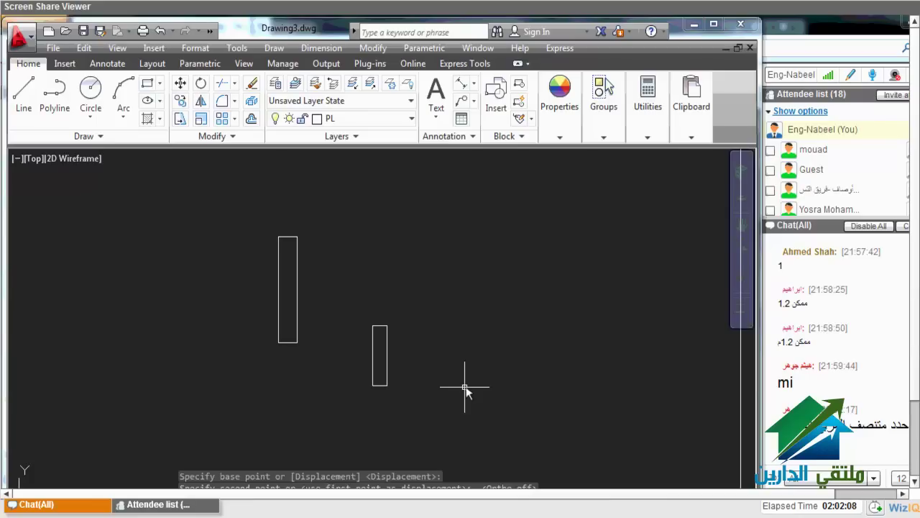
key(Escape)
key(Return)
Undo a misplaced move to the tall rectangle's top-right corner, leaving the small rectangle separate
shift+right_click(466, 386)
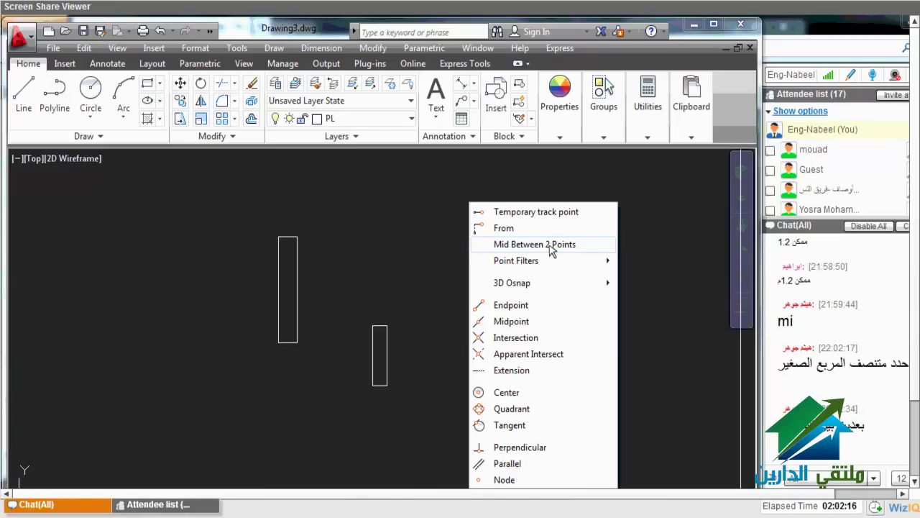
click(550, 246)
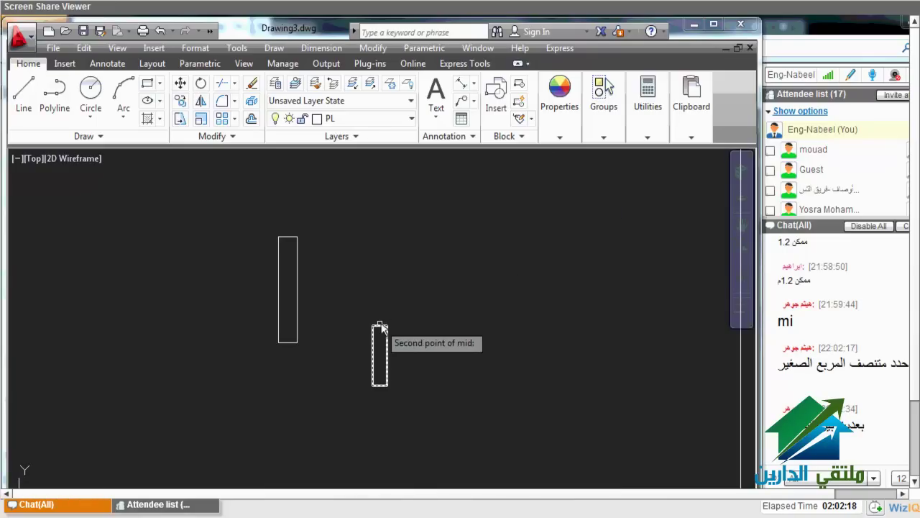
click(382, 325)
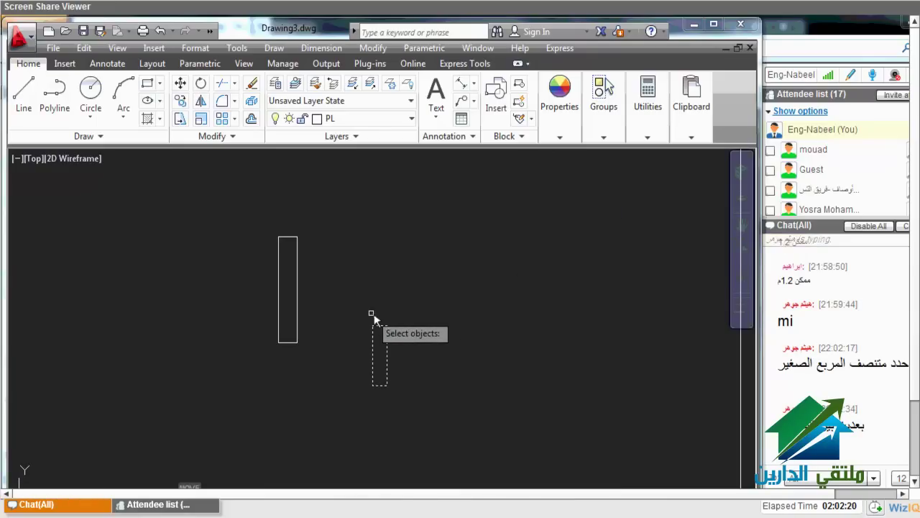
key(Return)
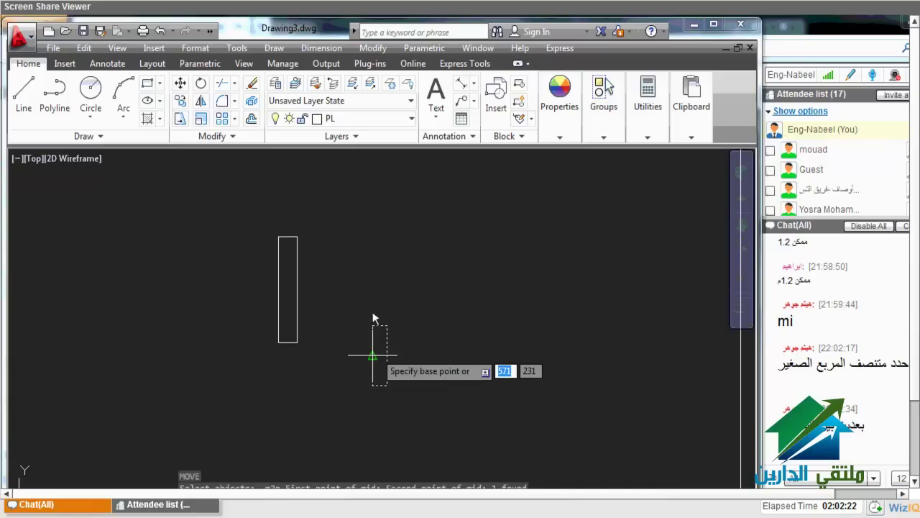
click(374, 356)
click(301, 240)
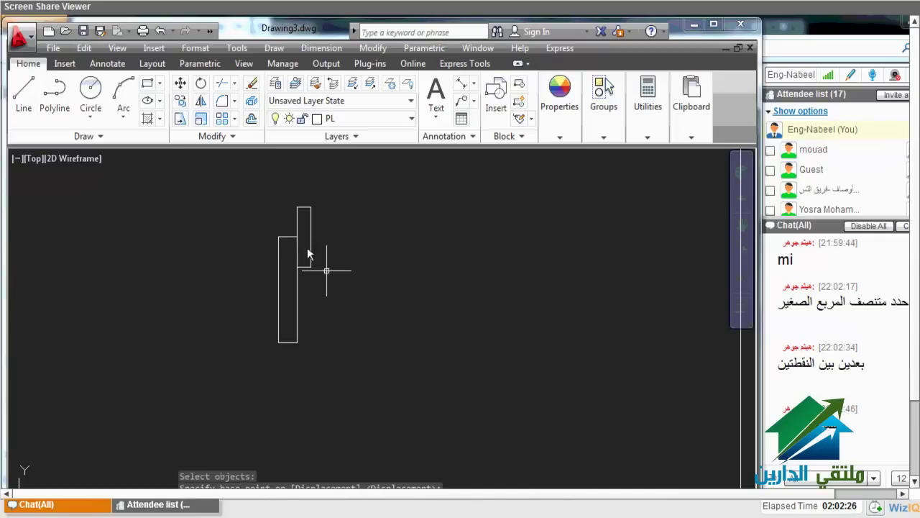
key(ctrl+z)
click(417, 355)
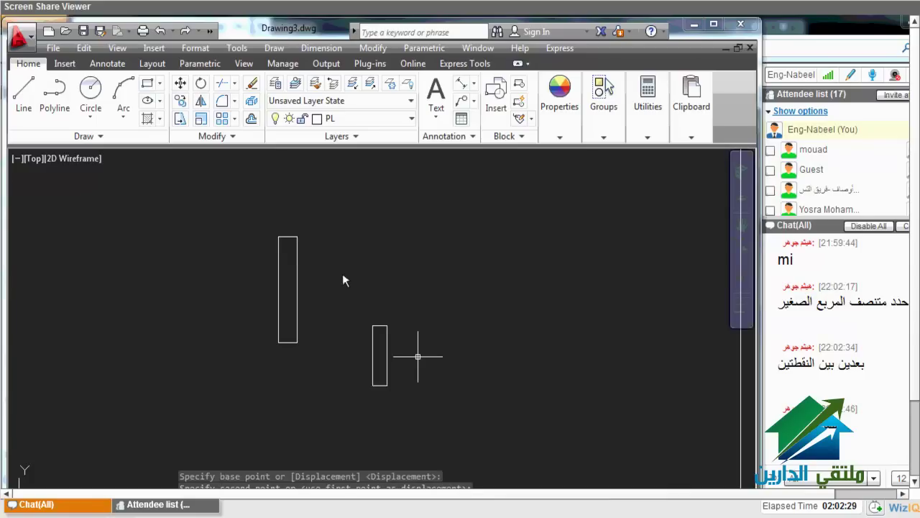
key(Escape)
key(Return)
Move the small rectangle's left-edge midpoint onto the tall rectangle's right-side midpoint
shift+right_click(415, 354)
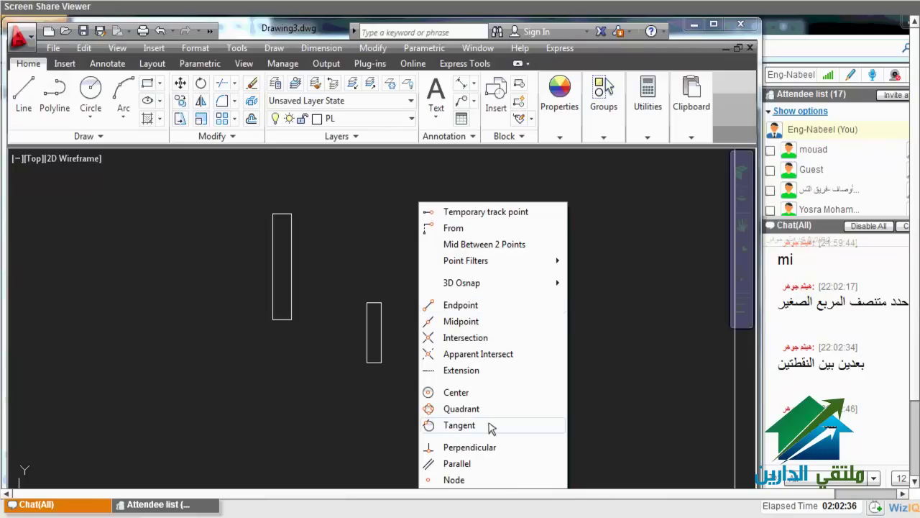
click(488, 327)
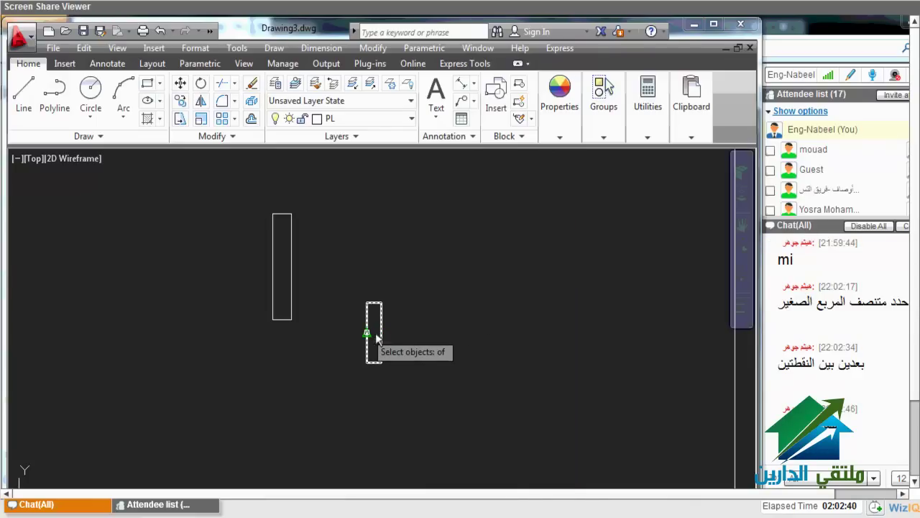
click(367, 334)
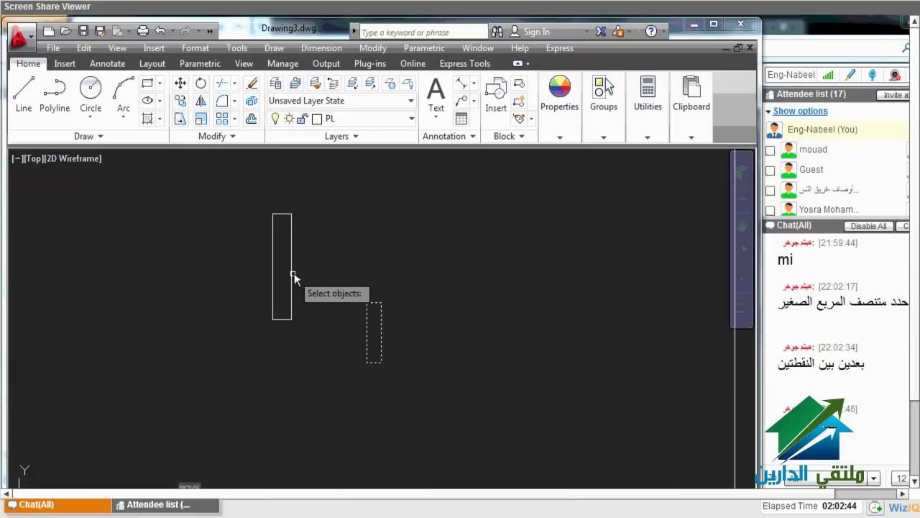
click(290, 216)
key(Return)
click(291, 217)
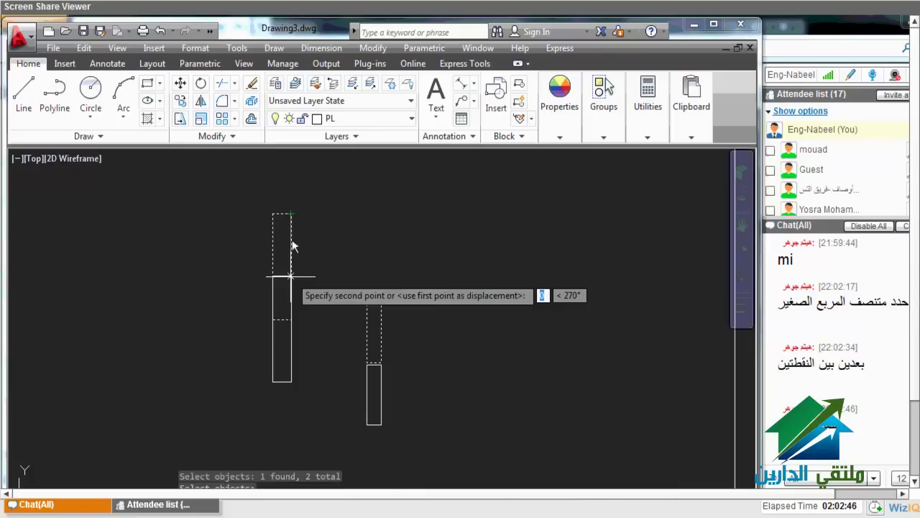
key(Escape)
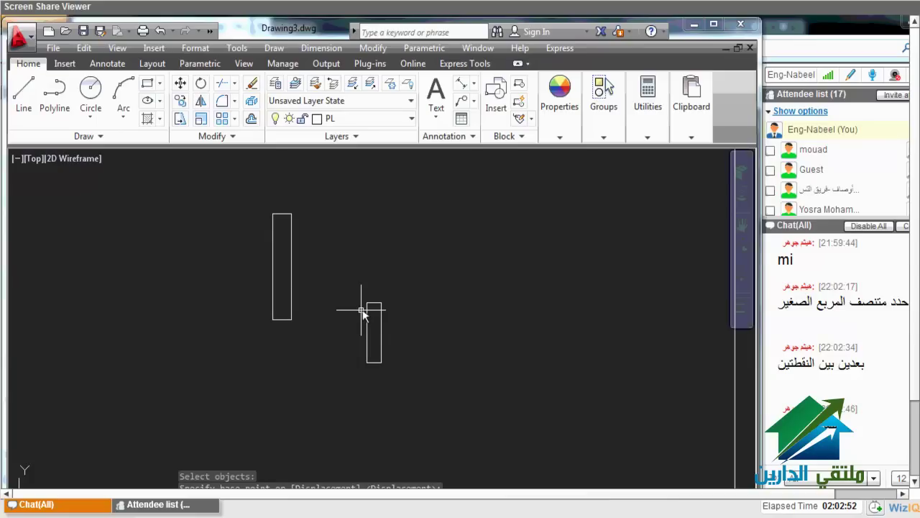
click(362, 309)
click(291, 238)
scroll(364, 414, down, 2)
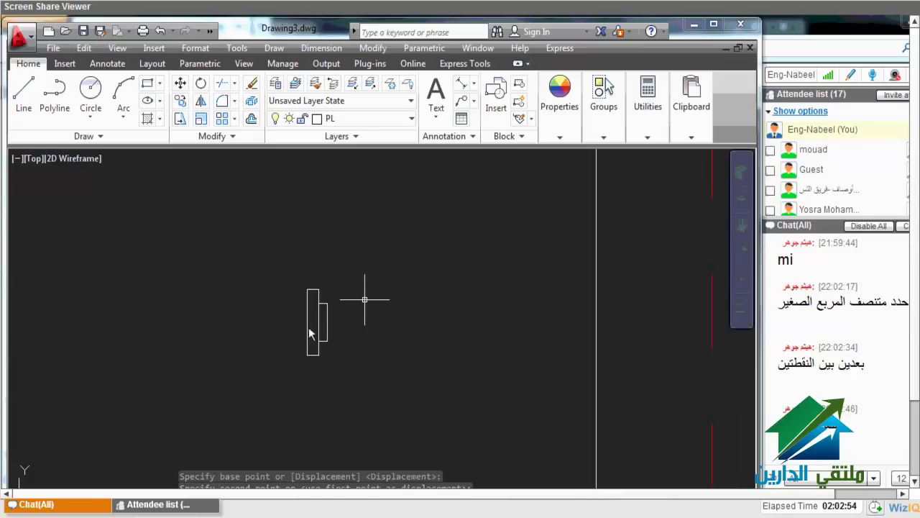
Pan and zoom out to reveal the red drawing and vertical lines around the rectangles
middle_drag(335, 328, 339, 312)
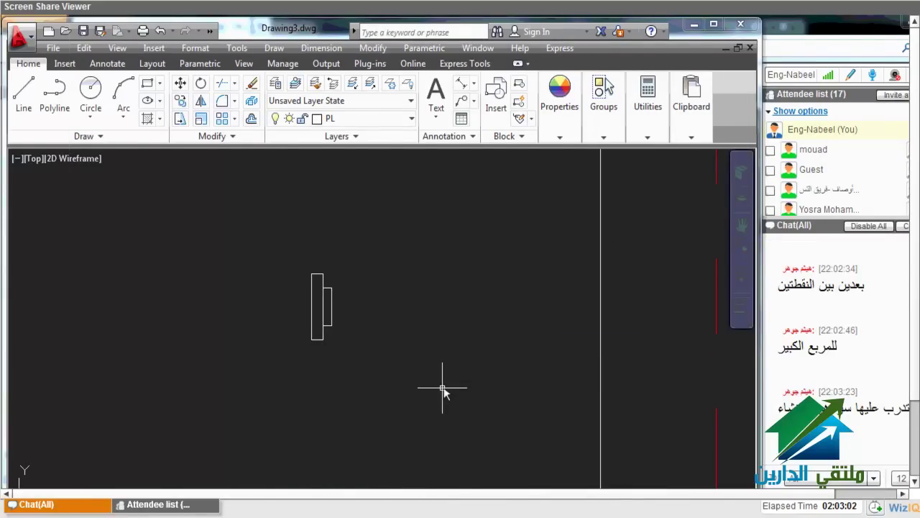
scroll(403, 373, down, 1)
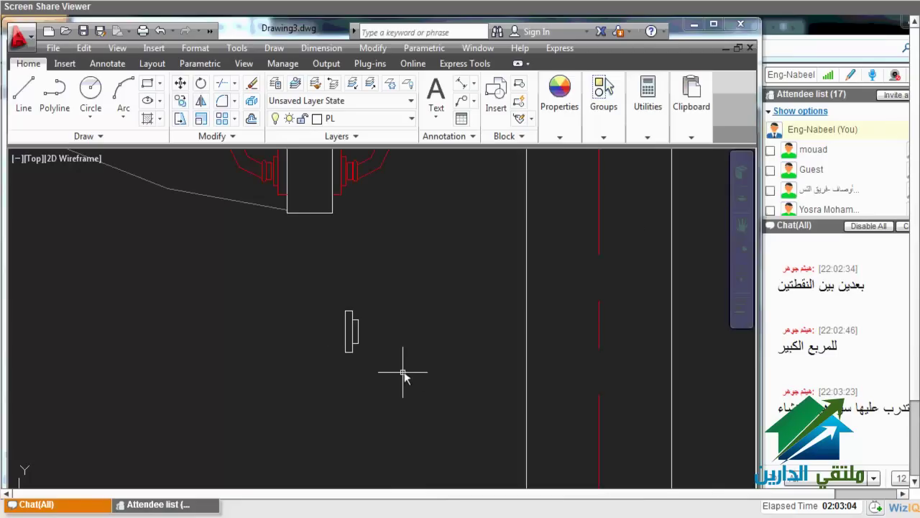
scroll(378, 333, up, 2)
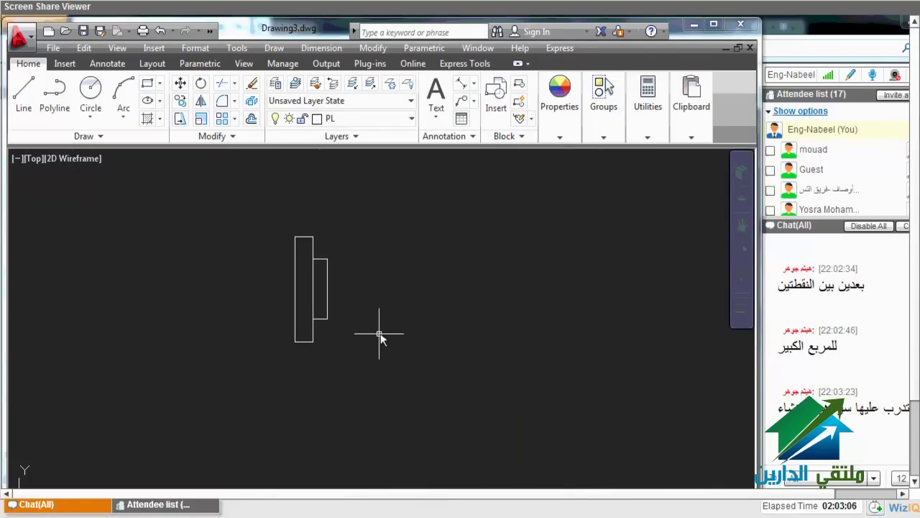
scroll(380, 334, down, 2)
scroll(371, 380, down, 3)
scroll(369, 364, up, 3)
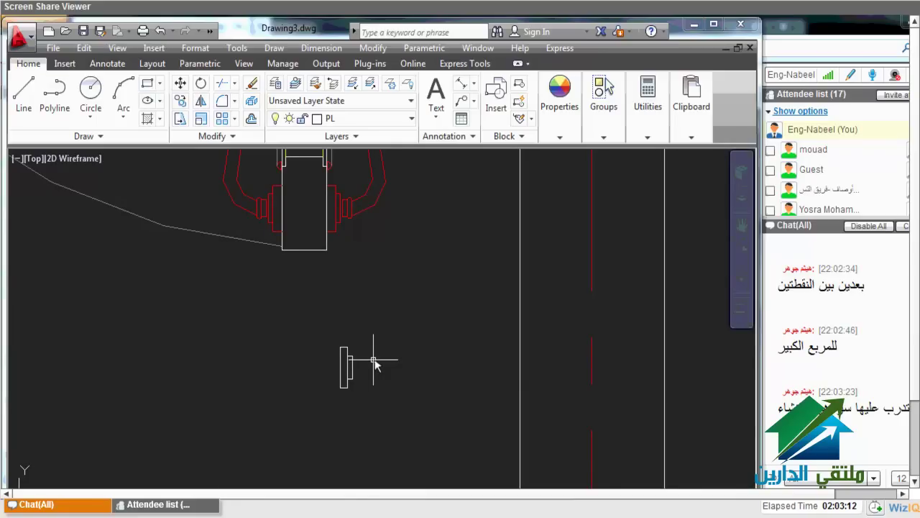
Draw a thin rectangular strip snapped to the existing rectangles, extending the handle chain rightward
key(Return)
scroll(375, 372, up, 3)
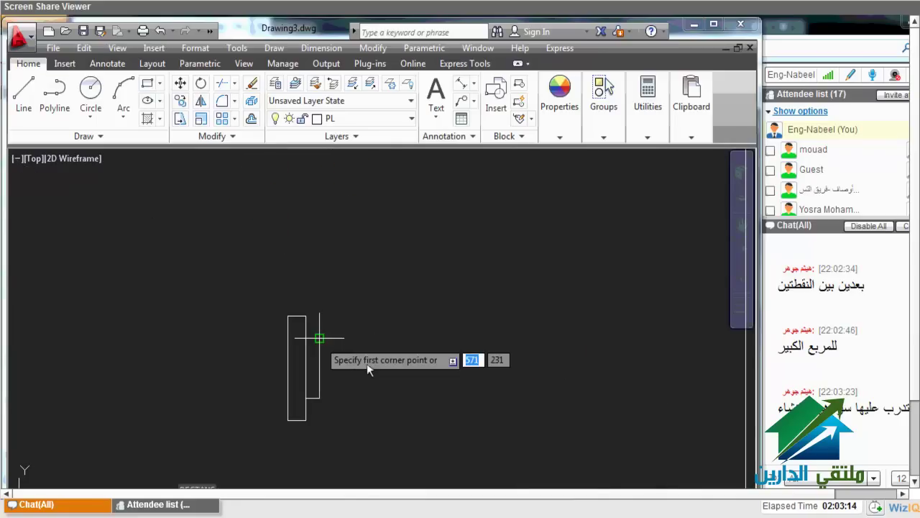
click(319, 351)
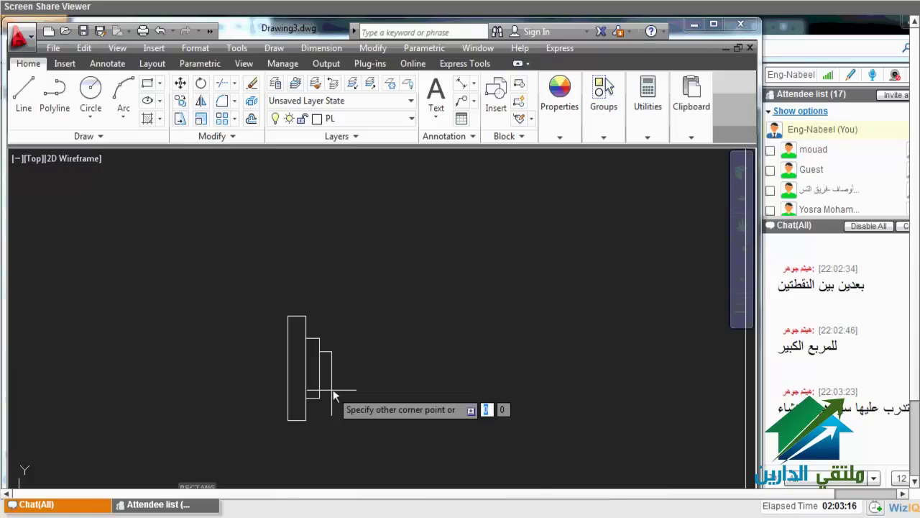
click(332, 390)
scroll(359, 376, down, 4)
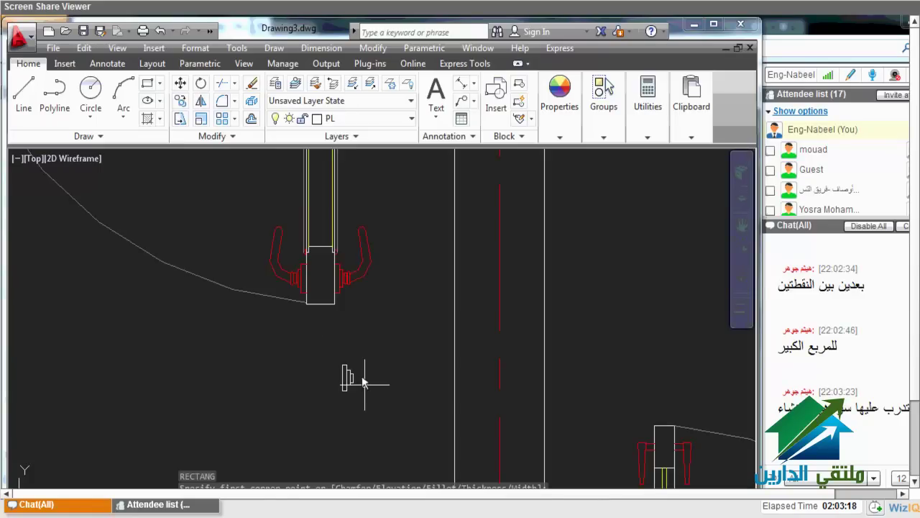
scroll(364, 379, up, 1)
scroll(363, 377, down, 2)
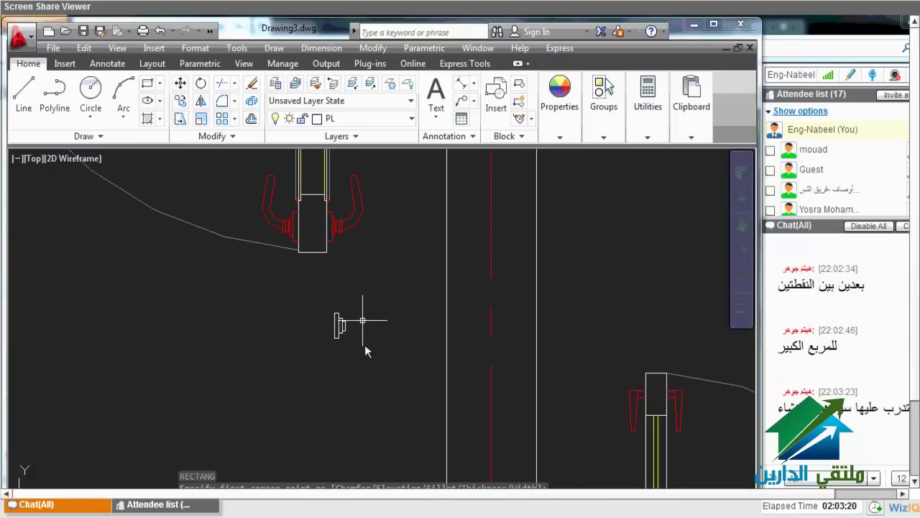
scroll(353, 261, up, 2)
Regenerate the view and draw a taller rectangular block at the end of the chain
text(re)
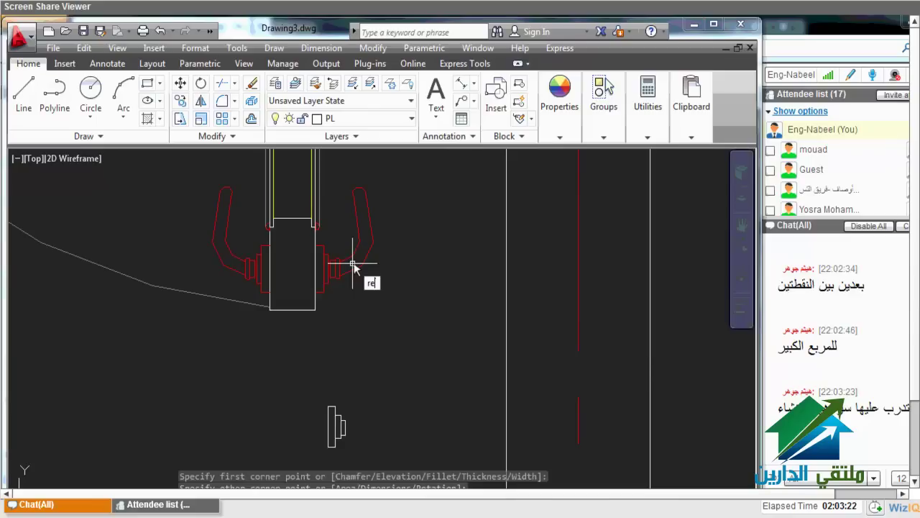
key(Return)
middle_drag(362, 346, 369, 404)
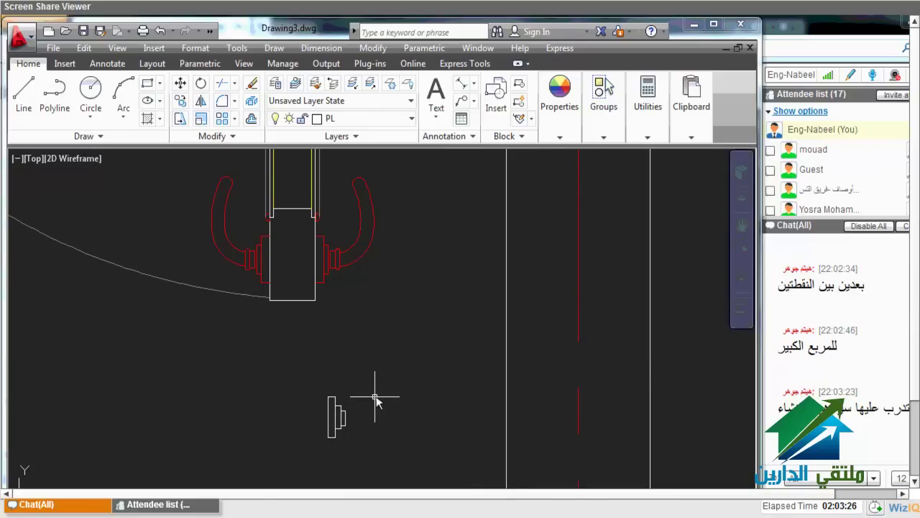
scroll(371, 404, up, 2)
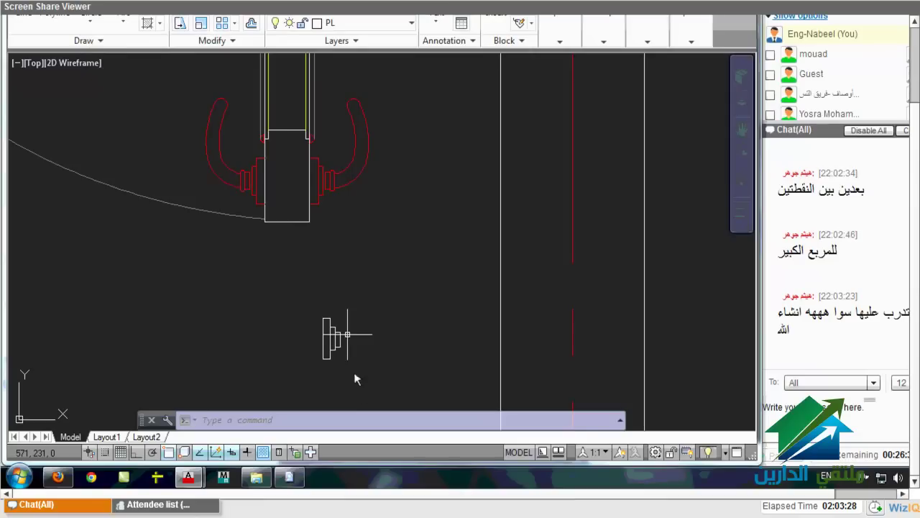
text(rec)
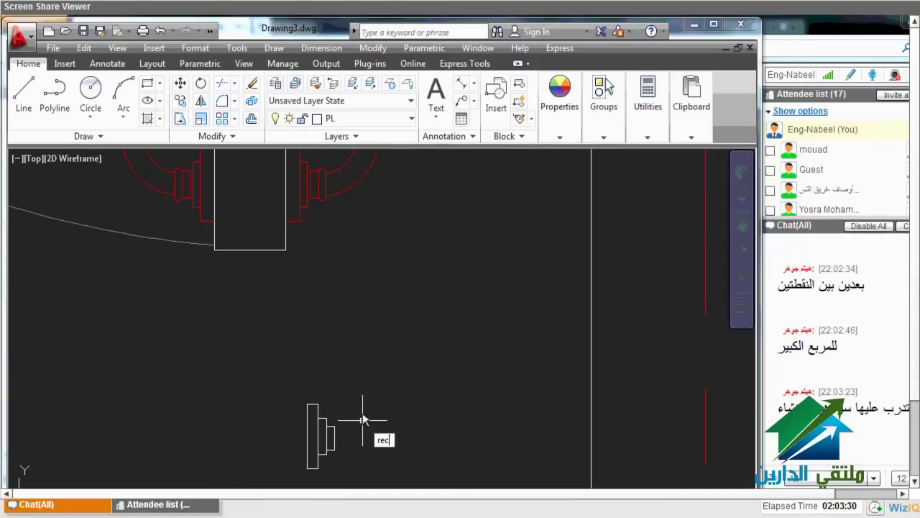
key(Return)
scroll(363, 424, up, 1)
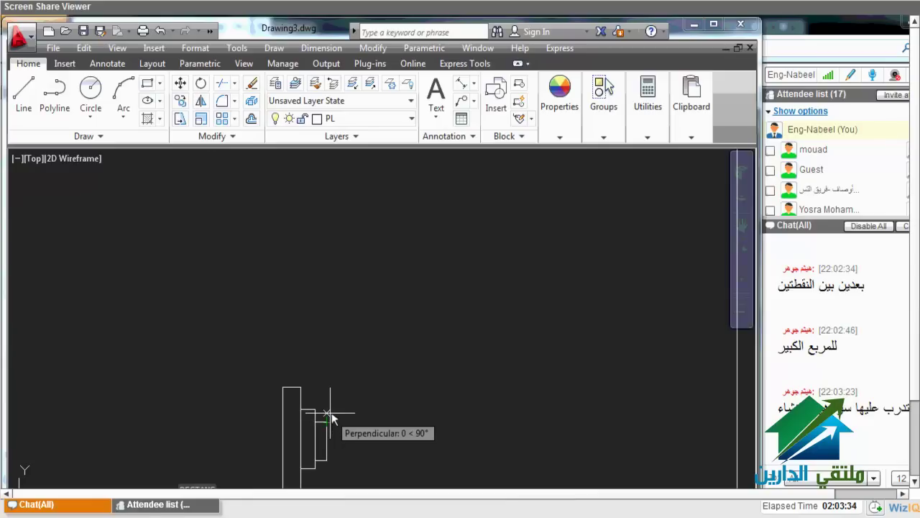
click(330, 416)
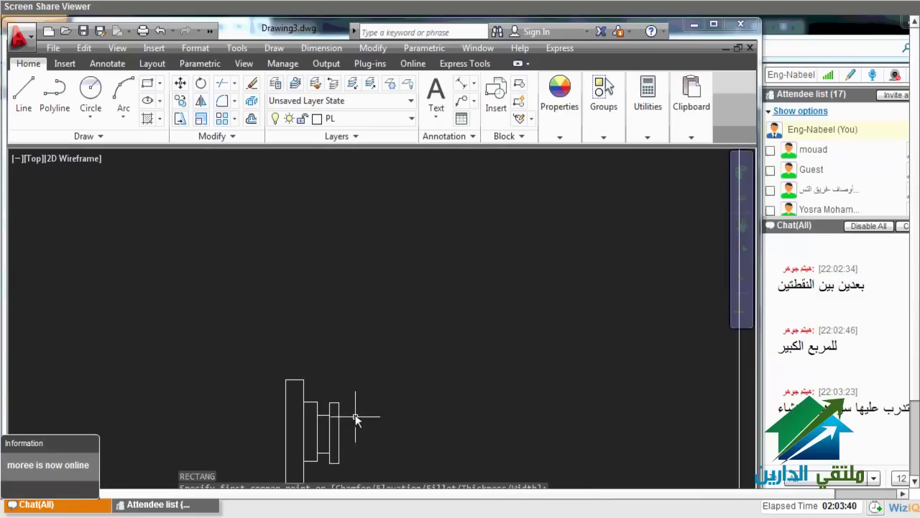
middle_drag(355, 419, 351, 377)
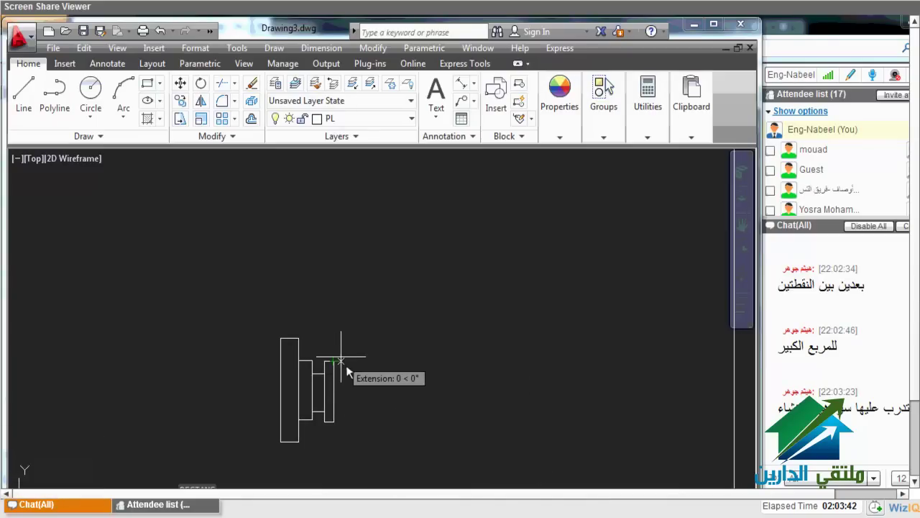
click(334, 351)
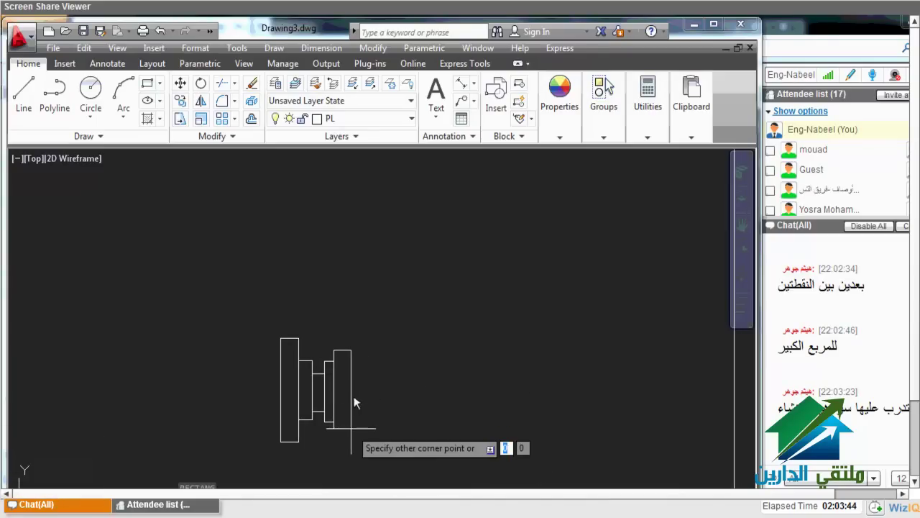
click(352, 432)
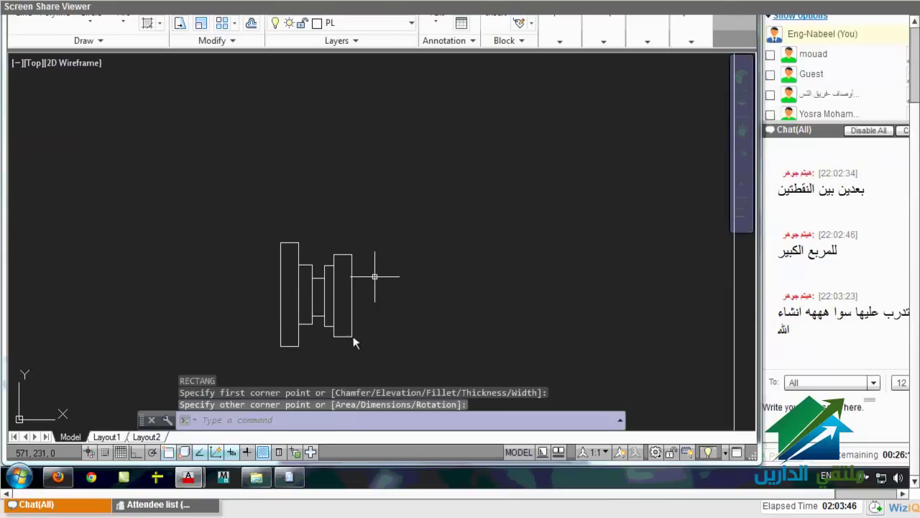
key(space)
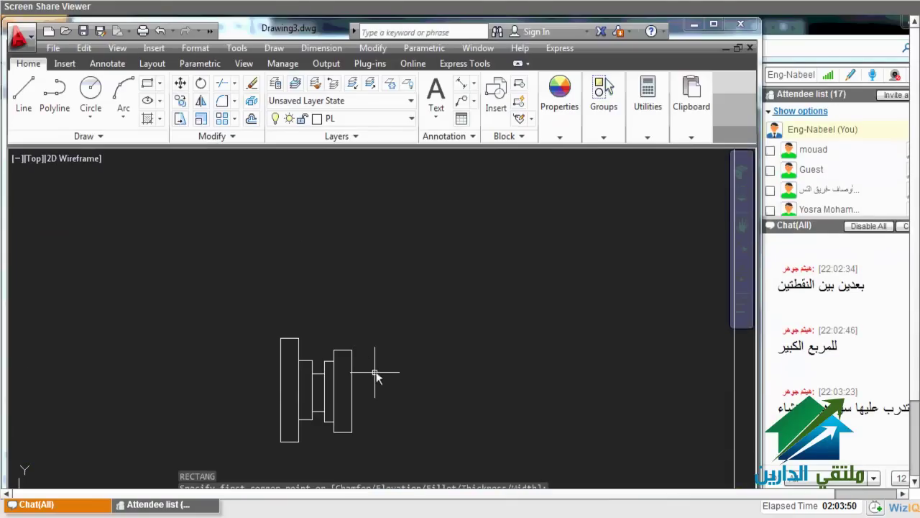
Start FILLET and set the fillet radius to 0.005
key(Escape)
text(f)
key(space)
right_click(367, 363)
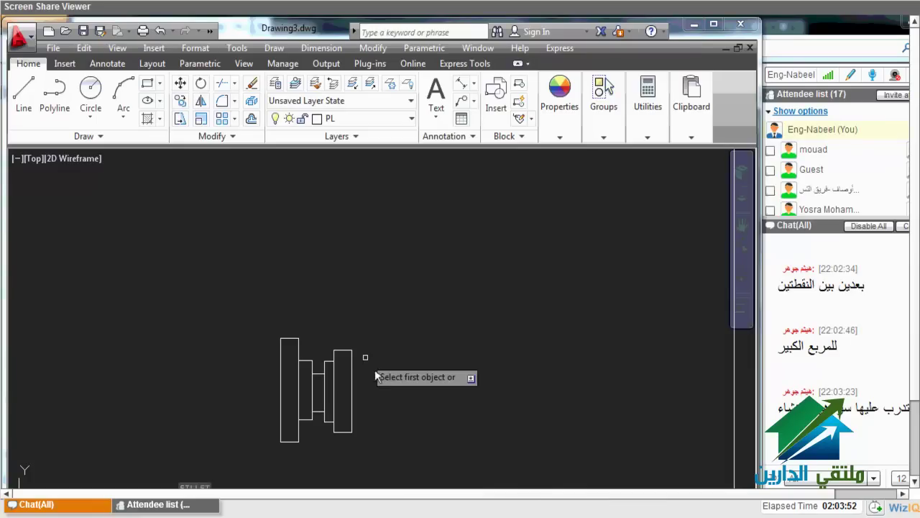
click(403, 240)
text(.01)
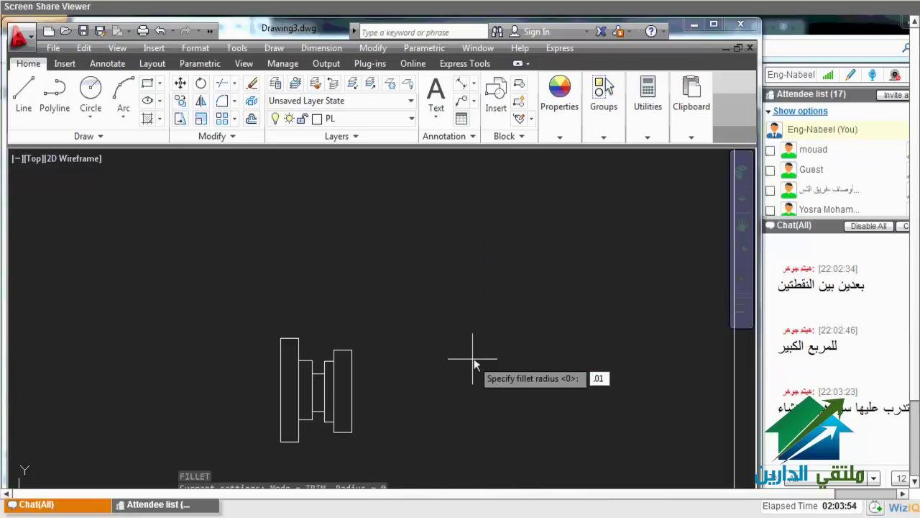
text(0)
text(5)
key(Return)
Round the top-left and top-right corners of the right handle rectangle
scroll(340, 353, up, 4)
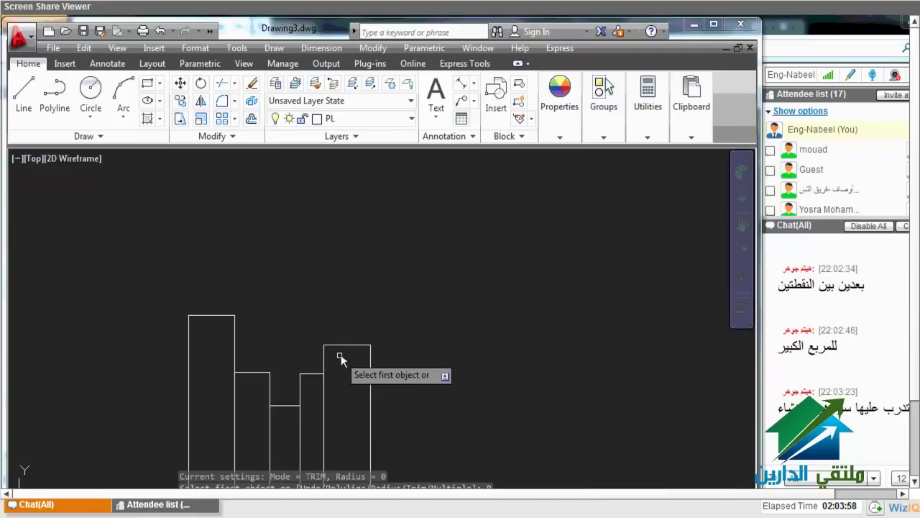
click(325, 358)
click(336, 345)
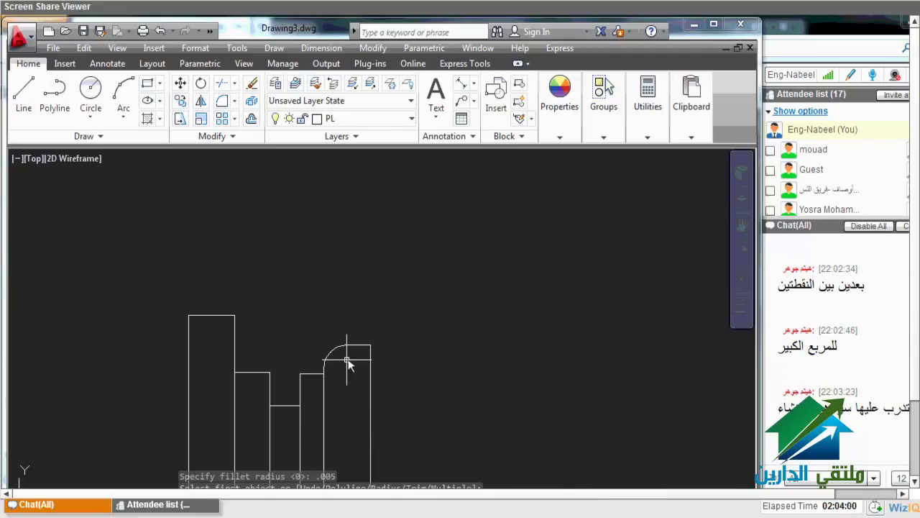
click(363, 345)
scroll(373, 359, down, 3)
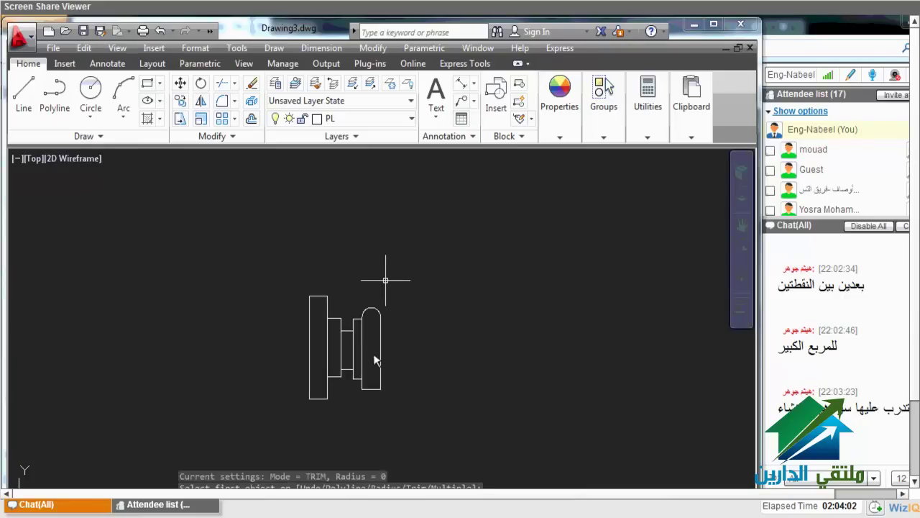
scroll(383, 383, up, 2)
Round the bottom-right and bottom-left corners of the same rectangle
key(Return)
click(380, 385)
click(370, 393)
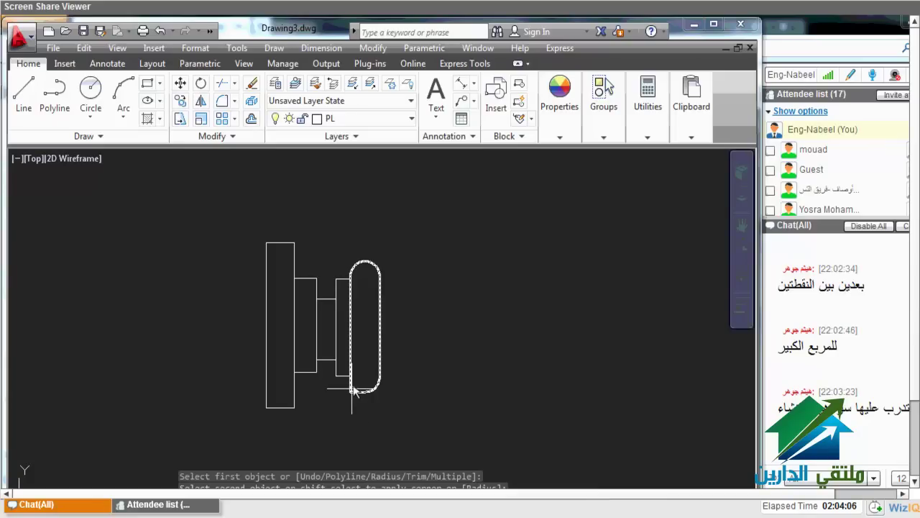
click(352, 385)
click(358, 393)
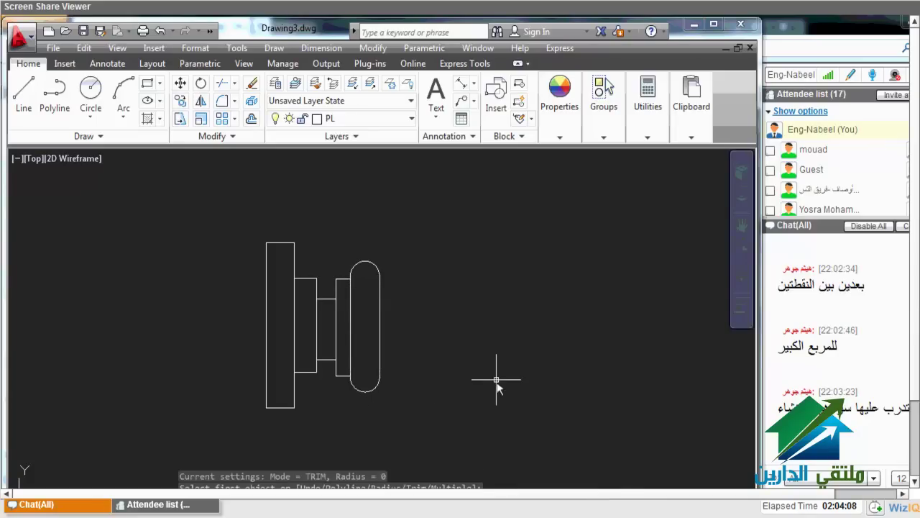
scroll(438, 406, down, 2)
scroll(441, 409, down, 2)
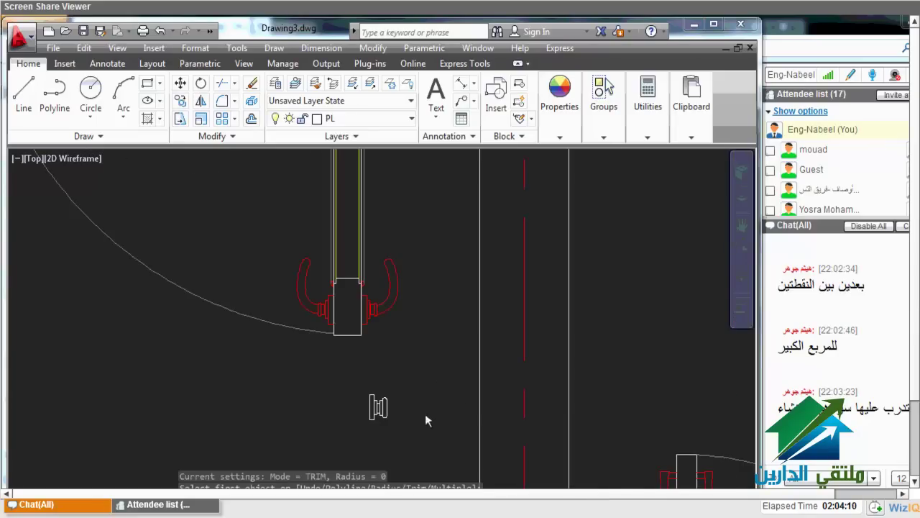
scroll(411, 422, up, 2)
click(422, 404)
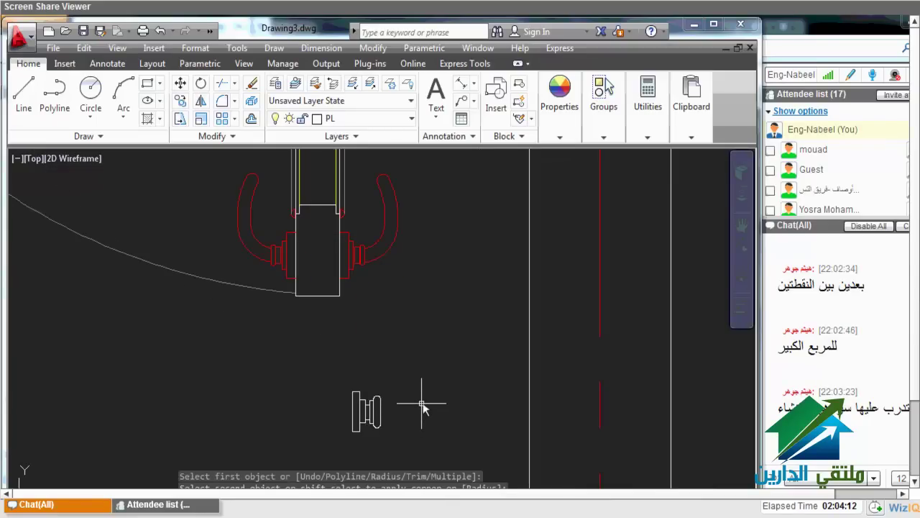
Start a polyline at the knob piece's endpoint
text(p)
key(Return)
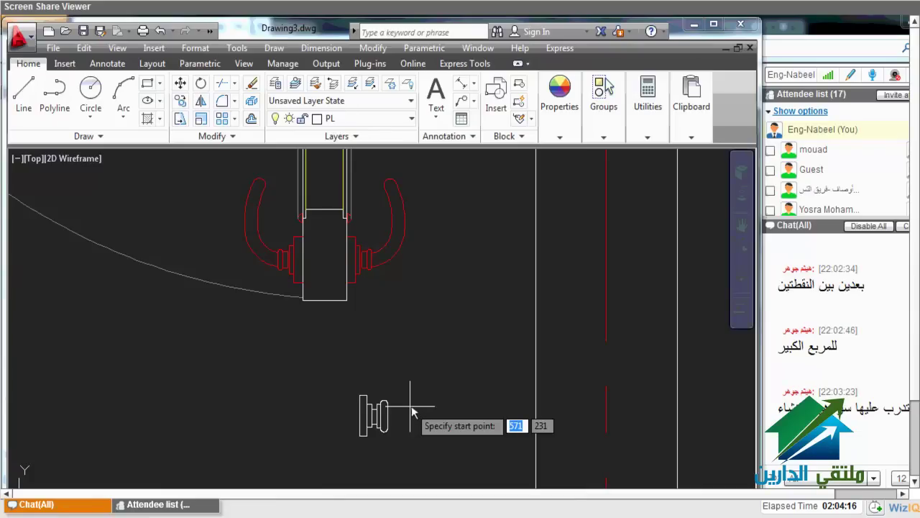
middle_drag(411, 411, 407, 431)
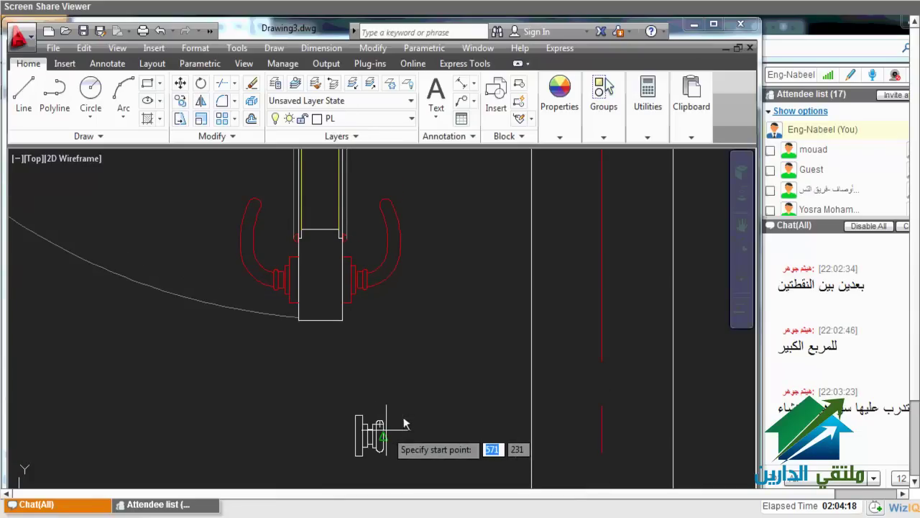
scroll(389, 339, up, 2)
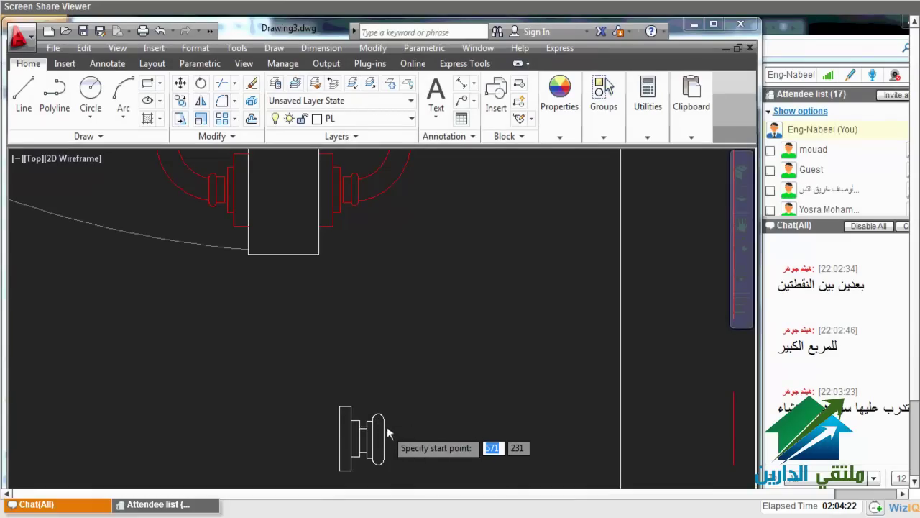
scroll(387, 430, up, 2)
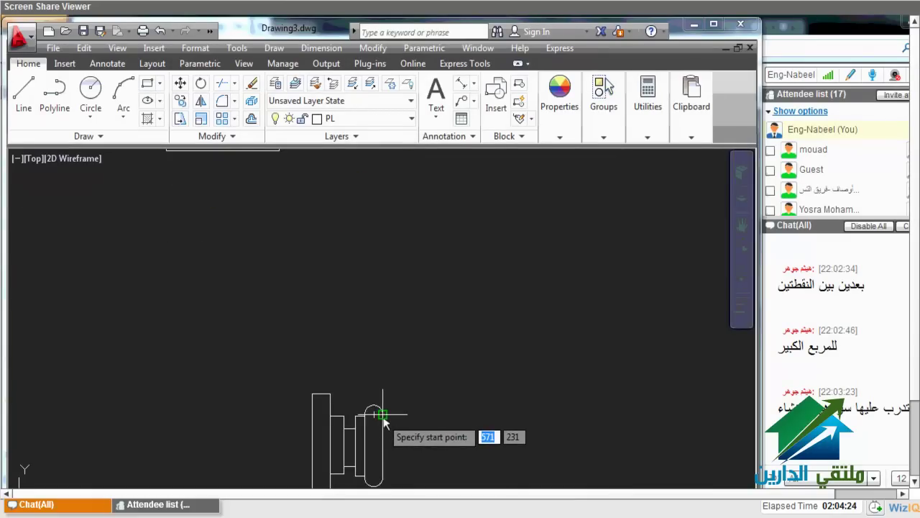
click(383, 428)
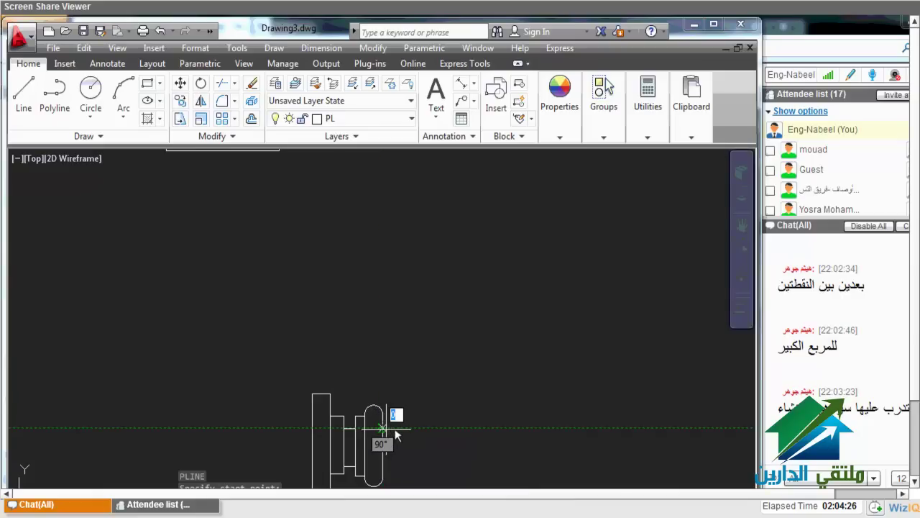
scroll(389, 430, down, 2)
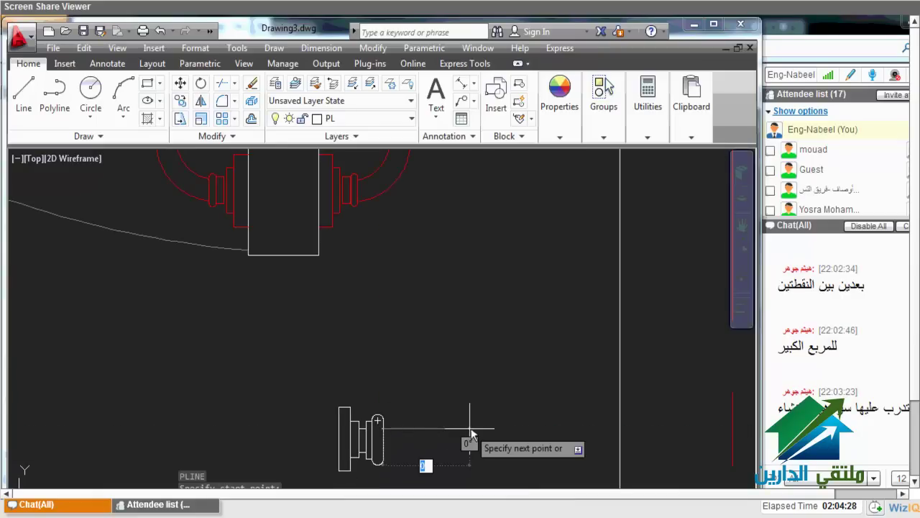
Add an arc through a second point up to the lever's end, finish, and select the loop
text(a)
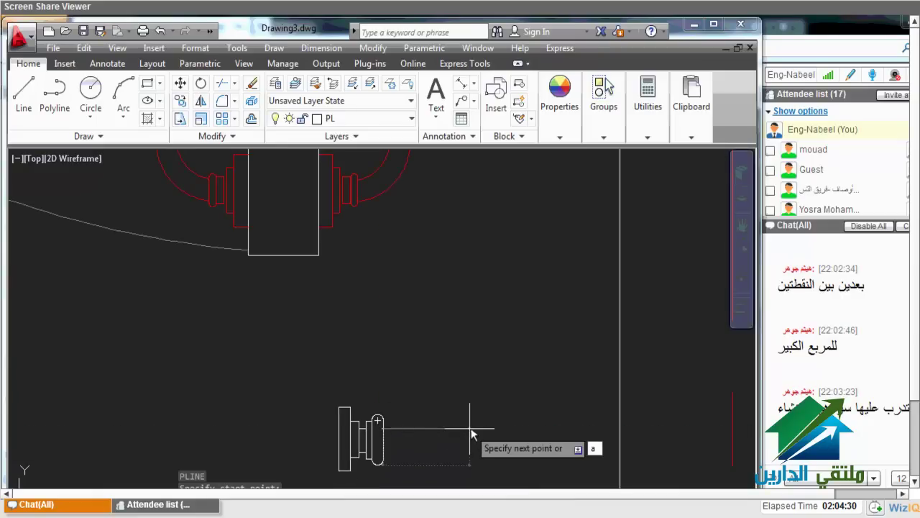
key(Return)
text(s)
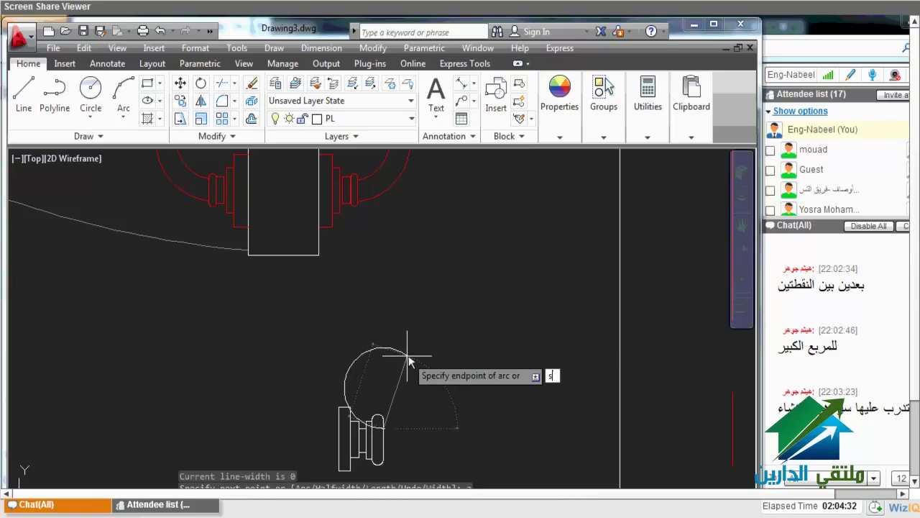
key(Return)
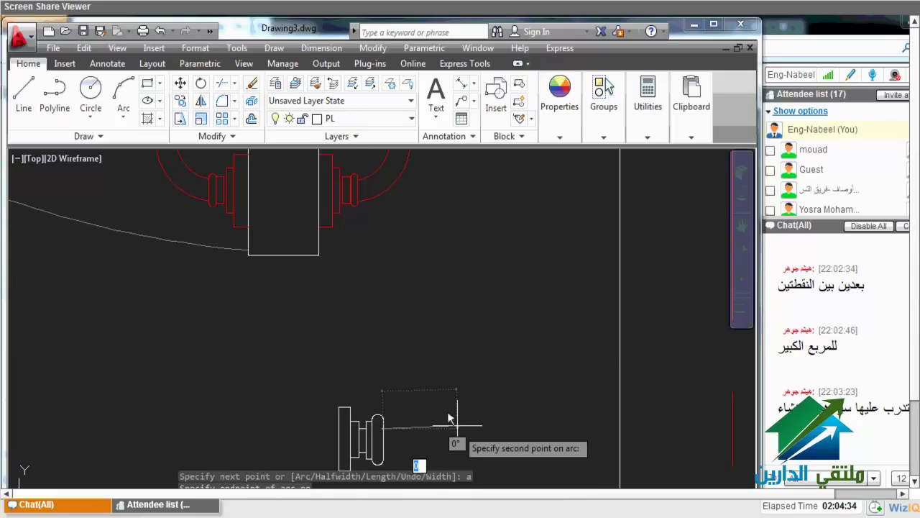
scroll(432, 432, down, 1)
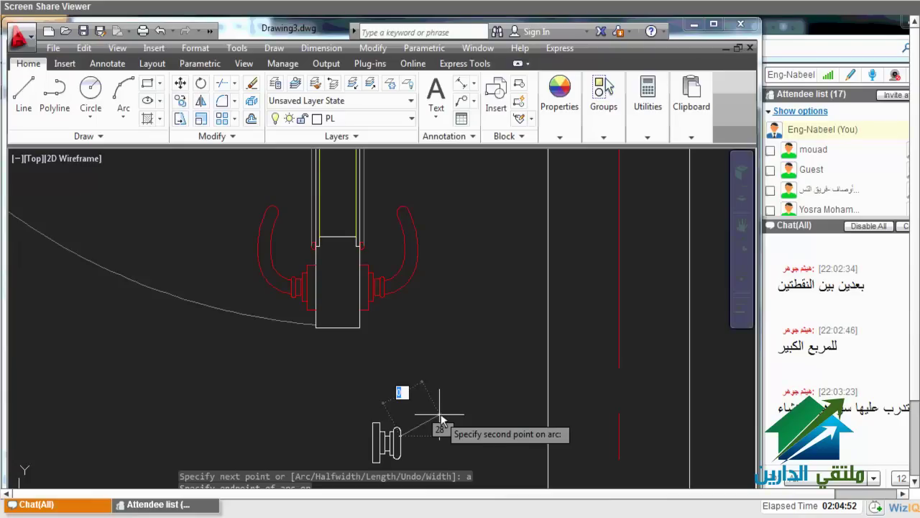
click(441, 418)
click(443, 368)
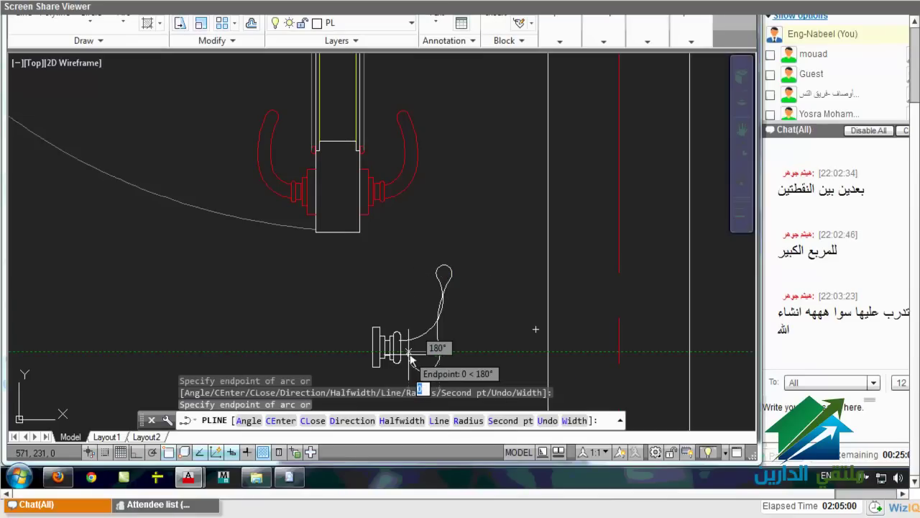
scroll(410, 358, up, 4)
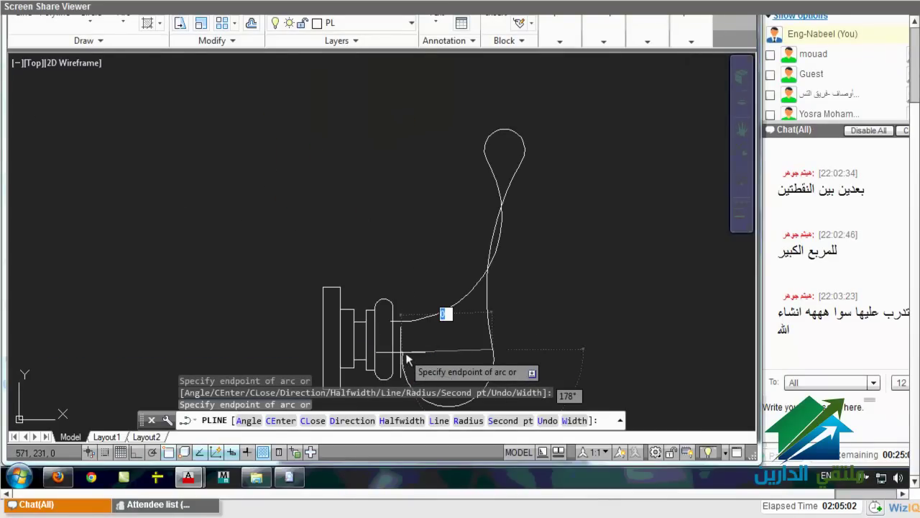
scroll(408, 358, down, 2)
right_click(428, 425)
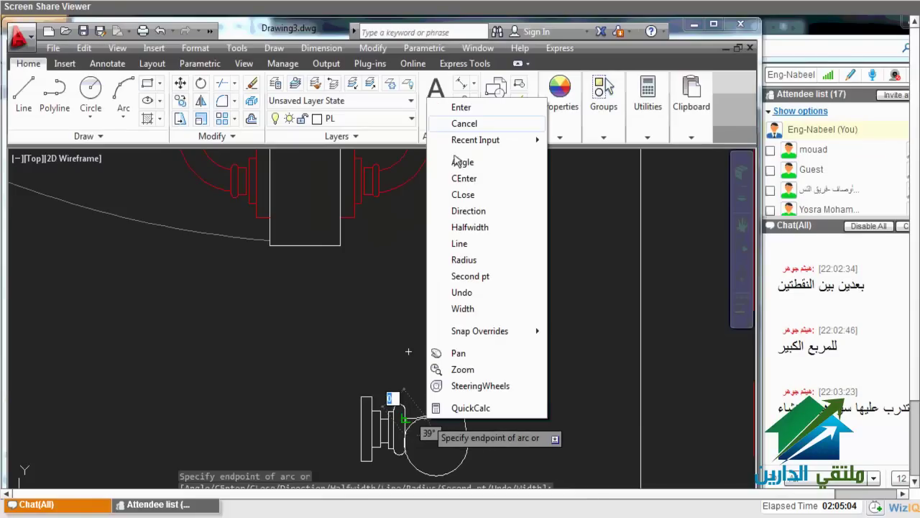
click(461, 107)
click(477, 382)
click(468, 375)
Stretch grips on the lever curve to bend its lower arc into a new position
click(466, 375)
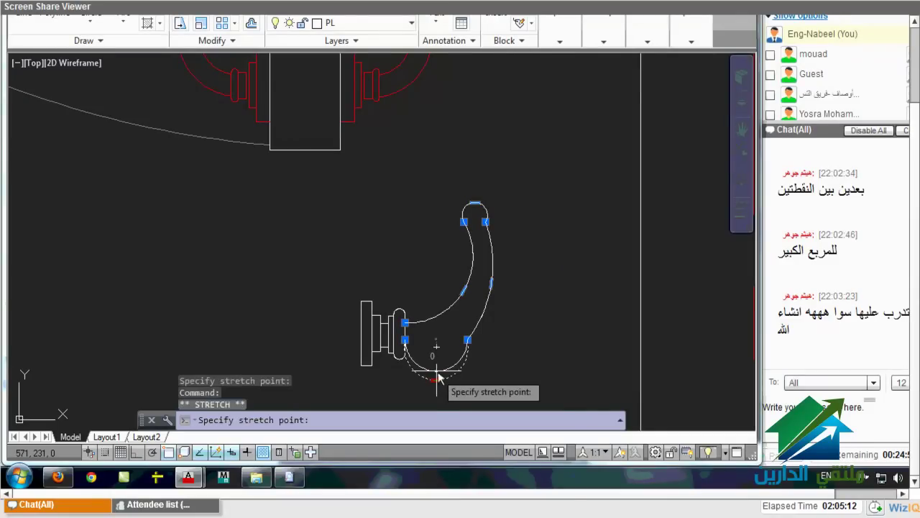
click(440, 350)
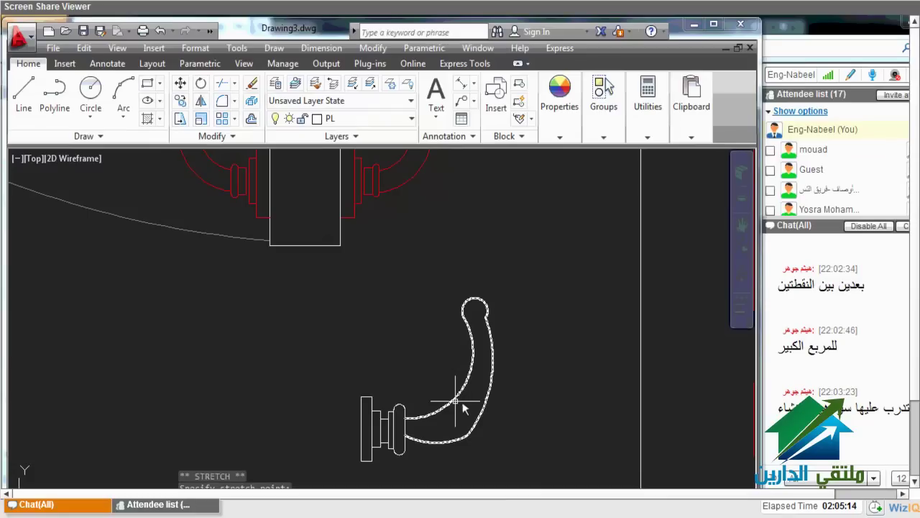
scroll(462, 402, down, 3)
scroll(465, 420, up, 2)
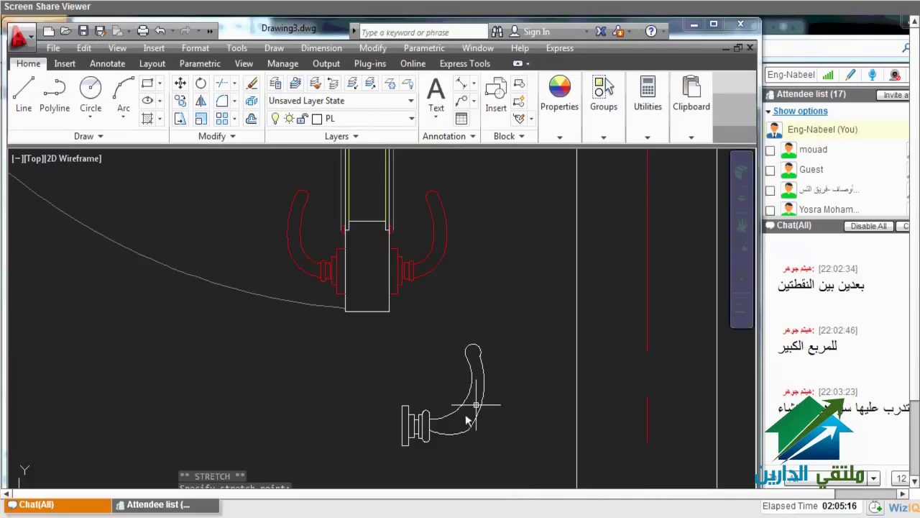
key(Escape)
click(468, 336)
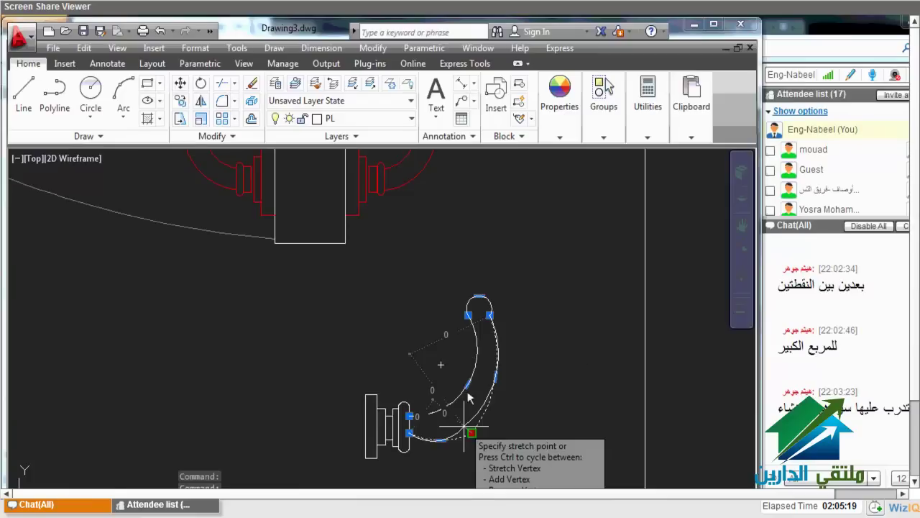
click(471, 337)
scroll(462, 337, up, 2)
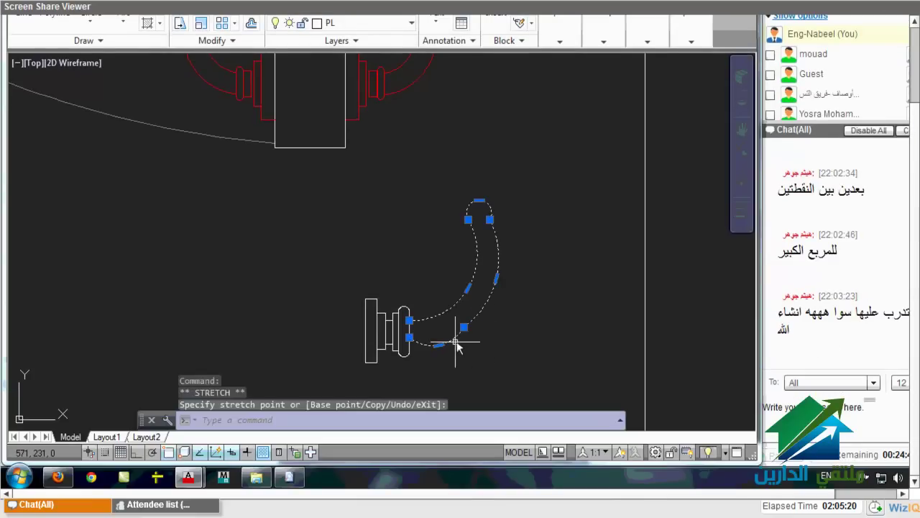
click(455, 344)
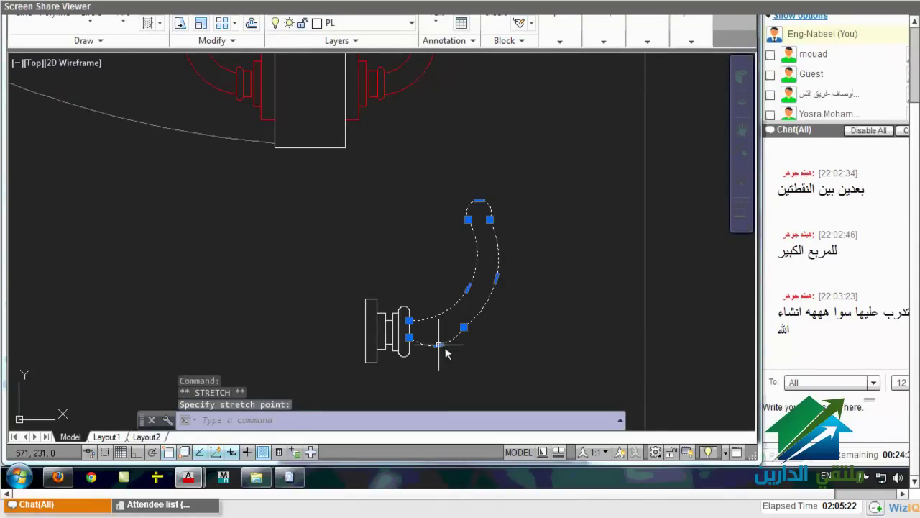
Add a vertex near the end of the loop and cancel the other tip grip edits
scroll(441, 347, up, 2)
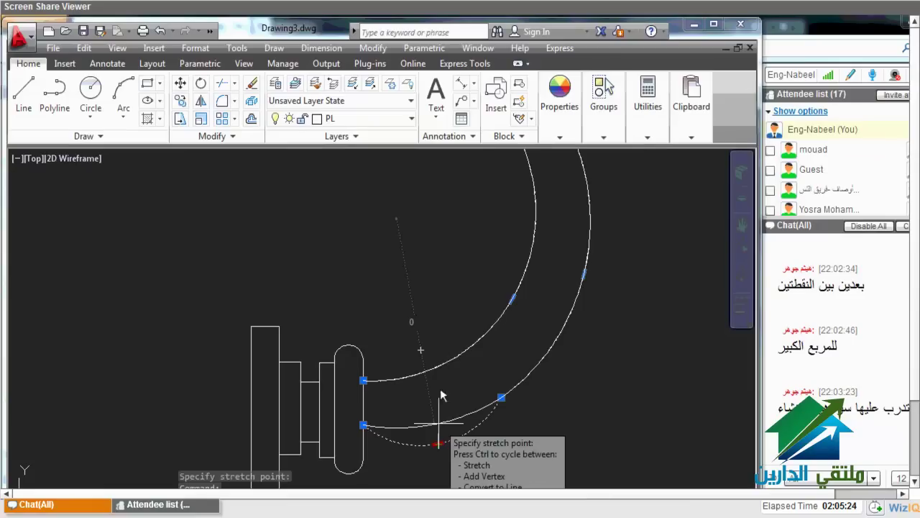
scroll(509, 339, up, 4)
click(507, 298)
key(Escape)
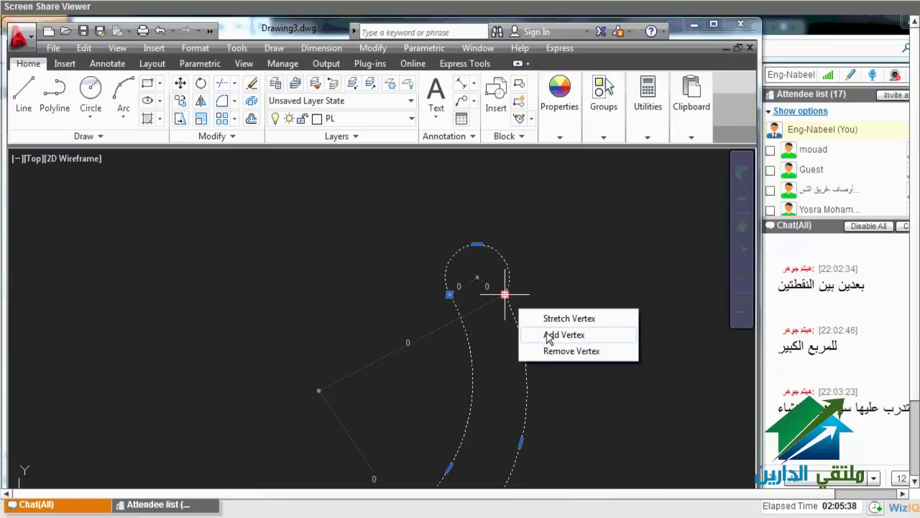
click(550, 335)
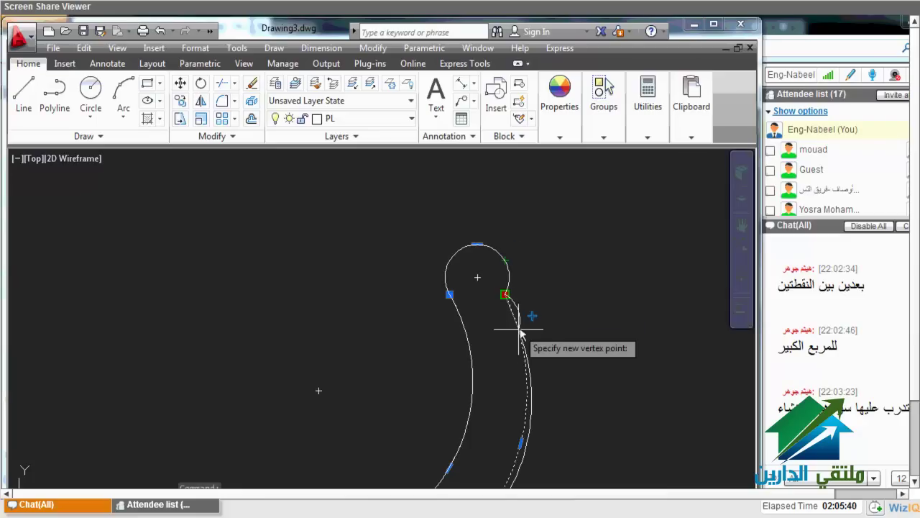
key(Escape)
click(505, 295)
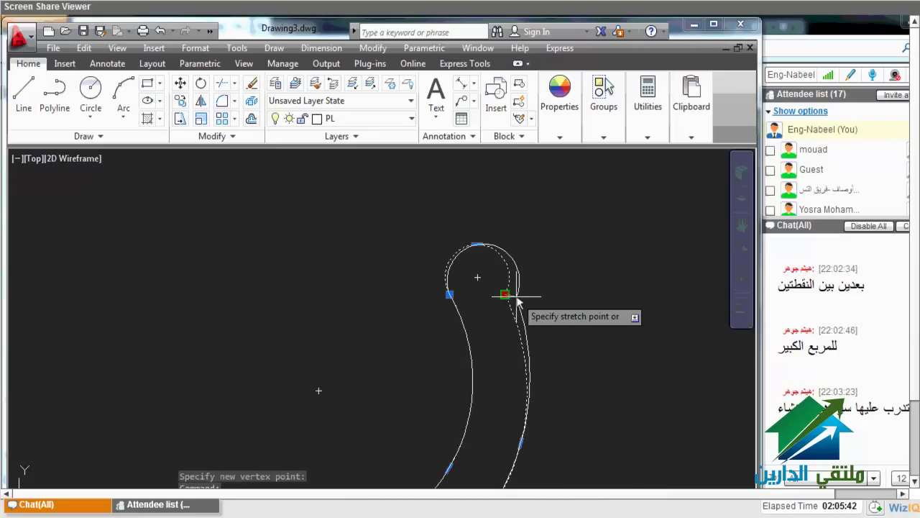
key(Escape)
click(505, 294)
key(Escape)
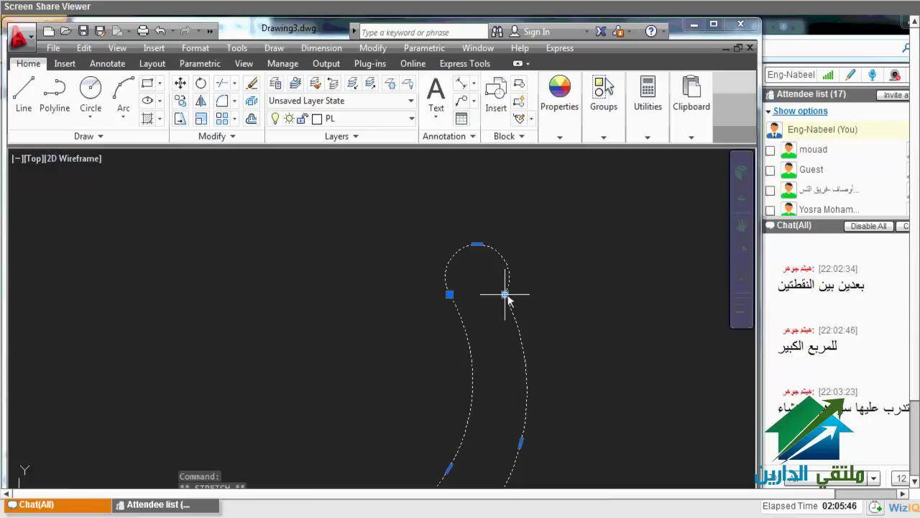
key(Escape)
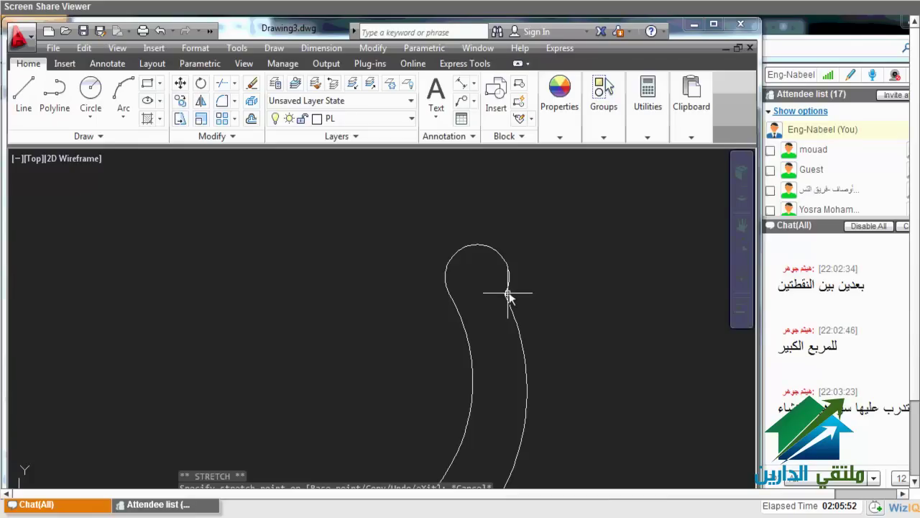
Convert the lever's outer segment to a line, then back to an arc with a new bulge
scroll(517, 295, up, 3)
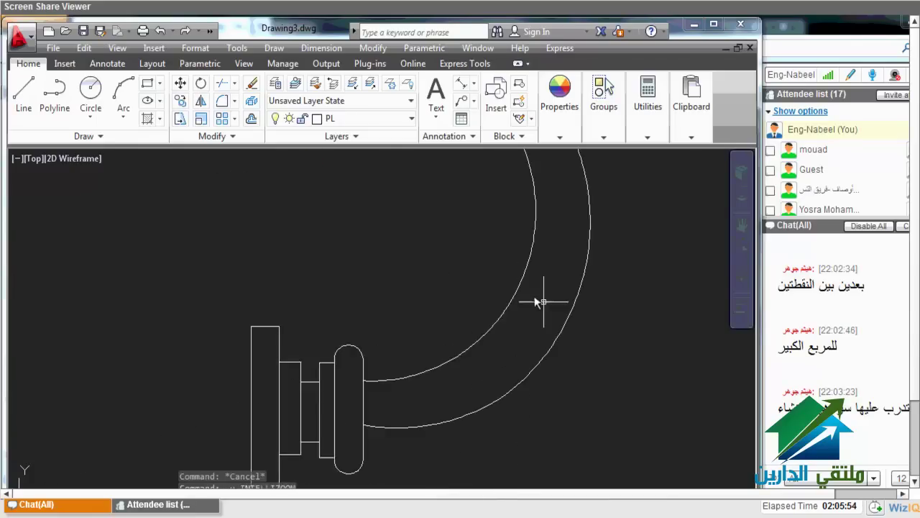
key(ctrl+z)
click(453, 430)
click(428, 426)
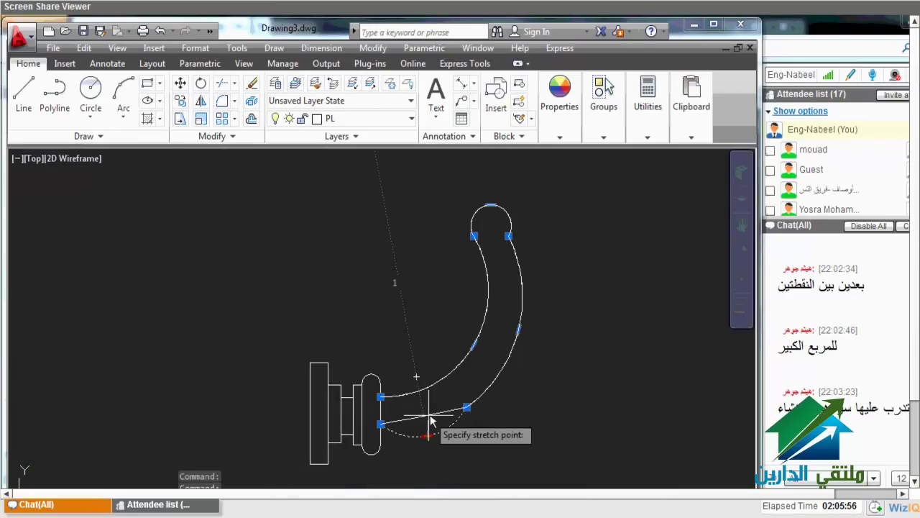
mouse_move(518, 330)
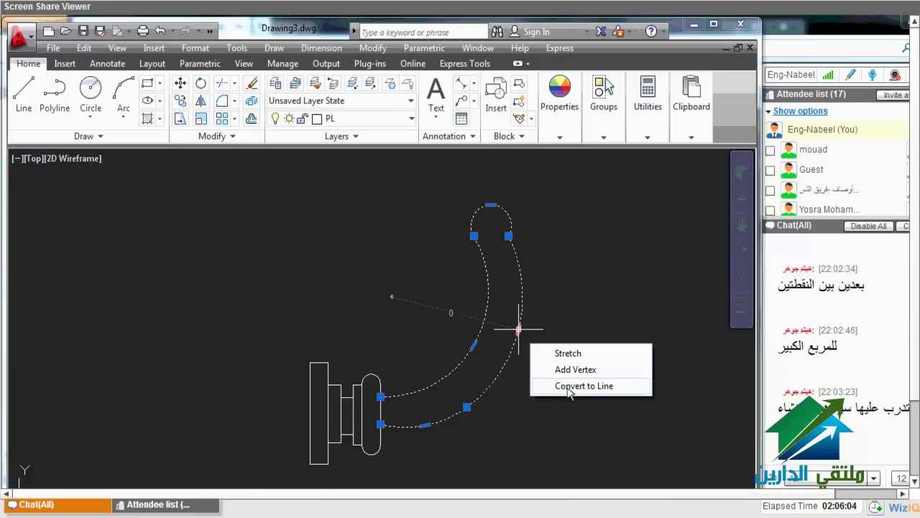
click(568, 390)
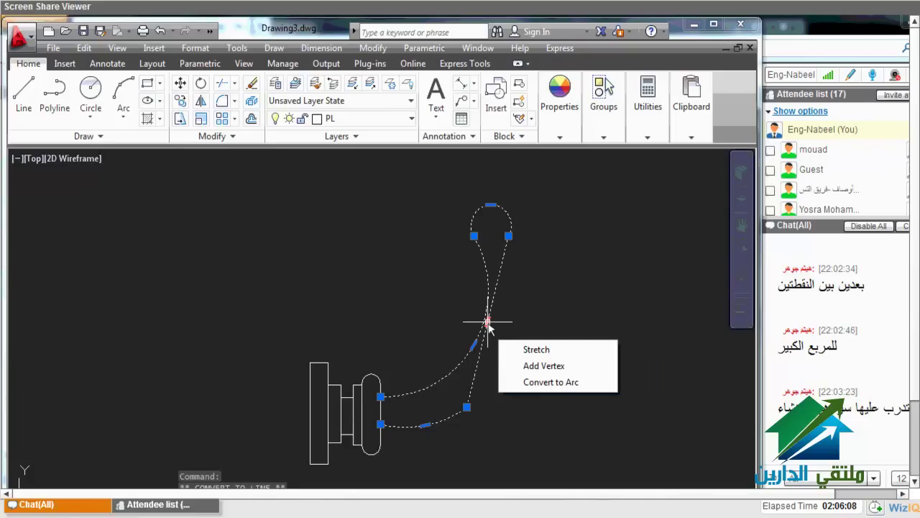
click(539, 381)
click(517, 334)
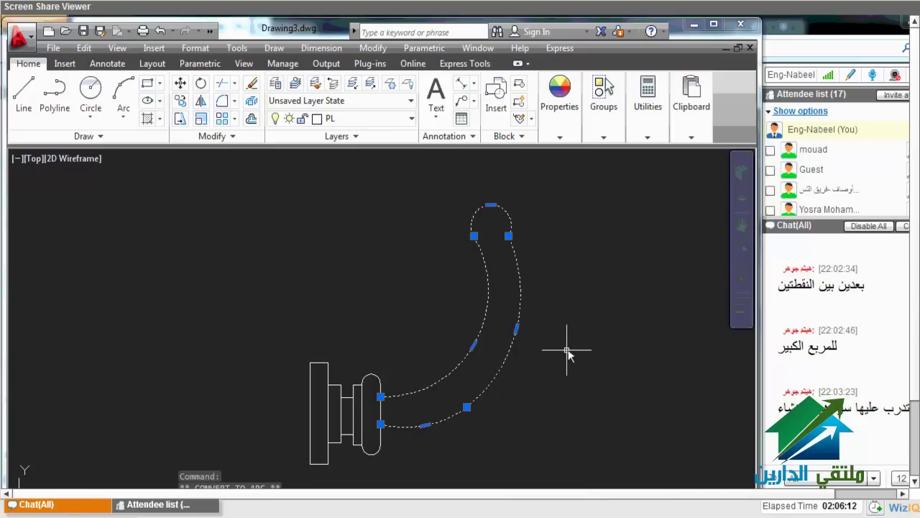
Stretch the handle tip's end grip out to the right
click(508, 236)
click(519, 237)
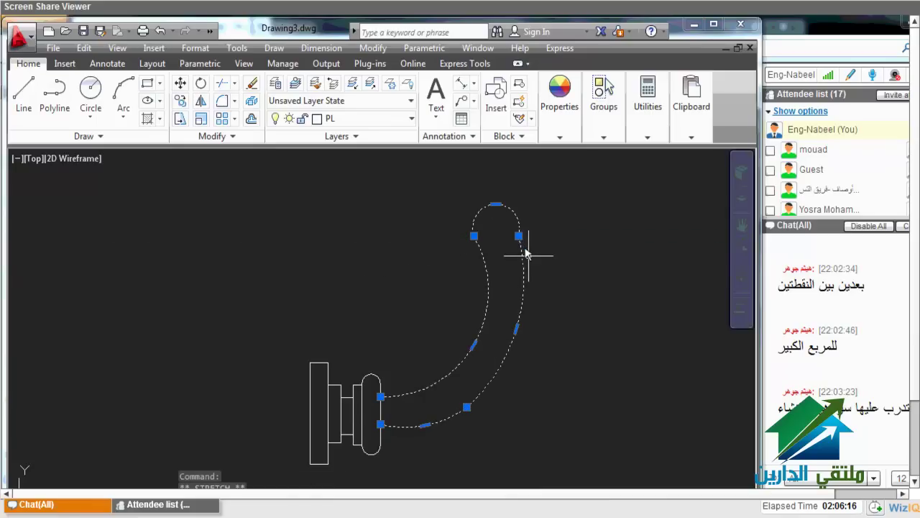
scroll(530, 281, down, 5)
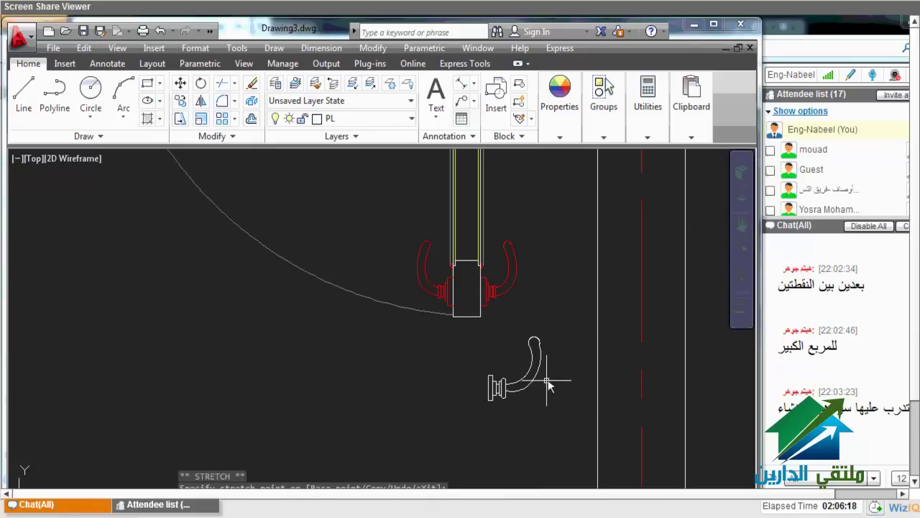
Crossing-select the handle and begin a MOVE from a base point, then cancel it
scroll(548, 385, down, 2)
key(Escape)
click(473, 386)
click(414, 352)
text(c)
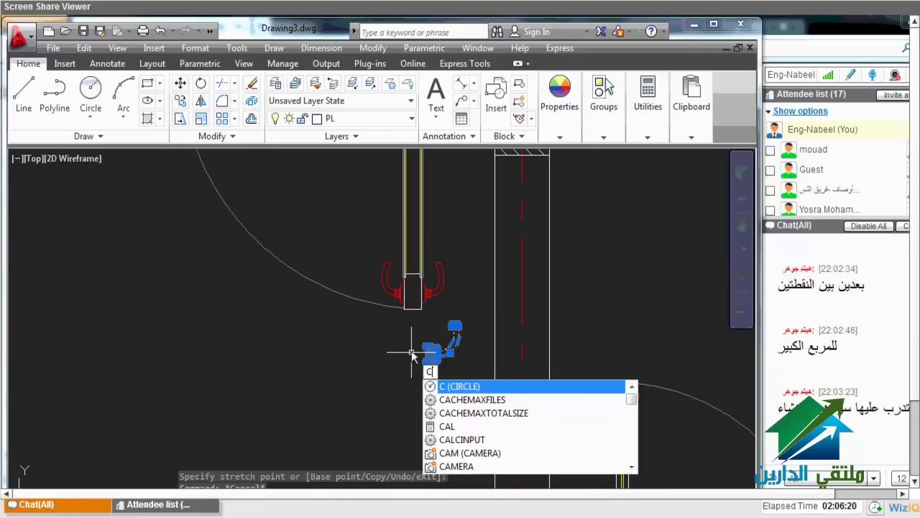
key(BackSpace)
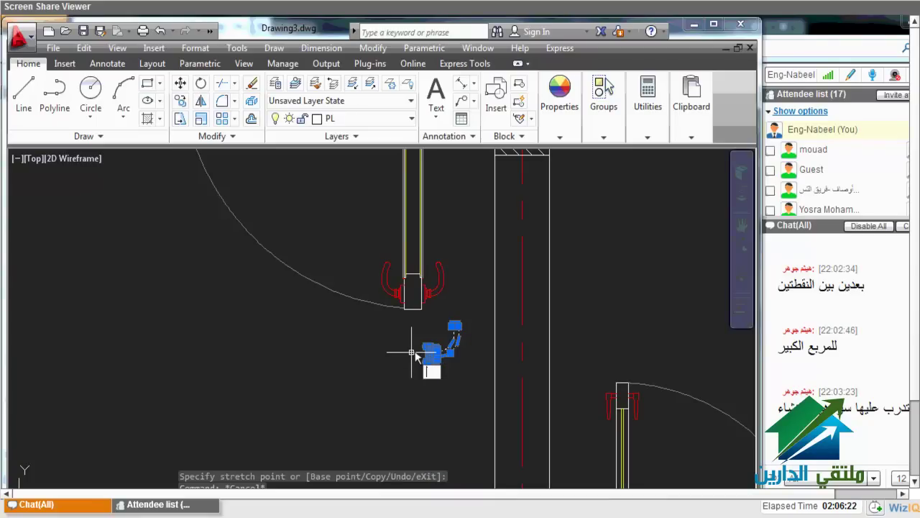
scroll(414, 352, up, 3)
text(m)
key(Return)
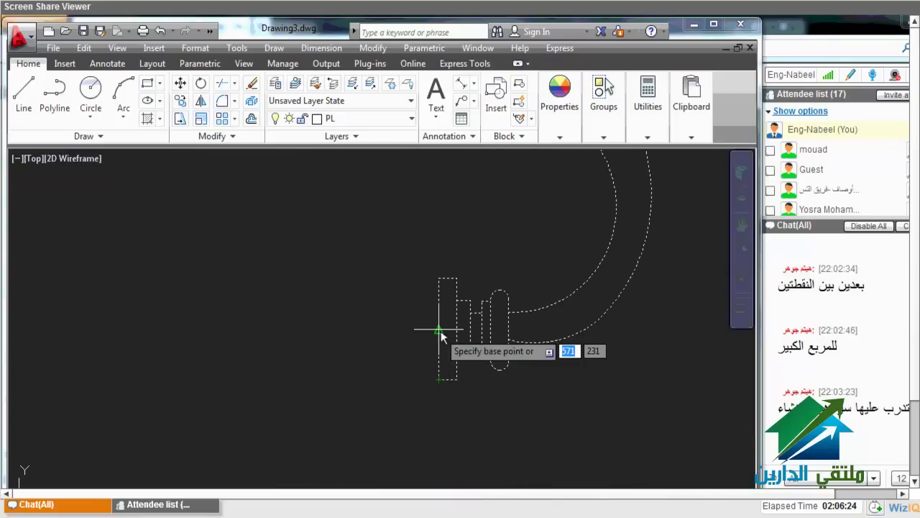
click(439, 329)
scroll(438, 330, down, 3)
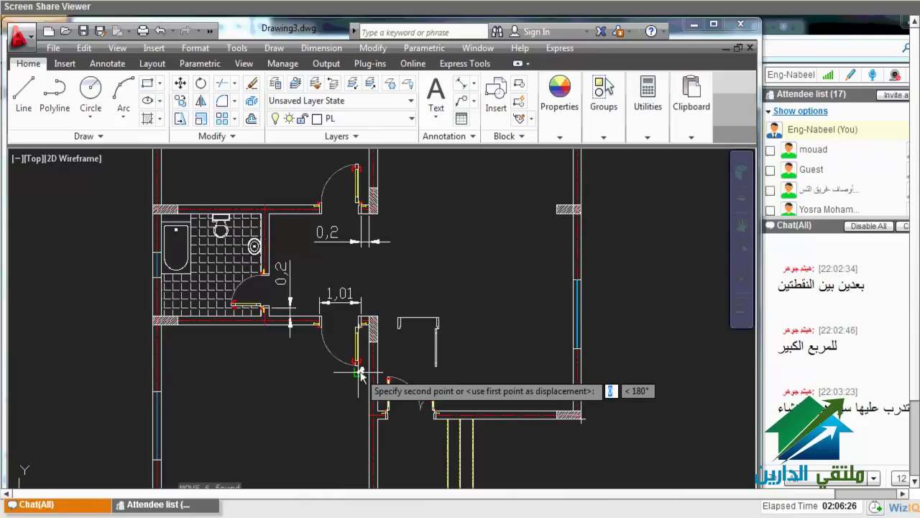
scroll(333, 381, down, 2)
scroll(446, 370, up, 4)
scroll(392, 315, up, 4)
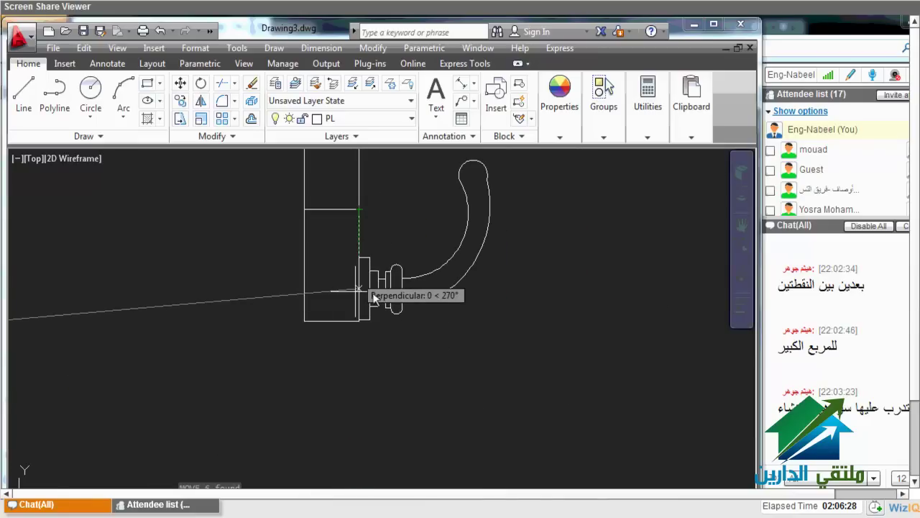
key(Escape)
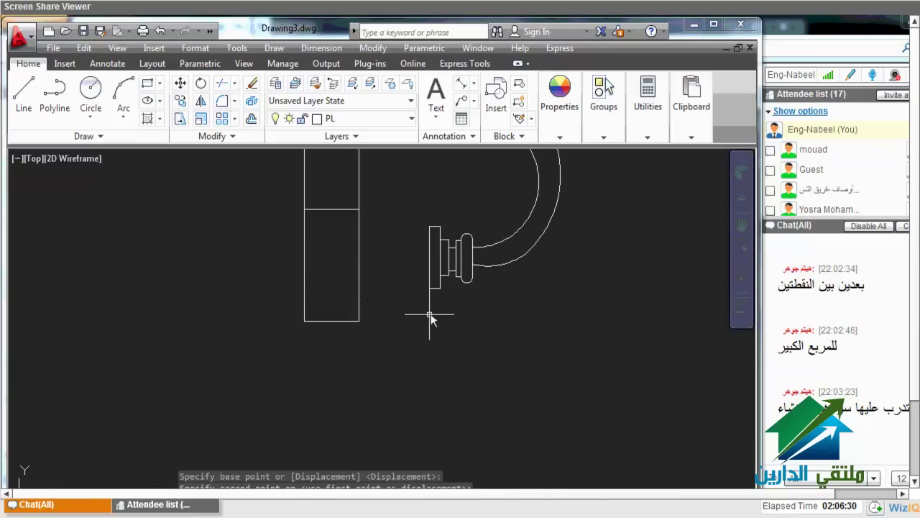
scroll(429, 314, down, 3)
scroll(414, 361, up, 2)
Window-select the handle and move it by its midpoint onto the door leaf's right edge
key(l)
key(Return)
click(381, 266)
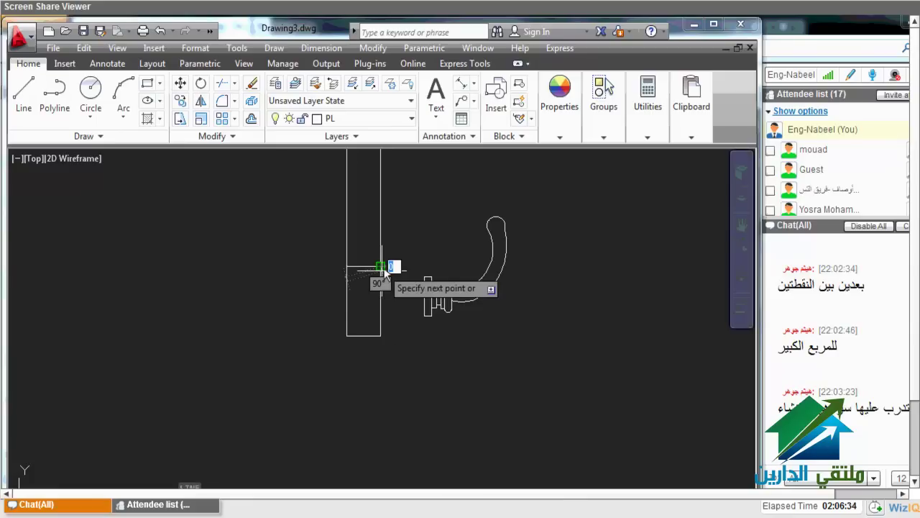
key(Escape)
click(551, 351)
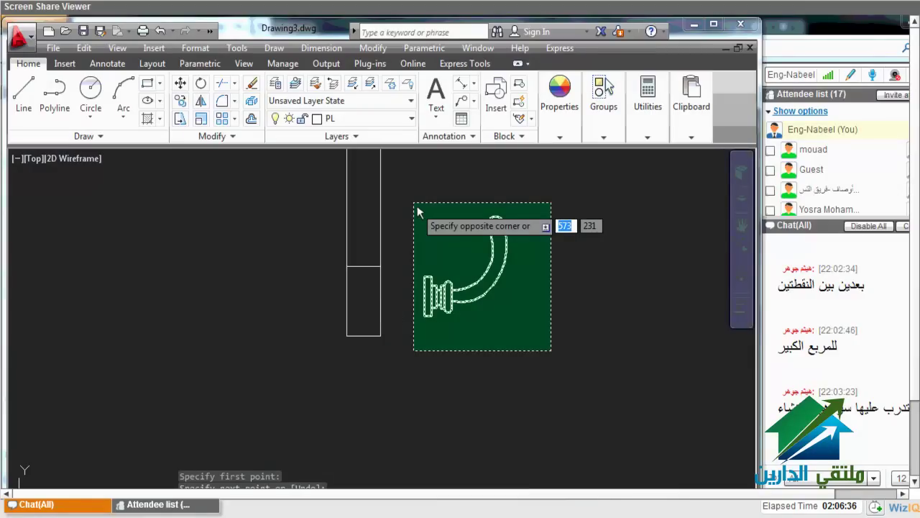
click(401, 276)
key(m)
key(Return)
click(422, 304)
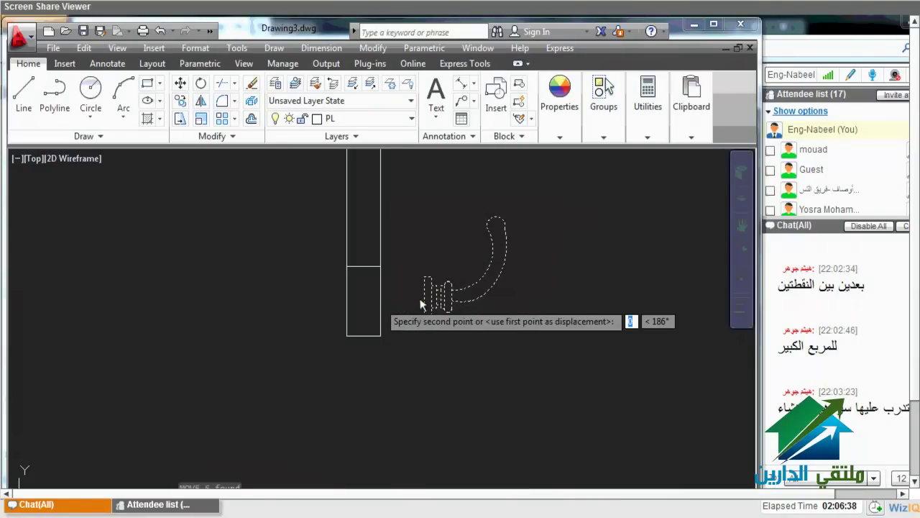
click(382, 305)
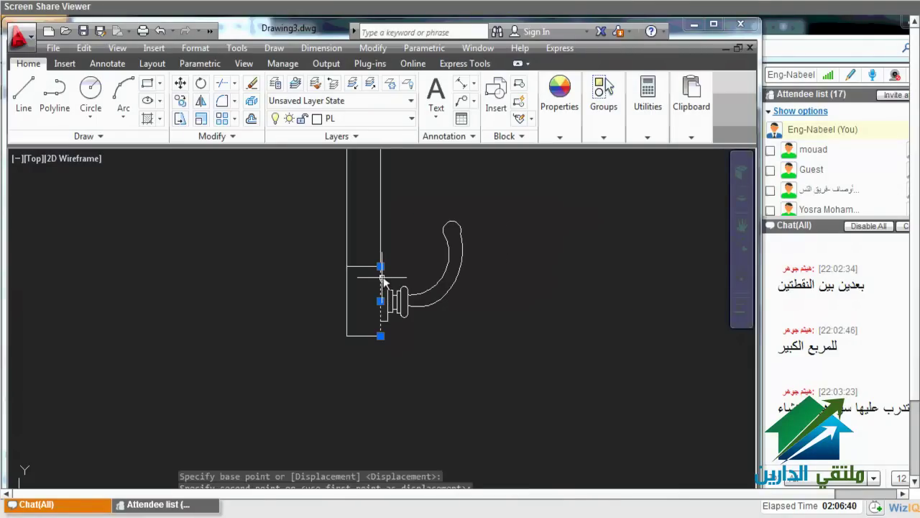
key(Escape)
scroll(463, 376, down, 2)
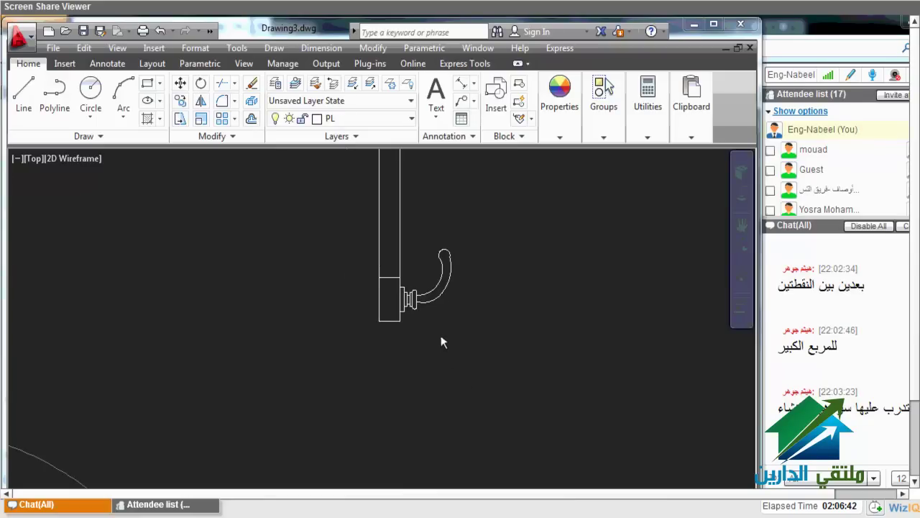
scroll(442, 337, up, 2)
text(mi)
key(Return)
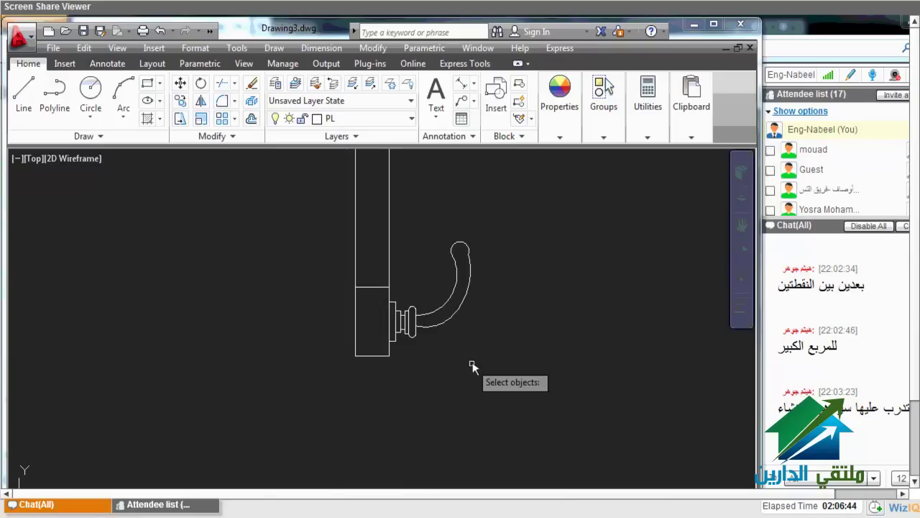
Mirror the handle about the leaf's vertical axis with Ortho on, keeping the original
click(471, 365)
key(Escape)
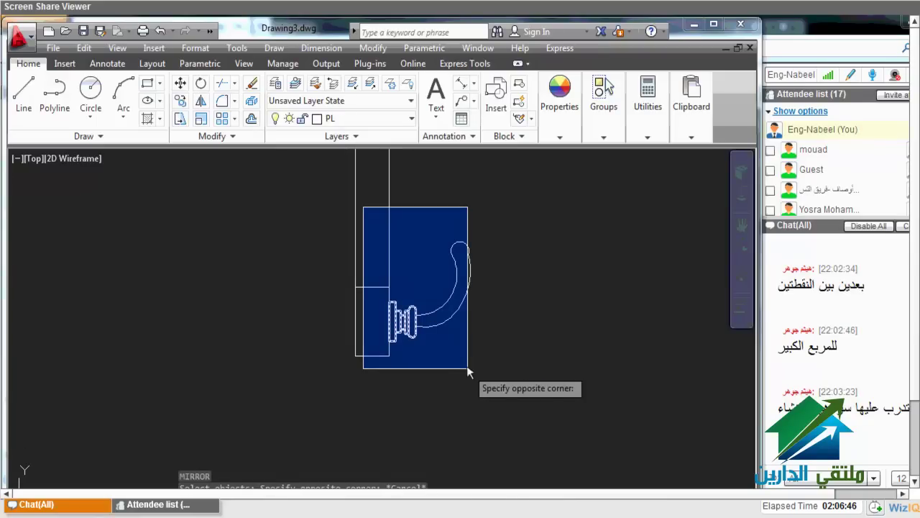
click(467, 368)
key(Return)
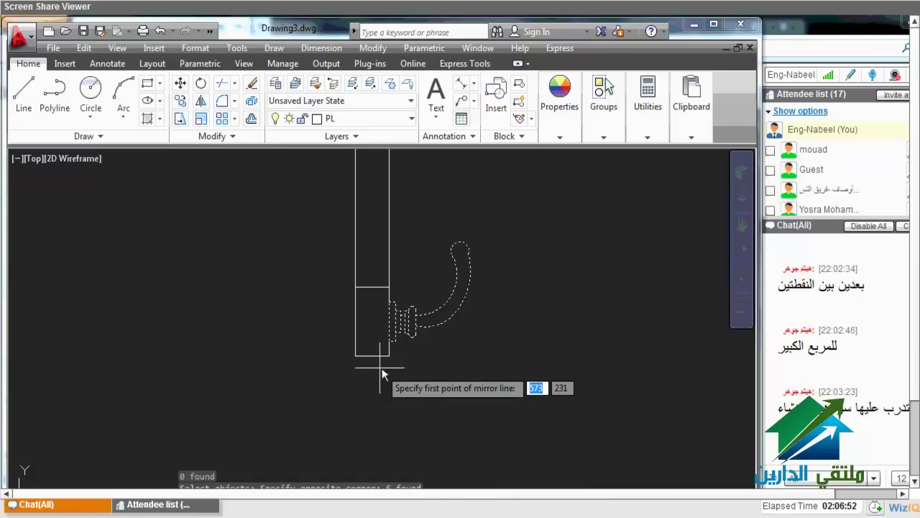
click(379, 367)
key(F8)
click(381, 240)
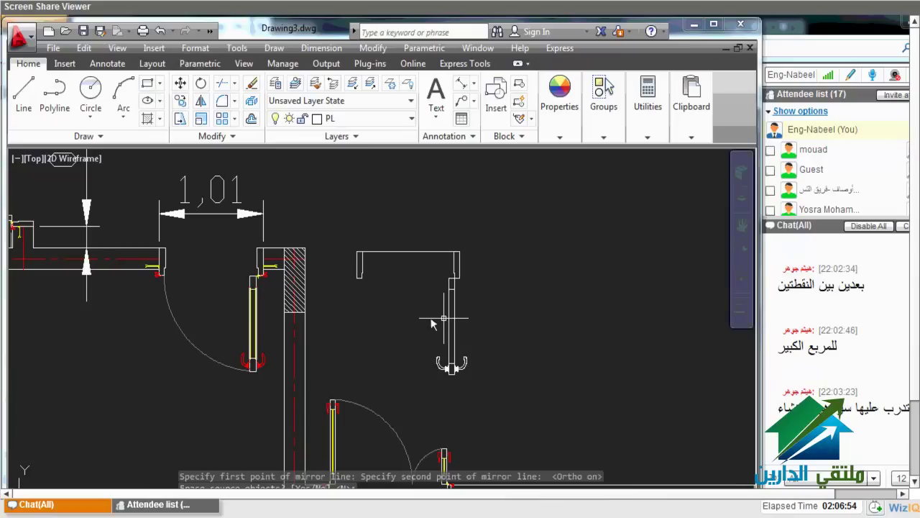
scroll(460, 322, up, 2)
text(c)
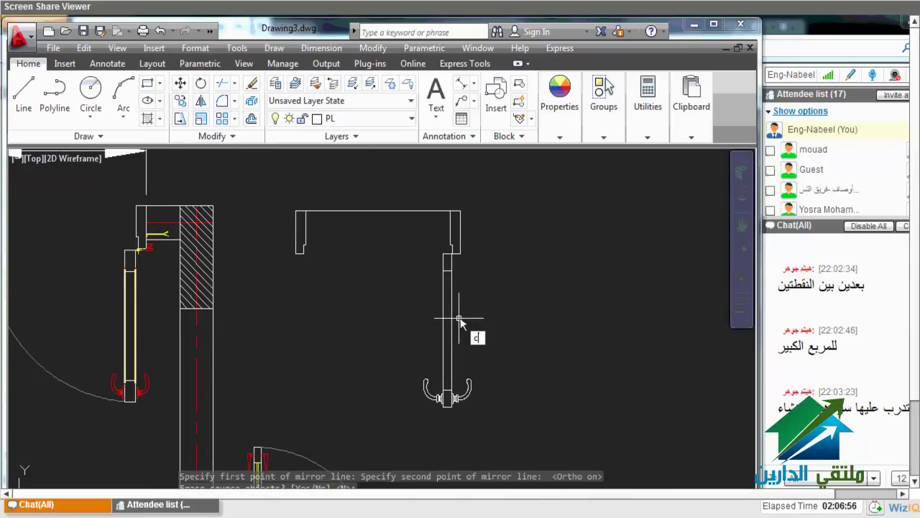
Draw a circle centred on the door leaf's hinge point with radius reaching the far jamb
key(Return)
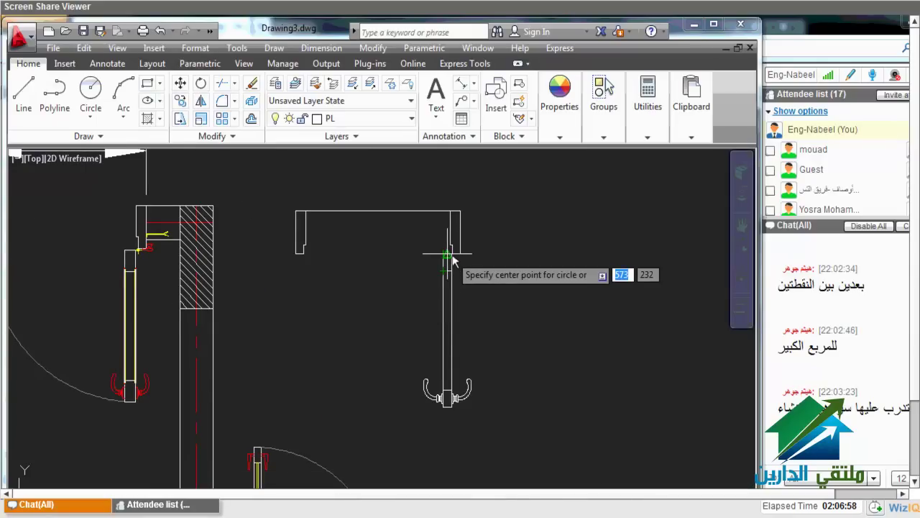
click(447, 254)
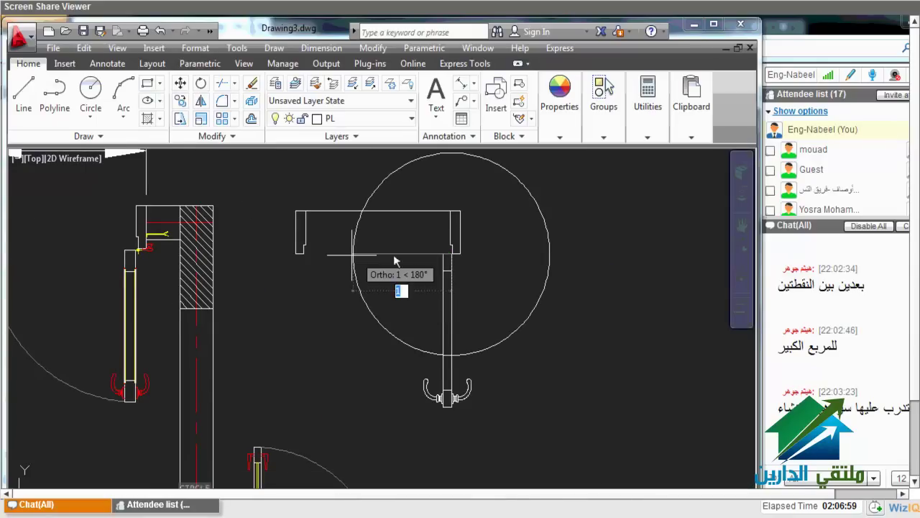
click(304, 253)
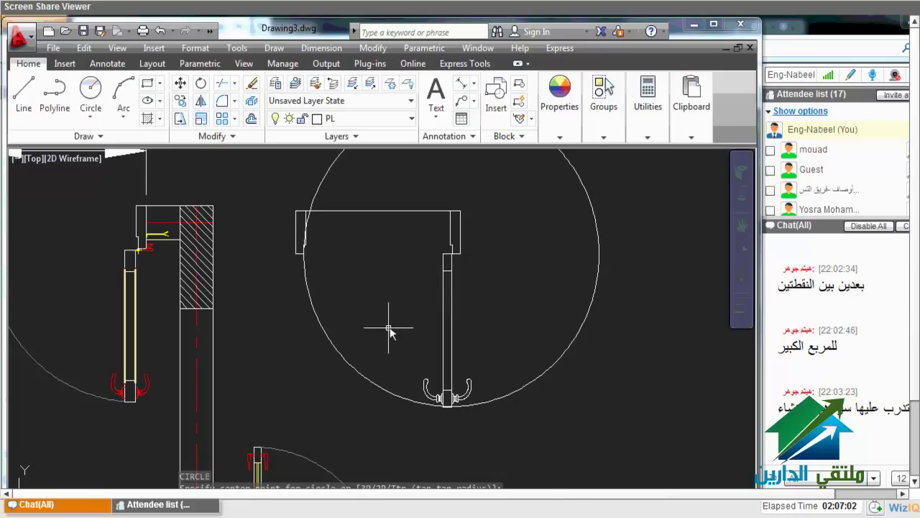
Trim the circle down to a quarter arc showing the door leaf's swing path
text(tr)
key(Return)
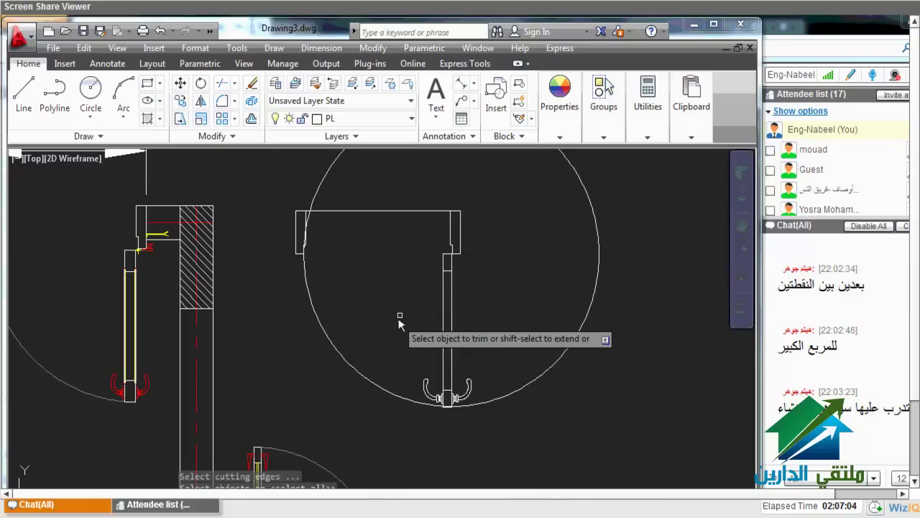
scroll(308, 287, up, 2)
scroll(309, 289, up, 3)
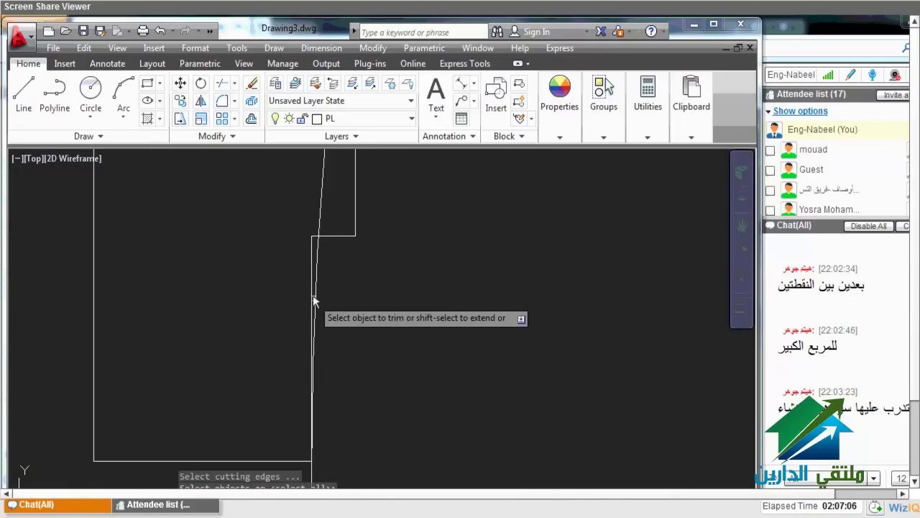
scroll(318, 302, up, 2)
key(Return)
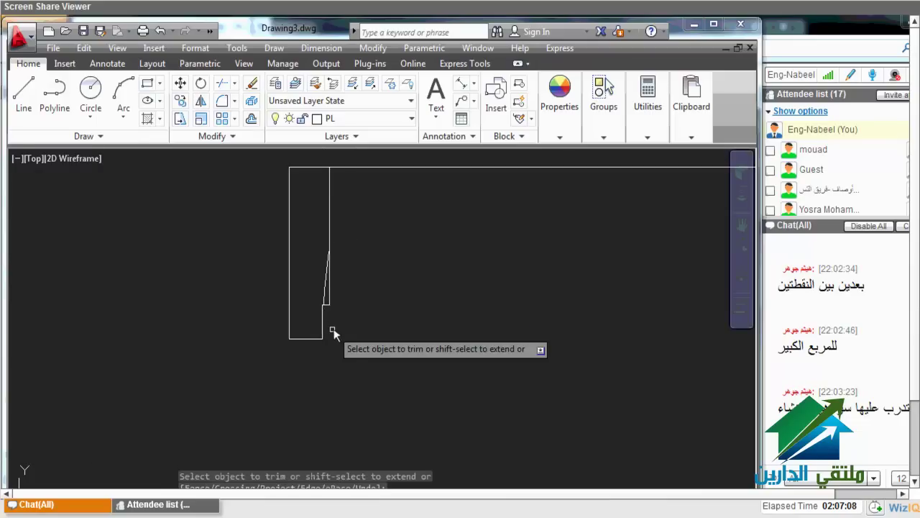
key(ctrl+z)
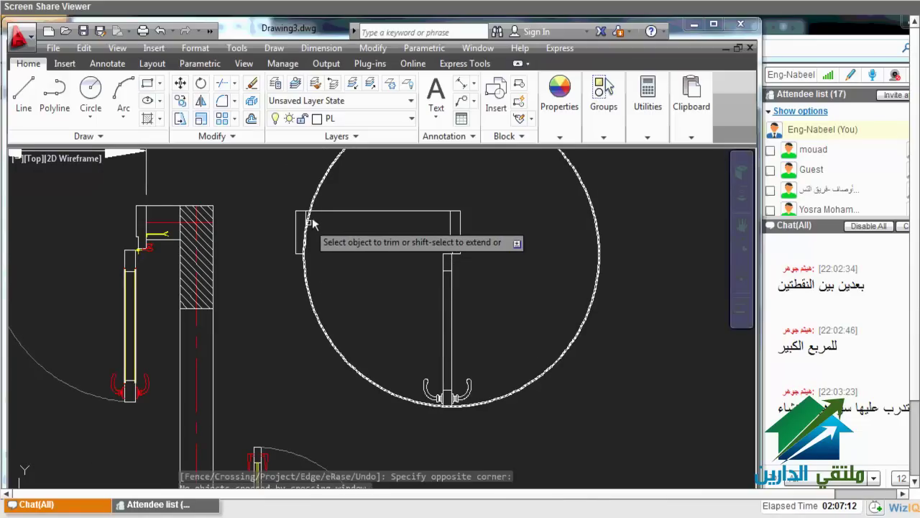
click(309, 220)
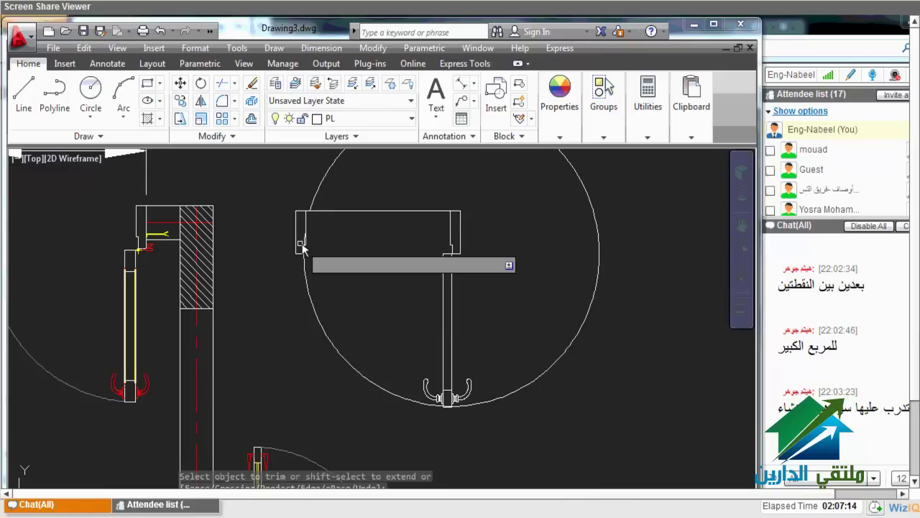
scroll(306, 245, up, 3)
scroll(309, 256, down, 5)
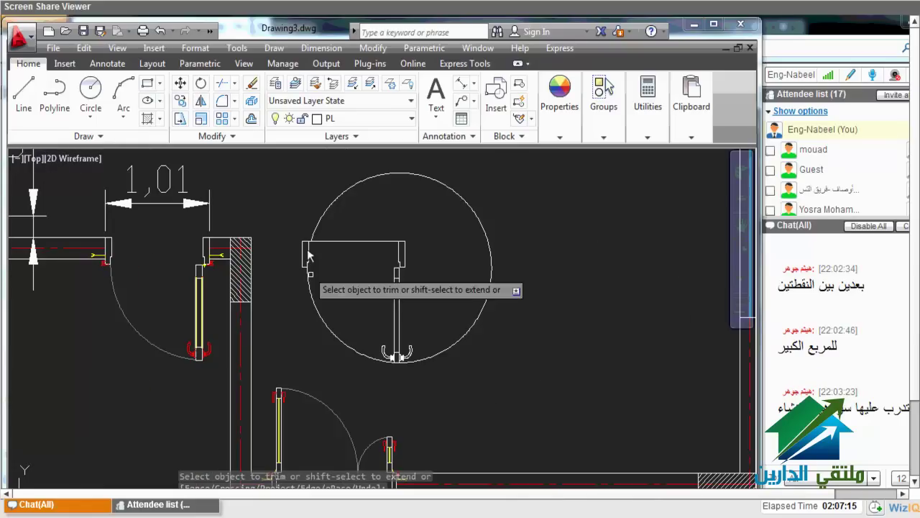
click(421, 356)
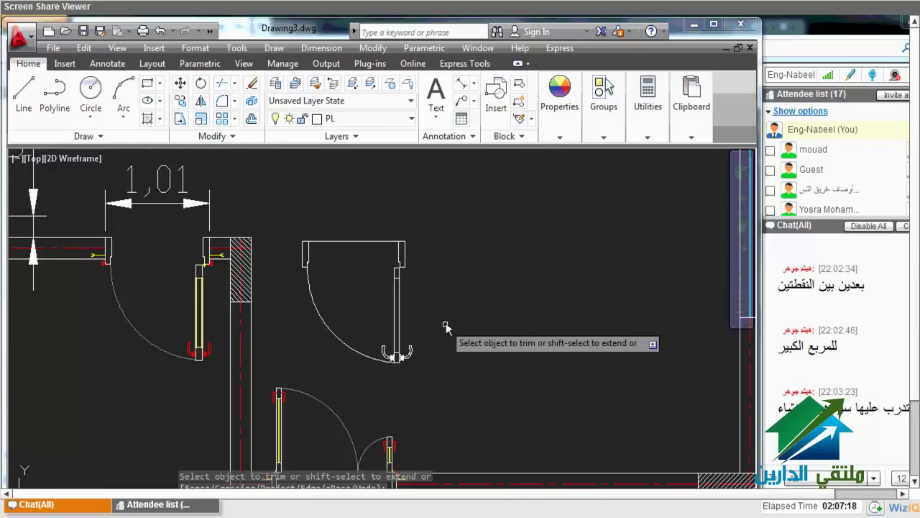
scroll(446, 327, down, 4)
scroll(446, 316, up, 2)
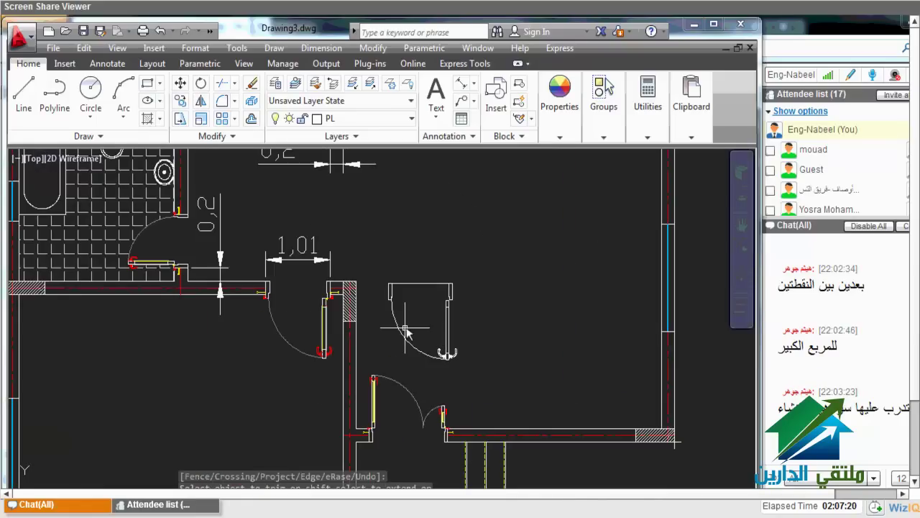
scroll(443, 302, up, 2)
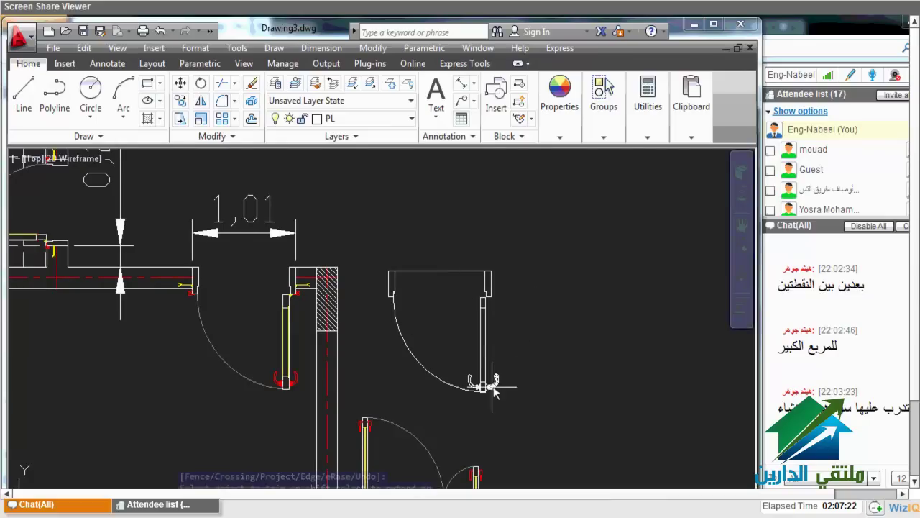
middle_drag(496, 388, 526, 401)
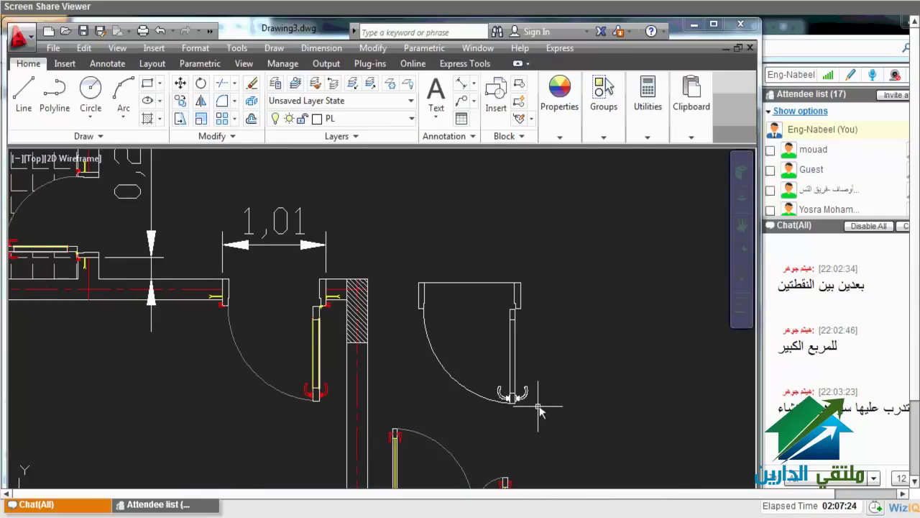
Start a new block named D1 with the description '100 cm * 210 cm'
text(b)
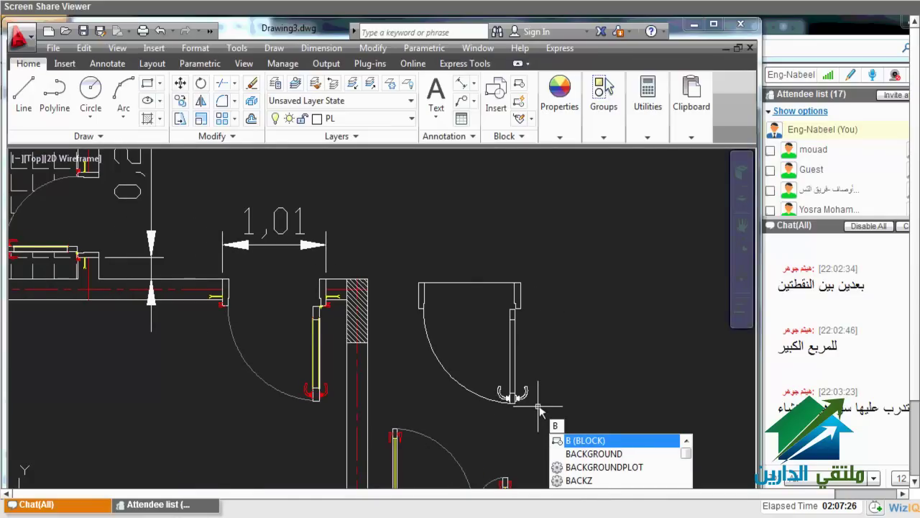
key(Return)
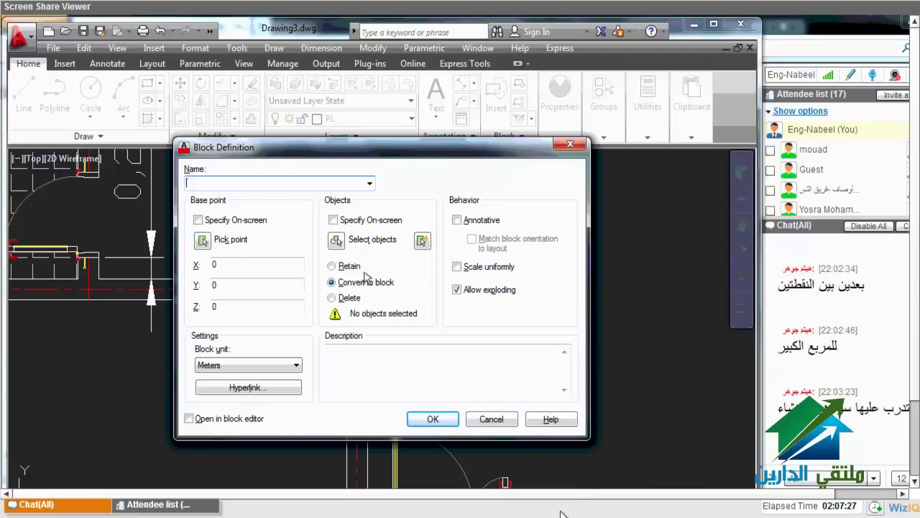
text(D1)
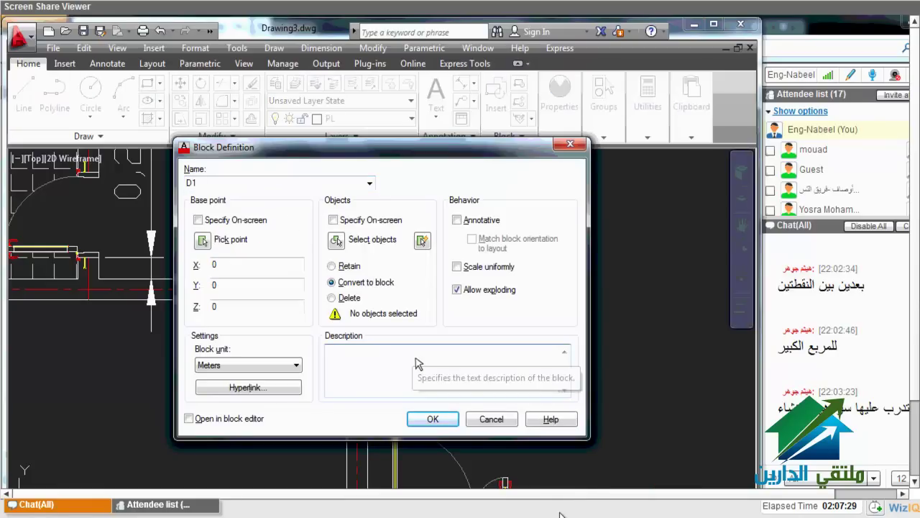
click(416, 356)
text(100)
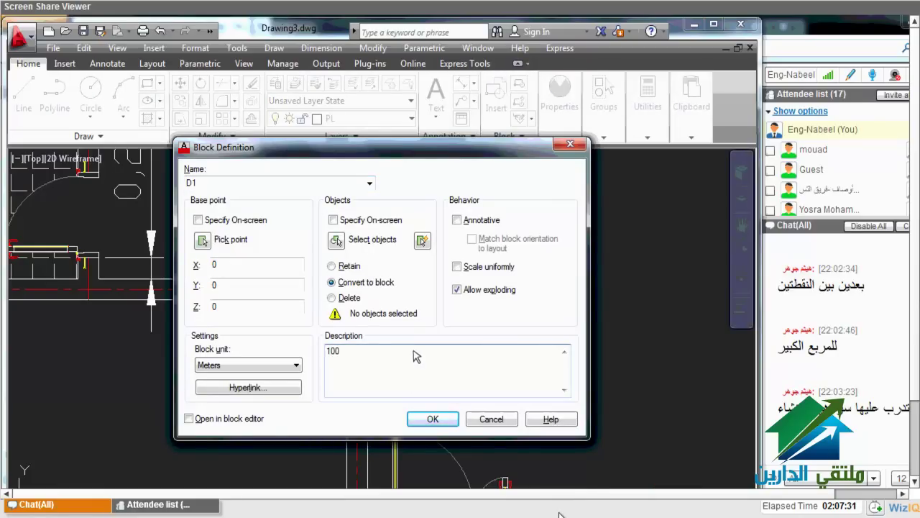
text( cm)
key(BackSpace)
key(BackSpace)
key(BackSpace)
text(1)
text( meter)
key(BackSpace)
key(BackSpace)
key(BackSpace)
text(eatri)
key(BackSpace)
key(BackSpace)
key(BackSpace)
key(BackSpace)
key(BackSpace)
key(BackSpace)
text(100)
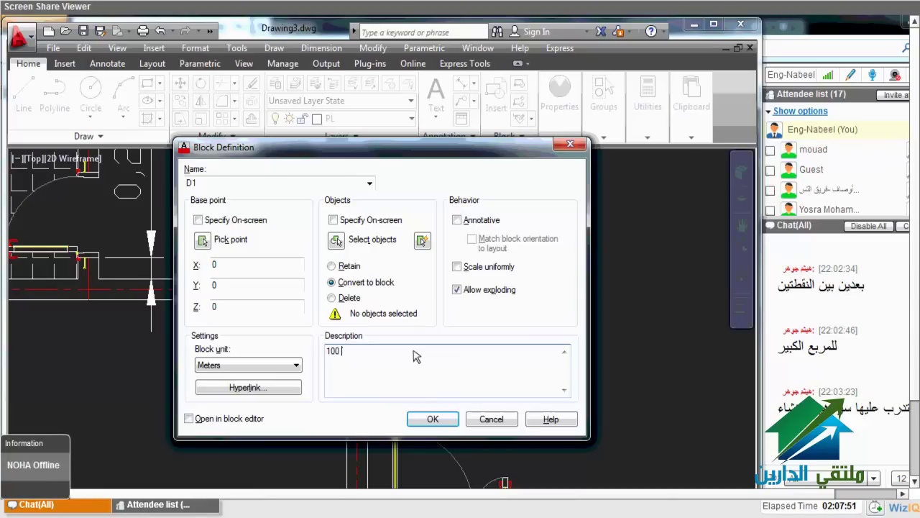
text(cm * 210 cm)
key(Tab)
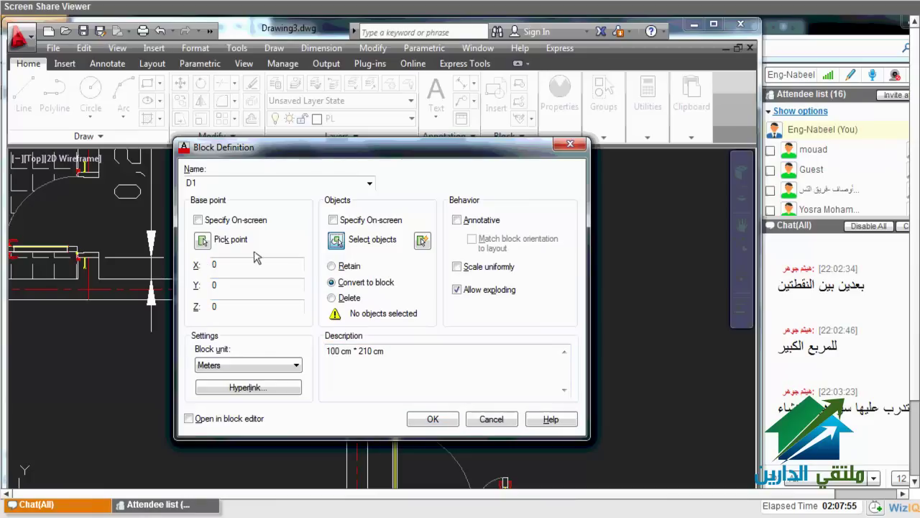
Window-select the whole door, set the base point at its corner, and create the block
click(337, 242)
click(492, 344)
click(405, 222)
click(475, 321)
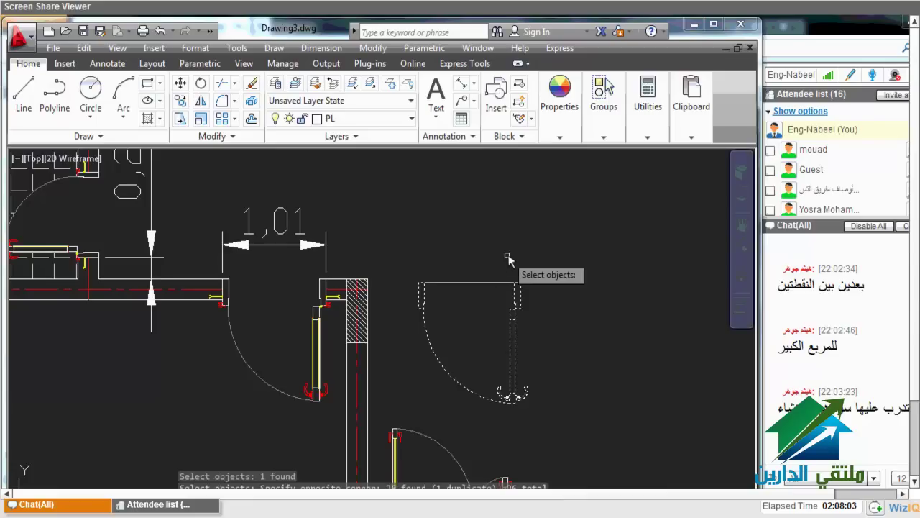
key(Return)
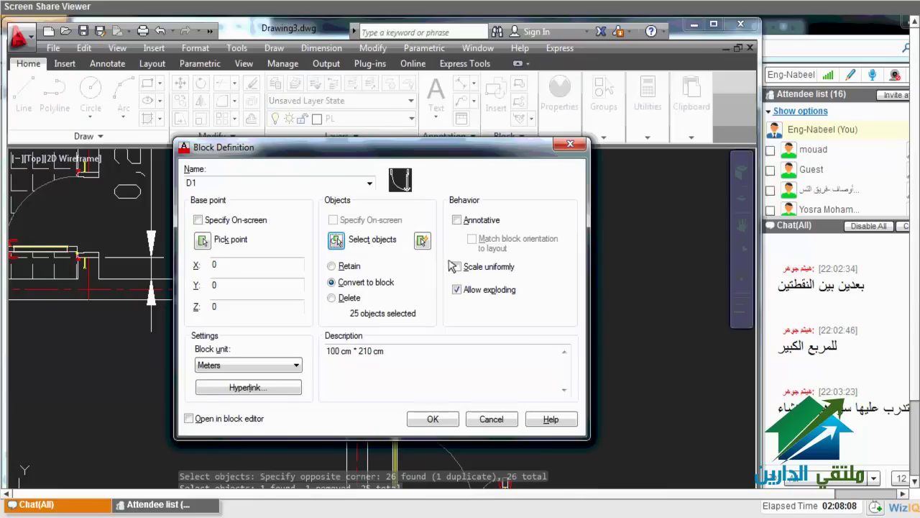
click(202, 239)
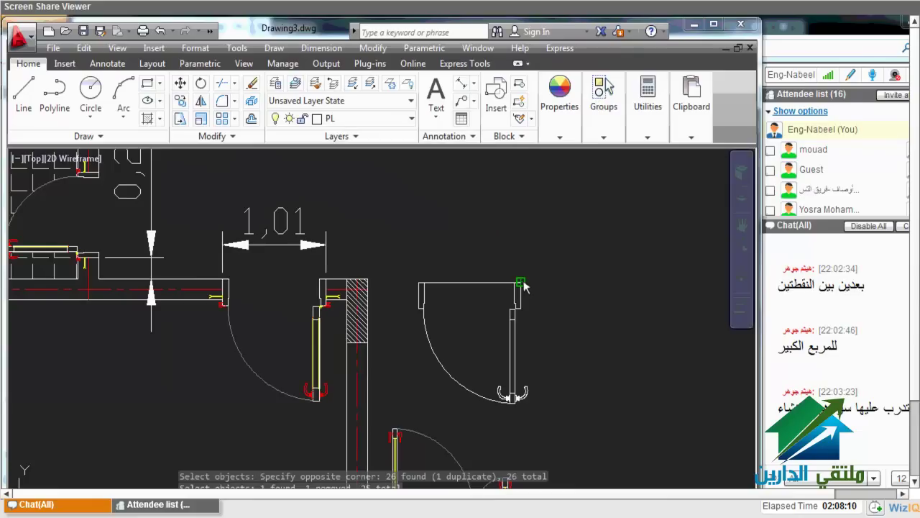
click(523, 284)
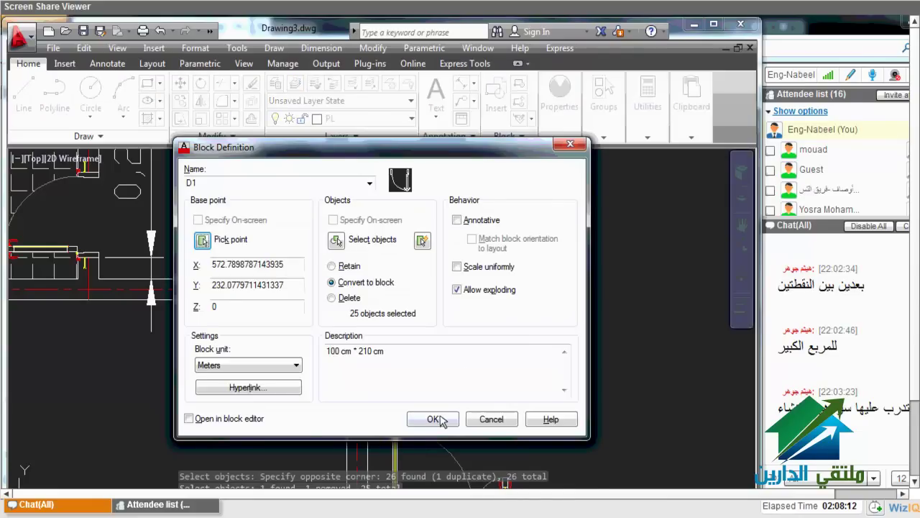
click(434, 420)
Select the door block, then cancel an accidental grip stretch of it
scroll(431, 302, up, 3)
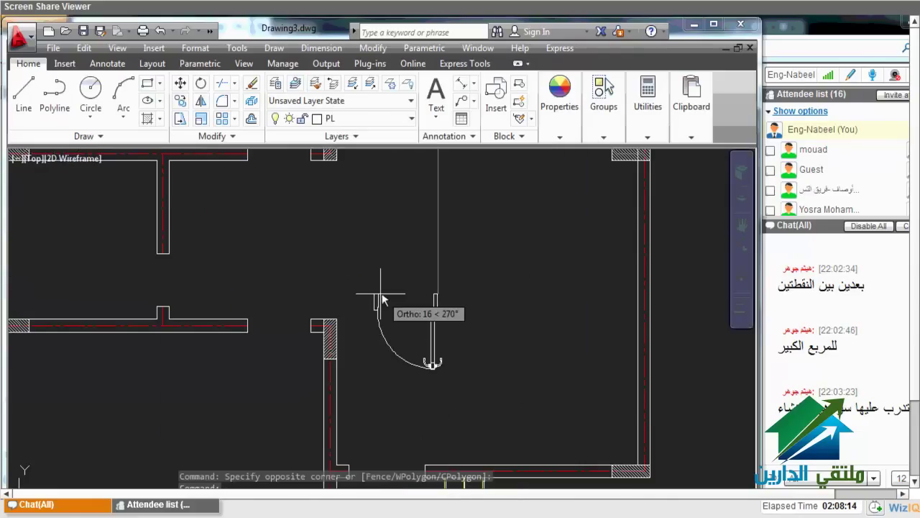
middle_drag(381, 299, 416, 345)
click(344, 368)
scroll(379, 390, up, 2)
mouse_move(359, 396)
middle_down()
mouse_move(308, 318)
mouse_move(298, 333)
middle_up()
scroll(306, 320, down, 4)
key(Escape)
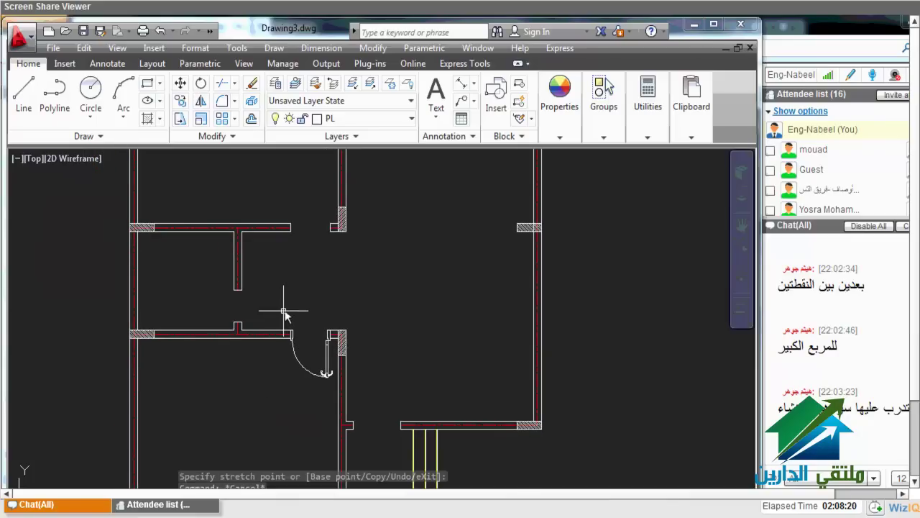
key(l)
key(Return)
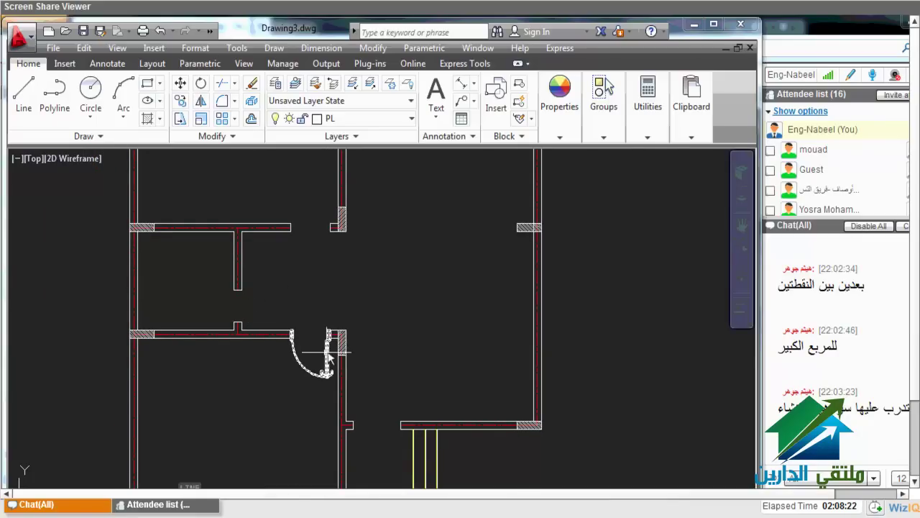
Mirror the D1 door across the horizontal wall's centreline, keeping the original door
click(308, 359)
text(mi)
key(Return)
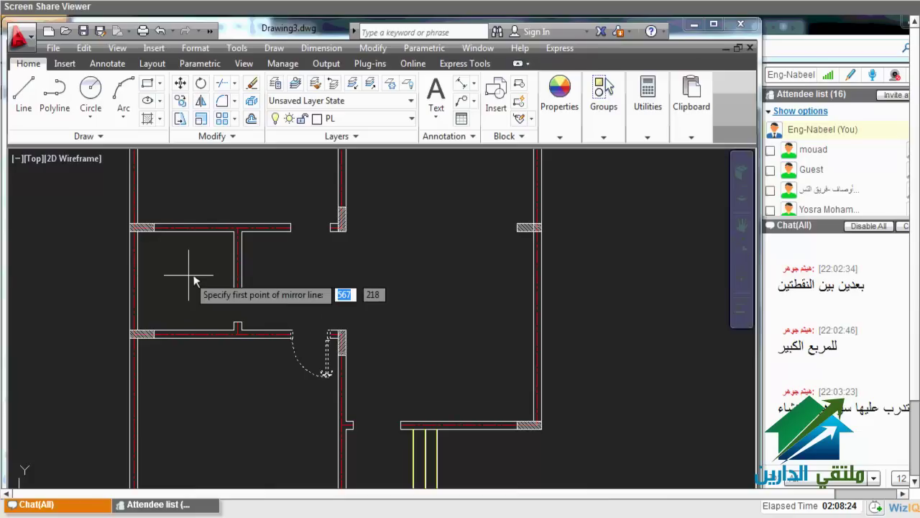
click(136, 281)
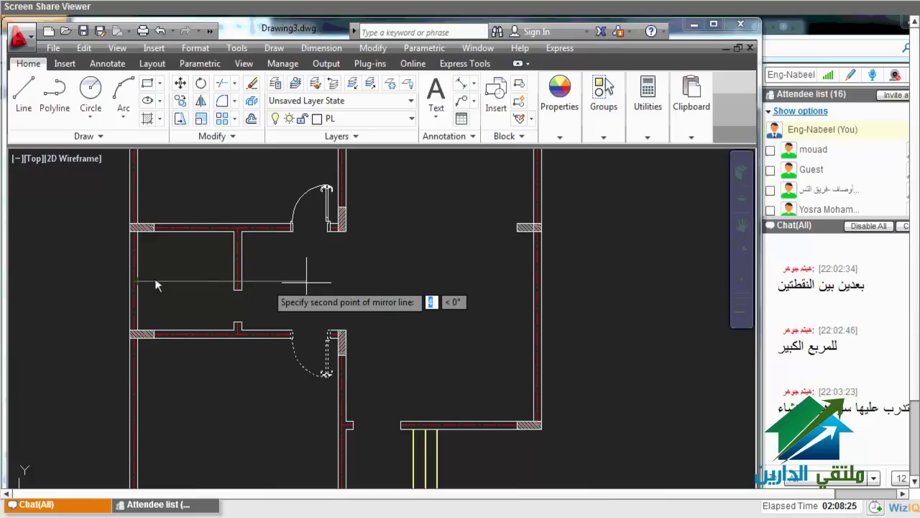
click(268, 282)
key(Return)
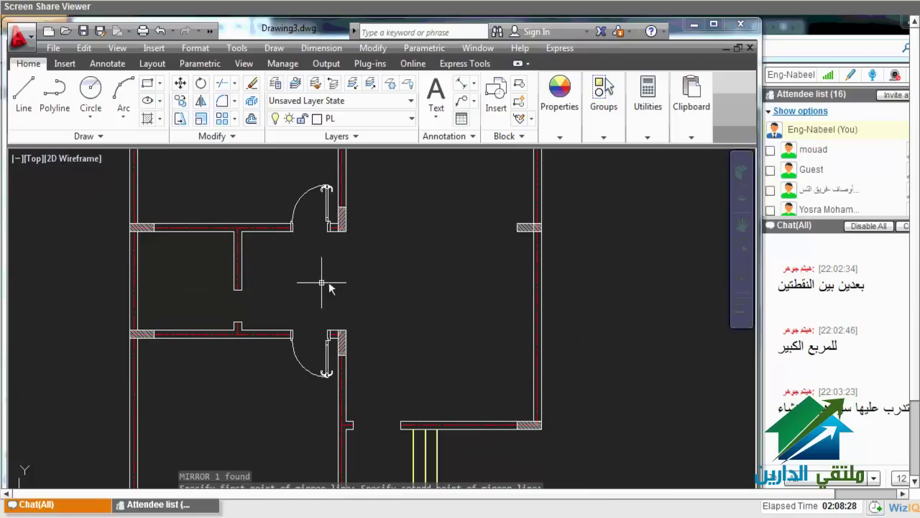
scroll(325, 288, down, 2)
scroll(328, 241, up, 3)
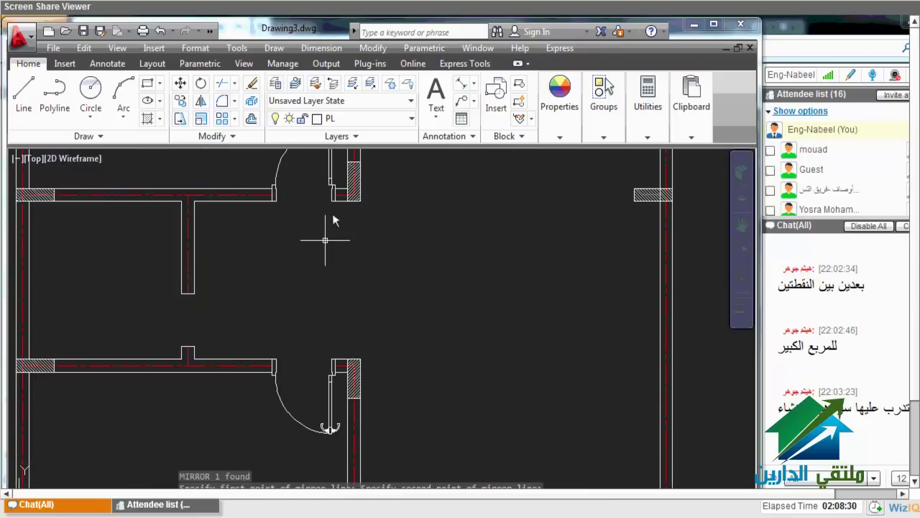
middle_drag(325, 242, 348, 310)
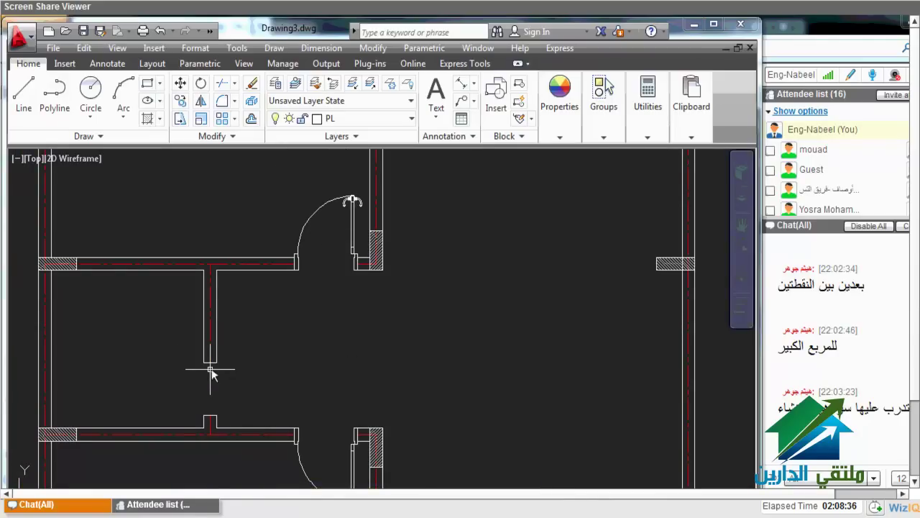
scroll(211, 371, down, 2)
middle_drag(211, 372, 301, 335)
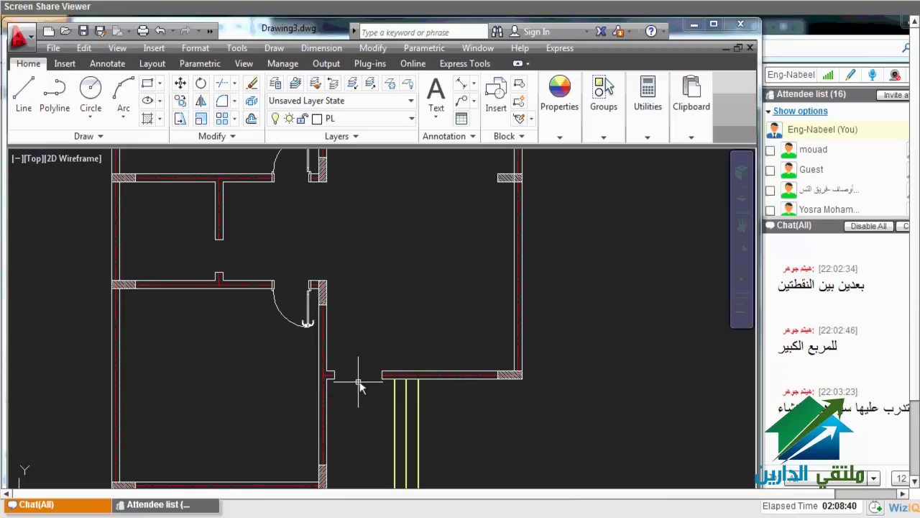
Select the lower D1 door and start copying it toward the central partition wall
scroll(358, 385, down, 2)
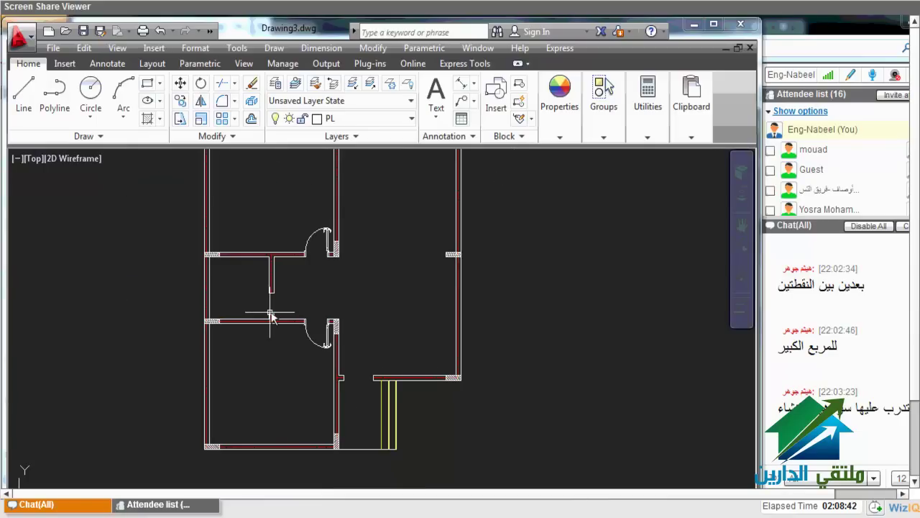
scroll(316, 328, up, 4)
click(336, 352)
text(c)
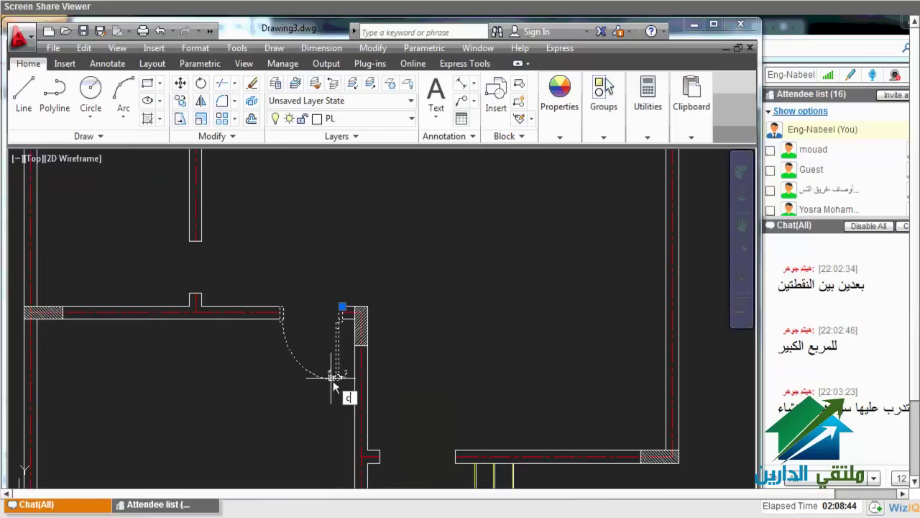
key(Return)
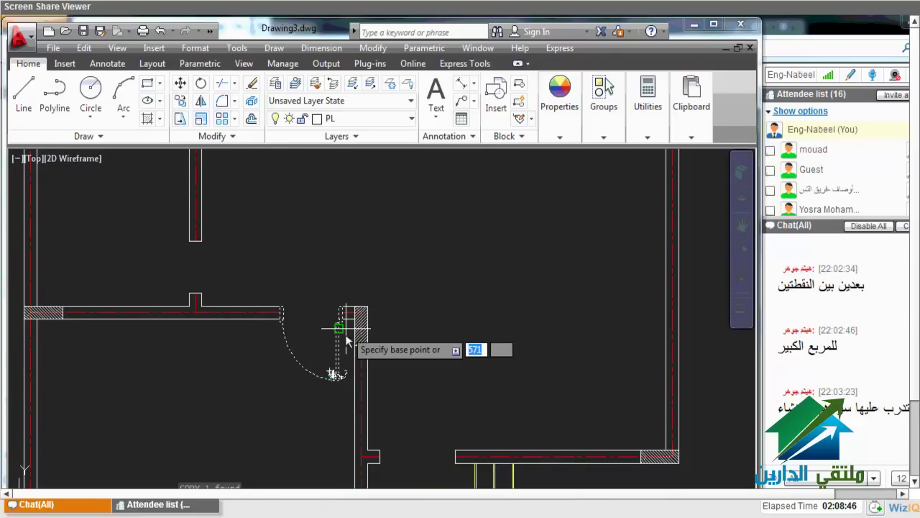
scroll(341, 309, up, 4)
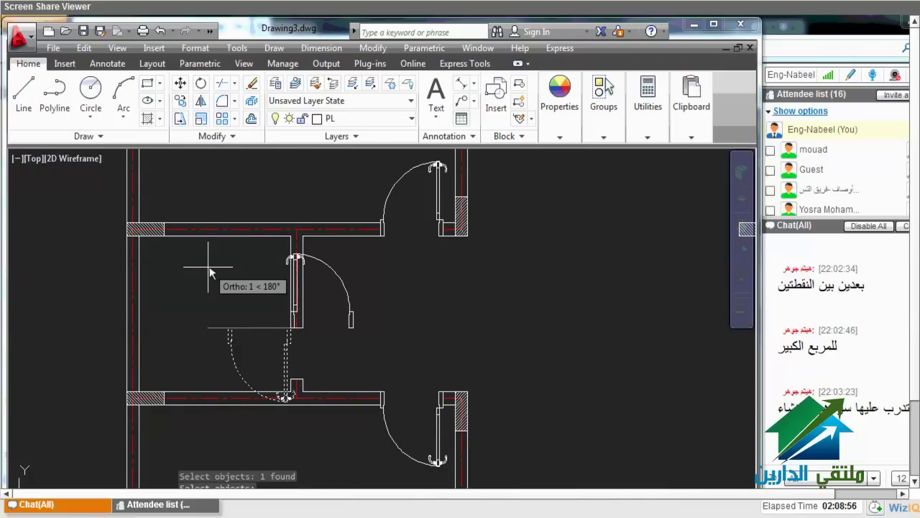
Place the door copy at the partition wall and rotate it about the wall corner
click(214, 273)
key(Return)
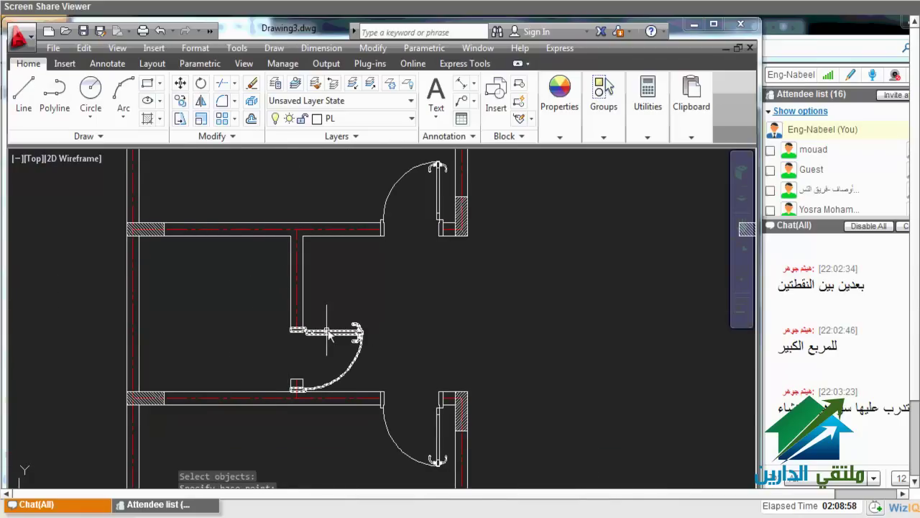
click(290, 328)
click(329, 335)
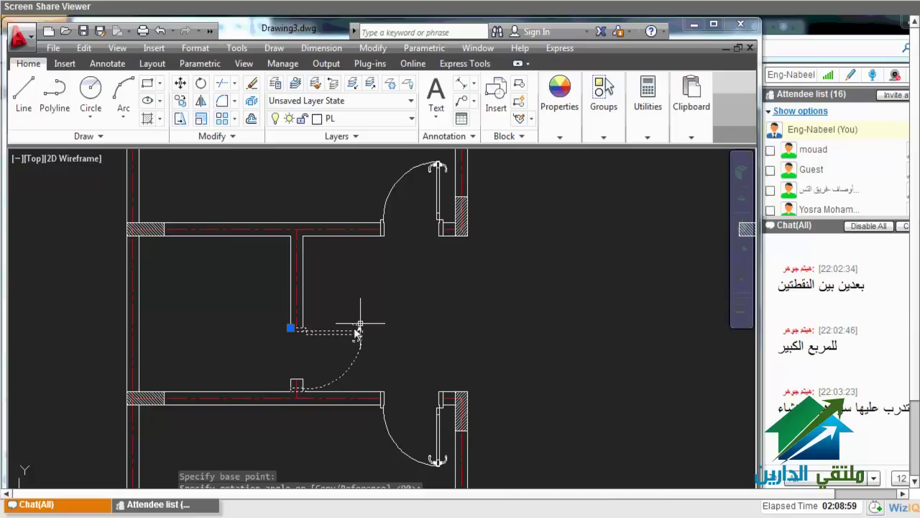
click(420, 334)
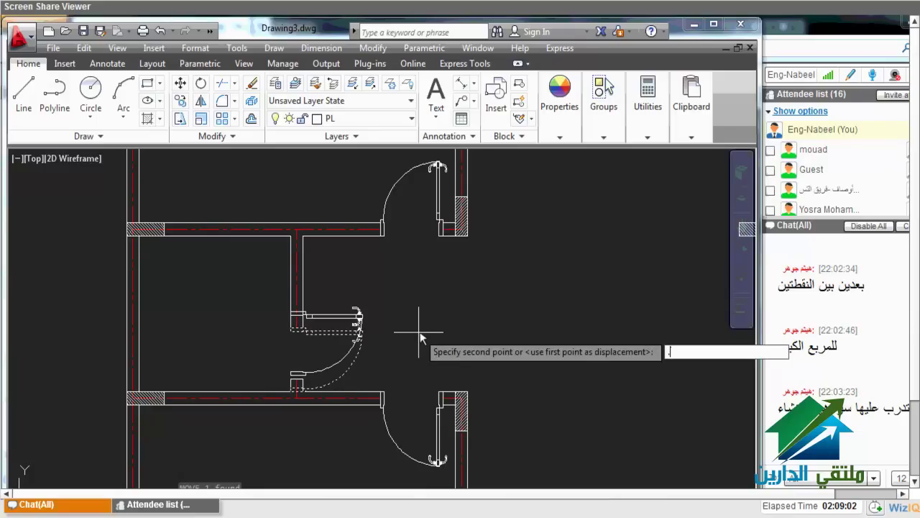
text(2)
key(Return)
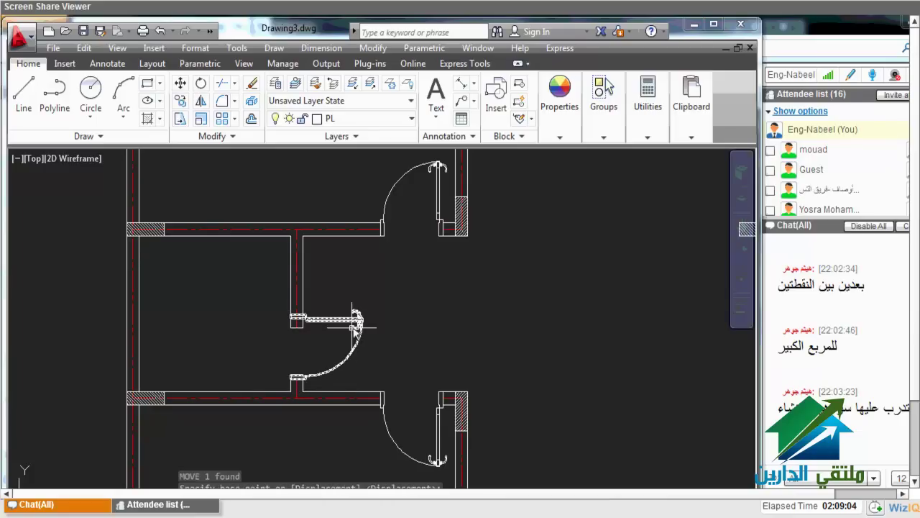
key(Escape)
Move the rotated door straight down into the partition wall's opening
text(m)
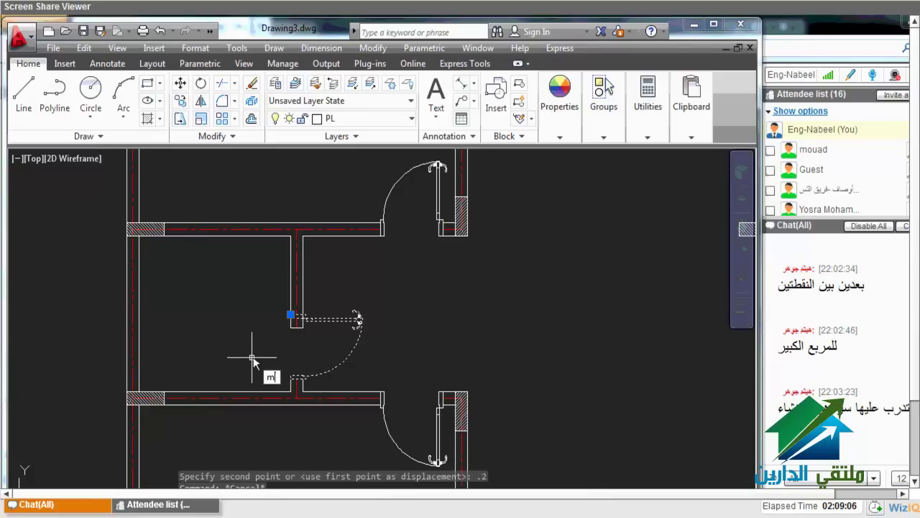
key(Return)
click(289, 318)
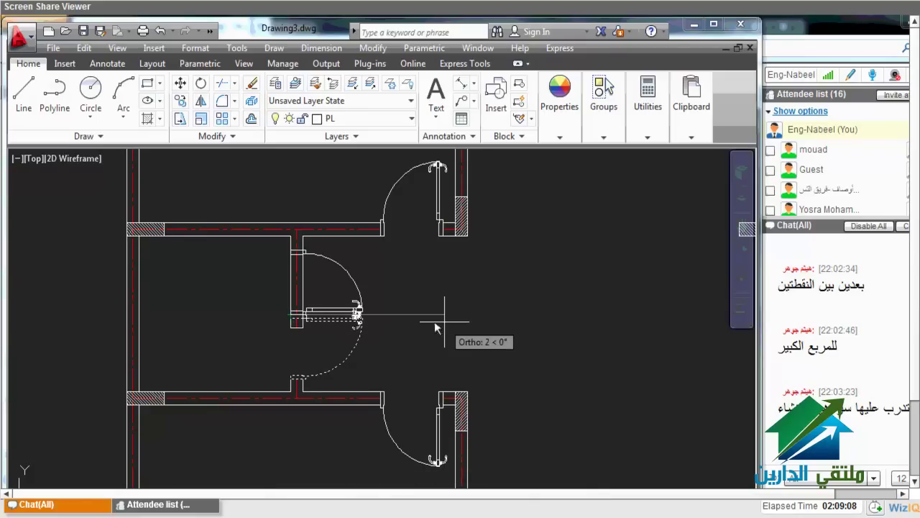
right_click(445, 327)
click(475, 348)
click(325, 311)
text(m)
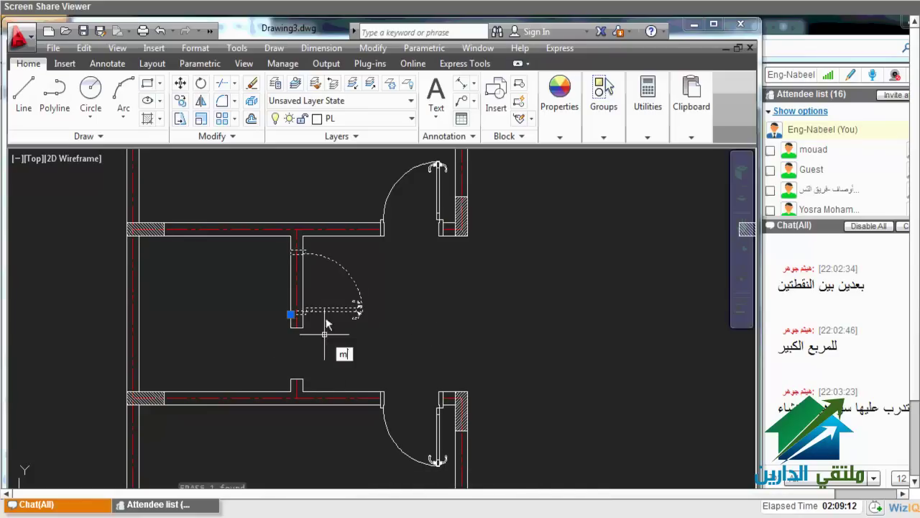
key(Return)
scroll(325, 336, up, 3)
click(283, 273)
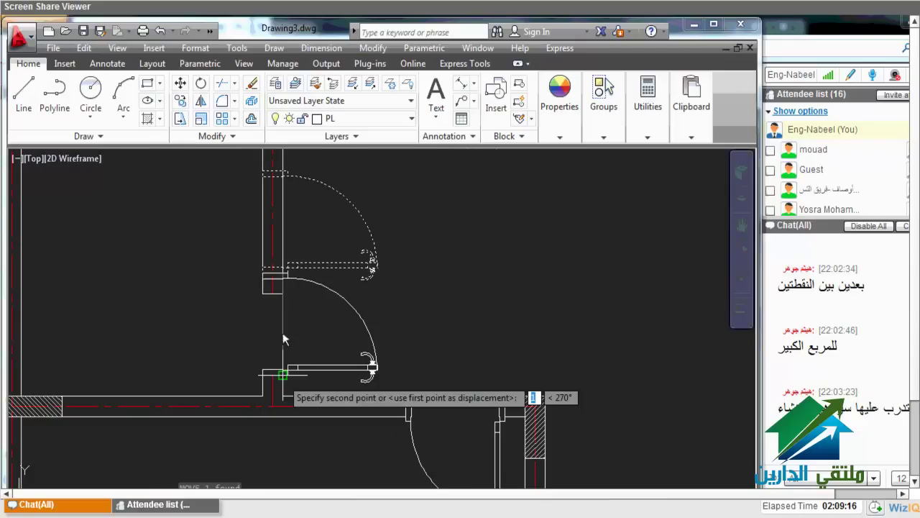
click(283, 375)
scroll(309, 363, down, 2)
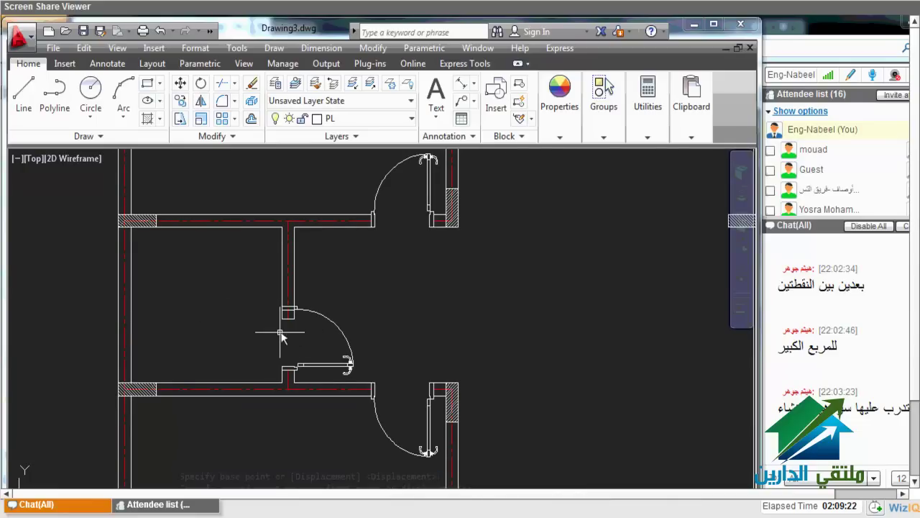
Mirror the partition door across its jamb, then erase the original so the hinge switches sides
scroll(281, 337, down, 2)
scroll(299, 286, down, 1)
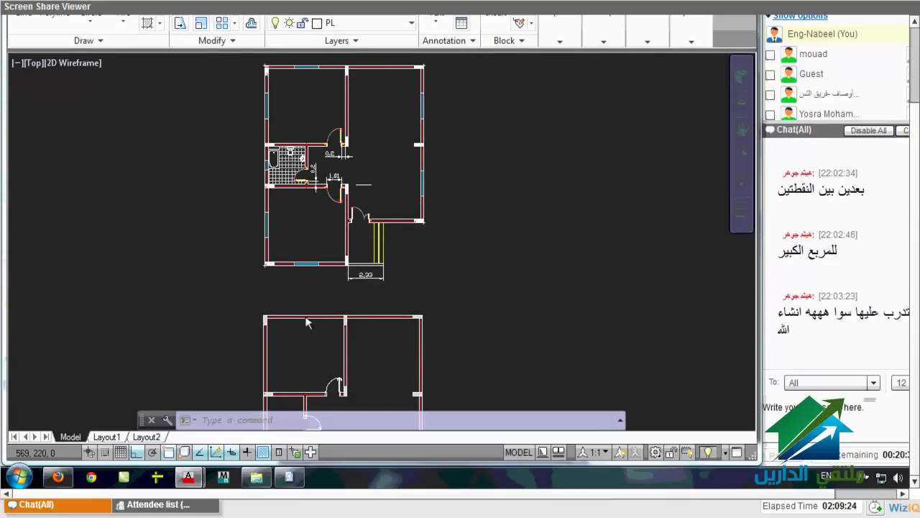
scroll(318, 369, up, 3)
scroll(303, 308, up, 2)
click(309, 339)
text(mi)
key(Return)
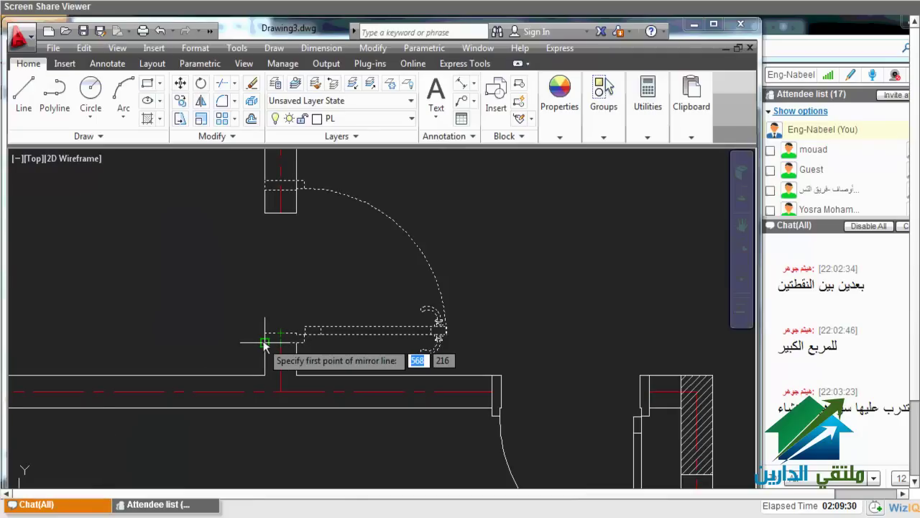
click(263, 343)
click(249, 272)
key(Return)
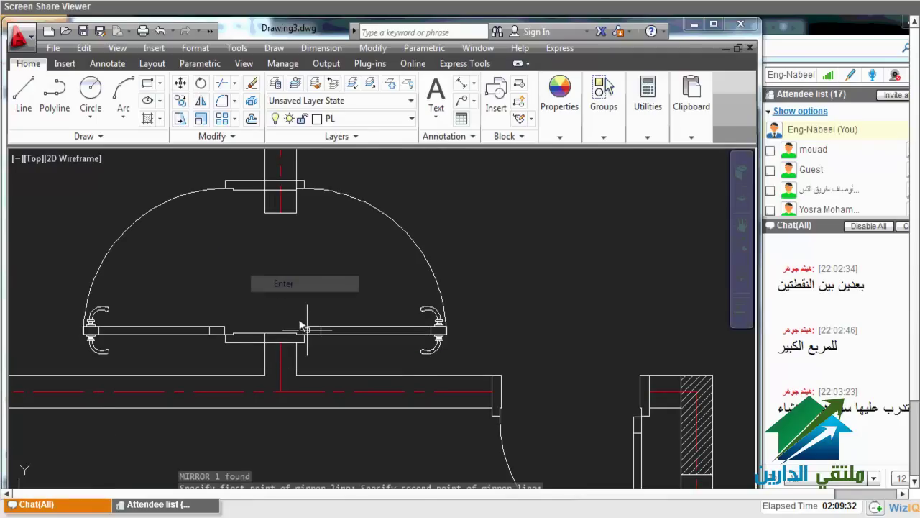
click(307, 329)
key(Delete)
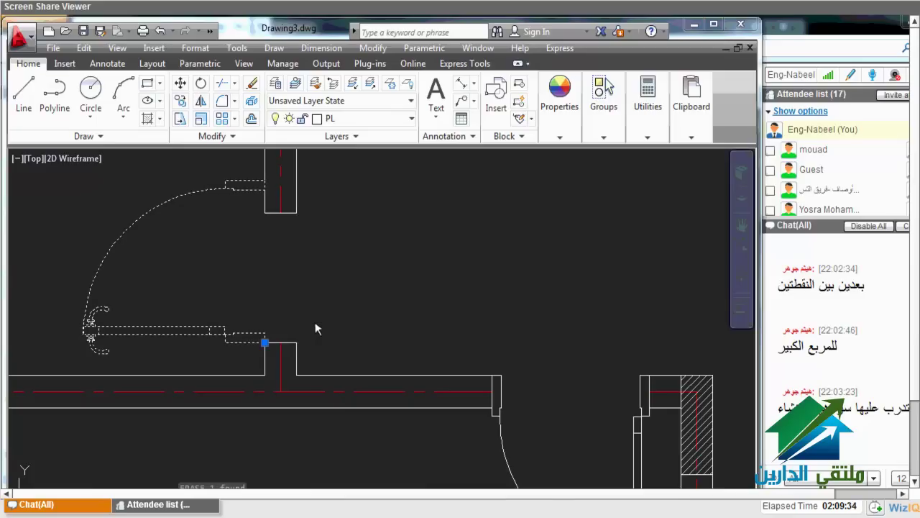
key(Escape)
click(268, 343)
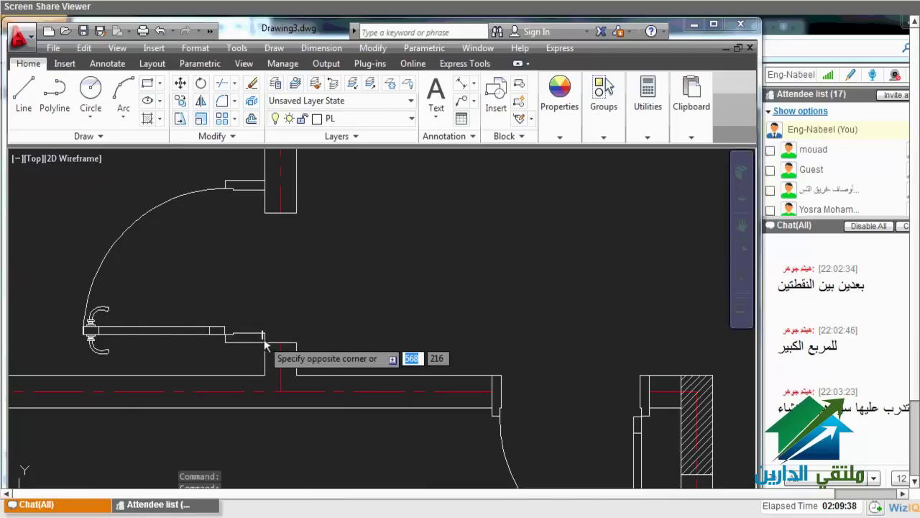
click(266, 343)
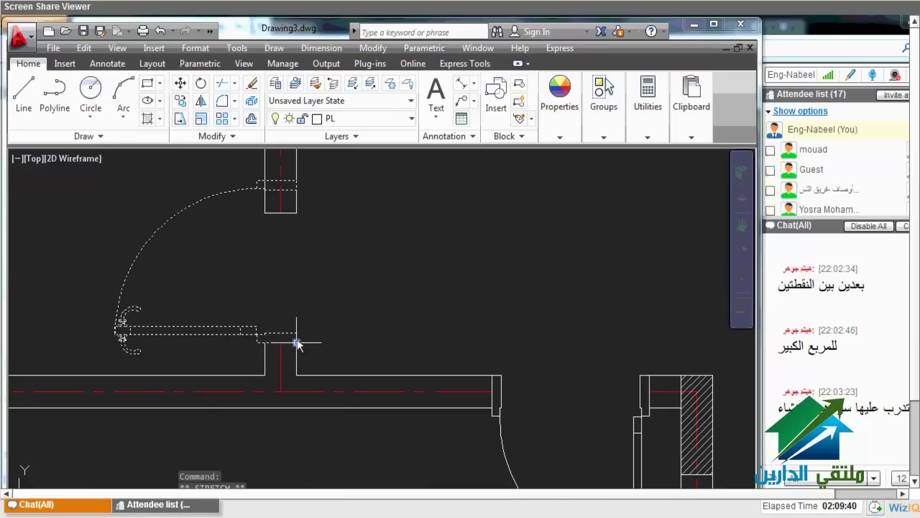
scroll(272, 362, down, 3)
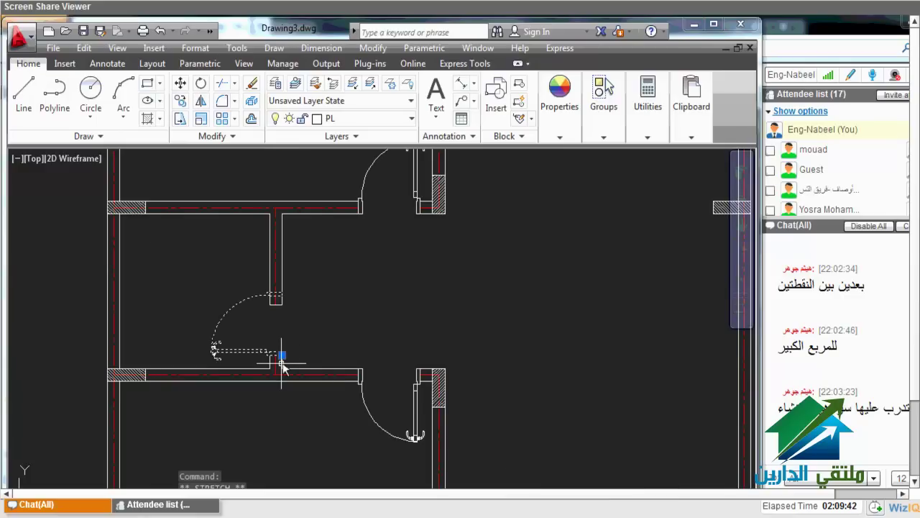
scroll(282, 367, up, 2)
scroll(278, 323, up, 2)
click(295, 285)
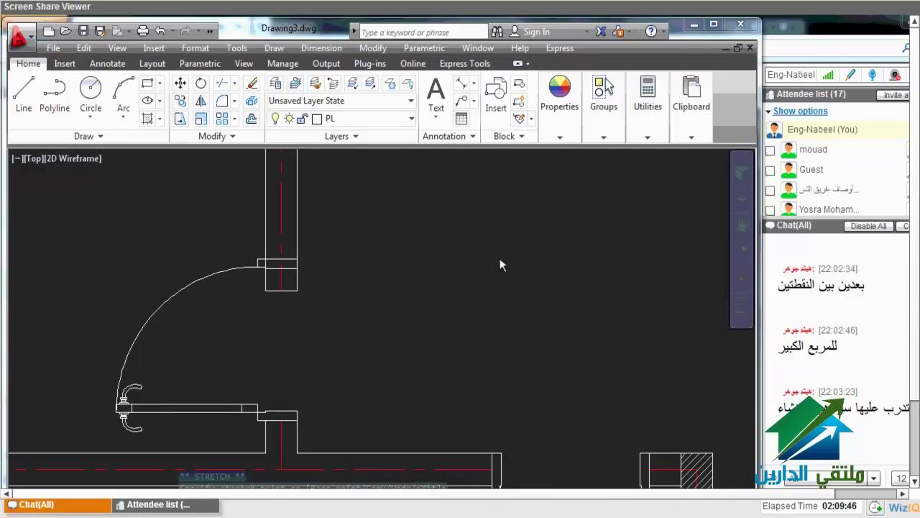
scroll(489, 302, down, 2)
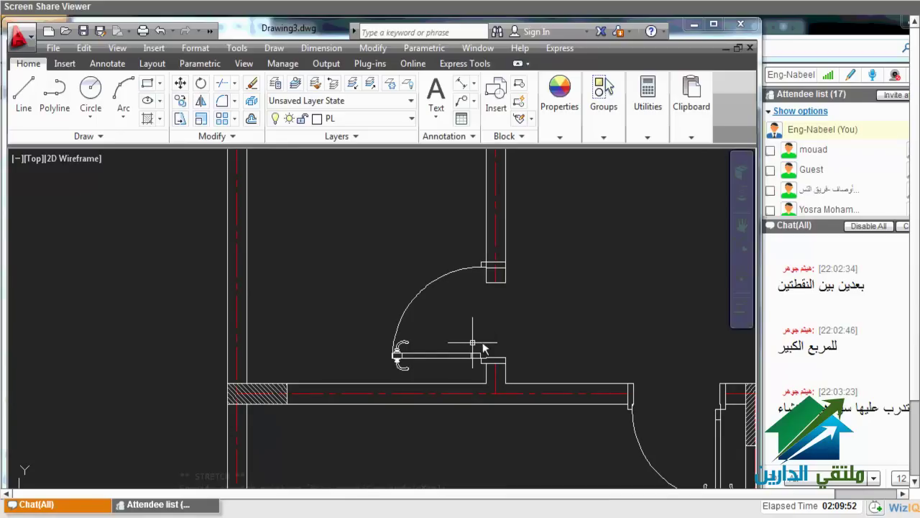
key(Escape)
scroll(474, 289, up, 3)
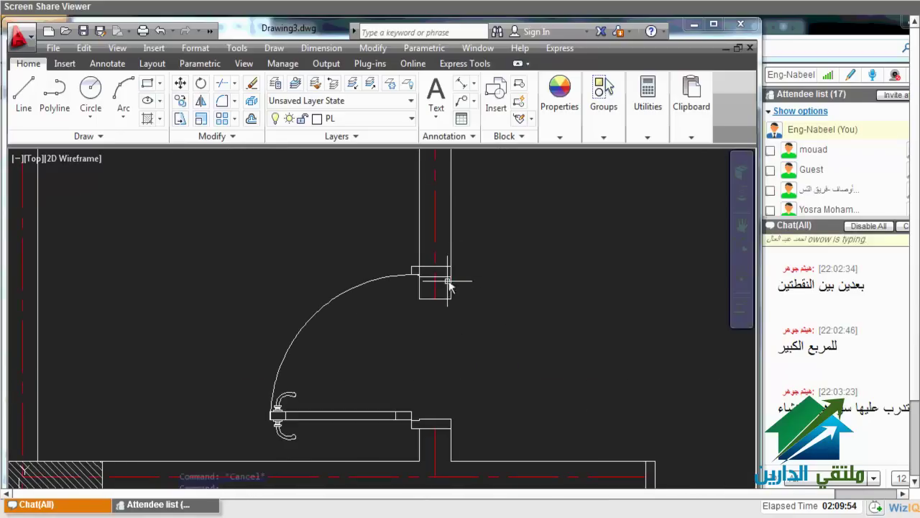
scroll(449, 285, up, 2)
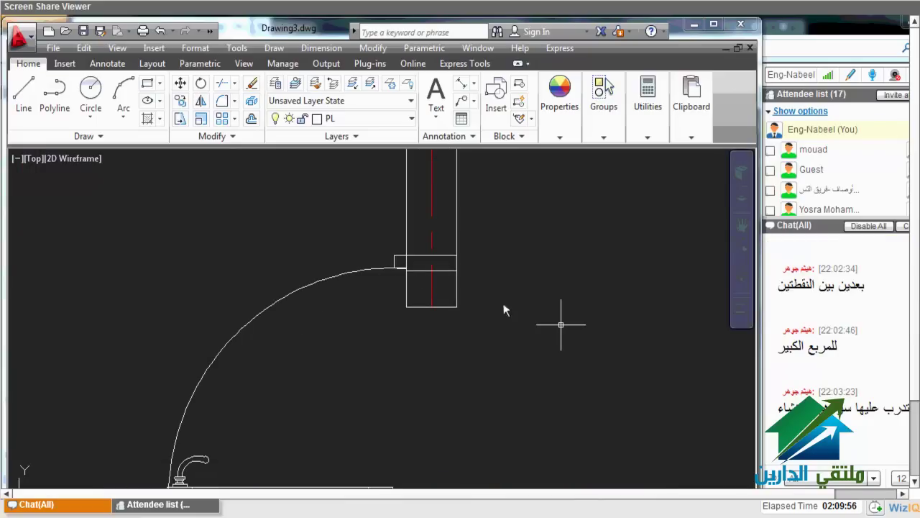
text(s)
key(Return)
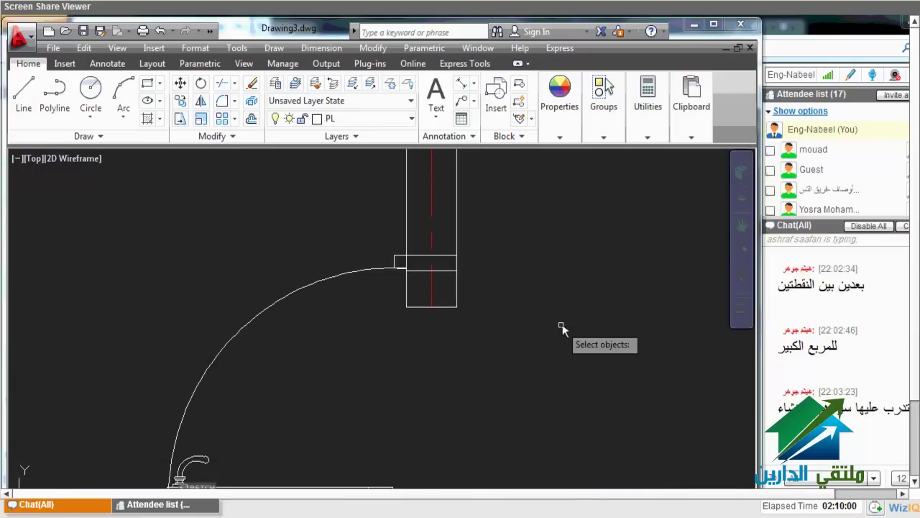
click(512, 341)
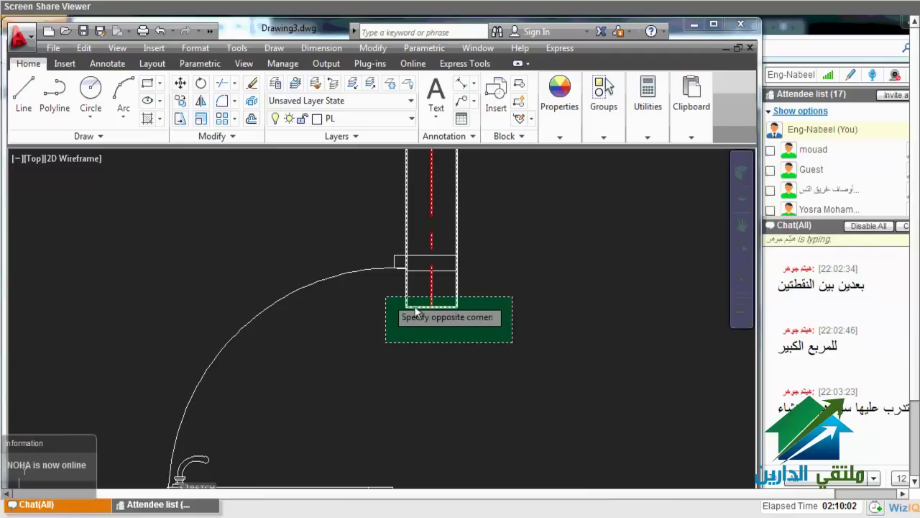
click(381, 294)
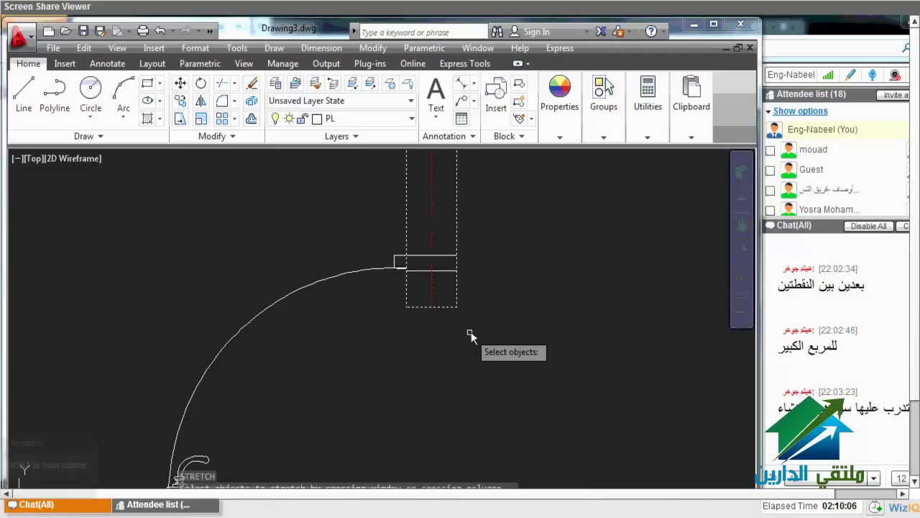
key(Return)
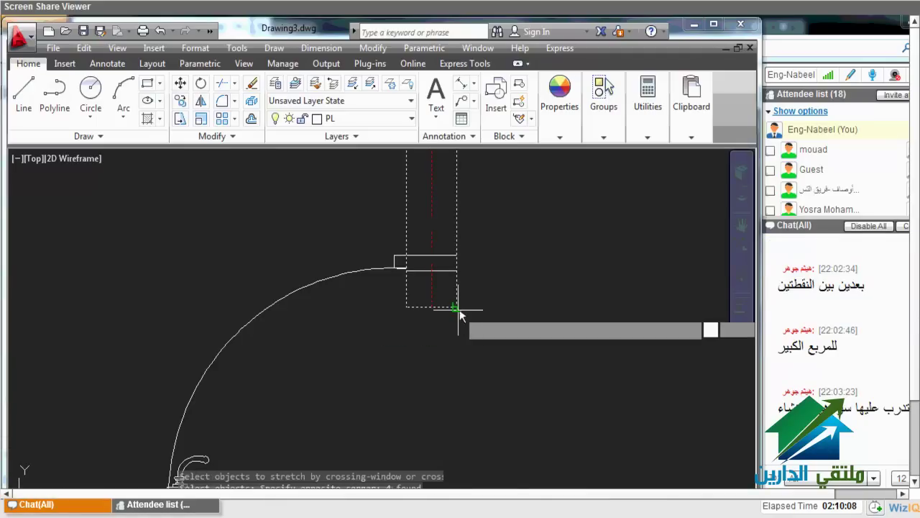
click(457, 309)
click(458, 256)
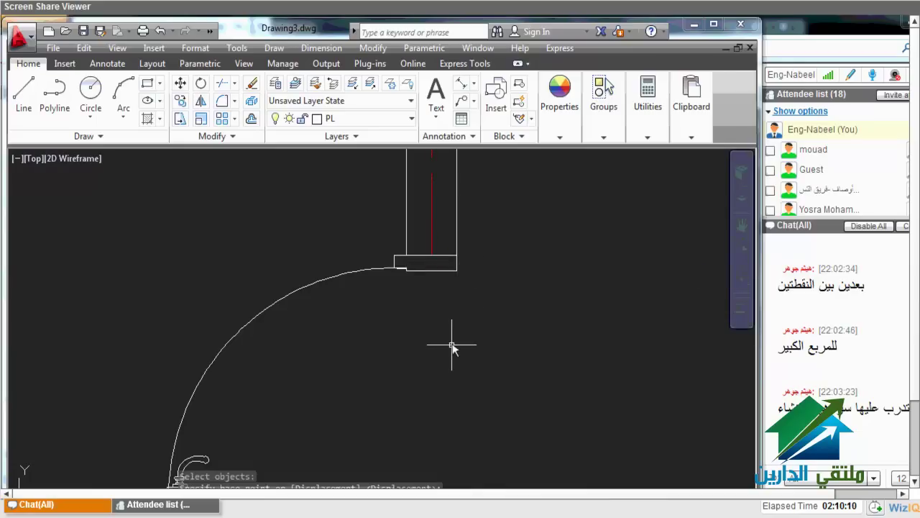
scroll(451, 346, down, 4)
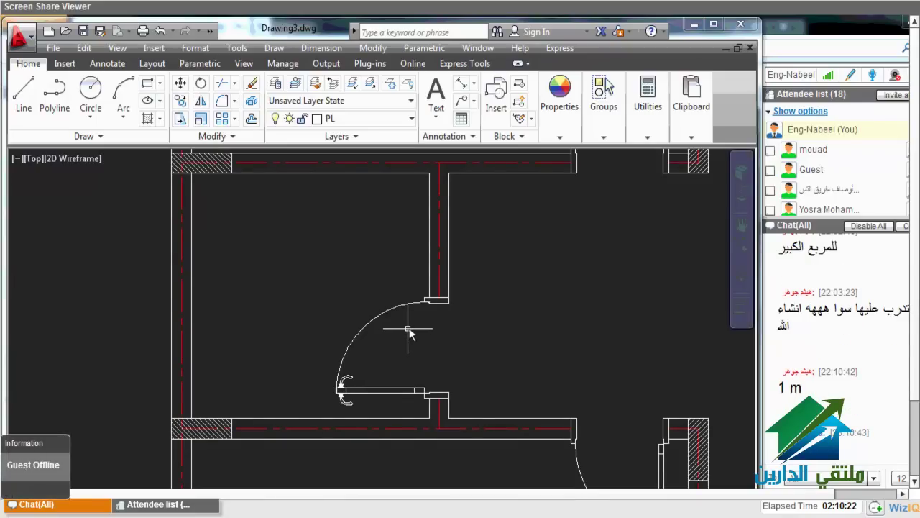
scroll(409, 330, up, 3)
scroll(431, 351, down, 3)
middle_drag(431, 355, 434, 344)
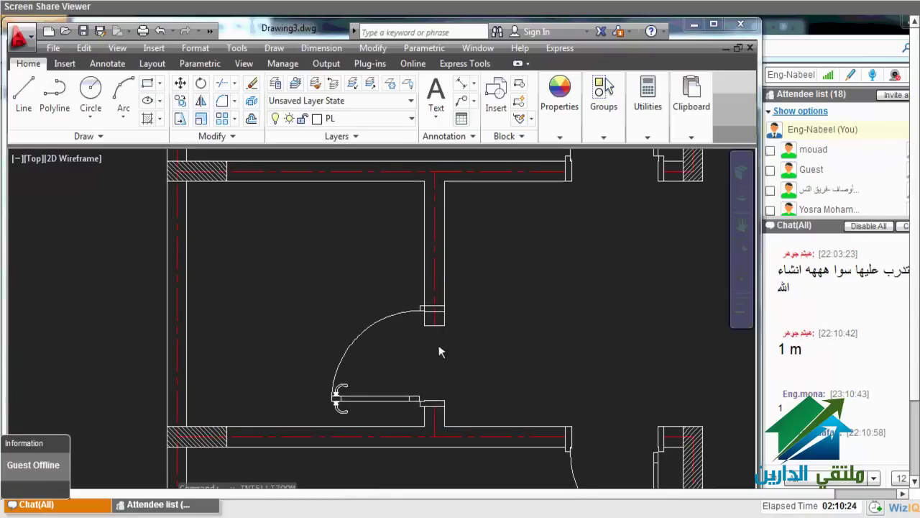
scroll(438, 344, up, 2)
click(411, 320)
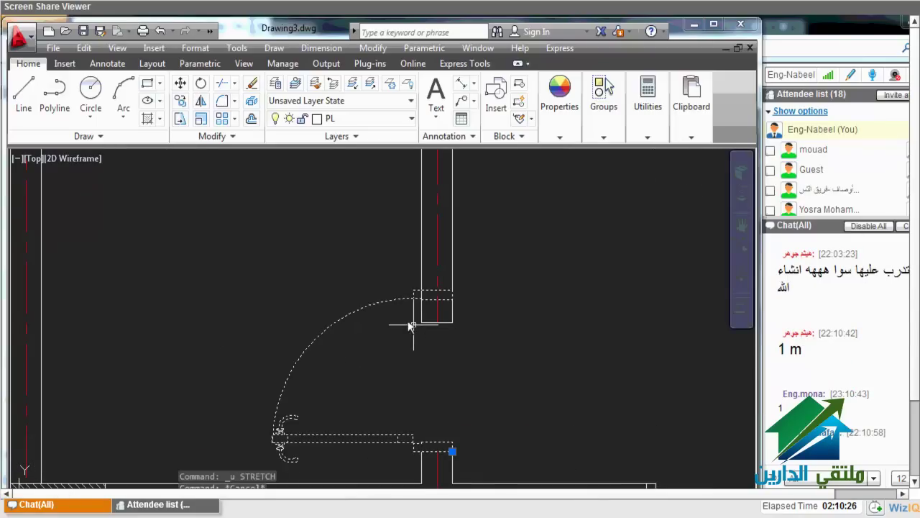
Move the partition door off to the left of the opening
text(m)
key(Return)
click(644, 386)
click(520, 381)
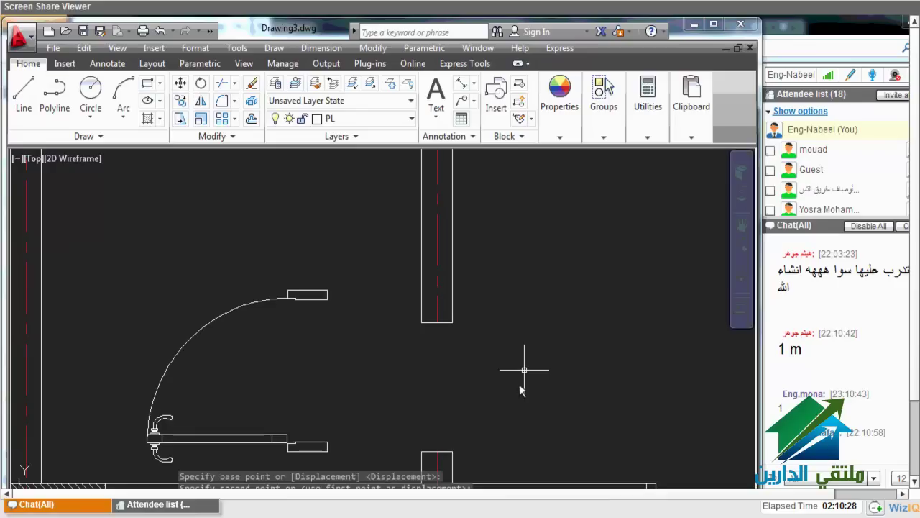
Align the door's two leaf ends to the opening's wall ends using ALIGN, without scaling
text(A)
text(L)
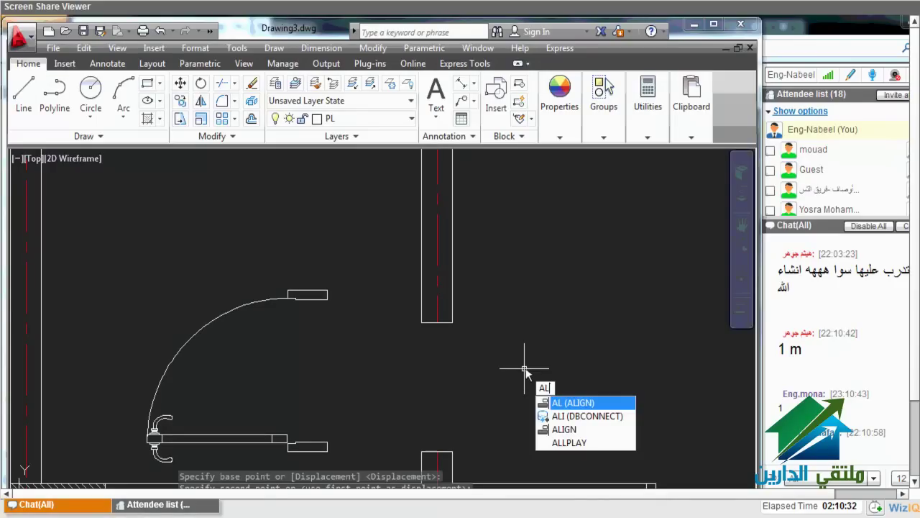
key(Return)
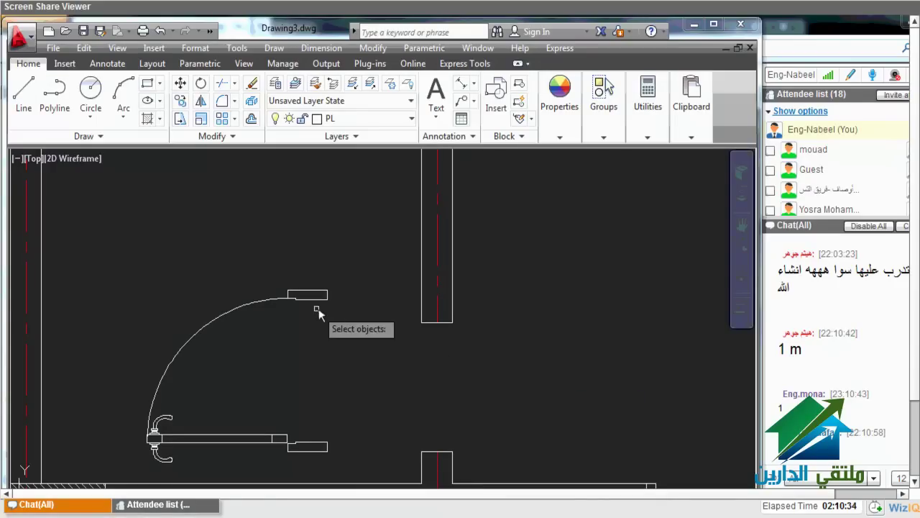
click(314, 299)
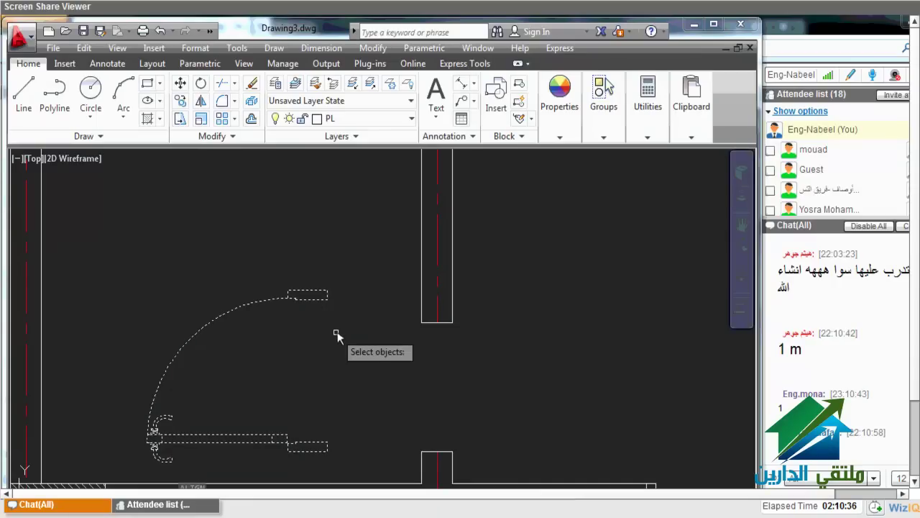
key(Return)
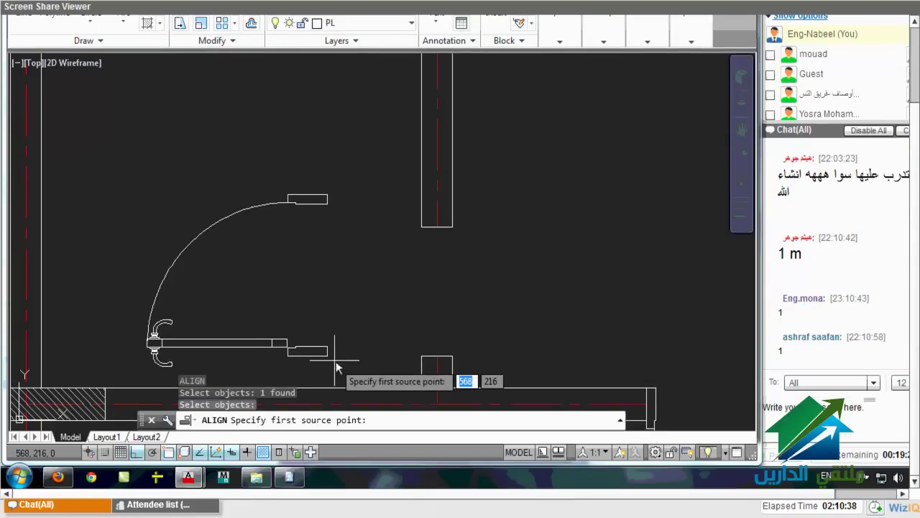
click(328, 355)
click(469, 353)
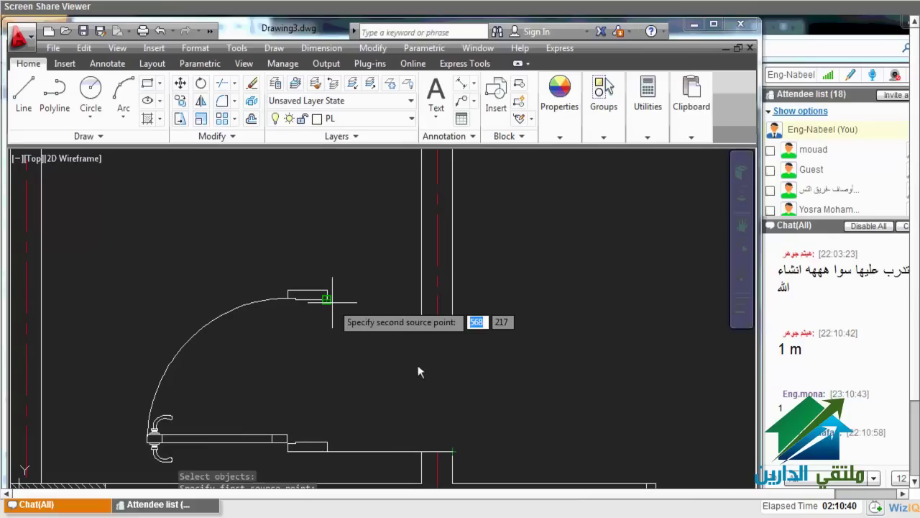
click(327, 298)
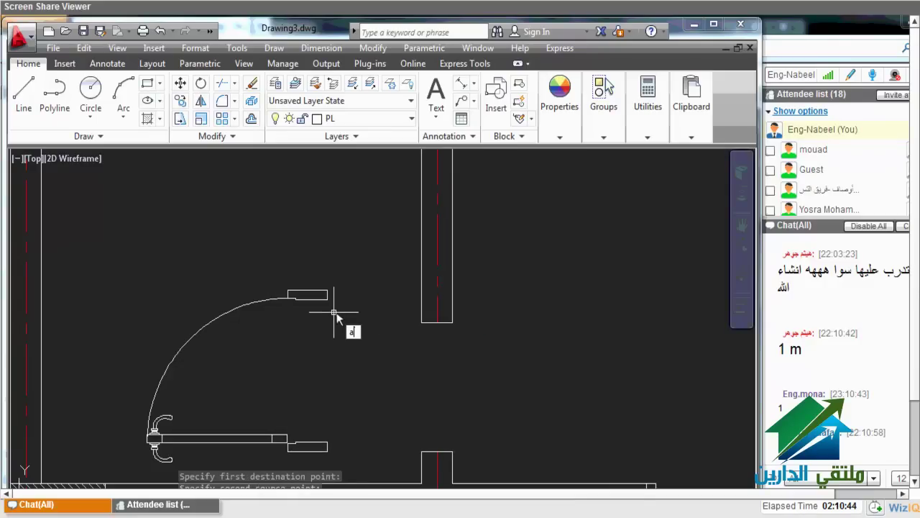
key(Return)
key(Return)
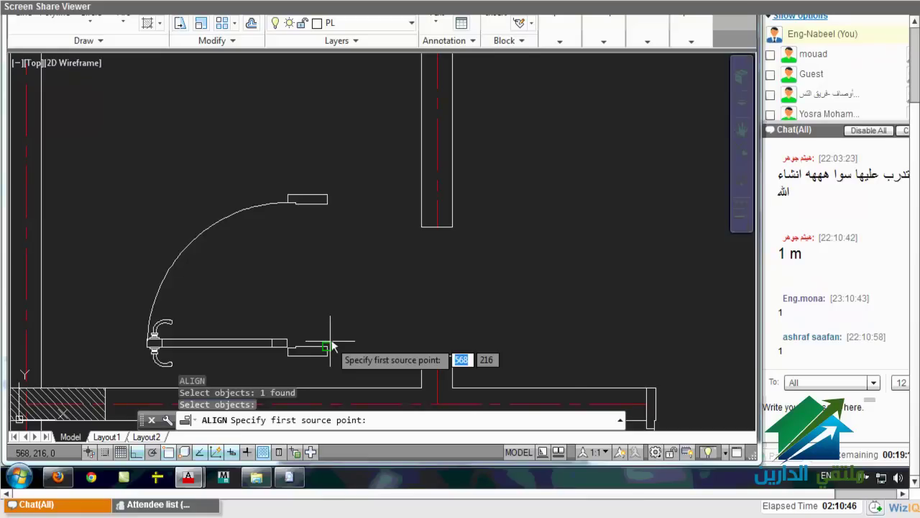
click(329, 351)
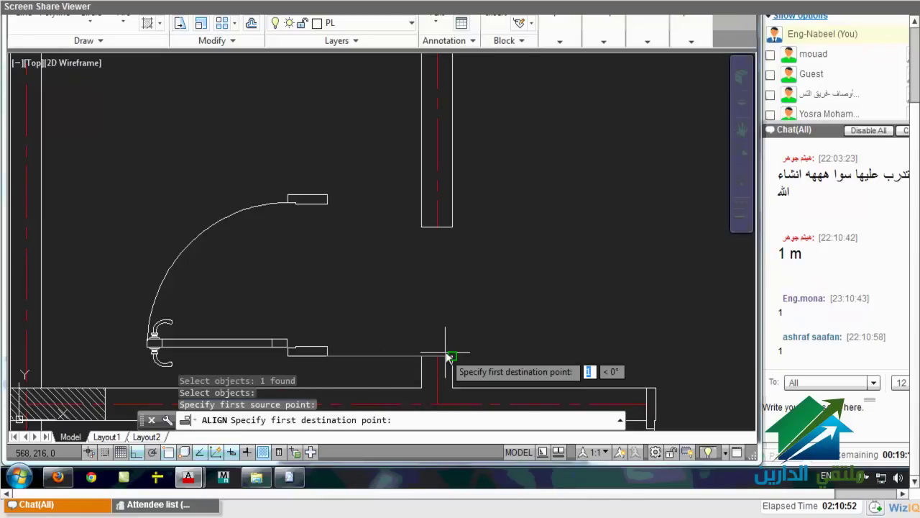
click(446, 355)
click(328, 290)
click(449, 326)
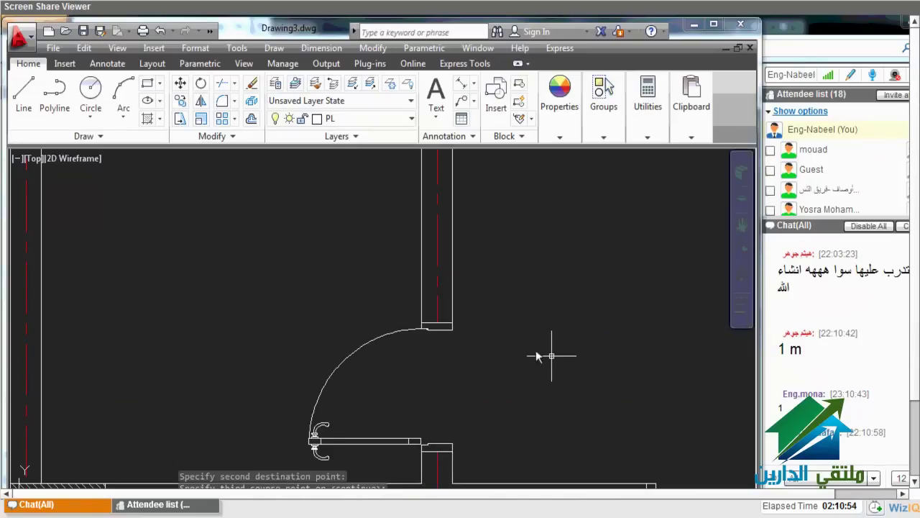
scroll(552, 357, down, 2)
key(Return)
key(Escape)
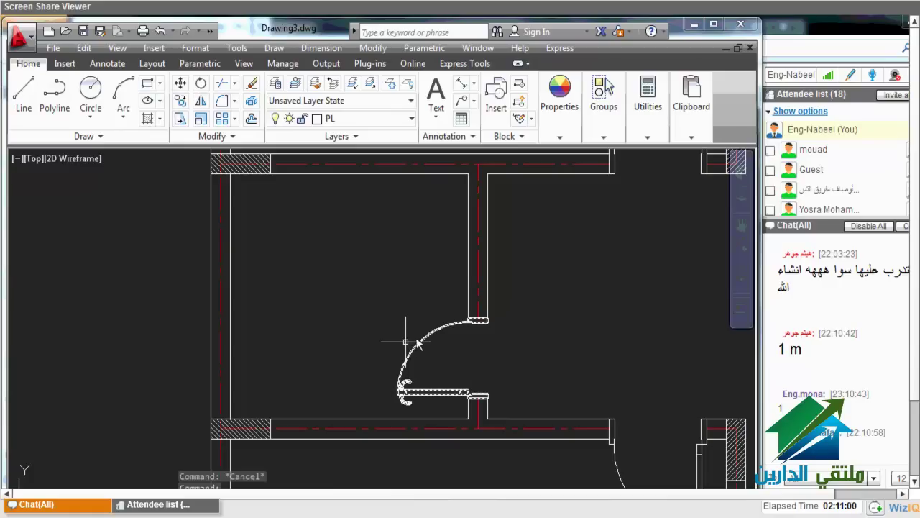
scroll(405, 342, down, 2)
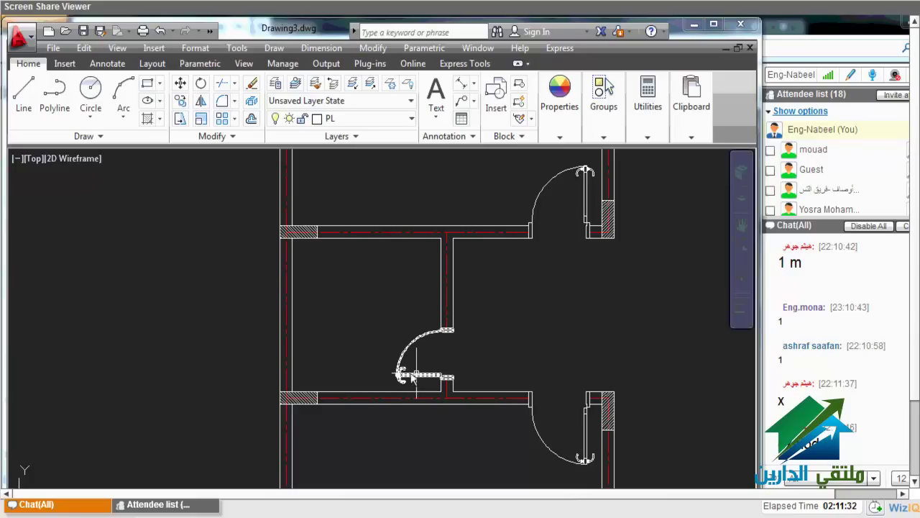
scroll(417, 375, up, 4)
scroll(503, 401, up, 4)
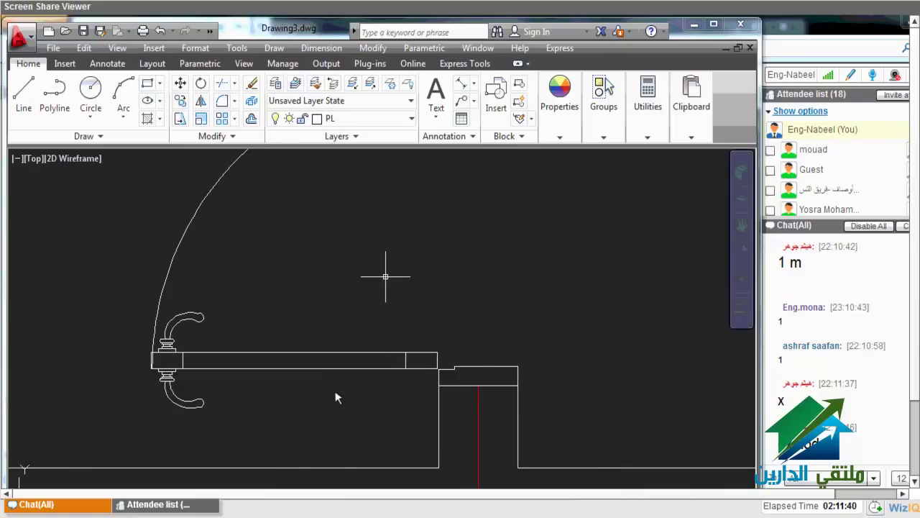
scroll(352, 358, down, 2)
scroll(328, 351, down, 2)
scroll(321, 356, up, 1)
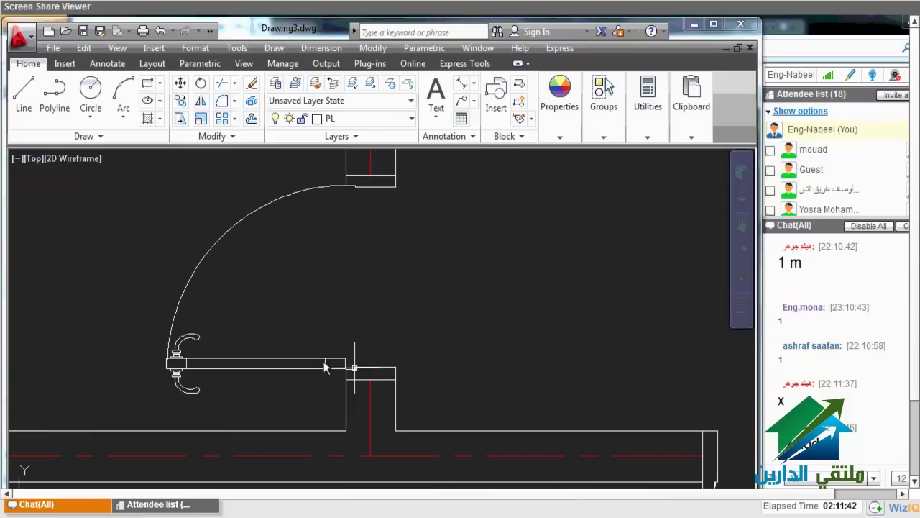
scroll(356, 372, down, 1)
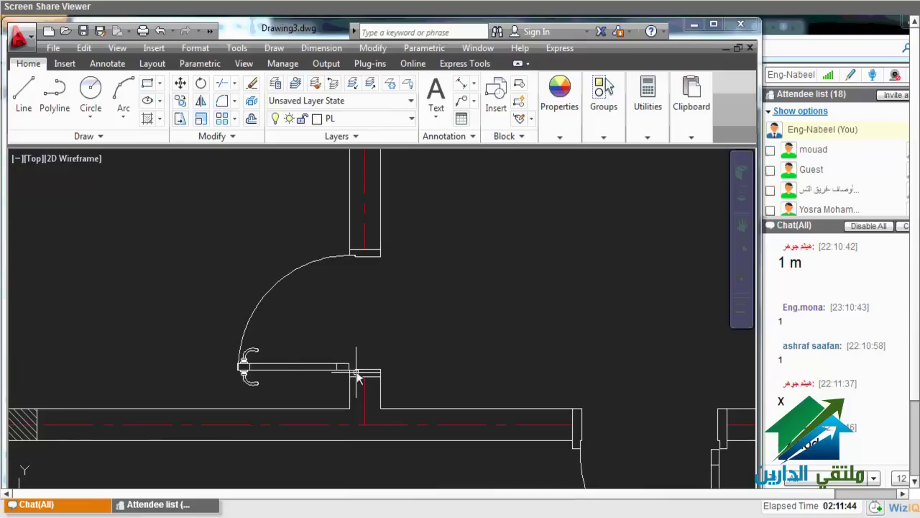
scroll(367, 366, down, 3)
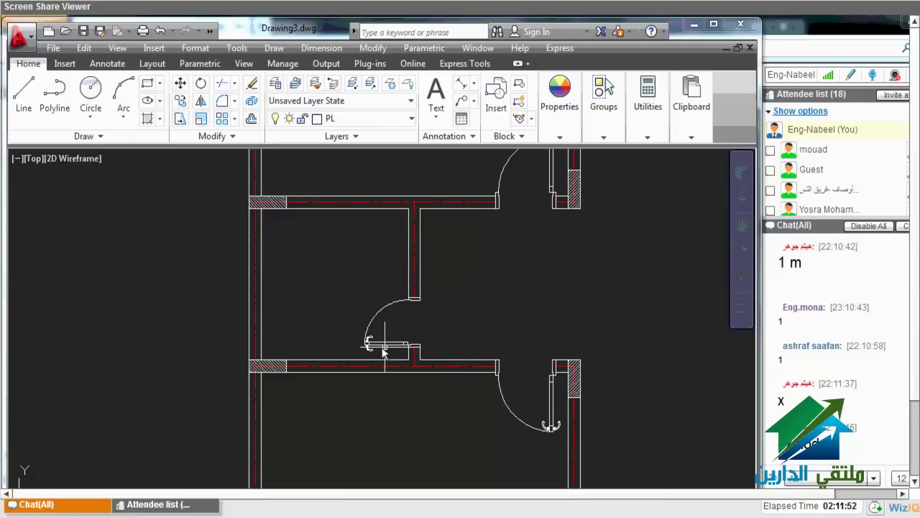
scroll(387, 344, down, 4)
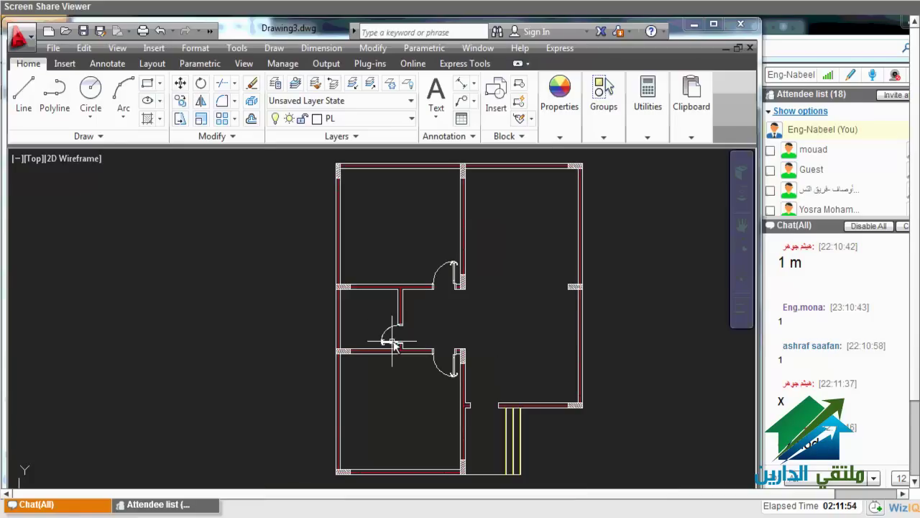
scroll(392, 345, up, 7)
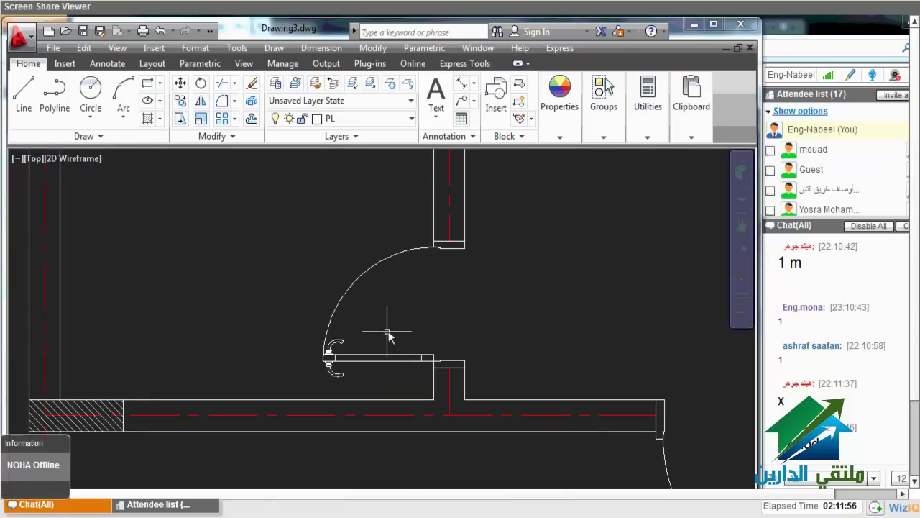
scroll(389, 338, down, 7)
scroll(373, 343, down, 4)
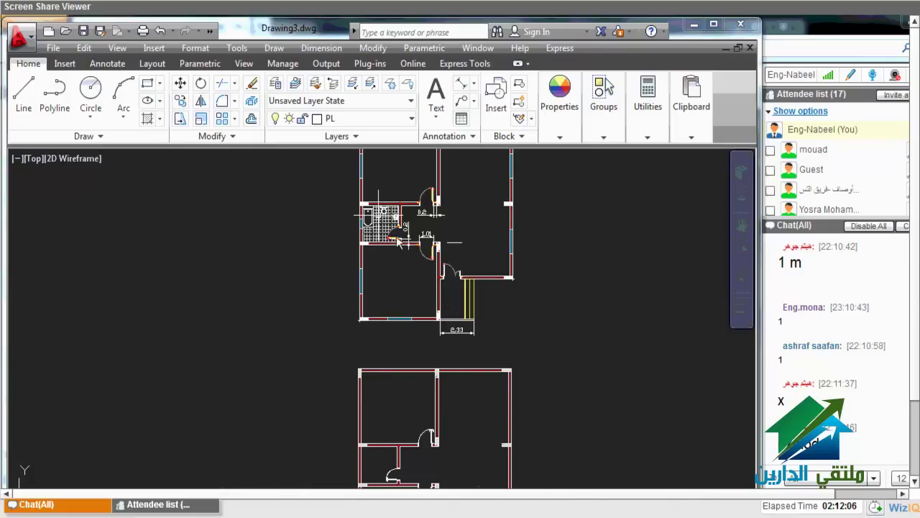
Zoom and pan to frame the lower floor plan, with the upper plan visible above
scroll(383, 222, up, 8)
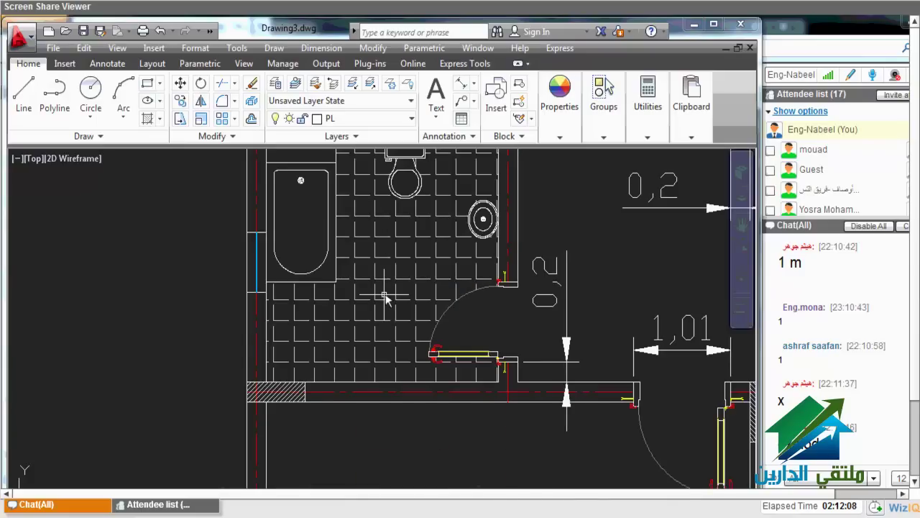
scroll(385, 298, down, 3)
middle_drag(445, 252, 387, 284)
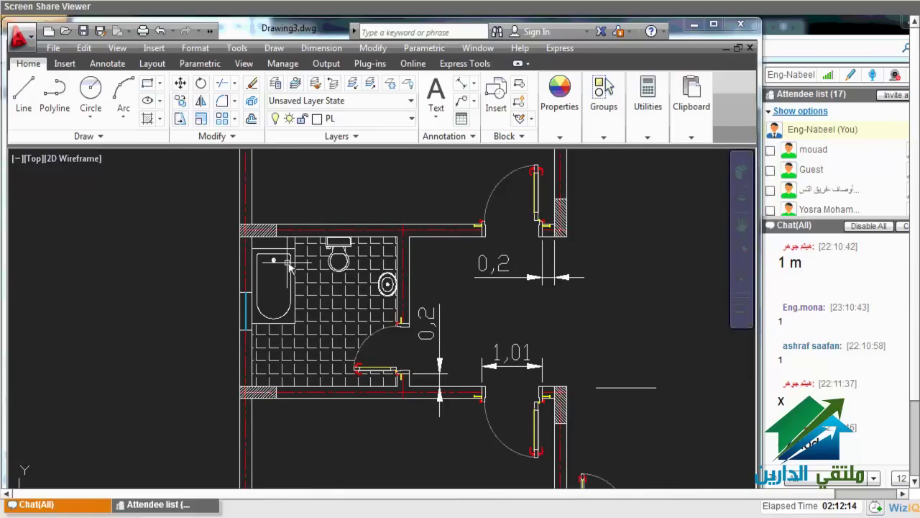
scroll(295, 272, down, 5)
middle_drag(333, 310, 430, 239)
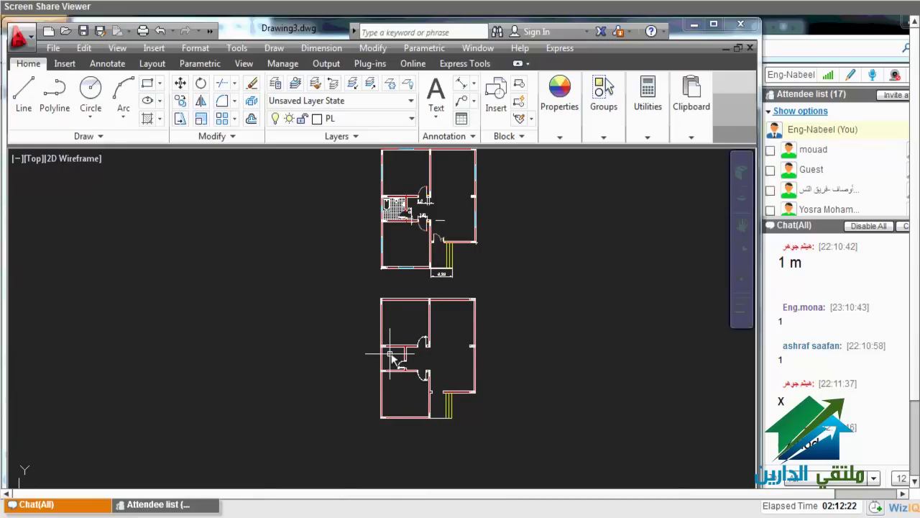
scroll(392, 357, up, 2)
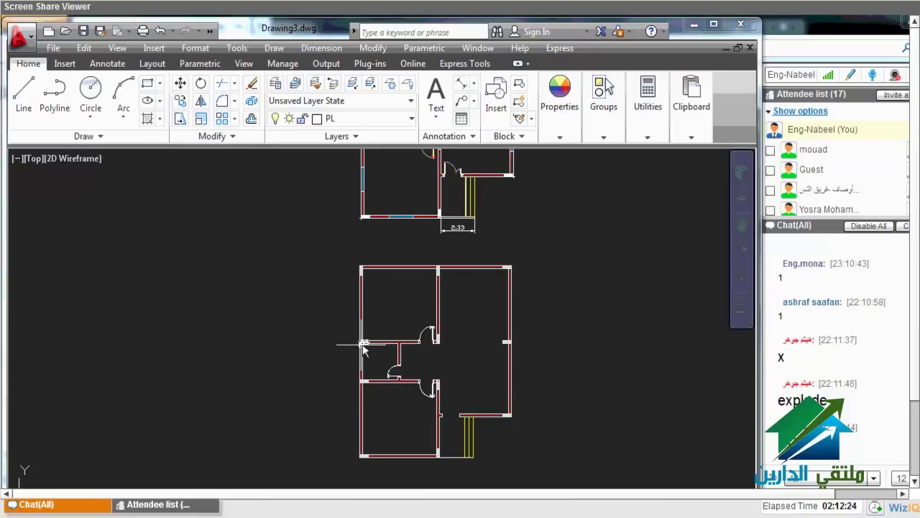
Open DesignCenter with DC and browse to the Sample > en-us > DesignCenter folder
text(dc)
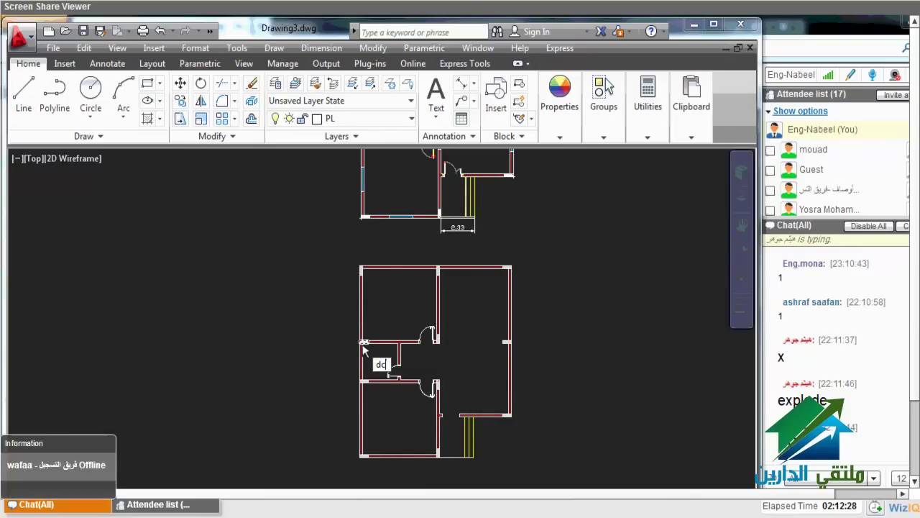
key(Return)
click(205, 164)
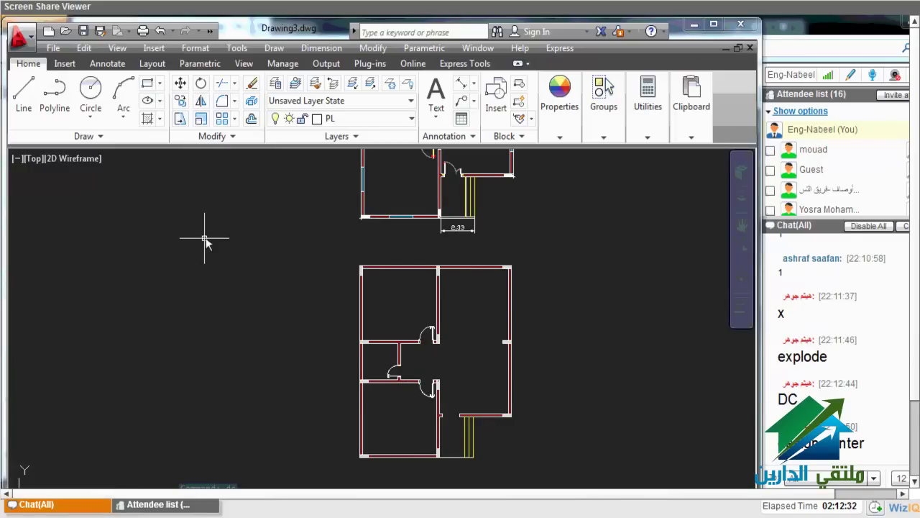
key(Return)
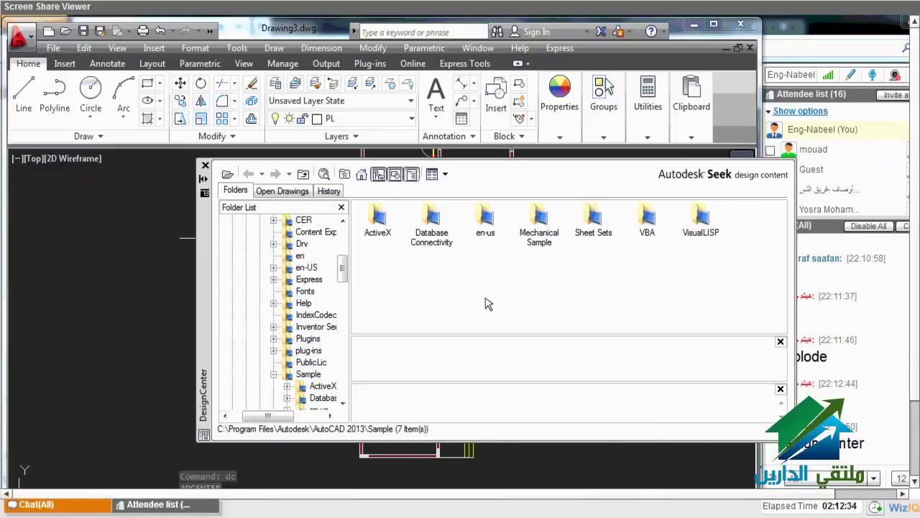
double_click(487, 222)
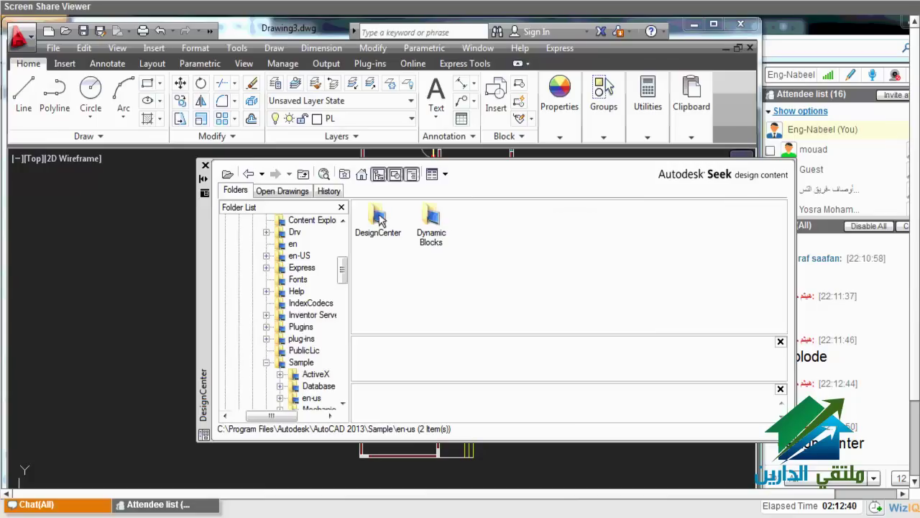
double_click(380, 219)
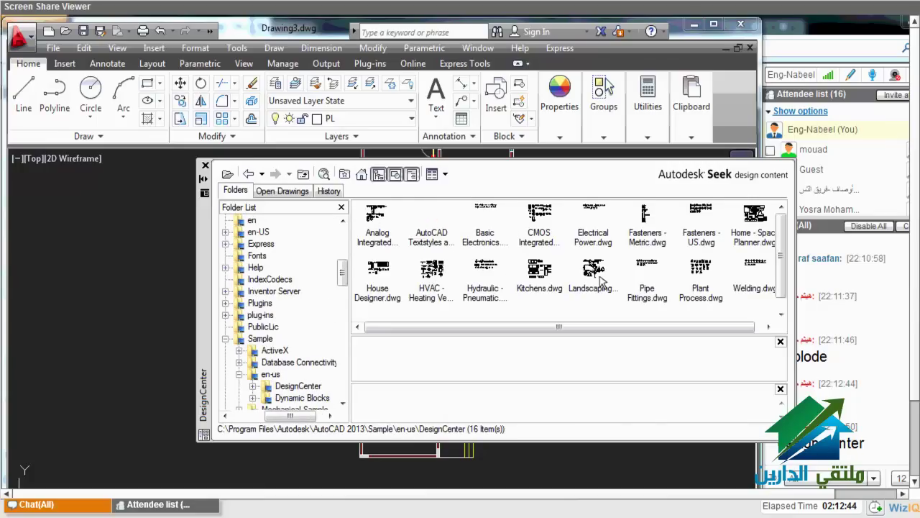
Preview the Home - Space Planner, Kitchens, Electrical Power and Basic Electronics drawings, enlarging the palette
click(757, 237)
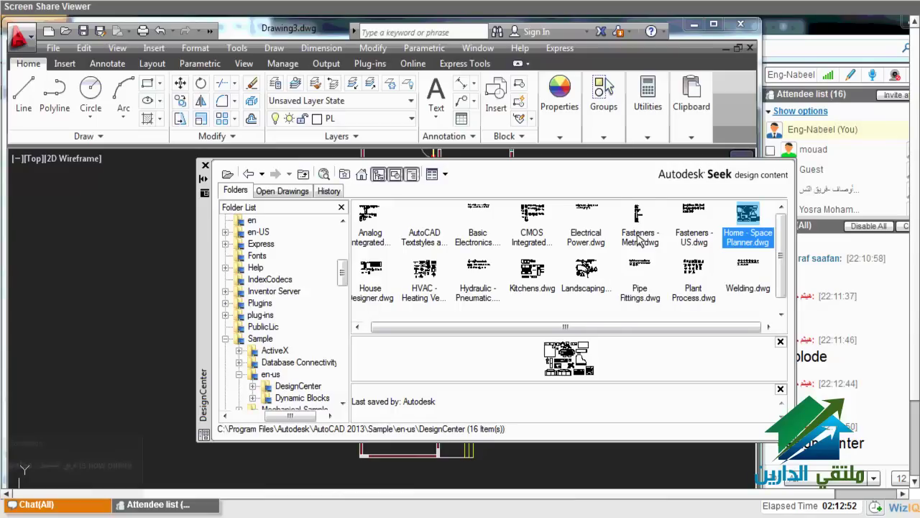
key(k)
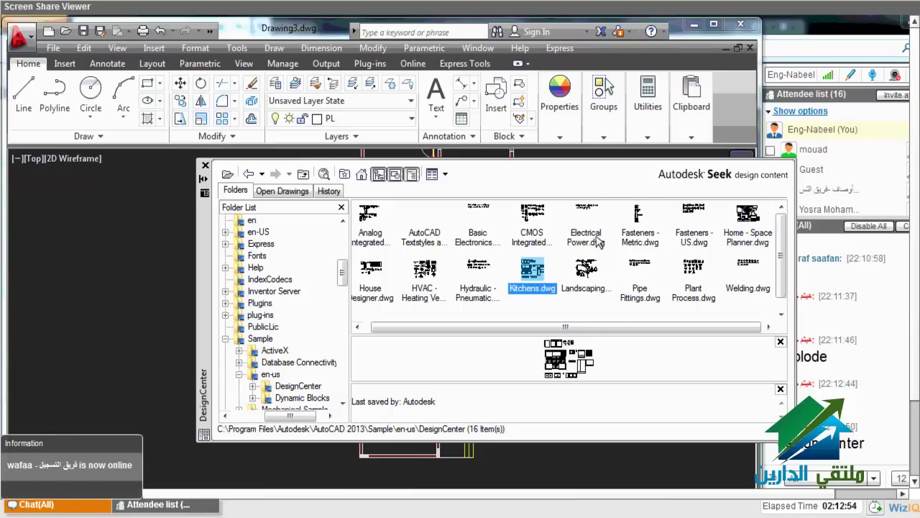
click(604, 240)
click(489, 239)
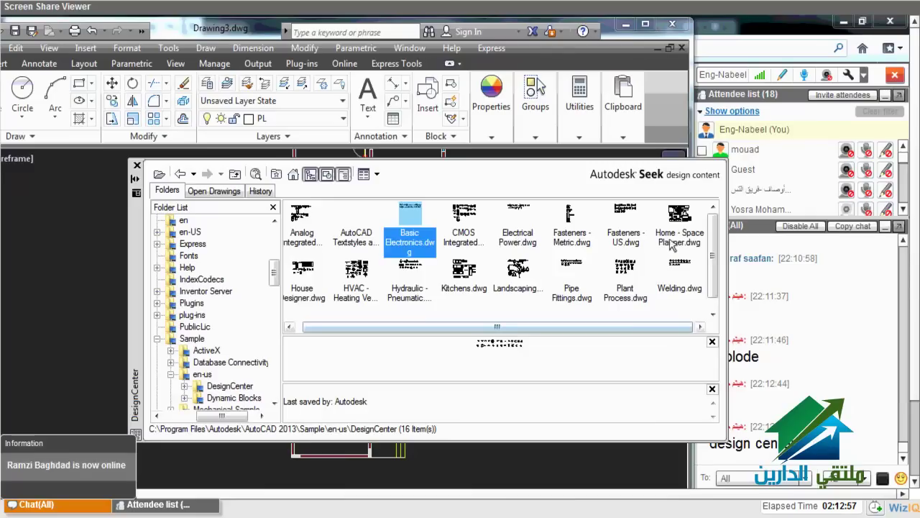
click(680, 231)
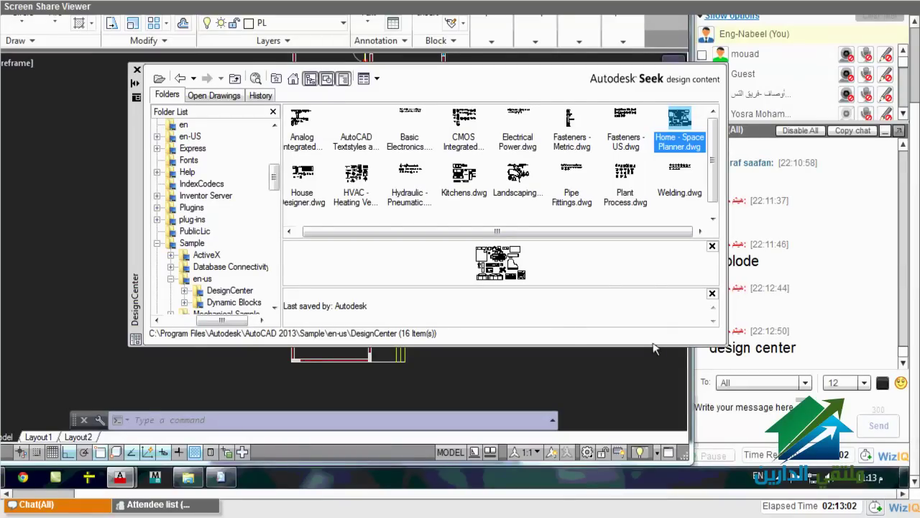
drag(655, 347, 654, 417)
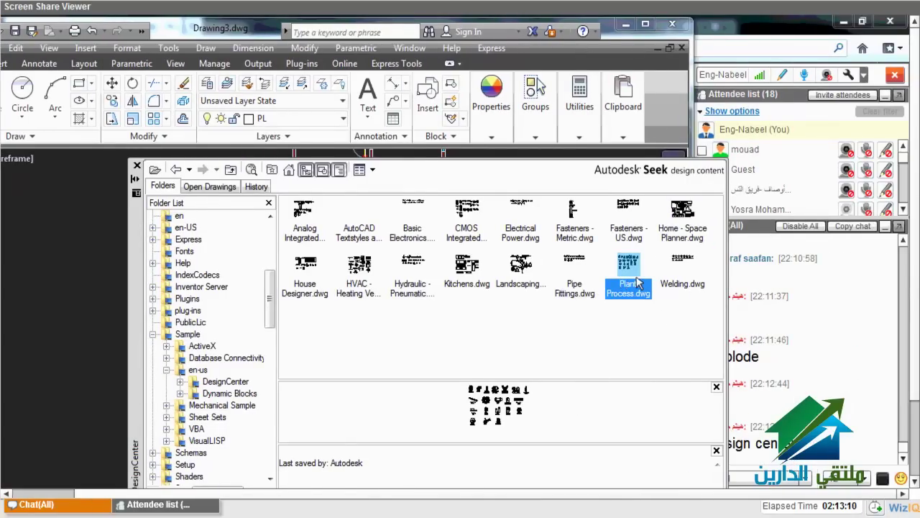
Preview the Welding, Fasteners and other sample drawings, ending on House Designer.dwg
click(683, 274)
click(682, 229)
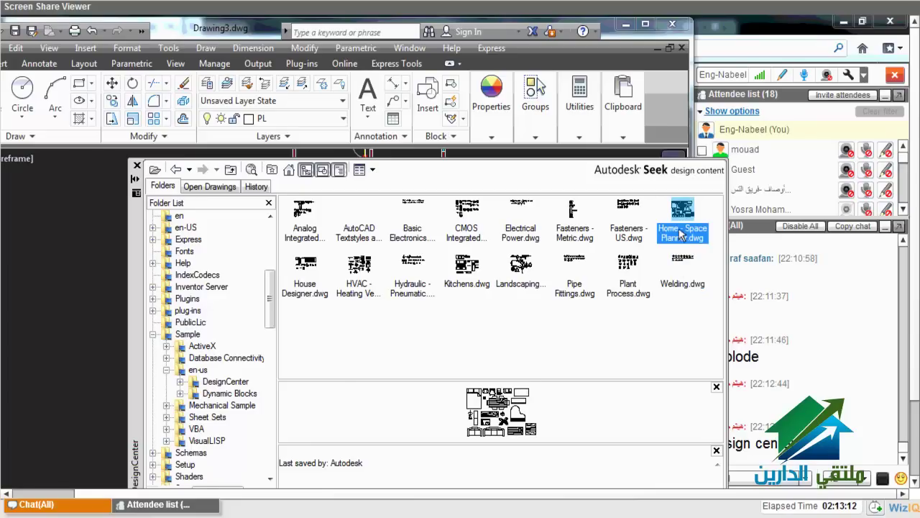
click(628, 229)
click(647, 230)
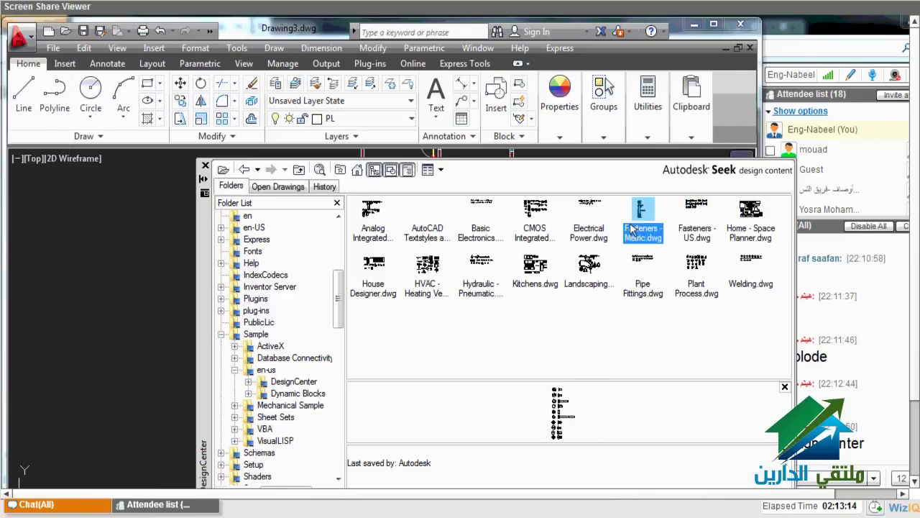
click(620, 229)
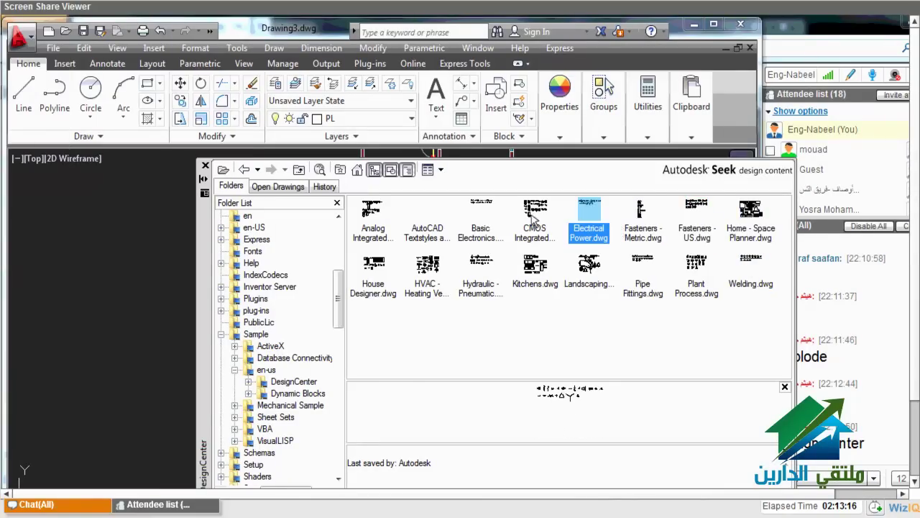
click(481, 217)
key(Left)
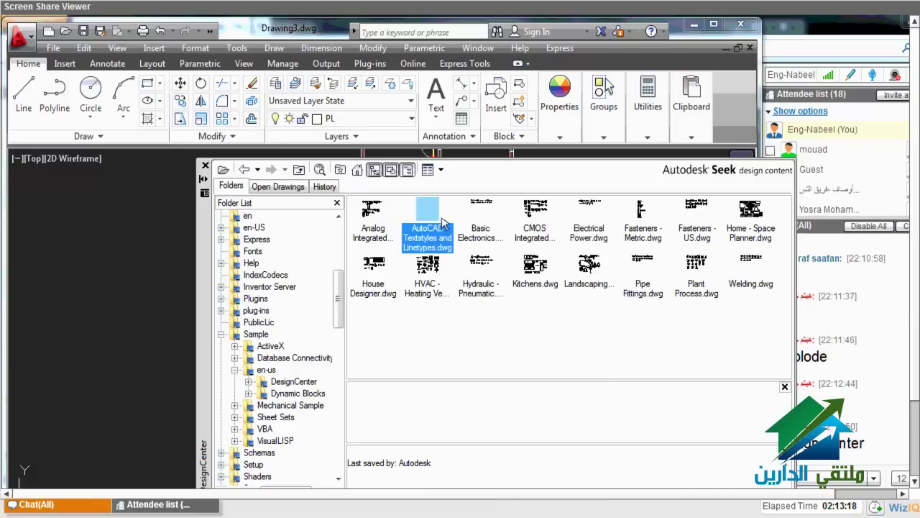
key(Left)
click(391, 280)
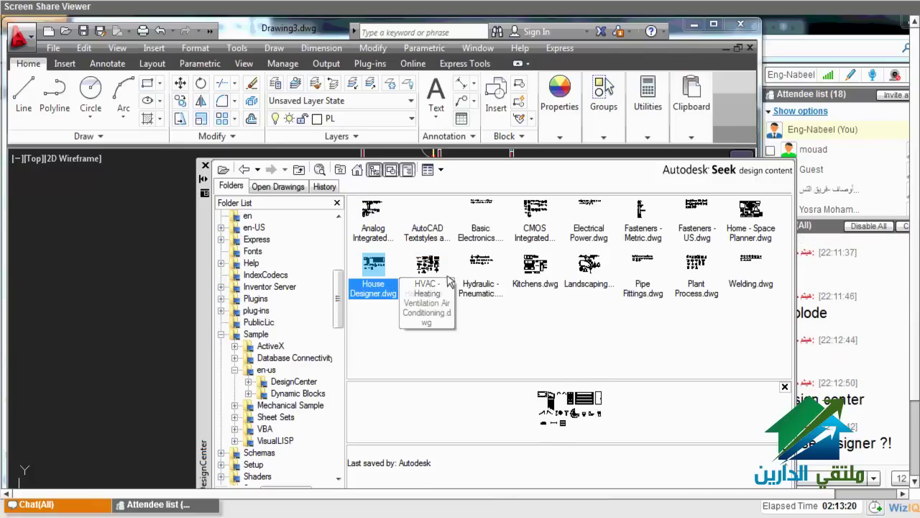
Show the Blocks library of House Designer.dwg in DesignCenter
double_click(391, 286)
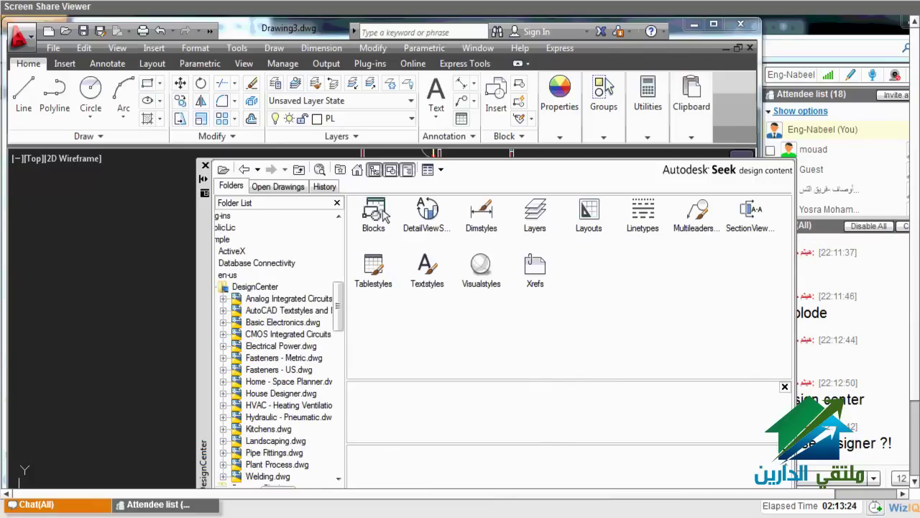
double_click(374, 212)
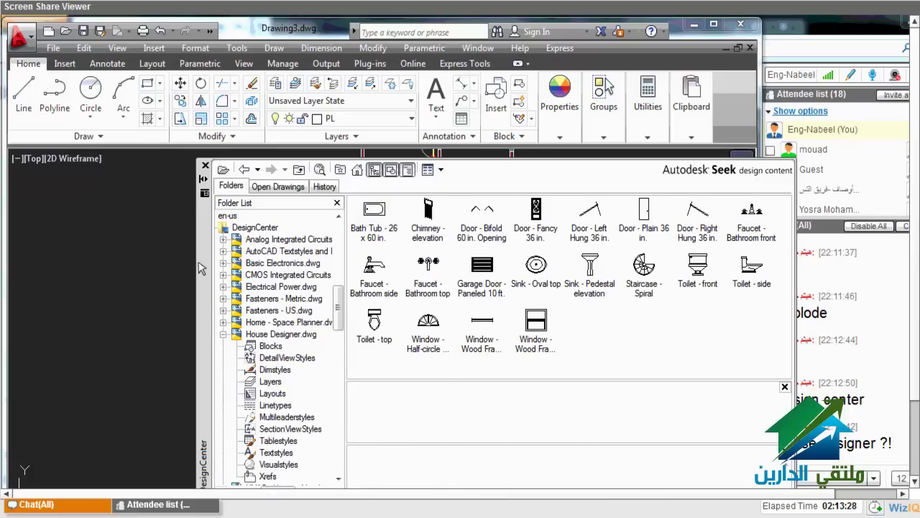
key(ctrl+2)
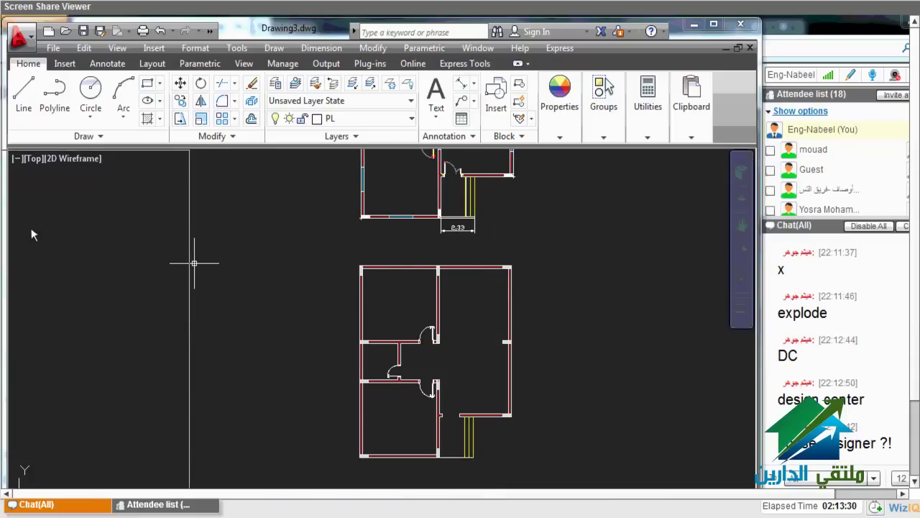
key(ctrl+2)
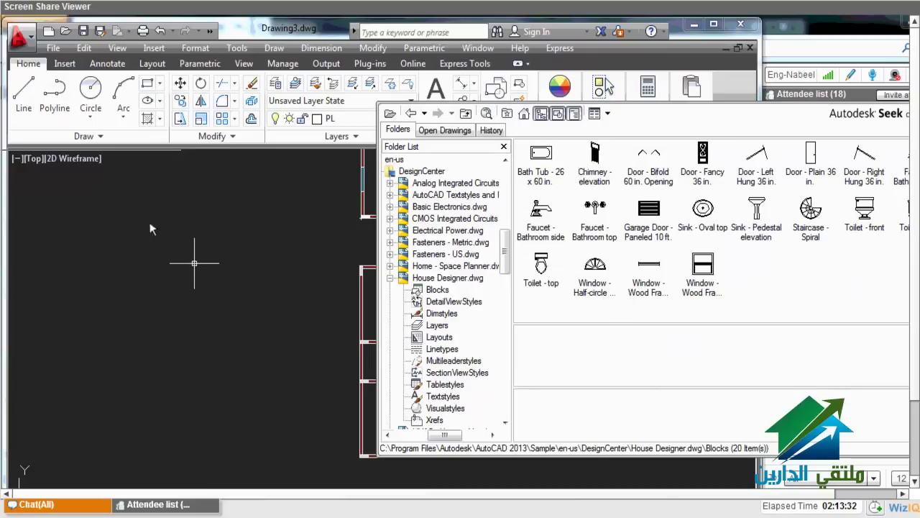
Place the Sink - Oval top and Bath Tub blocks beside the lower floor plan, then start rotating the bathtub with RO
mouse_move(703, 210)
mouse_down()
mouse_move(368, 269)
mouse_move(278, 268)
mouse_up()
click(541, 157)
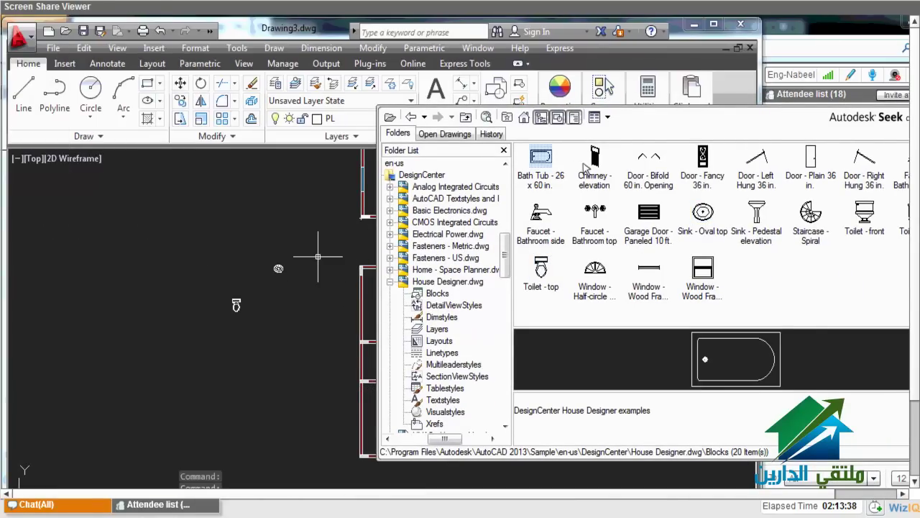
drag(318, 256, 260, 338)
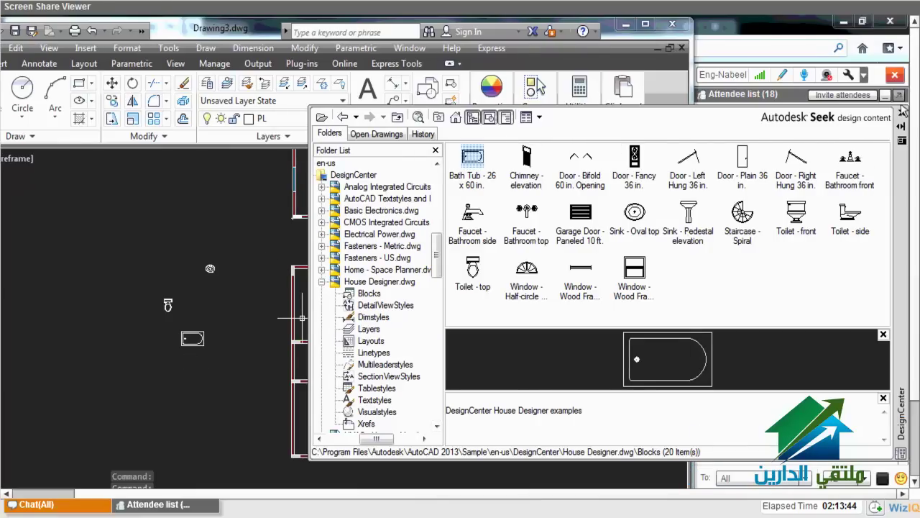
click(903, 110)
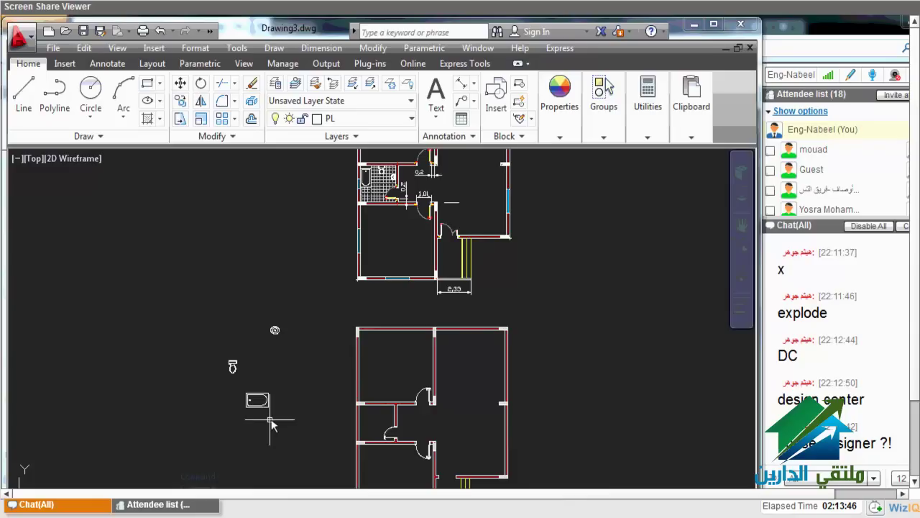
scroll(271, 418, up, 3)
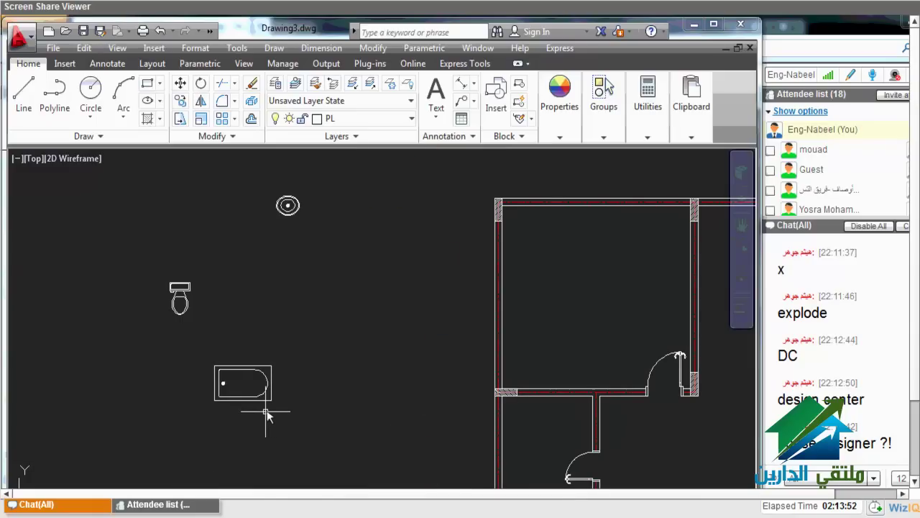
text(ro)
key(Return)
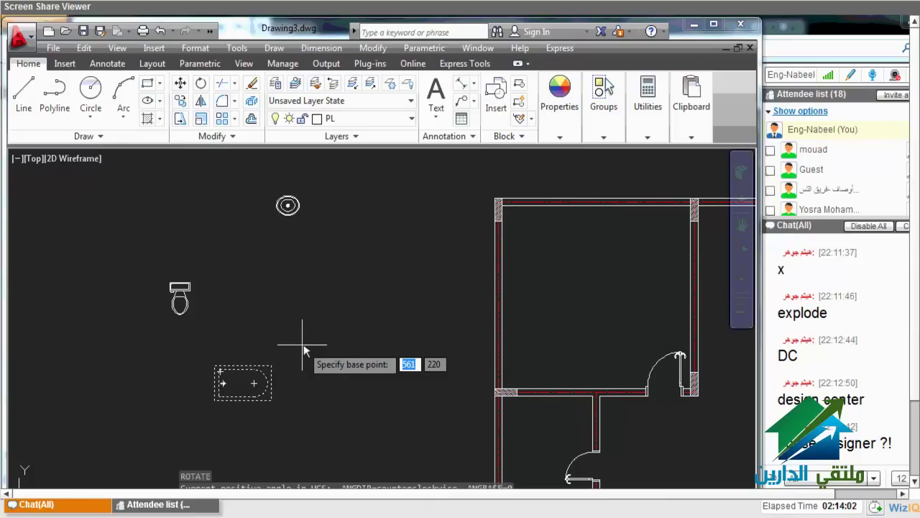
Rotate the bathtub 90° so it stands upright
click(271, 366)
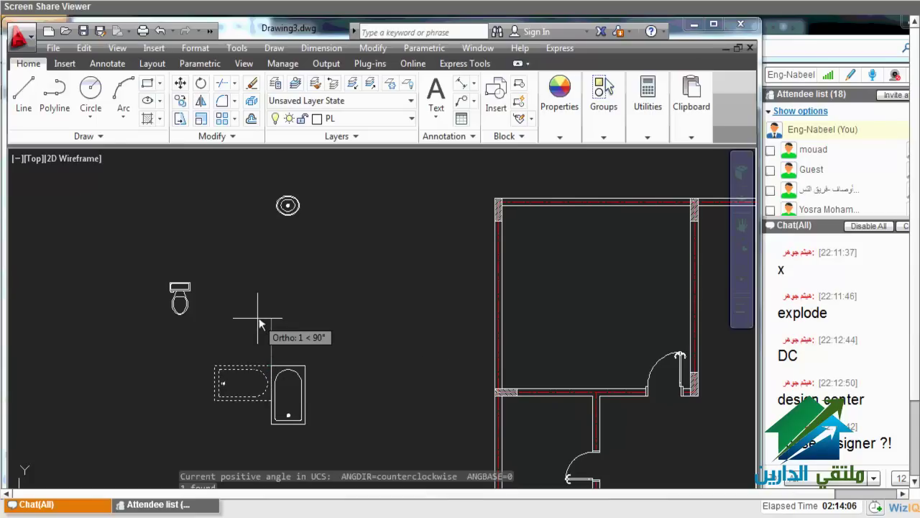
scroll(261, 324, down, 2)
scroll(259, 325, down, 2)
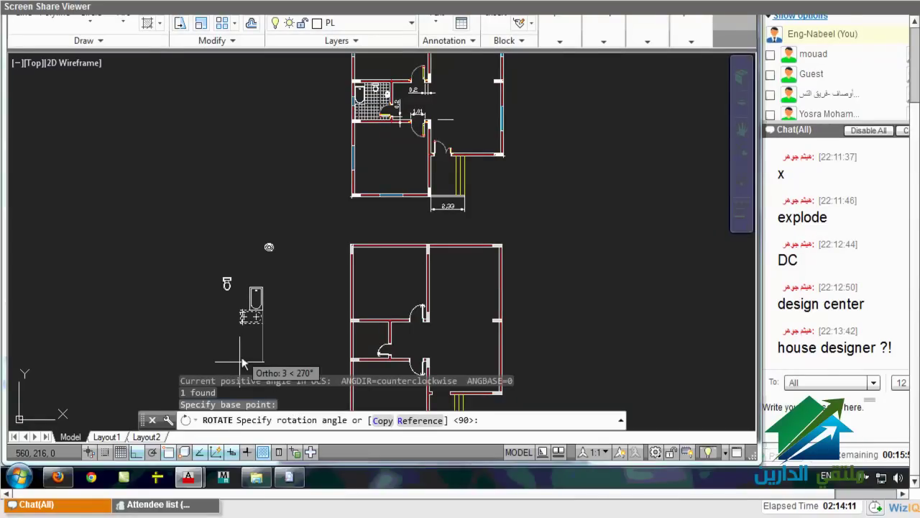
click(254, 388)
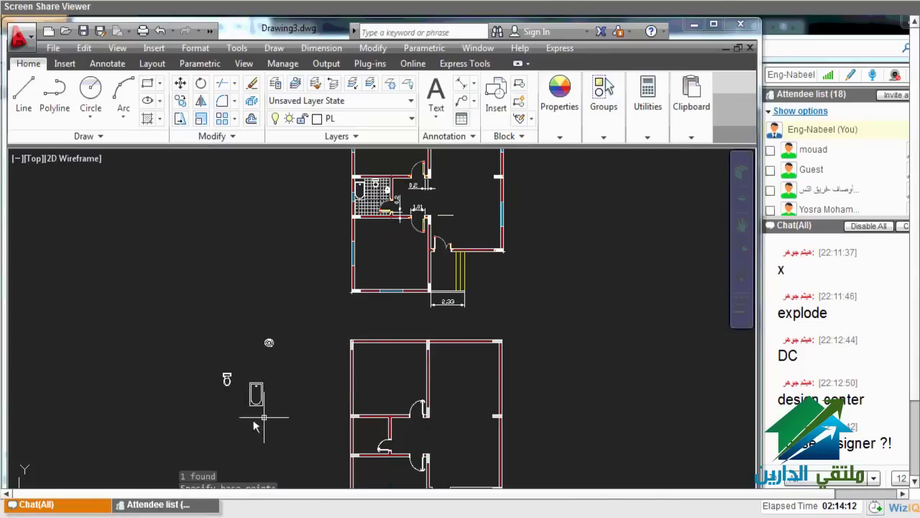
Move the bathtub into the bathroom corner, snapping it to the wall corner
click(257, 402)
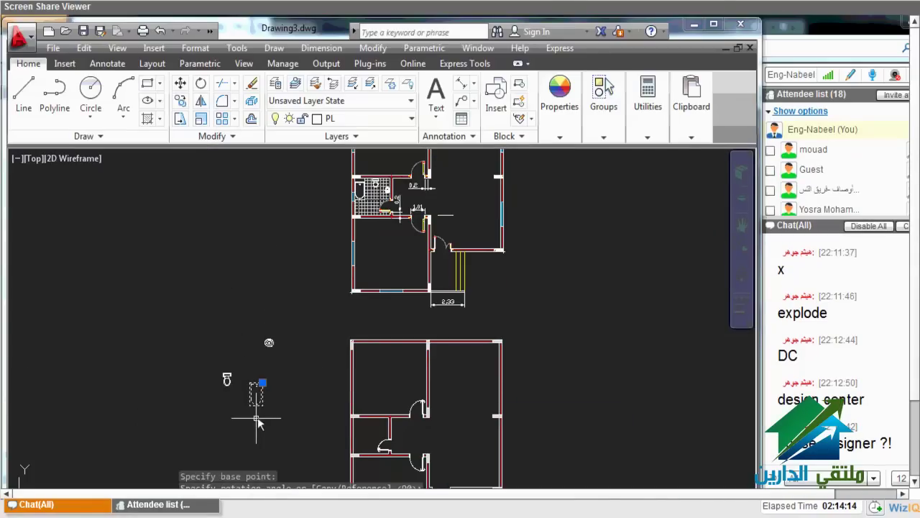
text(m)
key(Return)
scroll(280, 414, up, 4)
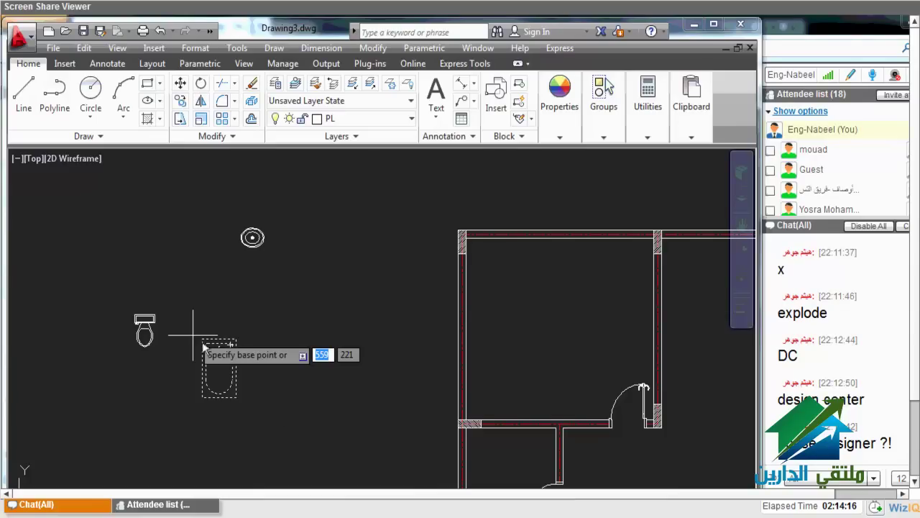
click(195, 341)
scroll(215, 353, down, 2)
scroll(312, 386, up, 5)
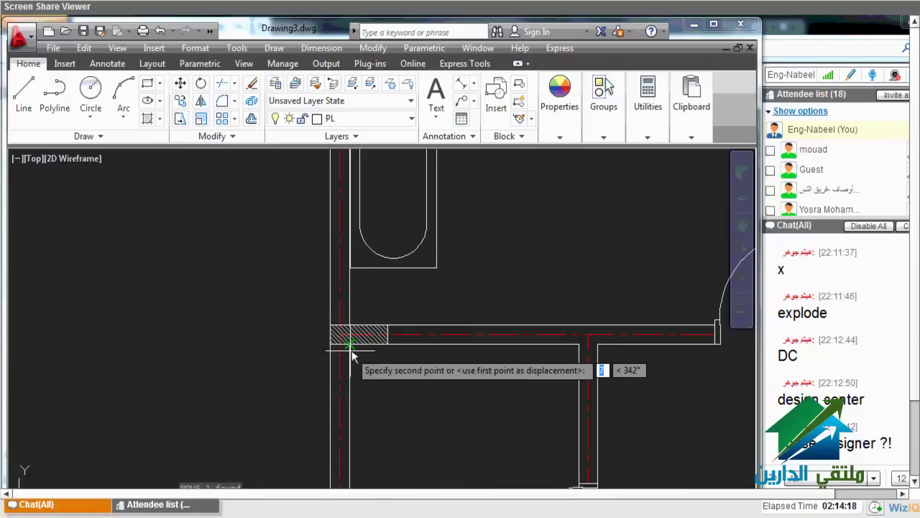
scroll(350, 353, down, 4)
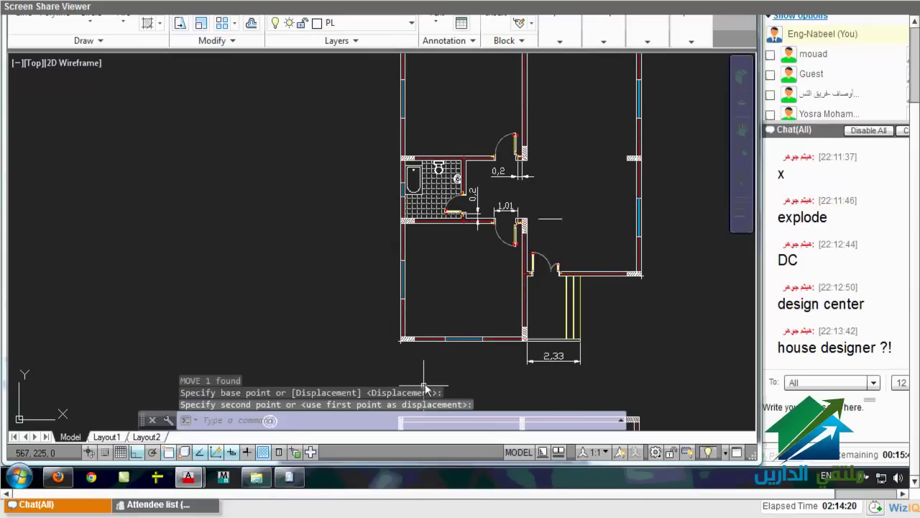
scroll(429, 259, up, 5)
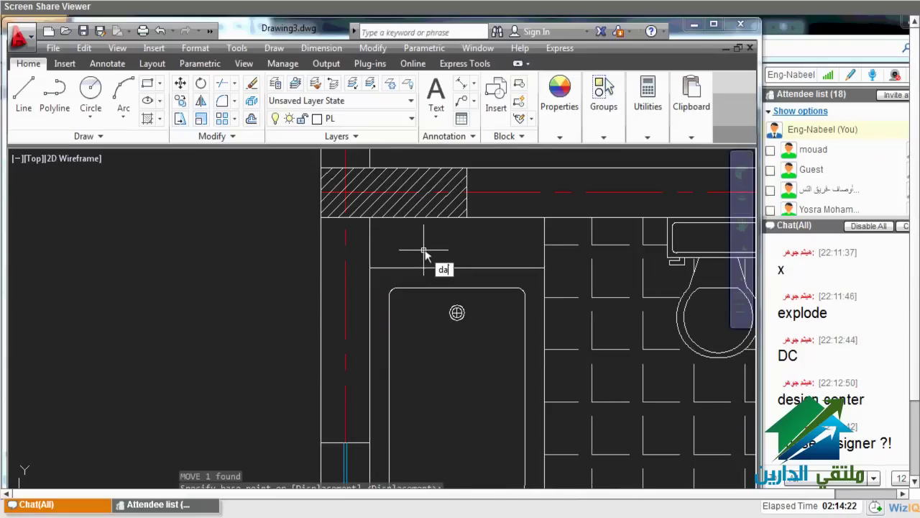
click(545, 219)
Shift the bathtub lower so it sits against the bathroom wall
scroll(536, 237, down, 4)
scroll(524, 253, down, 2)
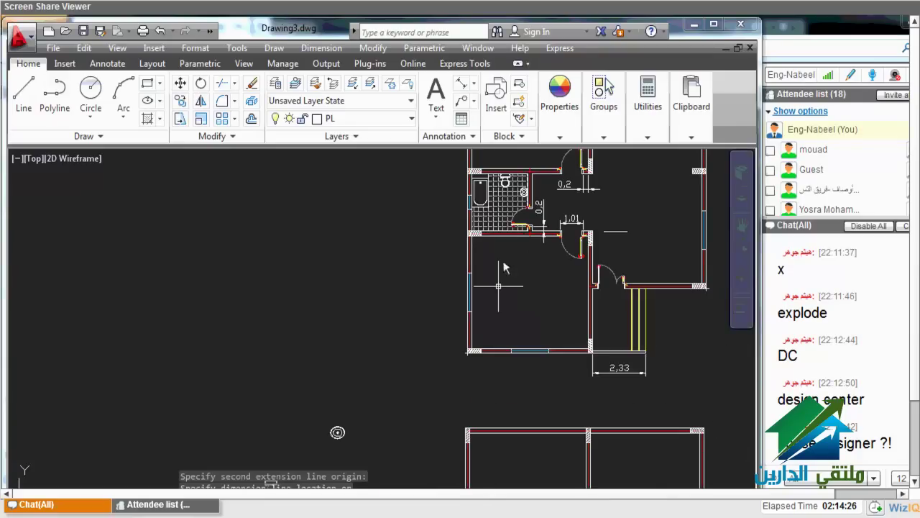
middle_drag(549, 433, 500, 263)
scroll(453, 377, up, 5)
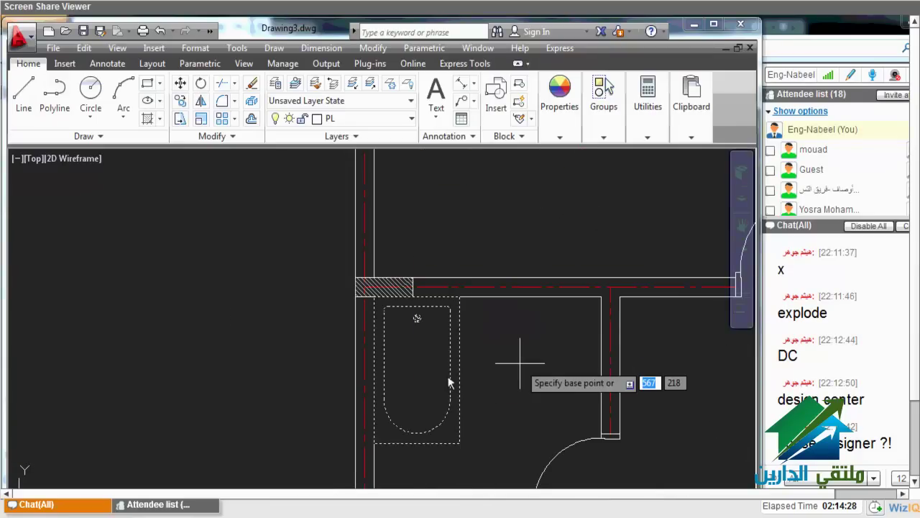
click(521, 362)
click(522, 410)
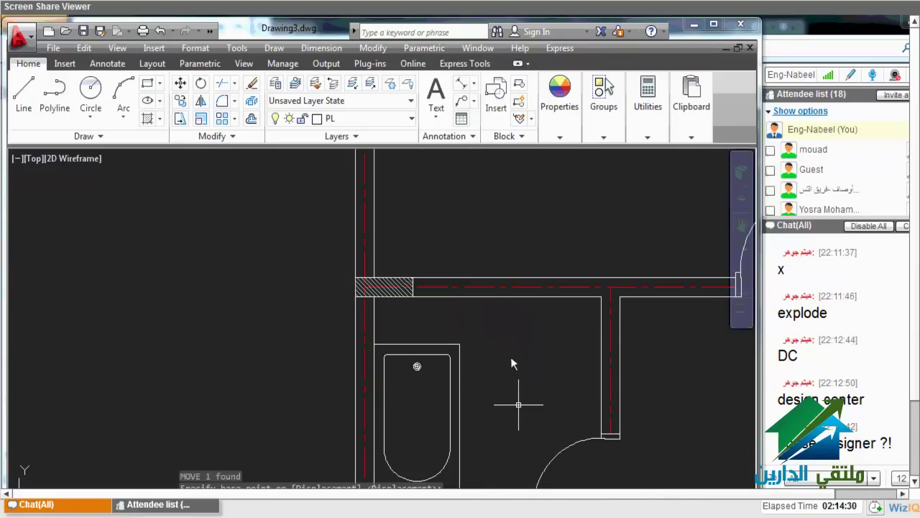
Draw a 0.2-wide rectangle above the bathtub, spanning from the wall to the tub edge
text(rec)
key(Return)
right_click(502, 356)
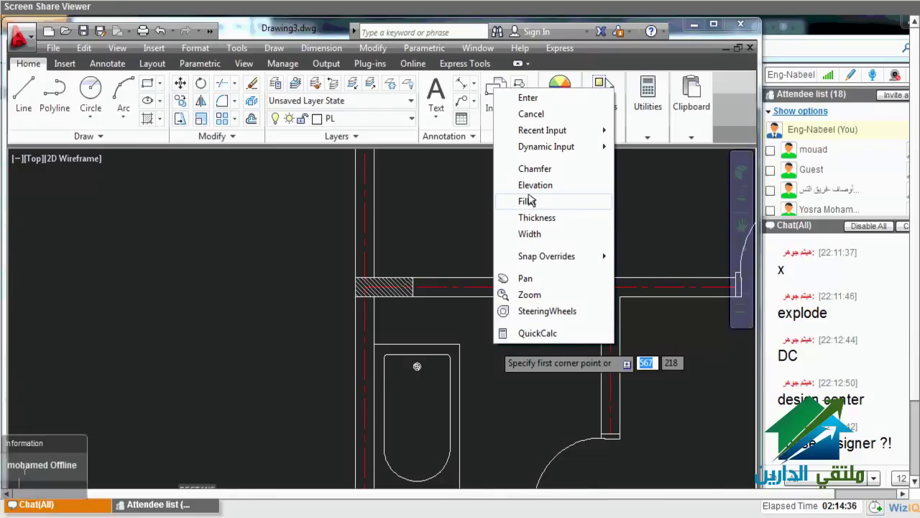
key(Escape)
click(502, 343)
right_click(518, 392)
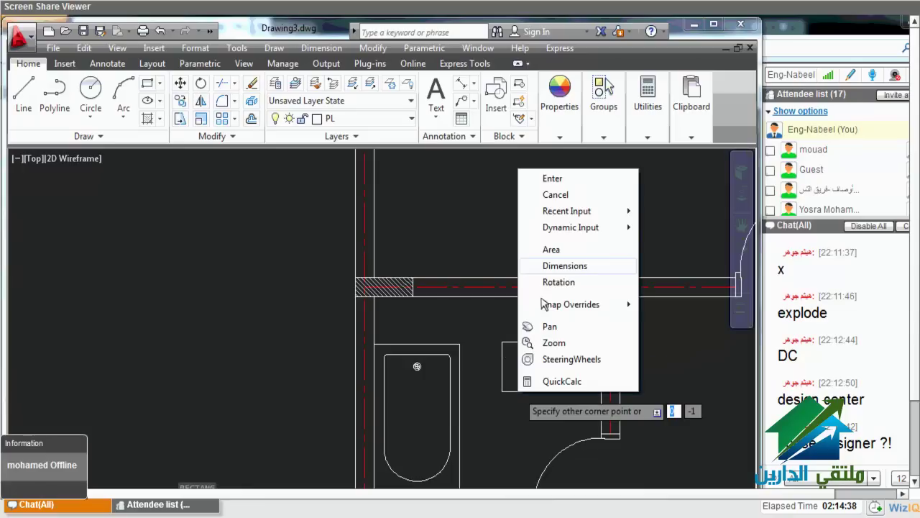
click(564, 266)
click(374, 344)
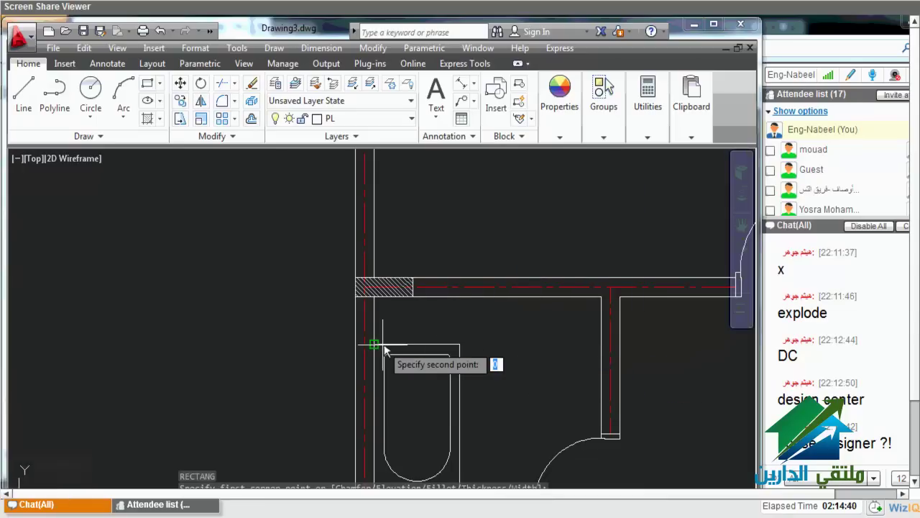
click(459, 345)
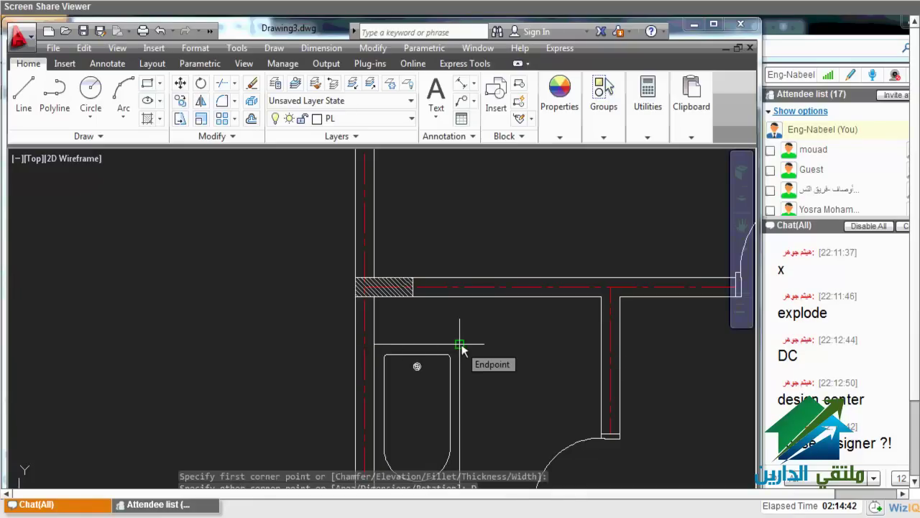
text(.2)
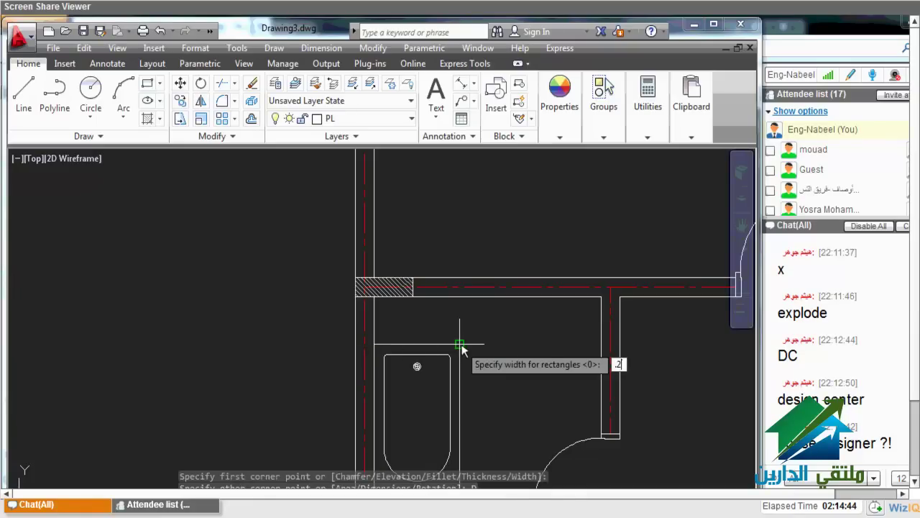
key(Return)
click(477, 328)
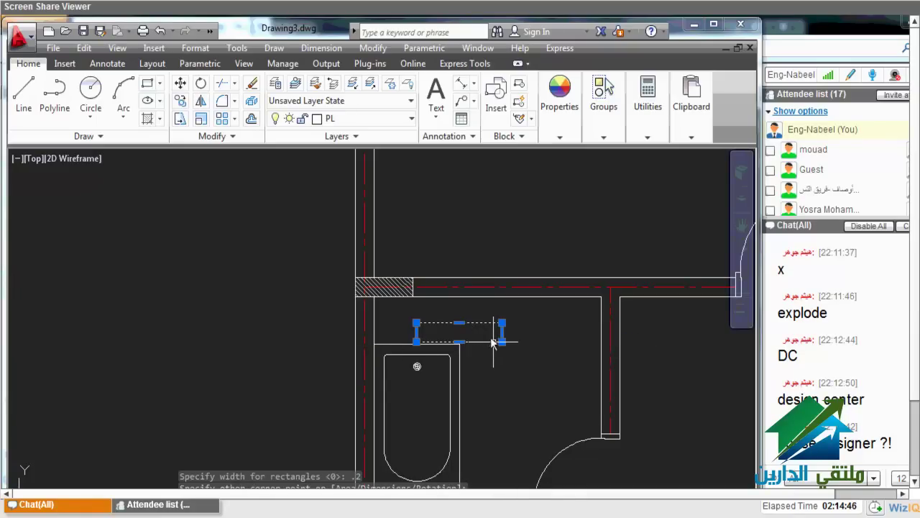
Start moving the toilet, selecting it and picking its base point
text(m)
key(Return)
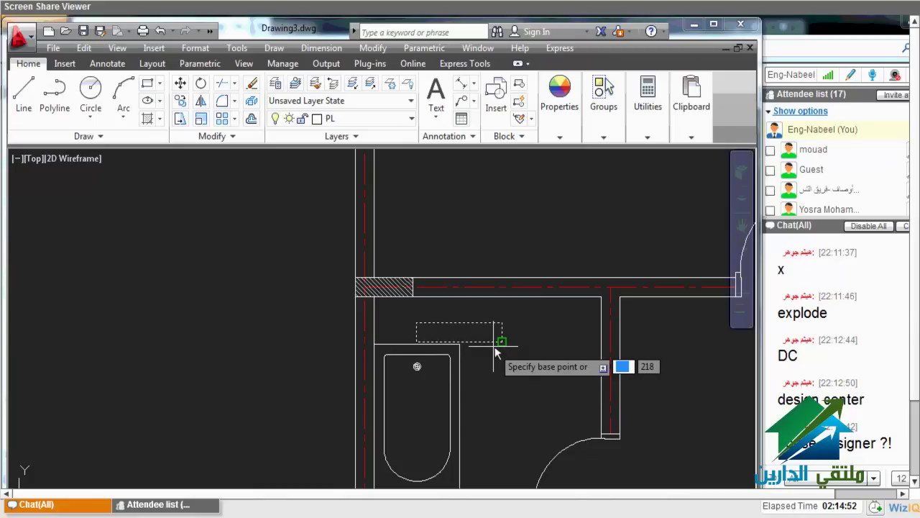
click(495, 352)
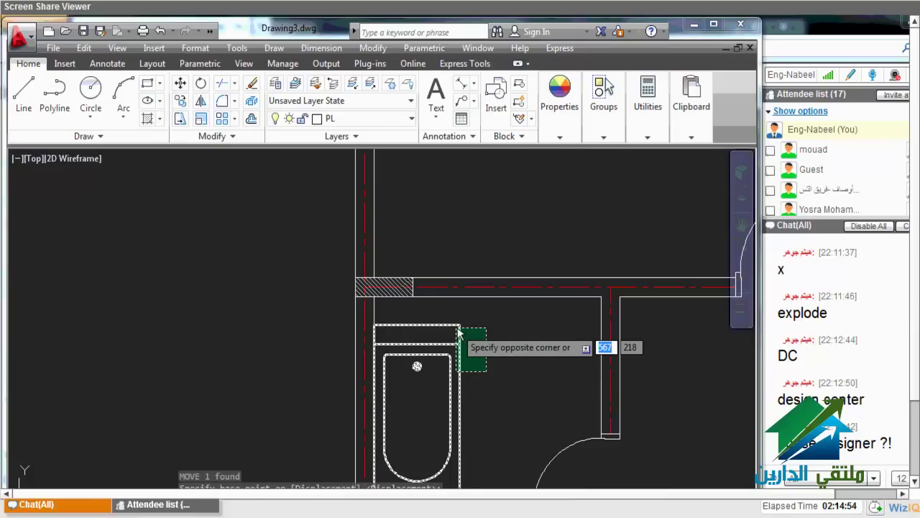
scroll(402, 400, down, 5)
scroll(340, 372, down, 3)
scroll(329, 370, up, 5)
click(246, 362)
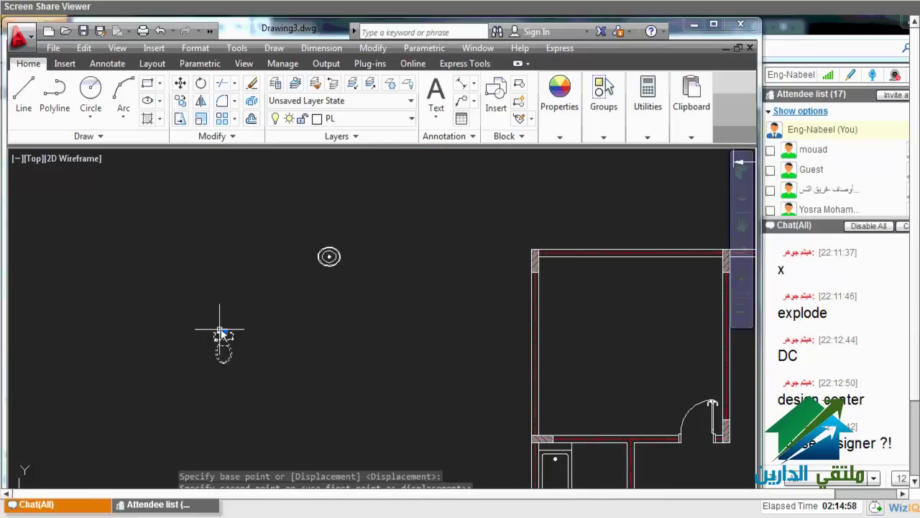
Place the toilet beside the tub, then begin moving it again
click(221, 333)
scroll(350, 369, down, 5)
scroll(338, 376, up, 5)
text(m)
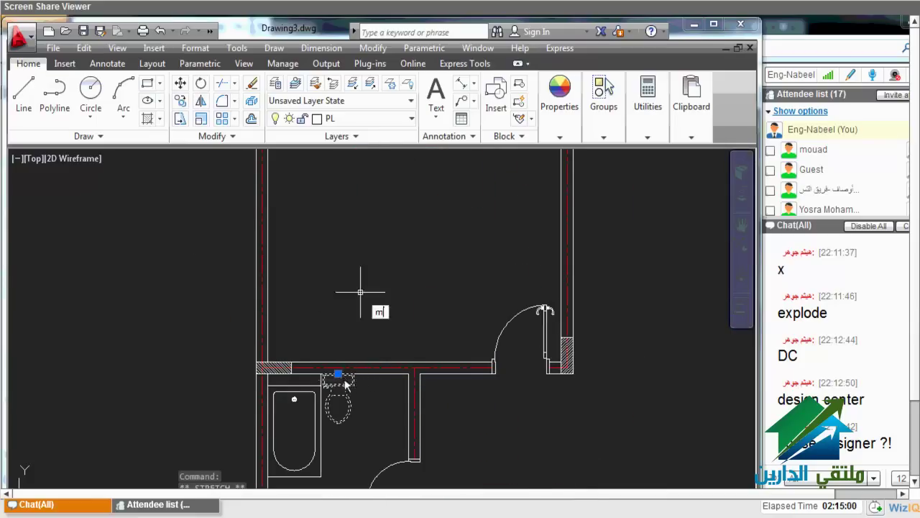
key(Return)
click(363, 290)
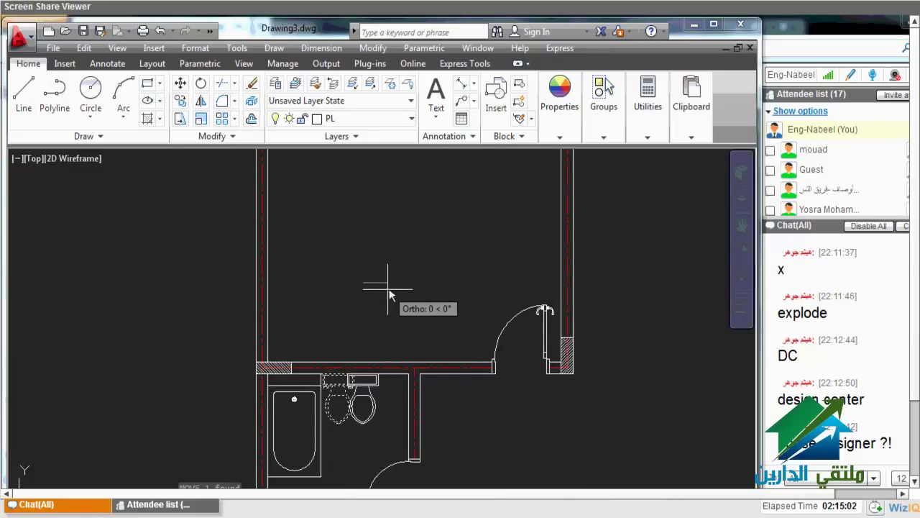
scroll(338, 317, down, 5)
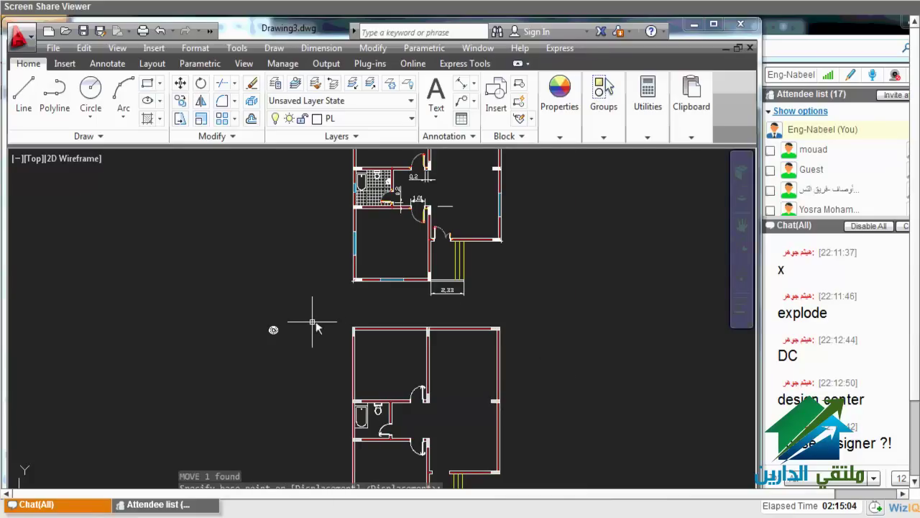
scroll(313, 325, up, 2)
Cancel that move and select the round wash basin instead
click(259, 369)
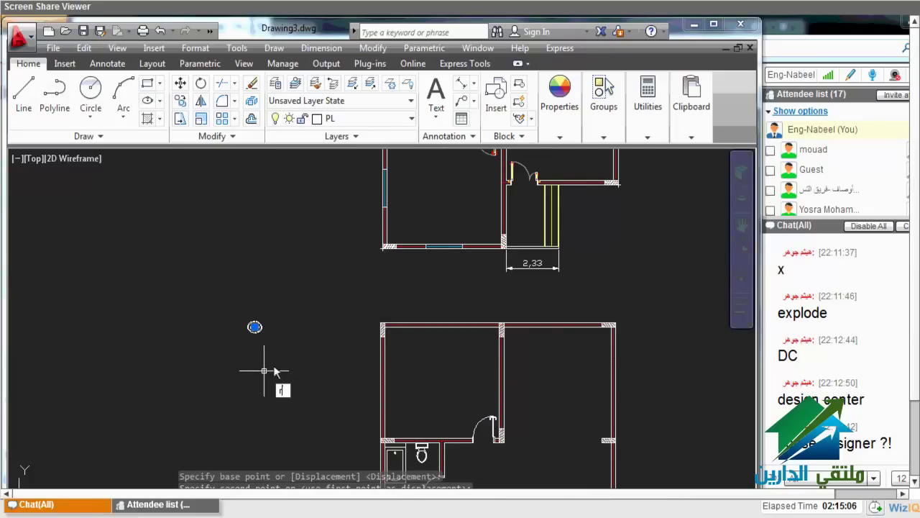
scroll(264, 371, up, 3)
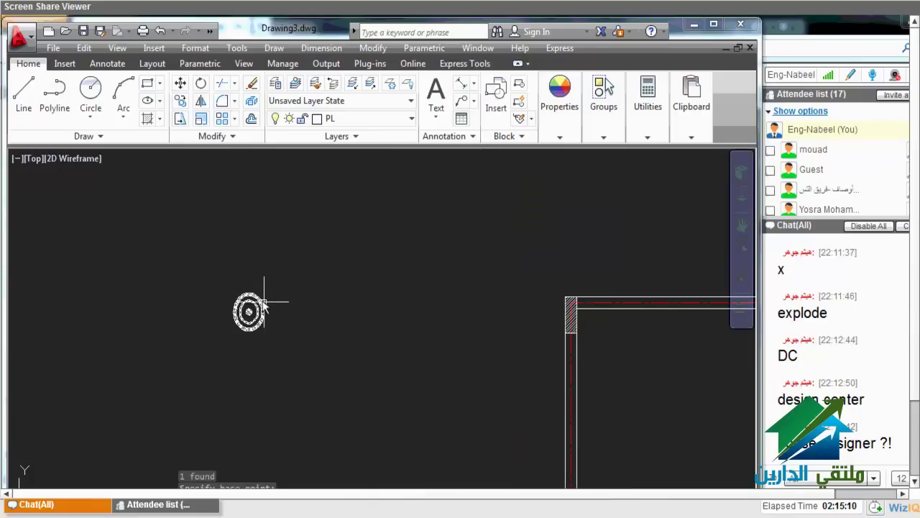
key(Escape)
key(space)
click(263, 321)
key(Return)
scroll(253, 313, up, 3)
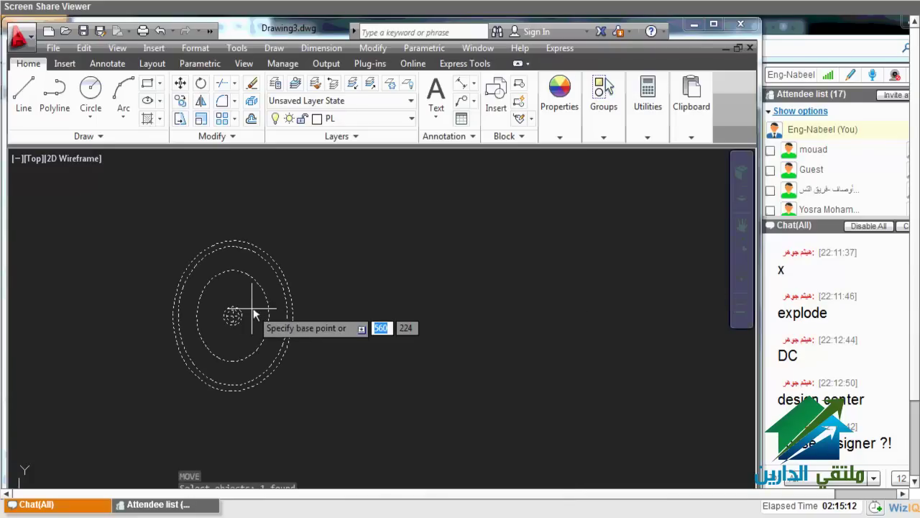
Move the wash basin from its centre by a displacement of 5 into the bathroom
click(254, 313)
scroll(211, 350, down, 5)
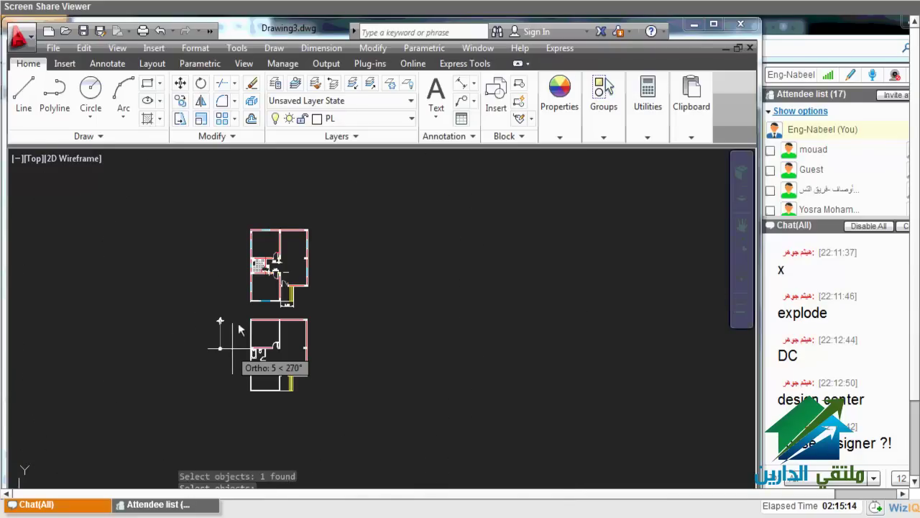
scroll(211, 350, up, 5)
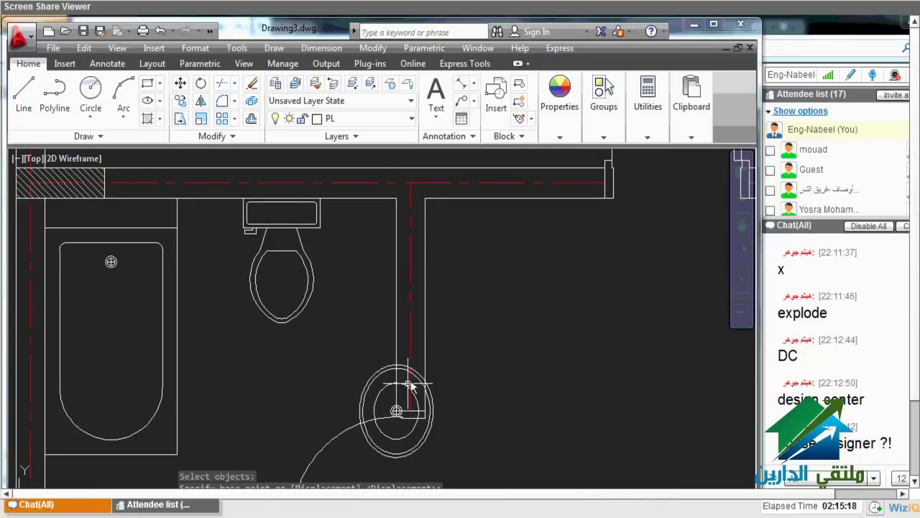
click(396, 410)
text(5)
key(Return)
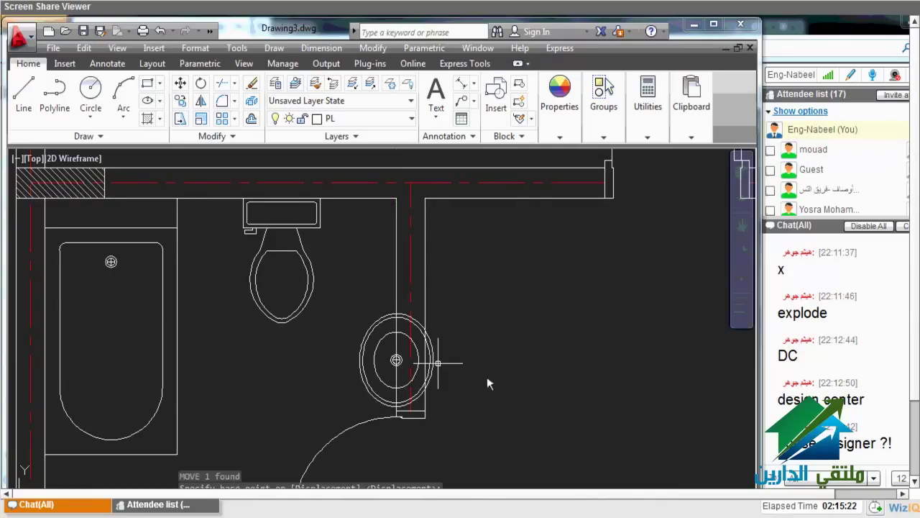
click(435, 363)
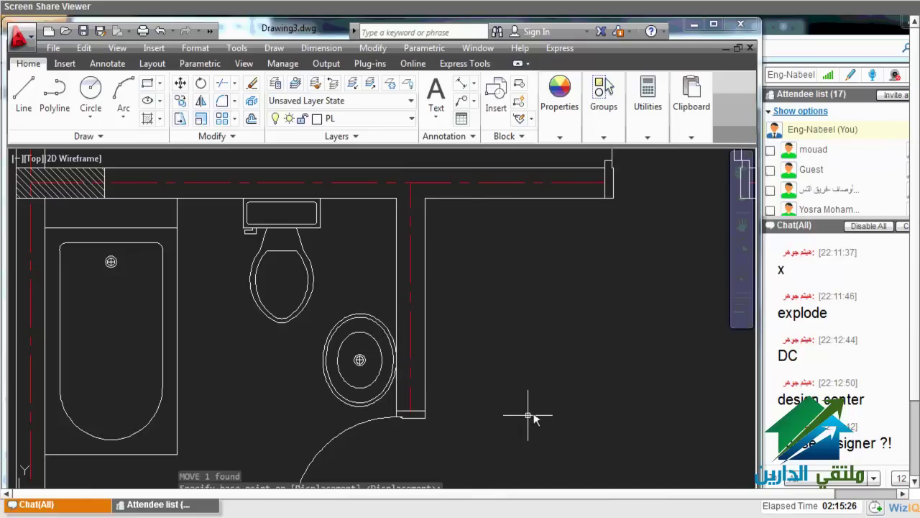
scroll(528, 410, down, 5)
scroll(393, 365, down, 3)
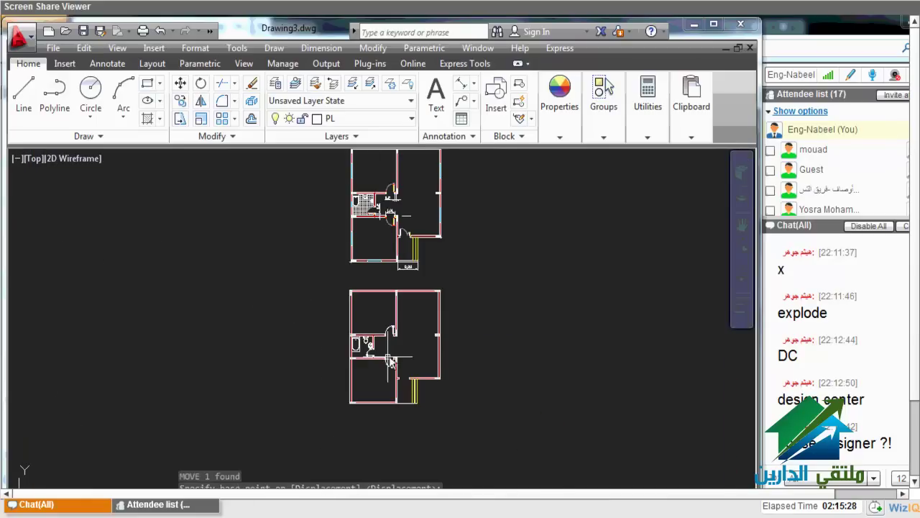
scroll(400, 365, up, 2)
scroll(388, 354, up, 2)
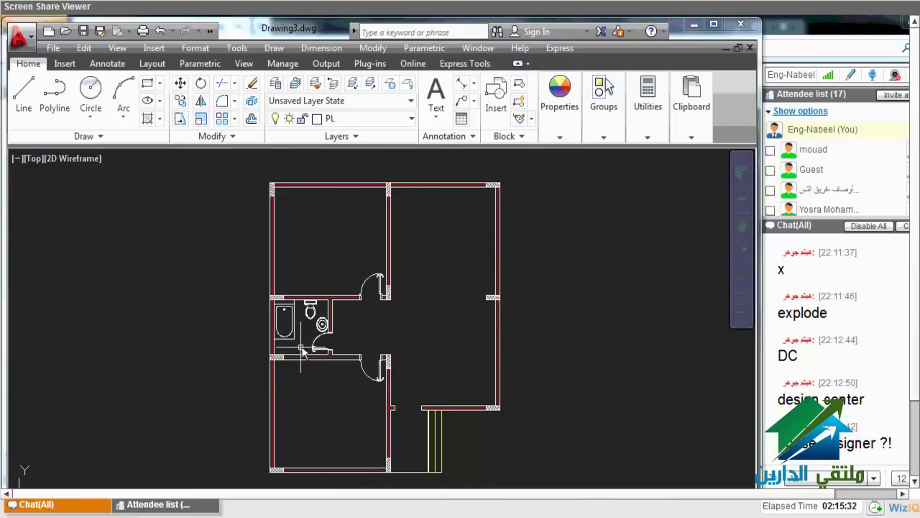
Make HATCH the current layer and apply a hatch inside the room
click(338, 117)
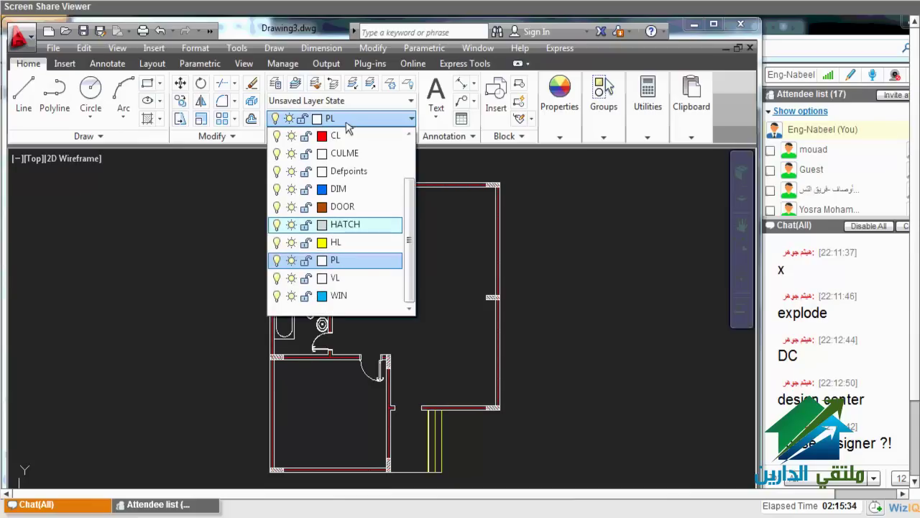
click(356, 226)
click(332, 239)
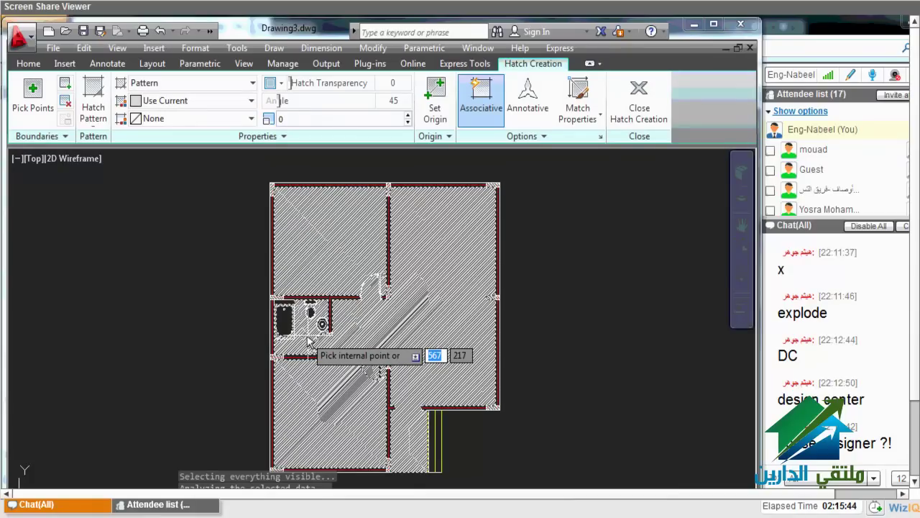
key(Return)
Delete the unwanted diagonal hatch and open Hatch and Gradient with H
scroll(307, 343, up, 3)
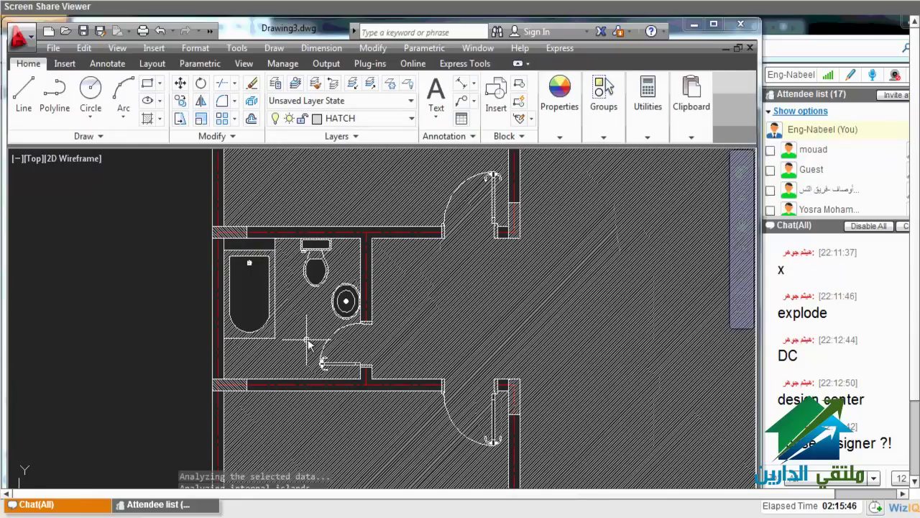
click(310, 345)
key(Delete)
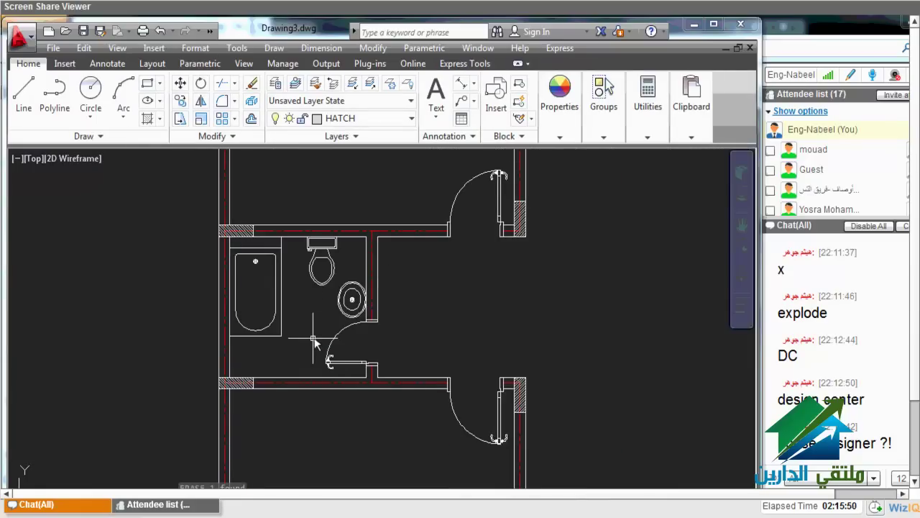
text(h)
key(Return)
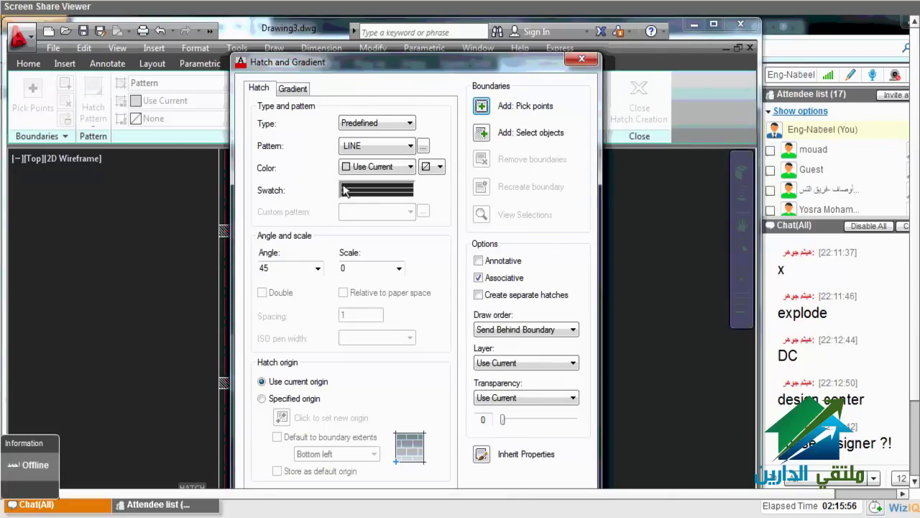
Choose the ANGLE pattern from the swatch palette and hatch the bathroom floor
click(424, 146)
click(381, 193)
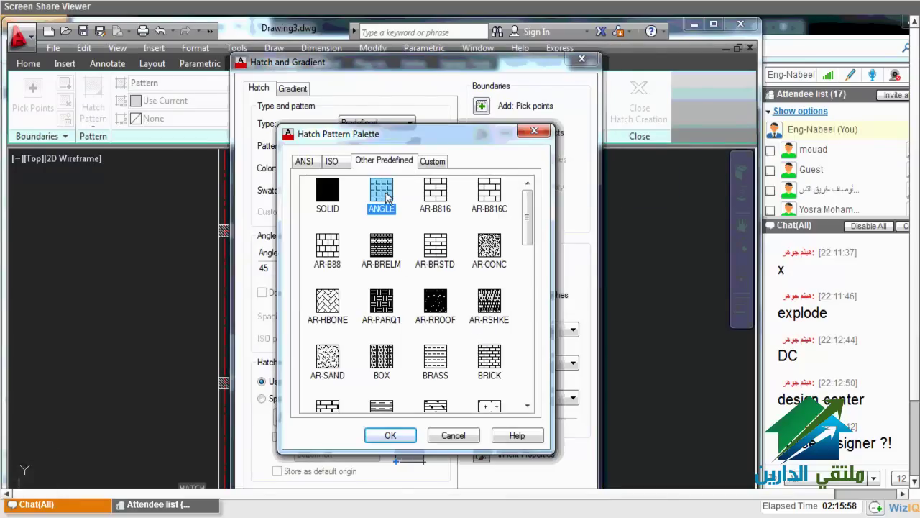
double_click(386, 195)
right_click(309, 335)
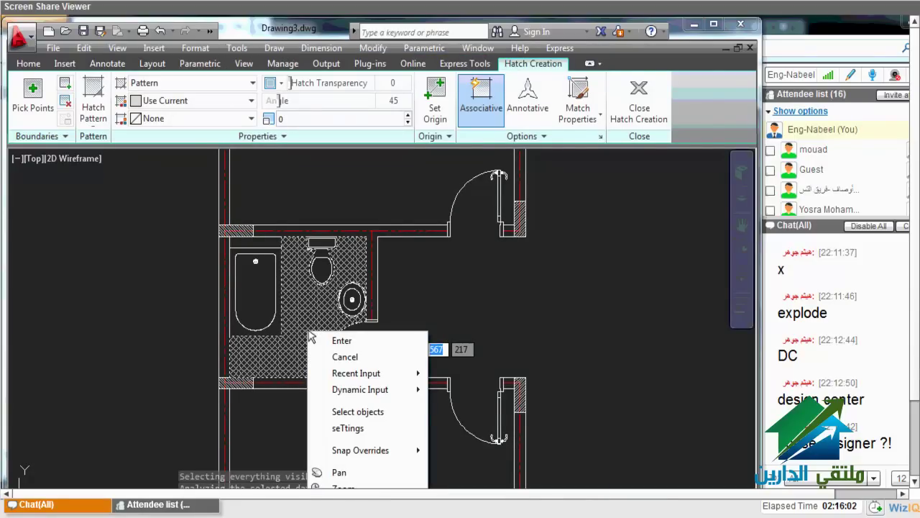
click(311, 339)
scroll(304, 362, up, 2)
scroll(298, 363, up, 3)
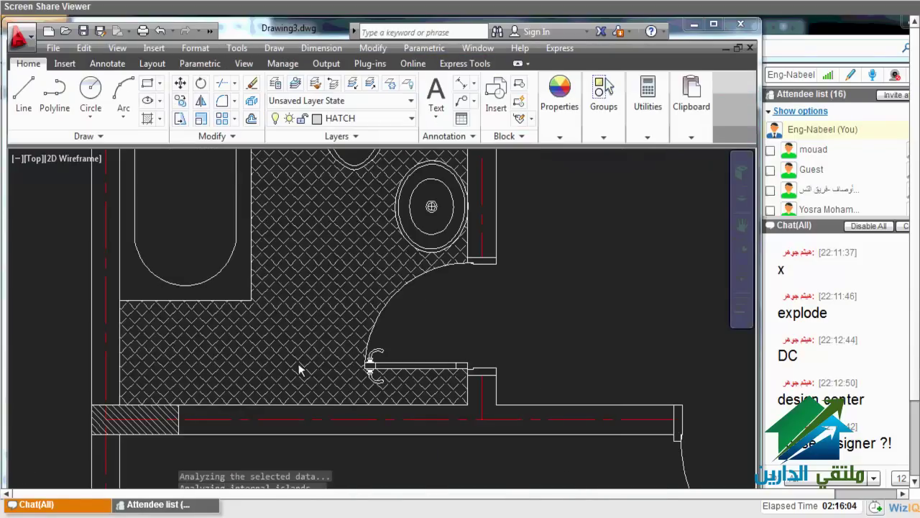
scroll(298, 363, up, 2)
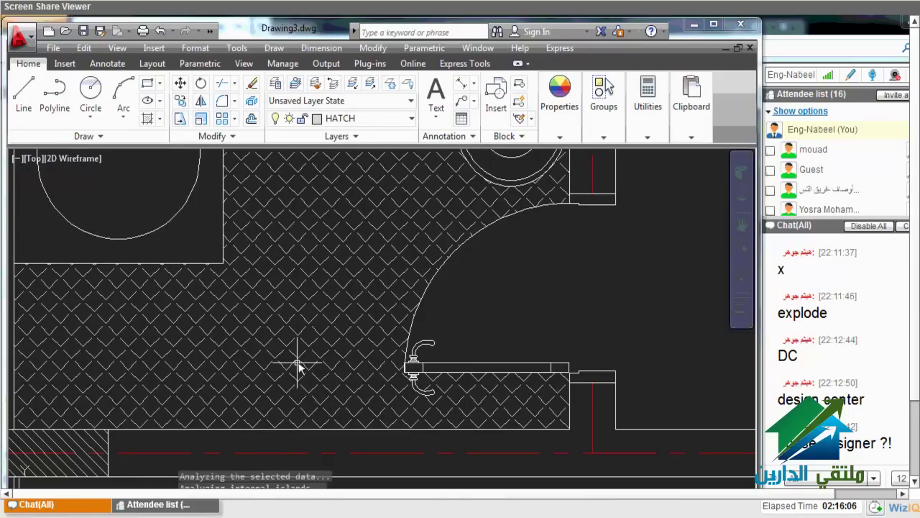
Try scales of 0.1, 10 and 1 on the bathroom floor hatch
click(298, 364)
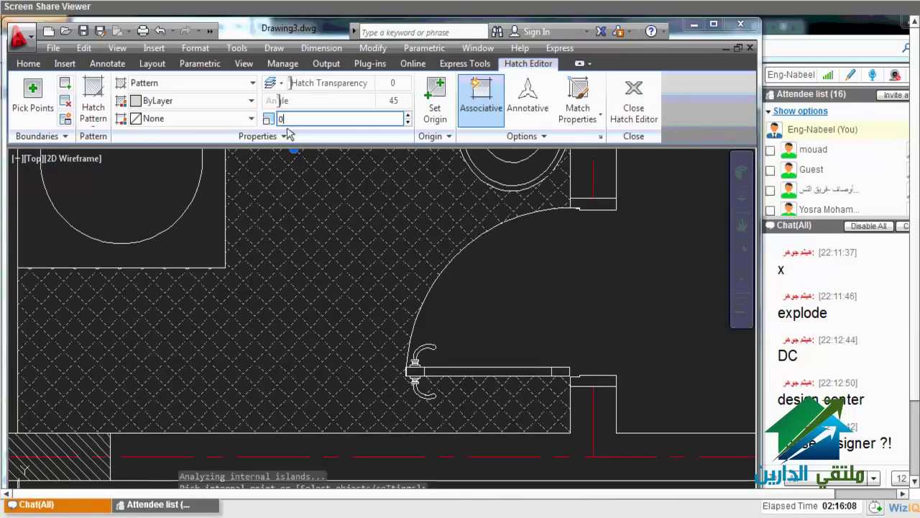
click(290, 120)
text(.1)
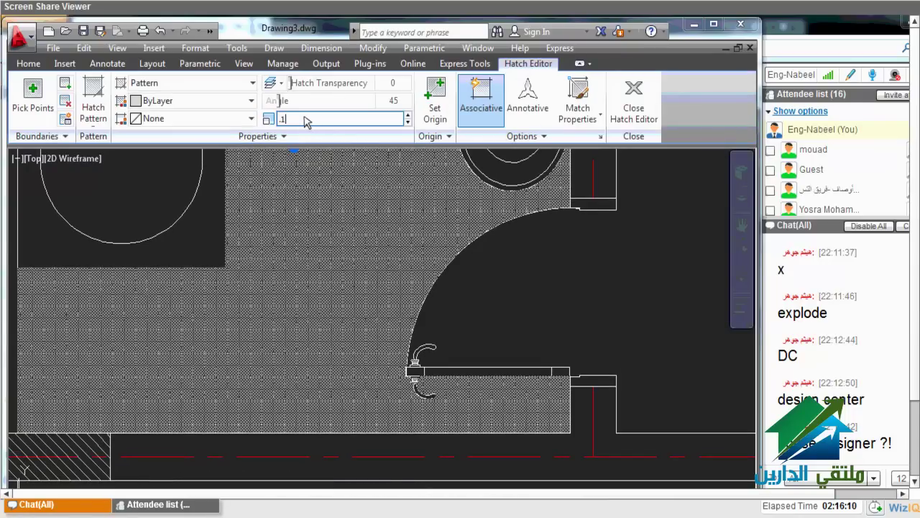
key(BackSpace)
key(BackSpace)
text(10)
key(Return)
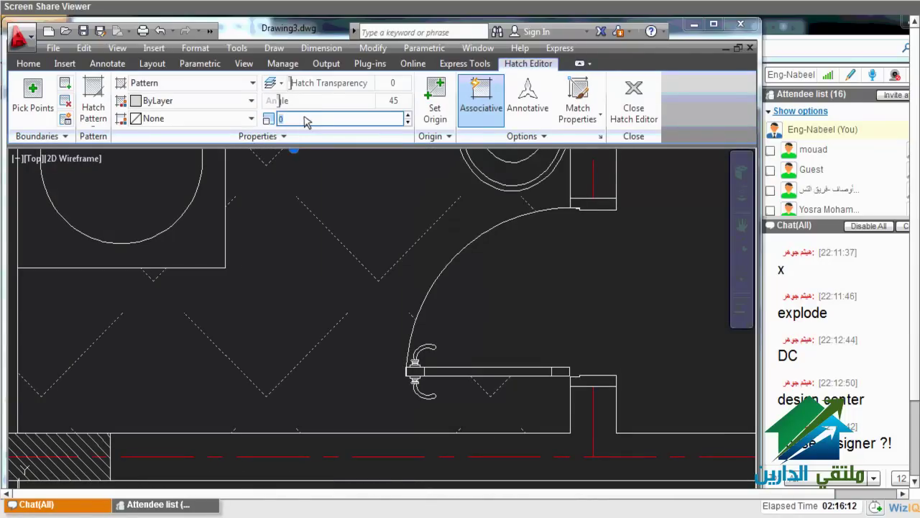
text(1)
key(Return)
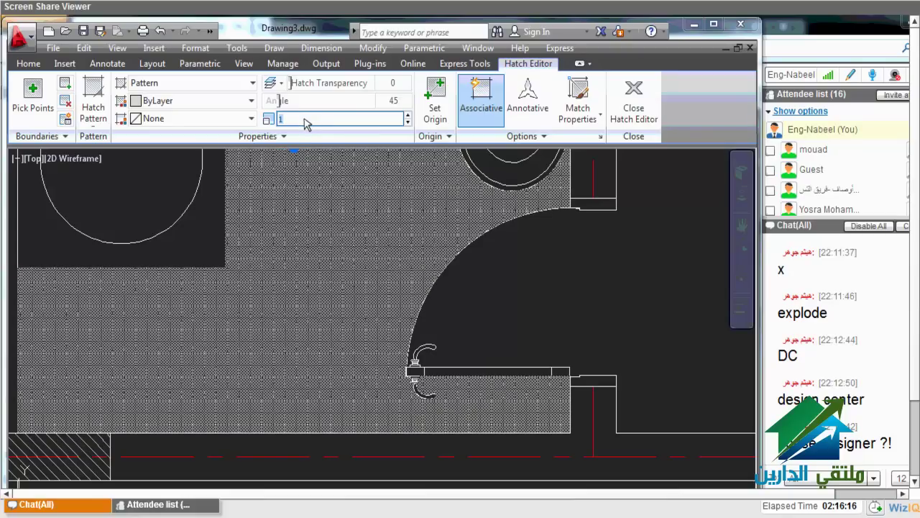
Reselect the bathroom hatch and begin editing its angle
click(321, 309)
click(287, 306)
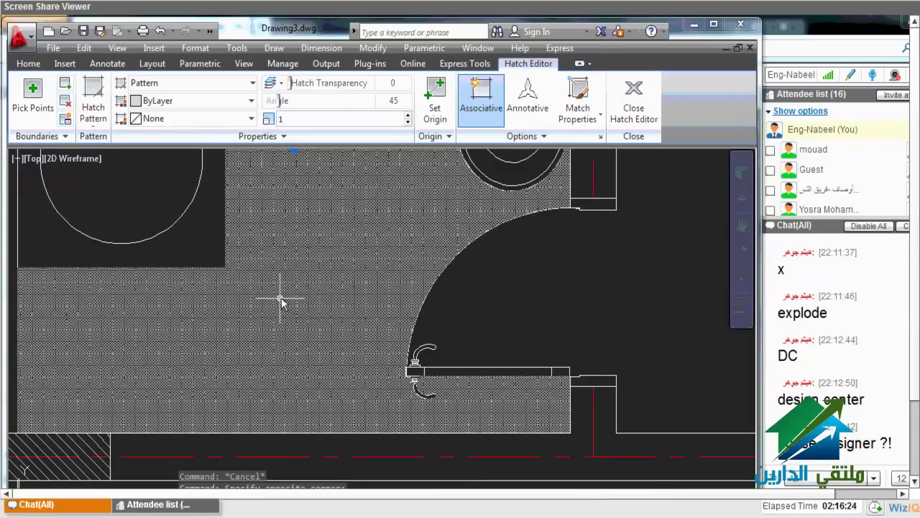
key(Escape)
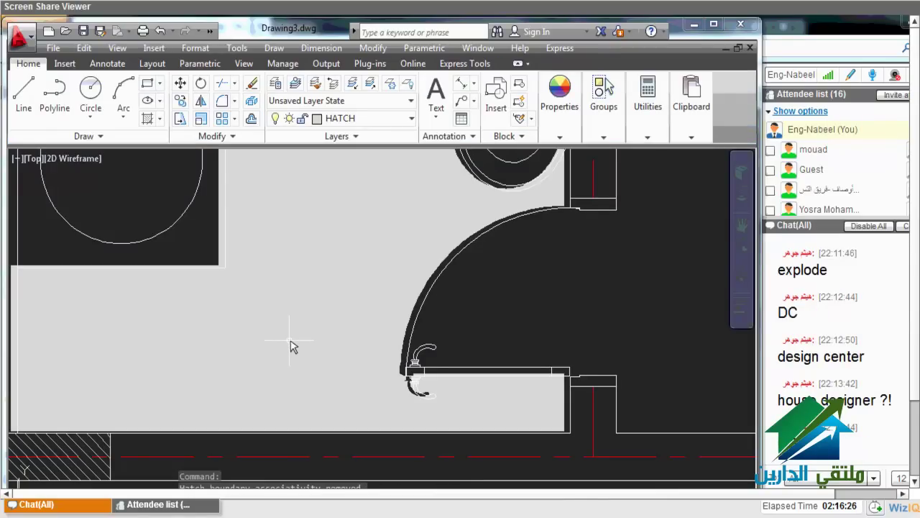
right_click(292, 347)
key(Escape)
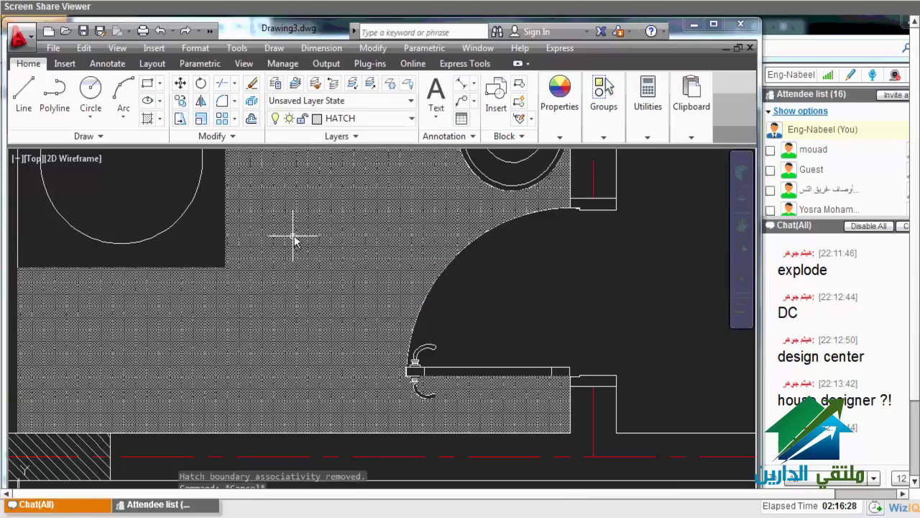
click(294, 237)
scroll(294, 237, down, 3)
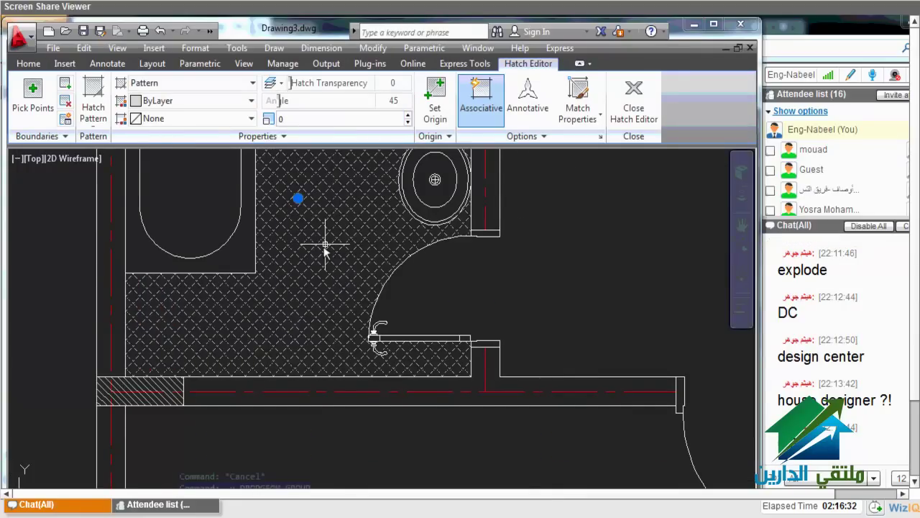
scroll(325, 245, down, 2)
scroll(303, 342, up, 2)
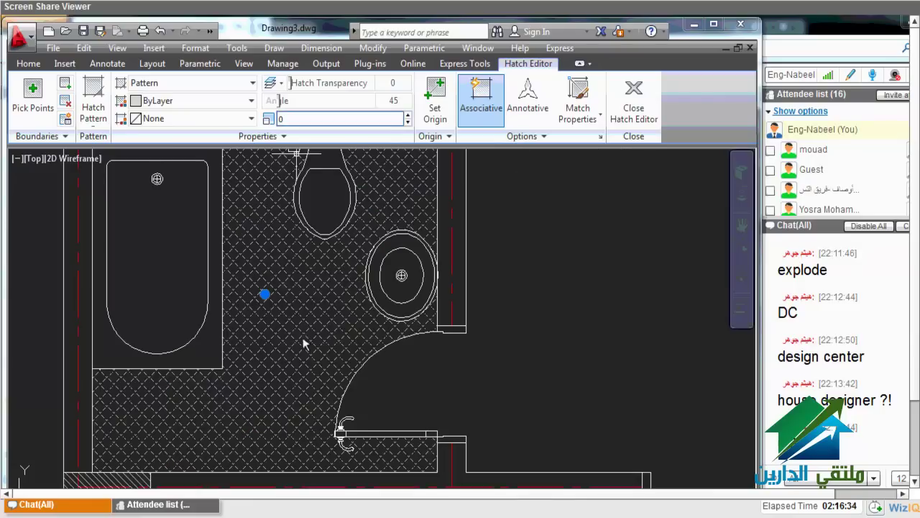
click(393, 100)
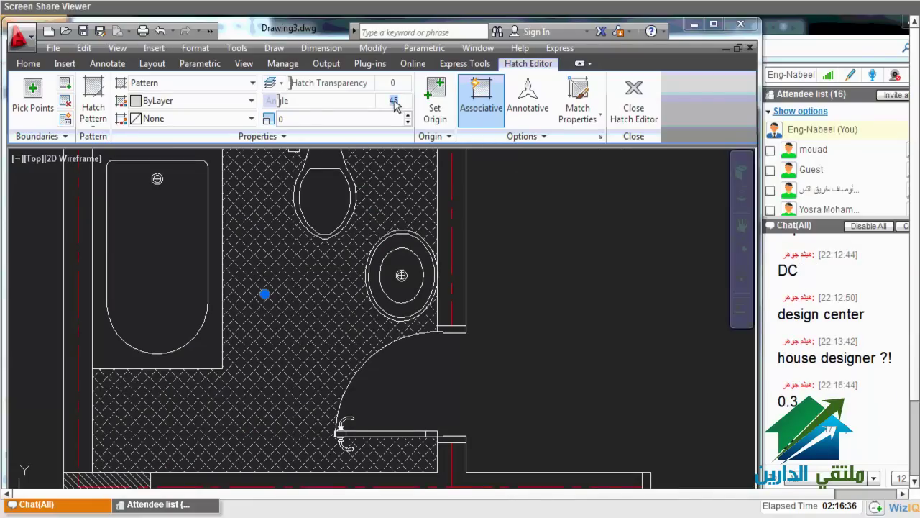
Set the hatch angle to 0, then try scales 0.001, 0.03 and 0.01 for square tiles
text(0)
key(Return)
click(329, 119)
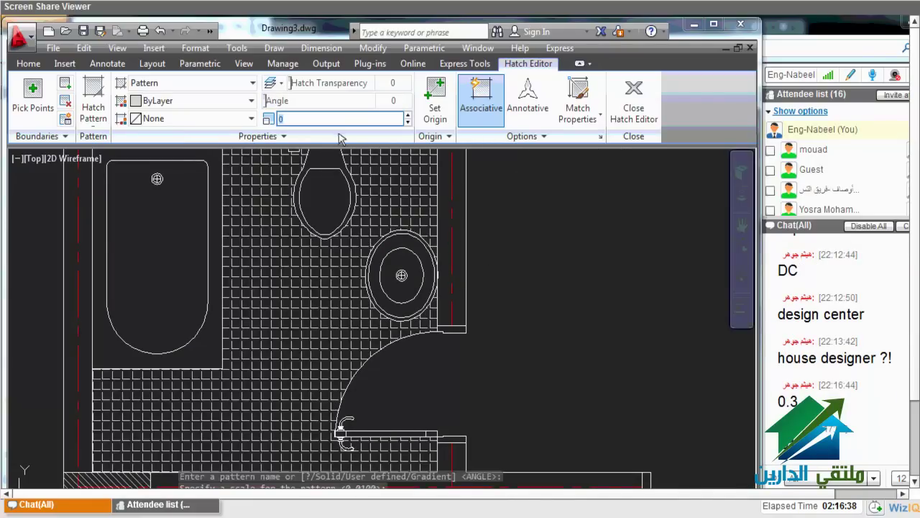
text(.001)
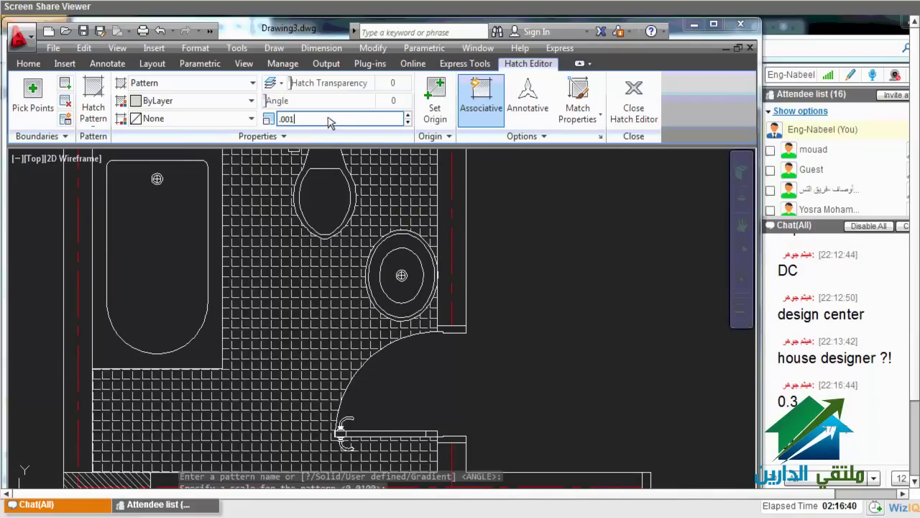
key(Return)
text(.0)
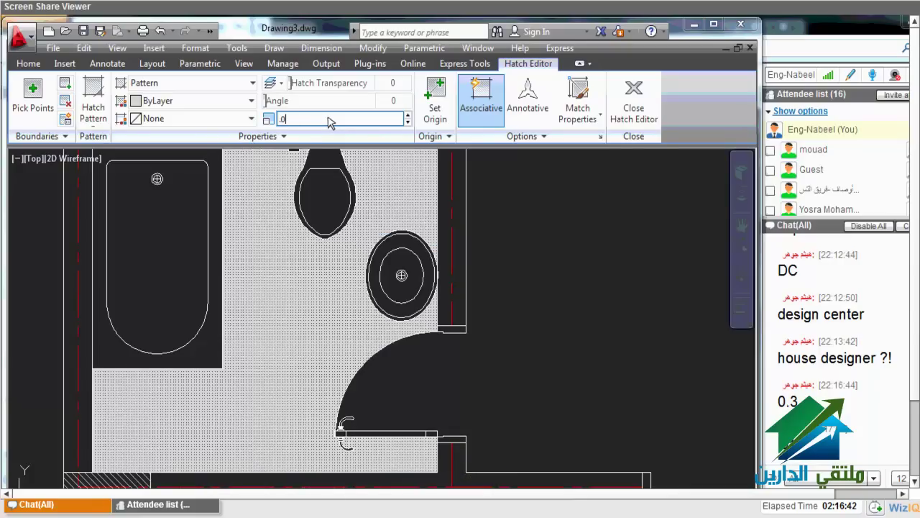
text(3)
key(Return)
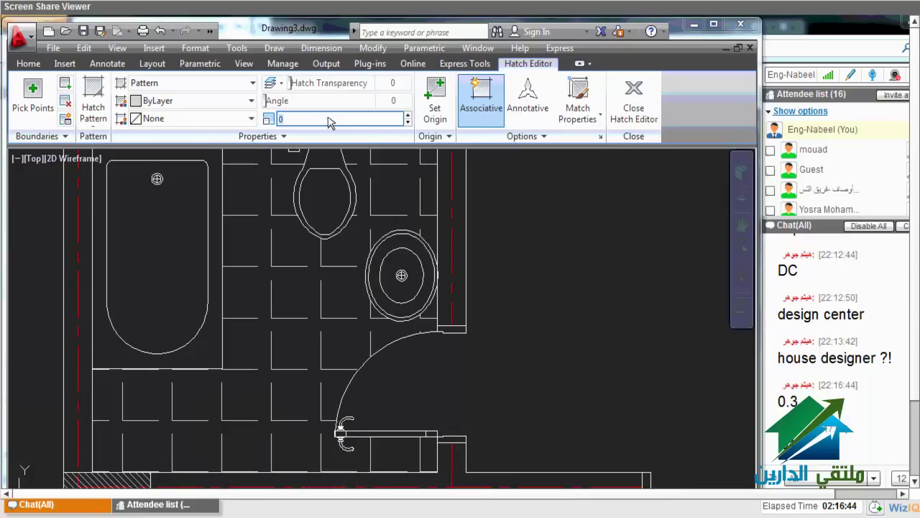
text(.0)
text(1)
key(Return)
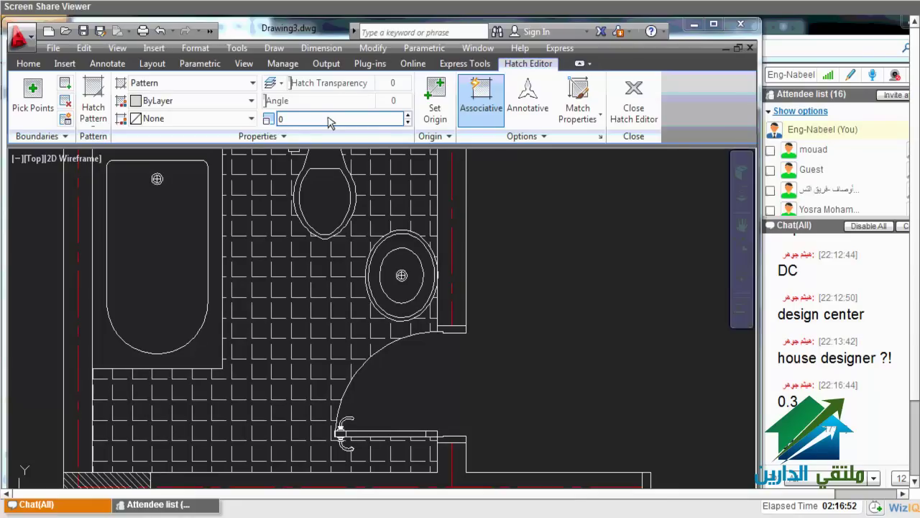
scroll(308, 270, down, 2)
scroll(308, 269, down, 2)
Commit the edited hatch scale and close the Hatch Editor
scroll(302, 245, up, 2)
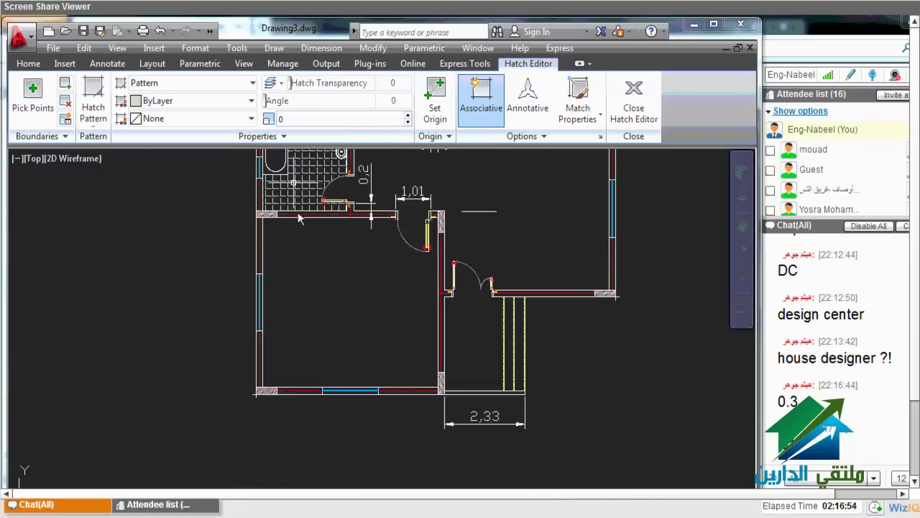
scroll(305, 257, up, 1)
click(309, 123)
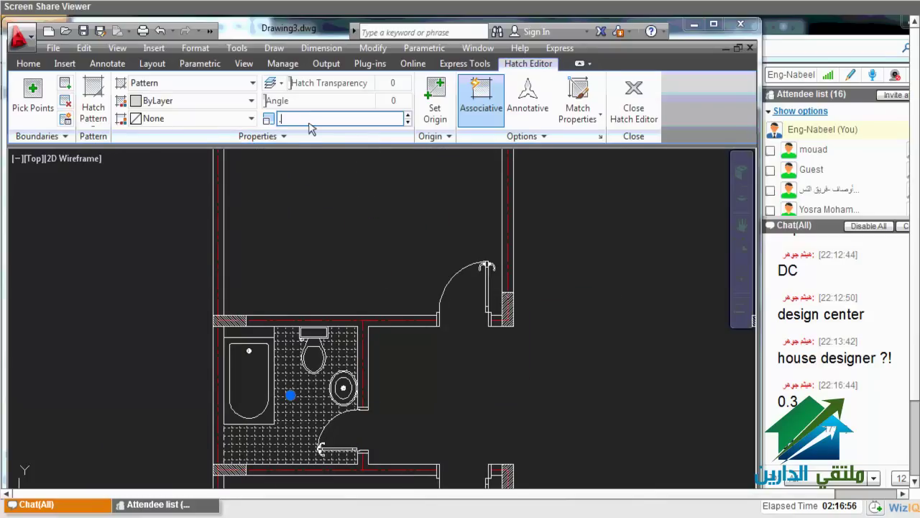
text(.)
key(Return)
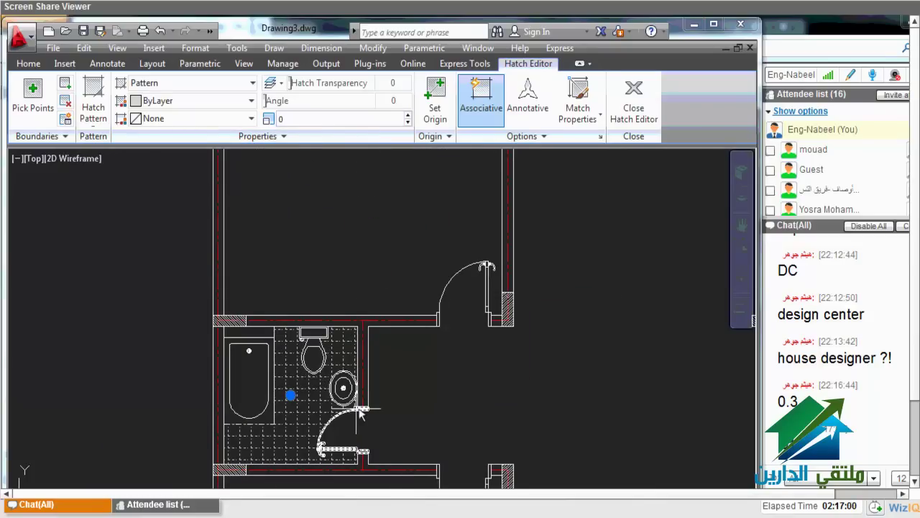
key(Return)
Pan and zoom down to the undimensioned lower apartment plan
scroll(352, 431, up, 1)
scroll(308, 424, down, 1)
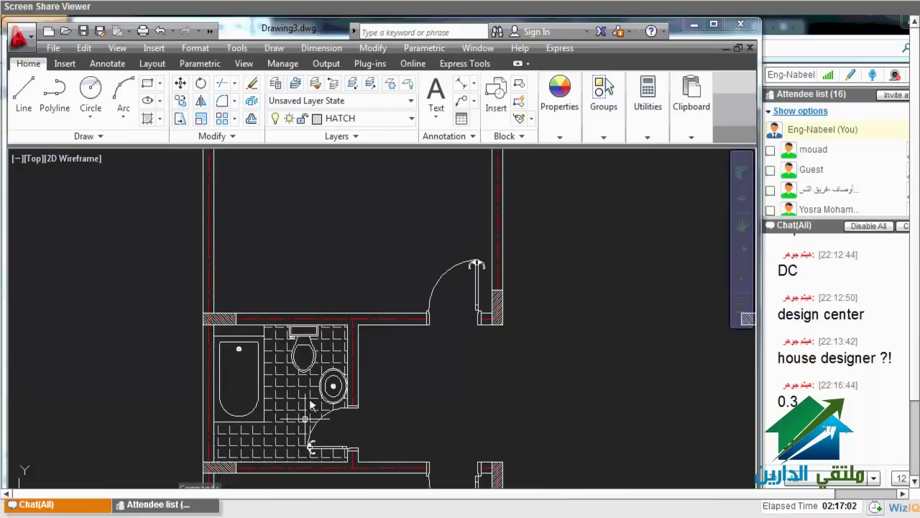
middle_drag(307, 424, 291, 418)
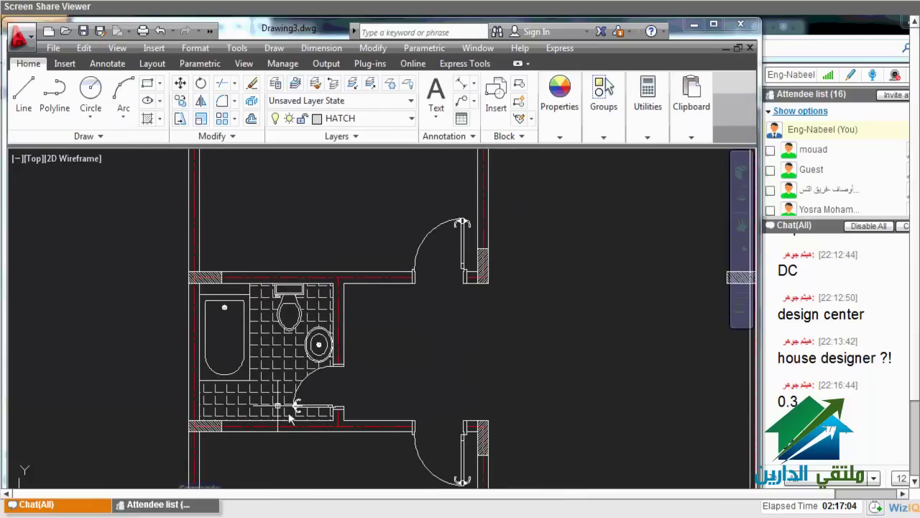
scroll(290, 416, down, 5)
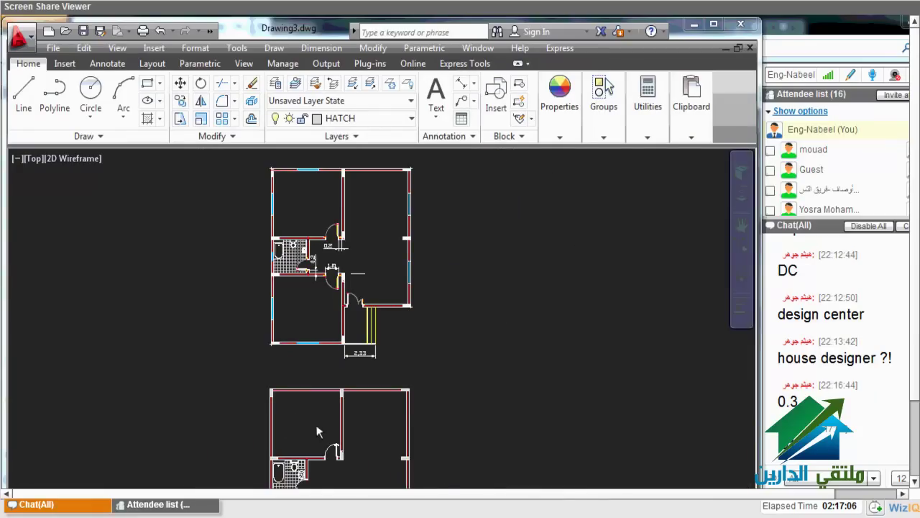
middle_drag(316, 430, 316, 454)
middle_drag(305, 231, 304, 194)
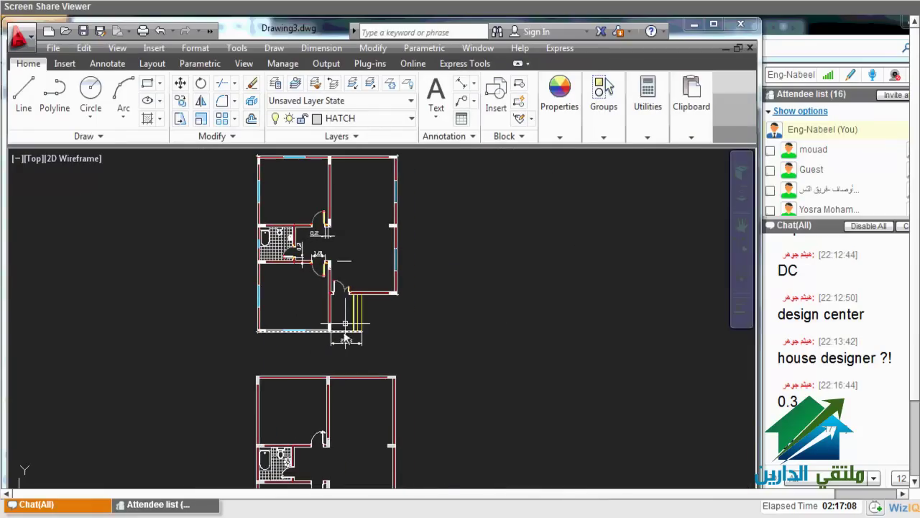
scroll(315, 344, up, 1)
scroll(301, 346, up, 1)
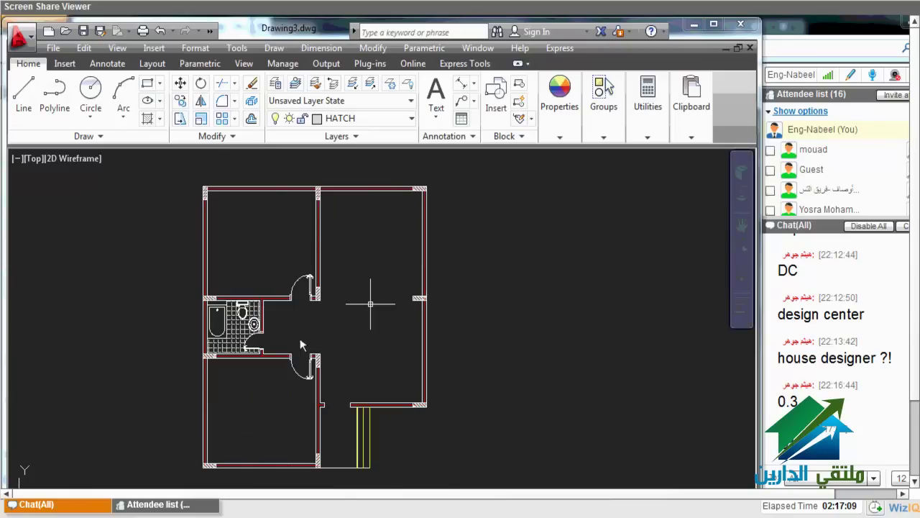
Start a new hatch inside the central hall and bring up the full Hatch and Gradient settings
key(Return)
right_click(367, 309)
click(397, 398)
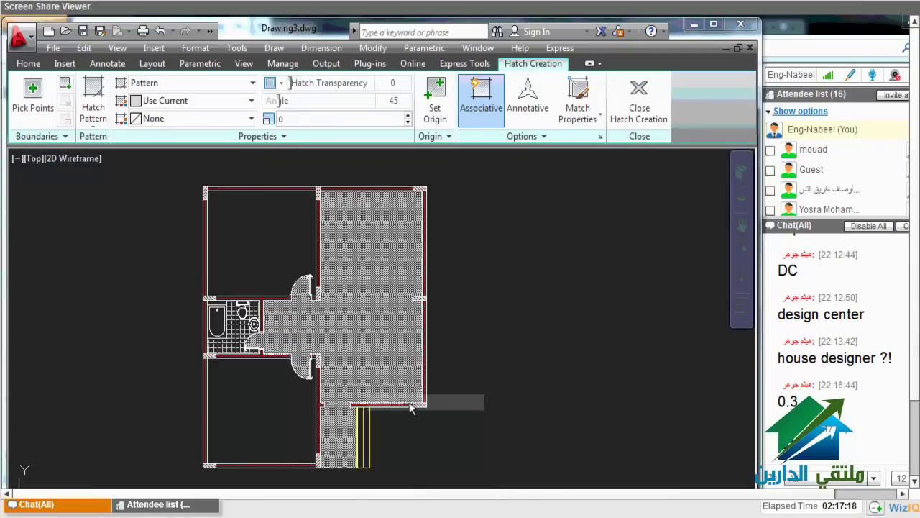
text(t)
key(Return)
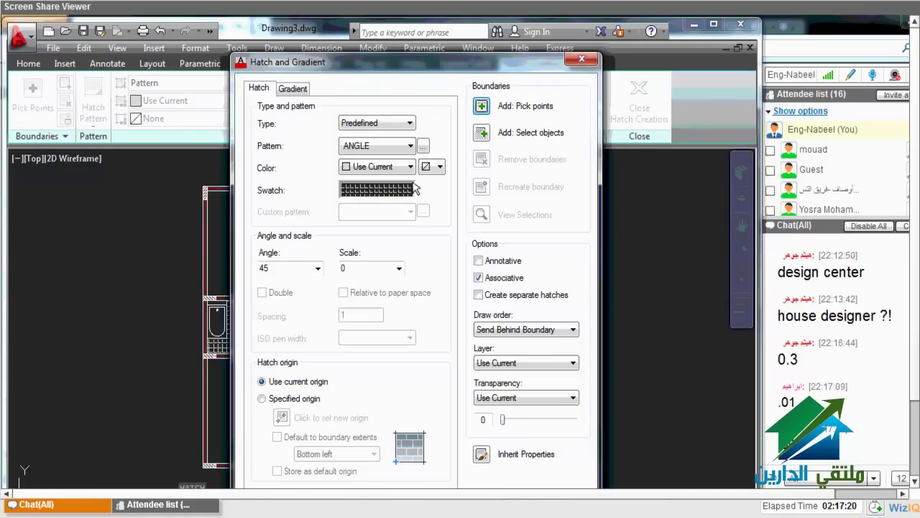
Browse the Custom tab patterns, previewing AR7, AR4, arabtile, BEVBRIC1, Pat_11, PAVINGBR, PAX and Pebble_01
click(415, 188)
key(ctrl+Tab)
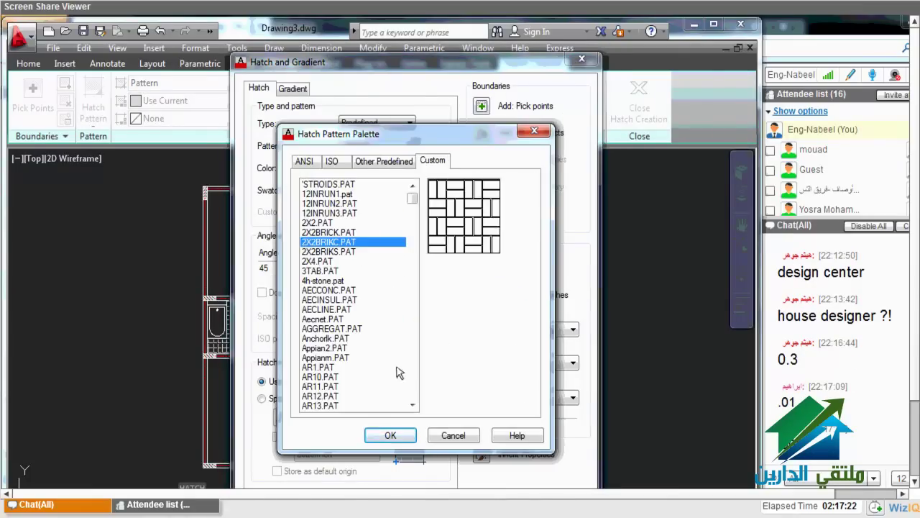
click(325, 309)
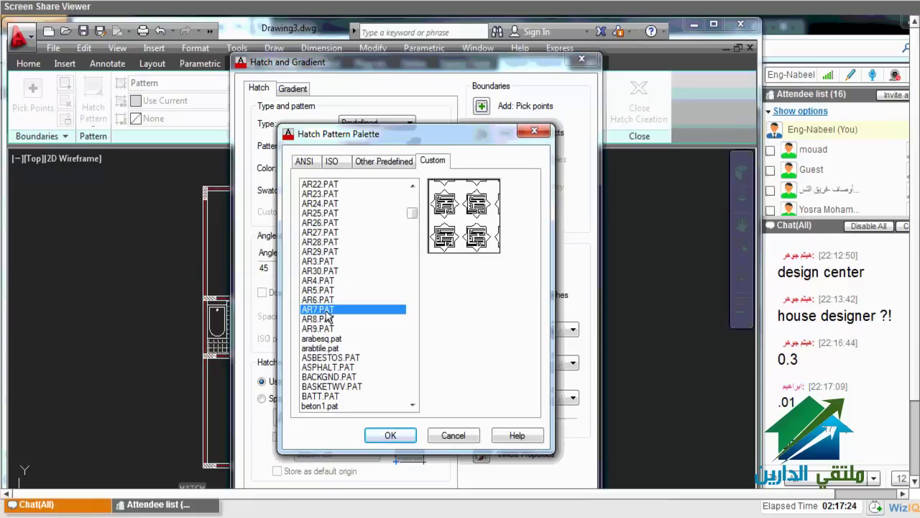
key(Up)
key(Up)
key(Up)
key(Down)
key(Down)
key(Down)
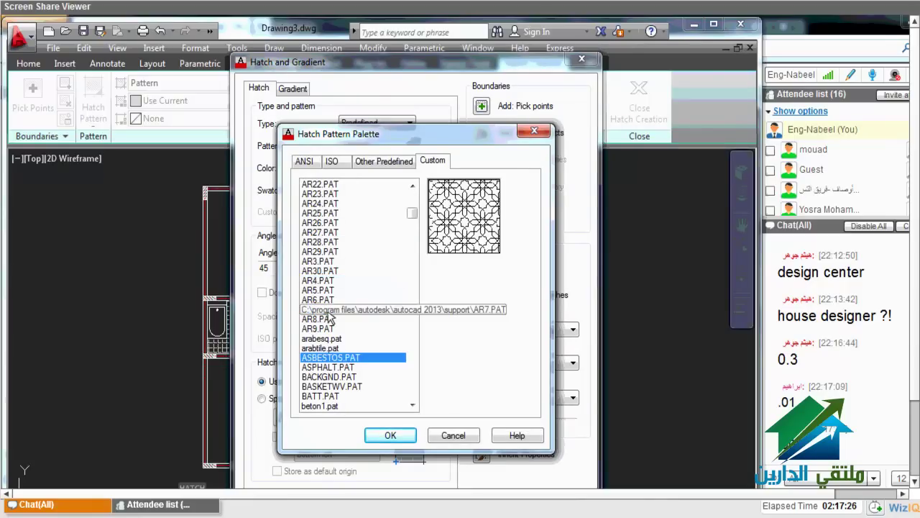
key(Down)
key(Down)
key(Down)
key(Page_Down)
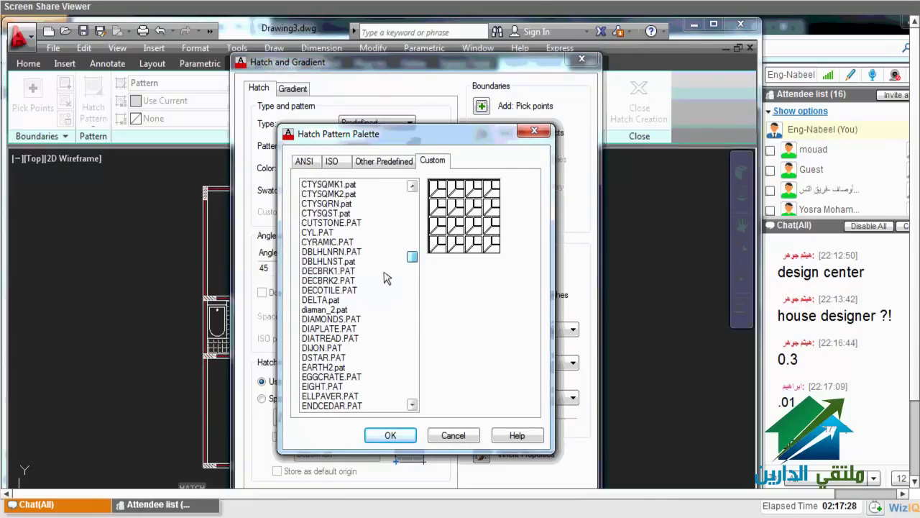
text(pat_11)
key(Down)
key(Down)
key(Down)
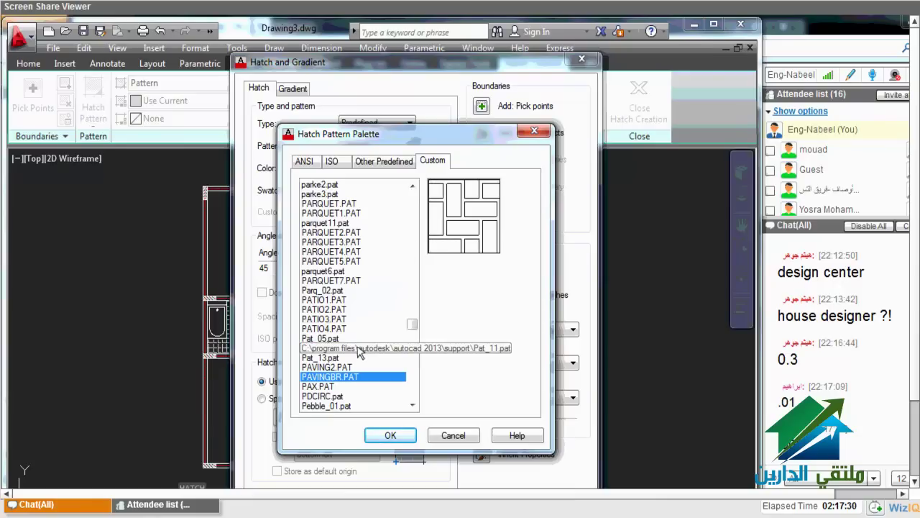
key(Down)
key(Down)
key(Down)
key(Up)
key(Up)
key(Down)
key(Down)
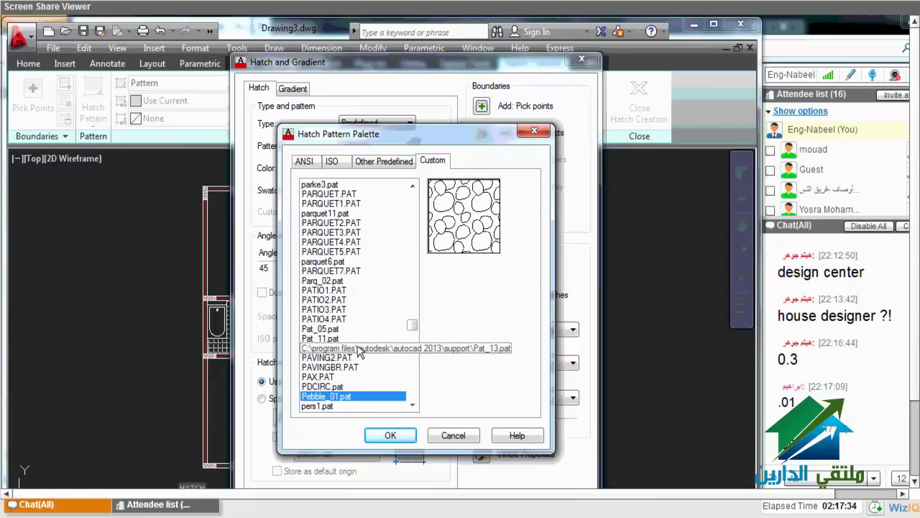
After comparing Conc_01 and CKD, choose the CLUSTHB.PAT basket-weave pattern and accept it
key(c)
key(l)
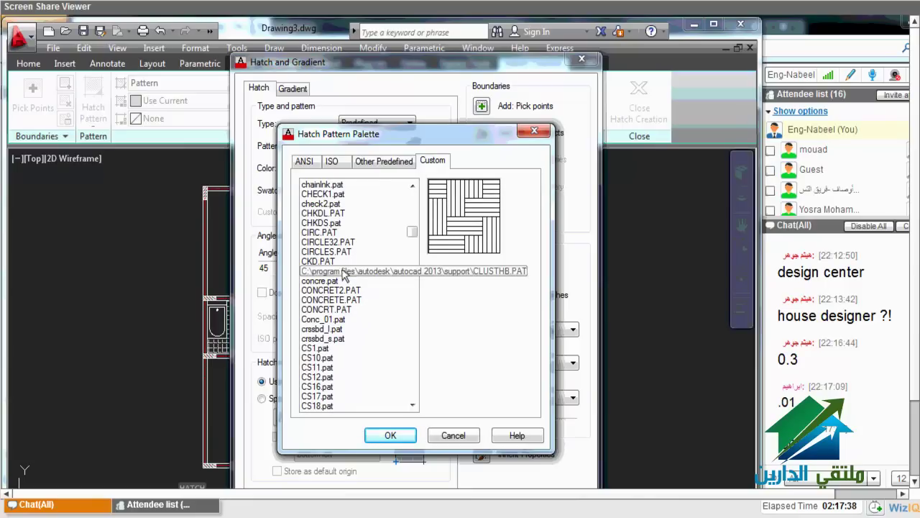
click(364, 367)
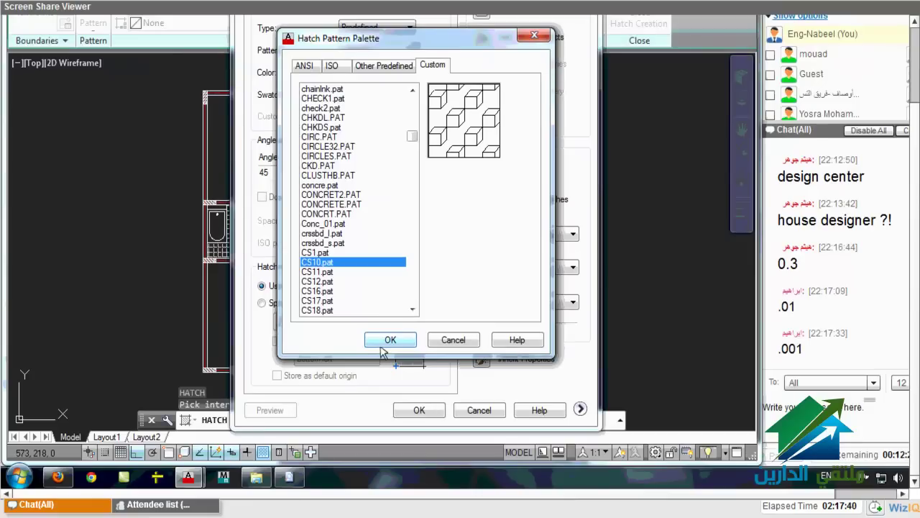
key(Up)
key(Up)
key(Up)
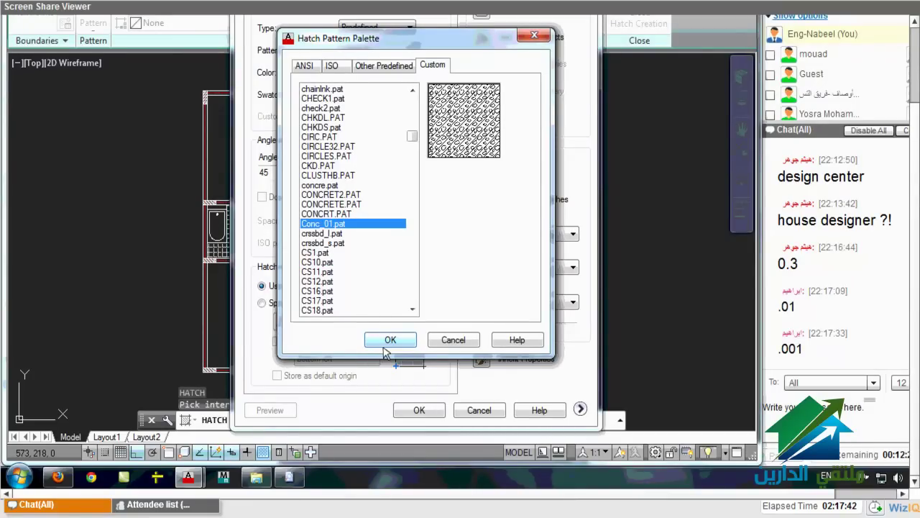
key(Up)
key(Up)
key(Up)
key(Up)
key(Up)
key(Up)
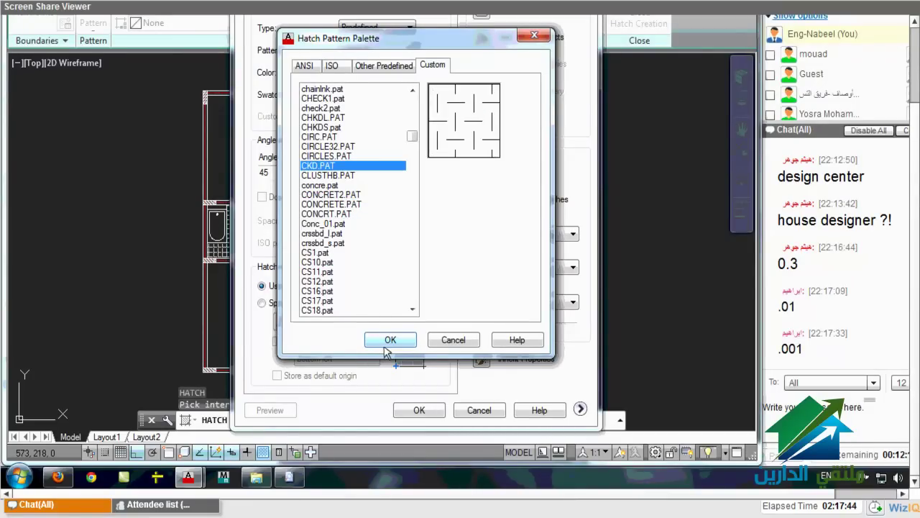
key(Down)
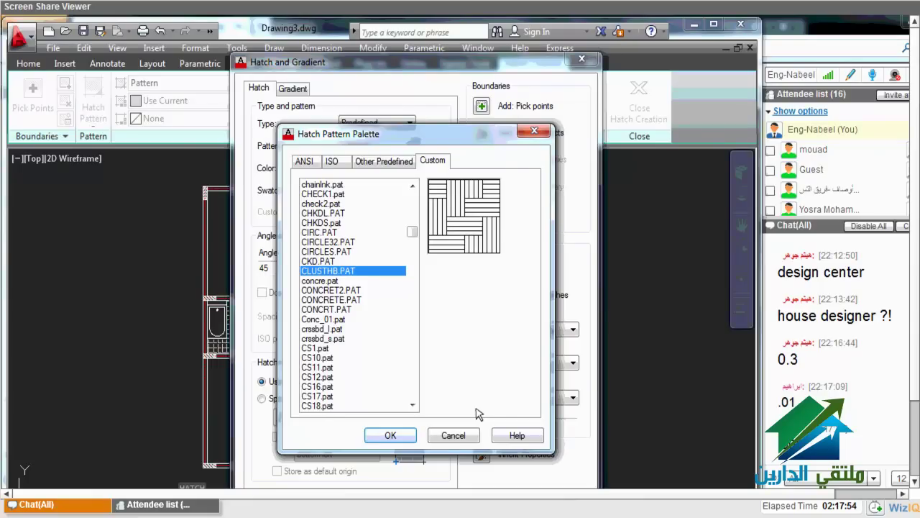
key(Return)
key(Return)
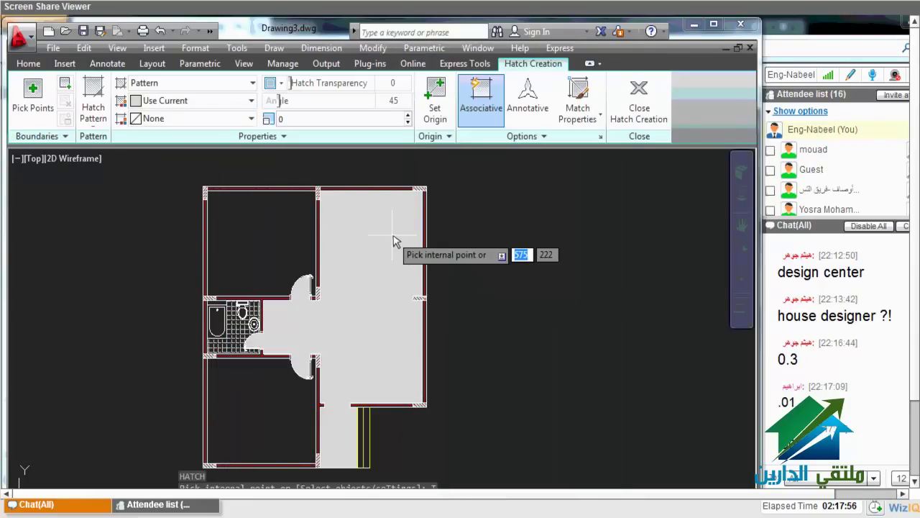
Apply the CLUSTHB hatch to the central rooms, then select the hatch and delete it
click(393, 240)
key(Return)
click(346, 306)
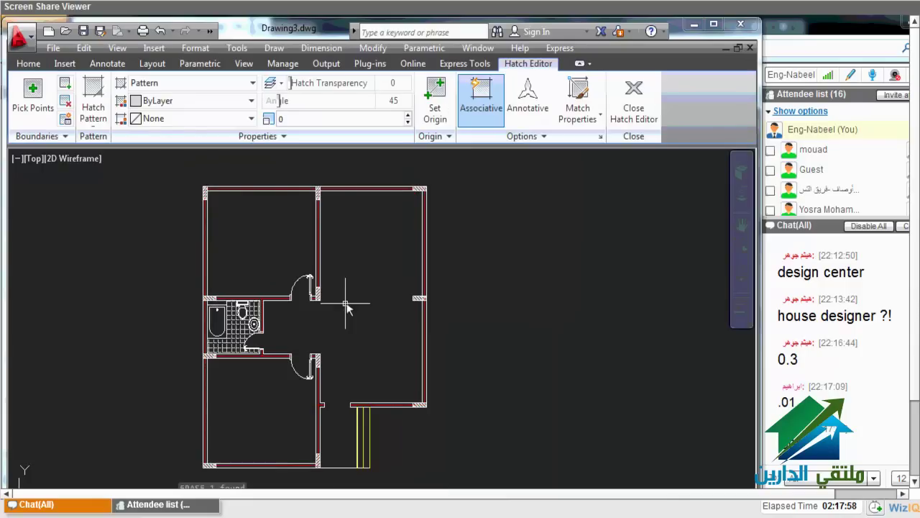
key(Escape)
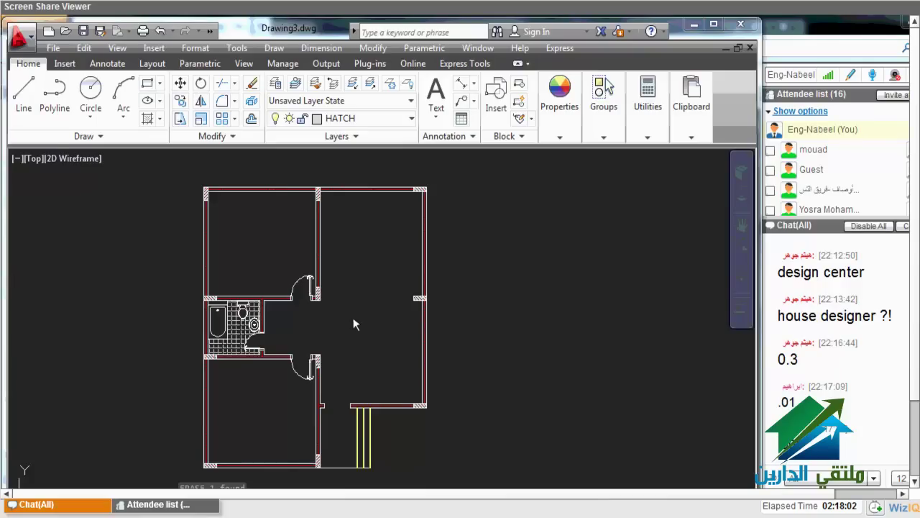
text(h)
key(Return)
key(Escape)
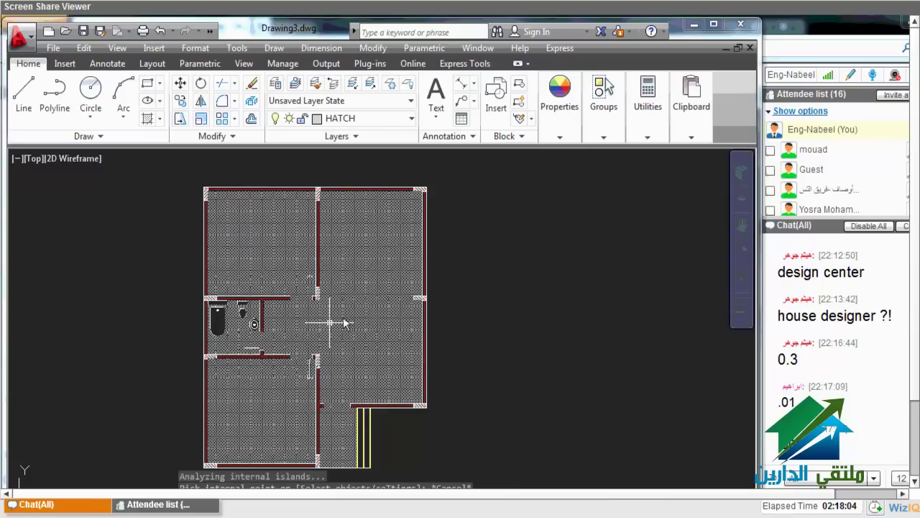
click(332, 327)
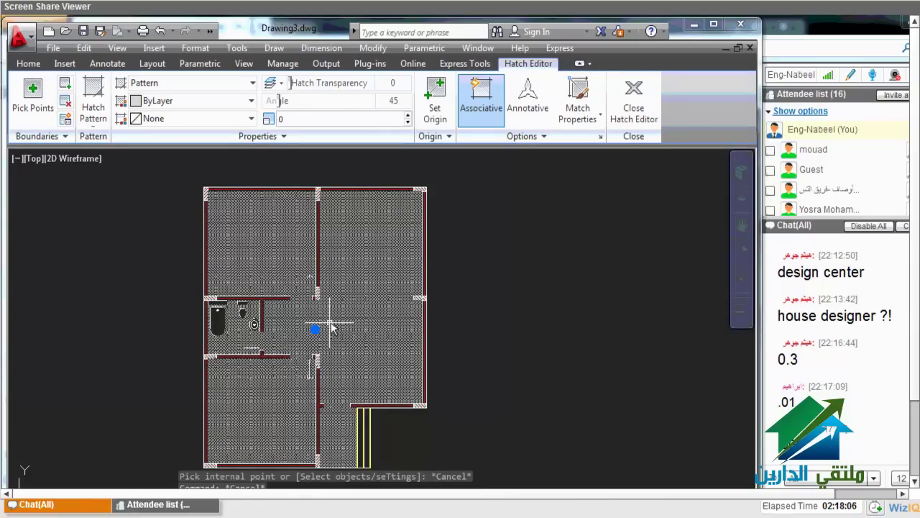
key(Delete)
scroll(278, 247, up, 3)
scroll(370, 366, up, 2)
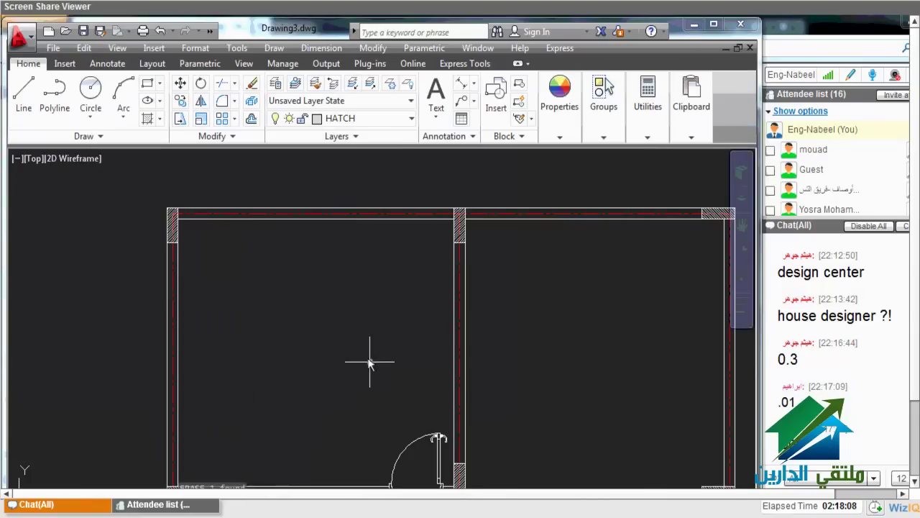
Rerun HATCH on a room interior, dismiss the boundary error, and end the command
text(h)
key(Return)
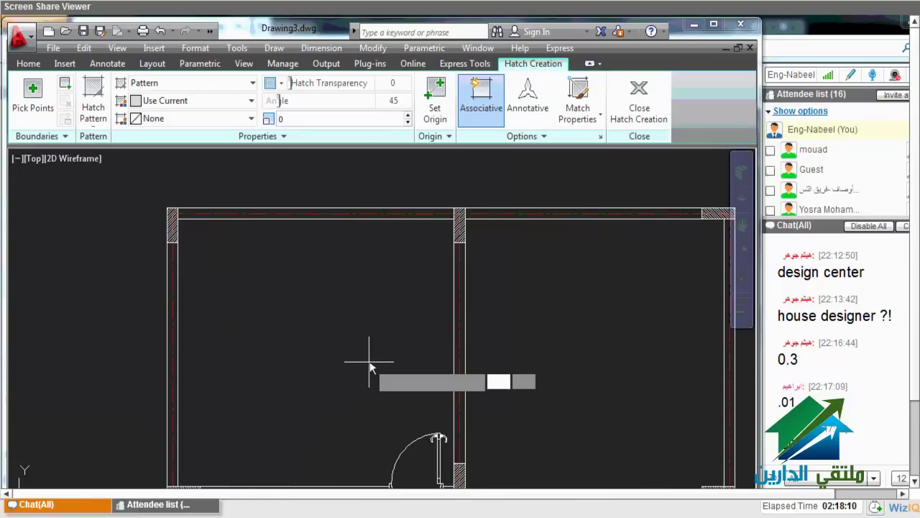
click(369, 366)
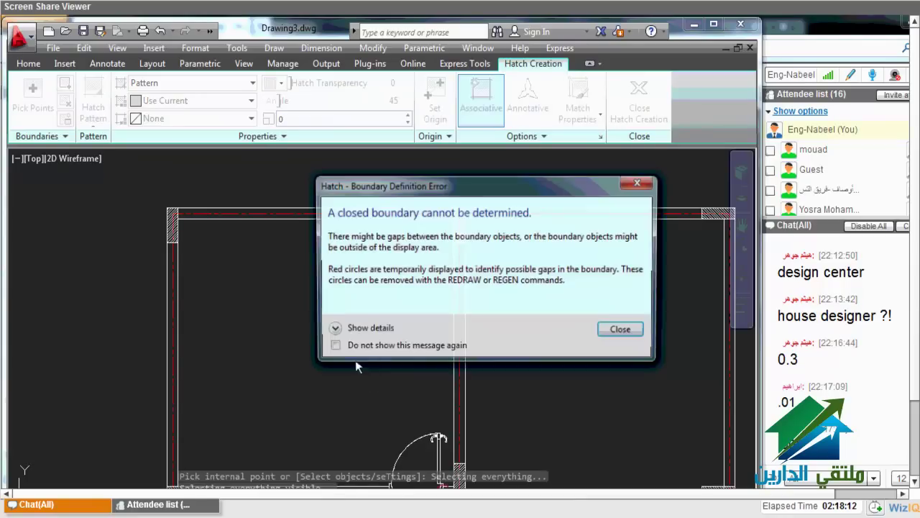
key(Return)
scroll(452, 380, up, 4)
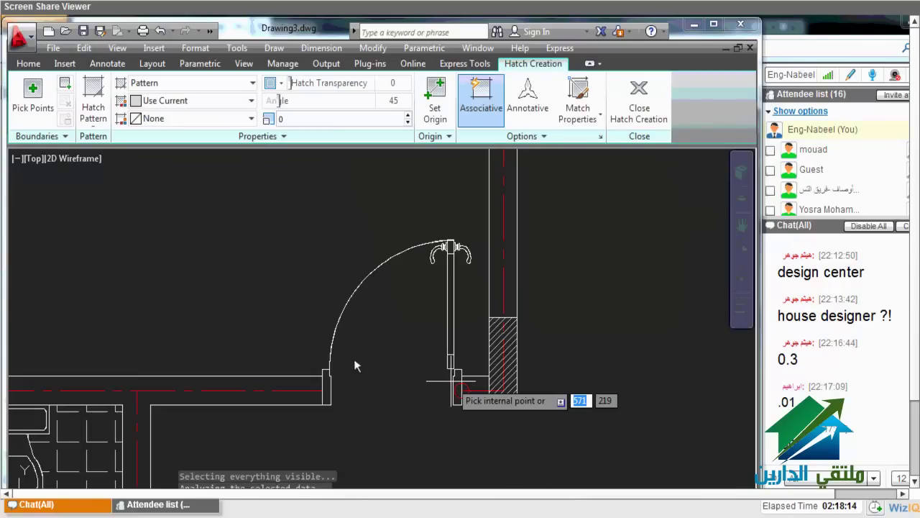
scroll(309, 391, up, 4)
scroll(335, 384, up, 4)
scroll(364, 405, up, 1)
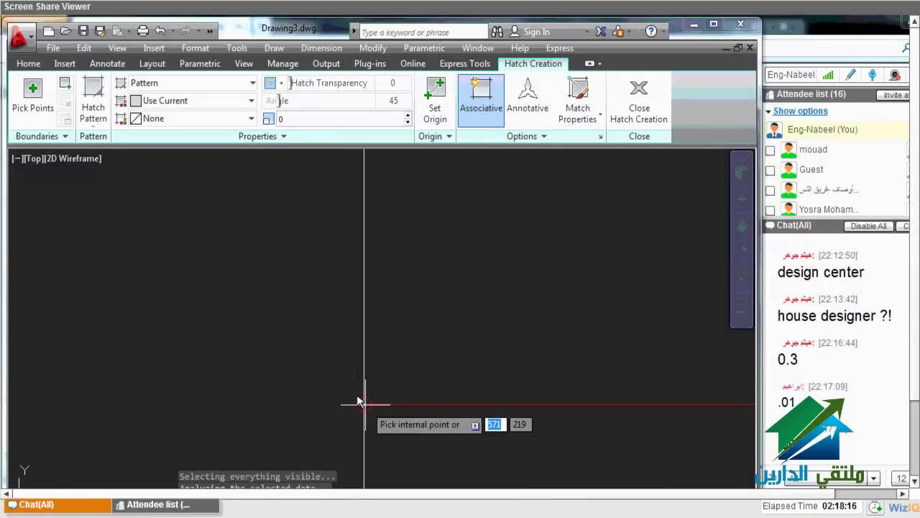
scroll(365, 403, down, 2)
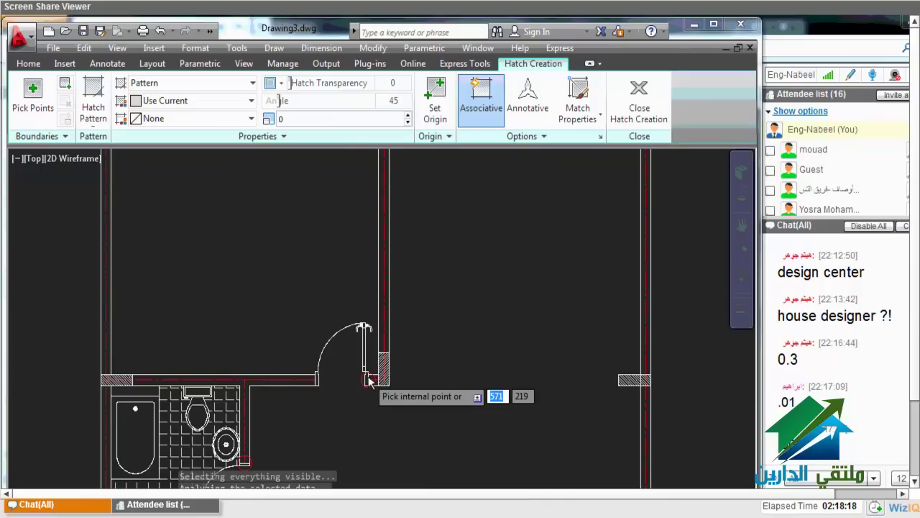
key(Escape)
scroll(360, 360, down, 4)
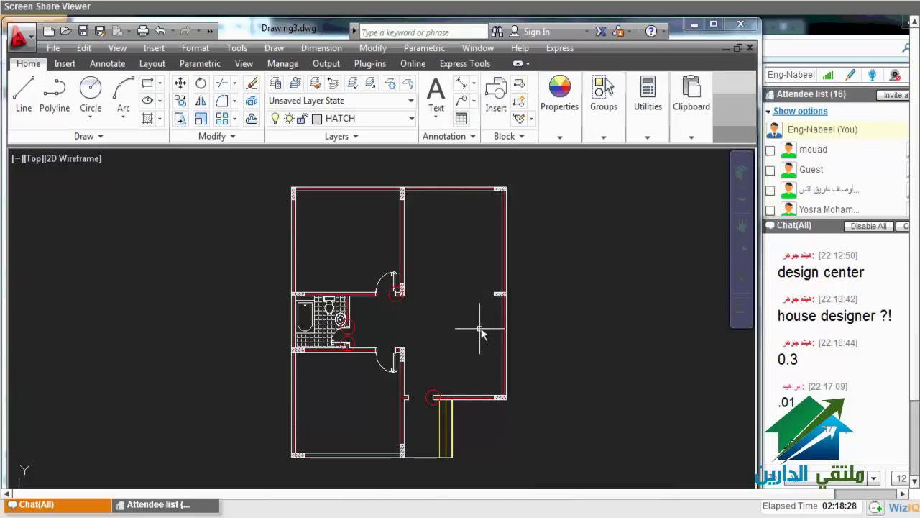
text(h)
key(Return)
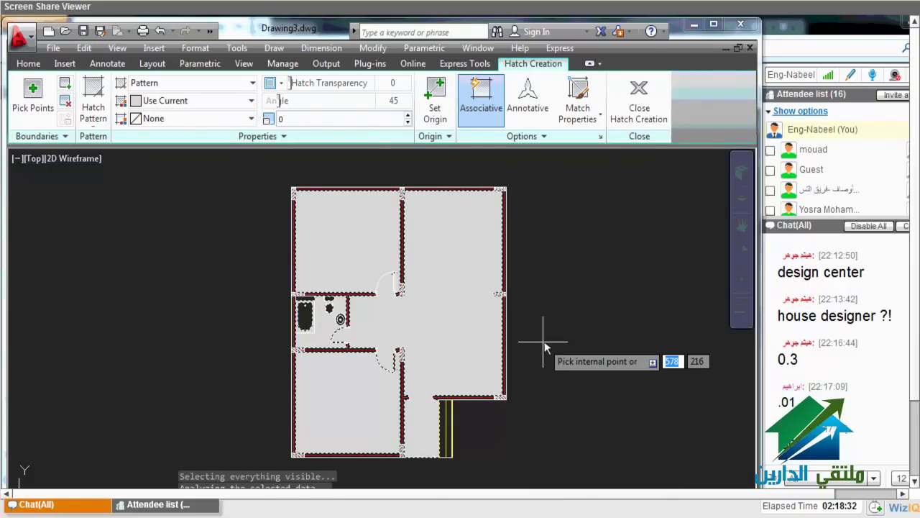
key(Escape)
key(Return)
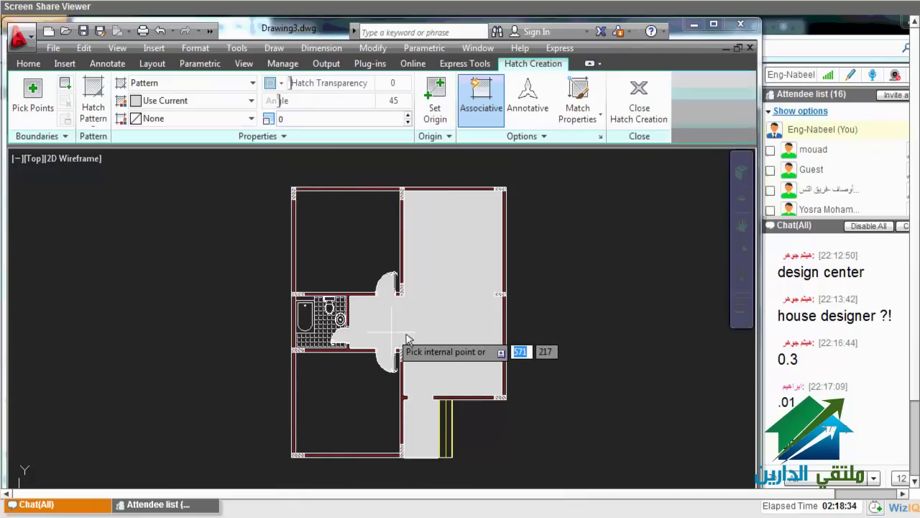
click(394, 335)
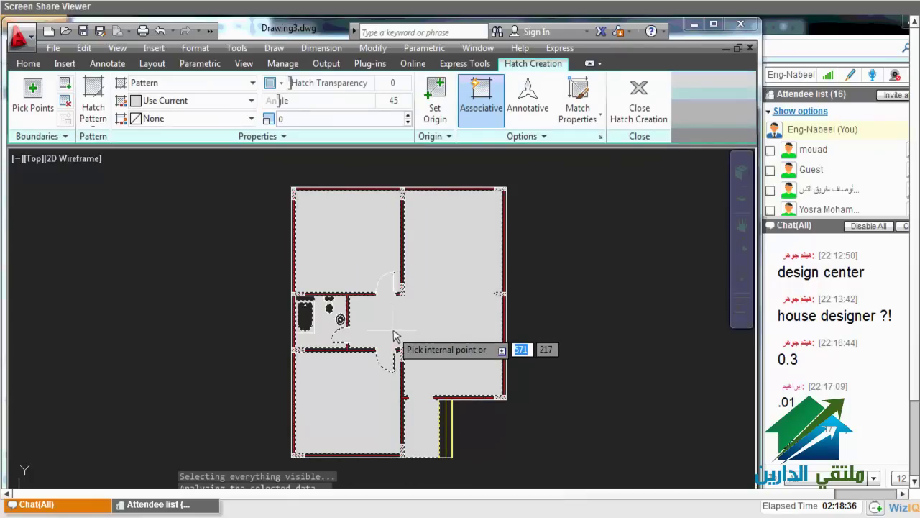
right_click(394, 335)
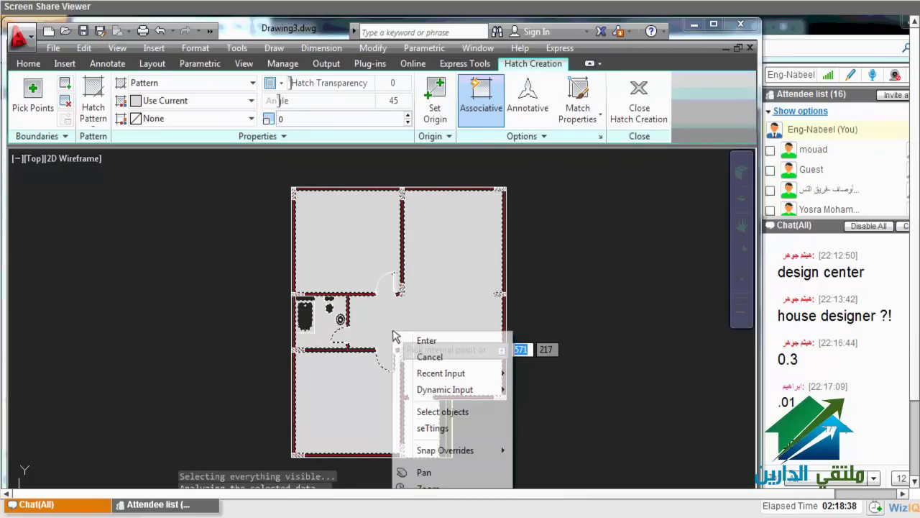
click(417, 415)
click(414, 365)
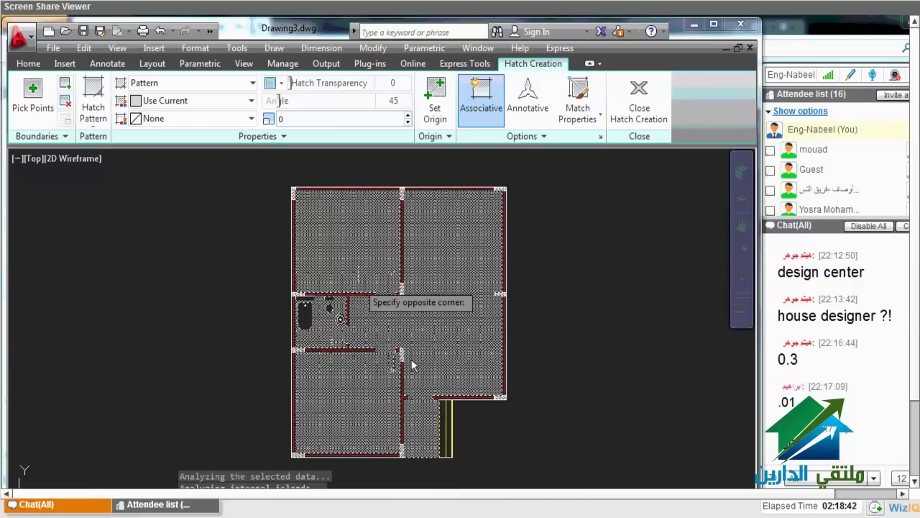
click(361, 287)
key(Escape)
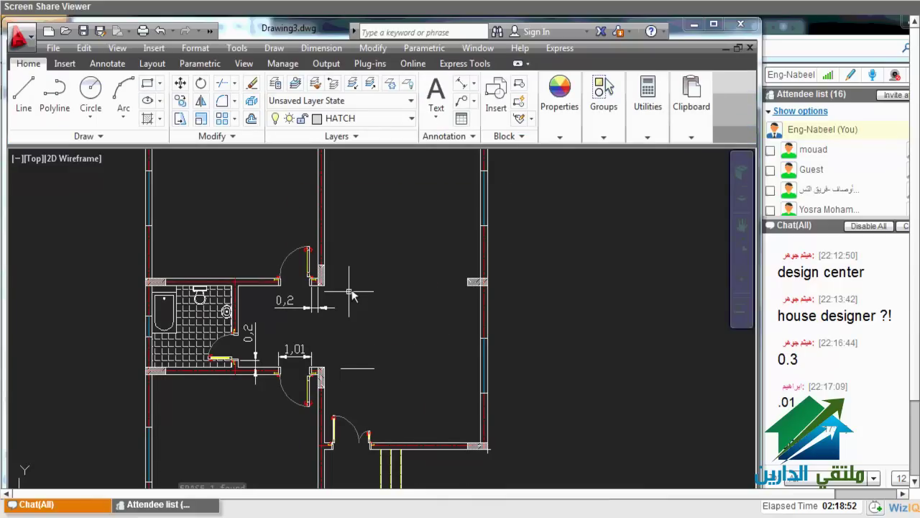
Dimension the left wall from its corner up to the window bottom, reading 1.57
scroll(349, 292, down, 3)
scroll(313, 298, up, 5)
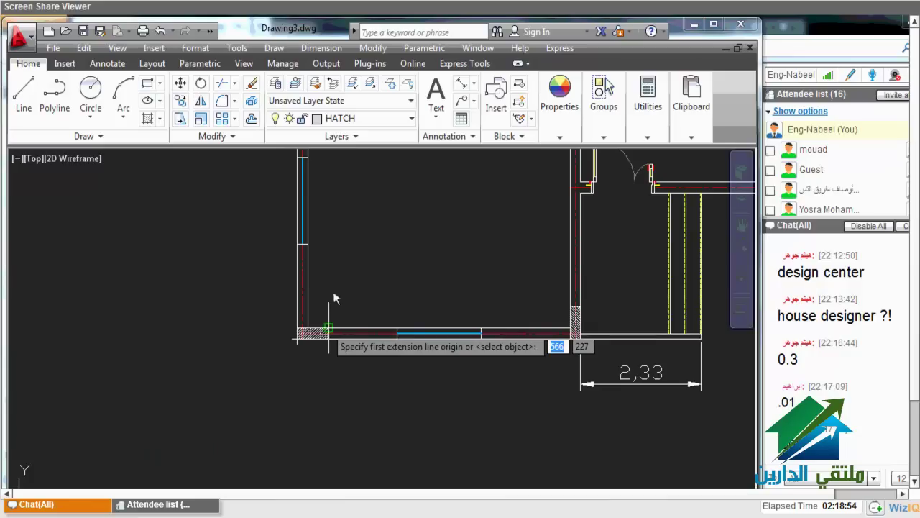
click(328, 330)
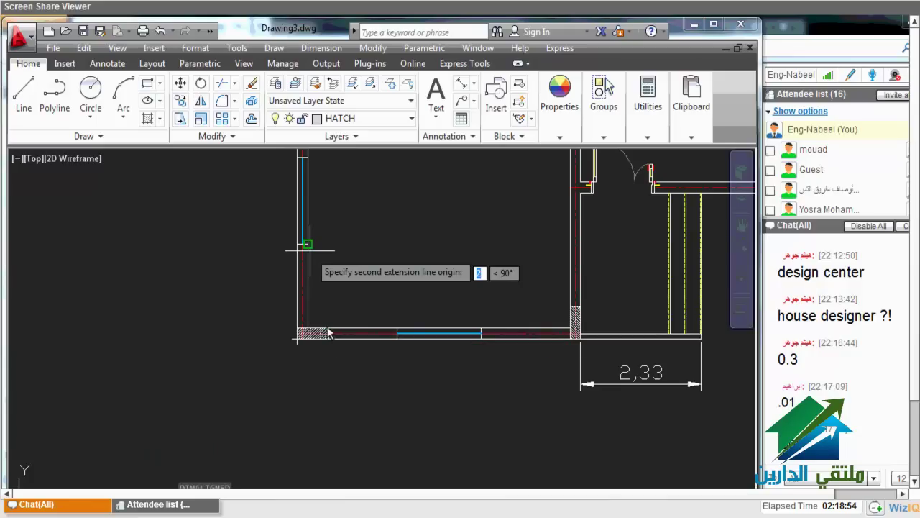
click(311, 257)
scroll(320, 273, down, 2)
scroll(328, 286, up, 2)
click(331, 286)
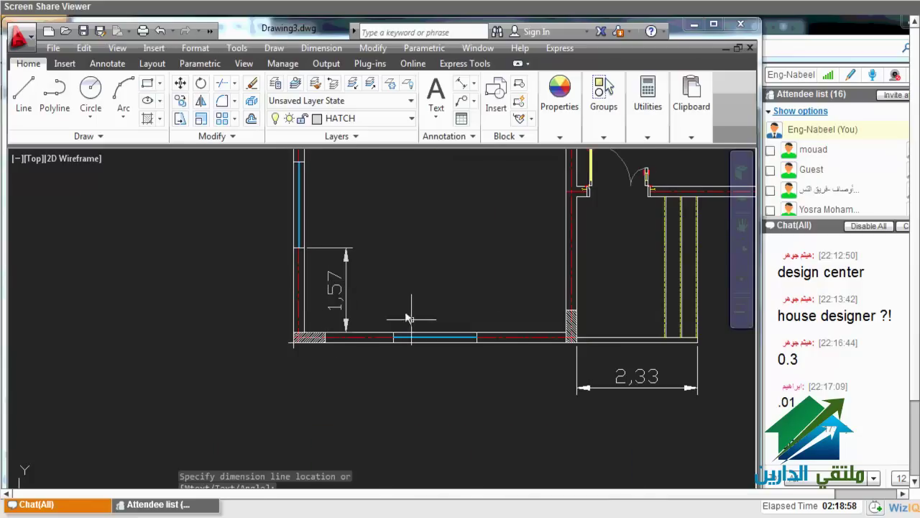
scroll(405, 297, down, 2)
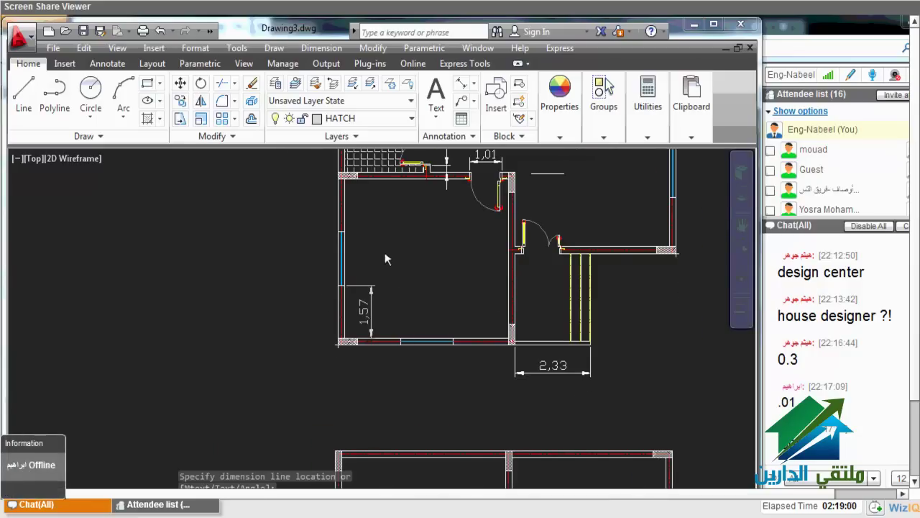
Add a 1.62 linear dimension spanning the blue window, placed beside it
key(space)
scroll(383, 260, up, 2)
scroll(351, 301, up, 5)
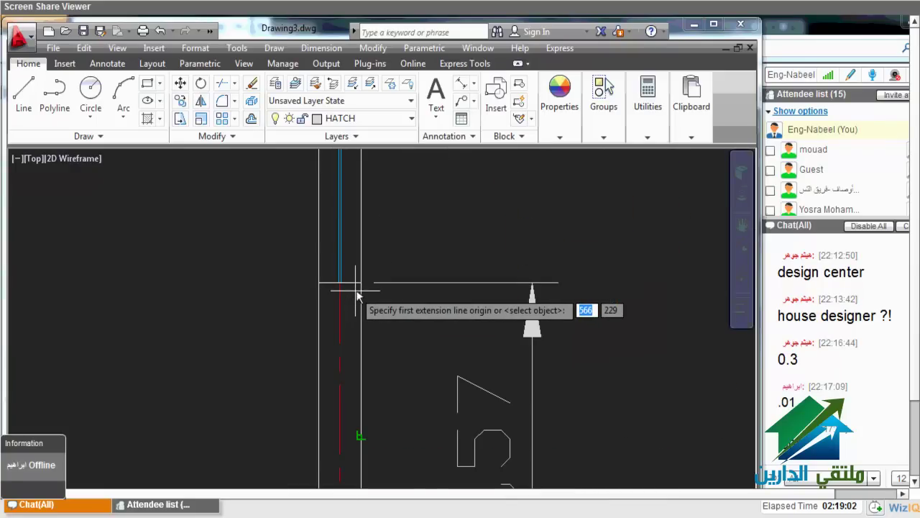
click(357, 299)
scroll(359, 288, down, 5)
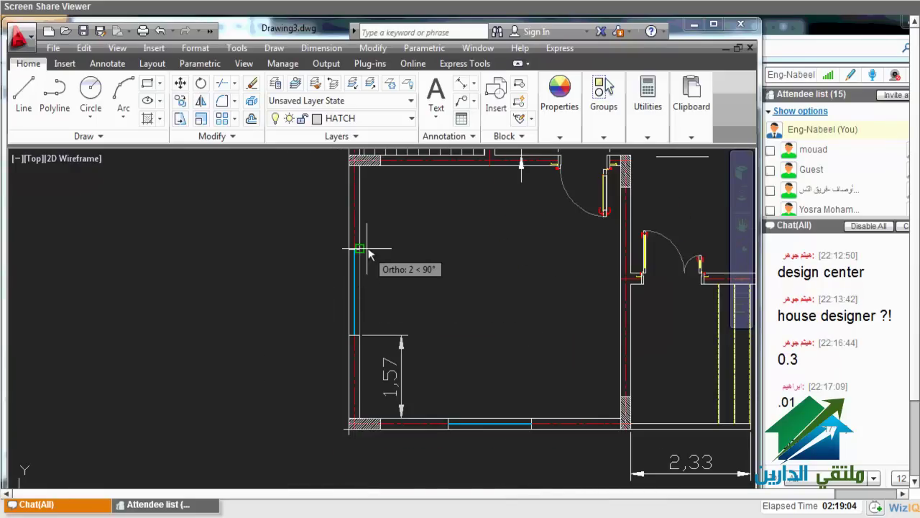
scroll(359, 248, up, 3)
click(342, 251)
scroll(403, 352, down, 2)
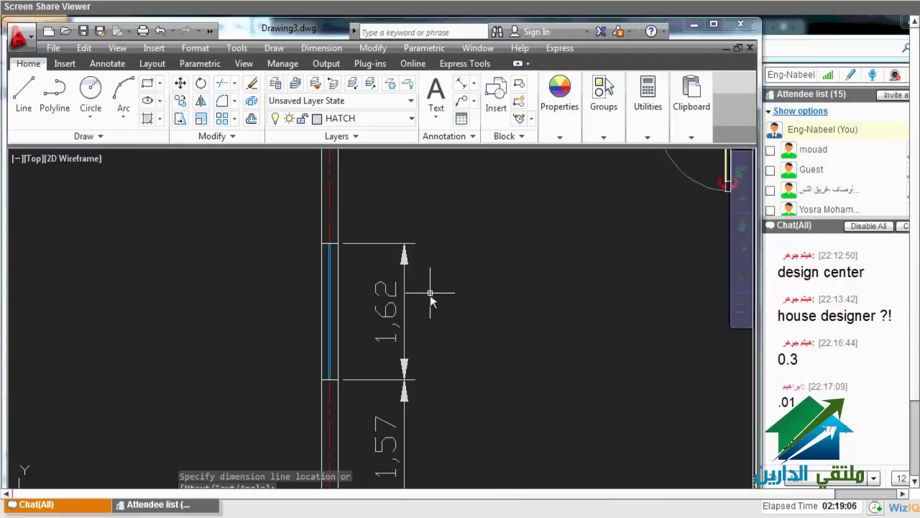
scroll(432, 299, down, 2)
mouse_move(518, 309)
middle_down()
mouse_move(453, 281)
mouse_move(404, 274)
middle_up()
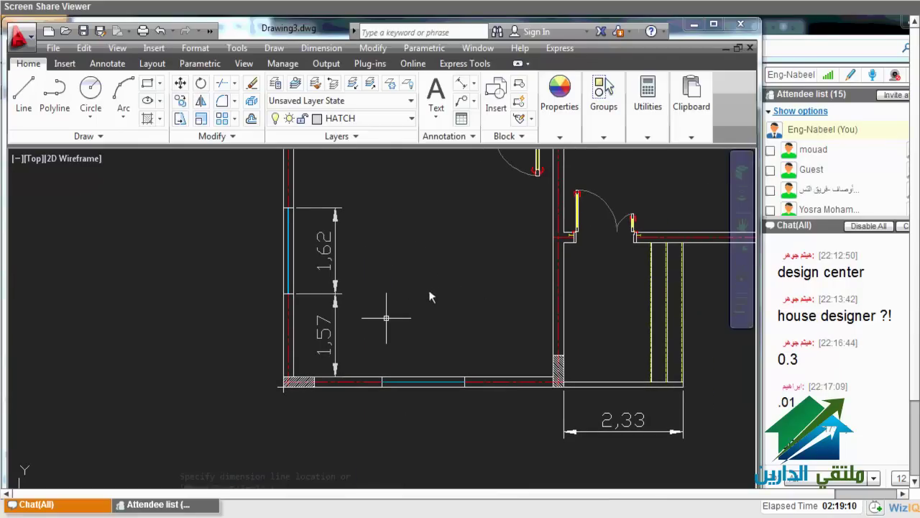
scroll(386, 318, down, 2)
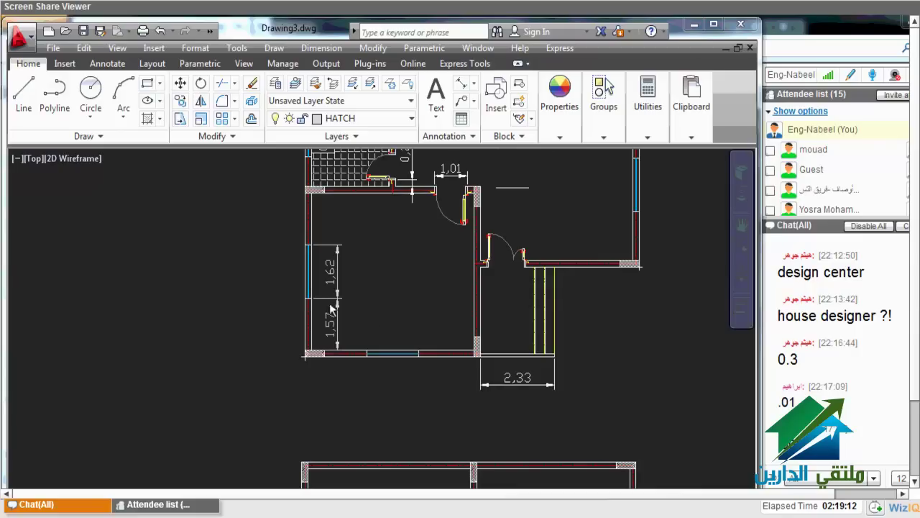
scroll(343, 306, down, 2)
scroll(344, 397, up, 3)
Offset the room's floor line upward by 1.57 and 1.62 as window guide lines
text(o)
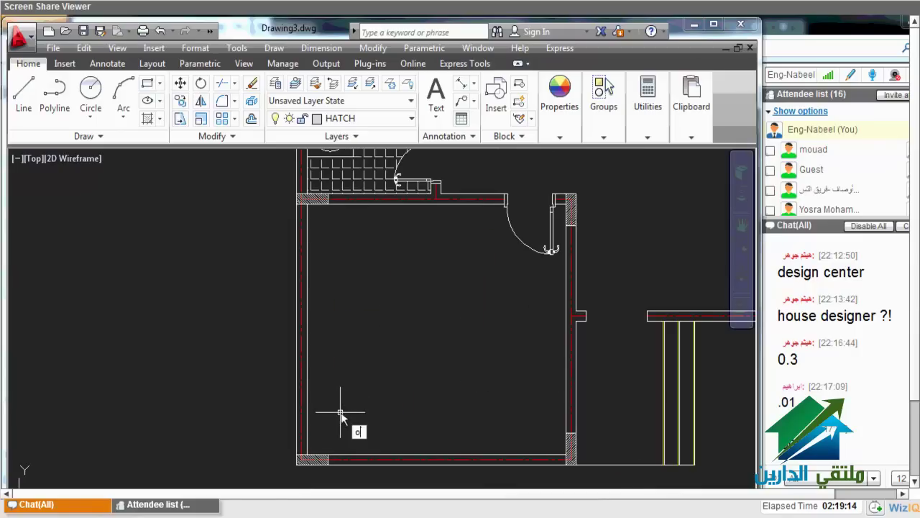
key(Return)
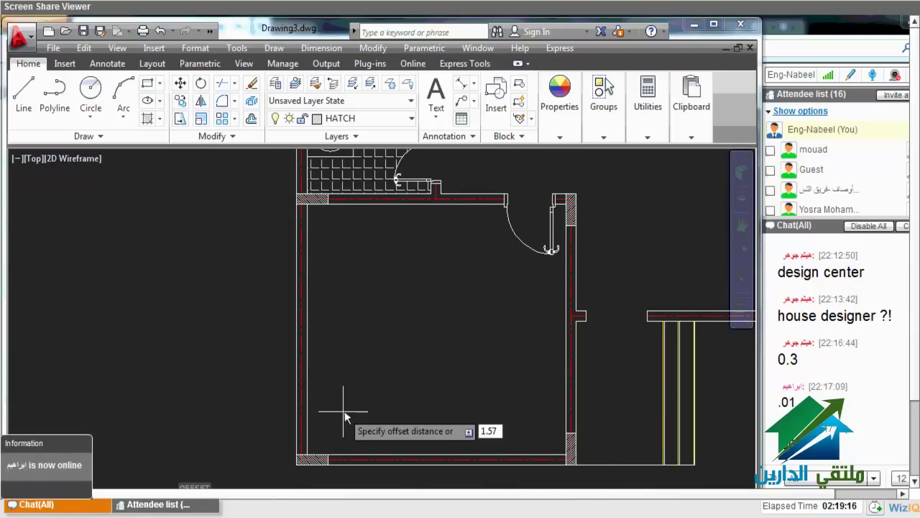
key(Return)
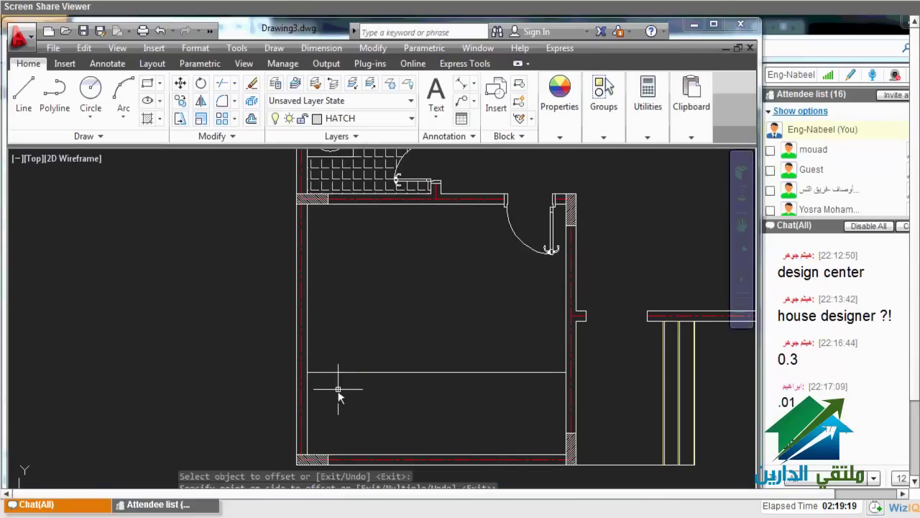
click(338, 391)
scroll(339, 392, down, 5)
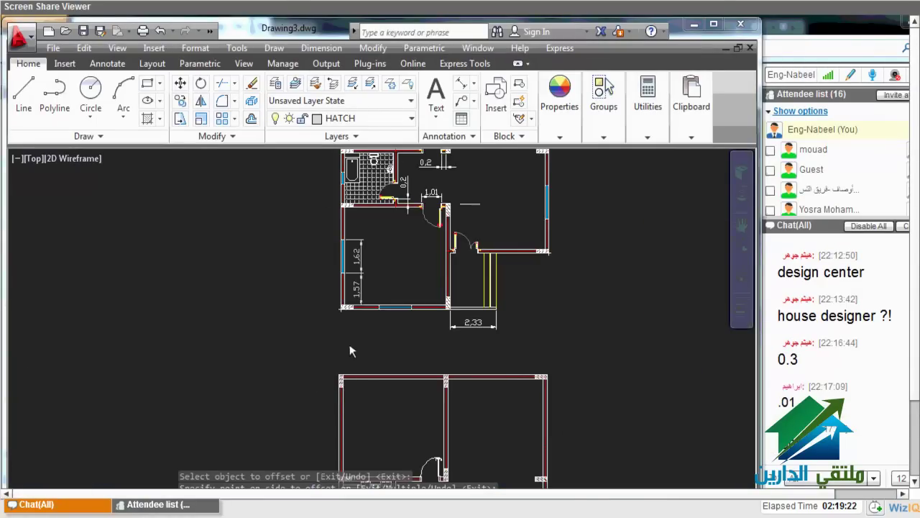
scroll(464, 319, up, 5)
scroll(364, 266, down, 5)
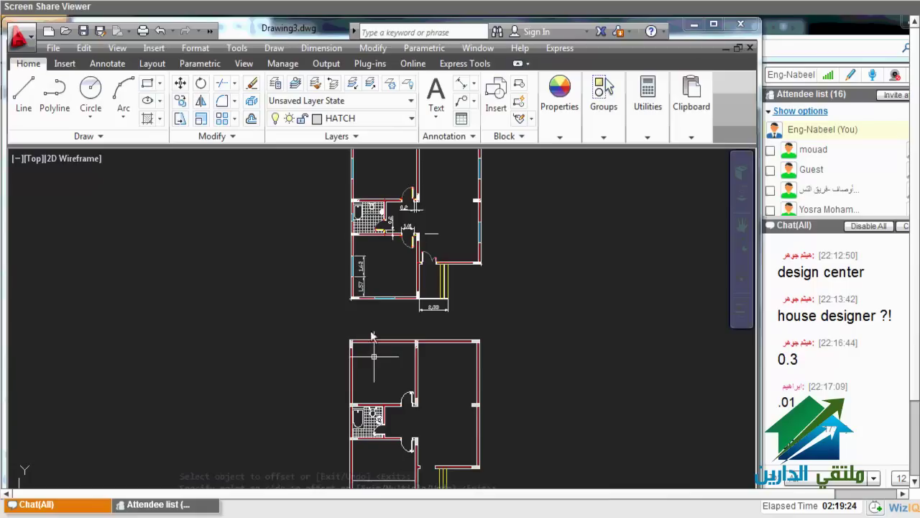
scroll(377, 360, up, 2)
text(o)
key(Return)
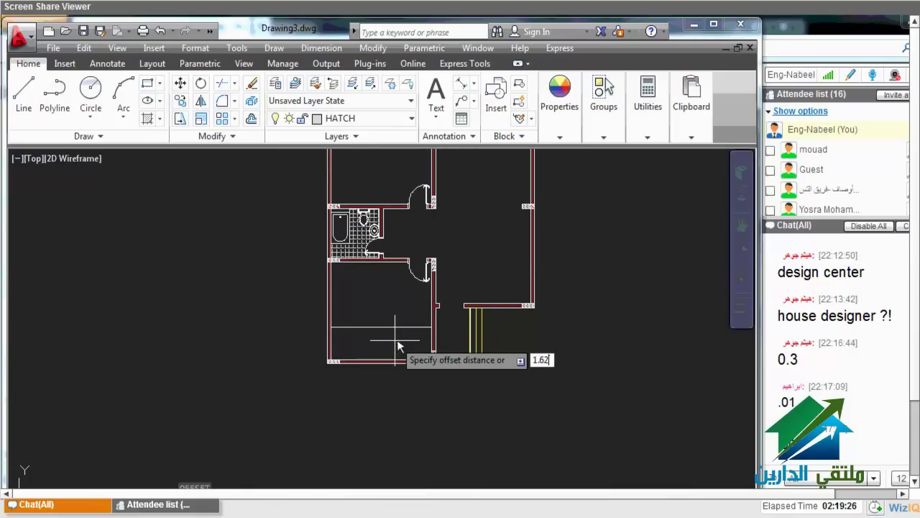
key(Return)
click(395, 327)
click(388, 295)
scroll(352, 302, up, 3)
Extend both guide lines to the room's left wall
text(ex)
key(Return)
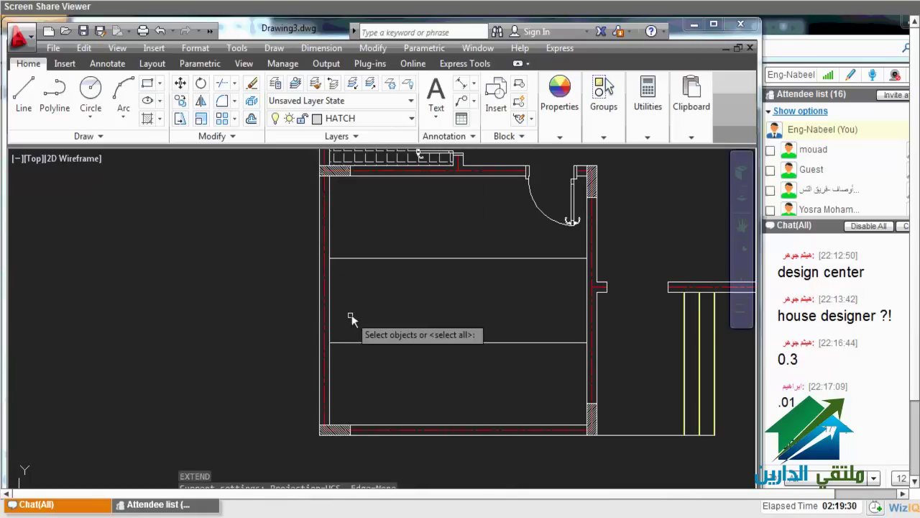
key(Return)
click(375, 365)
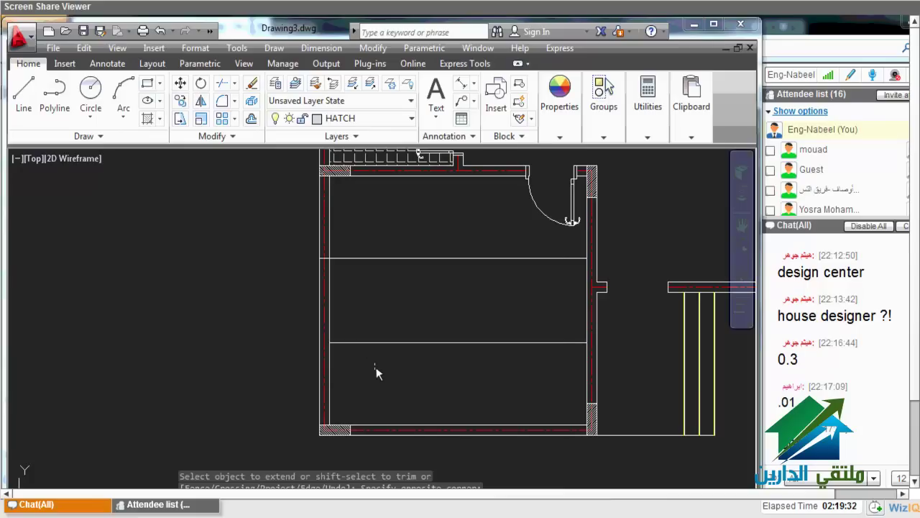
click(376, 367)
click(410, 348)
Trim away the leftover guide lines inside the room
text(tr)
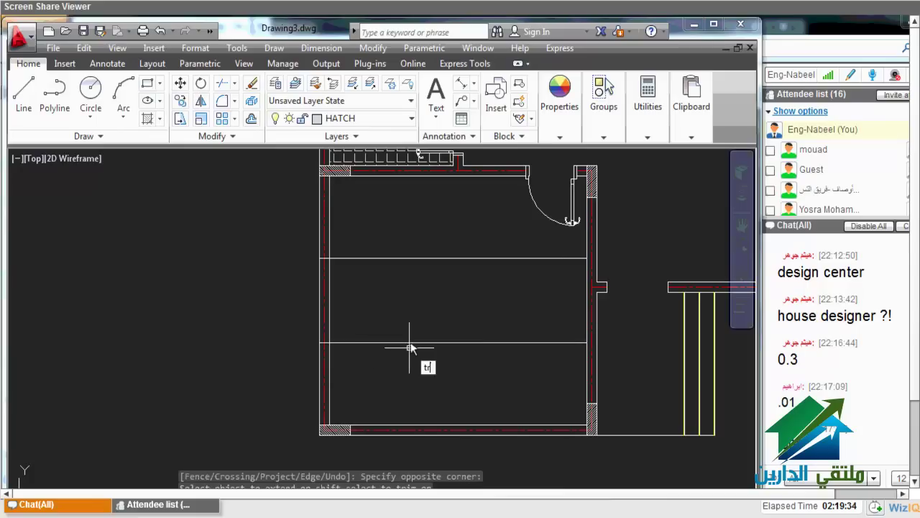
key(Return)
drag(410, 348, 400, 248)
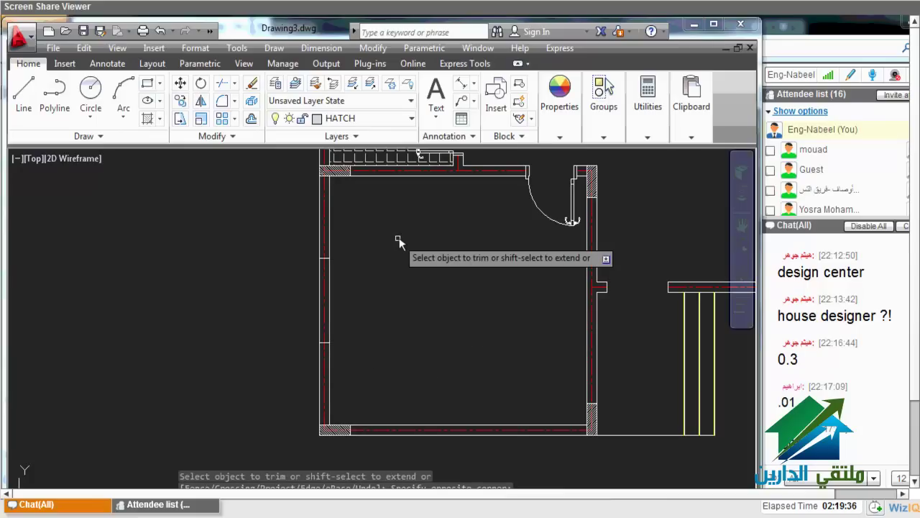
scroll(320, 295, up, 2)
scroll(329, 325, down, 4)
scroll(328, 325, up, 3)
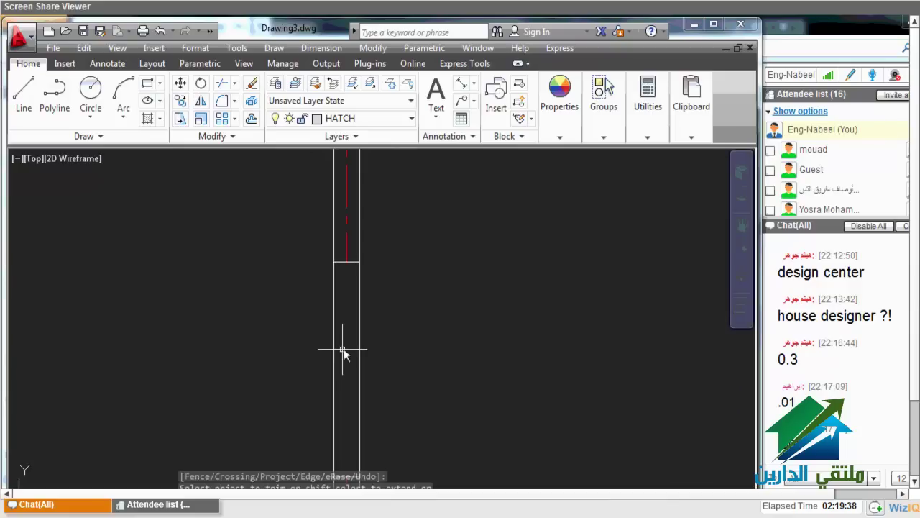
scroll(329, 402, down, 4)
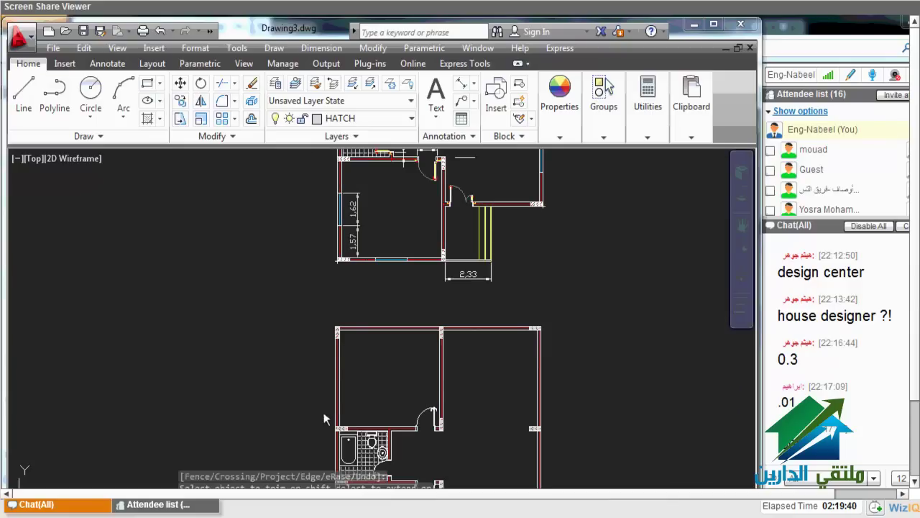
Zoom into the left wall and begin a line there, then cancel it unfinished
scroll(324, 415, up, 3)
scroll(343, 345, down, 4)
scroll(368, 281, down, 3)
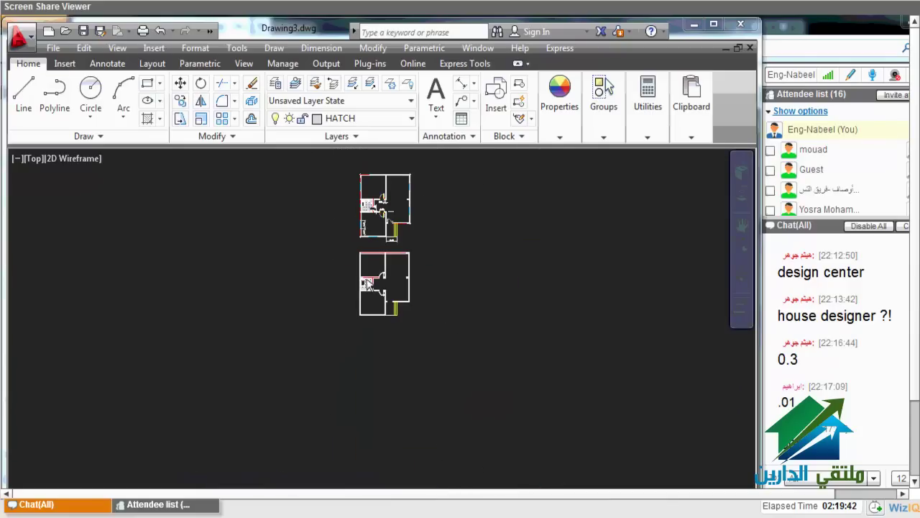
scroll(366, 281, up, 8)
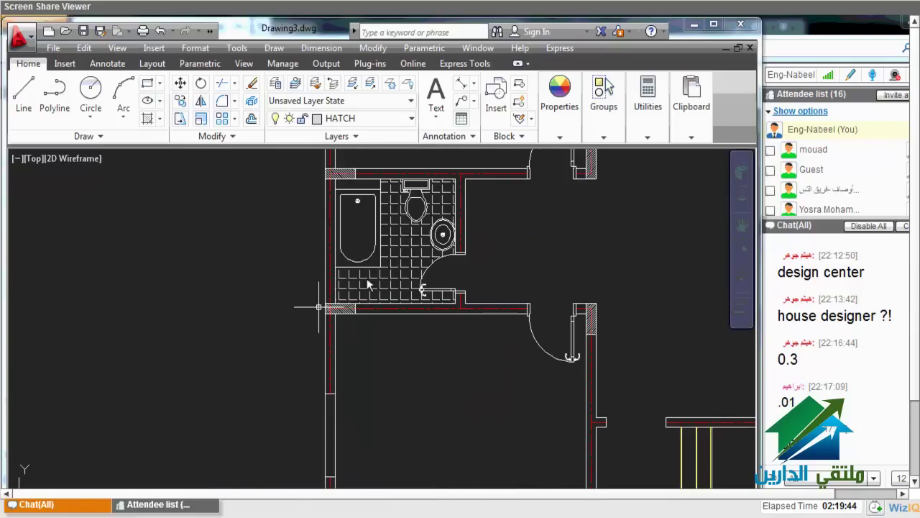
scroll(308, 302, up, 3)
key(l)
key(Return)
click(296, 222)
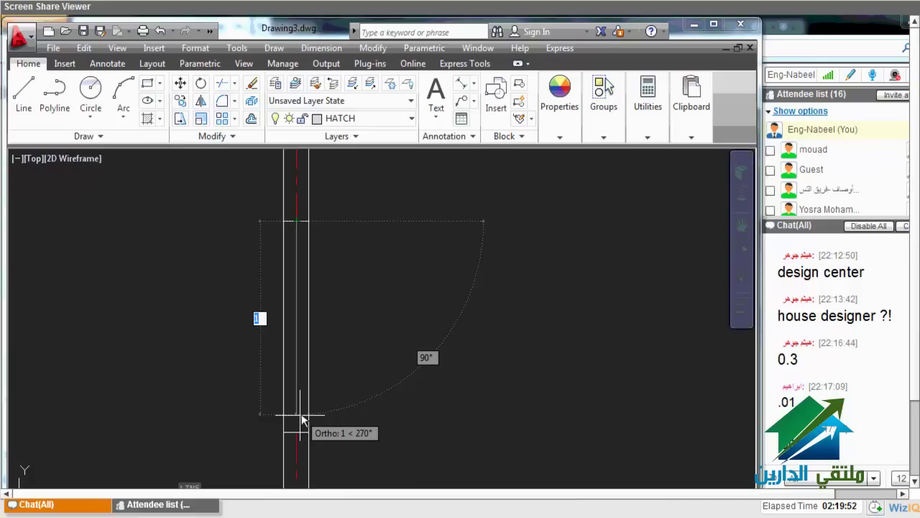
key(Escape)
Offset the middle wall line to create the window lines beside it
scroll(302, 419, up, 2)
key(o)
key(Return)
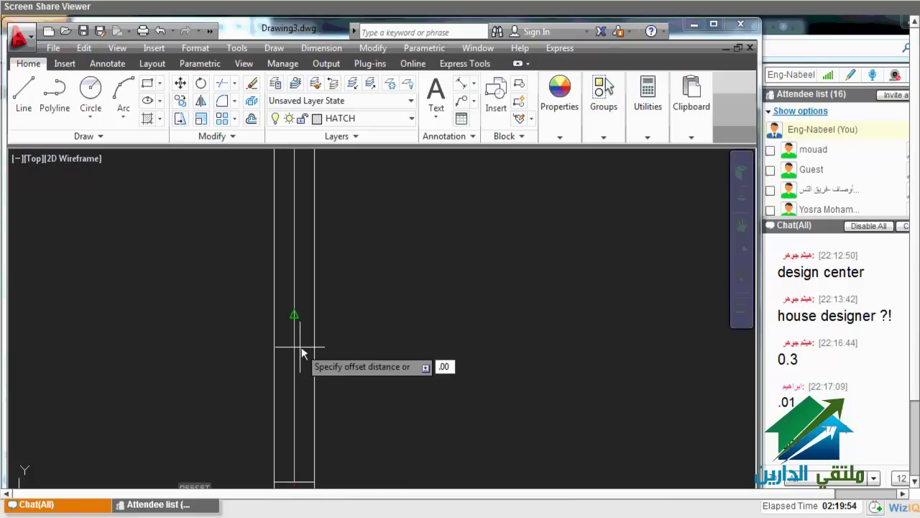
key(Return)
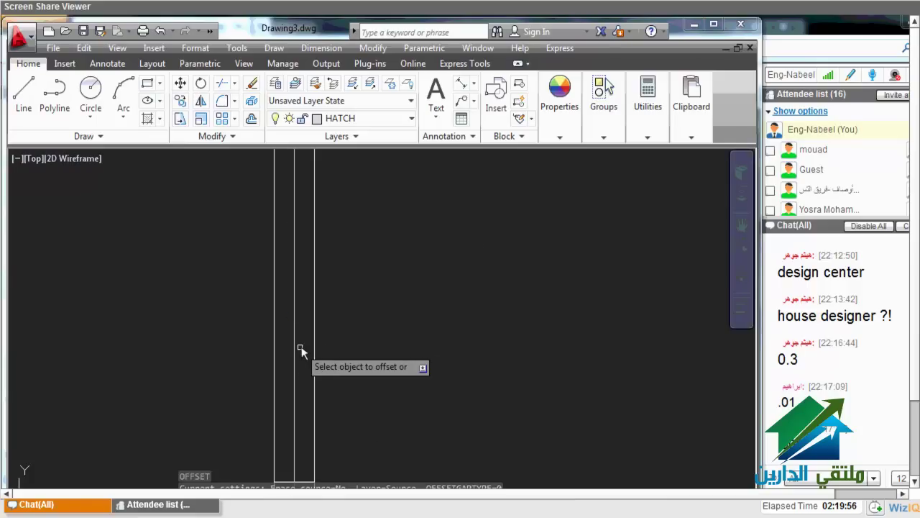
click(296, 348)
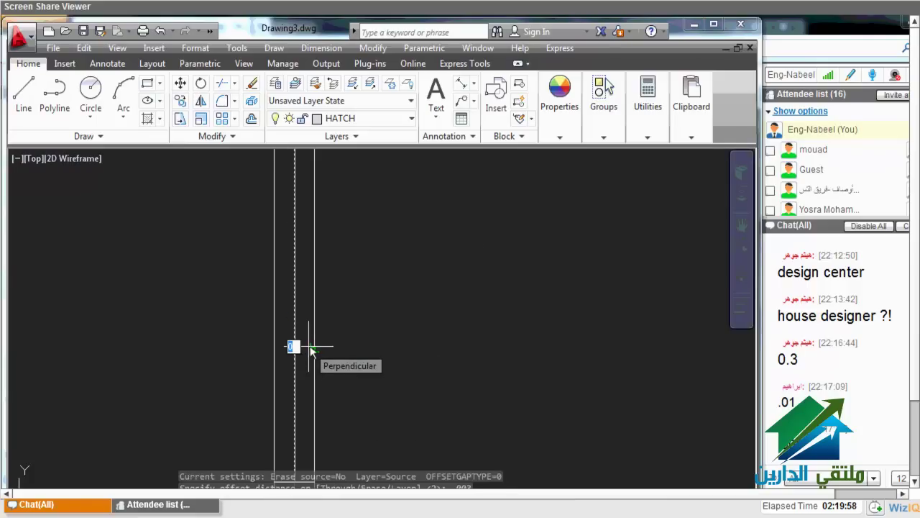
click(311, 348)
scroll(311, 348, up, 3)
click(266, 345)
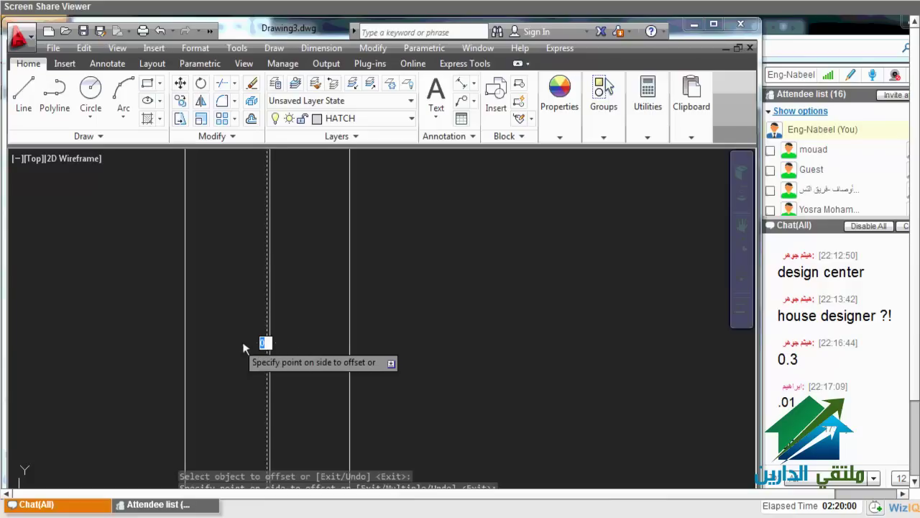
key(Escape)
scroll(264, 343, up, 2)
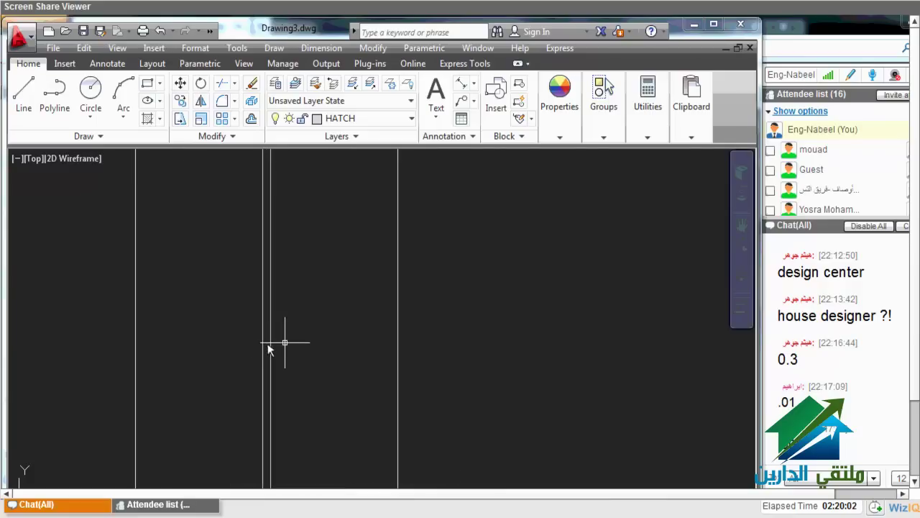
Move the new window lines onto the blue window layer
click(283, 345)
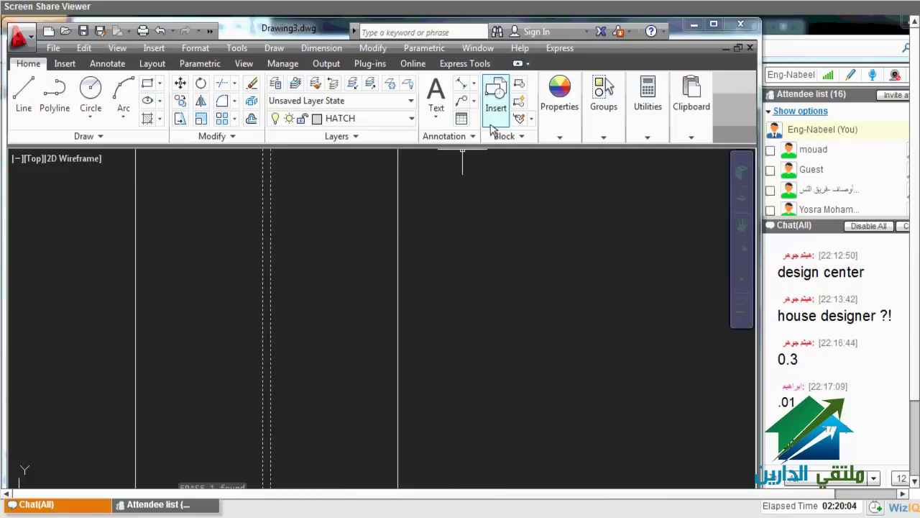
click(368, 119)
click(363, 296)
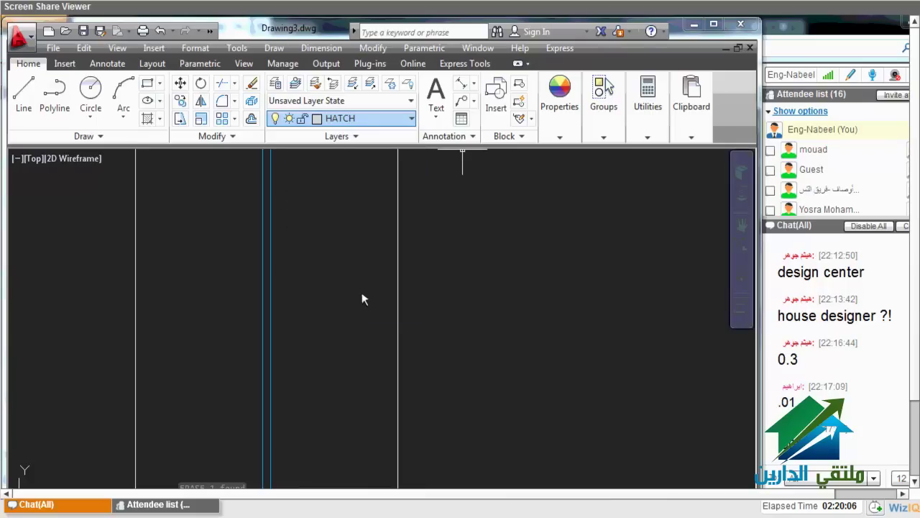
scroll(359, 297, down, 3)
scroll(335, 317, up, 1)
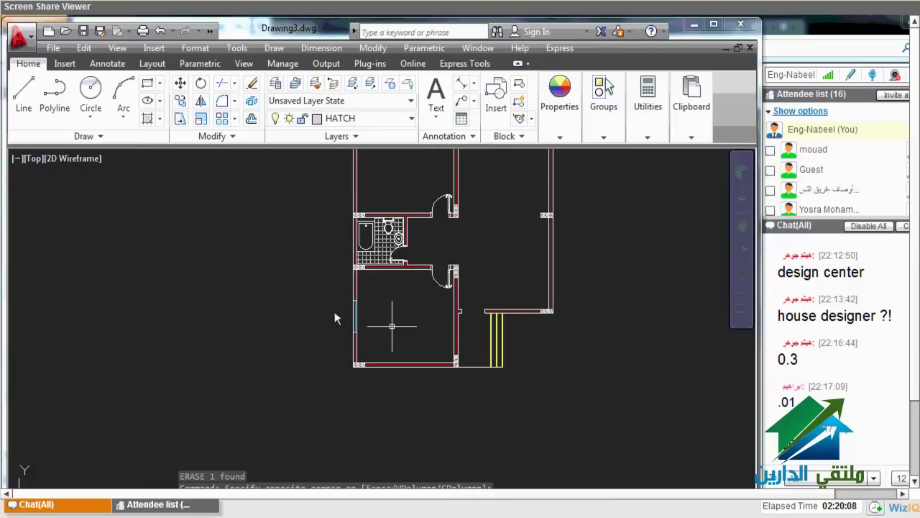
Pan the plan to reveal its top and toggle Clean Screen with Ctrl+0
mouse_move(453, 257)
middle_down()
mouse_move(406, 302)
mouse_move(389, 334)
middle_up()
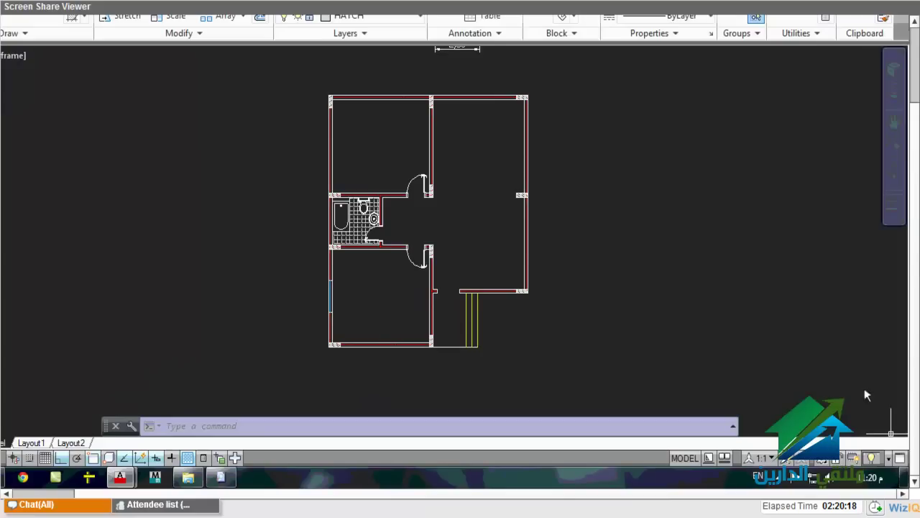
key(ctrl+0)
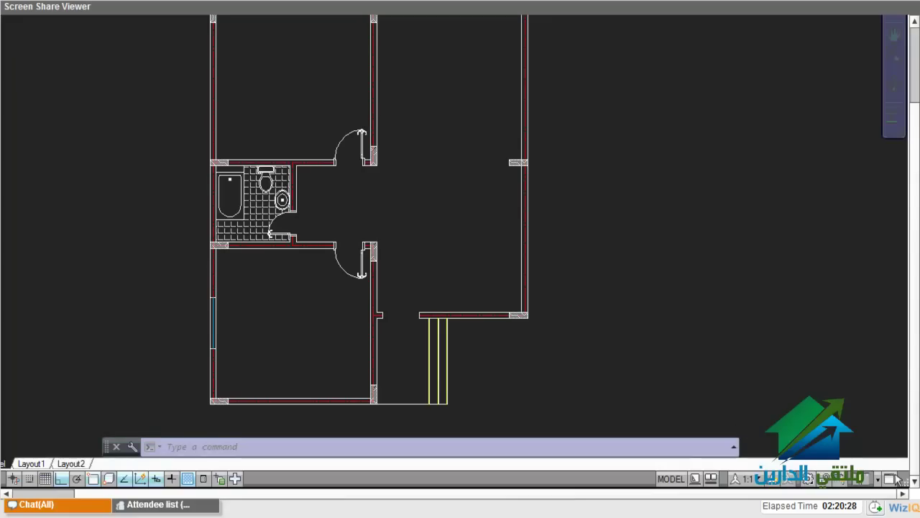
Pan to centre the upper floor plan and select the short line by the doorway
middle_drag(599, 169, 578, 272)
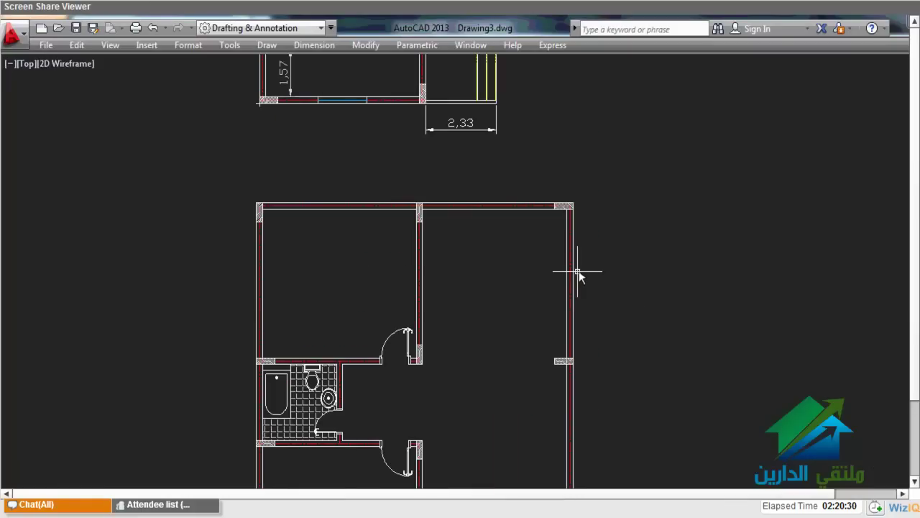
middle_drag(440, 230, 514, 430)
click(533, 332)
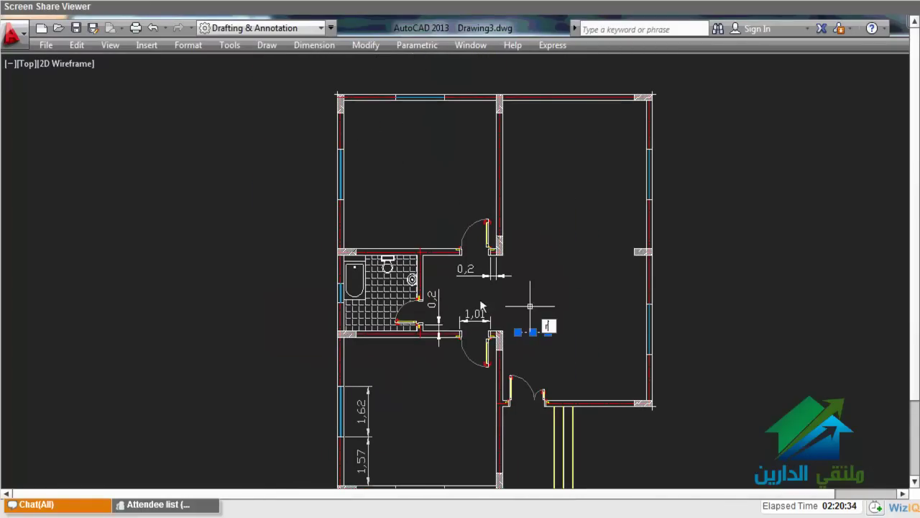
key(Escape)
click(531, 331)
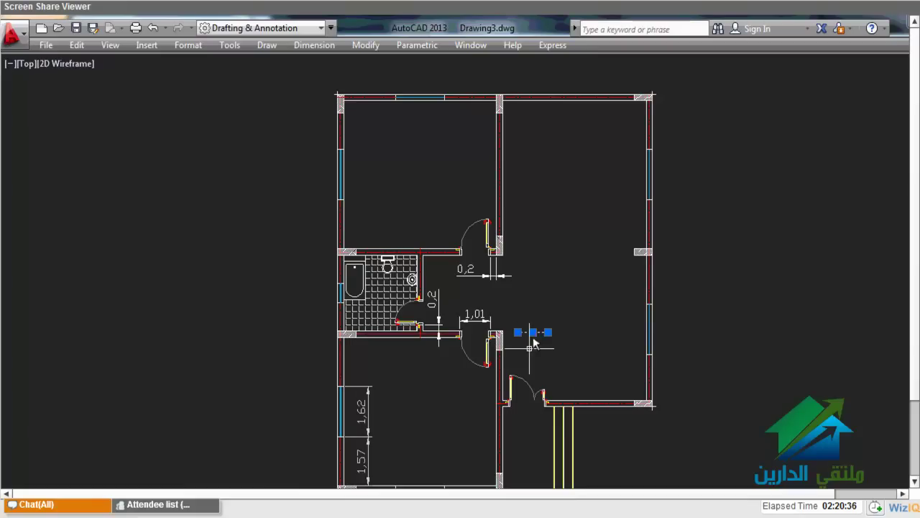
key(Escape)
Delete both 0,2 dimensions with the small line, then the 1.62 and 1.57 dimensions
click(506, 288)
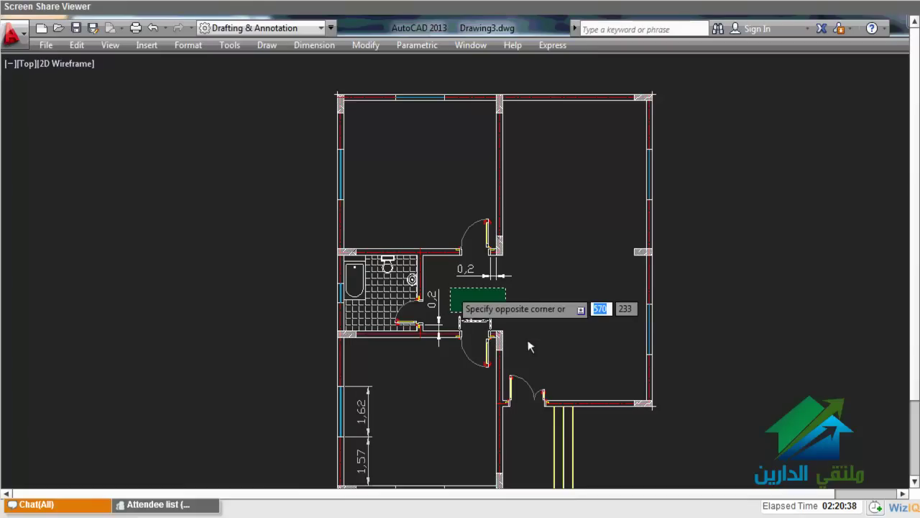
click(477, 310)
key(Delete)
click(499, 474)
click(365, 391)
key(Delete)
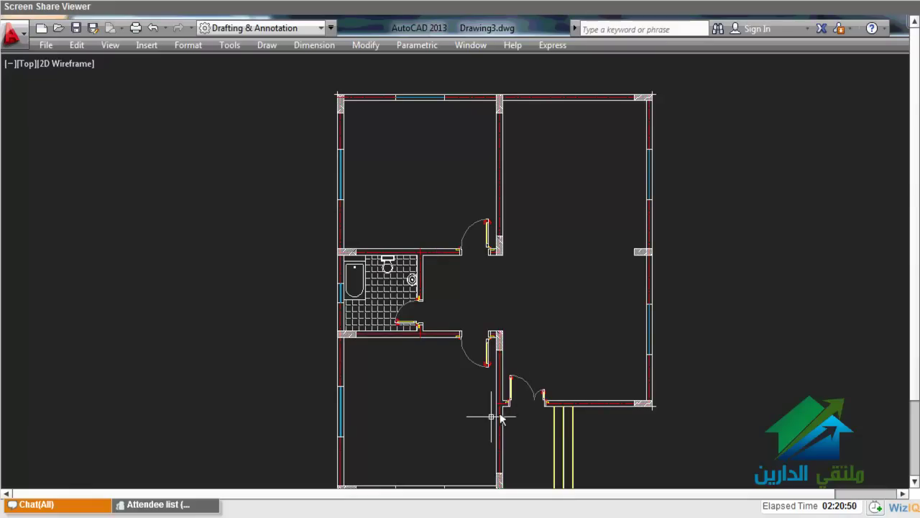
scroll(451, 354, up, 2)
Select the lower-left room's bottom wall and try two midpoint-grip stretches, cancelling both
click(462, 410)
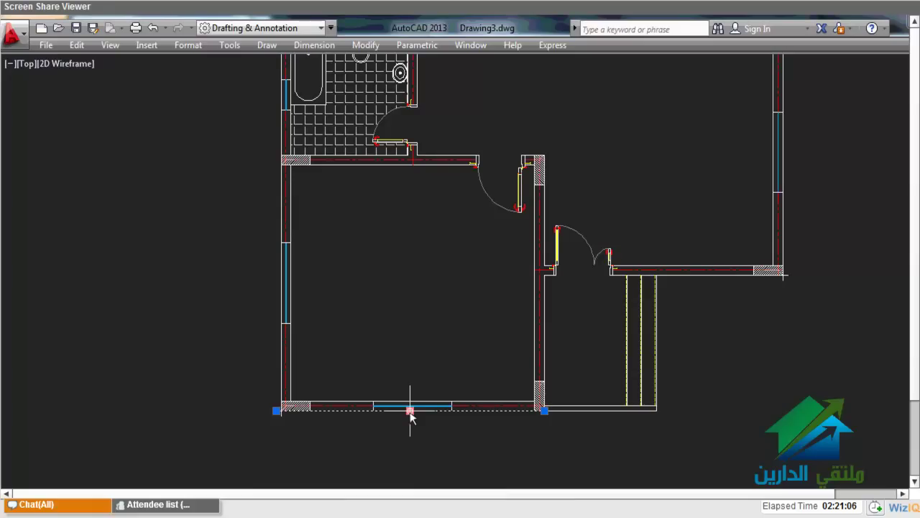
key(alt)
click(410, 411)
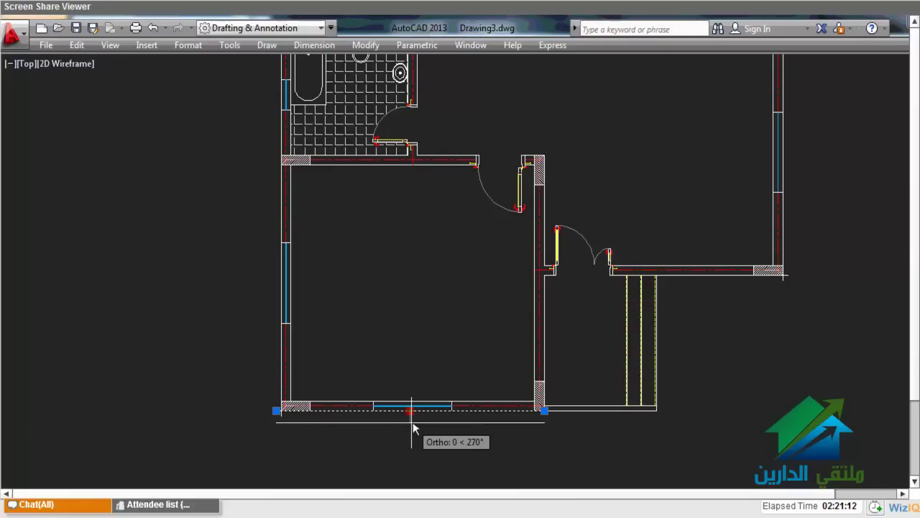
key(Escape)
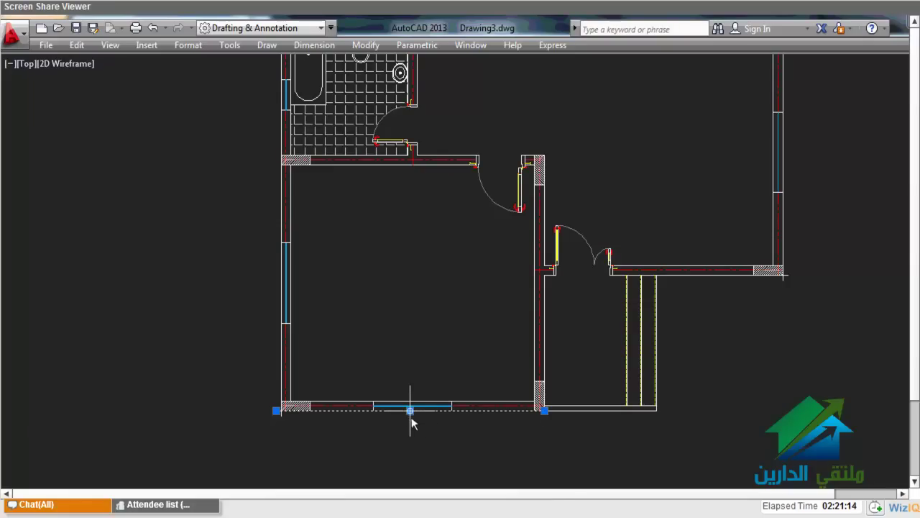
click(409, 410)
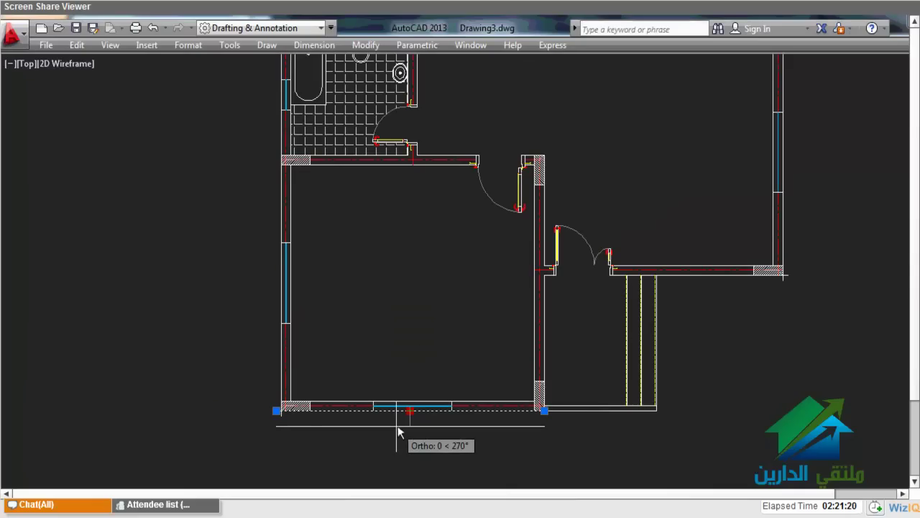
key(Escape)
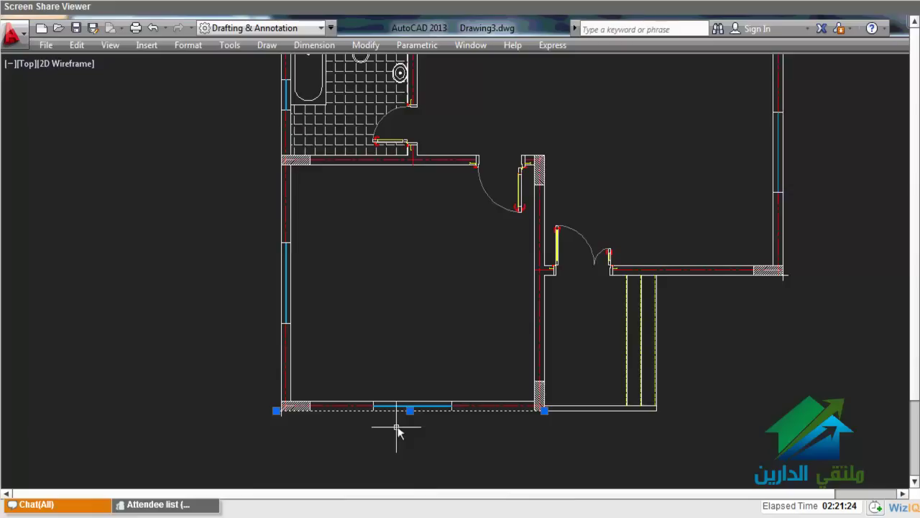
scroll(381, 413, down, 3)
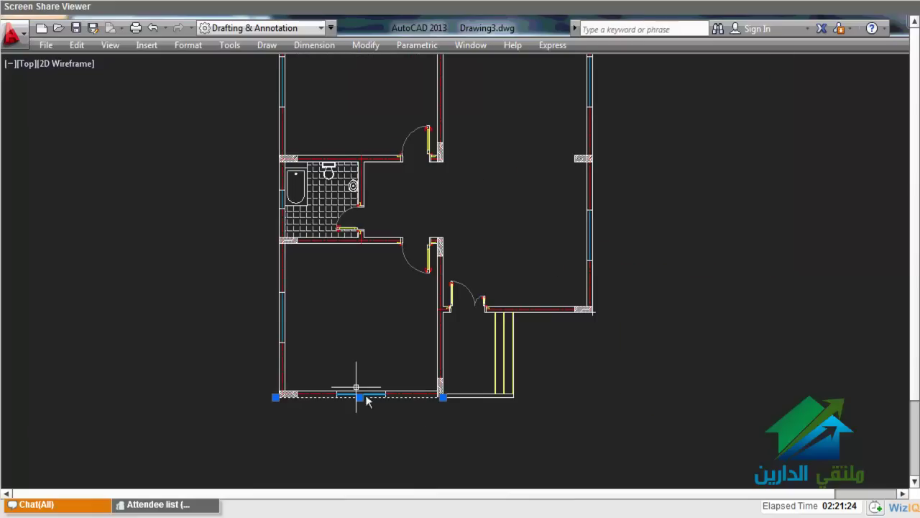
Draw another vertical scratch line left of the plan and convert it into a leftward-bulging arc
key(Escape)
click(178, 329)
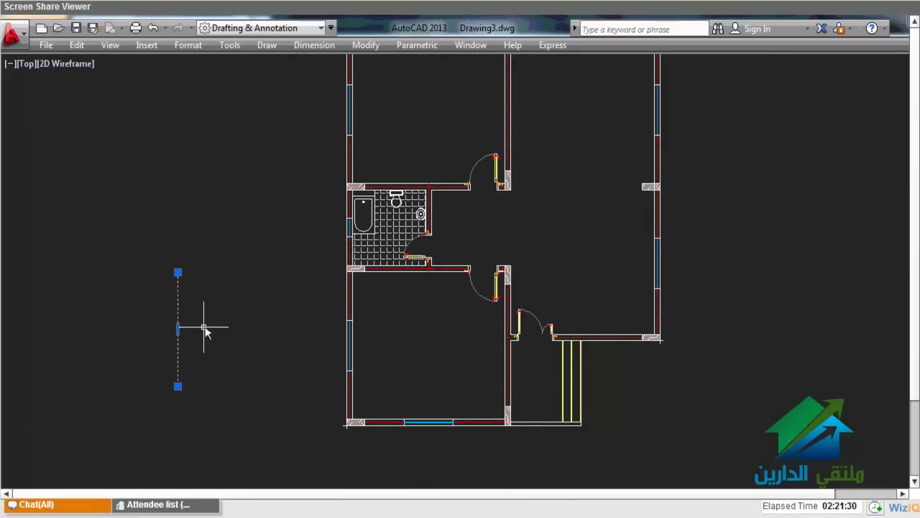
middle_drag(204, 329, 218, 364)
key(space)
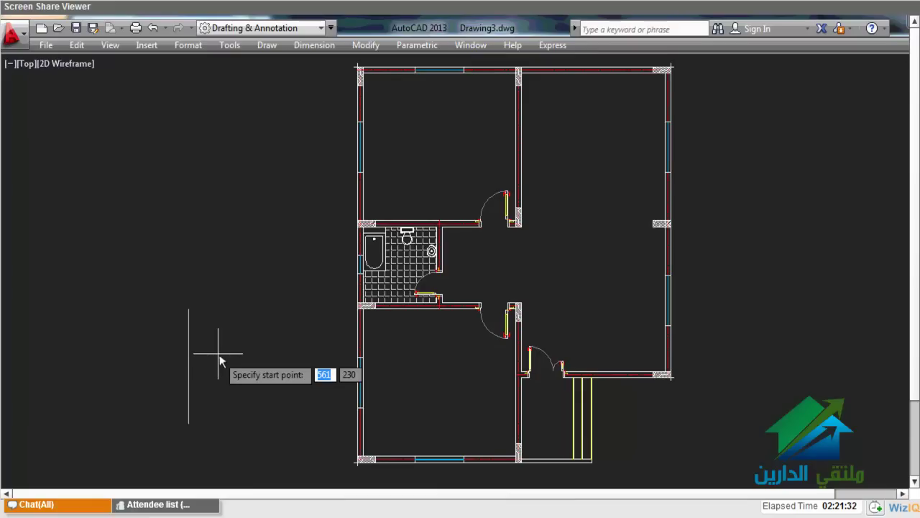
click(190, 110)
key(Return)
key(Return)
click(192, 185)
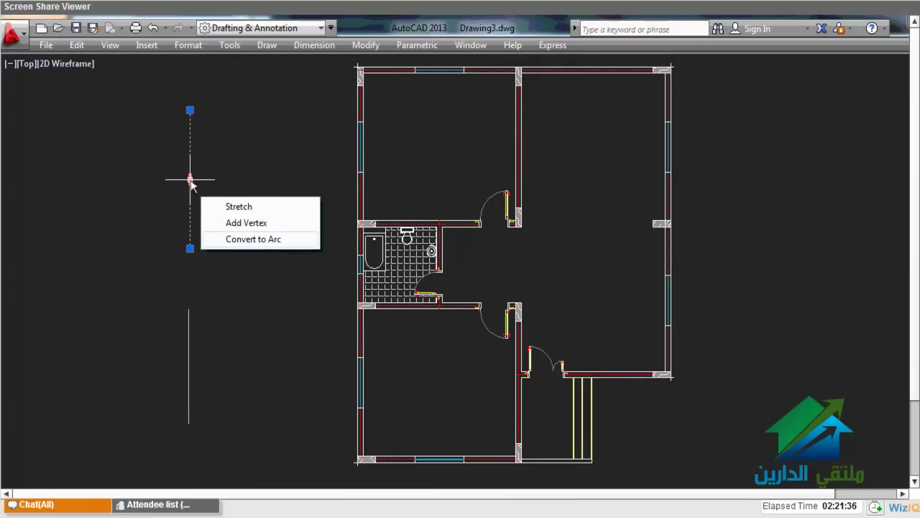
click(240, 241)
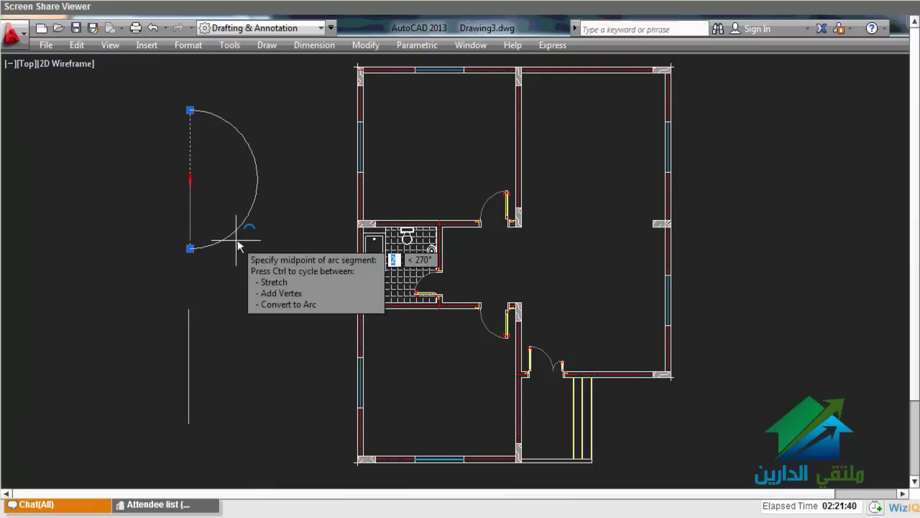
click(161, 184)
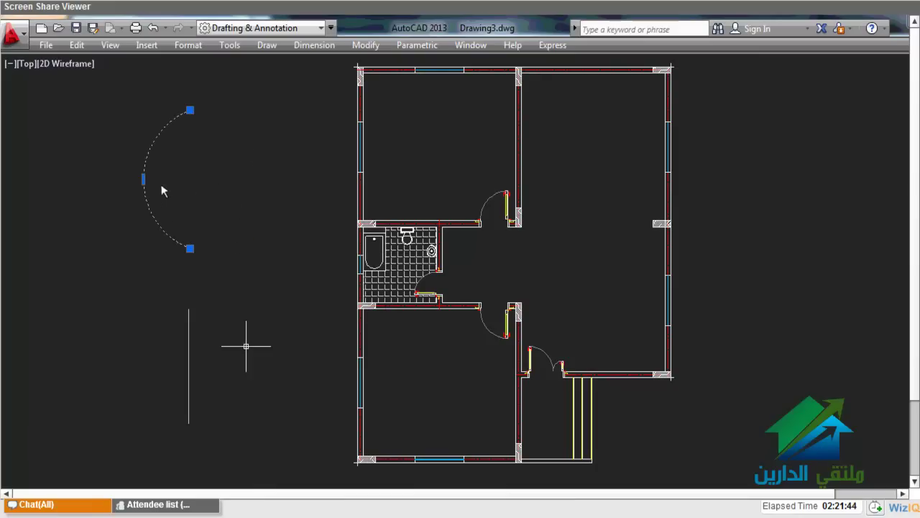
Bend the lower scratch line into an angled shape by adding three vertices
click(190, 361)
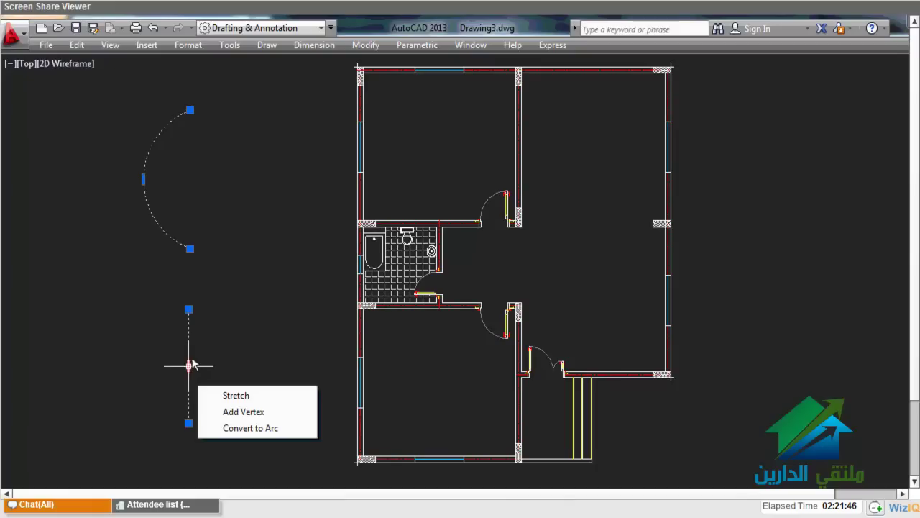
mouse_move(188, 365)
click(229, 411)
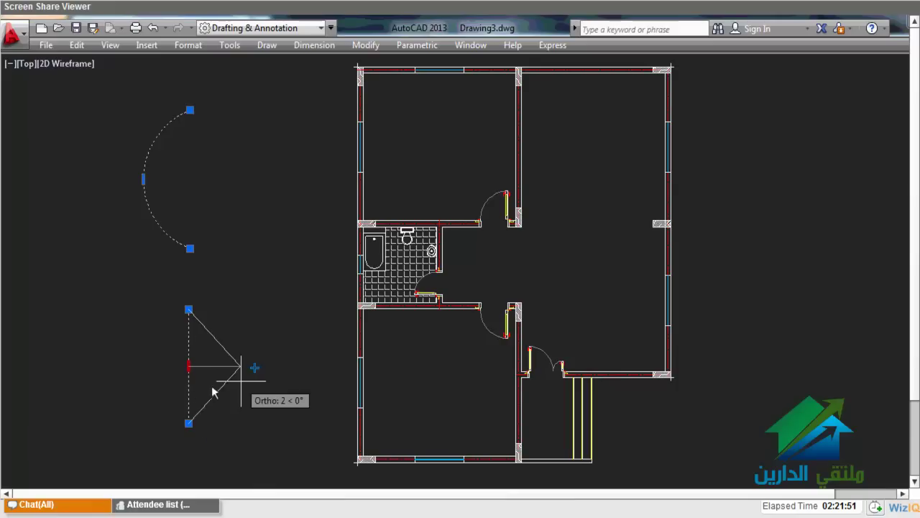
click(248, 377)
mouse_move(241, 367)
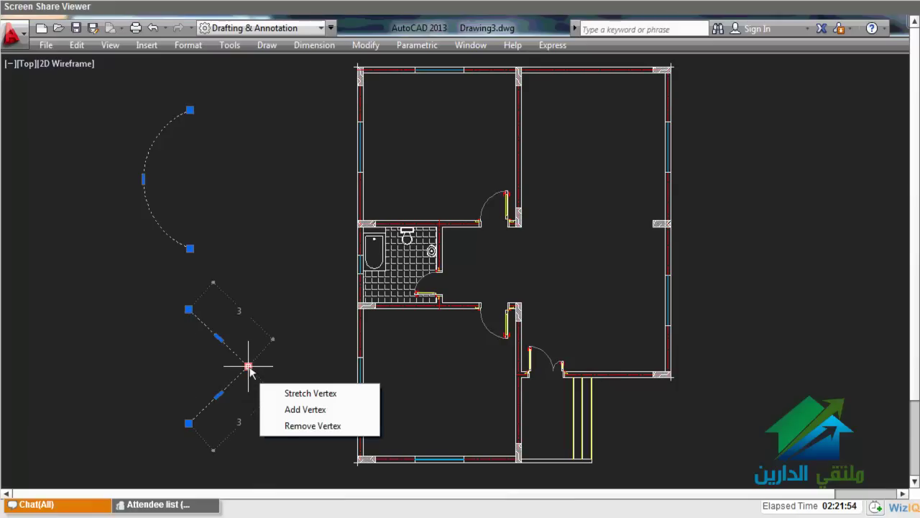
click(288, 409)
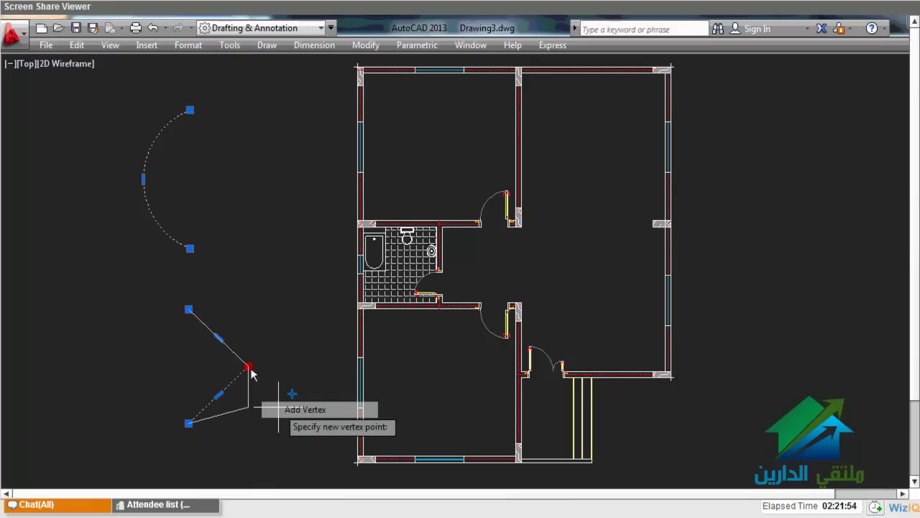
click(190, 376)
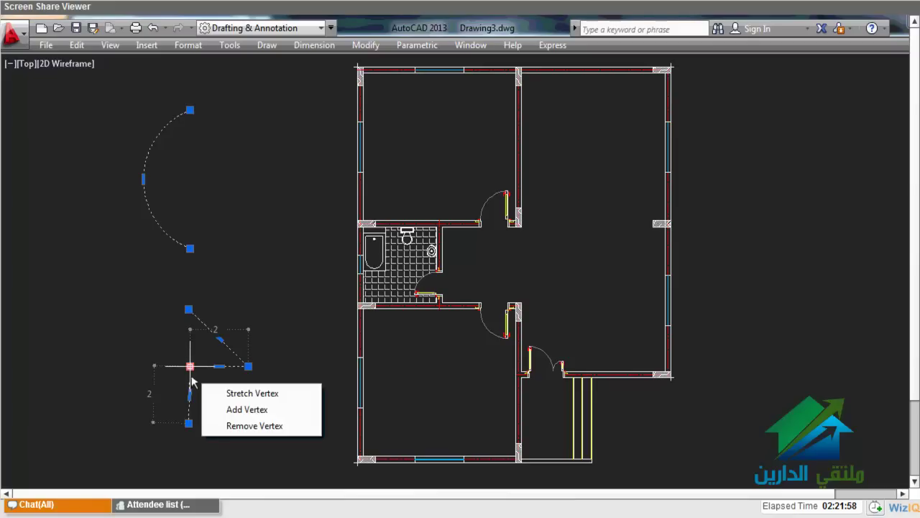
click(223, 409)
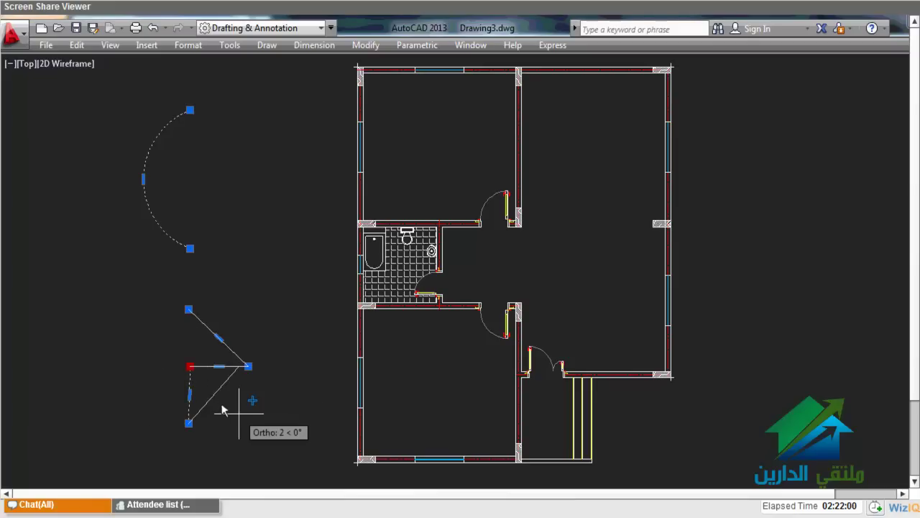
click(252, 430)
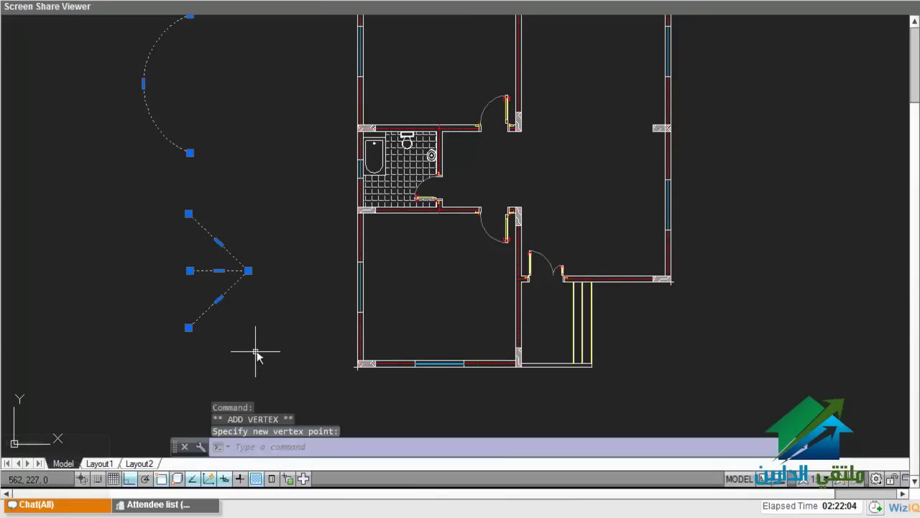
Window-select the arc and angled scratch lines left of the plan and delete them
key(Escape)
scroll(256, 352, down, 2)
drag(253, 407, 199, 302)
key(Delete)
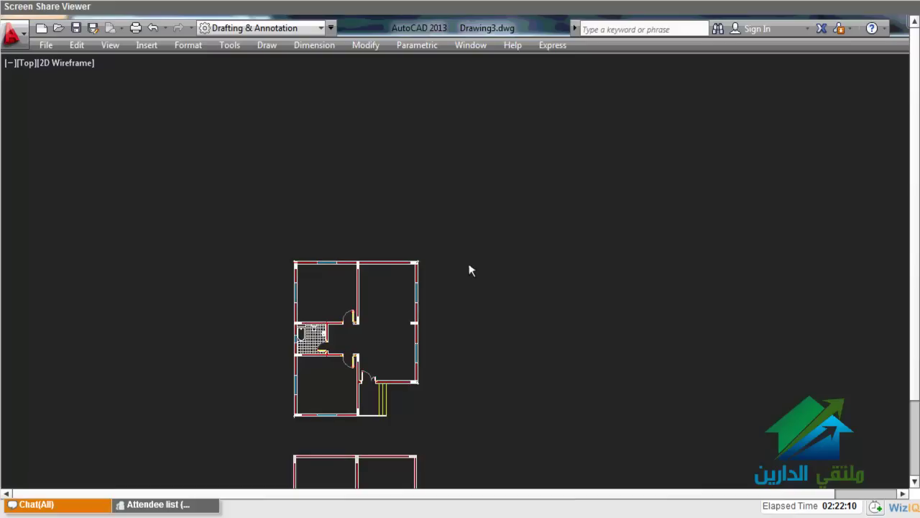
scroll(475, 323, up, 4)
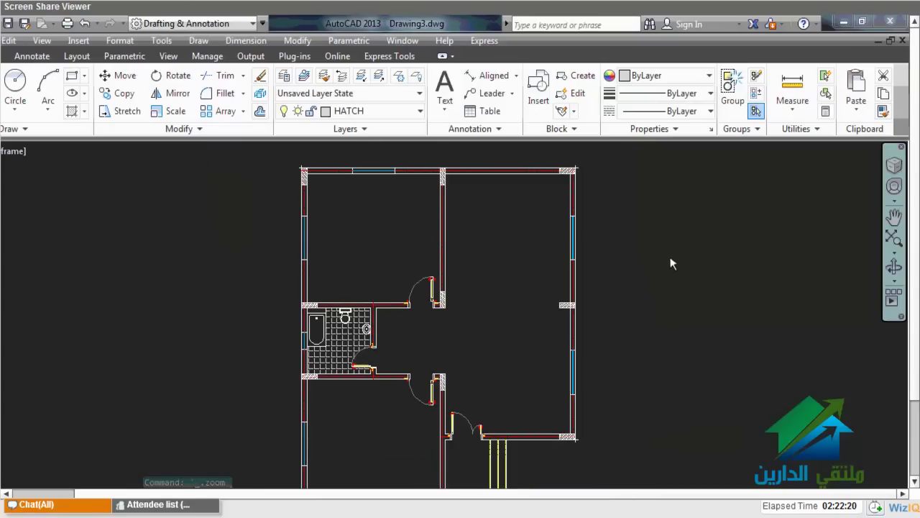
Save the floor plan as Ex-8-3, then close the drawing without saving further changes
click(426, 323)
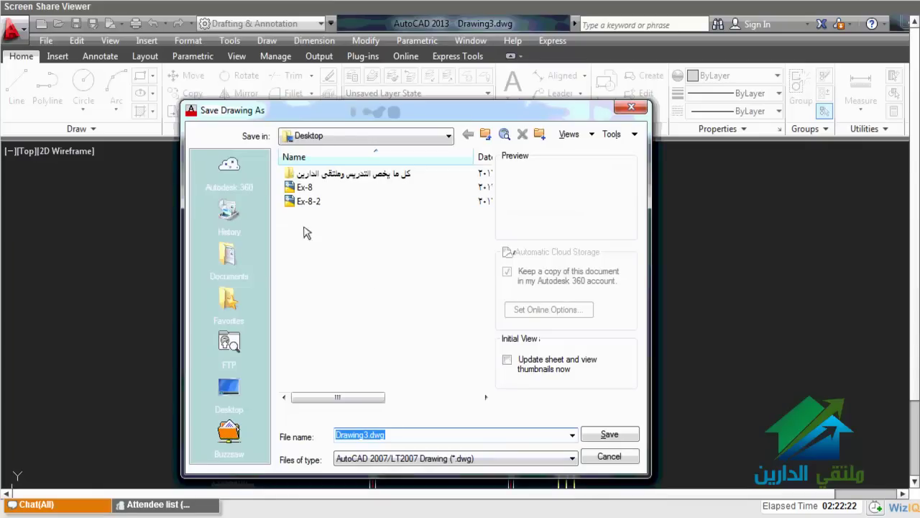
click(309, 201)
text(3)
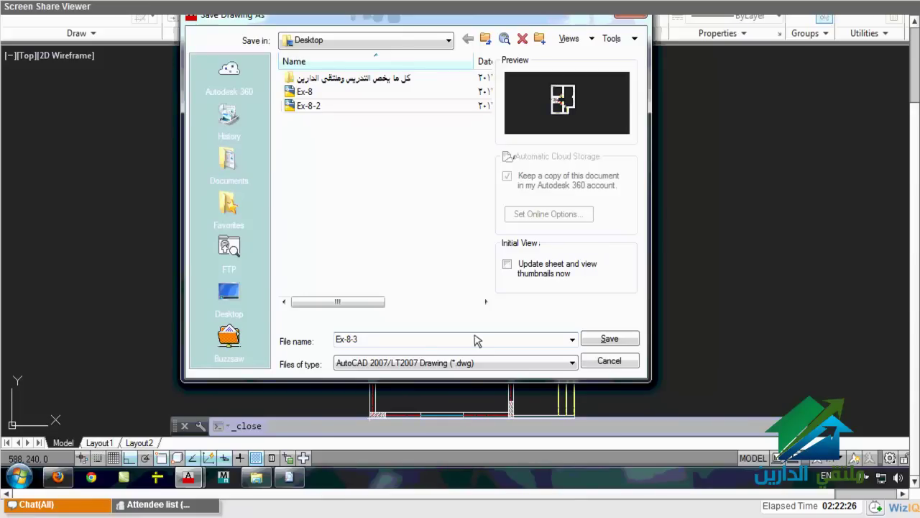
click(609, 340)
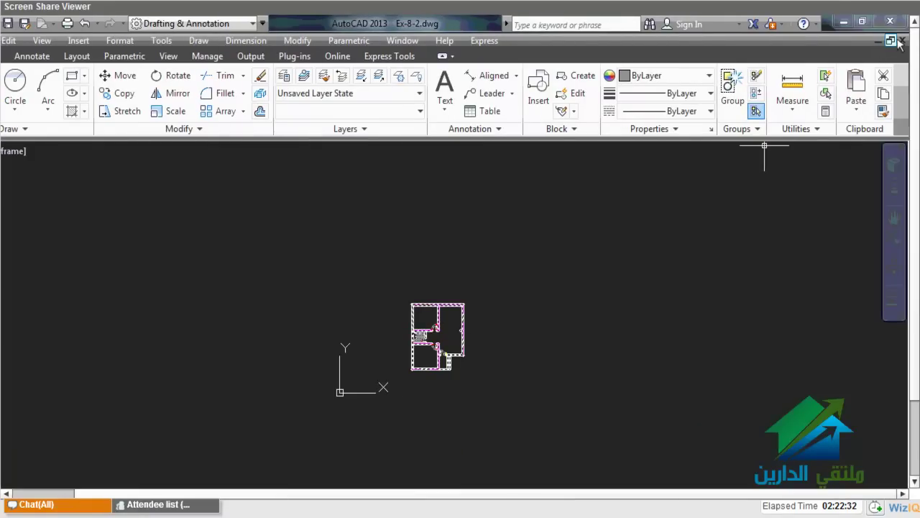
click(901, 40)
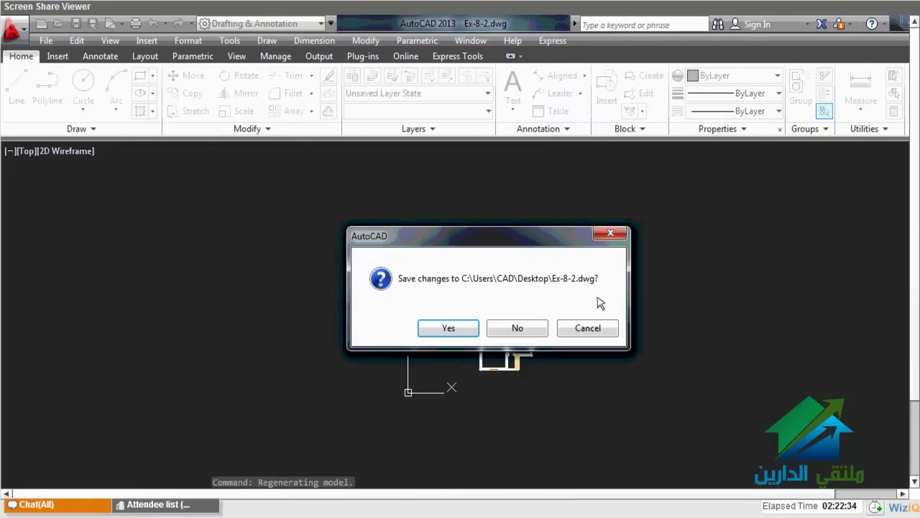
key(Return)
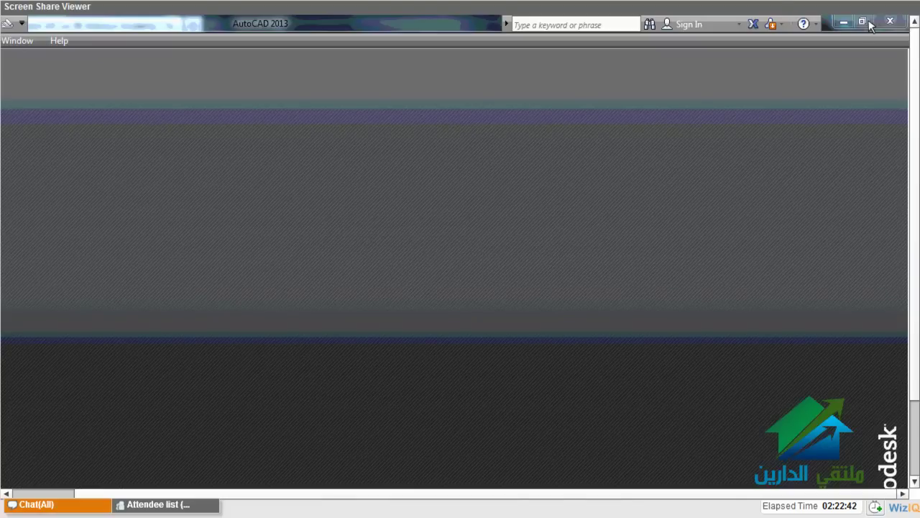
Minimize AutoCAD to reveal the WizIQ lecture 8 title slide, attendee list and chat
click(868, 21)
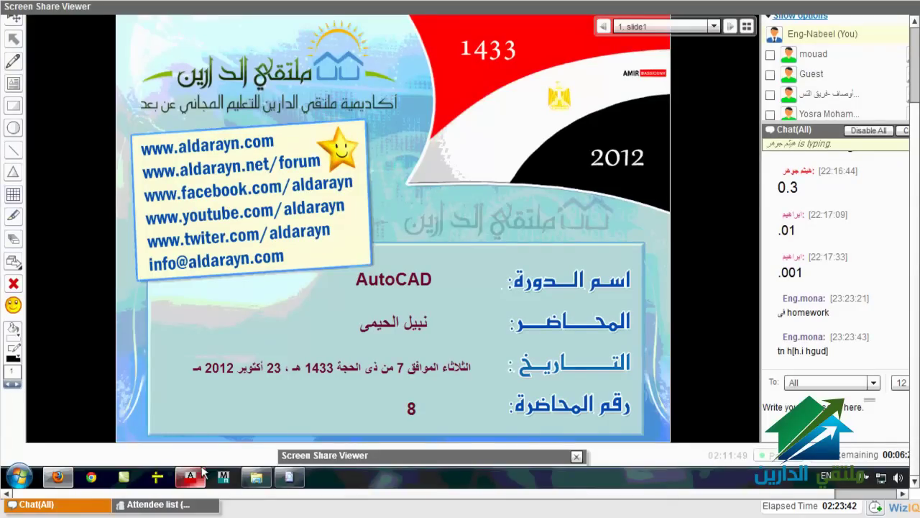
Restore the AutoCAD window and show its Recent Documents list with Ex-8-3.dwg on top
click(201, 475)
click(27, 37)
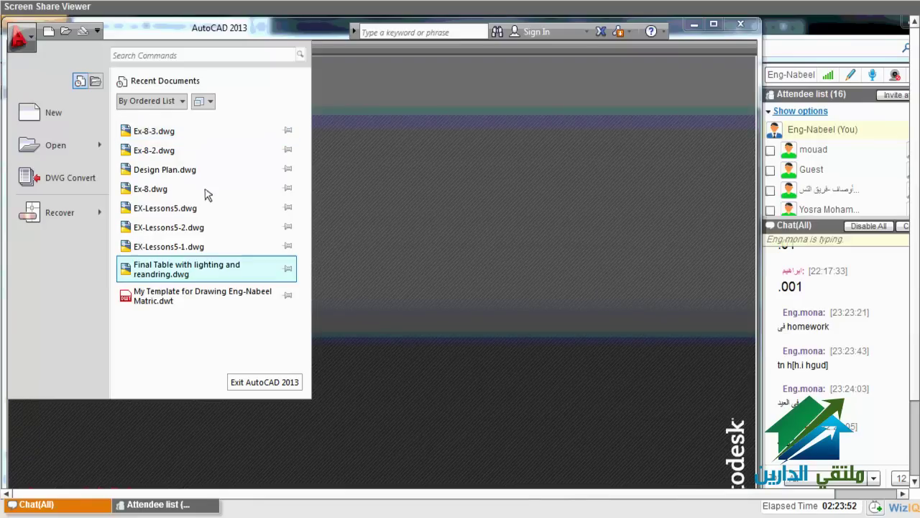
Open 'Final Table with lighting and reandring.dwg' from the Recent Documents list
click(224, 276)
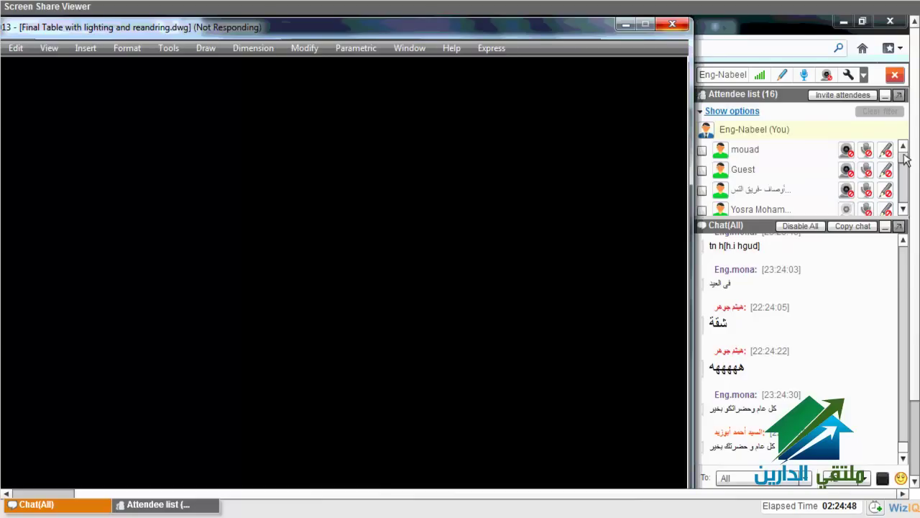
drag(906, 160, 910, 174)
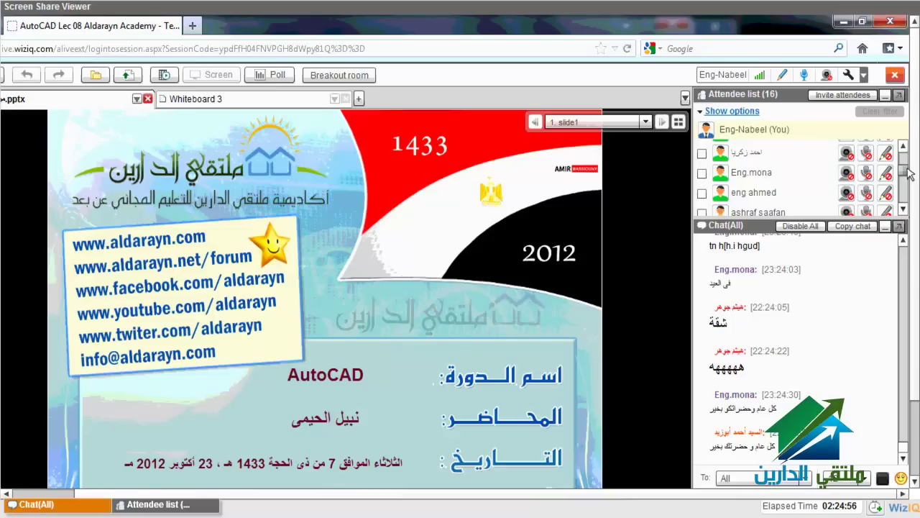
scroll(909, 173, up, 2)
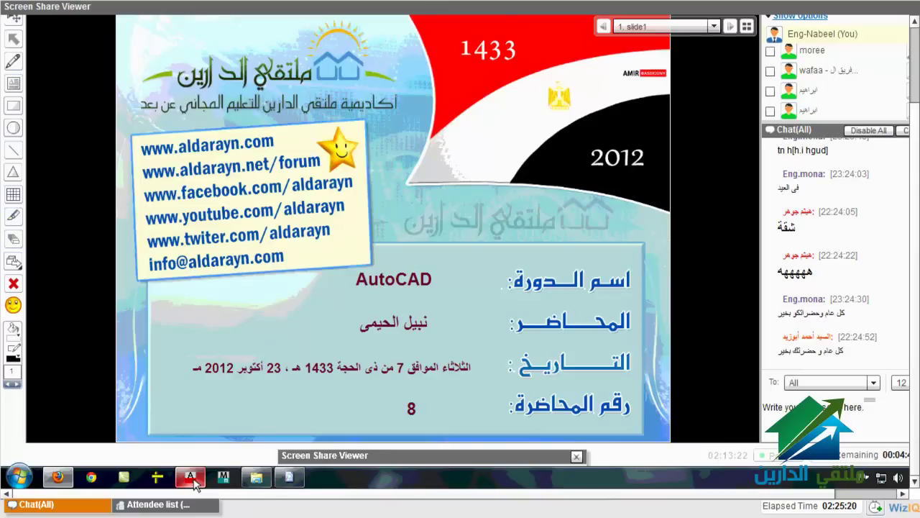
Return to AutoCAD's 3D room drawing, select the carved table, then cancel the command
click(193, 483)
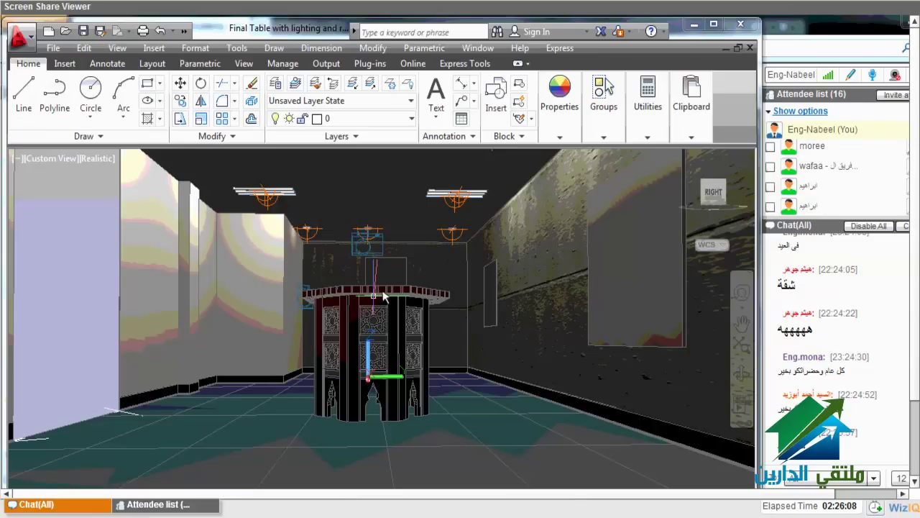
click(386, 301)
key(Escape)
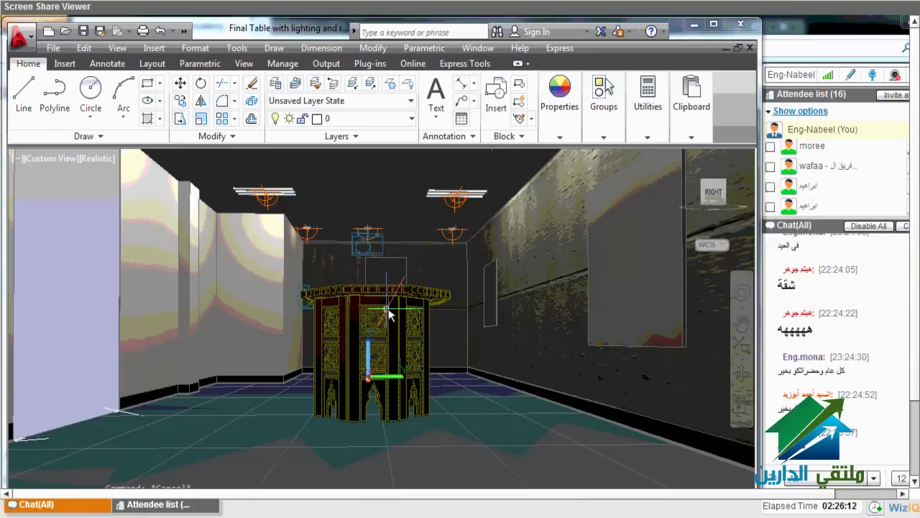
Zoom in toward the table and select it in the 3D room scene
scroll(387, 311, up, 5)
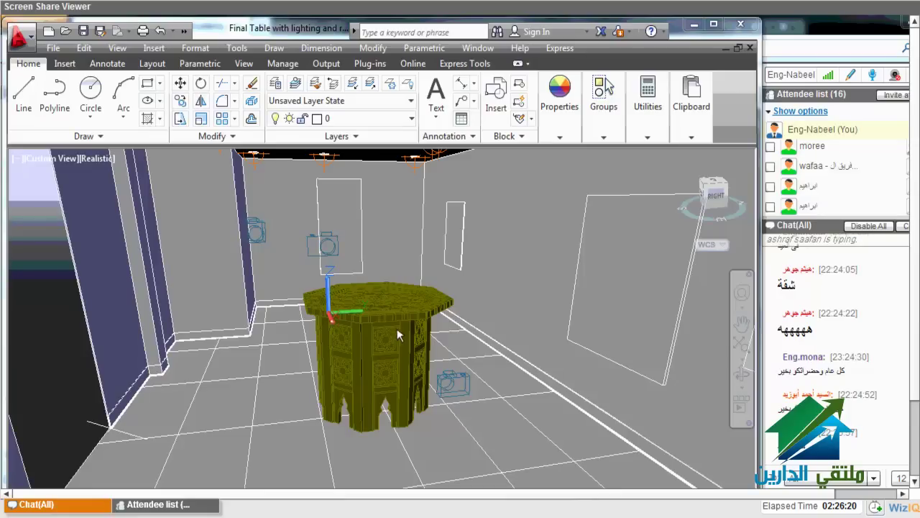
click(396, 328)
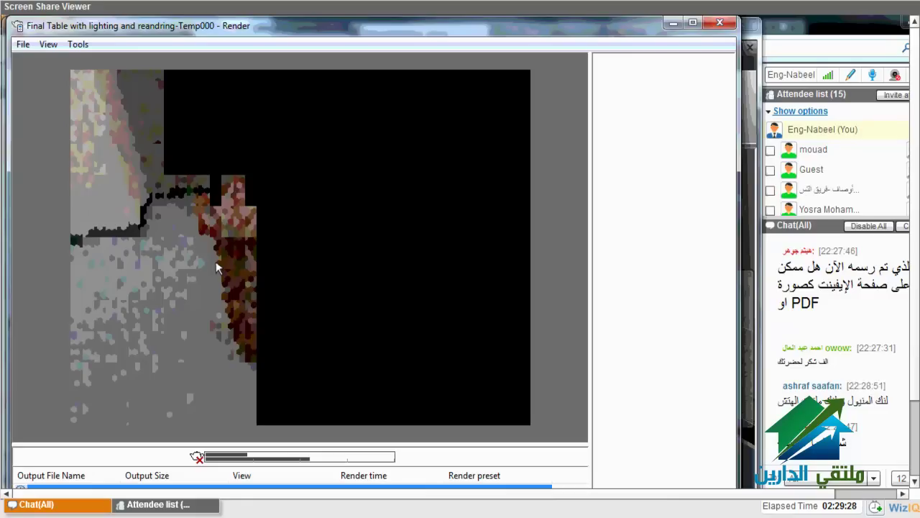
Resize the WizIQ attendee and chat panel back and forth, then close the Render window
drag(760, 25, 695, 25)
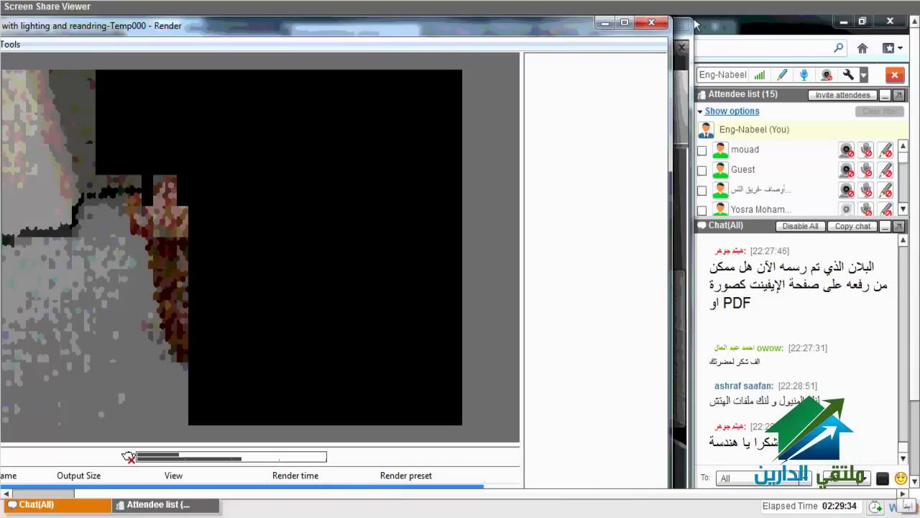
drag(695, 26, 760, 25)
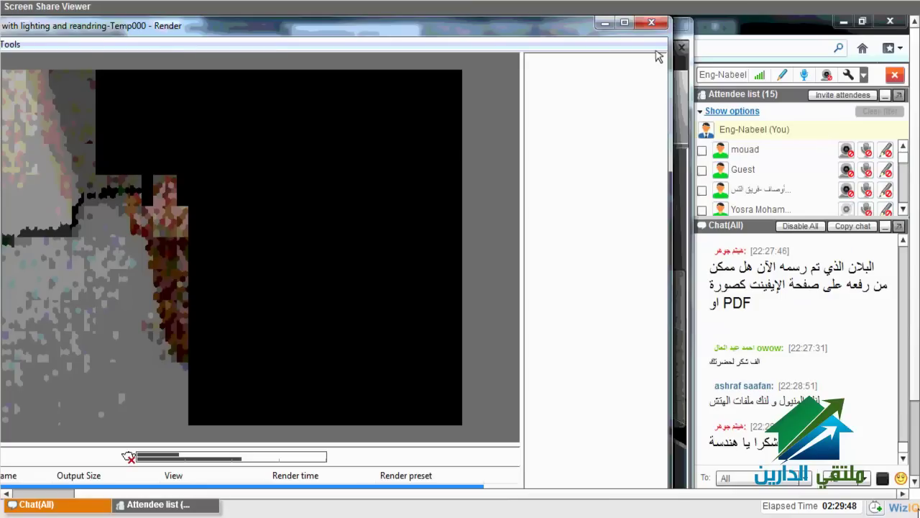
click(651, 22)
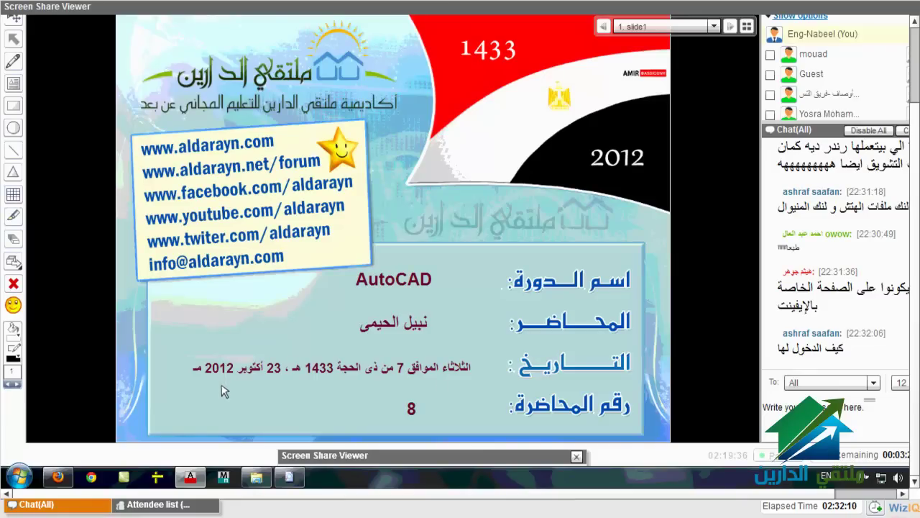
Exit the full-screen WizIQ title slide view with F11
key(F11)
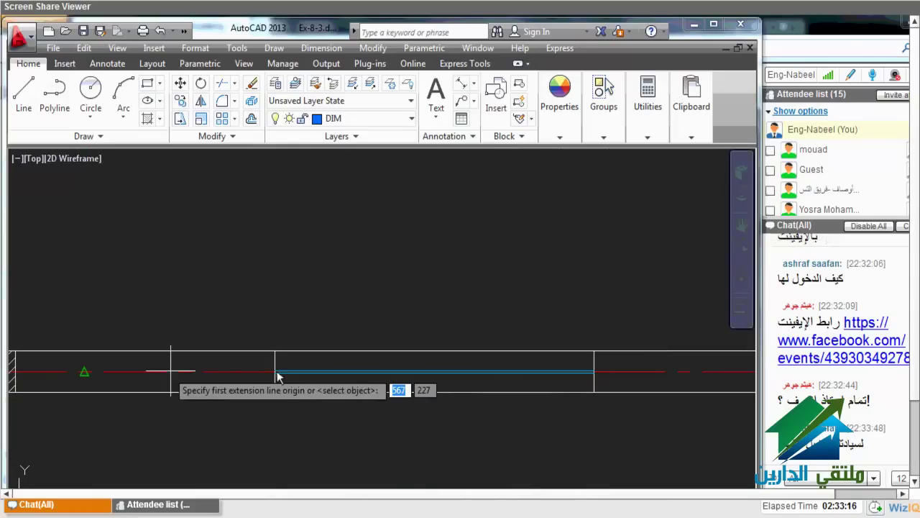
Add a vertical linear dimension along the wall beside the bathroom
click(170, 373)
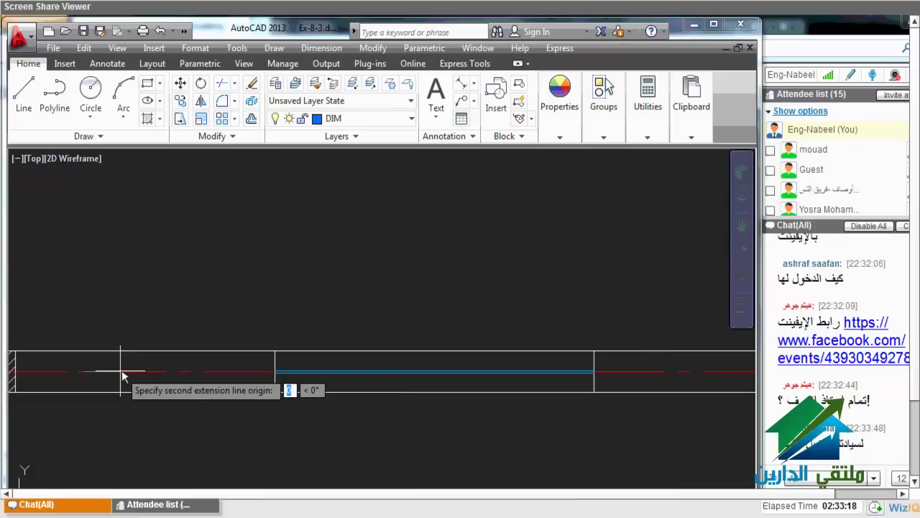
scroll(123, 371, down, 3)
click(167, 178)
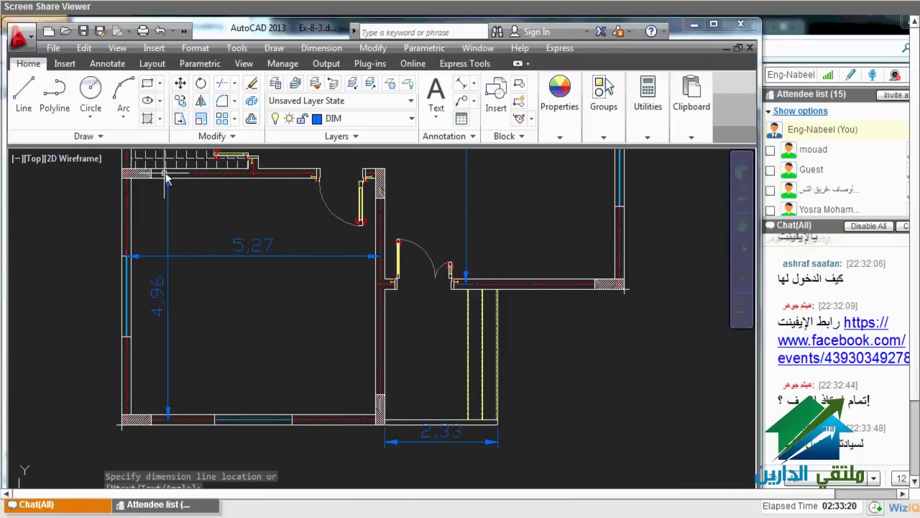
scroll(232, 270, down, 3)
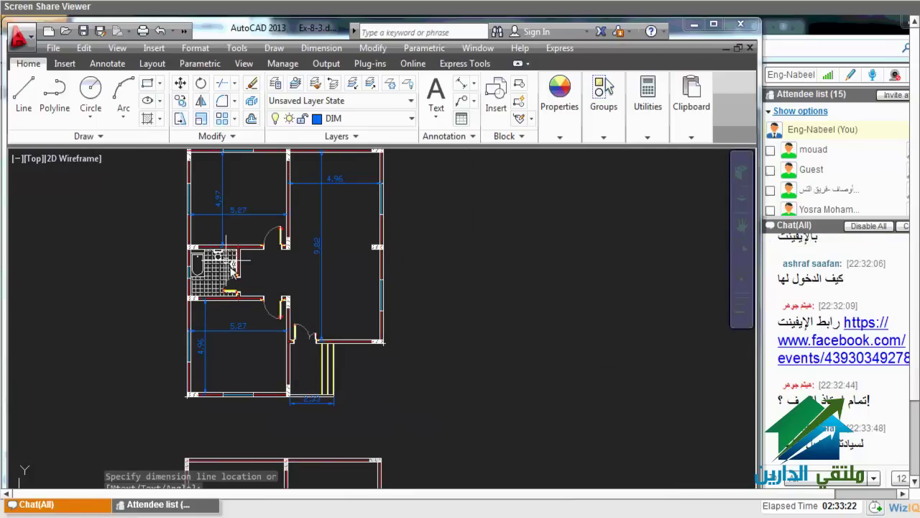
click(233, 270)
Add vertical and horizontal 2,63 bathroom dimensions, then open the Plot dialog
key(space)
scroll(225, 257, up, 5)
click(281, 213)
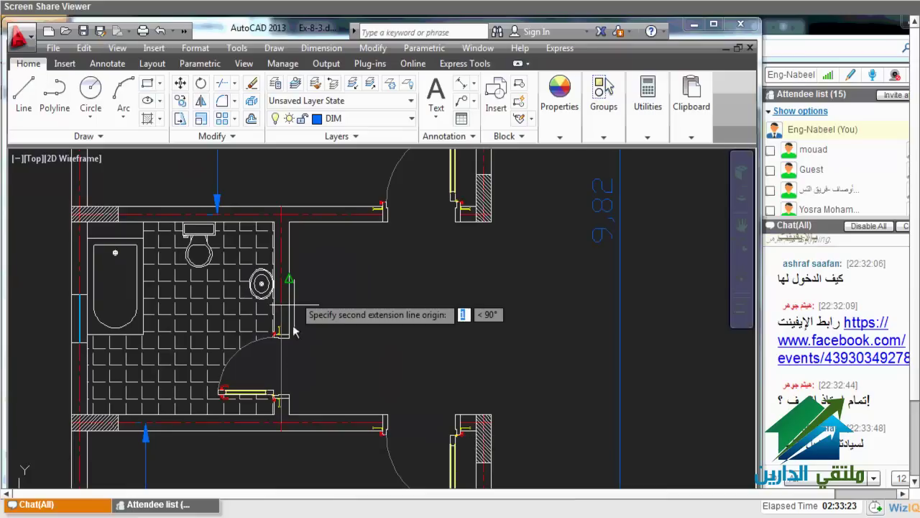
click(280, 422)
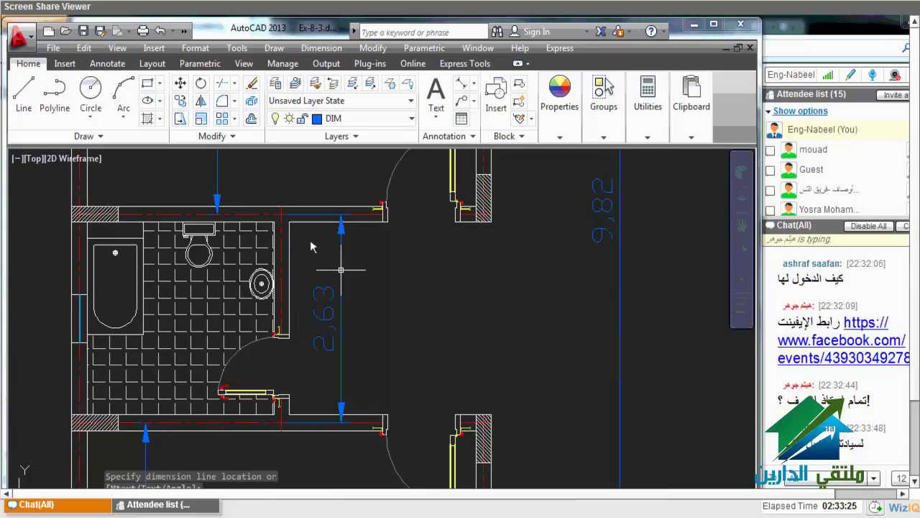
click(341, 271)
key(space)
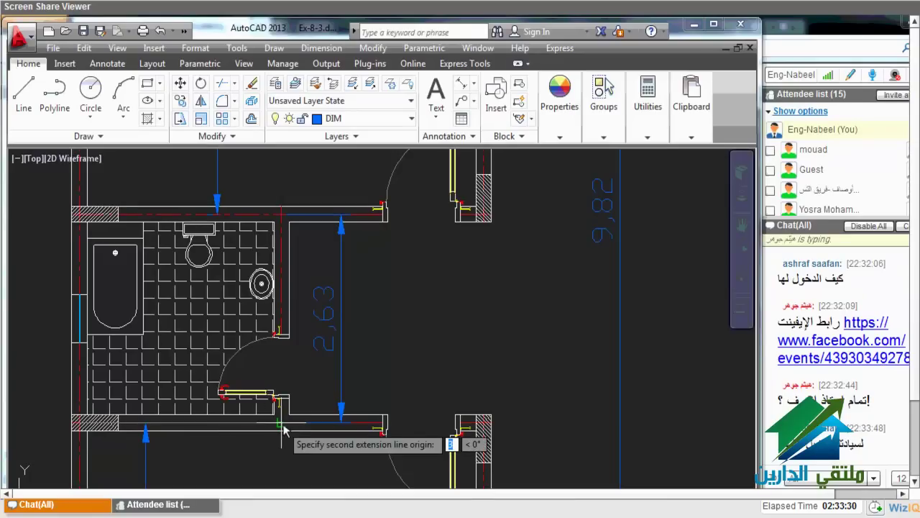
click(283, 426)
click(284, 367)
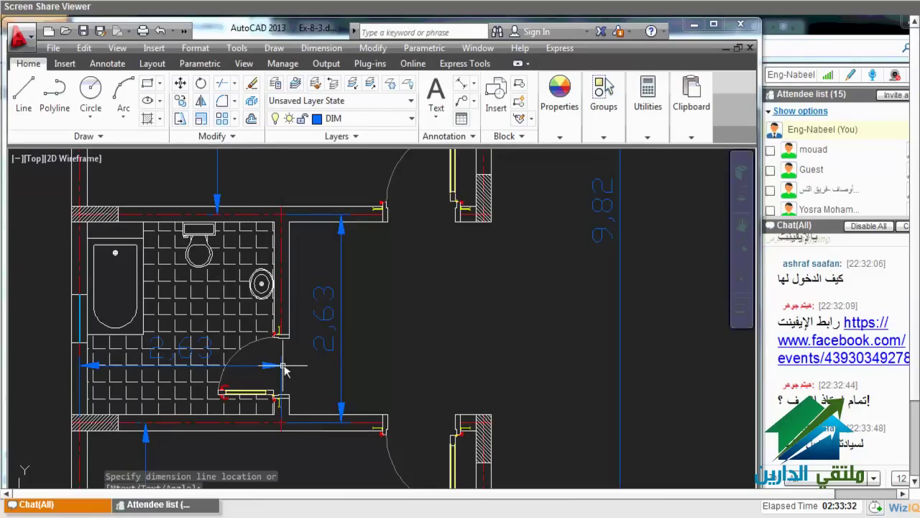
scroll(374, 352, down, 5)
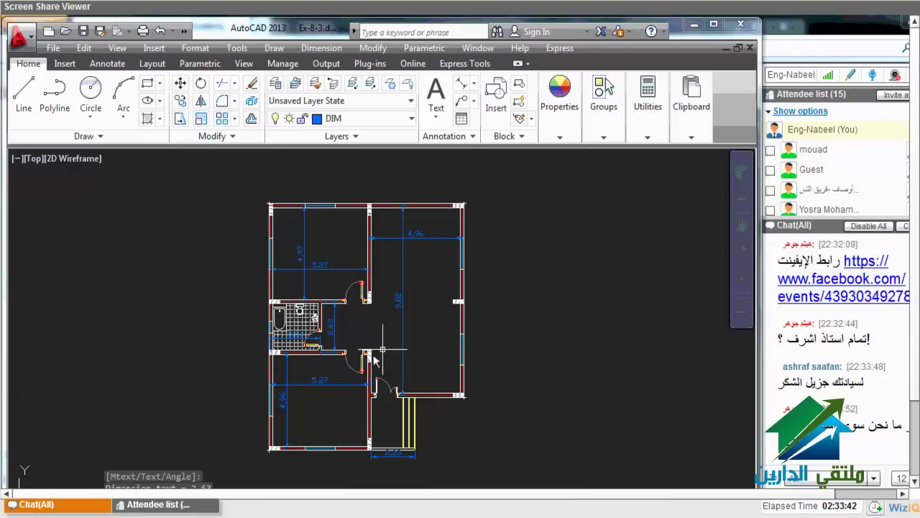
key(ctrl+p)
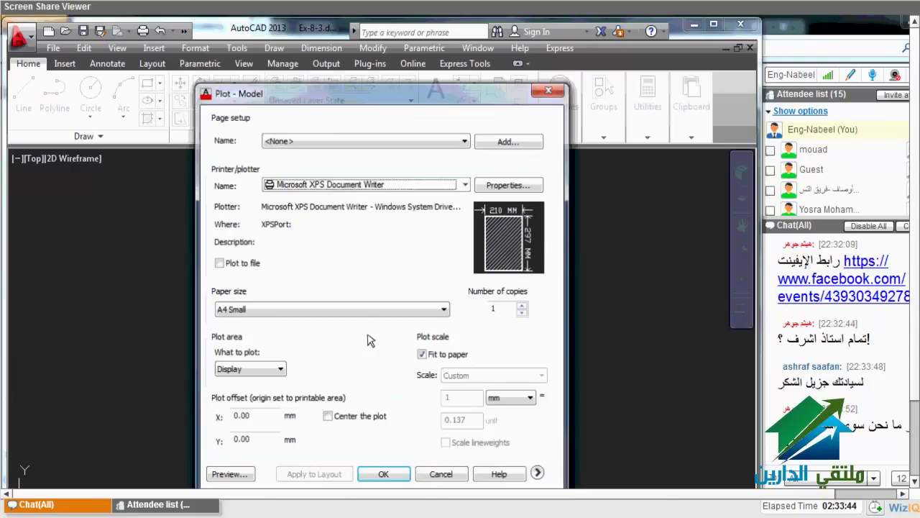